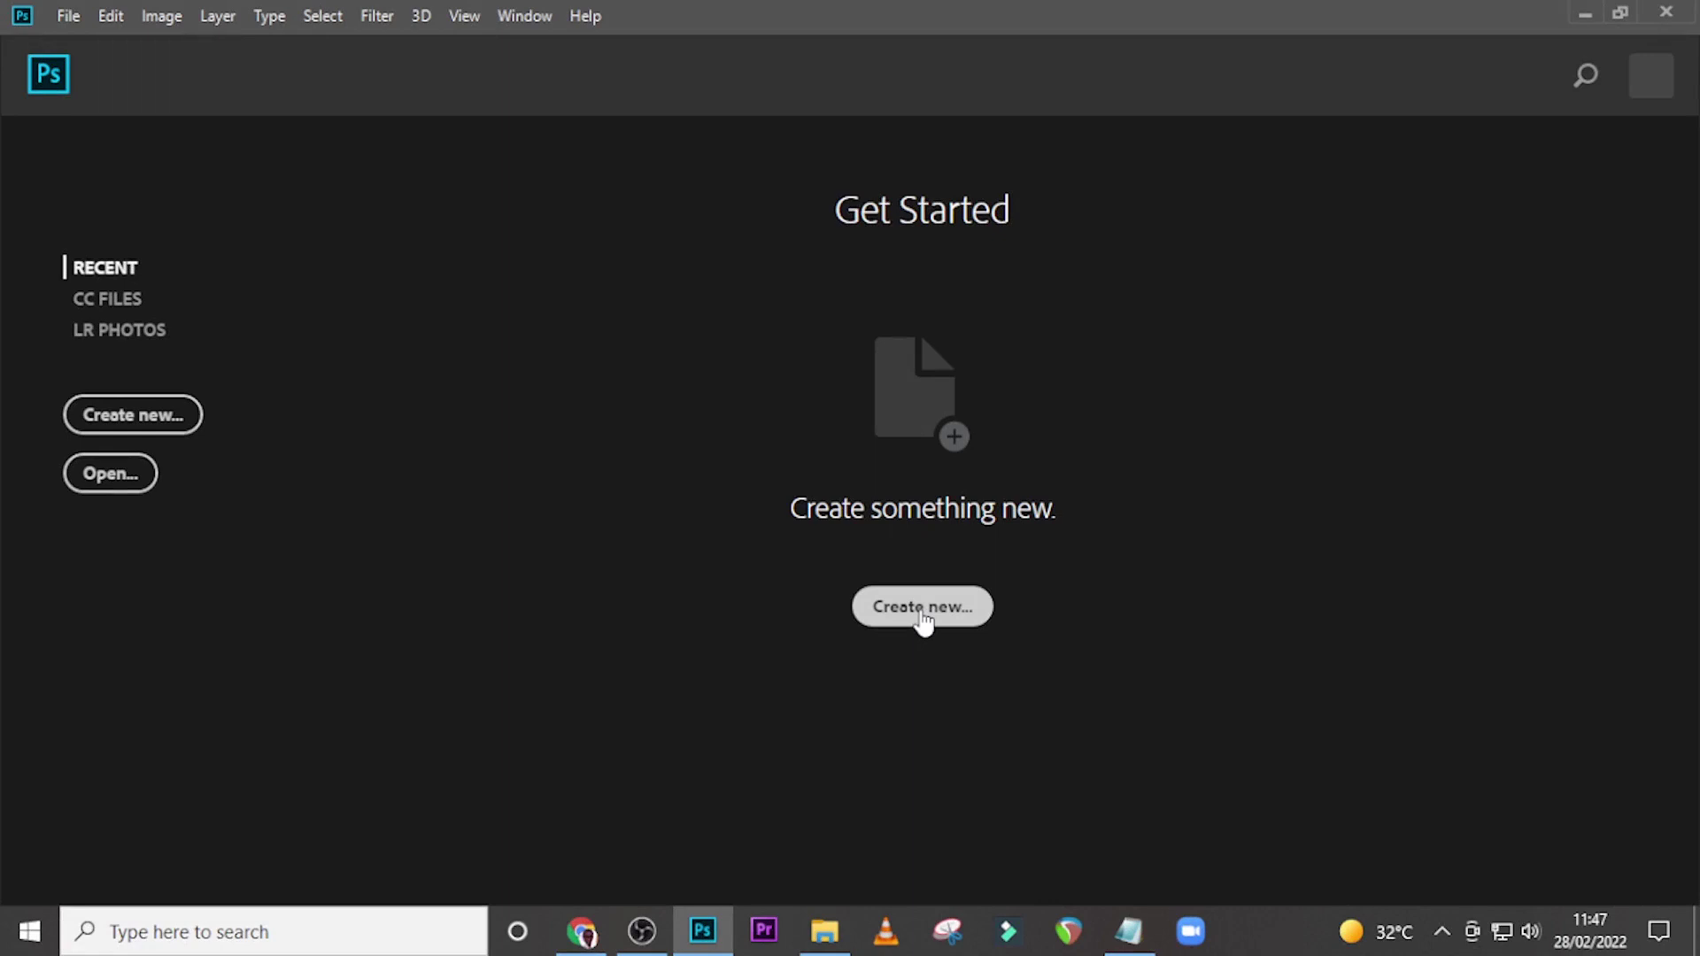
Step: Create a document named WEDDING ANNIVERSARY at 2000 x 2000 pixels, 100 pixels/inch, RGB Color, with a white background
click(922, 616)
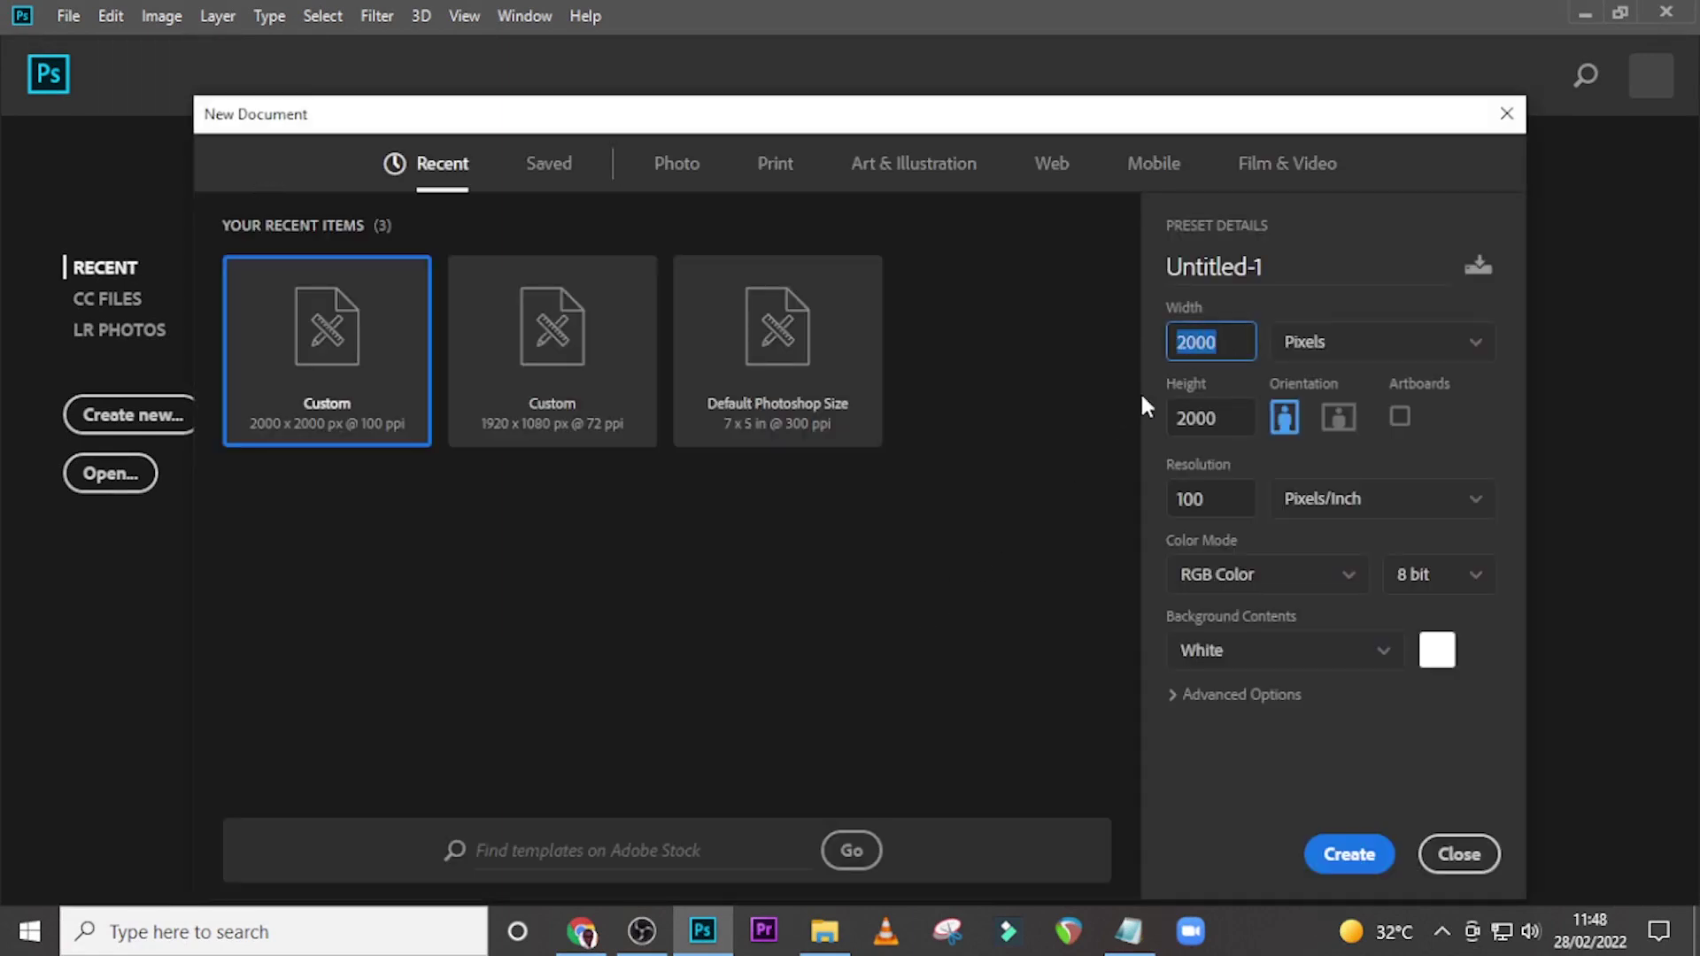
key(Tab)
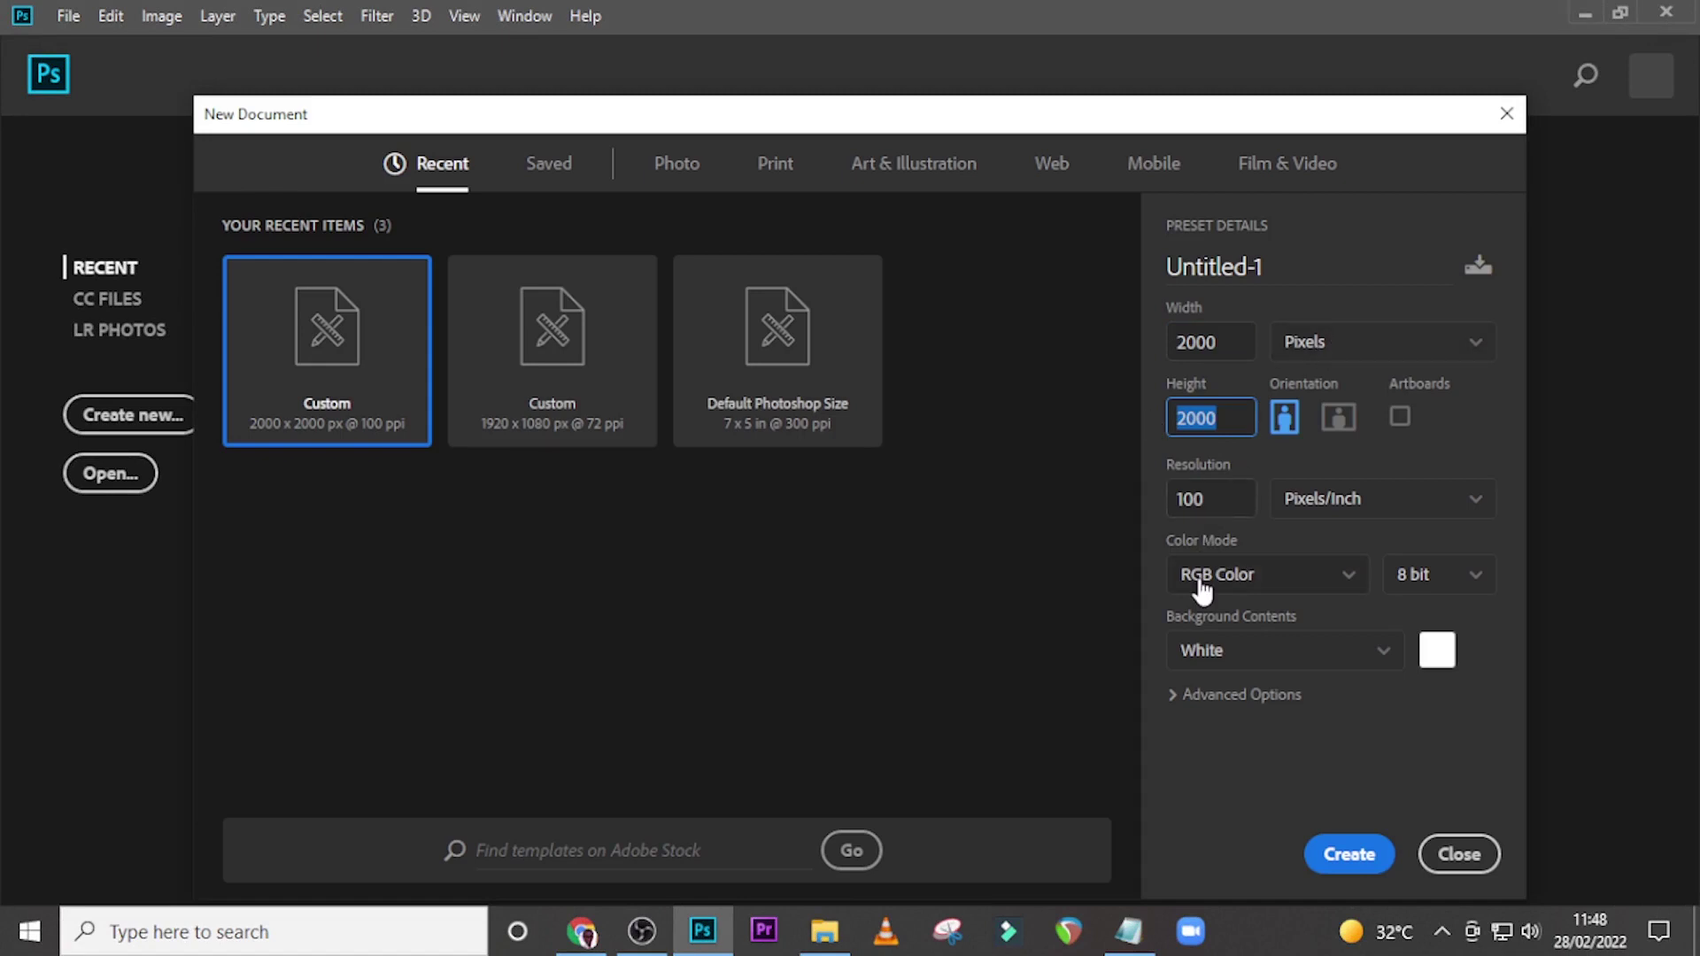
click(1430, 657)
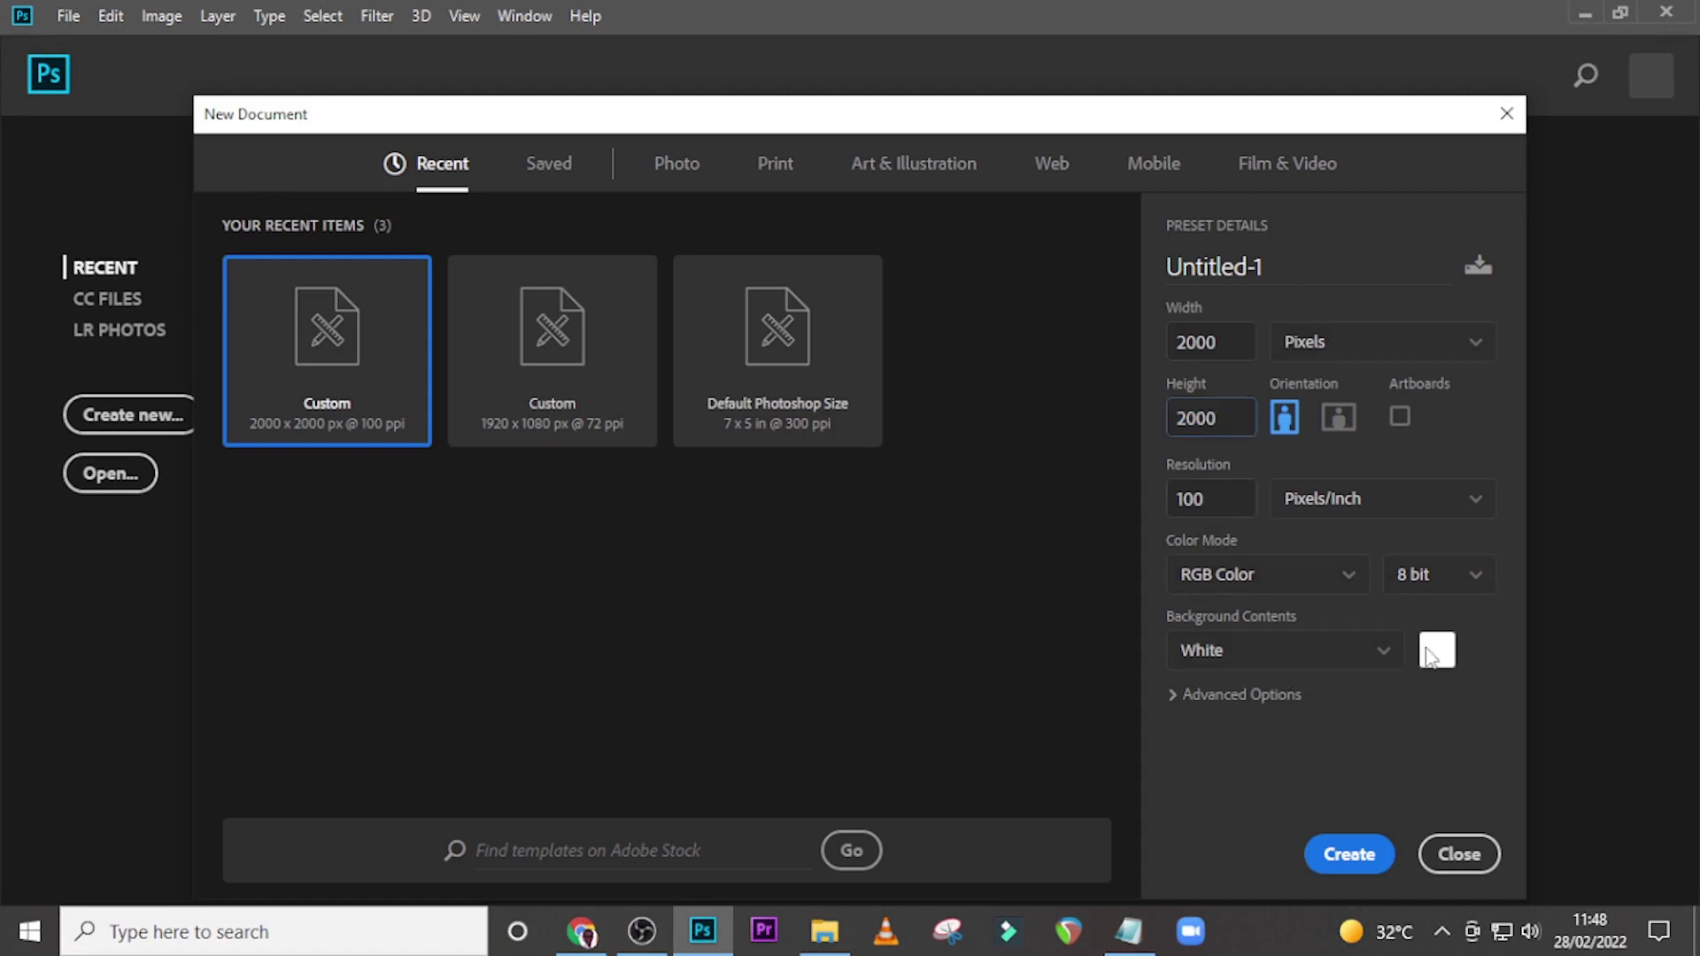
click(1538, 389)
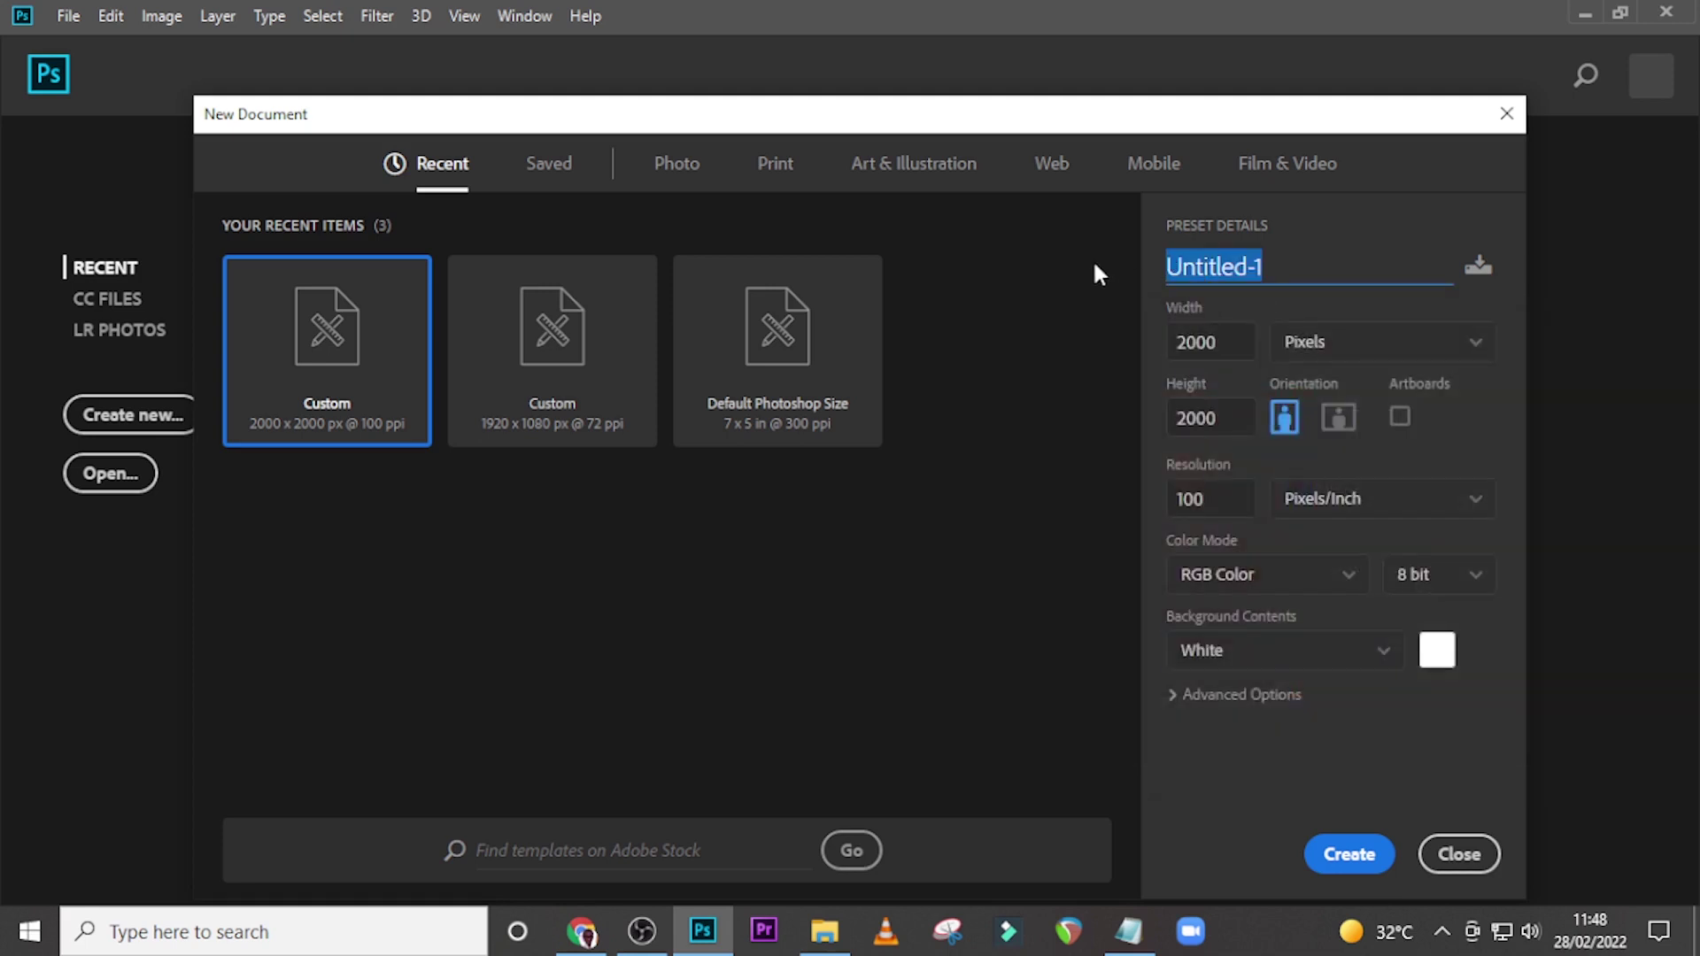
text(W)
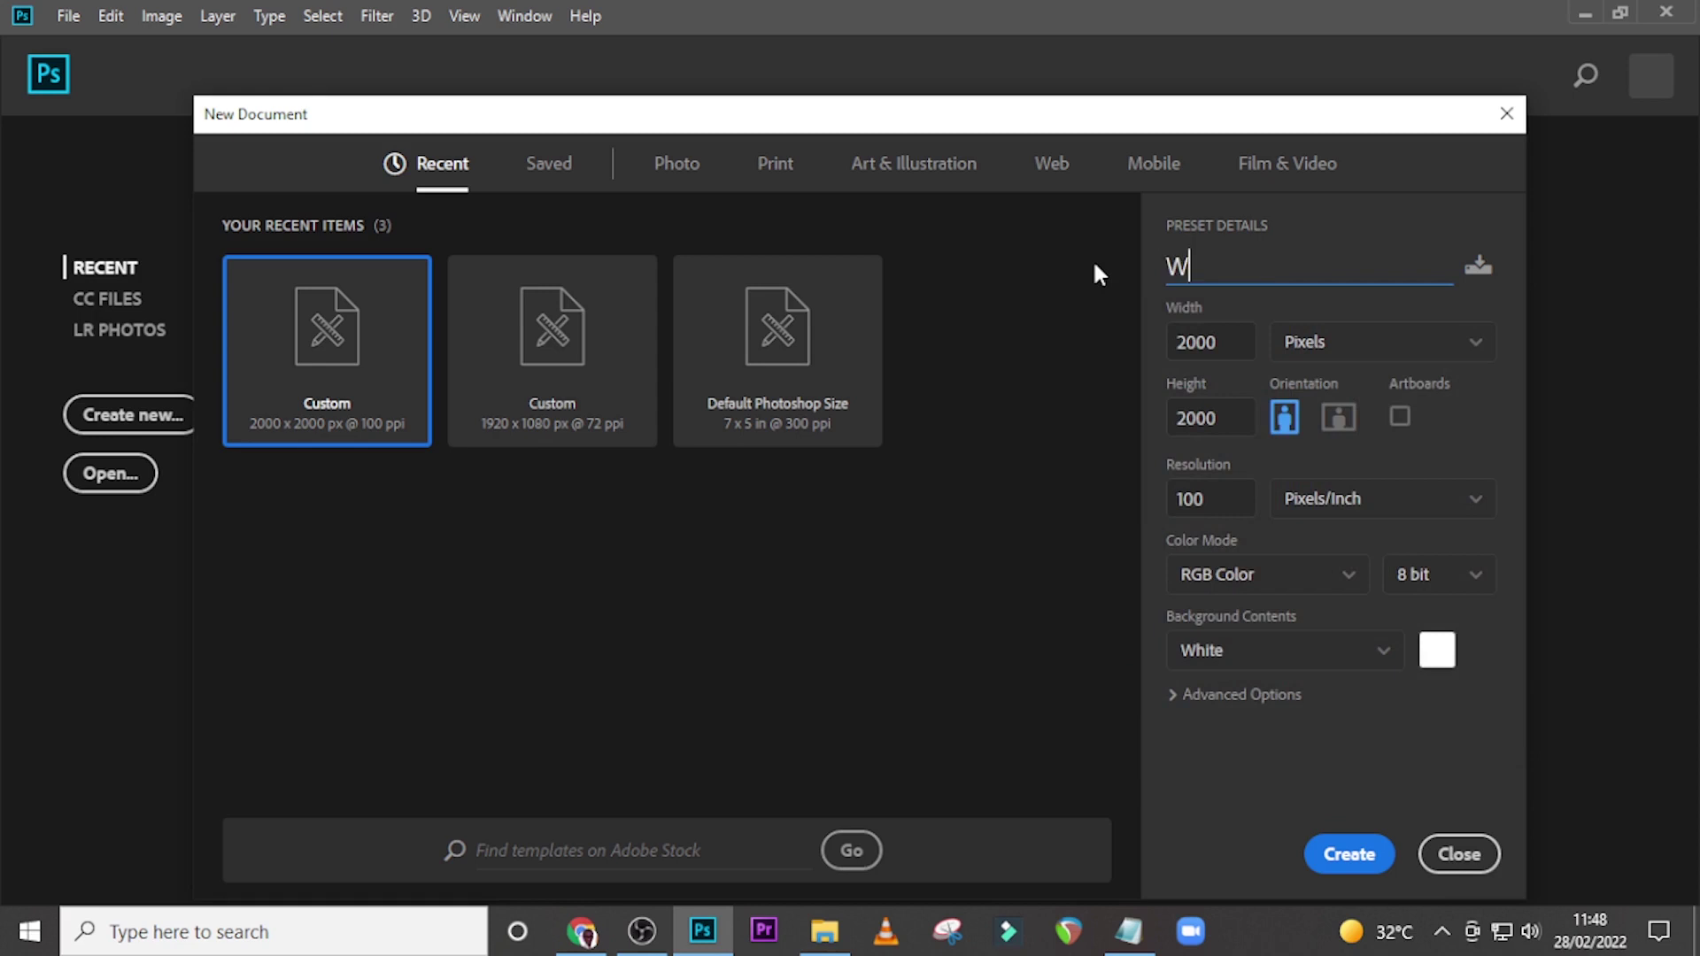
text(EDDING AN)
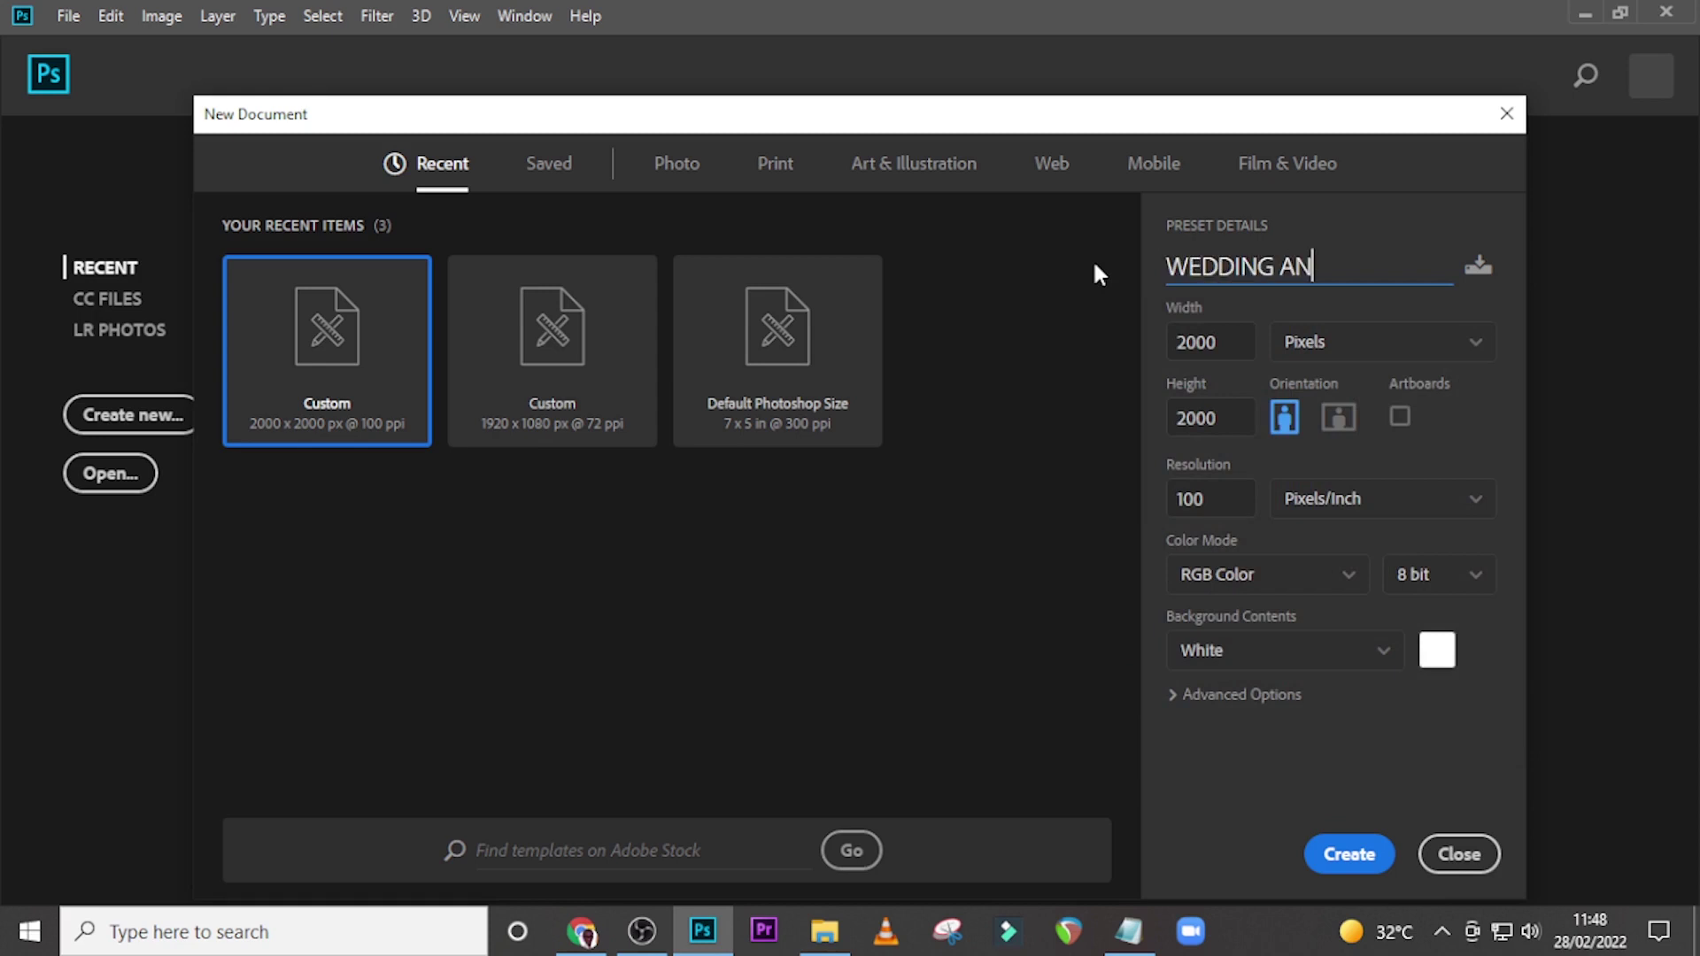
text(NIVERSARY)
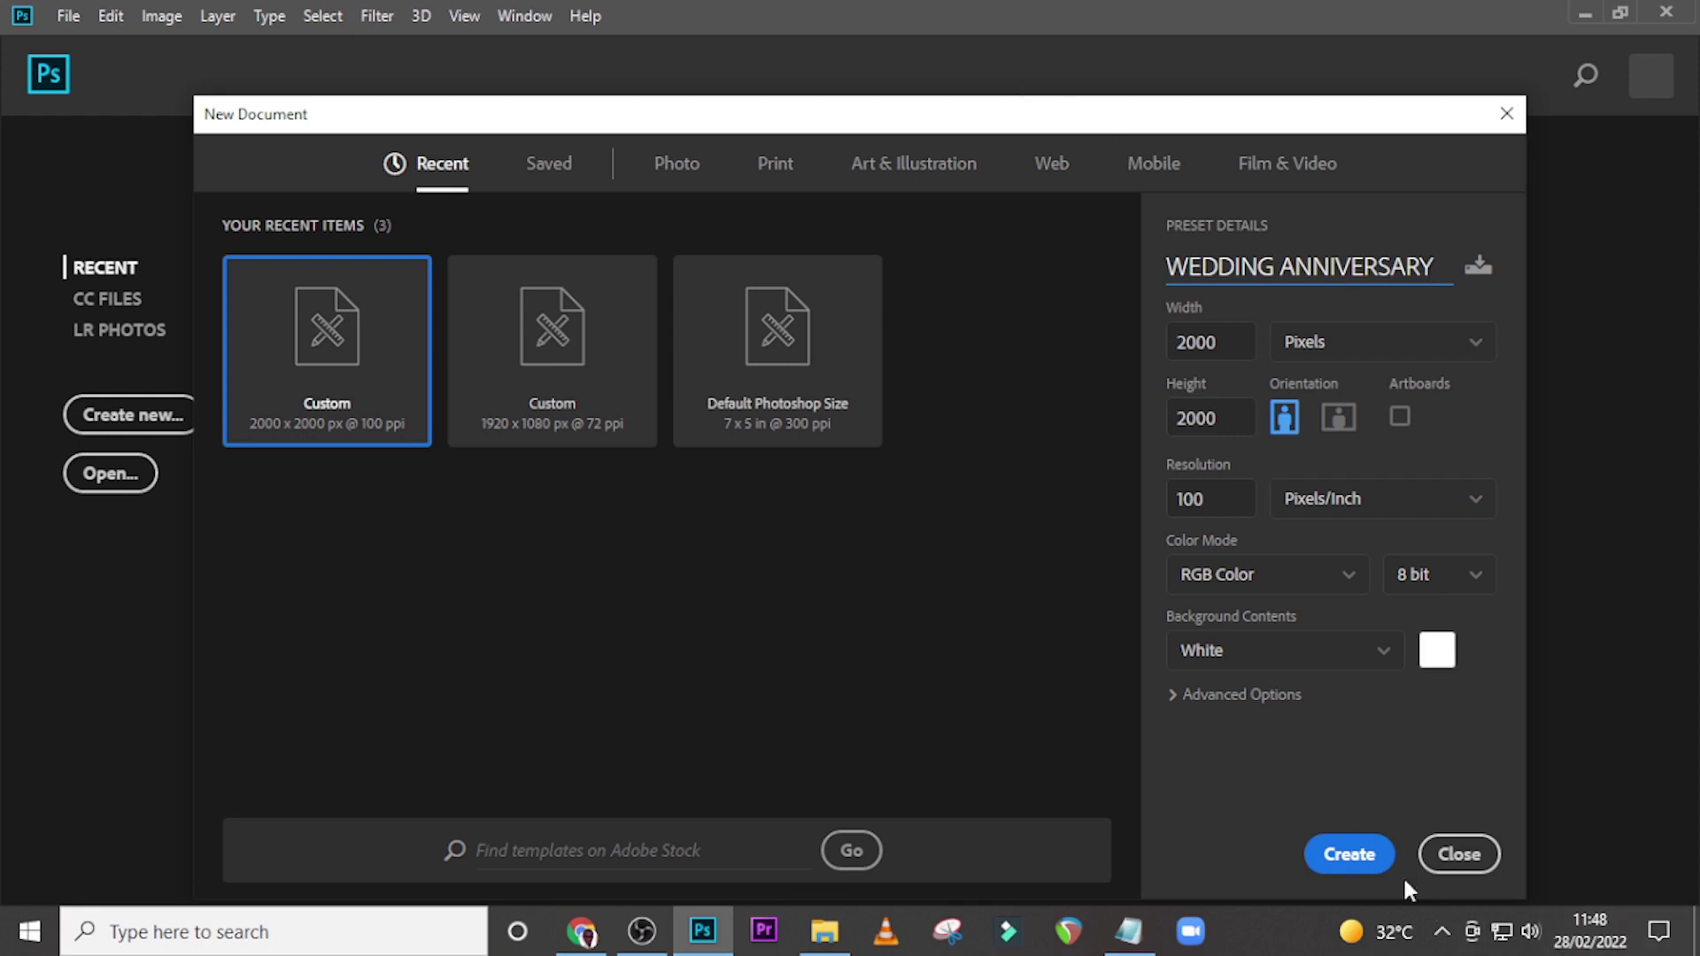
click(1334, 855)
click(1334, 855)
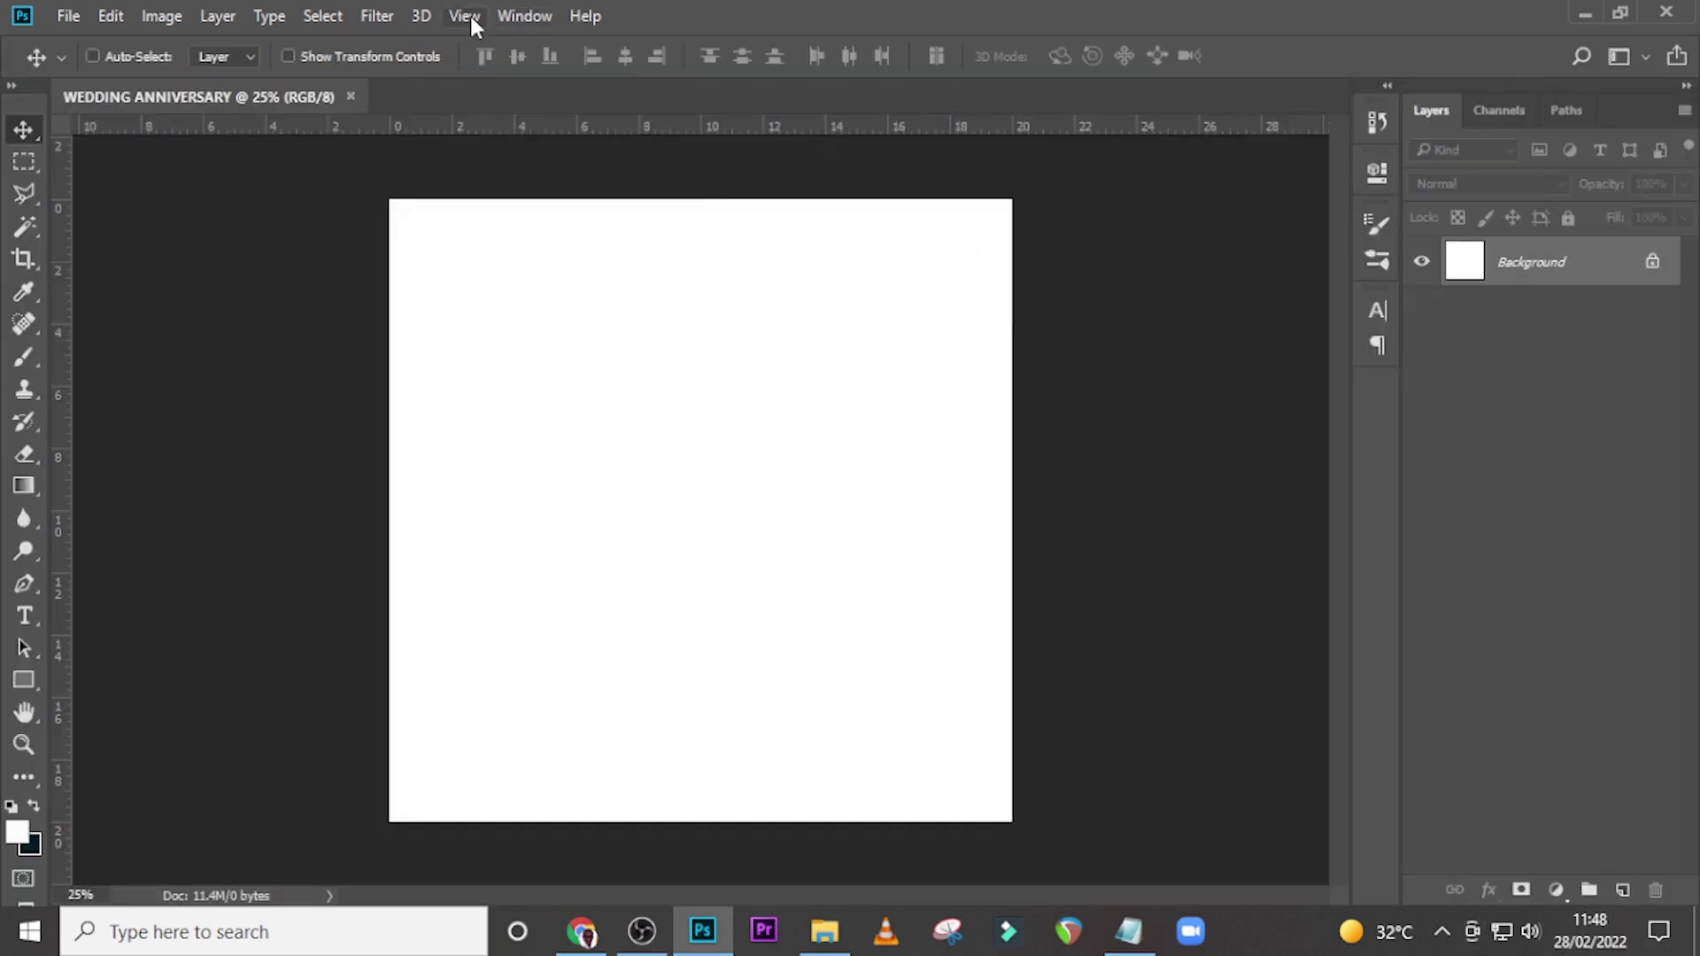
Step: Add a guide layout with 2 columns and 2 rows across the canvas, with the margin turned off
click(470, 16)
click(546, 679)
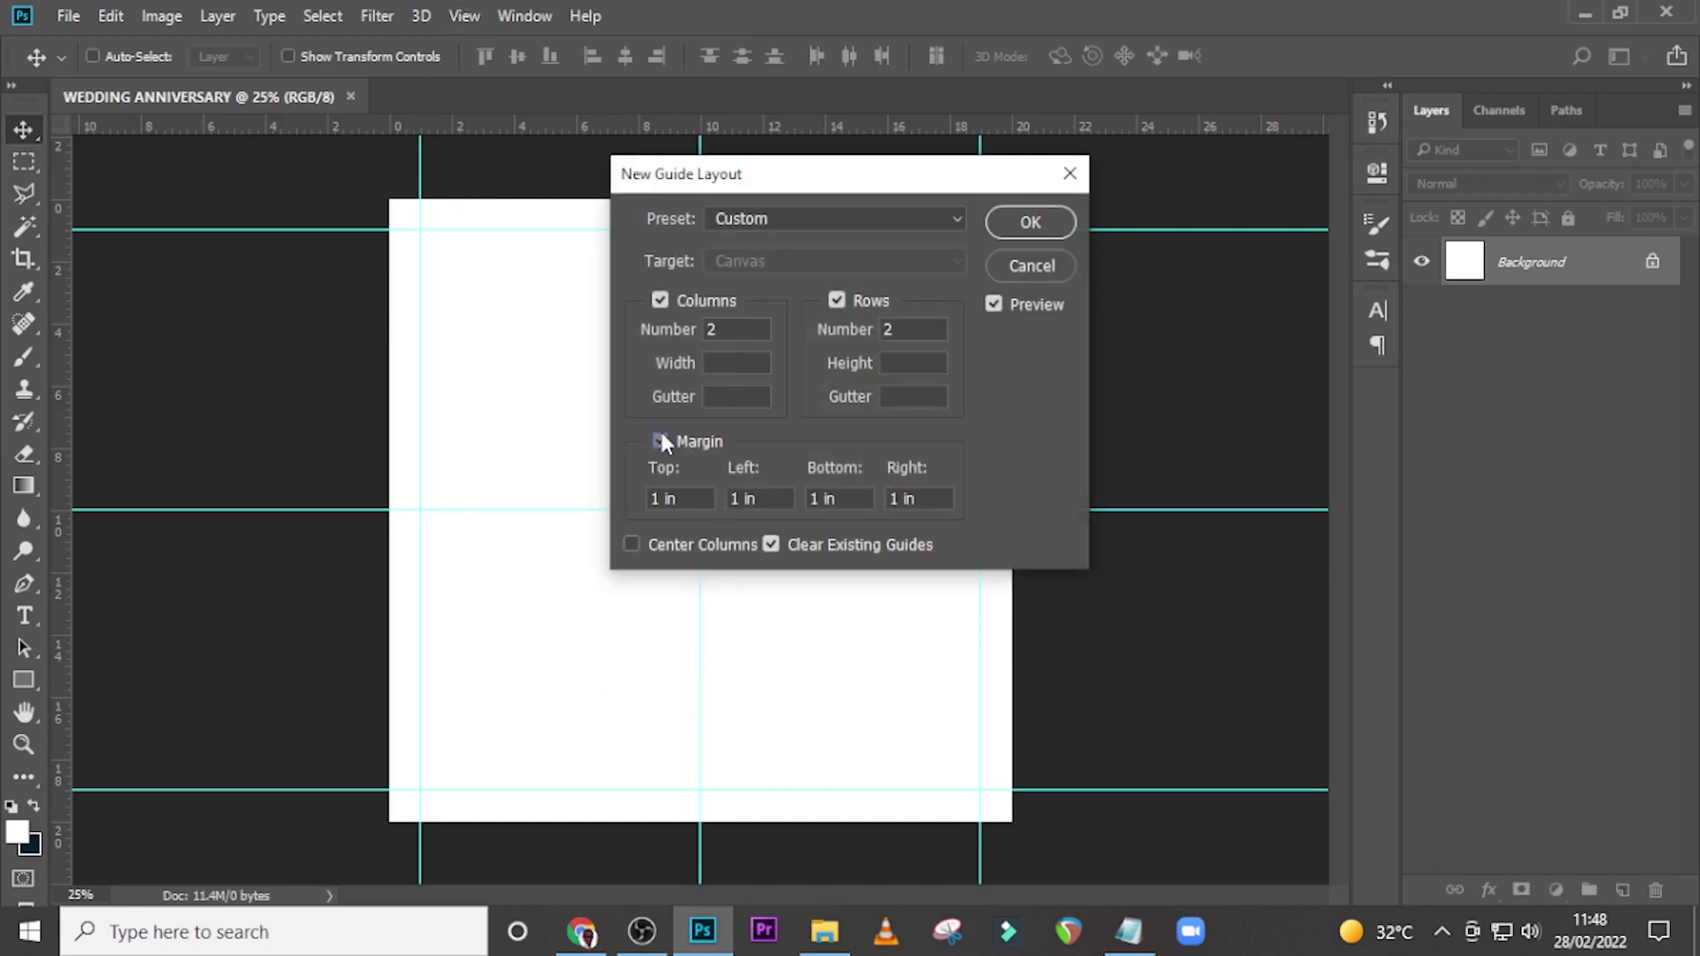
click(660, 440)
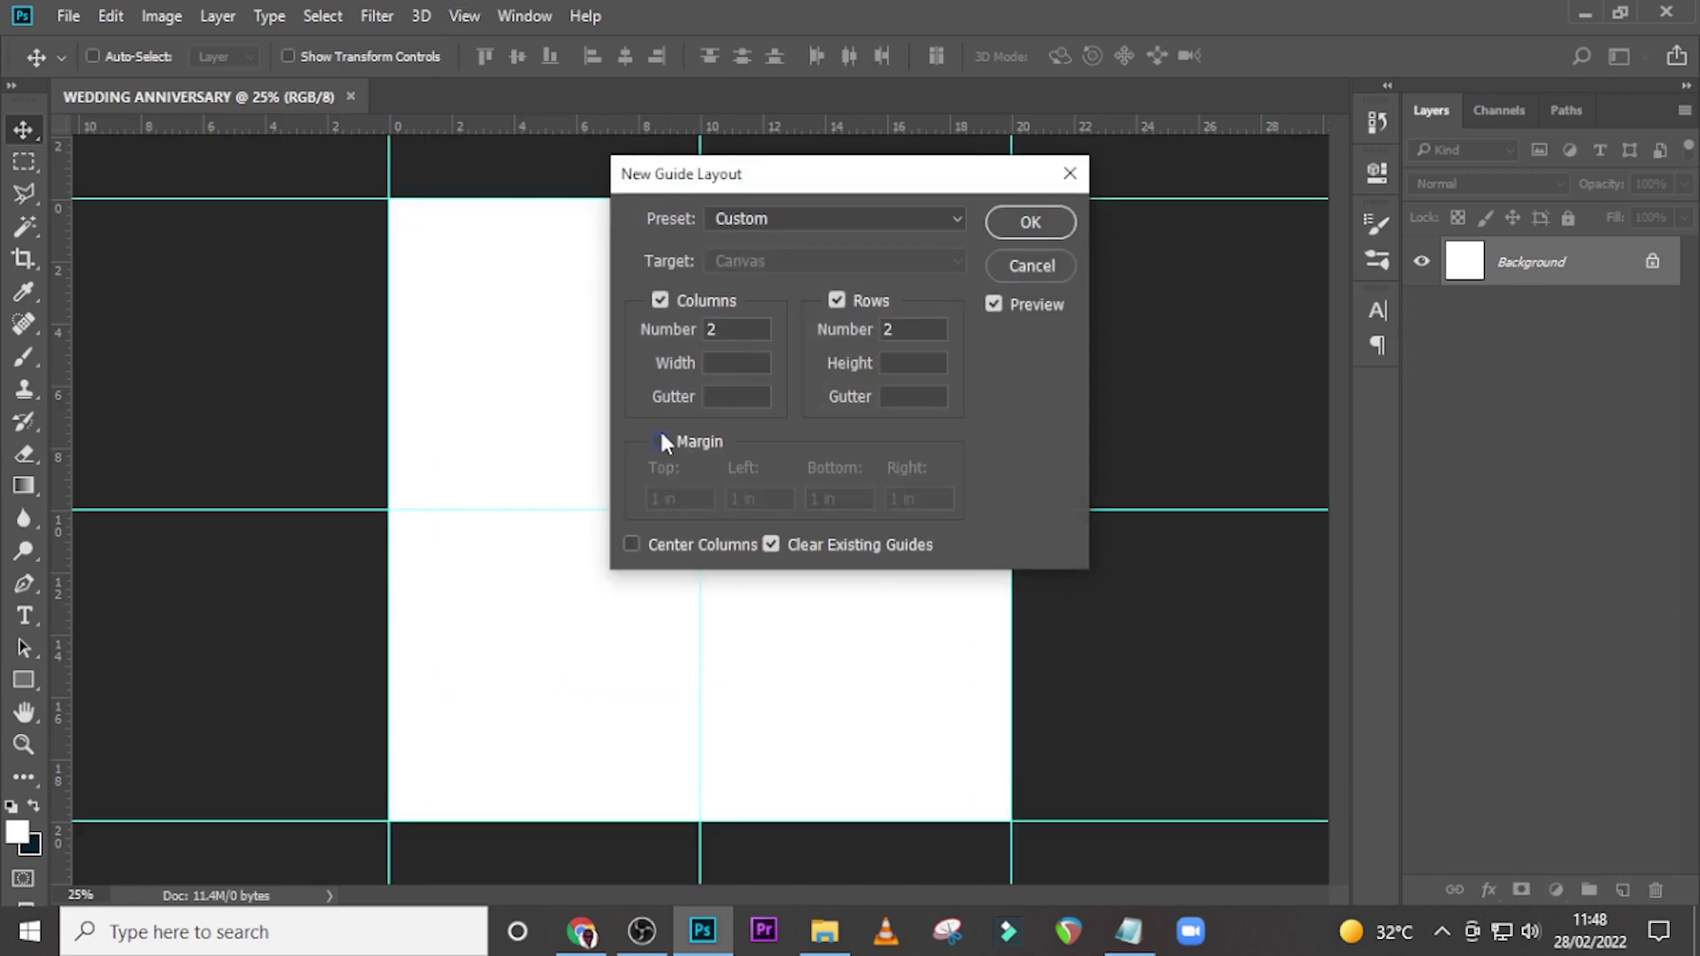
double_click(715, 331)
click(1030, 225)
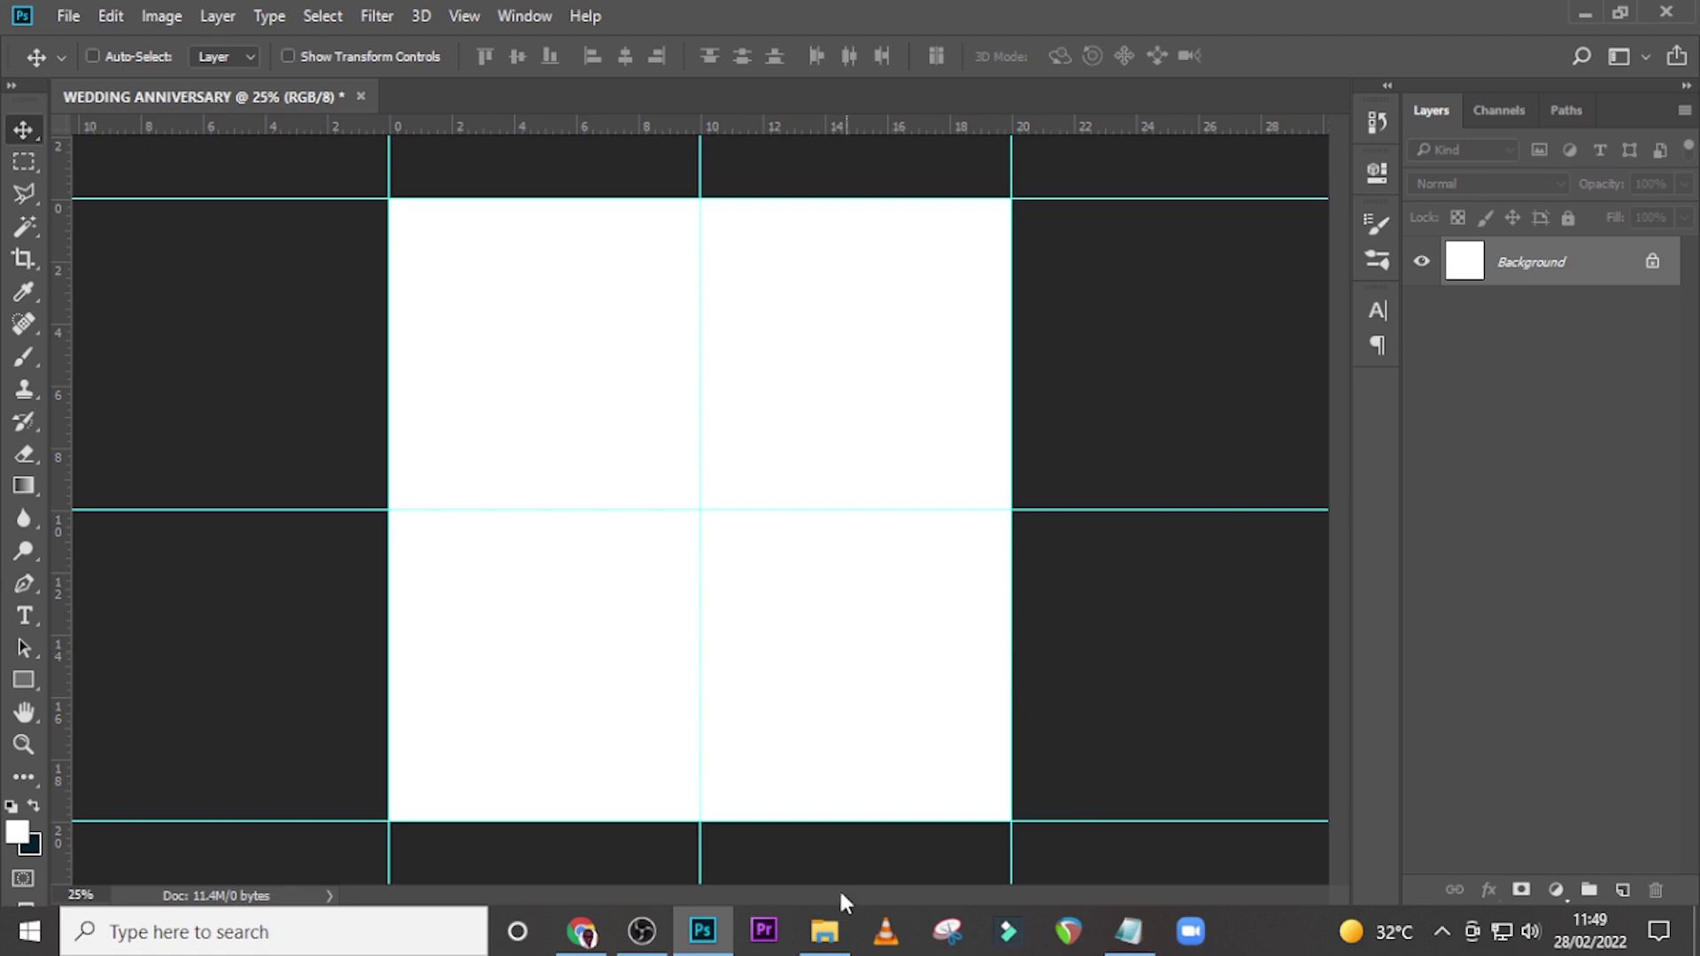
Step: Place NicePng_rose-png-file_3614313.png from the DONE folder and enlarge it so the bloom fills the canvas's lower-right corner
click(824, 934)
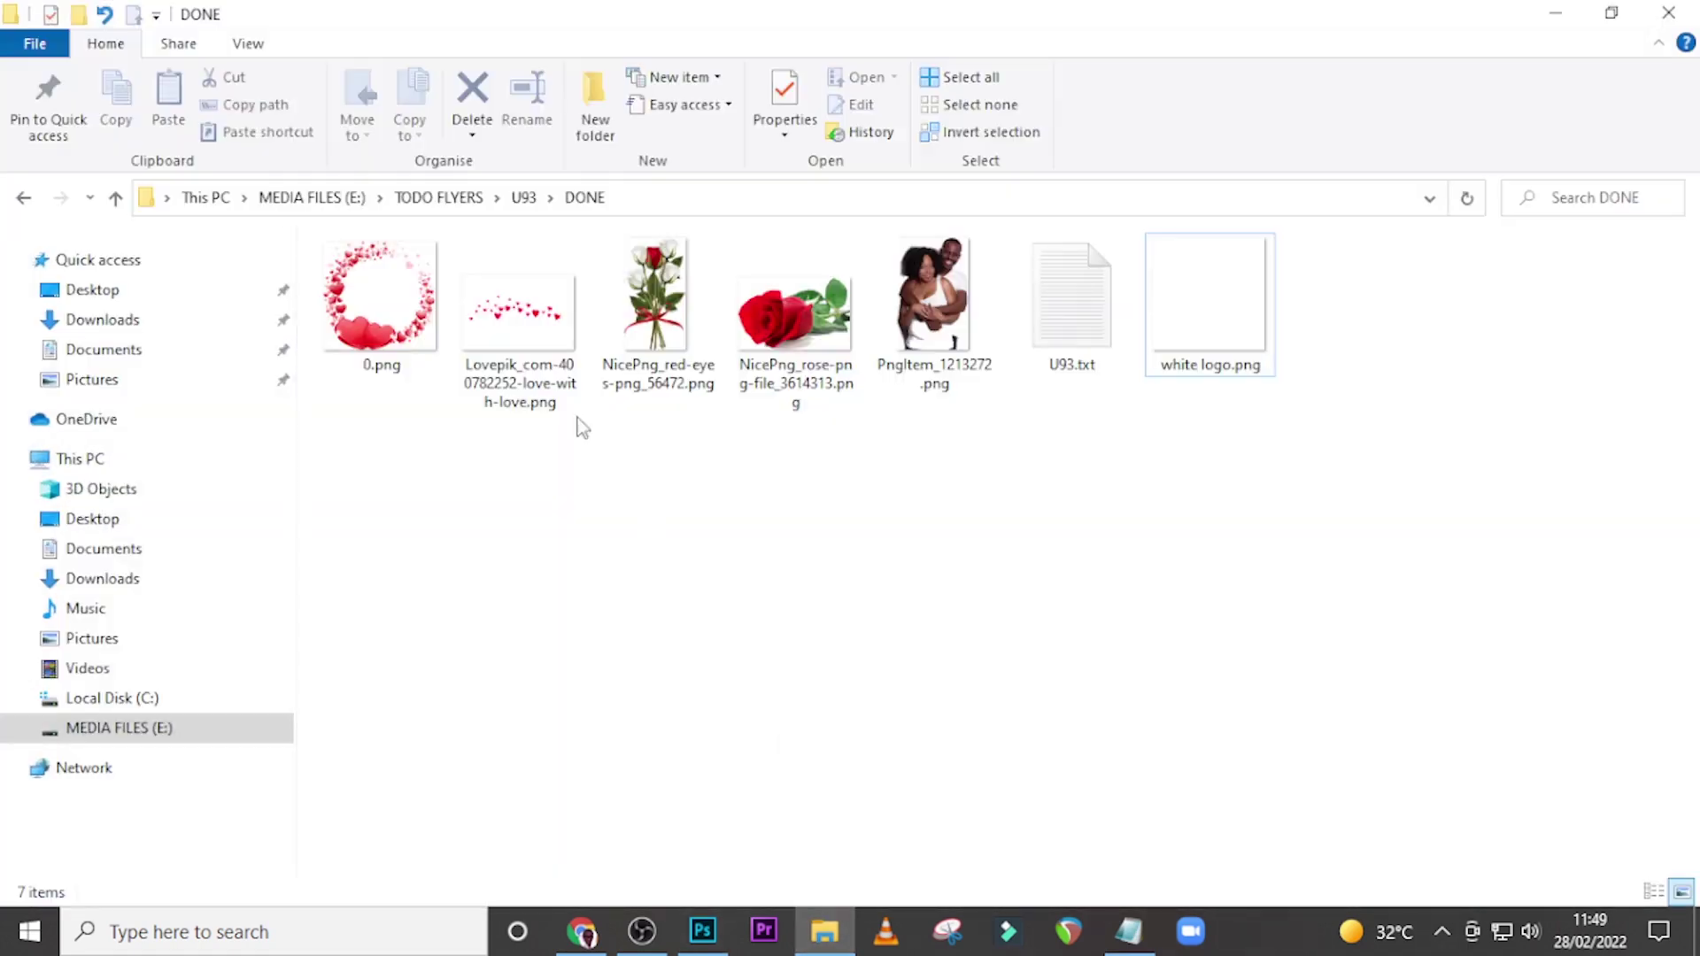
drag(802, 317, 816, 652)
drag(1124, 420, 1157, 379)
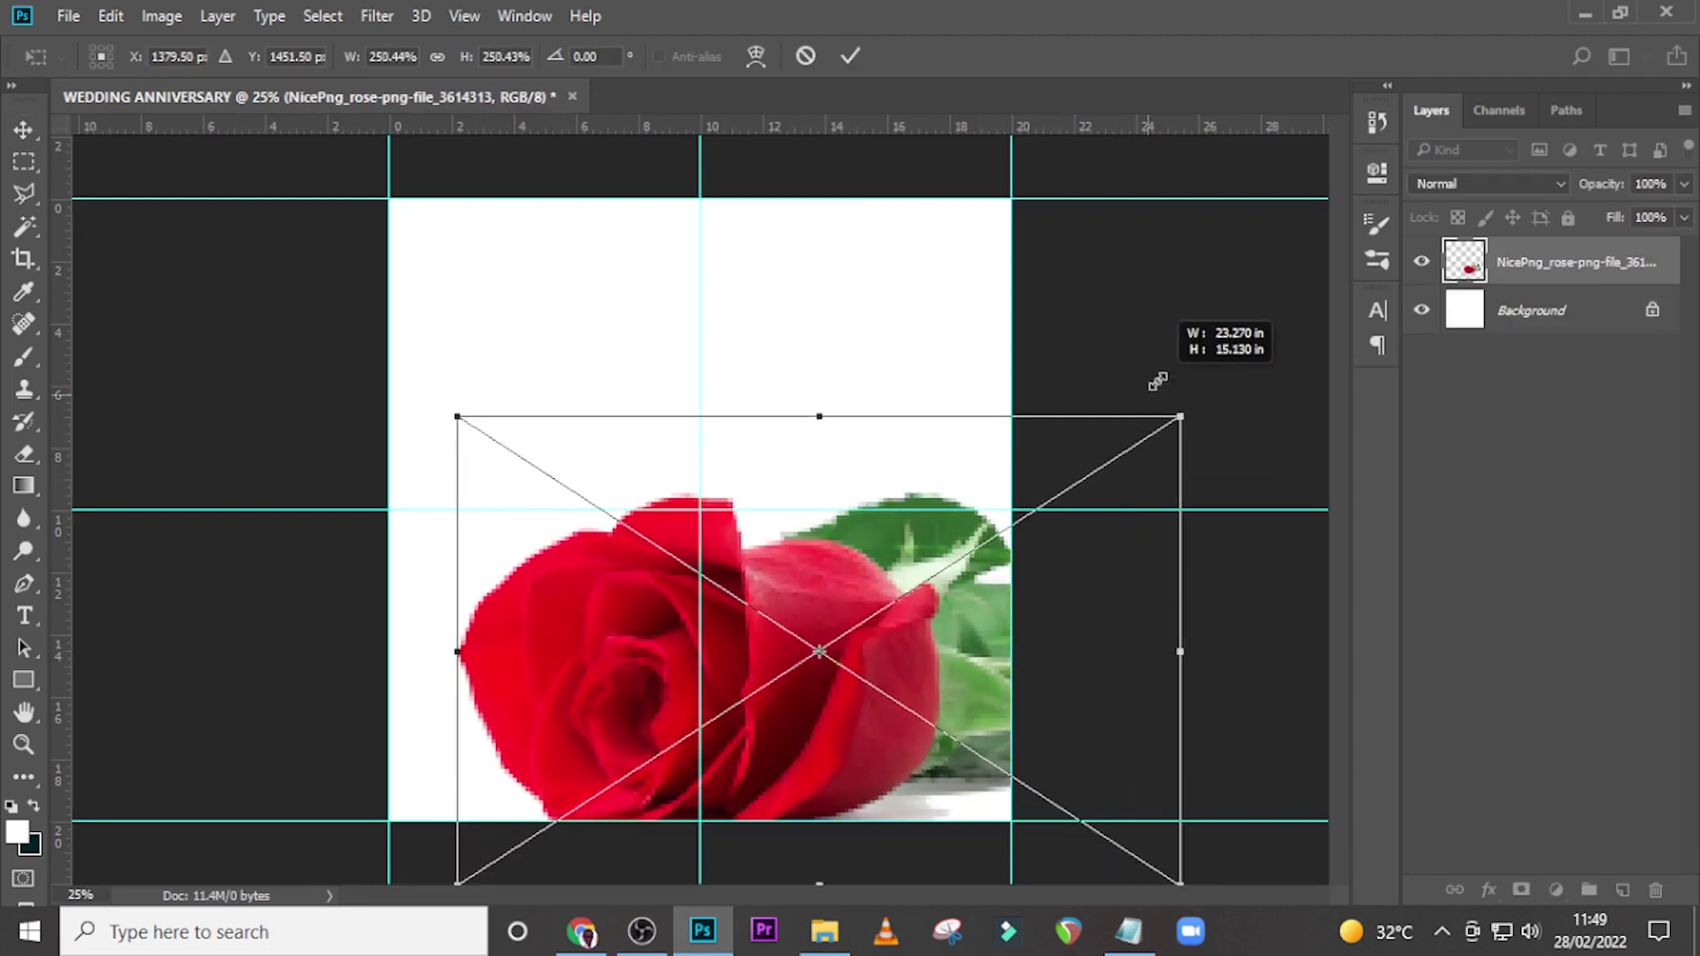
drag(838, 584, 1010, 663)
drag(668, 486, 591, 306)
drag(778, 652, 838, 639)
key(Return)
Step: Set the rose layer's opacity to 34%
click(1682, 185)
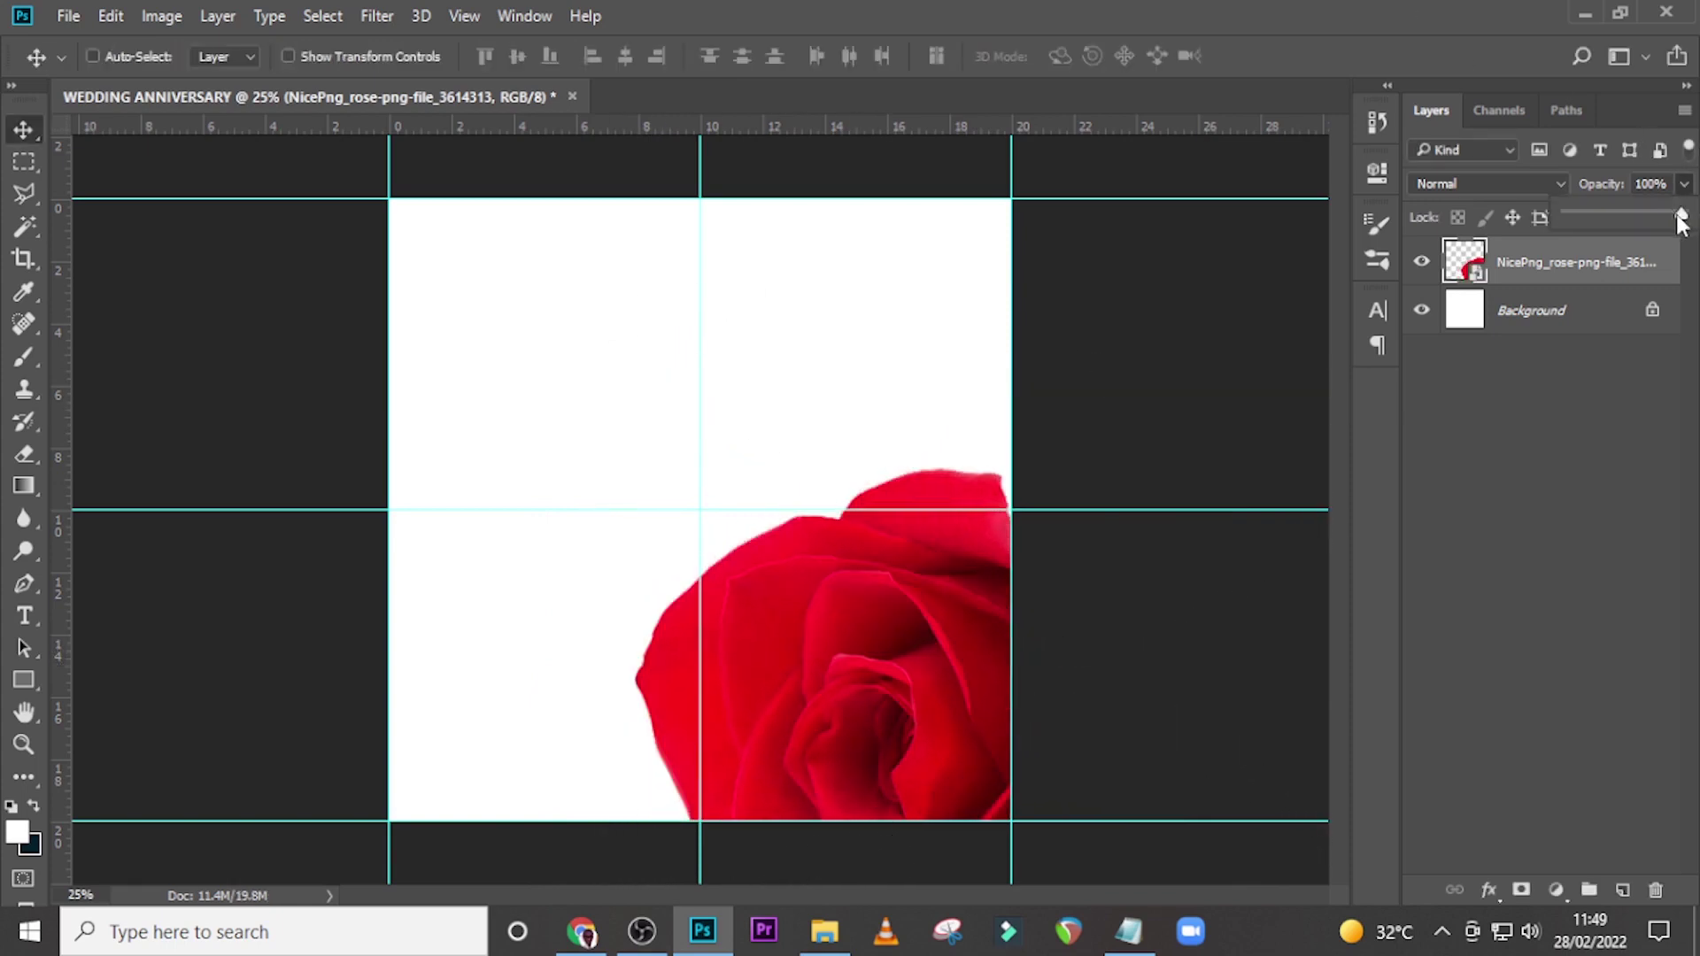
click(1647, 184)
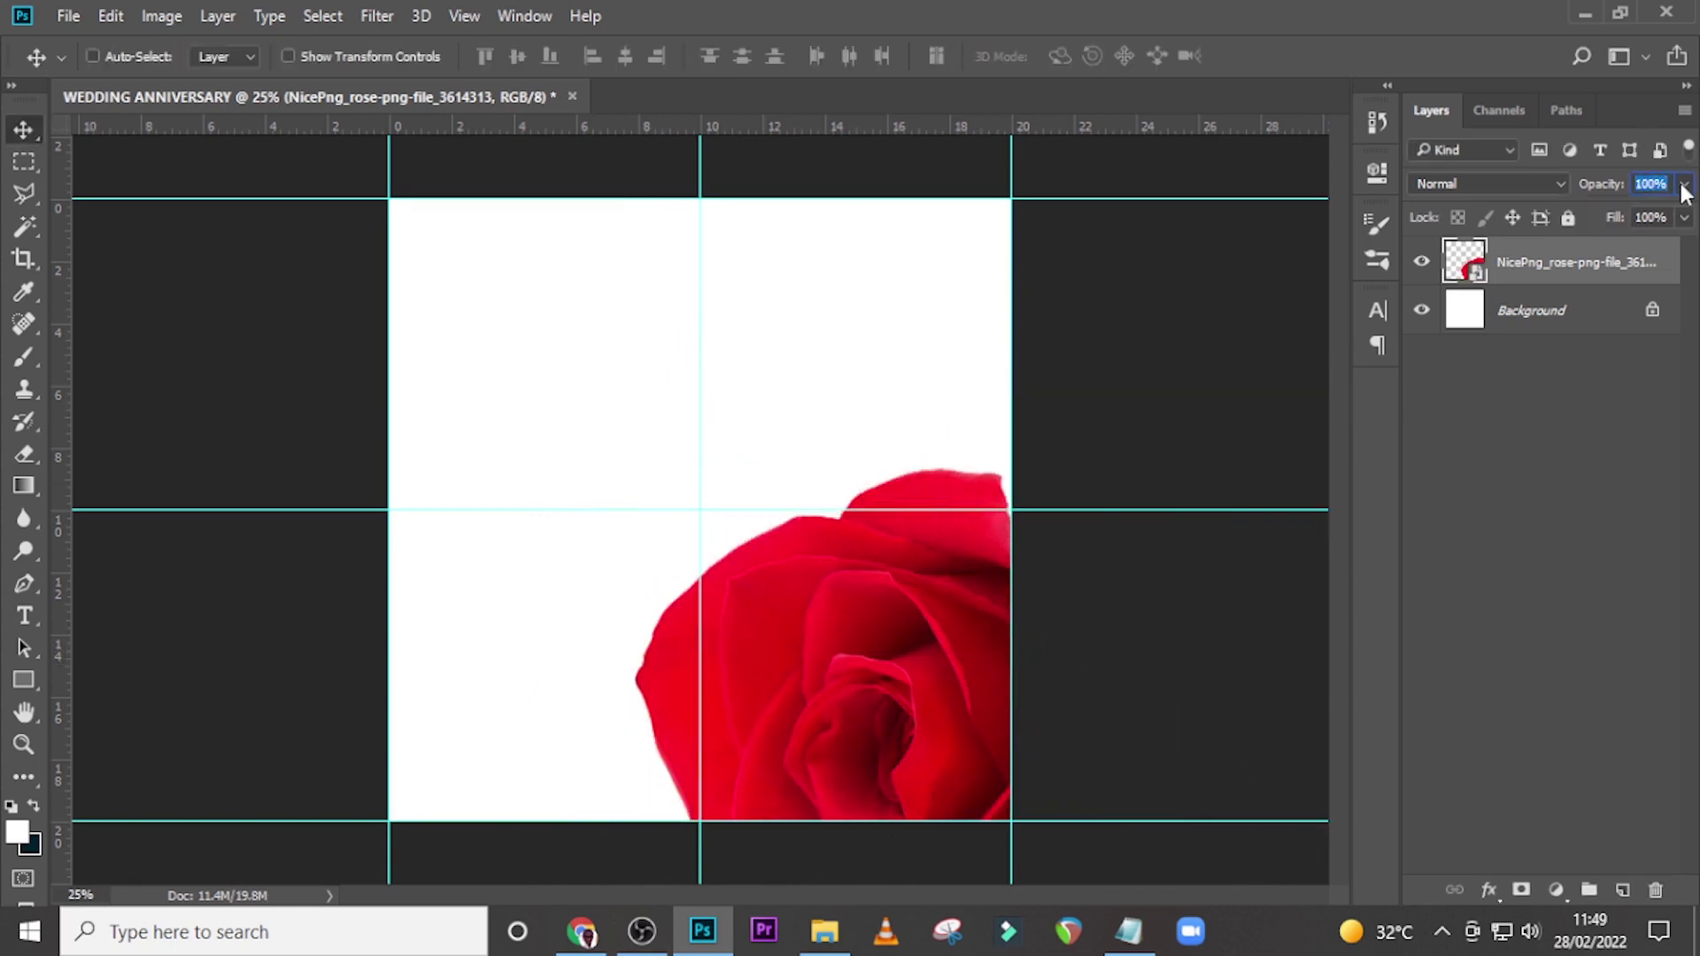
text(34)
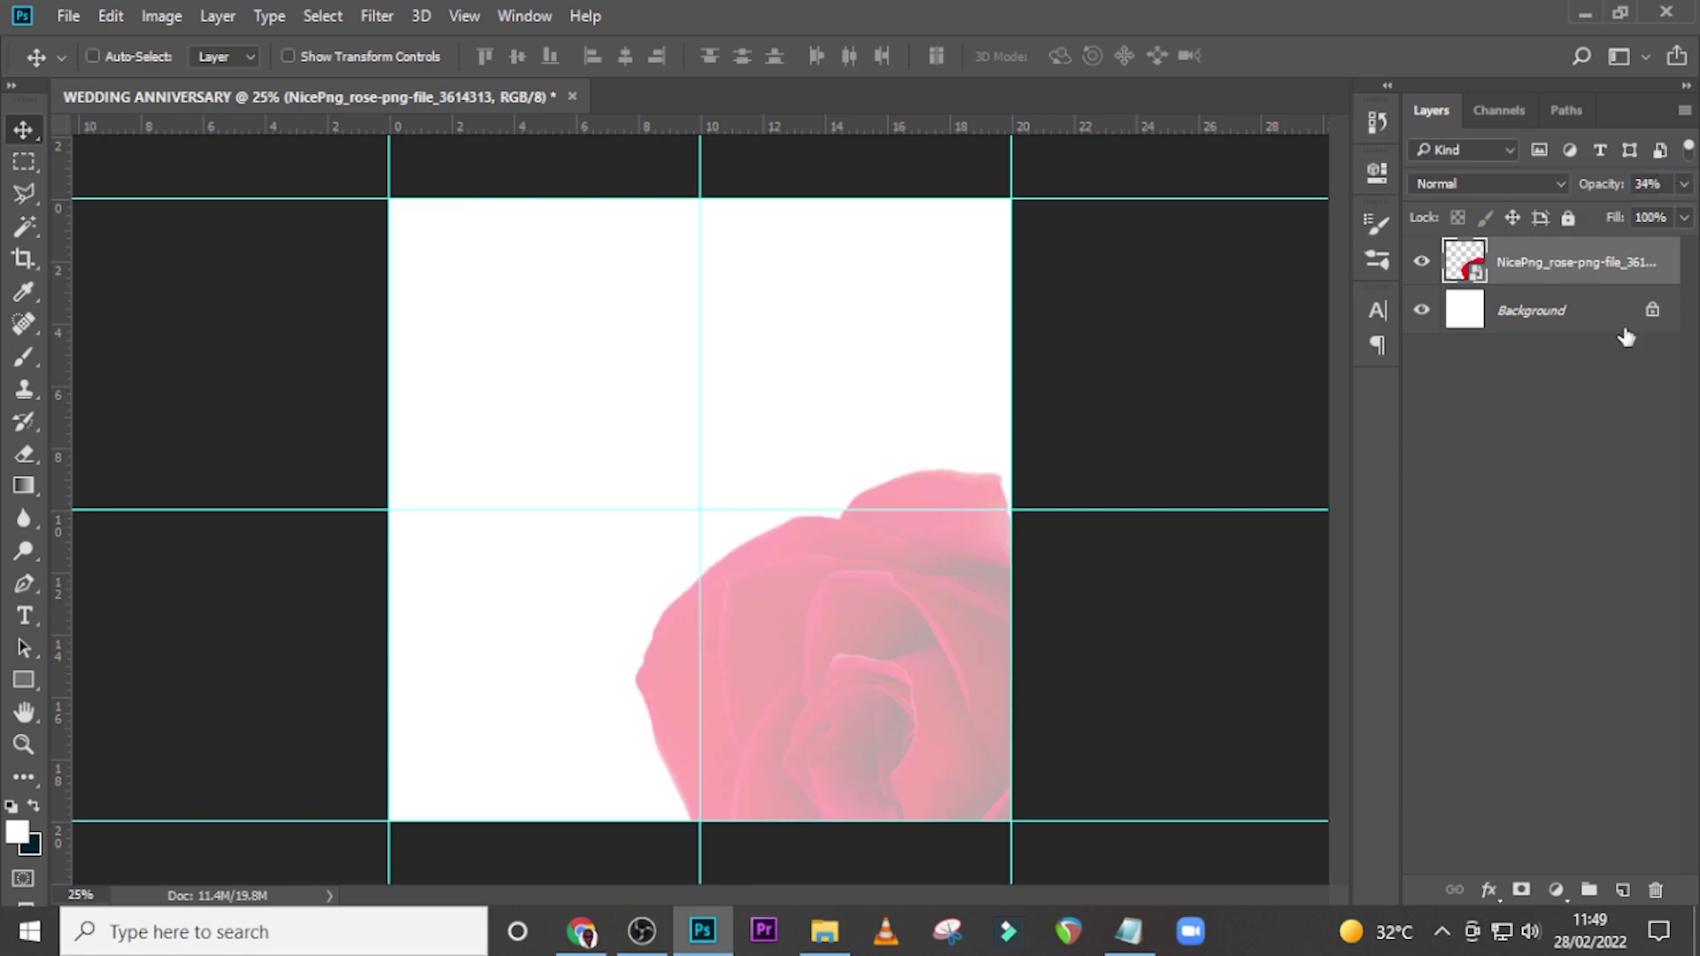
Step: Add a Hue/Saturation adjustment clipped to the rose layer and fully desaturate the rose to gray
click(1555, 889)
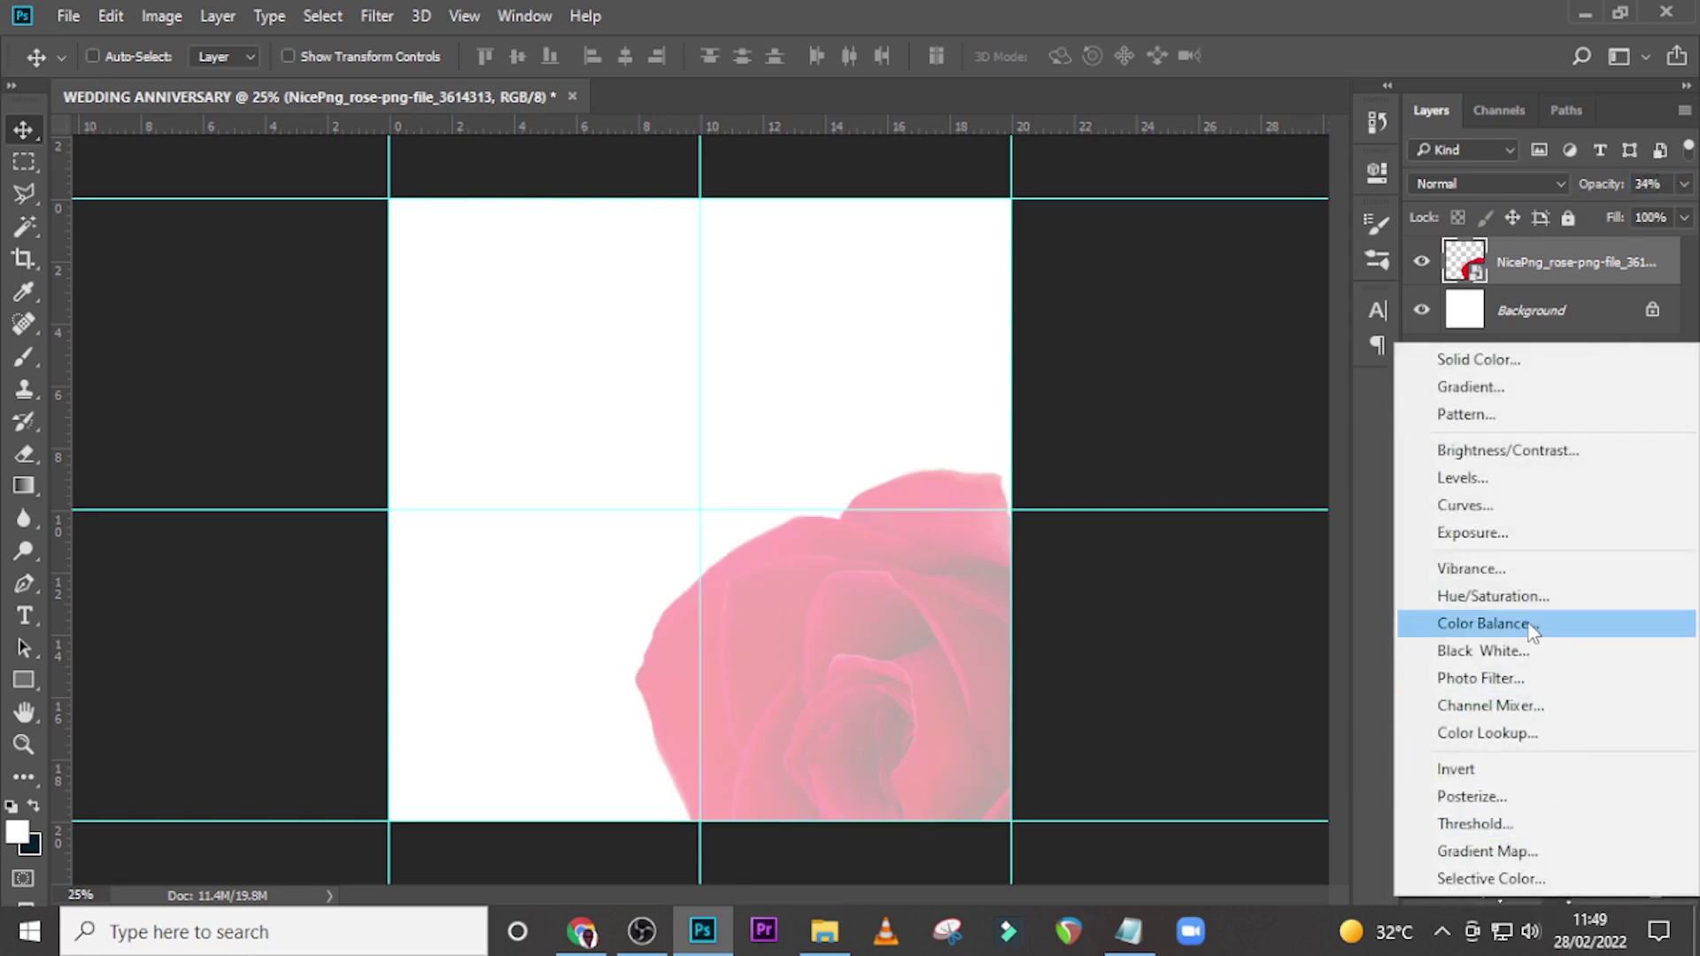
click(1510, 596)
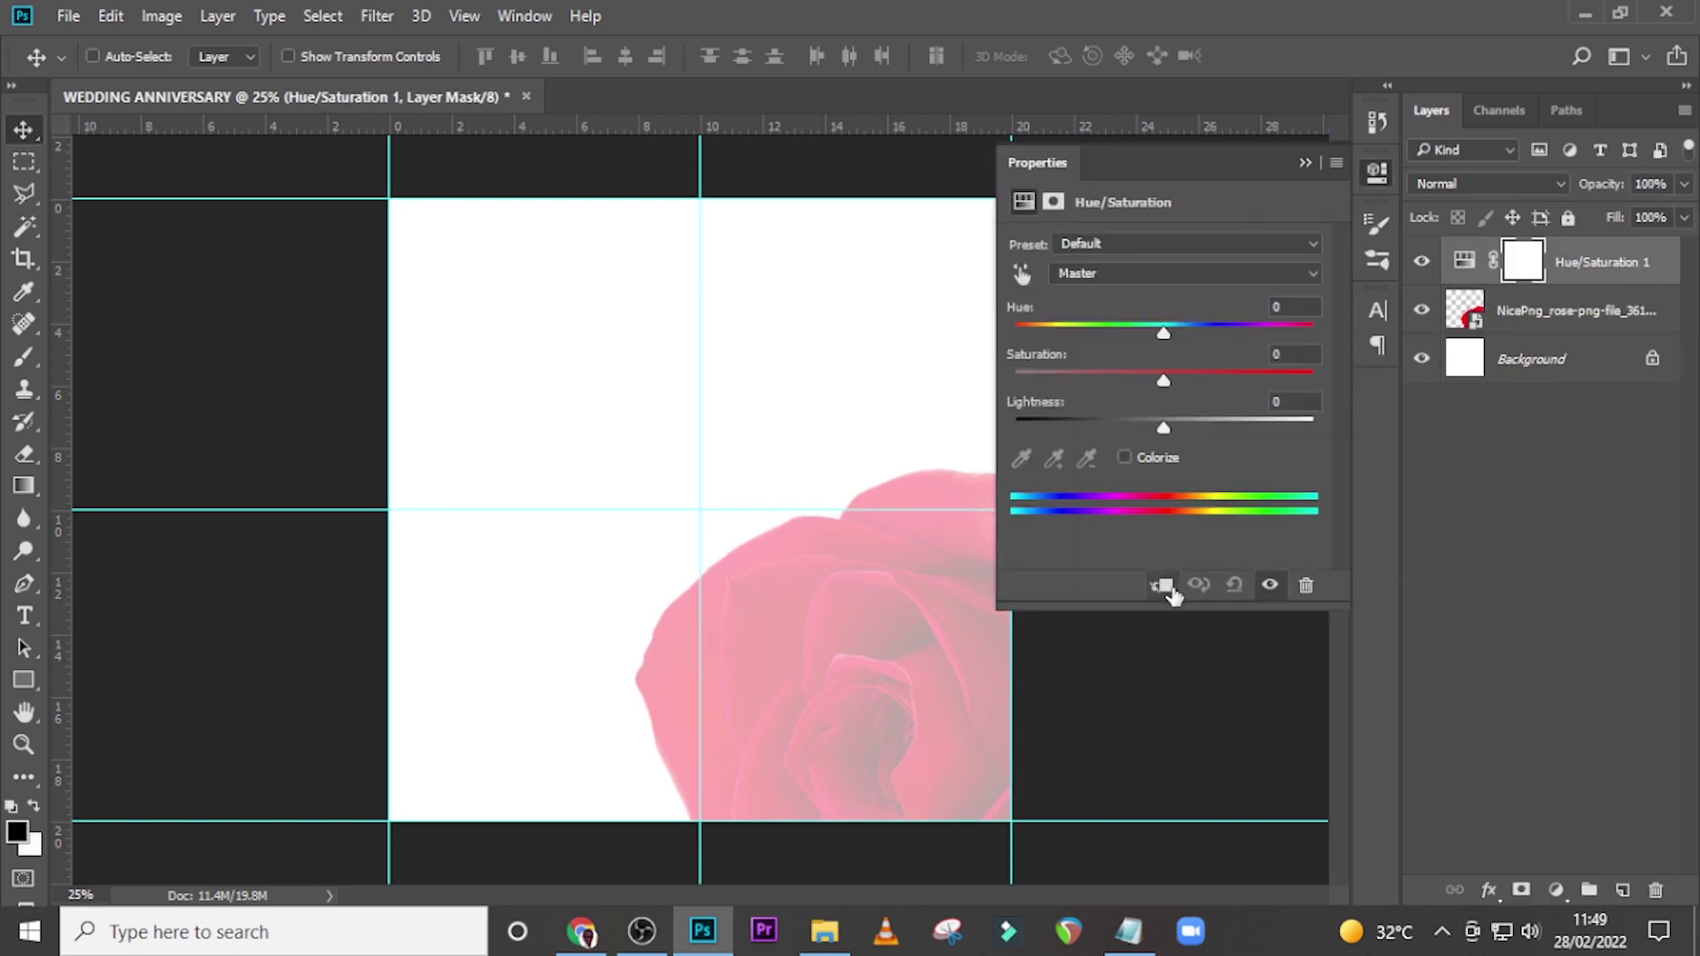
click(1161, 585)
drag(1163, 381, 984, 384)
click(1303, 165)
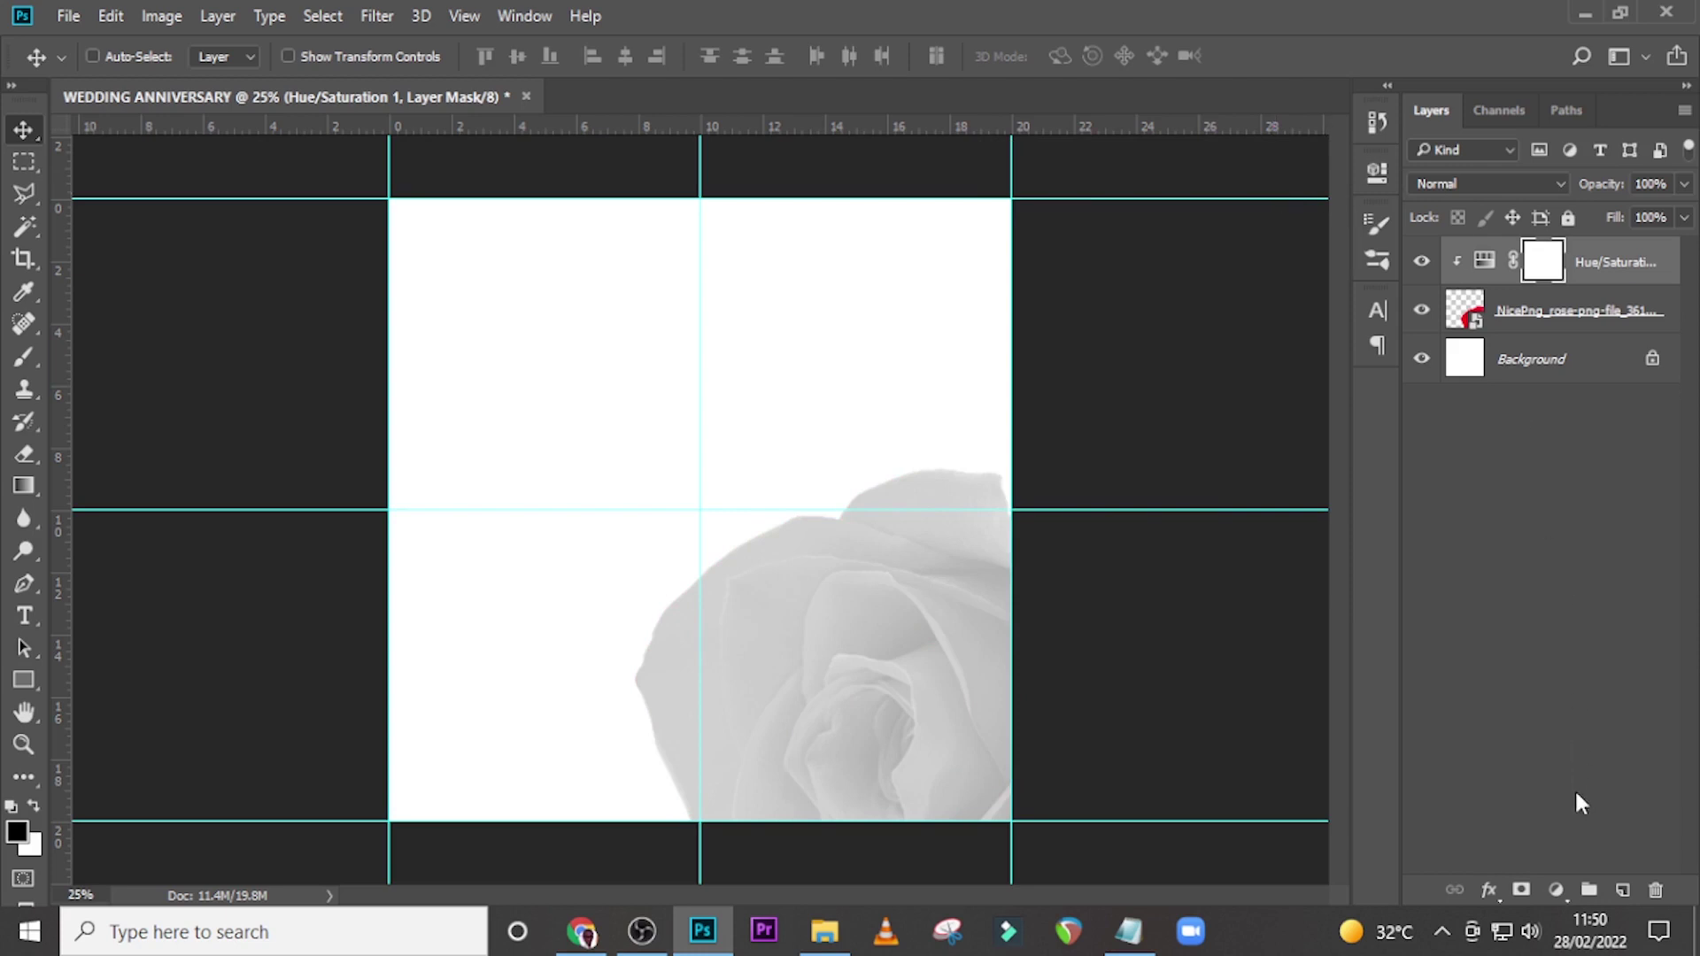
Step: Add a Curves adjustment clipped to the rose layer and brighten it by moving the curve's white point inward
click(1557, 892)
click(1461, 493)
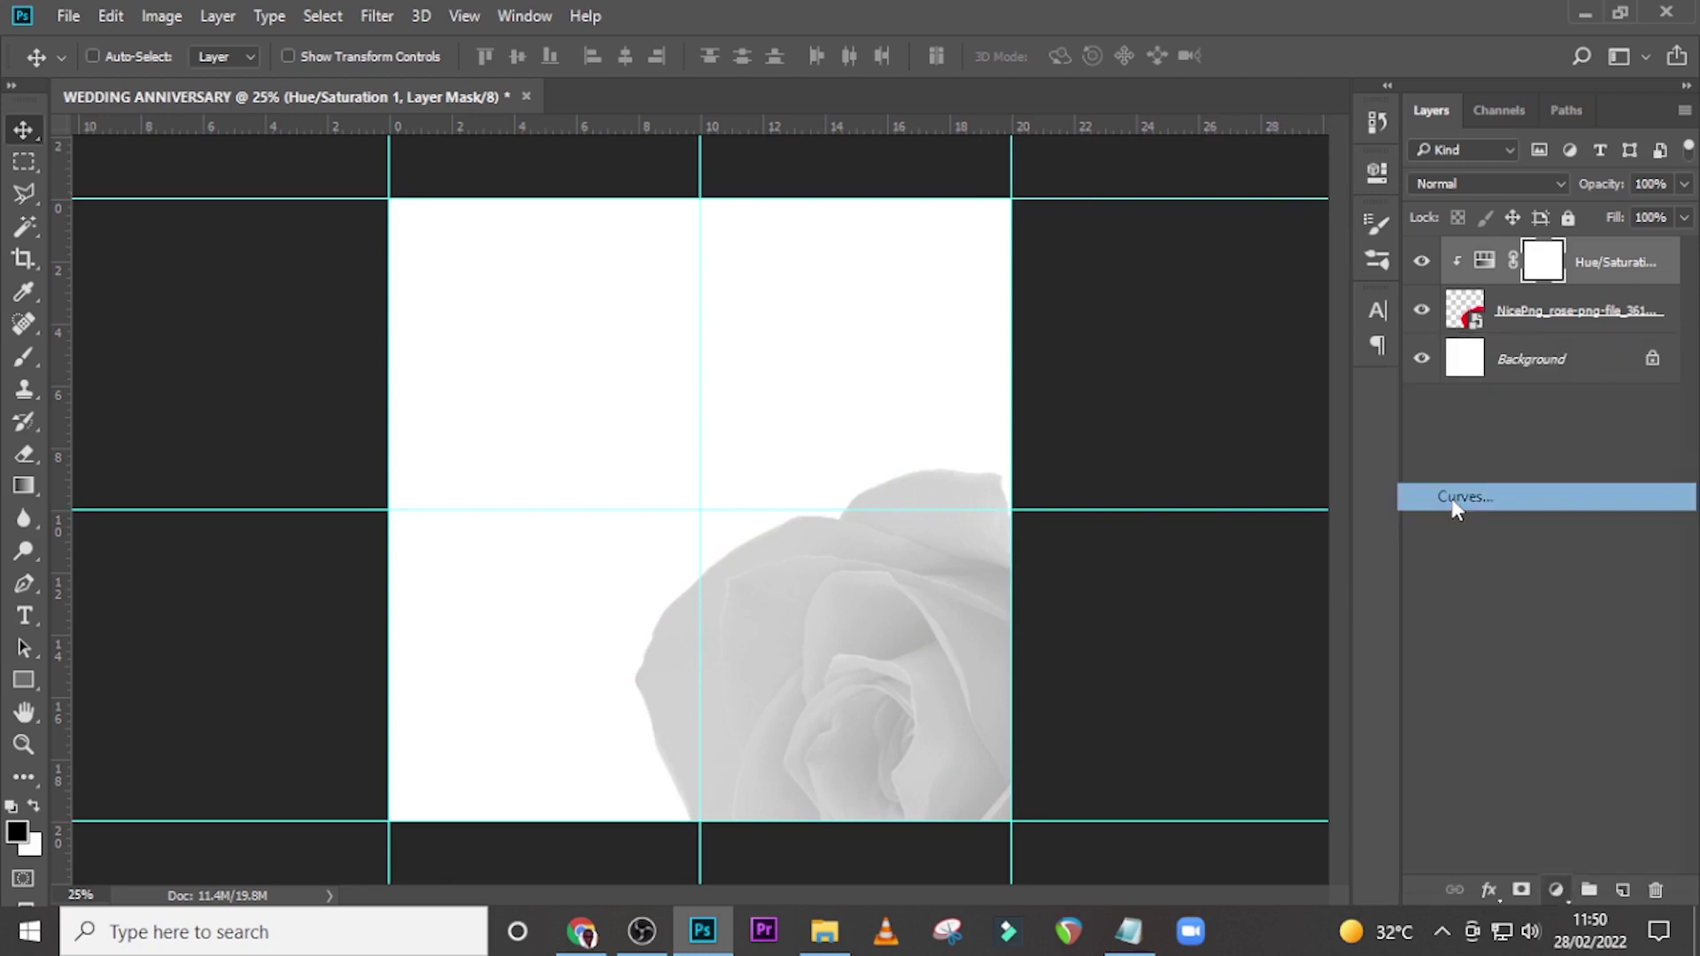
click(1160, 586)
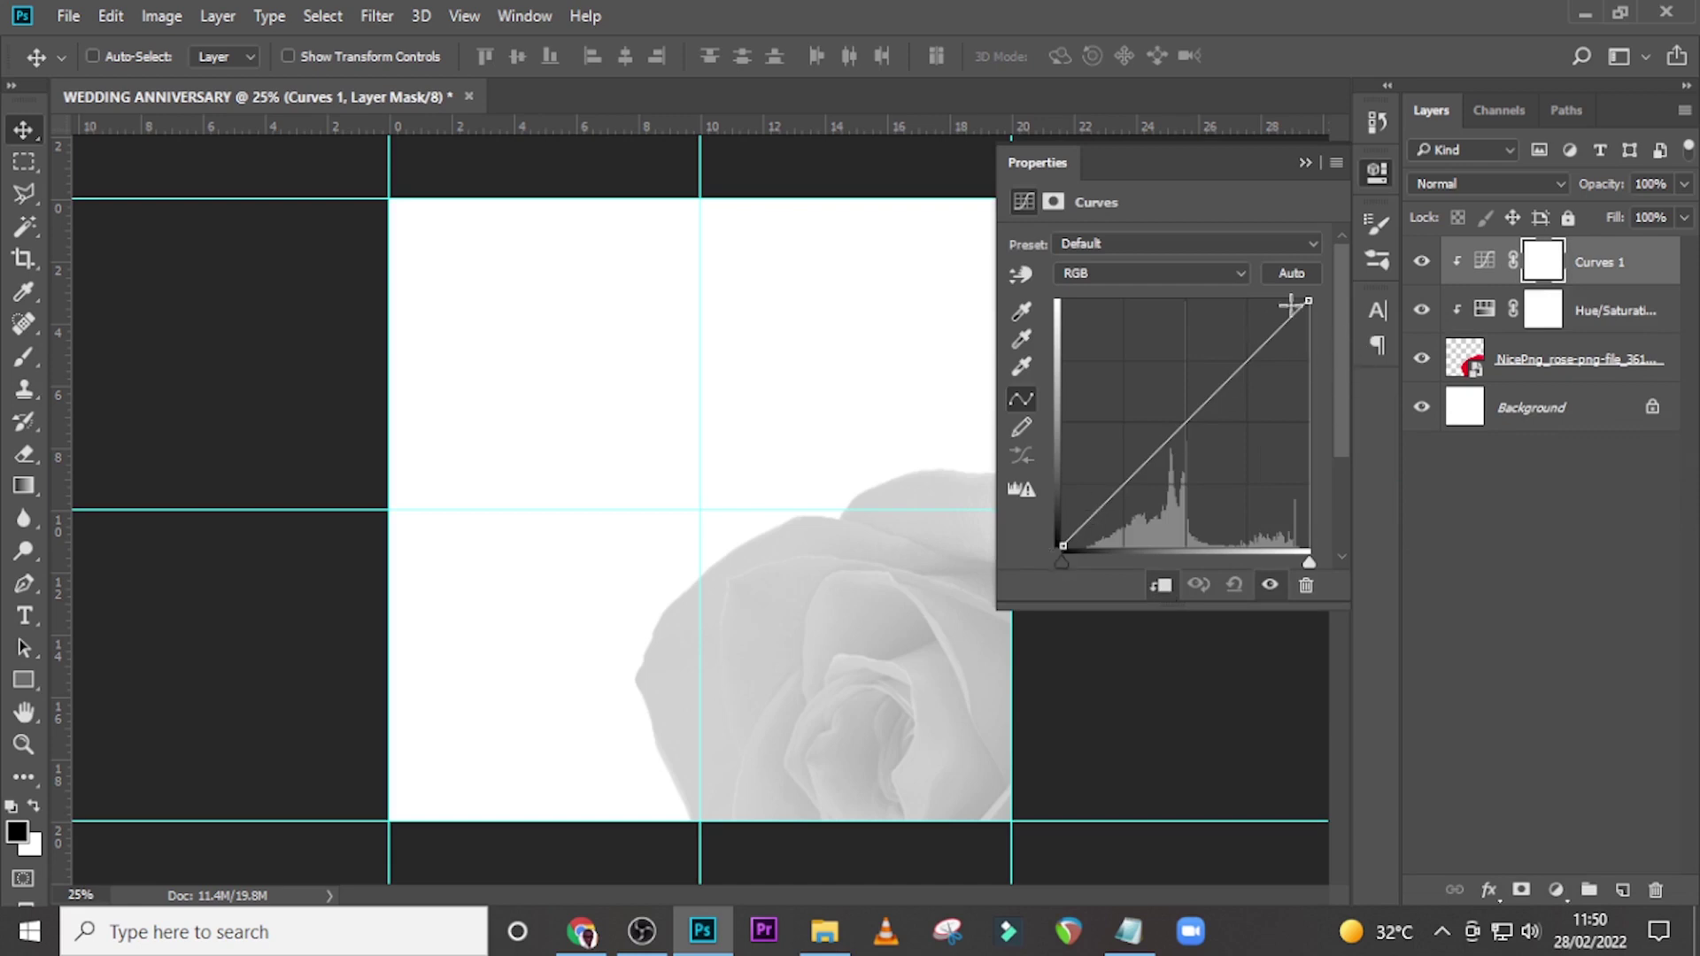
drag(1308, 301, 1216, 286)
click(1305, 163)
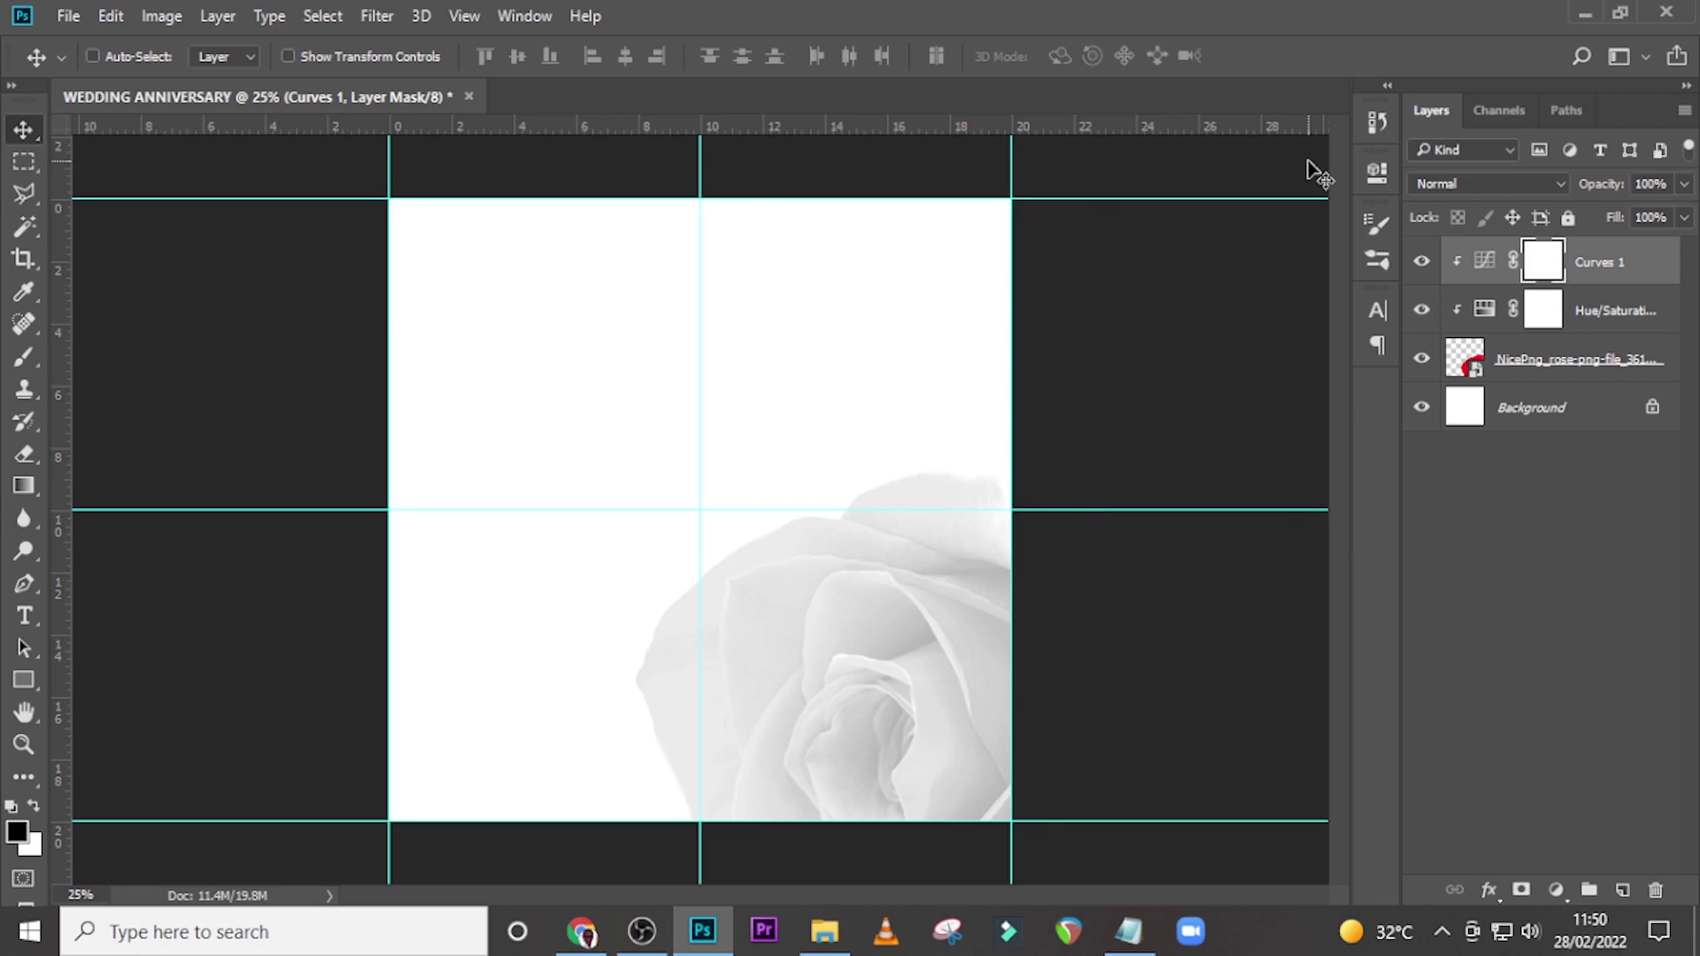
Step: Add a layer mask to the rose and fade its outer edge with a black 250 px soft round brush at 0% hardness
click(1531, 370)
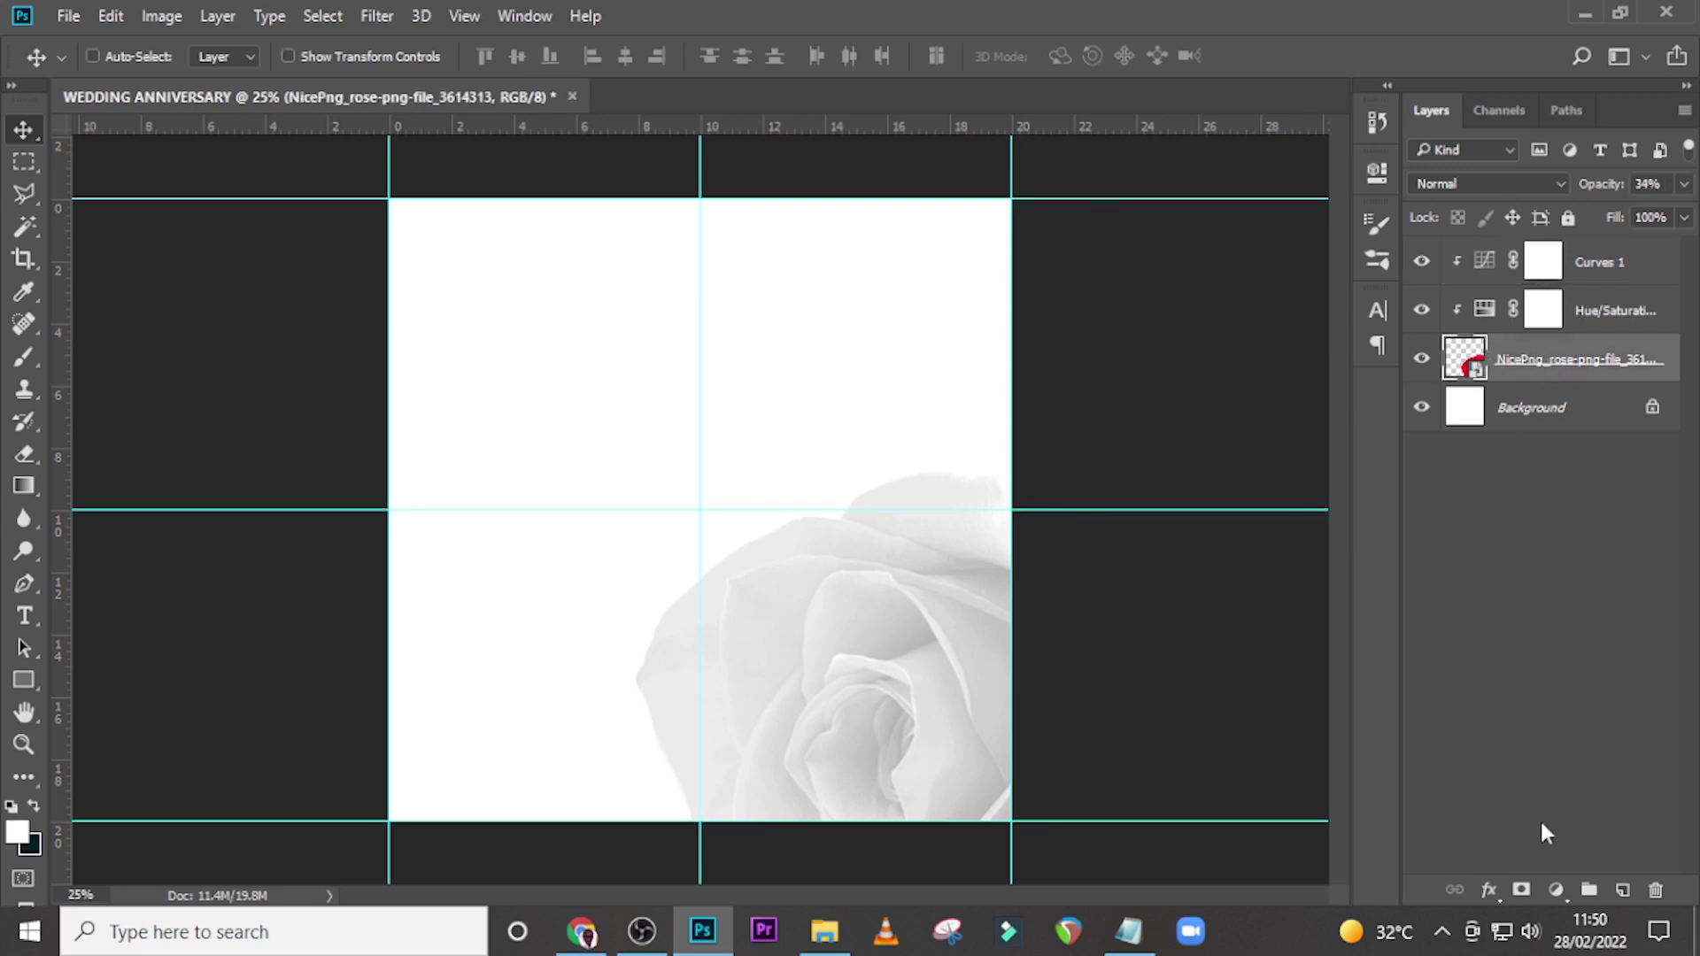
click(1521, 889)
key(b)
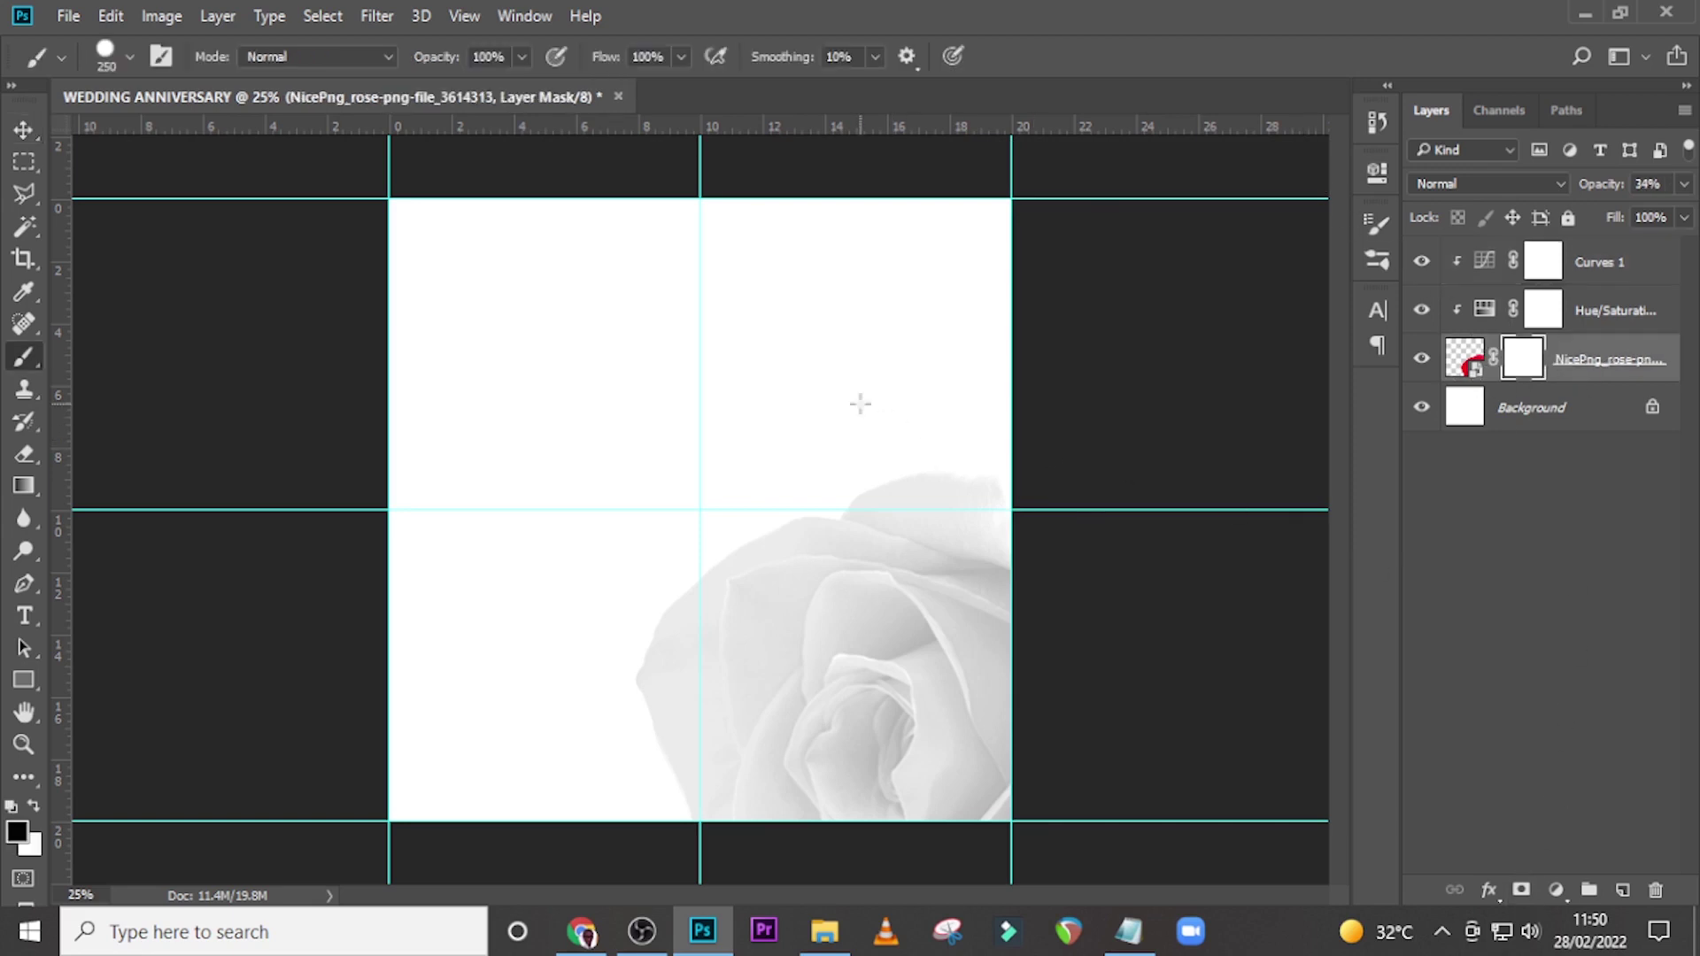
click(122, 57)
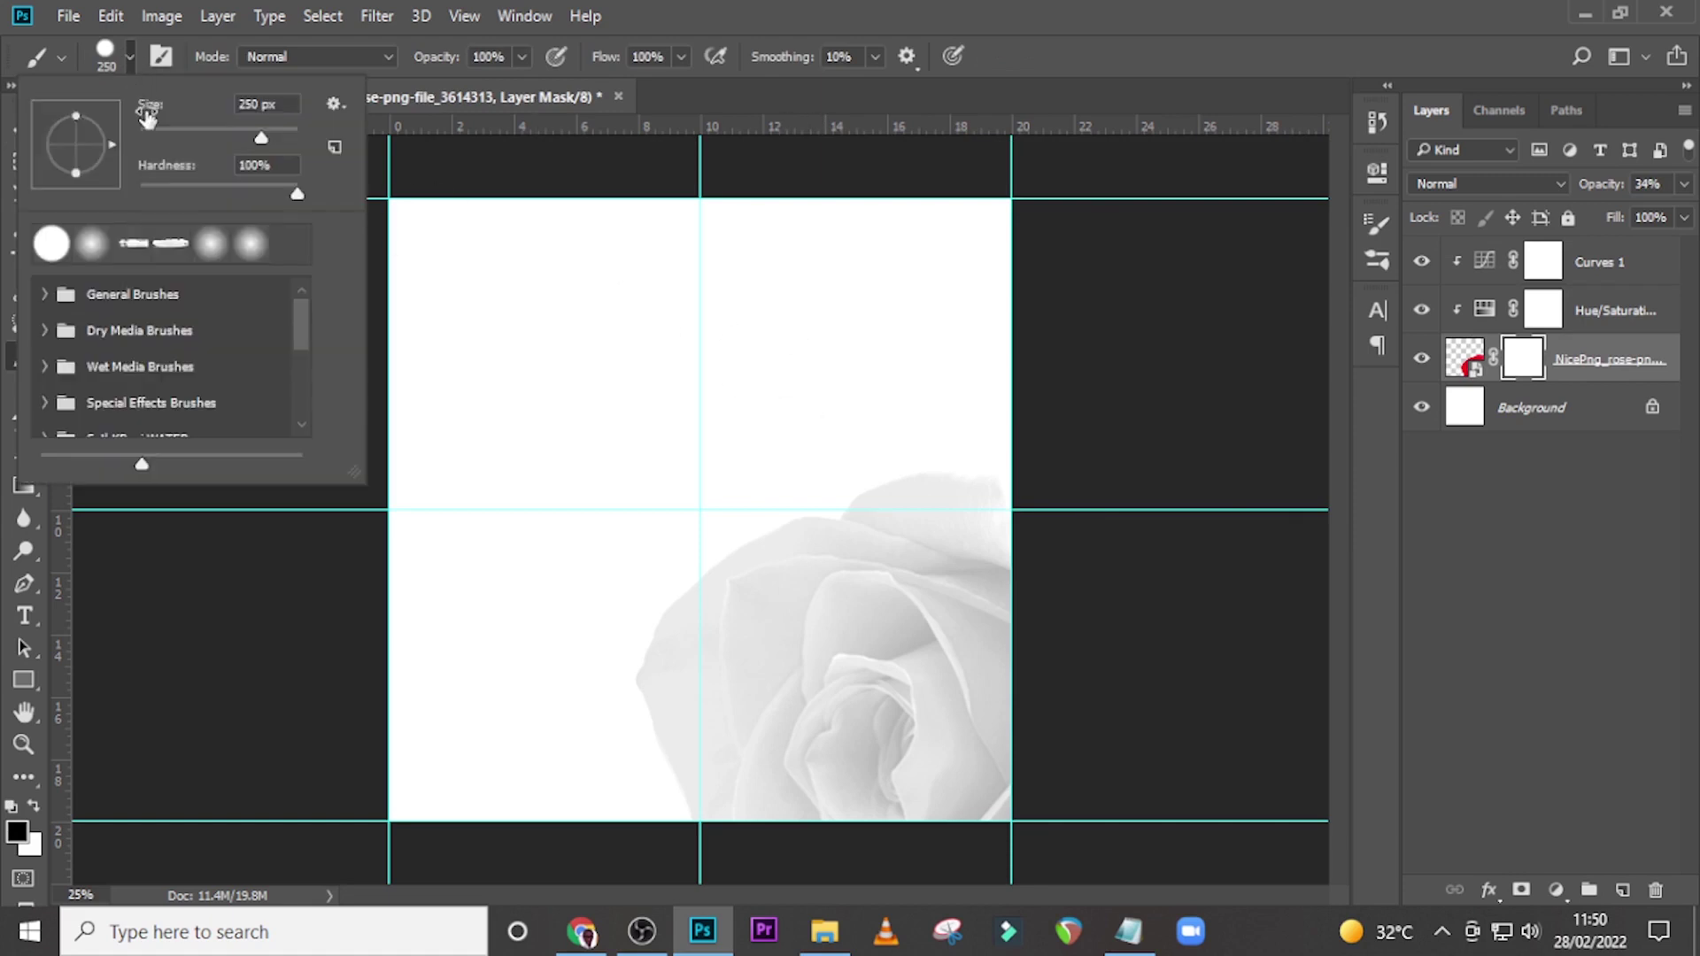
click(95, 243)
click(766, 13)
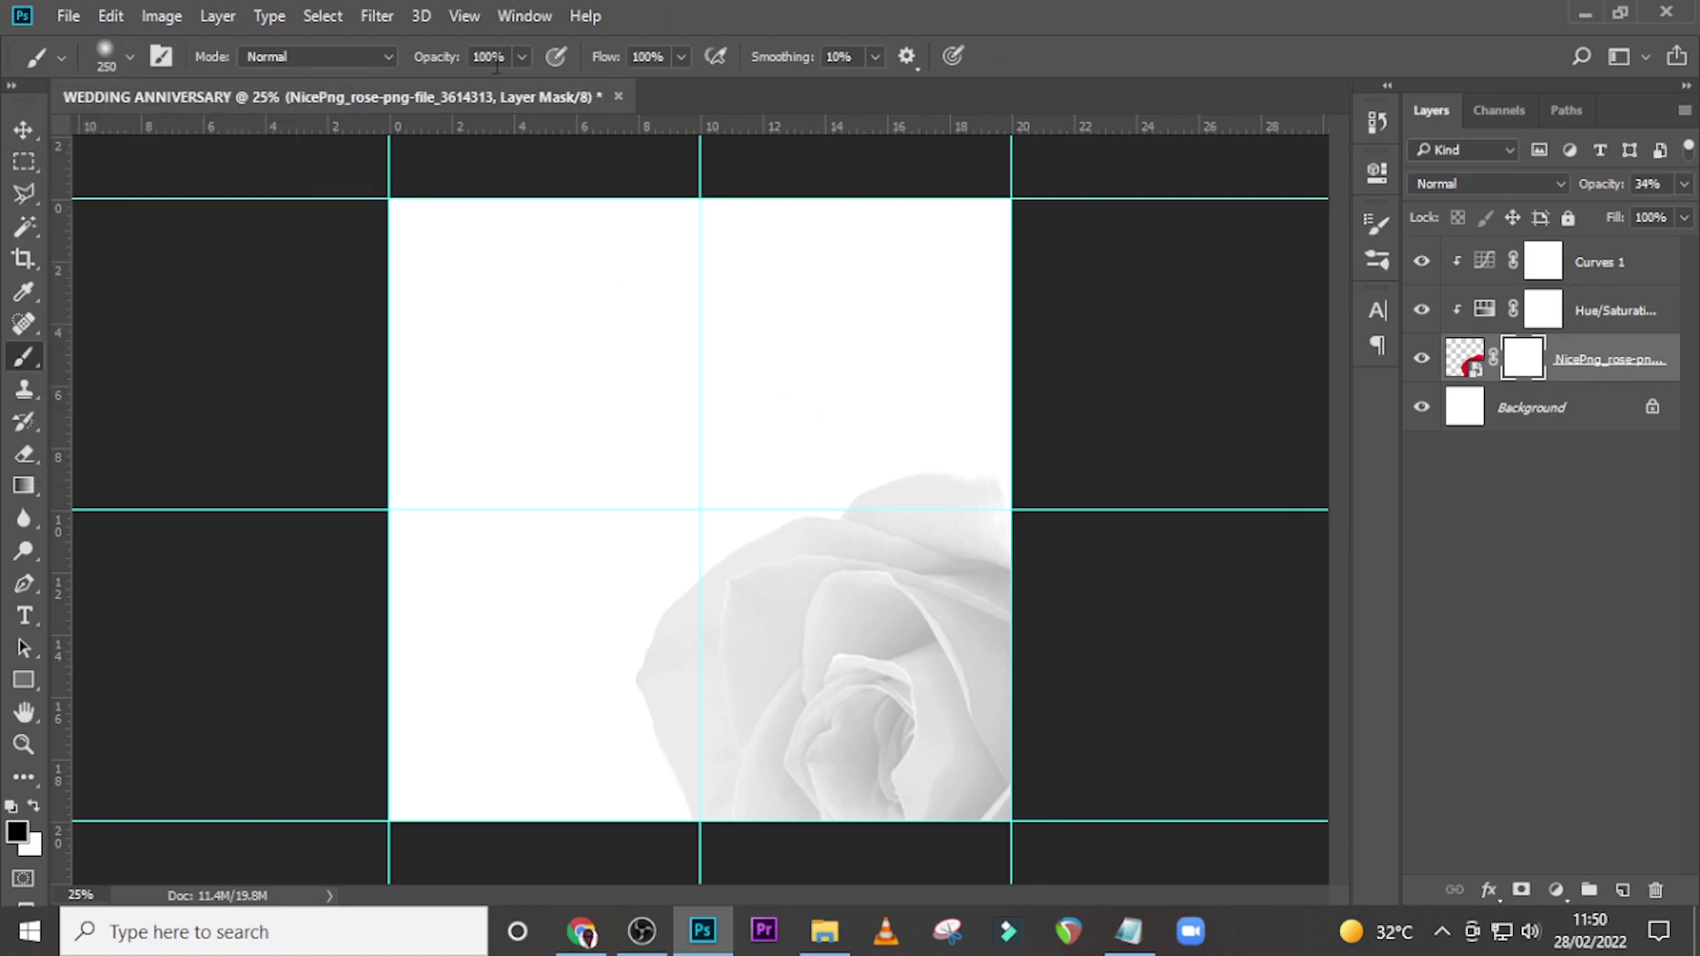
click(129, 60)
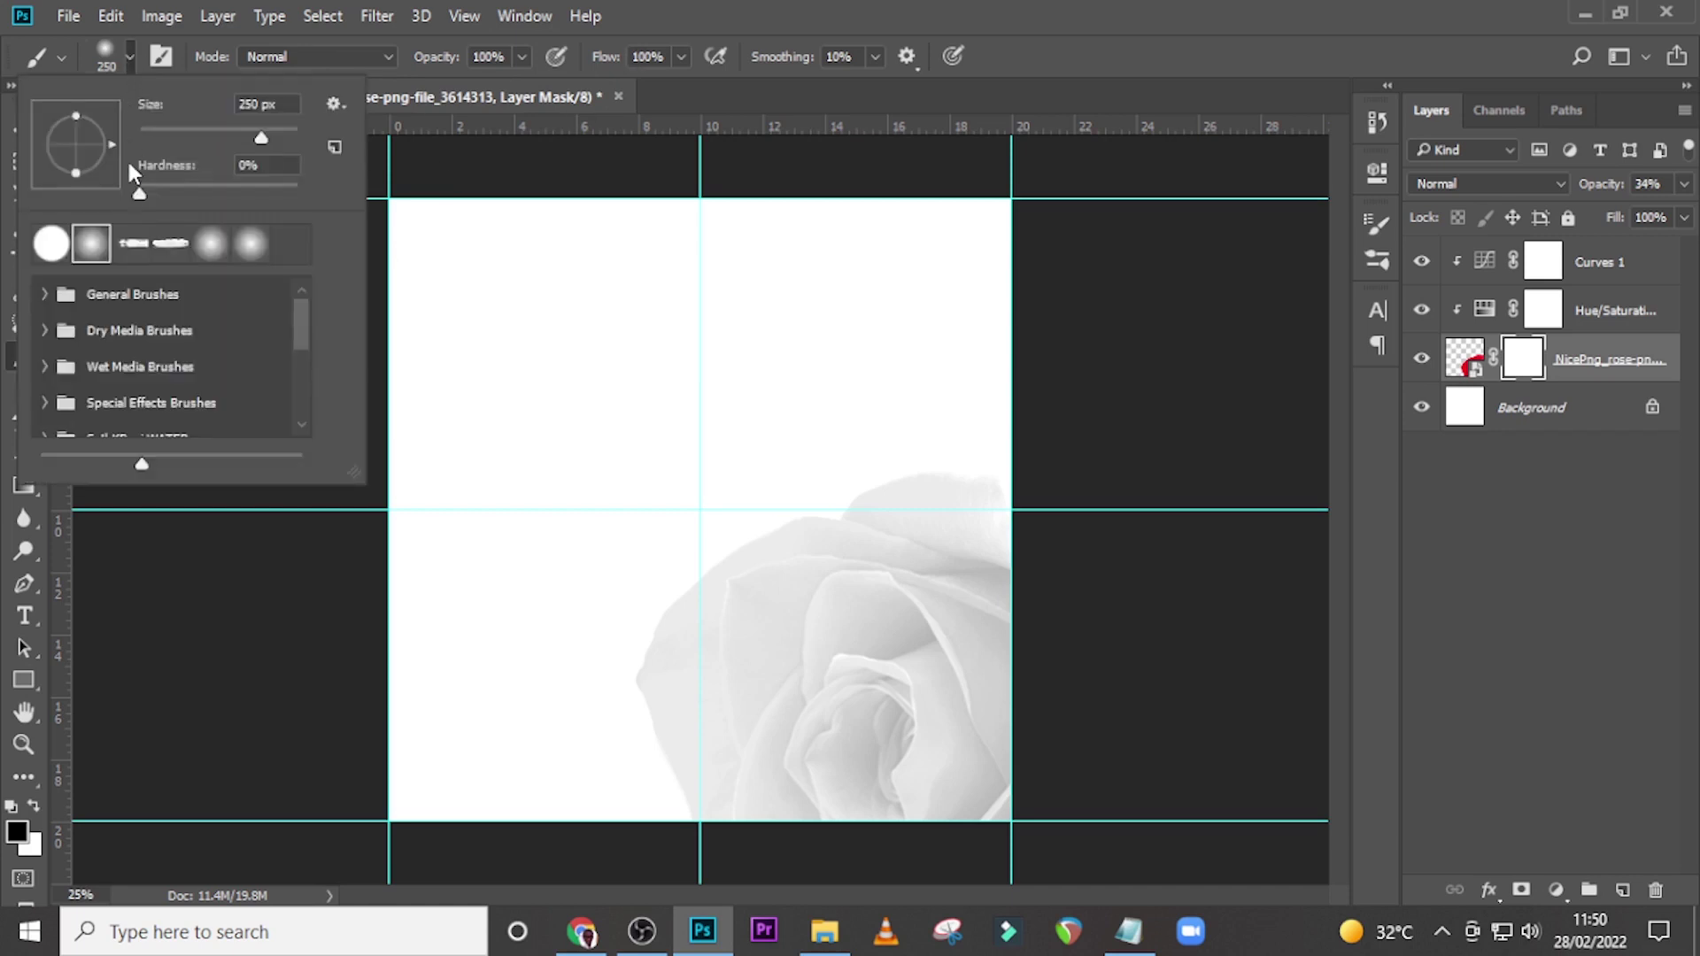
click(779, 13)
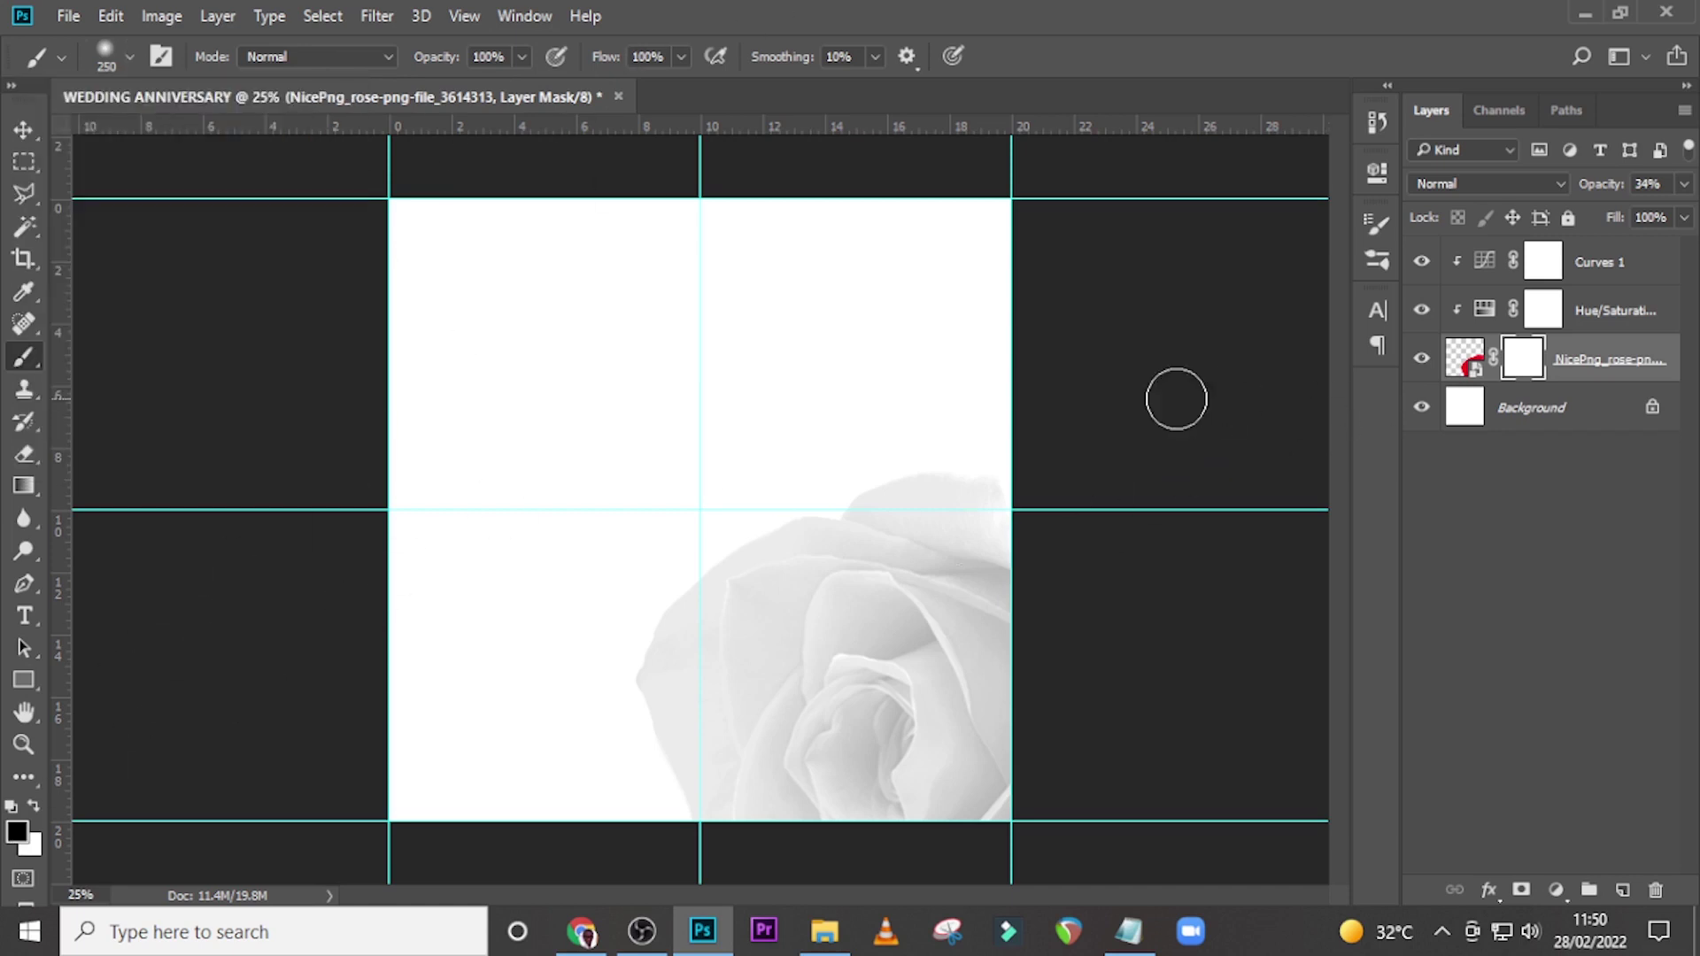
mouse_move(1024, 486)
mouse_down()
mouse_move(823, 459)
mouse_move(705, 520)
mouse_move(649, 592)
mouse_move(643, 721)
mouse_move(687, 841)
mouse_move(634, 800)
mouse_up()
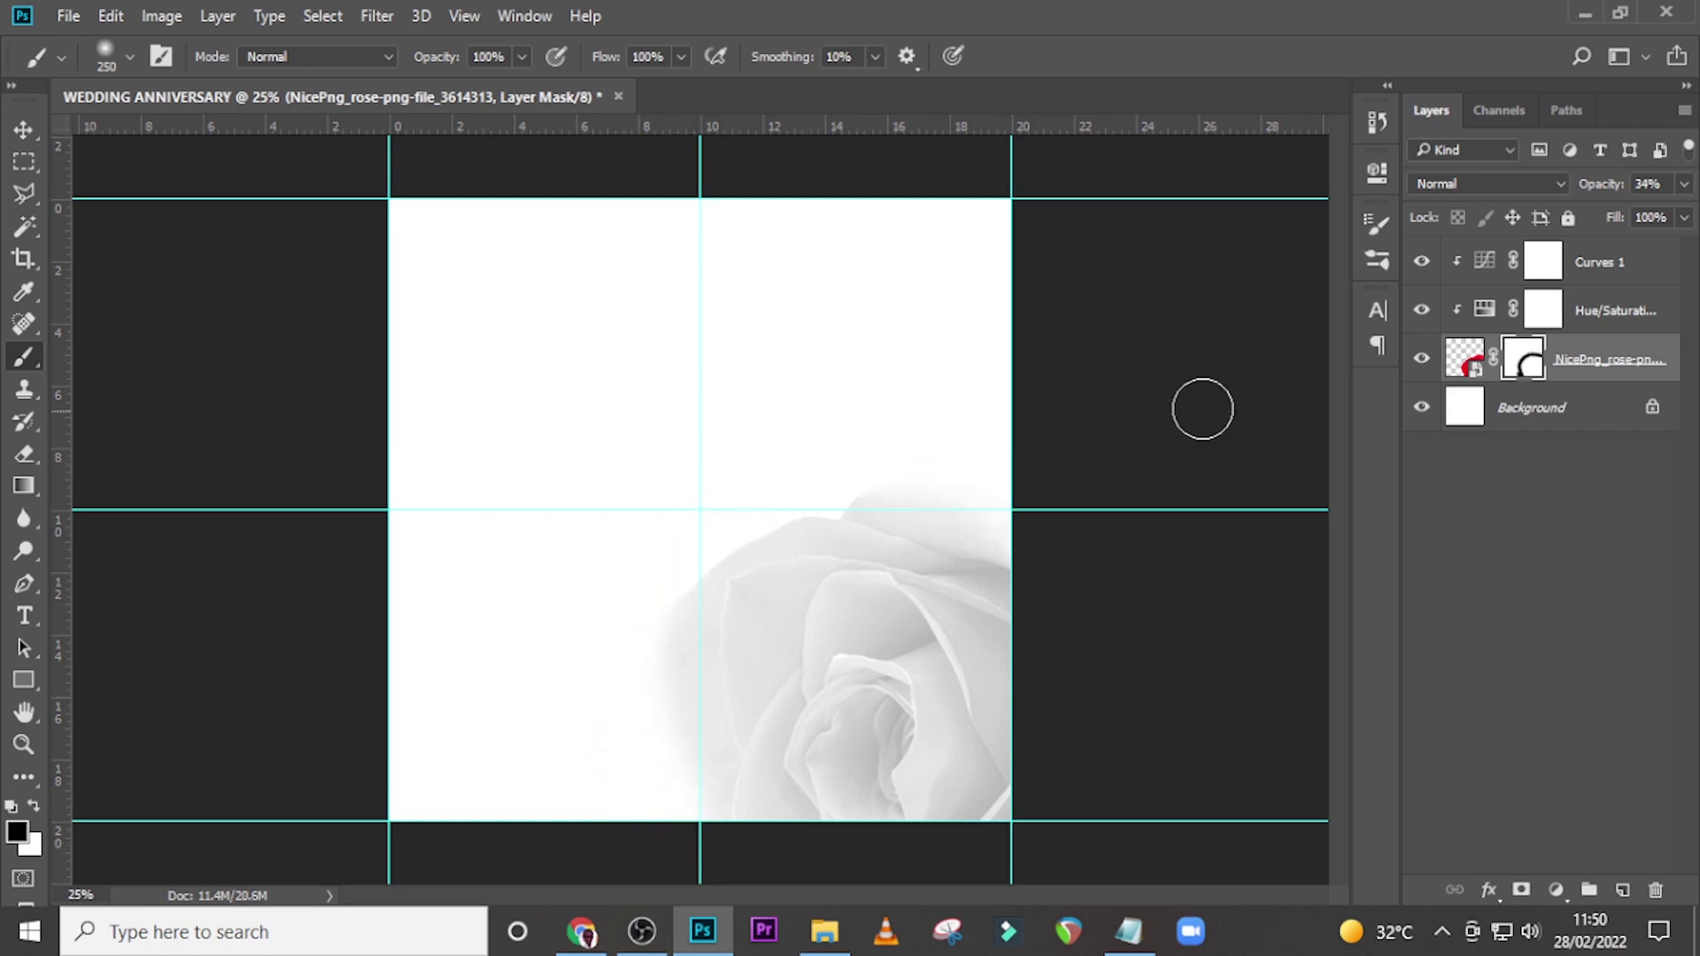
Step: Group the rose layer with its Hue/Saturation and Curves adjustments and name the group BG
click(1588, 372)
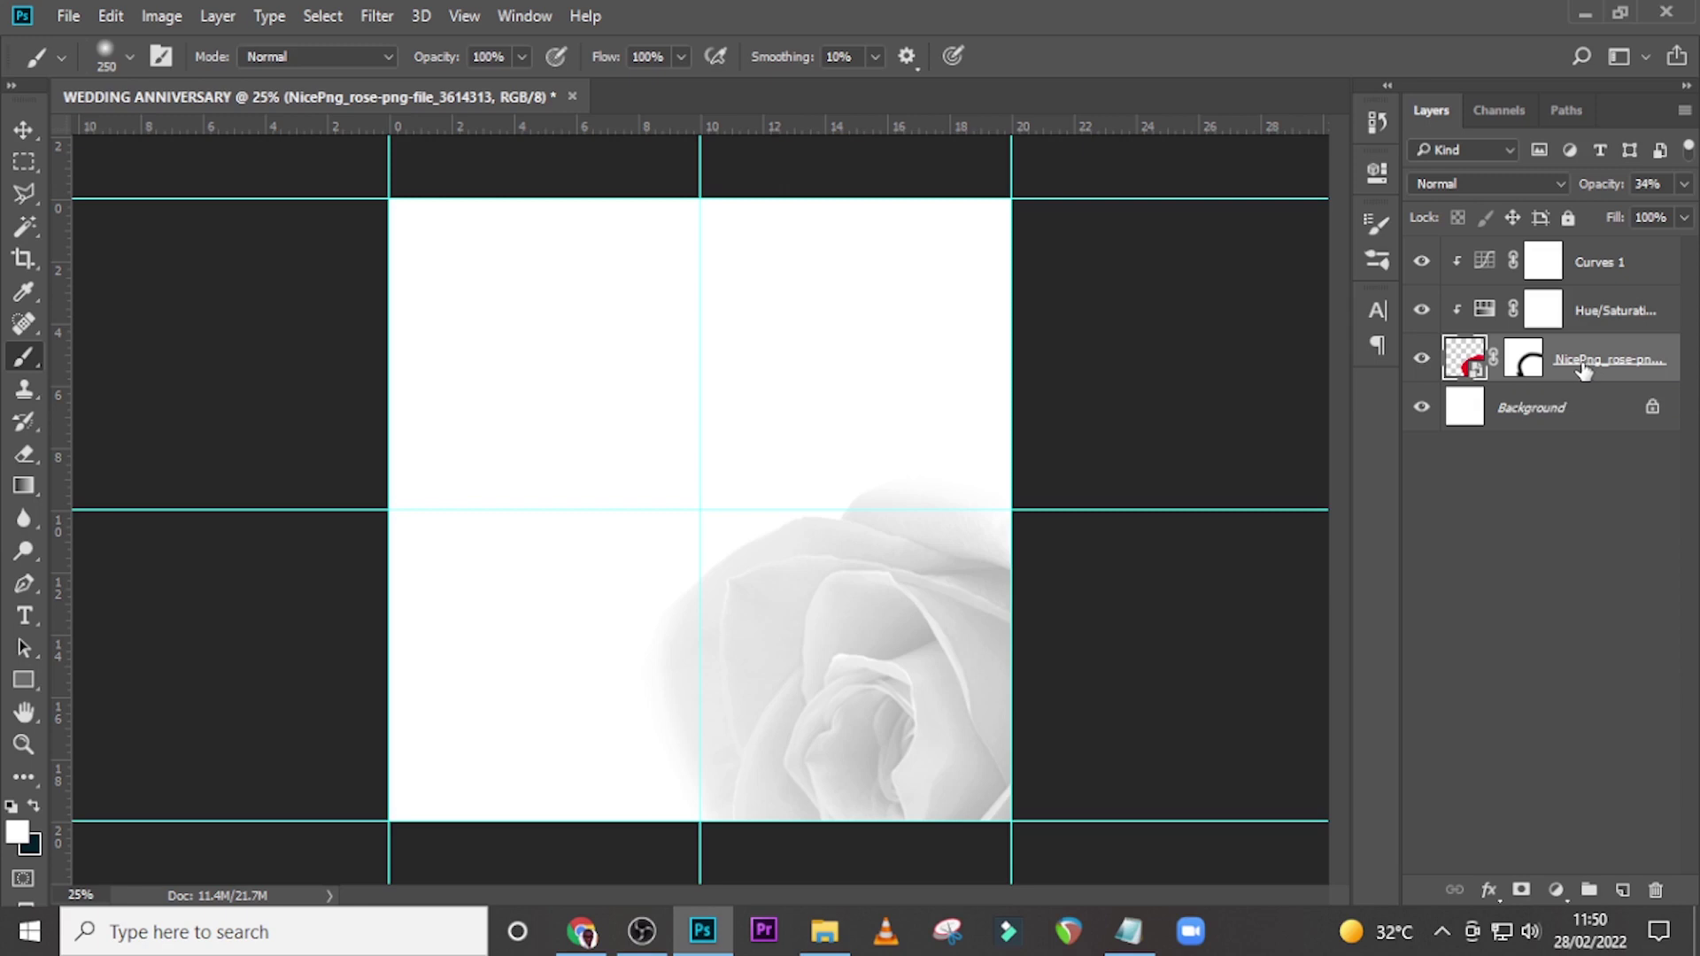
shift+click(1595, 311)
shift+click(1592, 266)
key(ctrl+g)
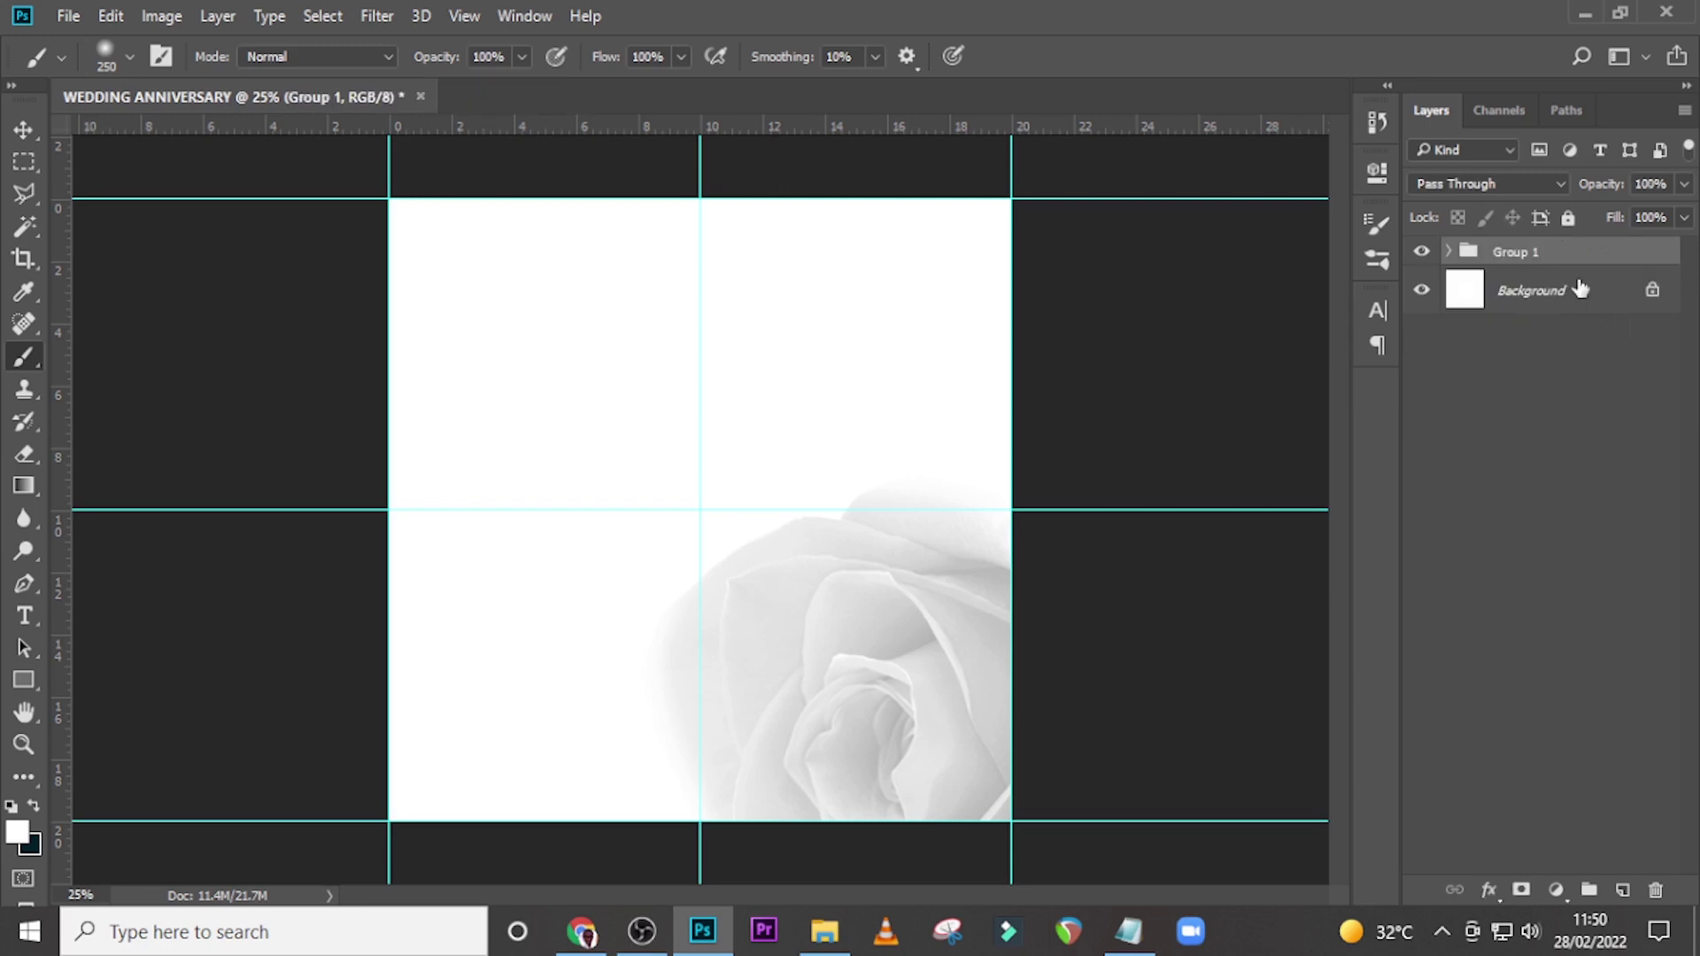
double_click(1520, 252)
text(BG)
key(Return)
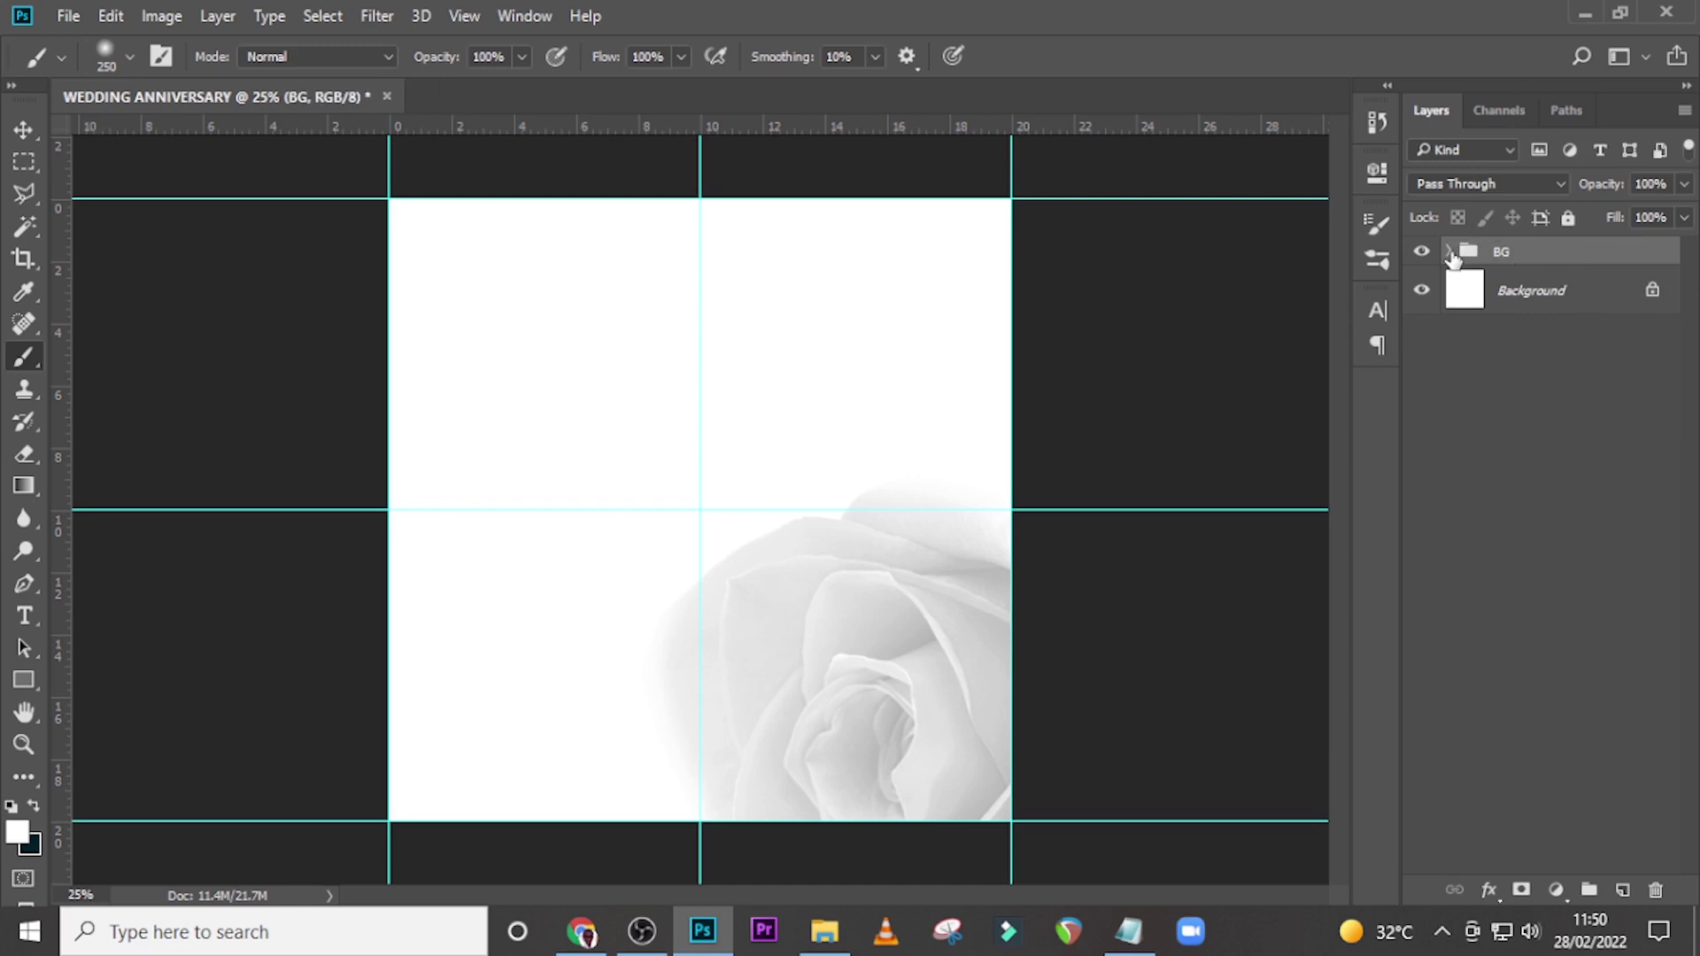
Step: Place NicePng_red-eyes-png_56472.png above the Curves layer in the BG group, scaled to about 28% in the canvas's lower-left corner
click(1450, 252)
click(1607, 301)
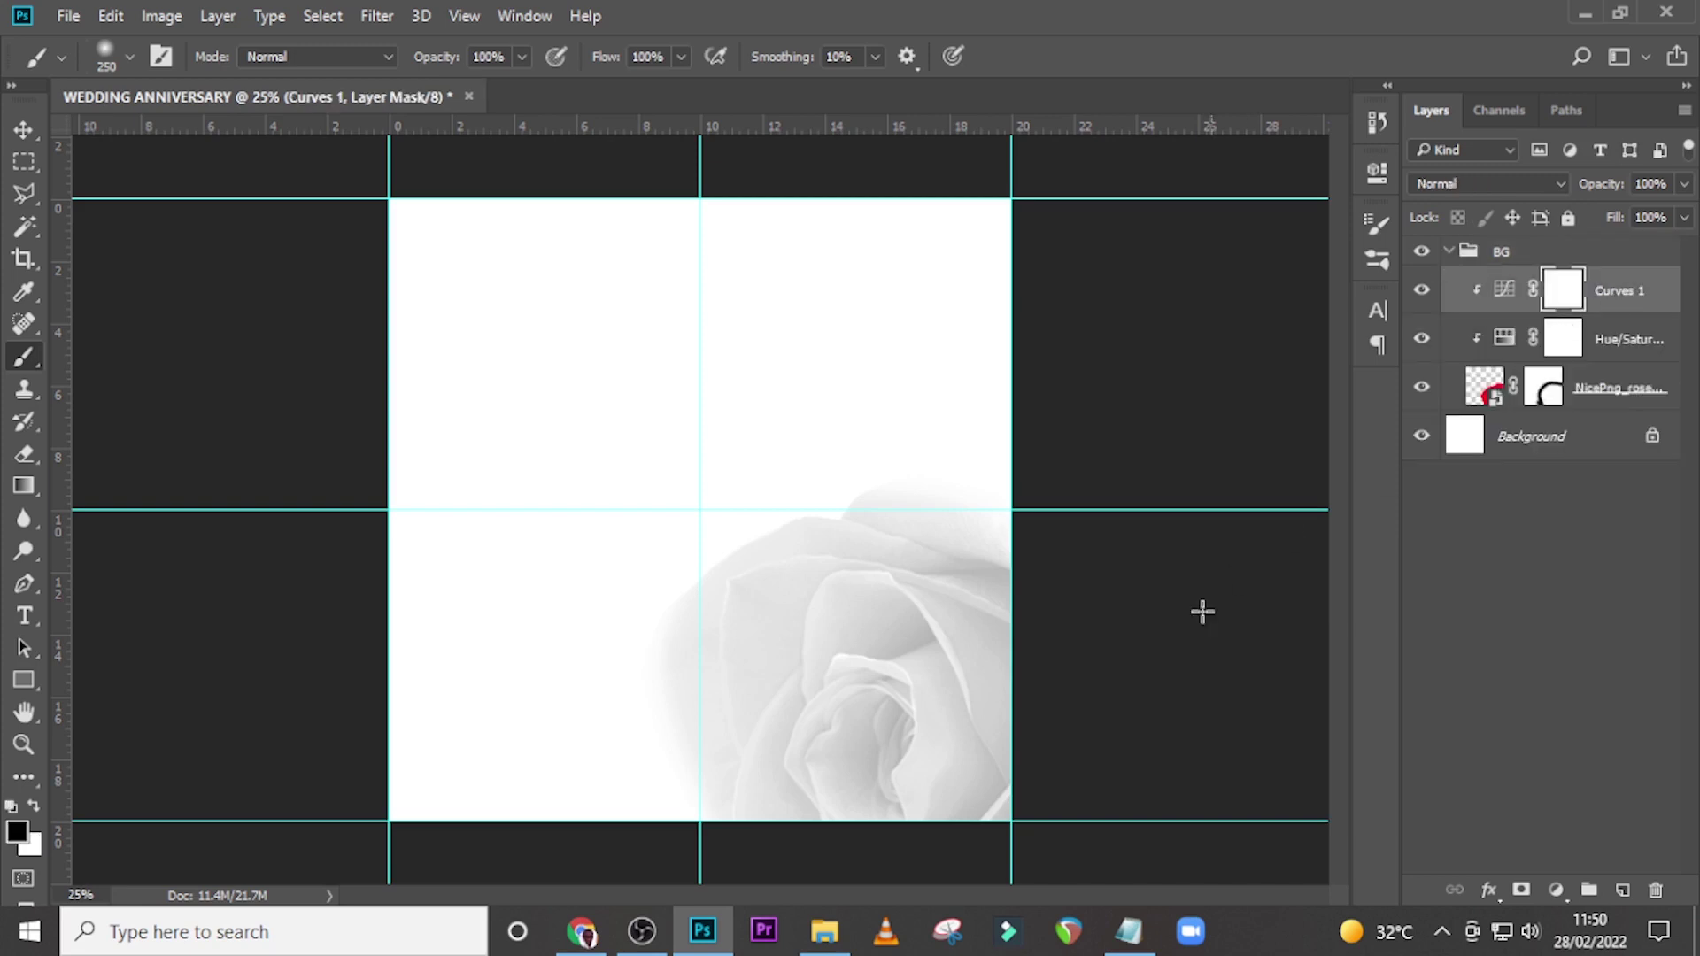
click(824, 931)
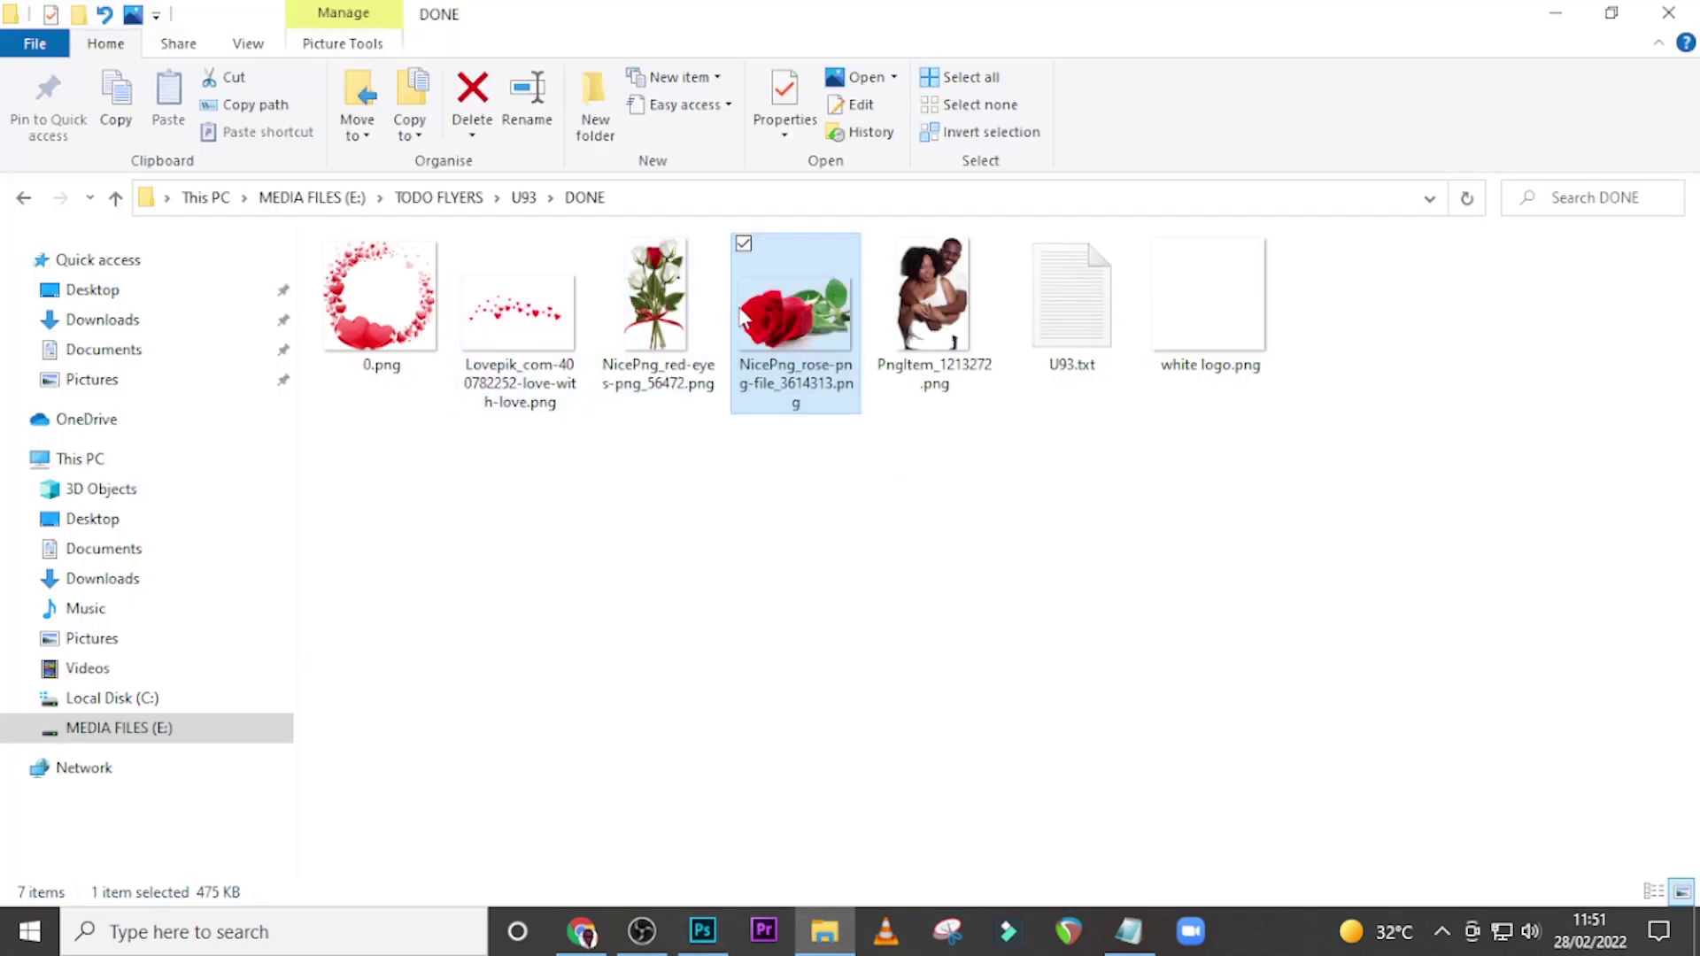
click(671, 379)
drag(671, 379, 617, 819)
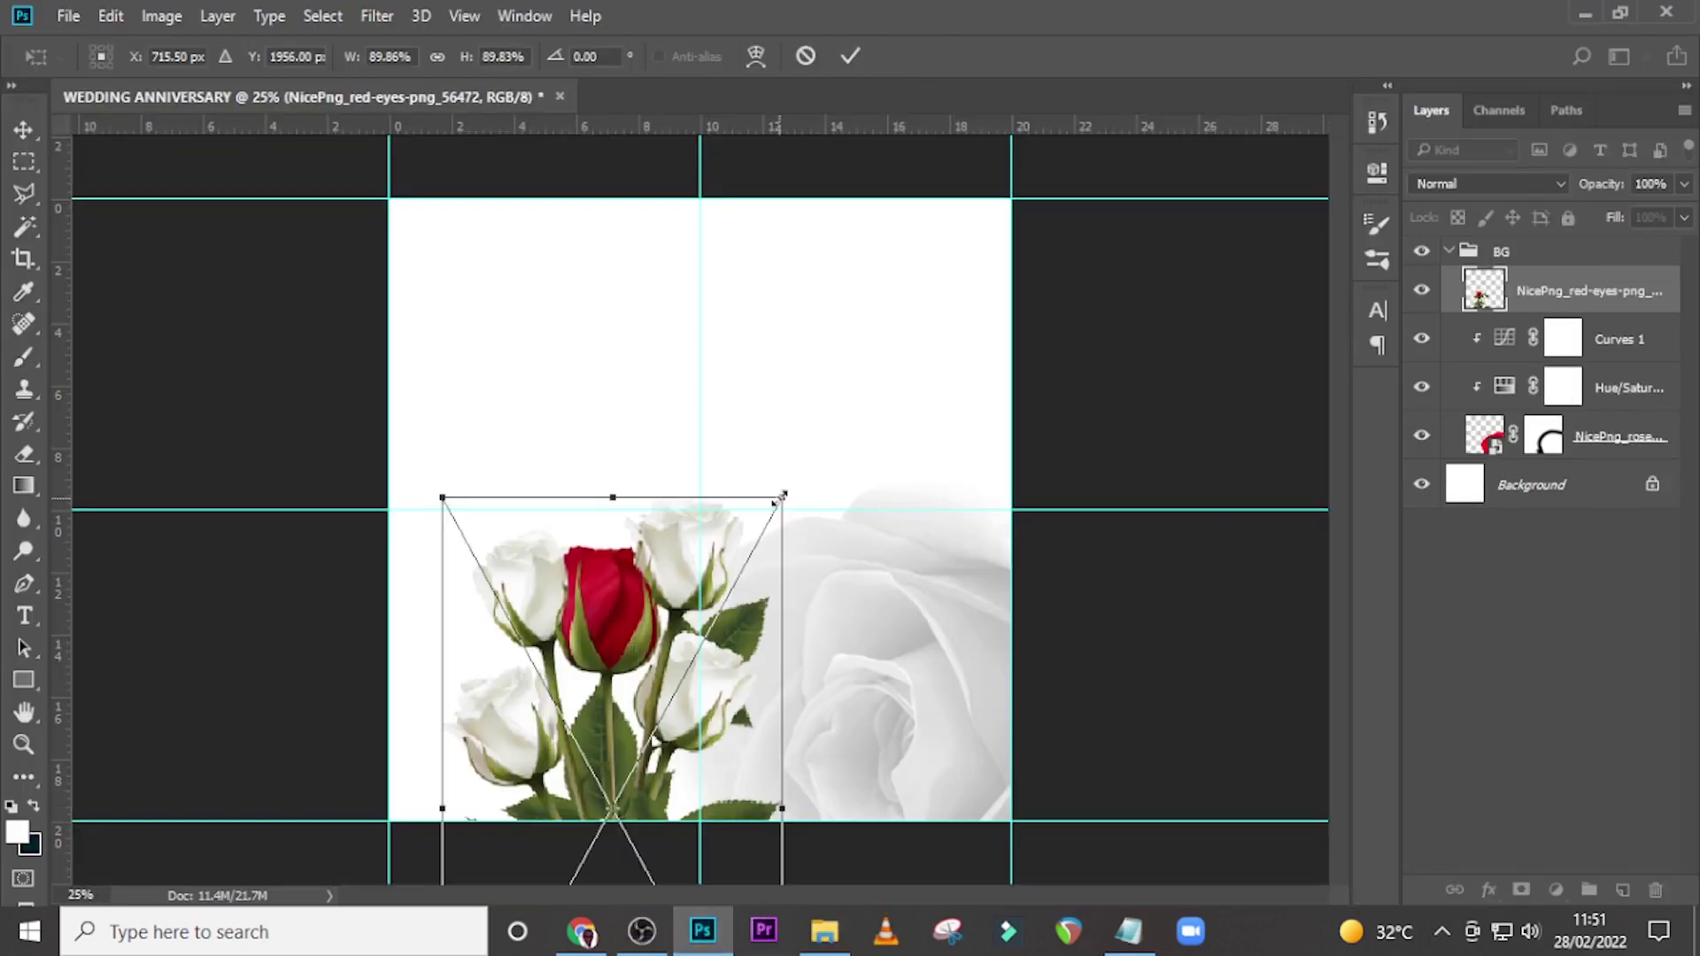
drag(719, 529, 588, 649)
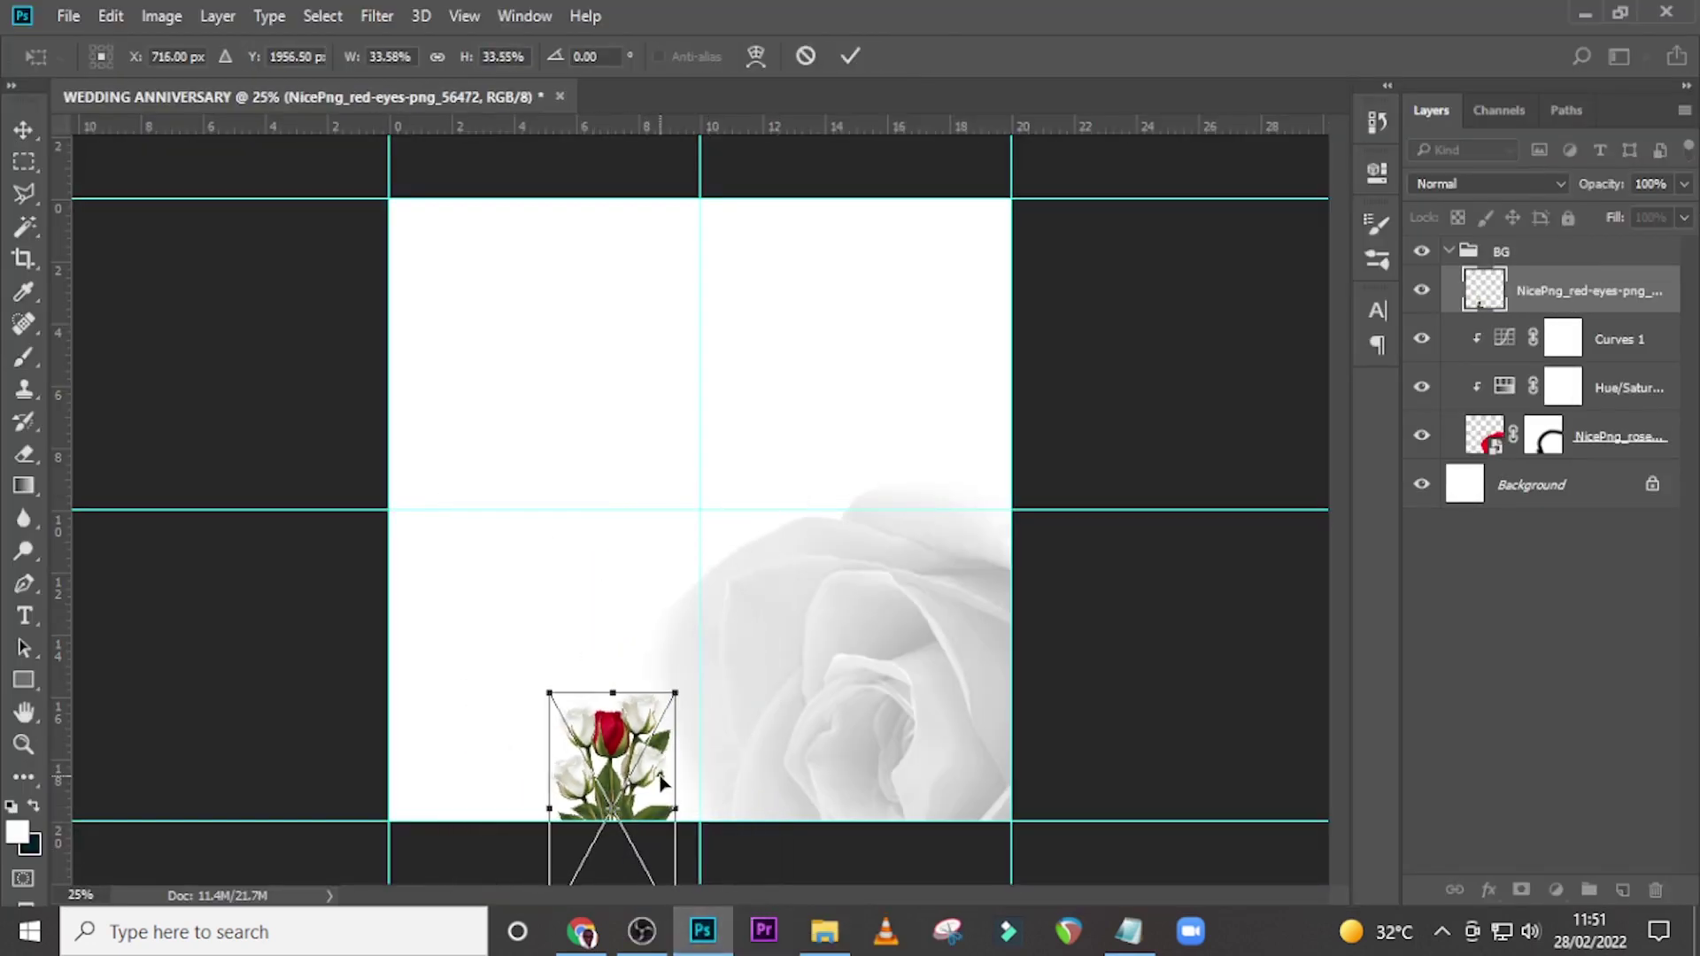
drag(662, 778, 467, 625)
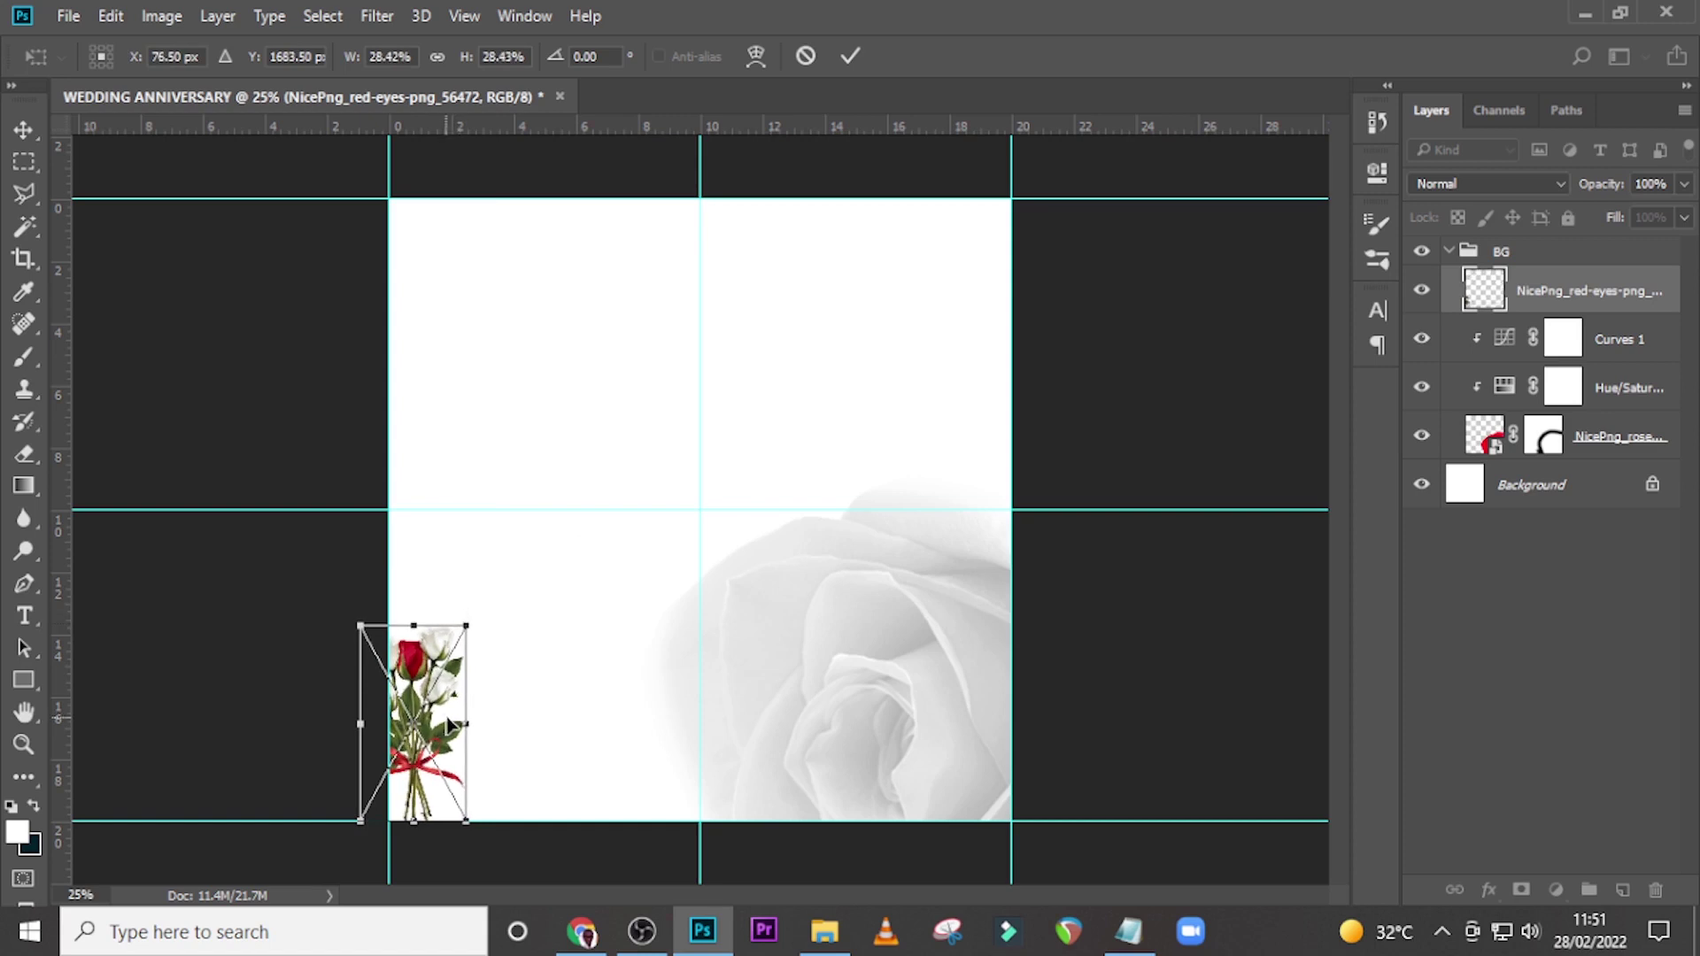
drag(444, 724, 467, 730)
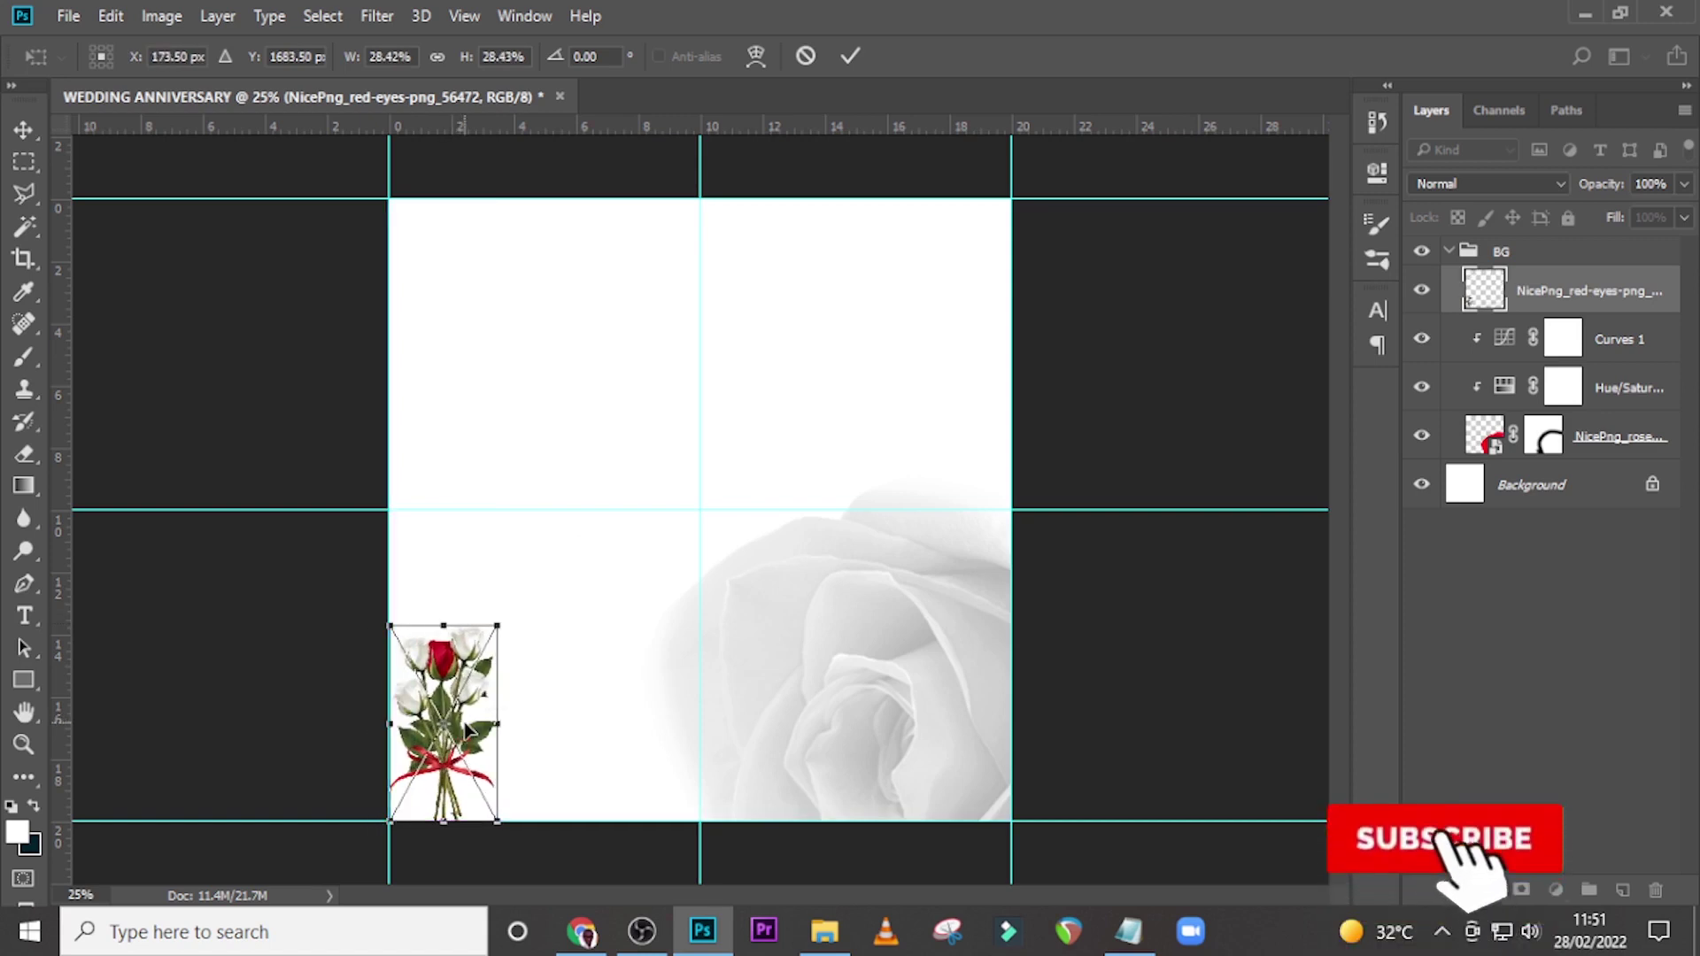
Step: Nudge the rose bouquet down so its stems run past the canvas's bottom edge, and enlarge it to about 30%
key(Down)
key(Down)
key(Down)
key(Down)
key(Down)
key(Down)
key(Down)
key(Down)
key(Down)
key(Down)
key(Down)
key(Down)
key(Down)
key(Down)
key(Down)
key(Down)
key(Down)
key(Down)
key(Down)
key(Down)
key(Down)
key(Down)
key(Down)
key(Down)
key(Down)
key(Down)
key(Down)
key(Down)
key(Down)
key(Down)
key(Down)
key(Down)
key(Down)
key(Down)
key(Down)
key(Down)
key(Down)
key(Down)
key(Down)
key(Down)
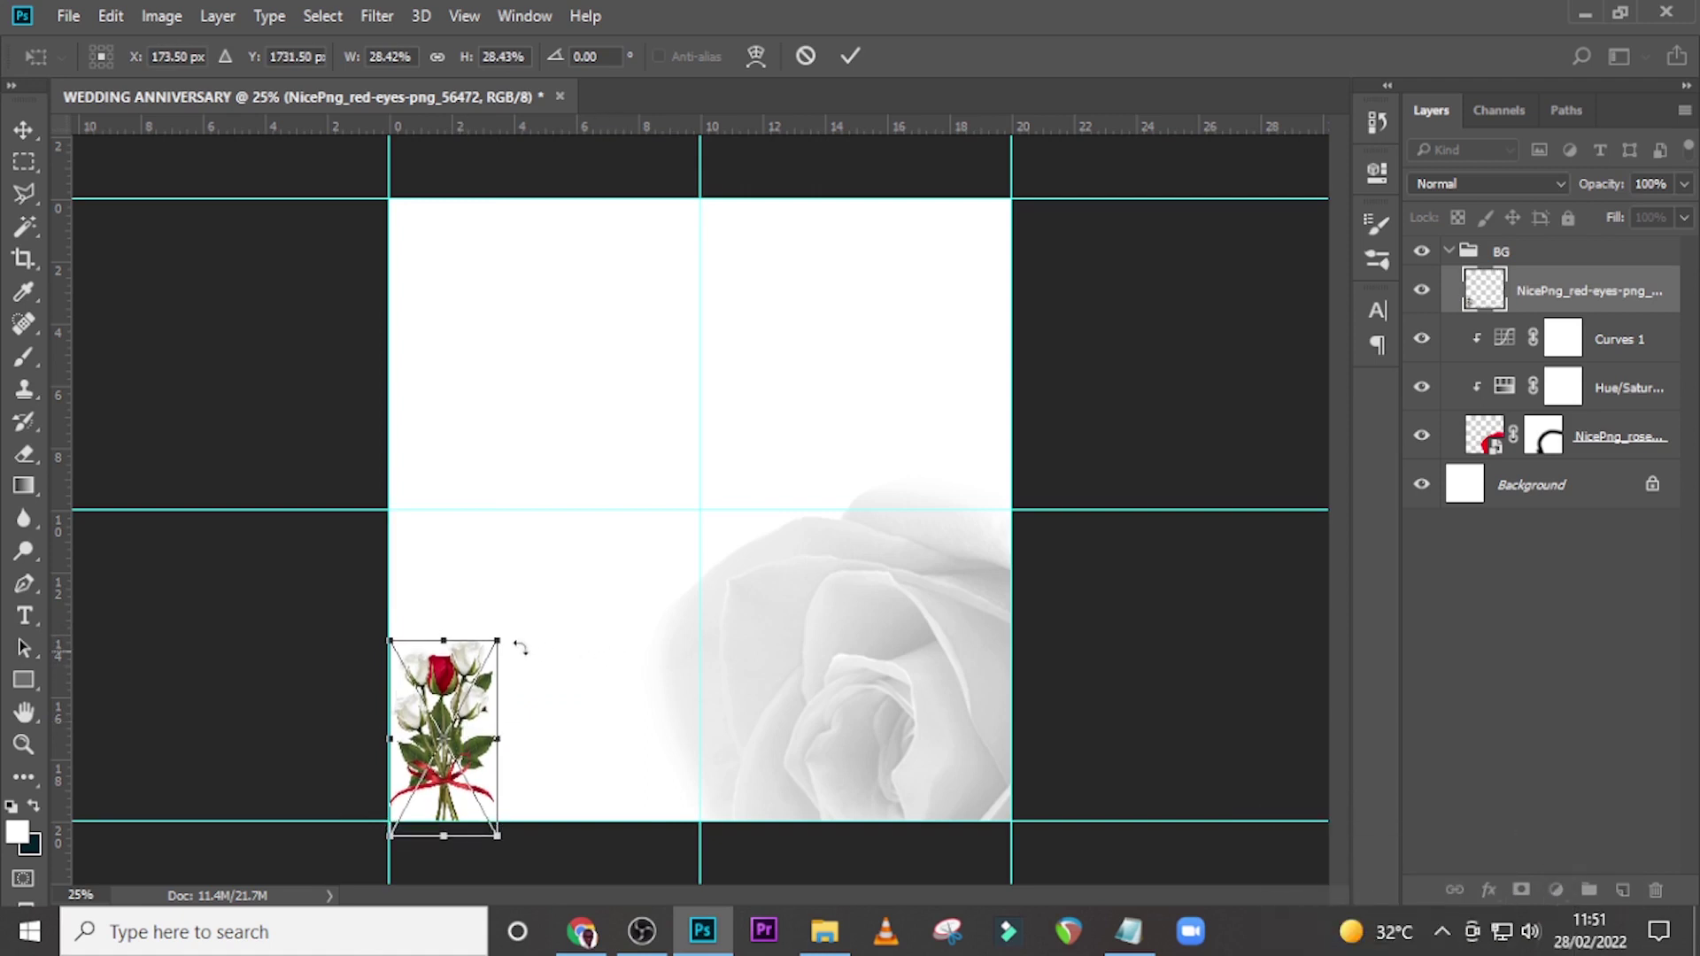
drag(502, 636, 511, 625)
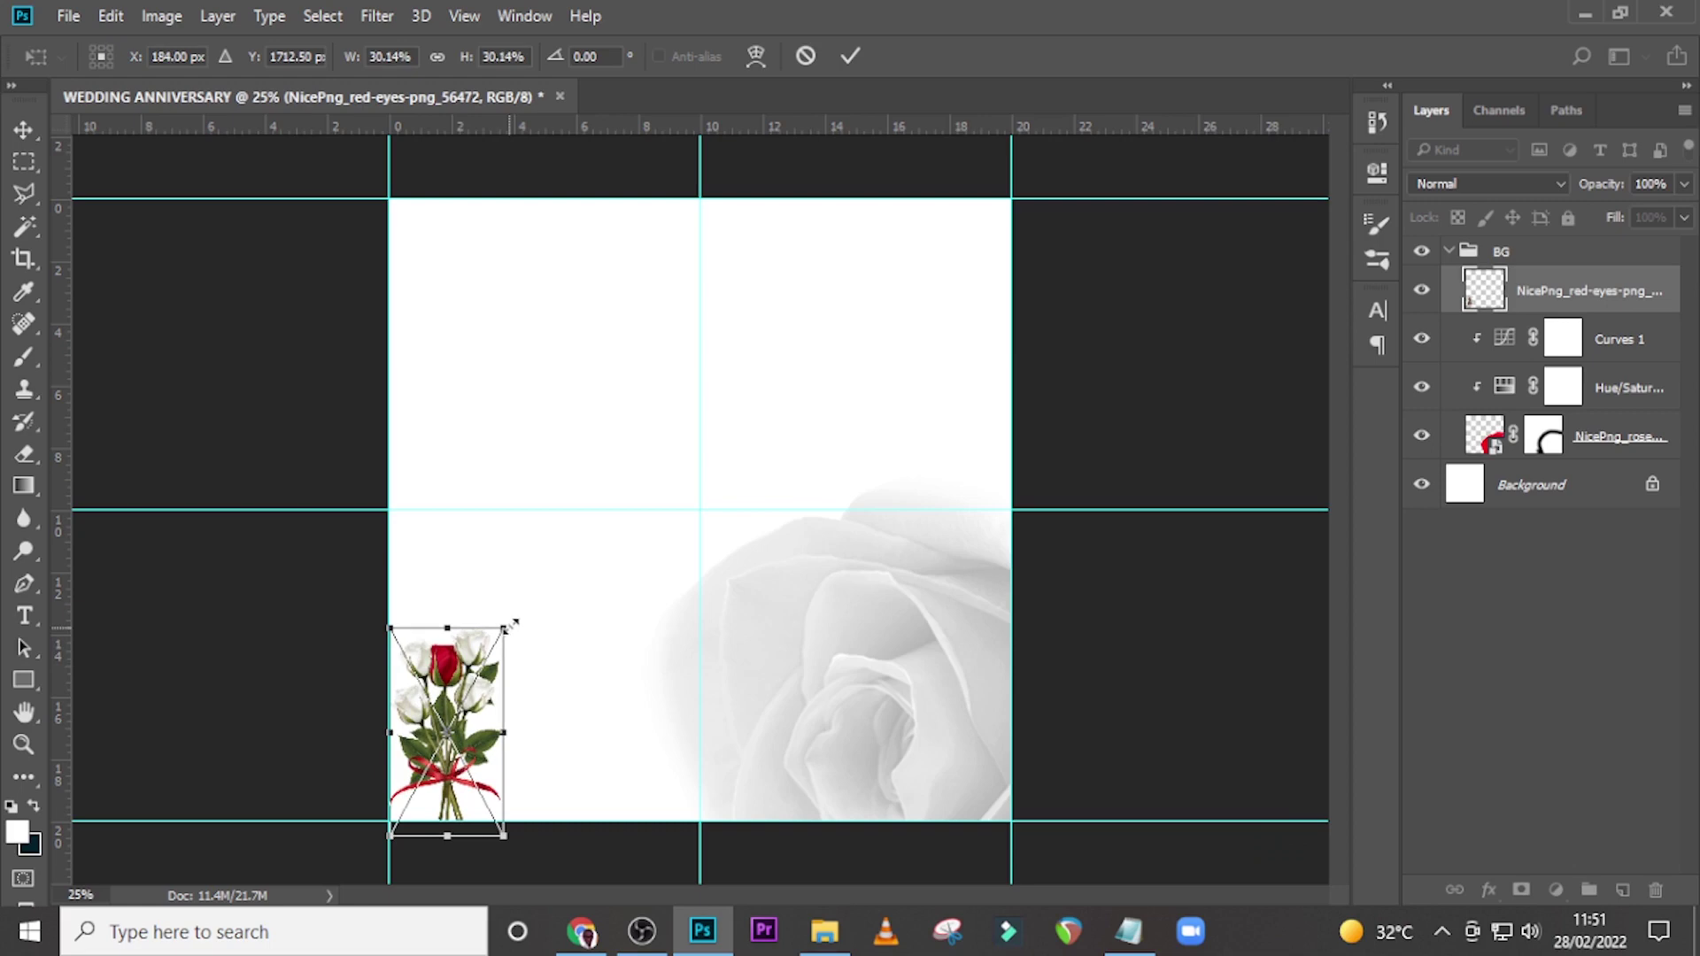
key(Return)
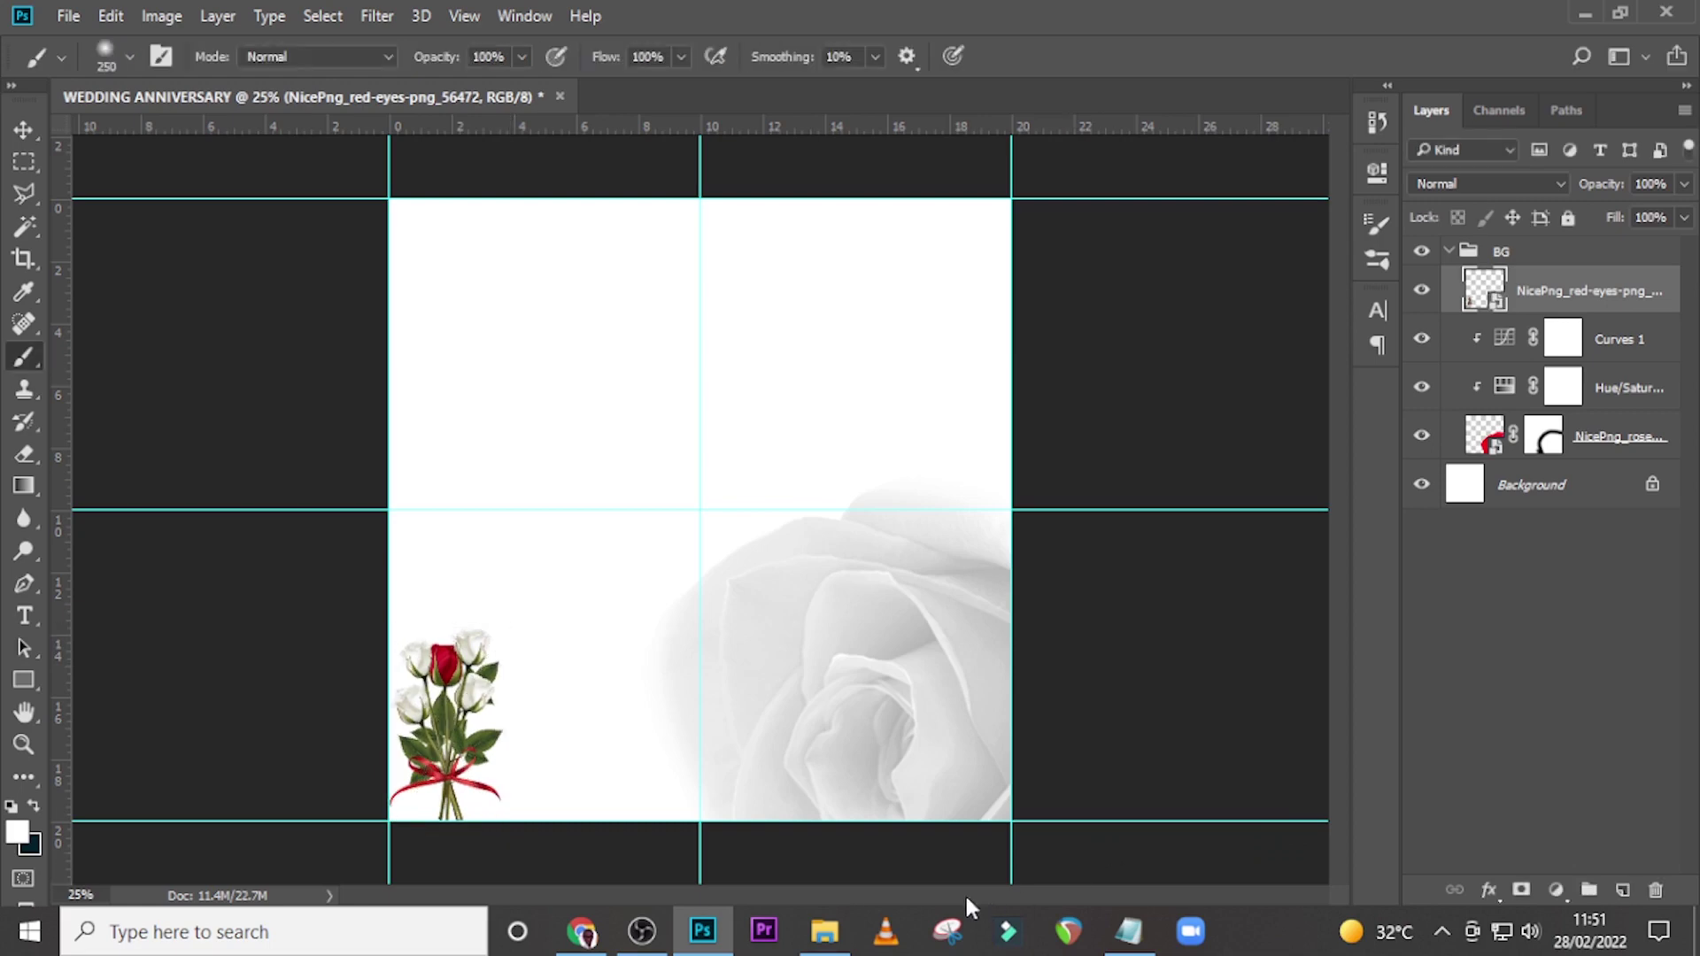
Step: Place the Lovepik love-with-love hearts image around the canvas centre, scaled to about 166%
click(817, 945)
drag(520, 347, 762, 514)
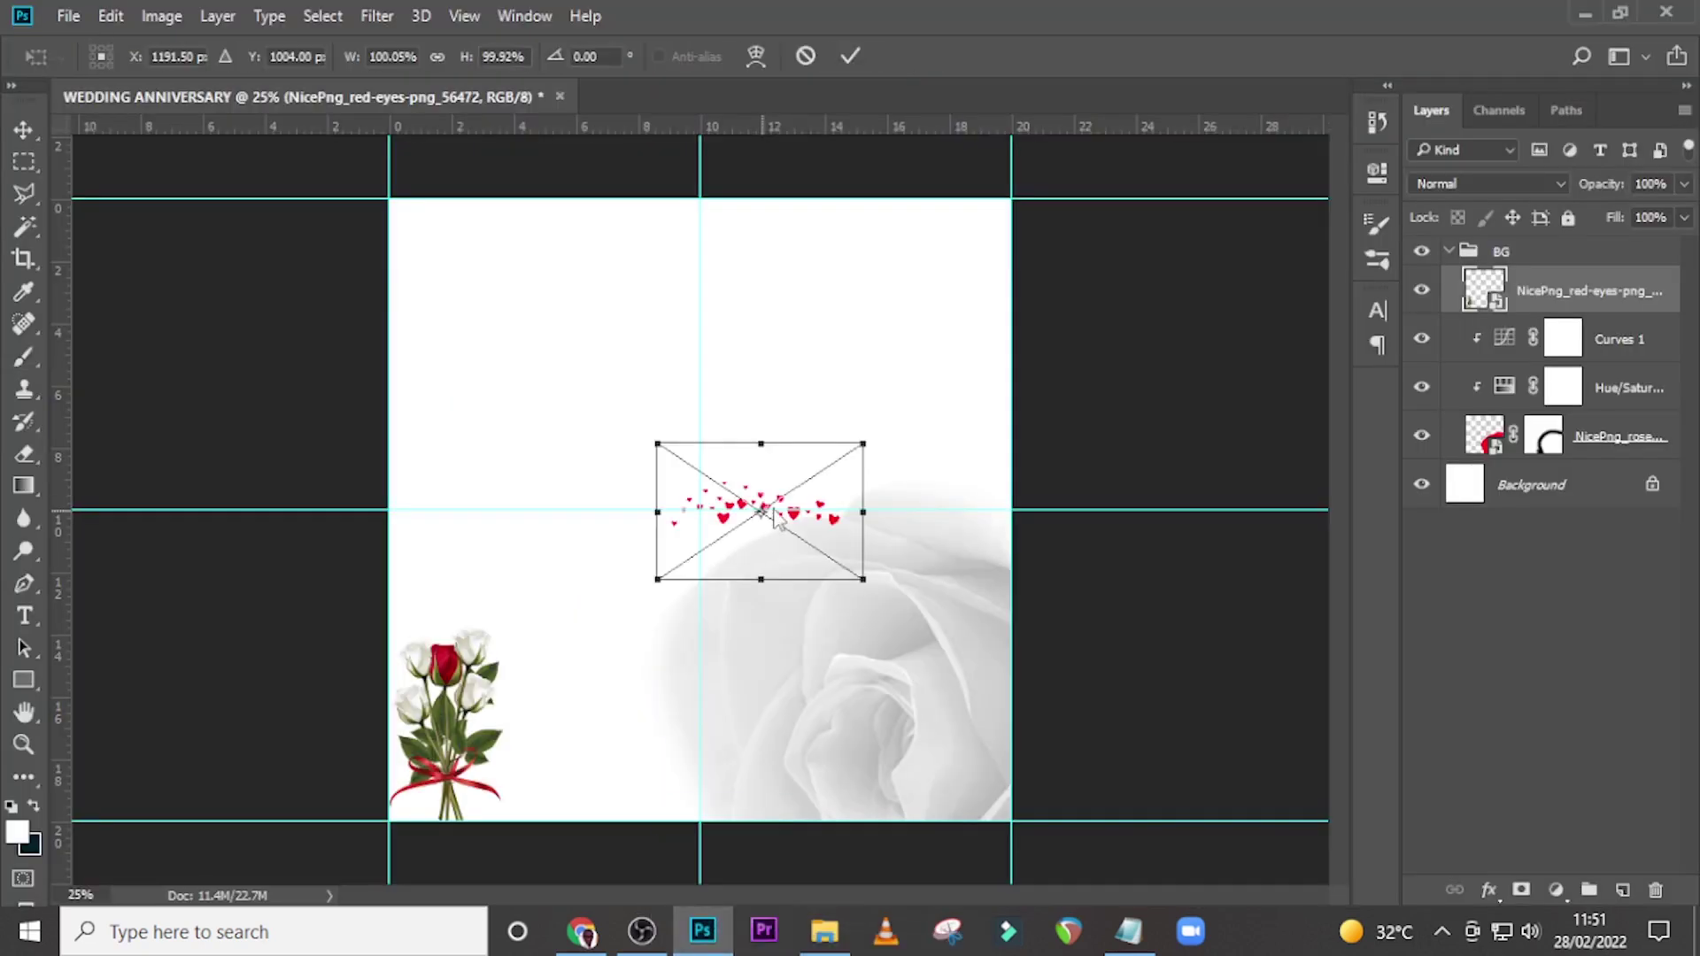
drag(857, 457, 930, 396)
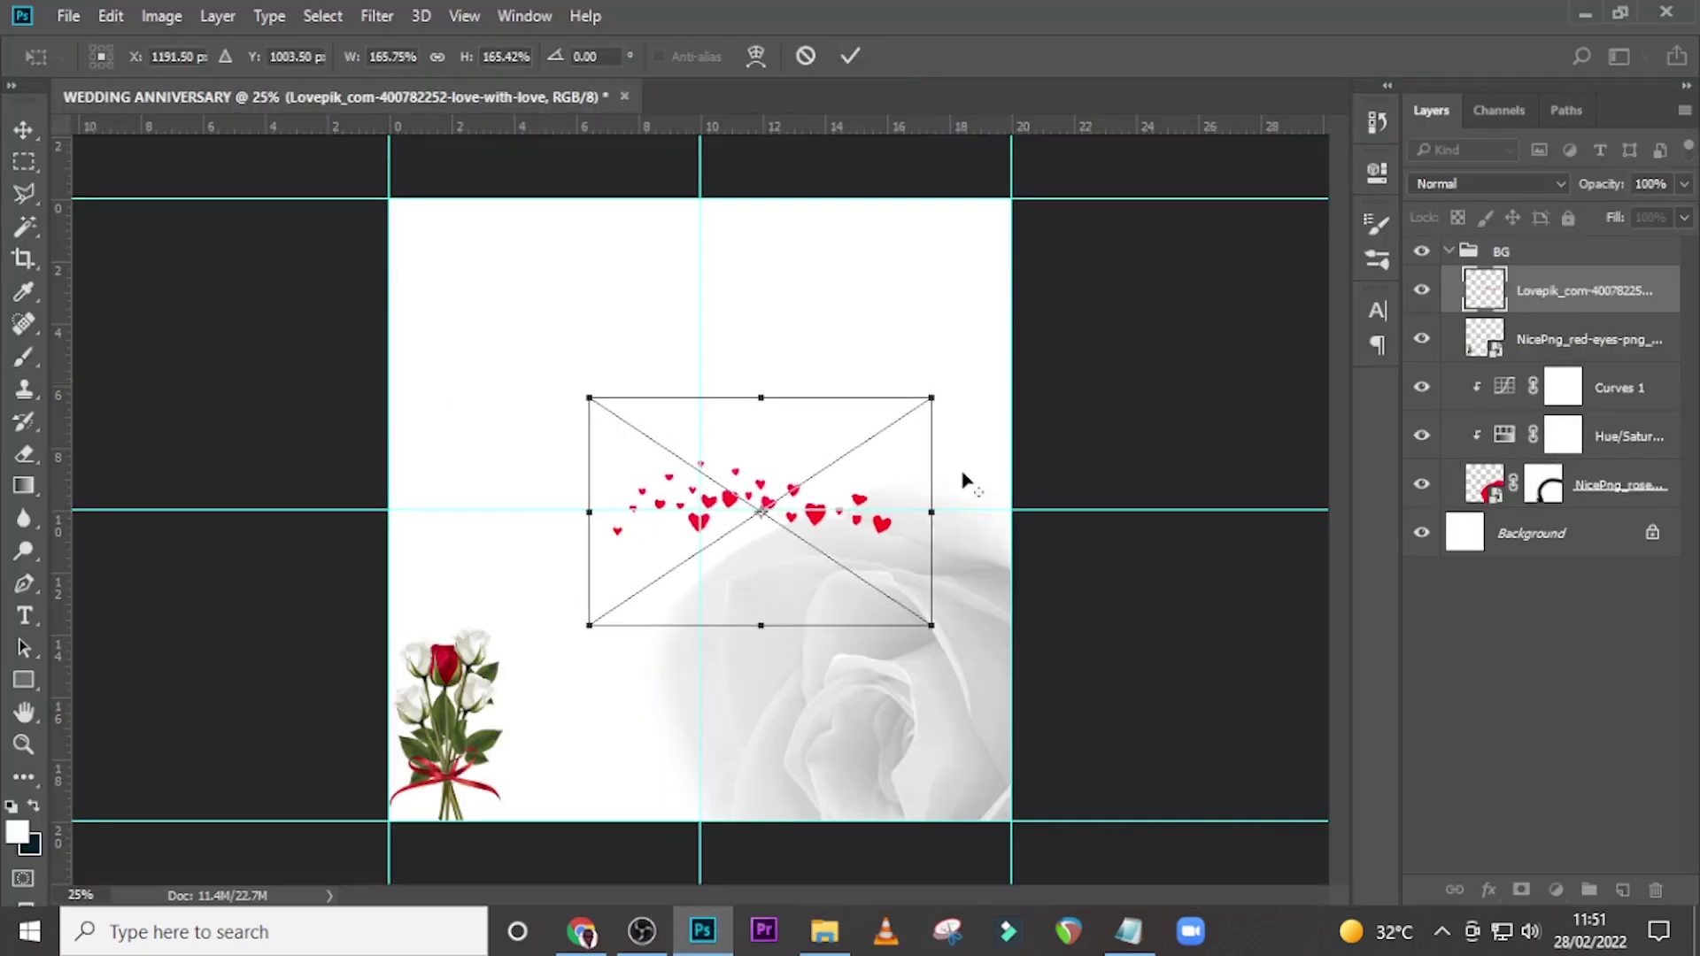
key(Return)
Step: Copy the two rightmost hearts to their own layer with the Polygonal Lasso, convert it to a smart object, and delete the original hearts layer
click(25, 193)
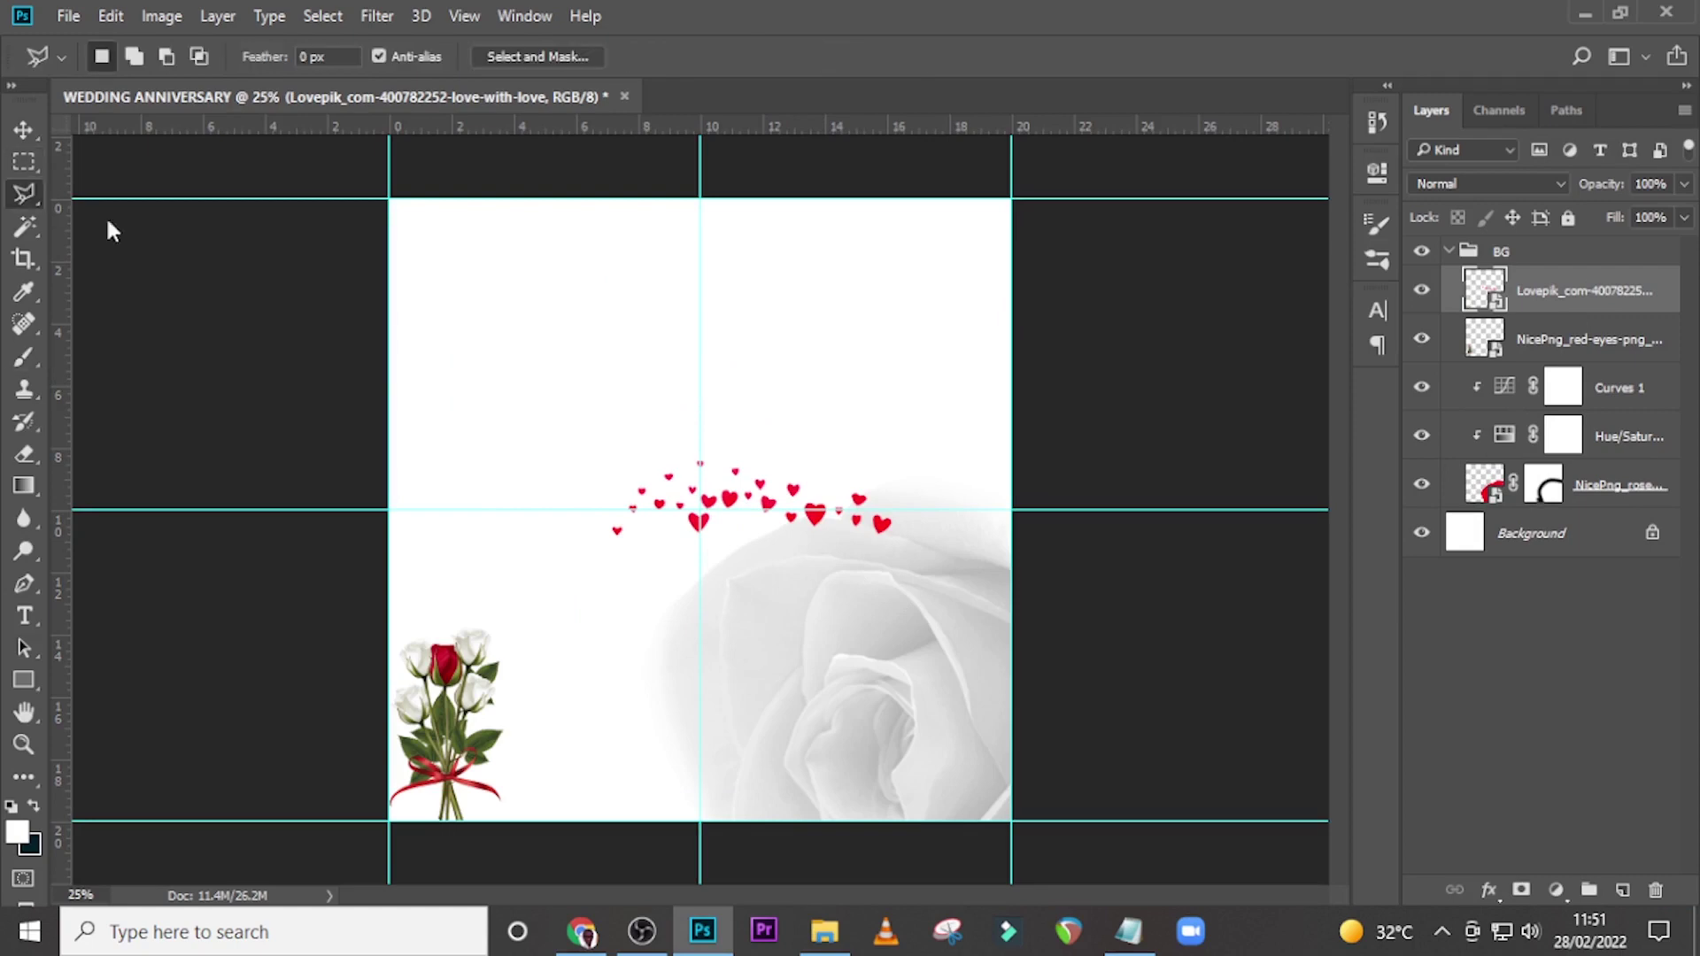
mouse_move(854, 503)
mouse_down()
mouse_move(896, 516)
mouse_move(843, 530)
mouse_move(872, 557)
mouse_move(912, 542)
mouse_move(924, 512)
mouse_up()
key(ctrl+j)
right_click(1580, 311)
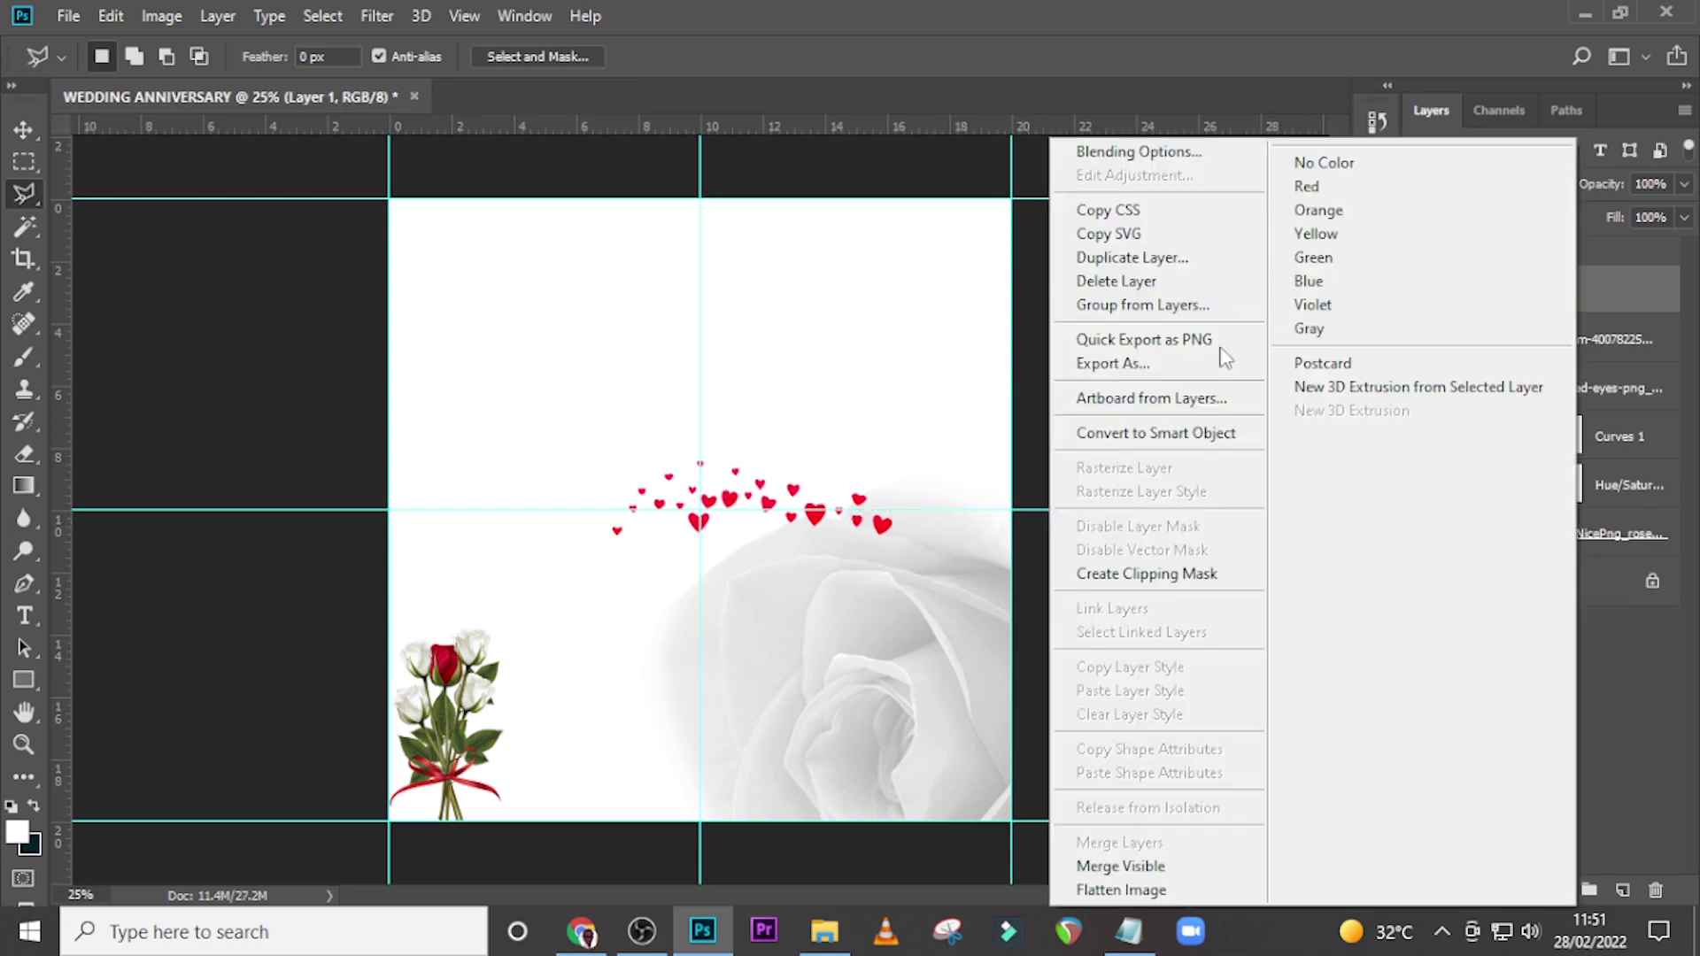
click(1151, 434)
click(1545, 341)
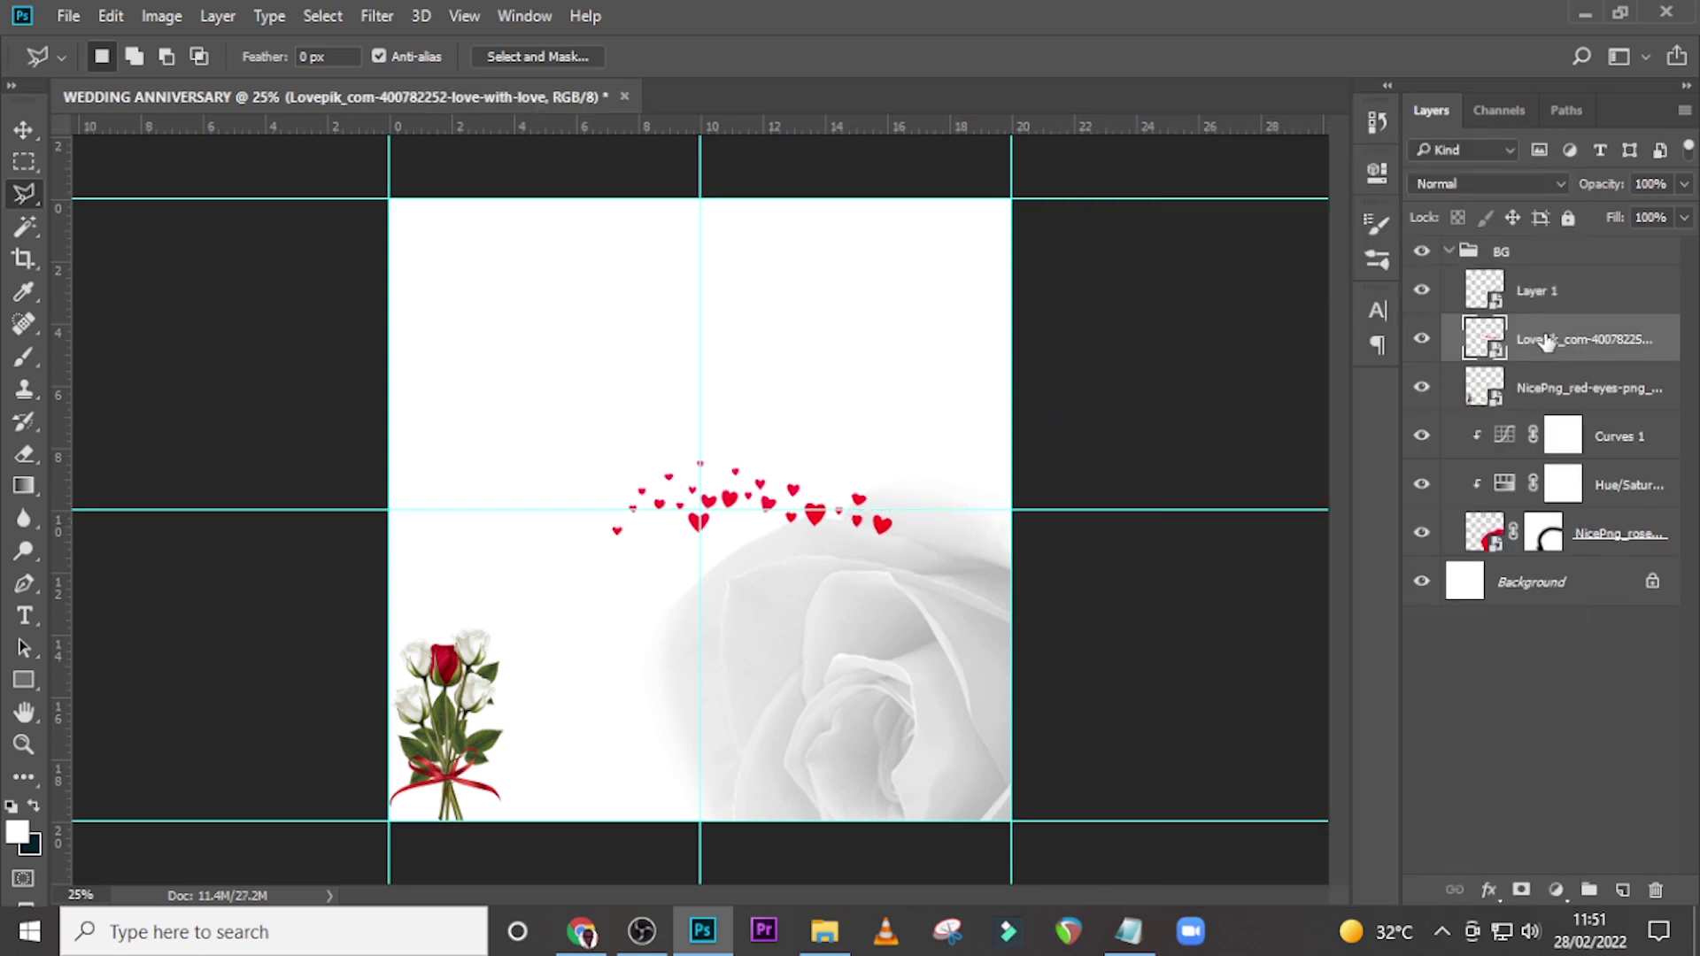
key(Delete)
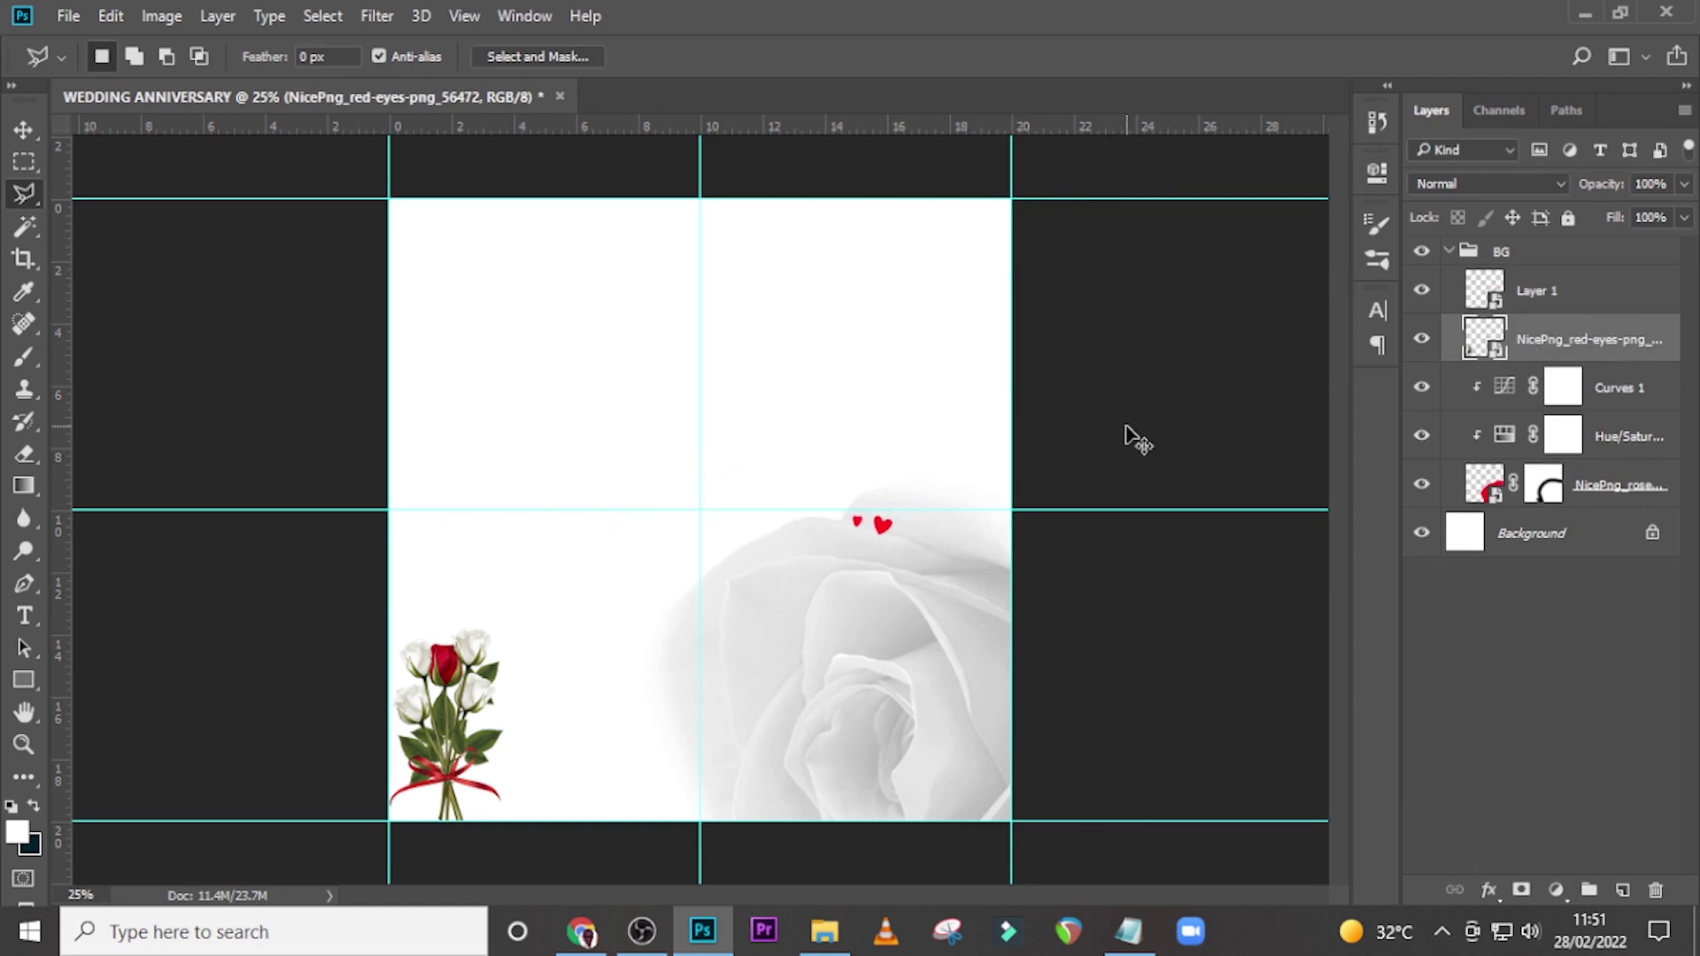
Step: Move the pair of hearts to just above the rose bouquet and rotate it slightly clockwise
key(ctrl+t)
key(Escape)
click(1536, 304)
key(v)
drag(877, 531, 419, 604)
key(ctrl+t)
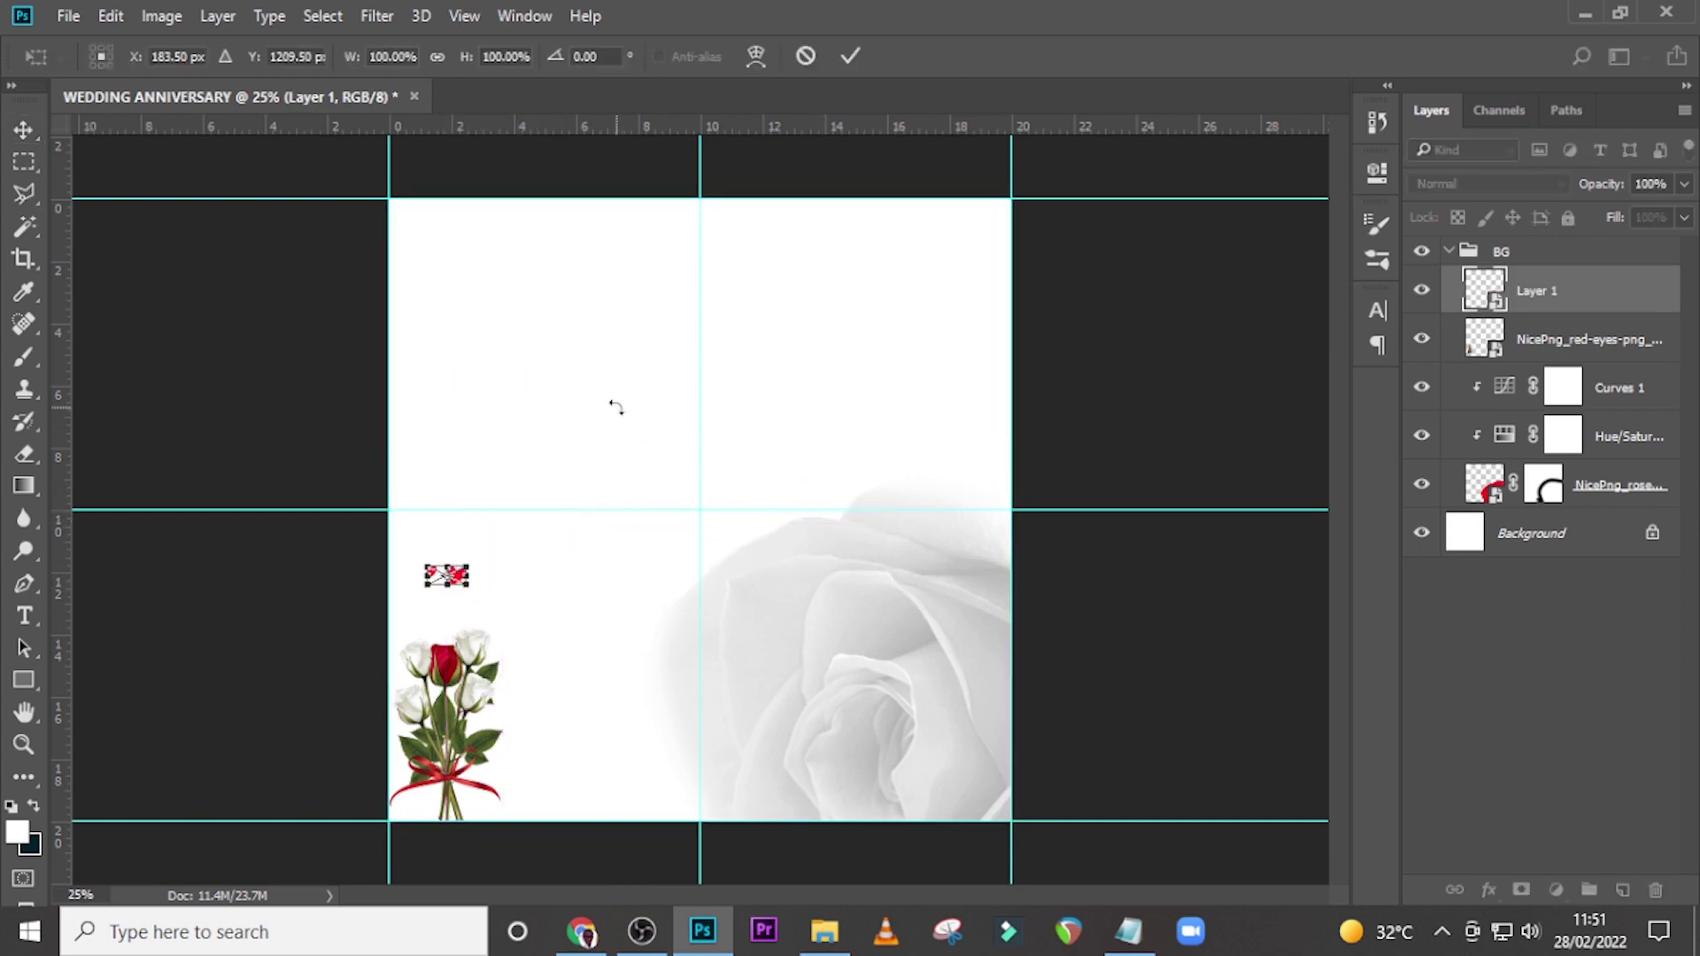
drag(615, 407, 628, 462)
key(Return)
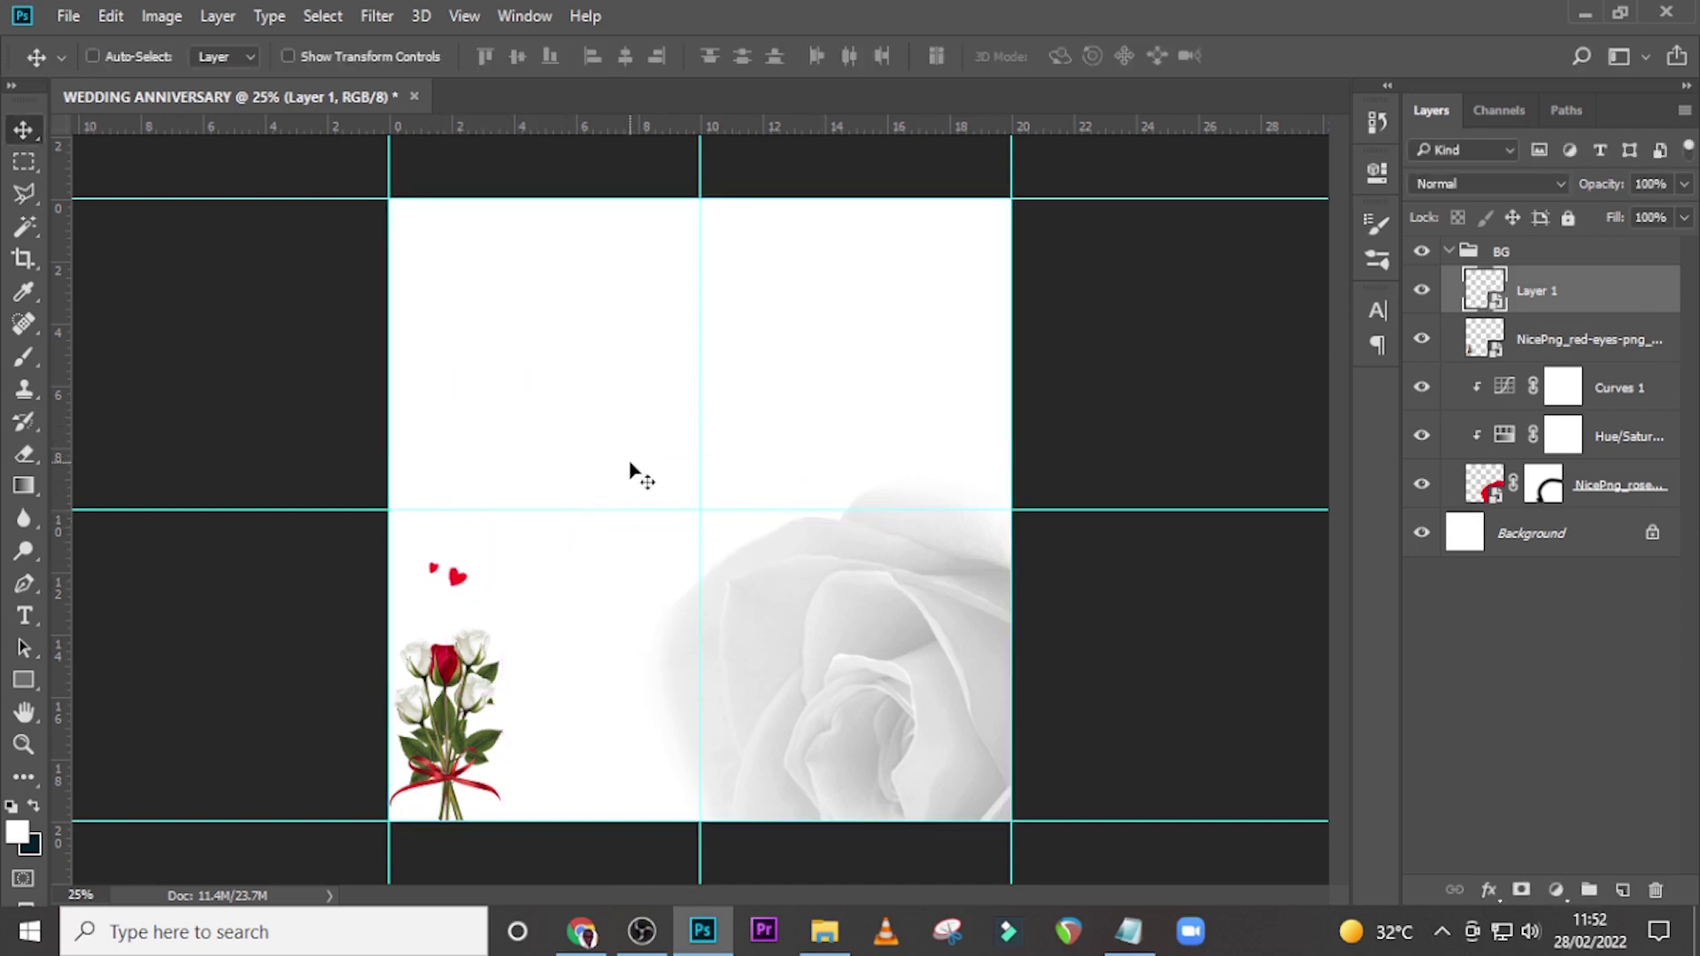
drag(464, 584, 444, 568)
drag(449, 569, 451, 570)
Step: Duplicate the hearts above the originals and mask out the copy's smaller heart with a black 40 px soft brush
key(ctrl+j)
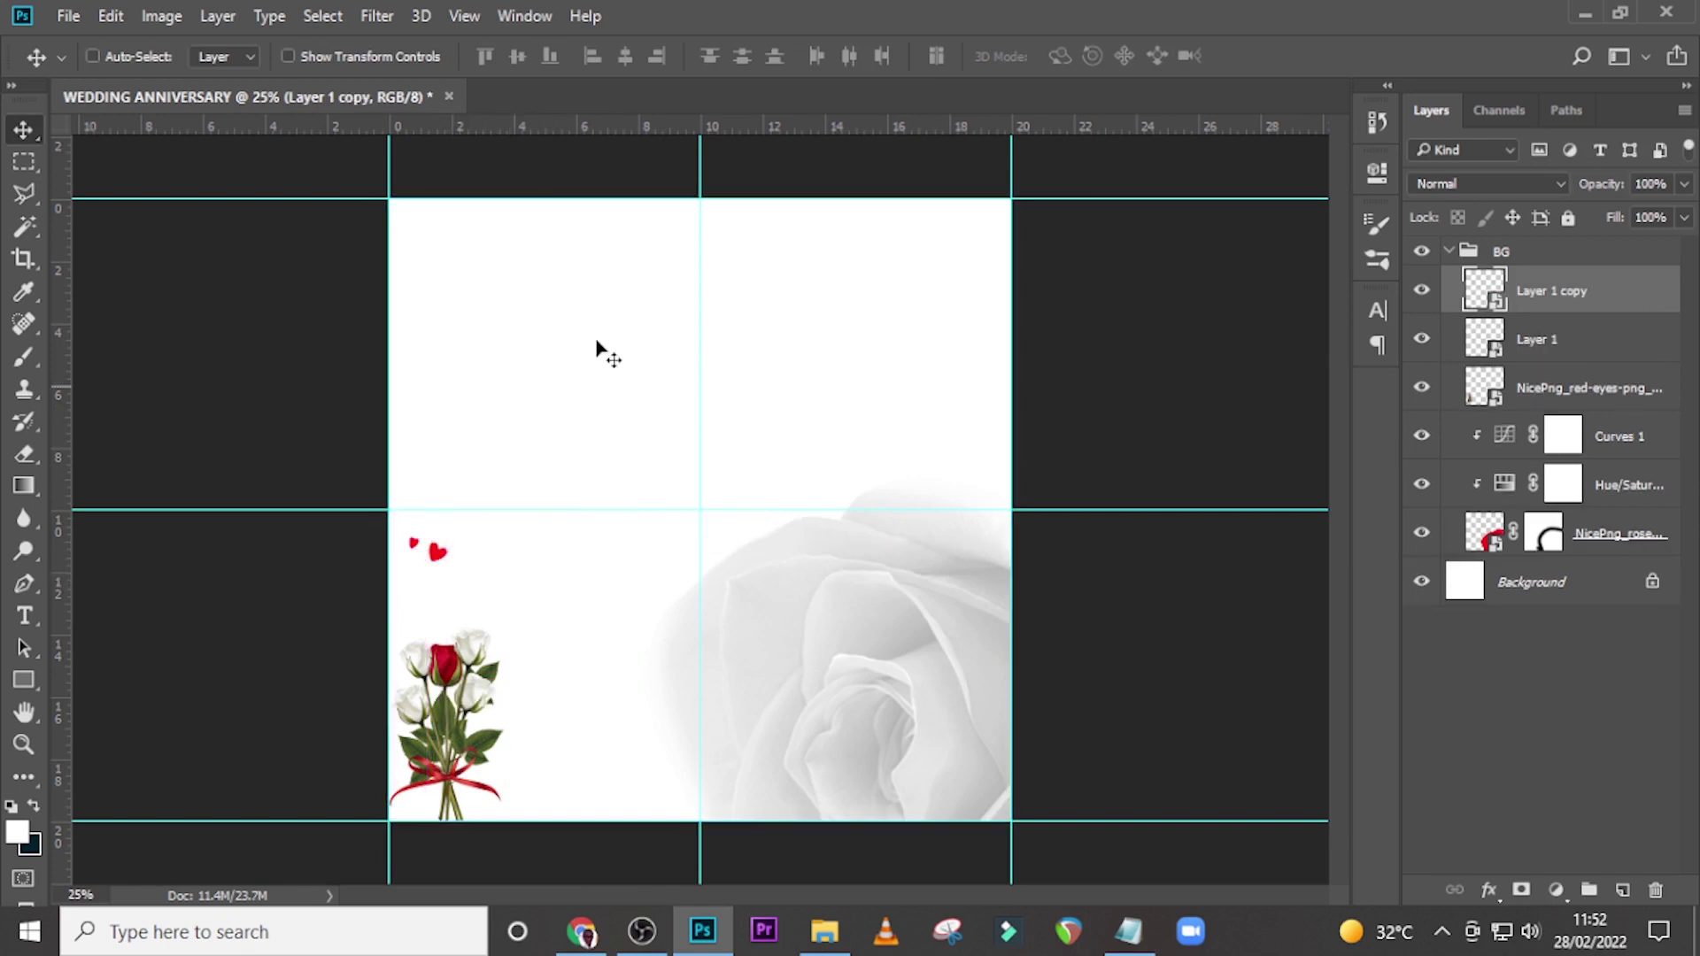
drag(453, 559, 451, 459)
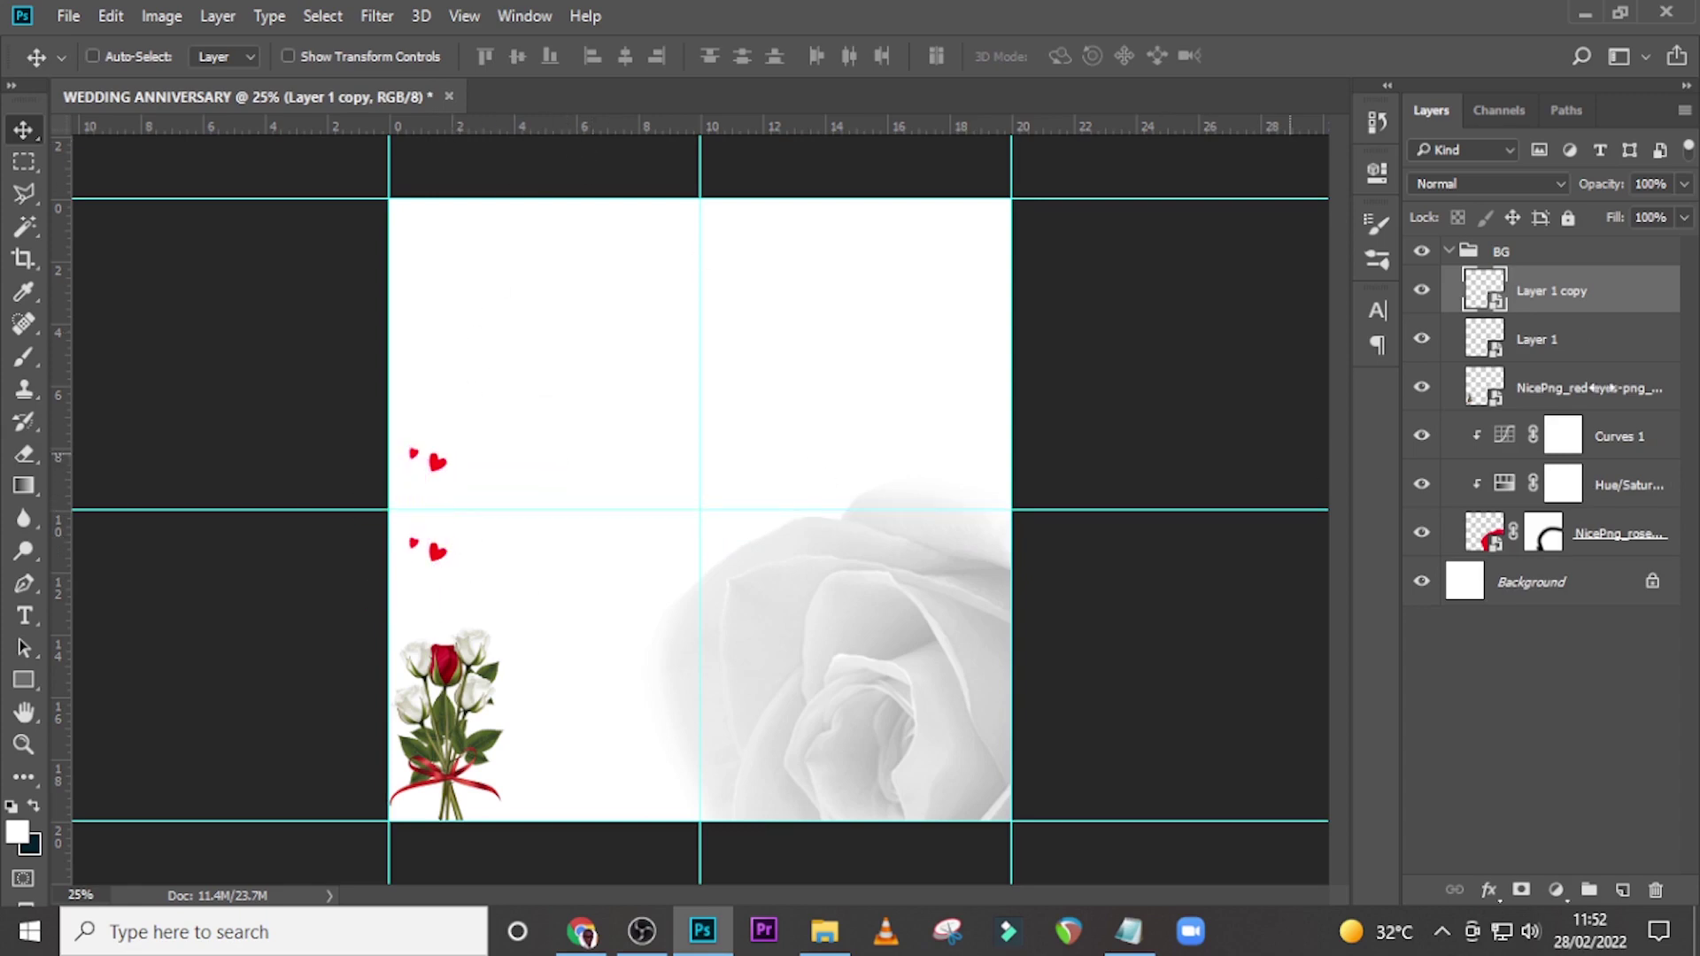
click(1521, 890)
key(b)
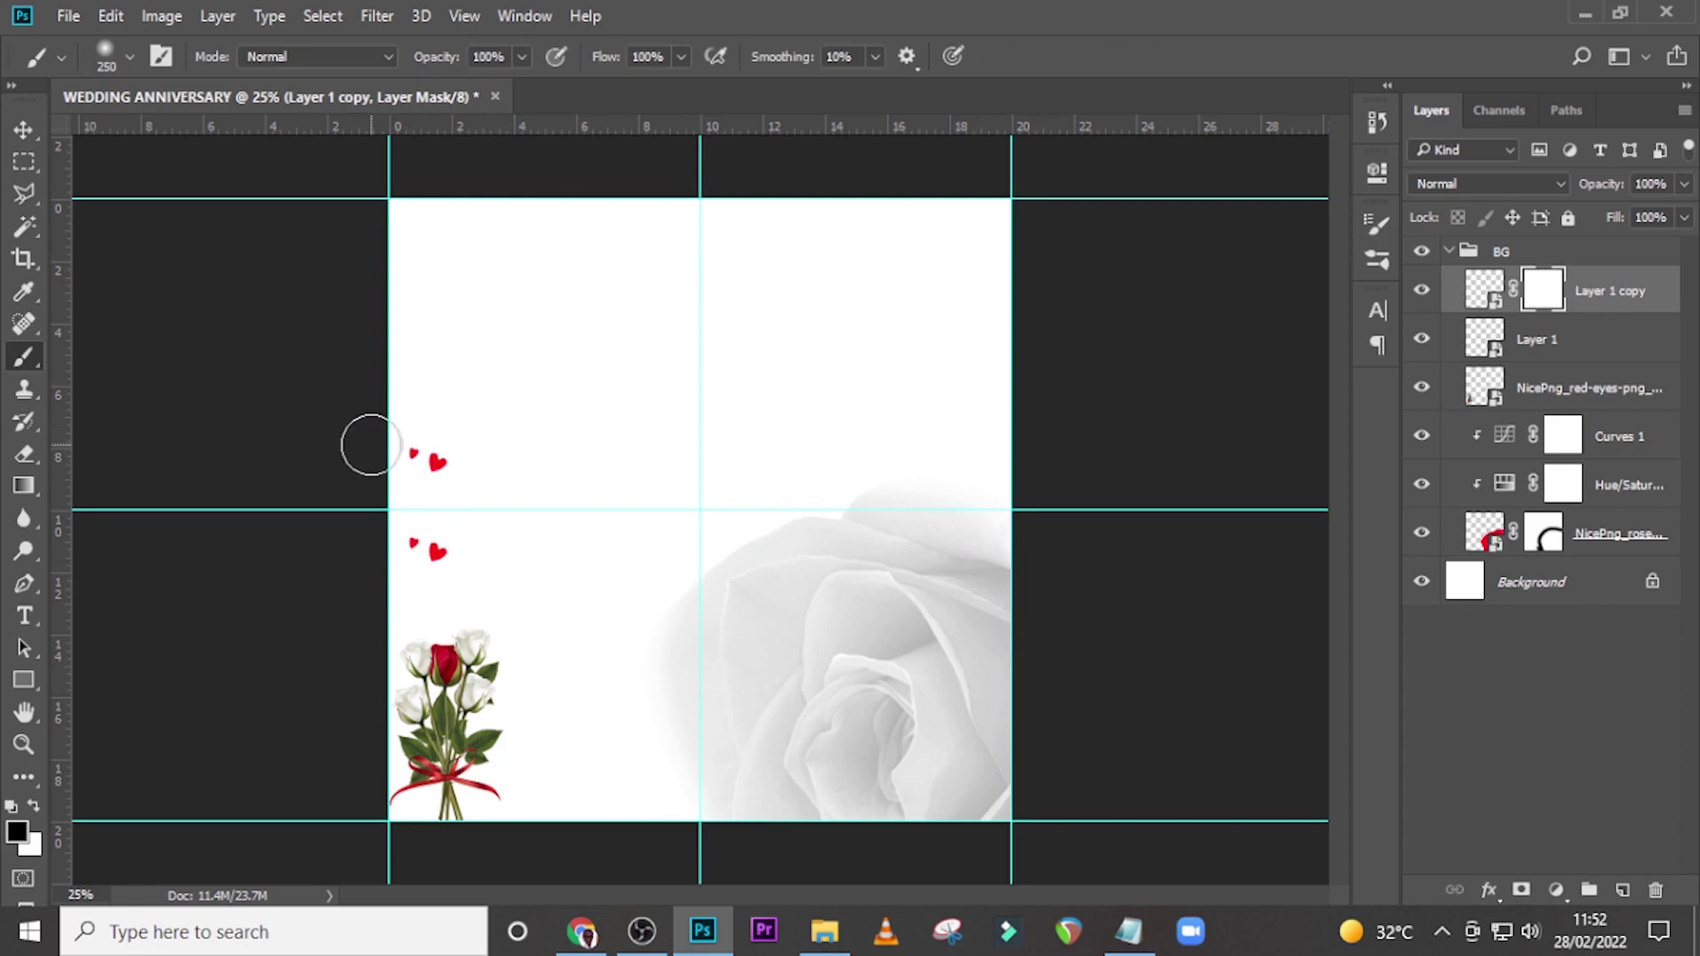
key(bracketleft)
key(bracketleft)
key(bracketleft)
key(bracketleft)
key(bracketleft)
key(bracketleft)
click(1601, 293)
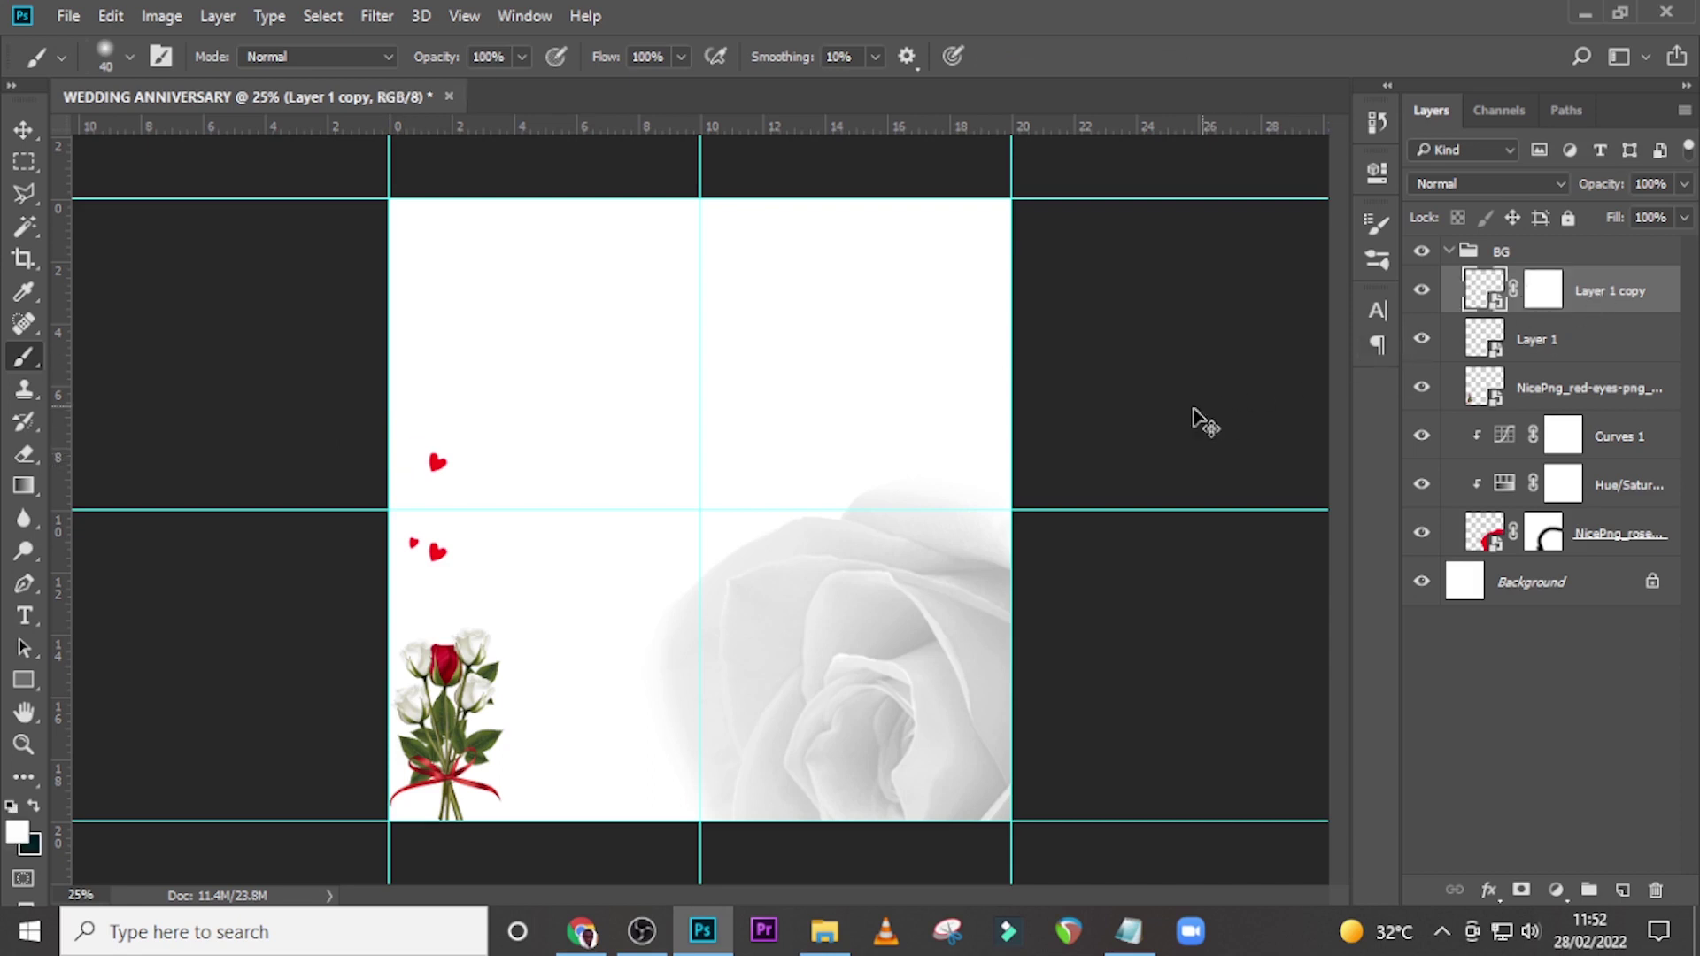
Step: Rotate the copied single heart about -35° and shrink it to about 89%
key(ctrl+t)
drag(549, 414, 510, 339)
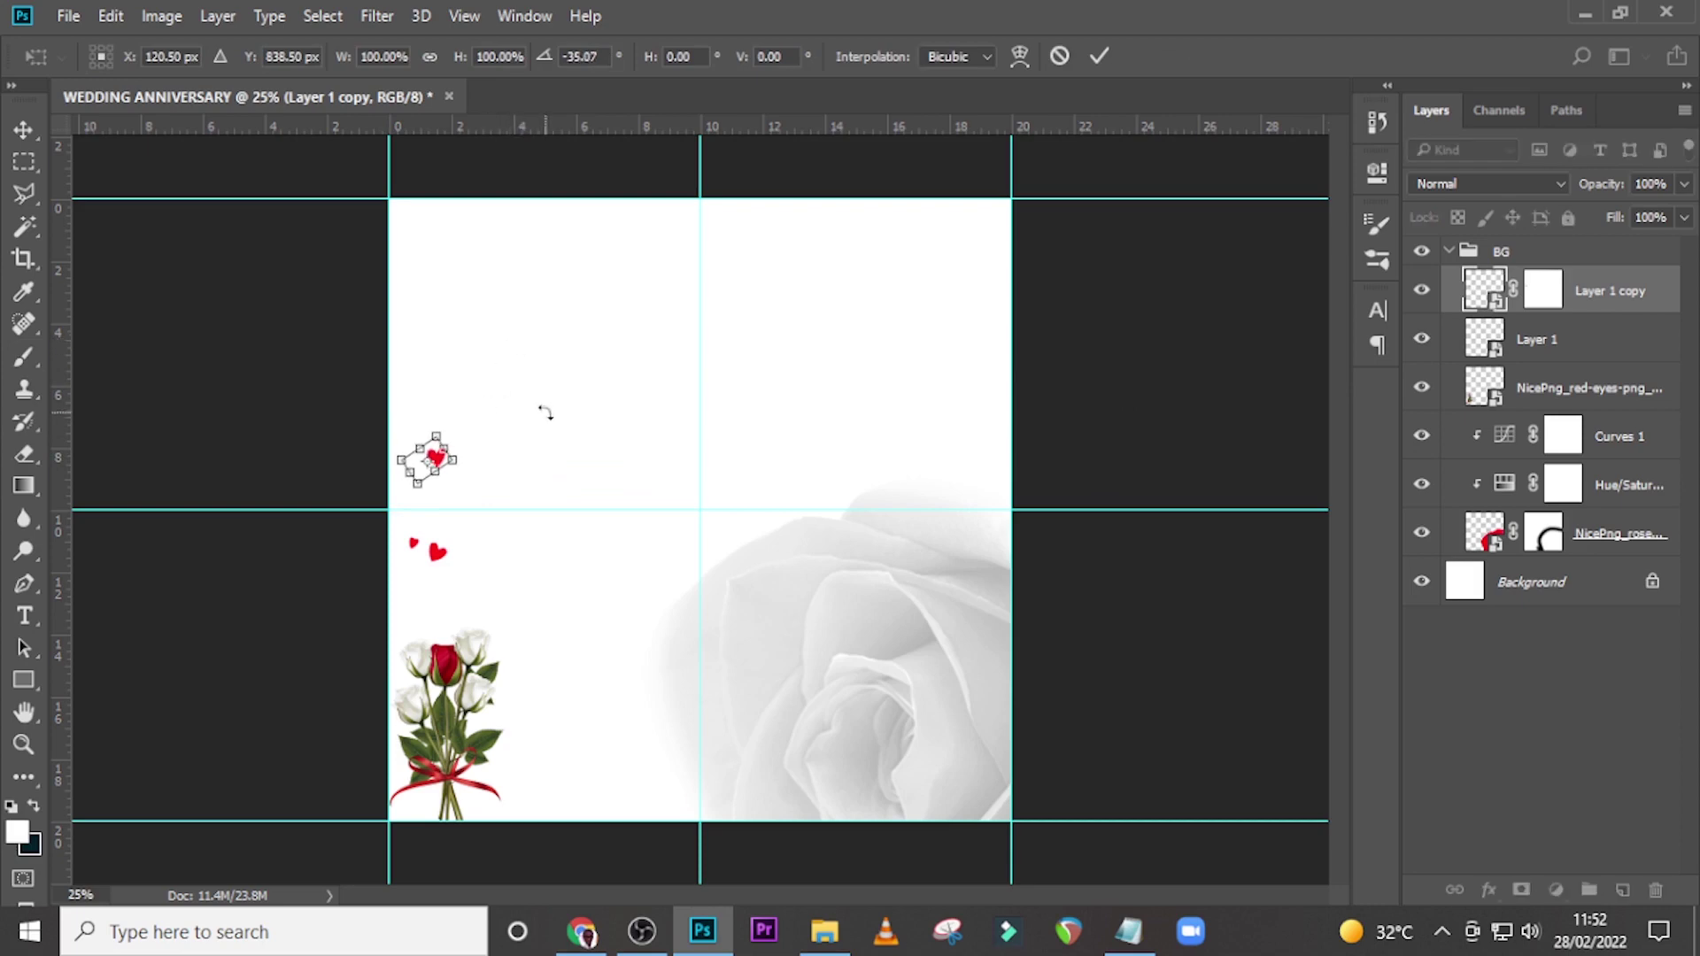
drag(433, 434, 442, 443)
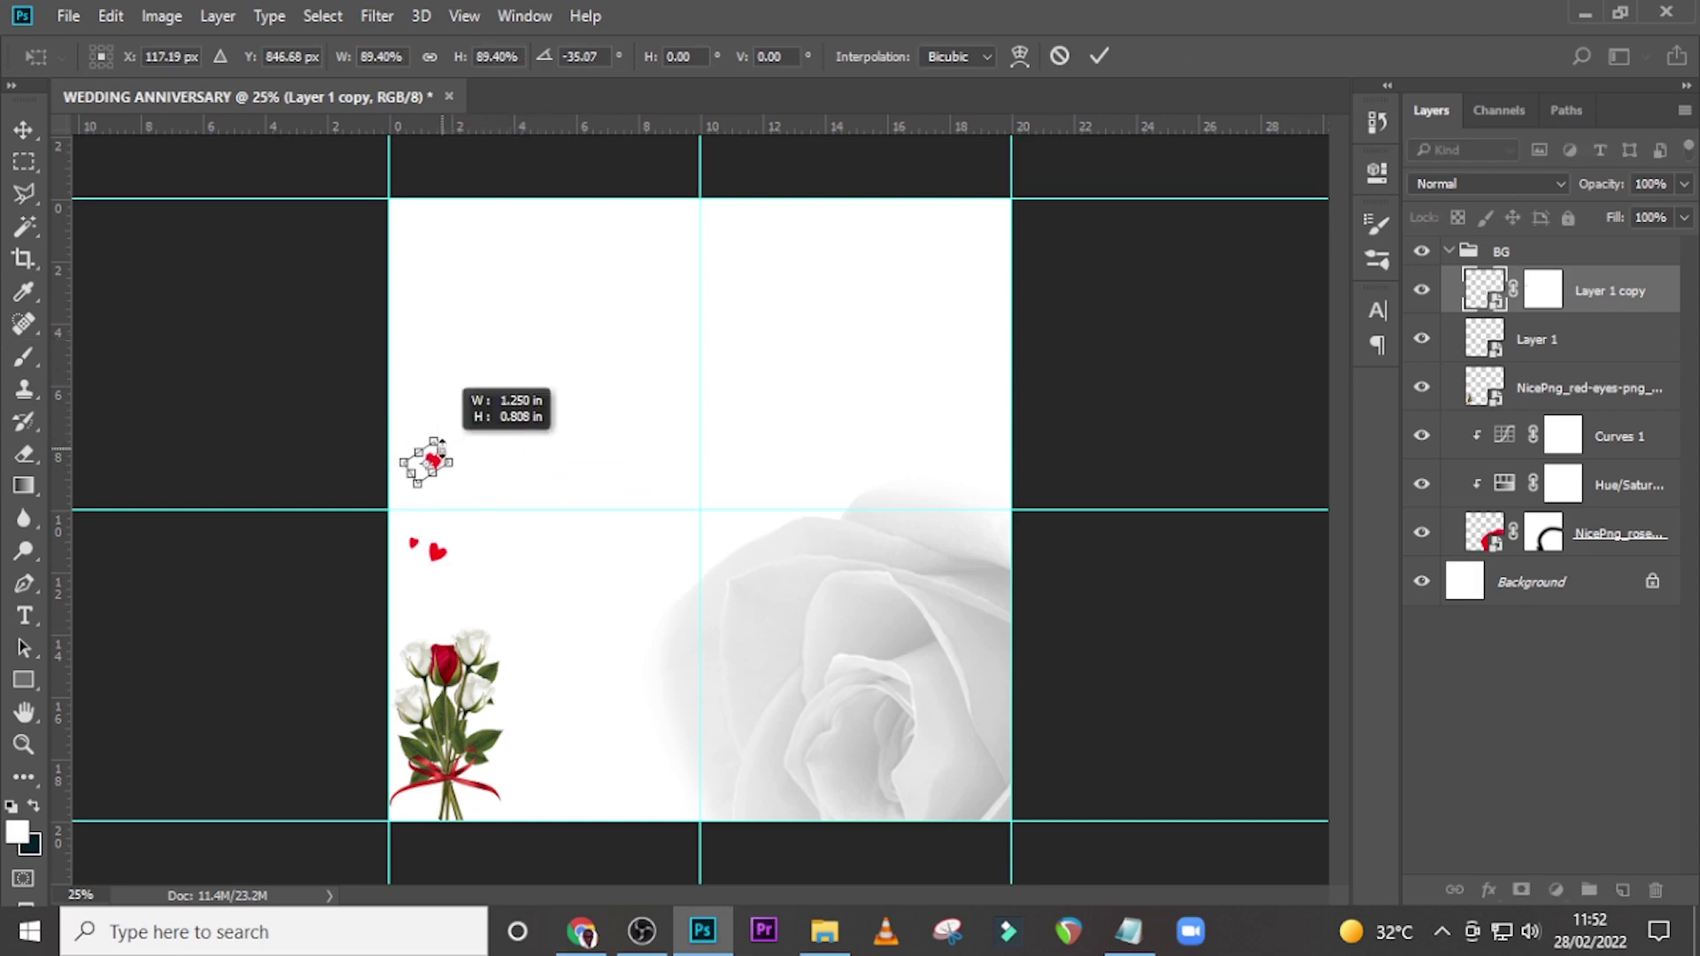
key(Return)
key(b)
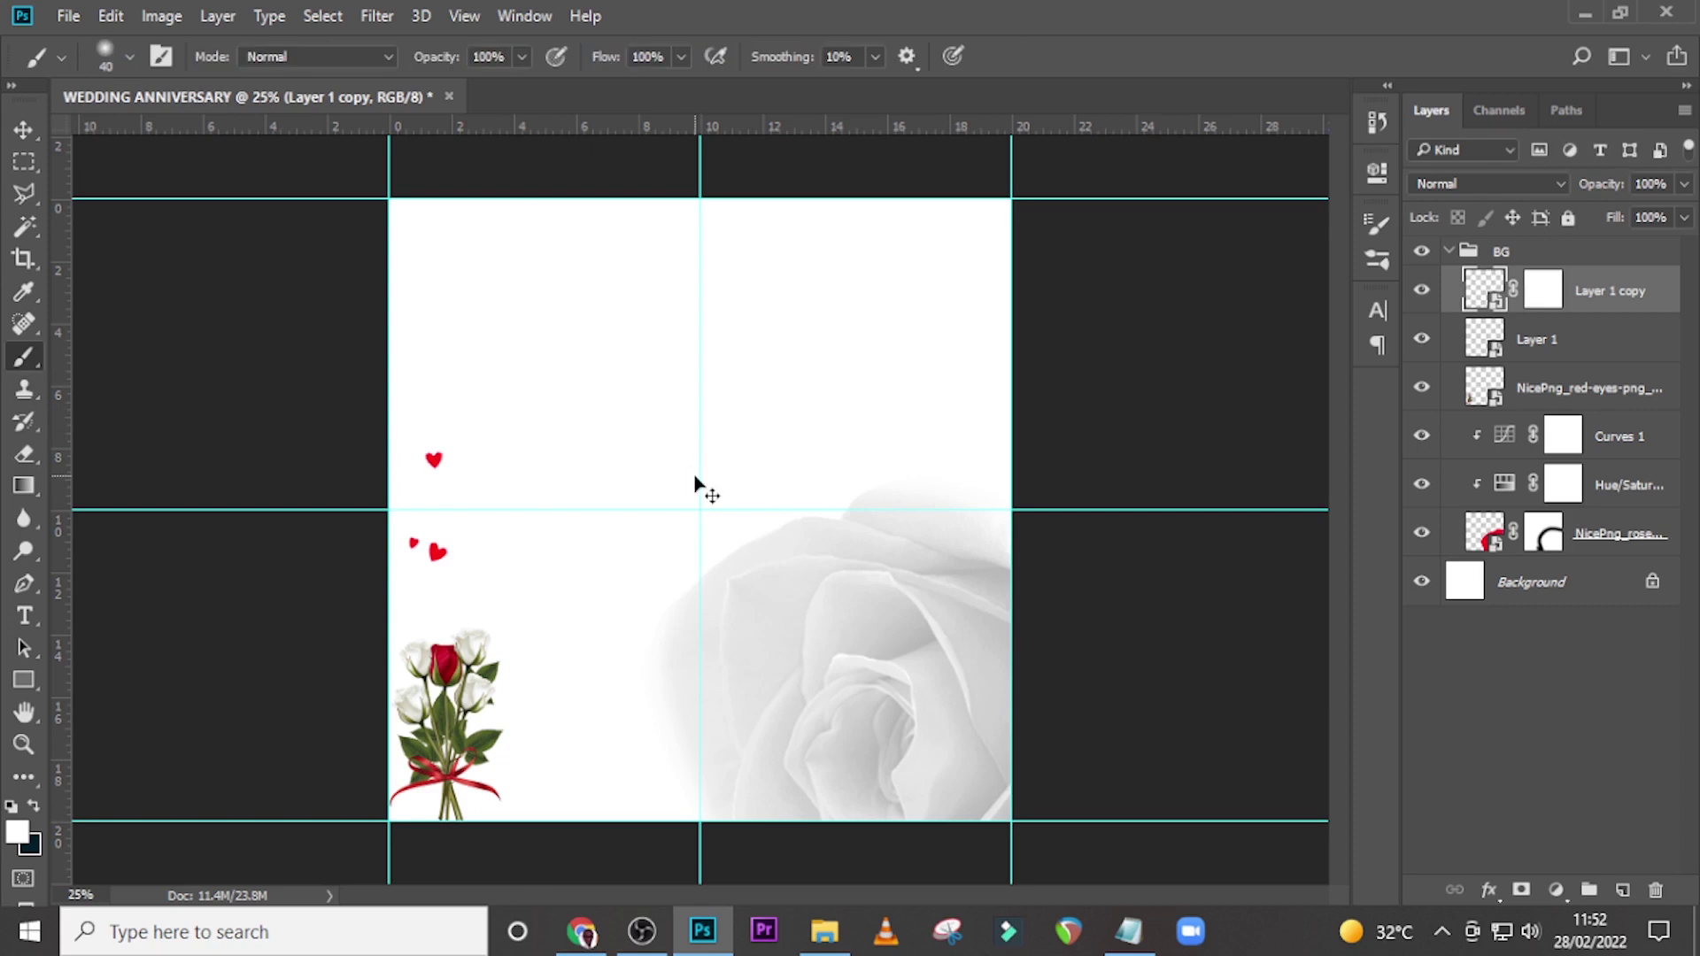
Step: Duplicate the single heart, place the copy higher and slightly to the right, and shrink it
key(ctrl+j)
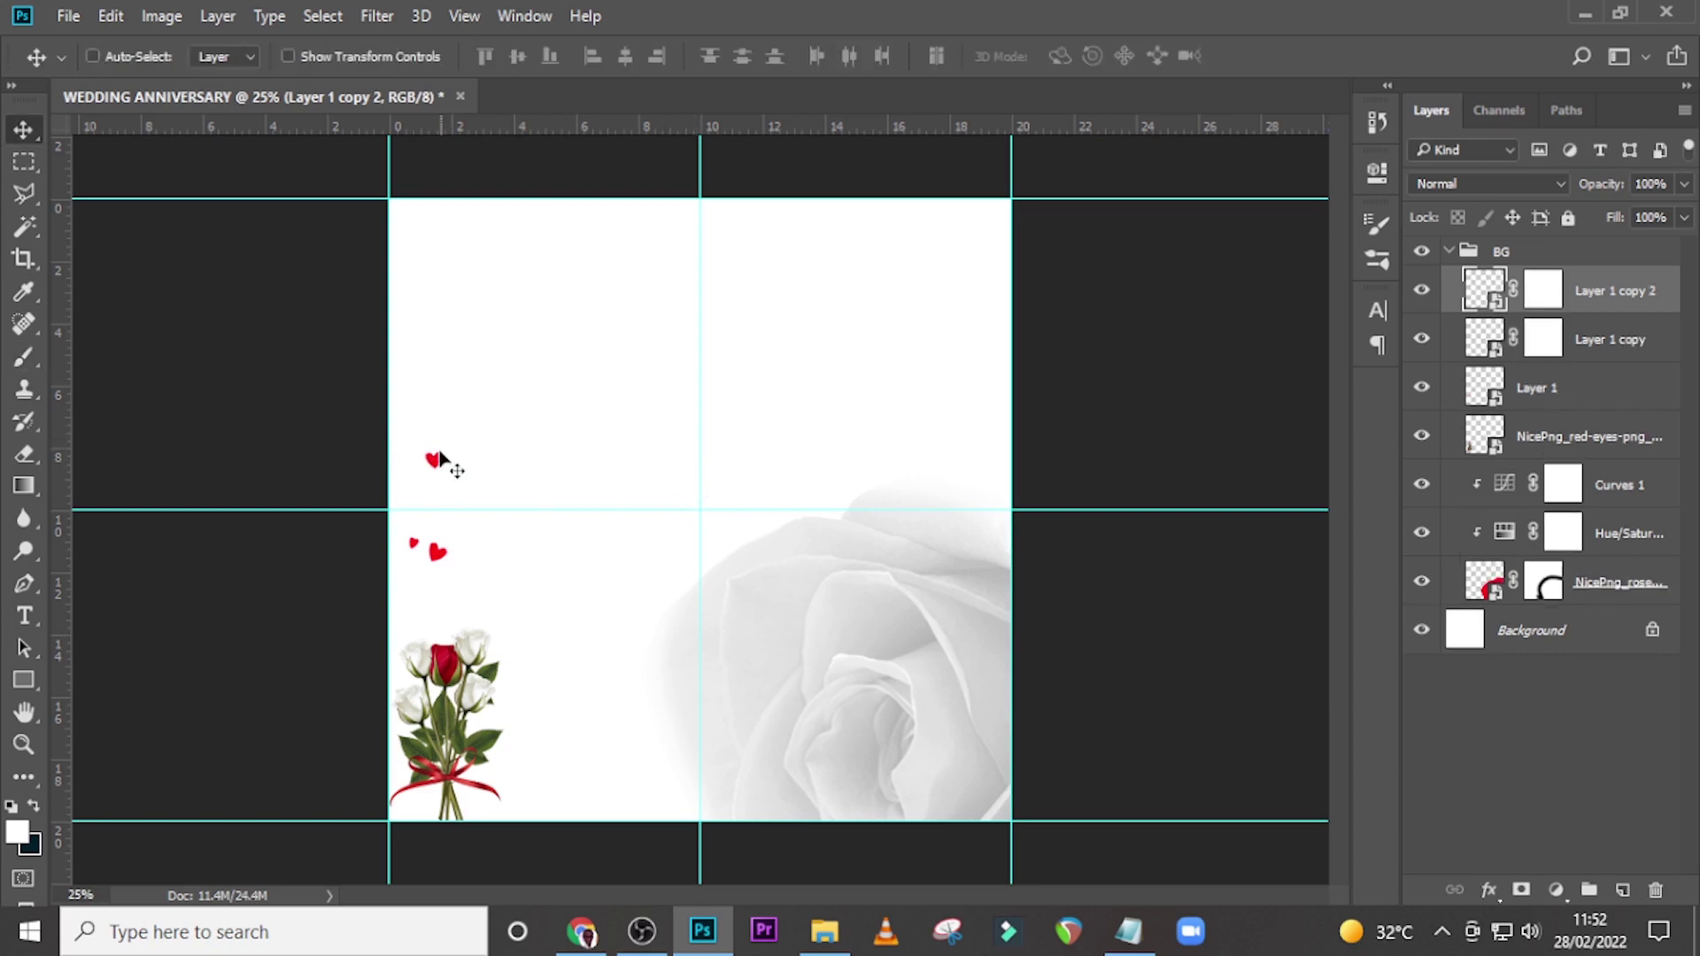
drag(435, 432, 454, 376)
key(ctrl)
key(ctrl)
key(ctrl+t)
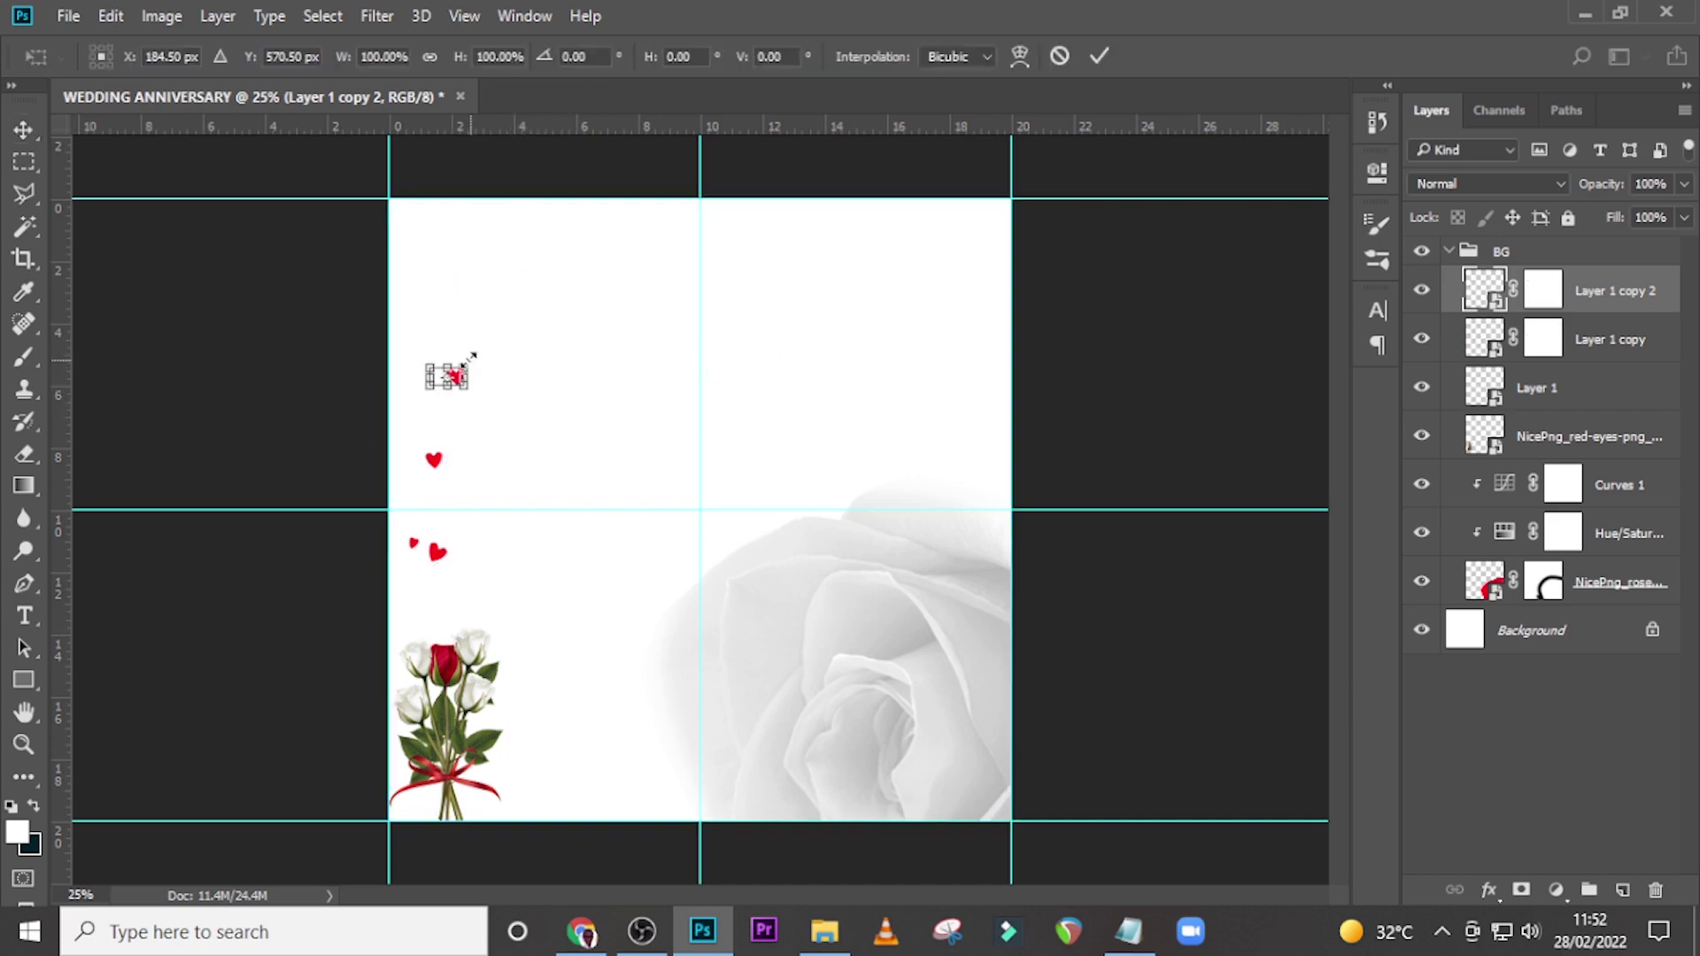
drag(469, 357, 457, 370)
key(Return)
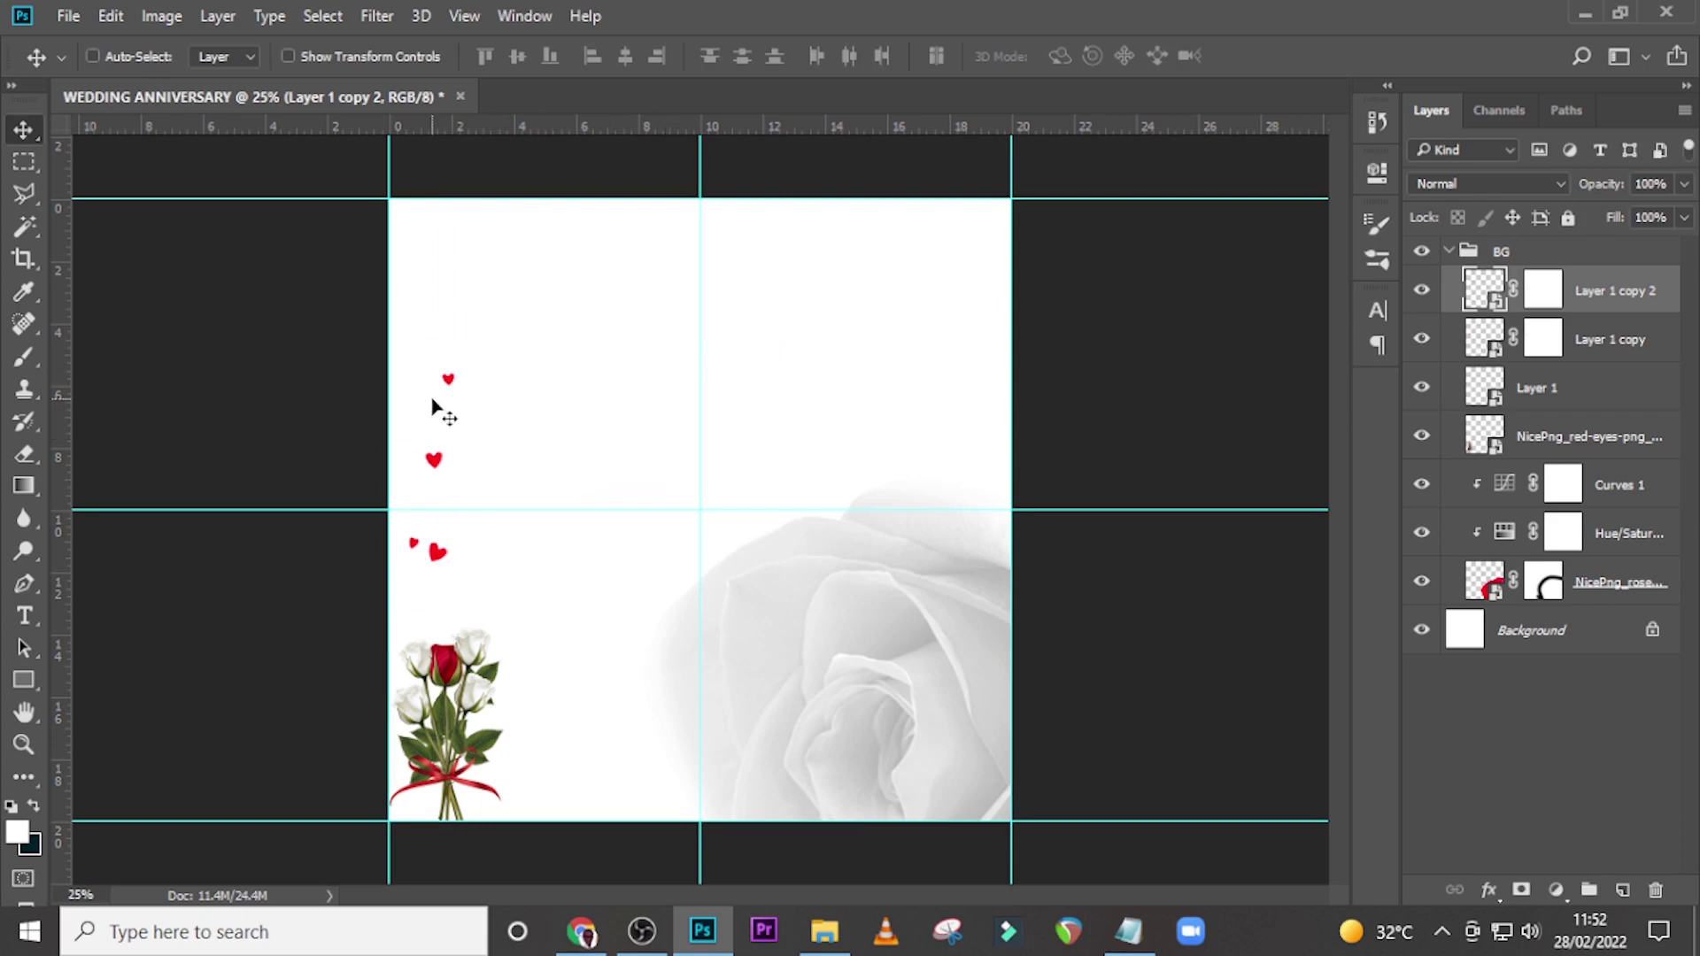
Step: Duplicate the smallest single heart, move the copy up near the canvas's upper-left edge, and enlarge it
key(ctrl+j)
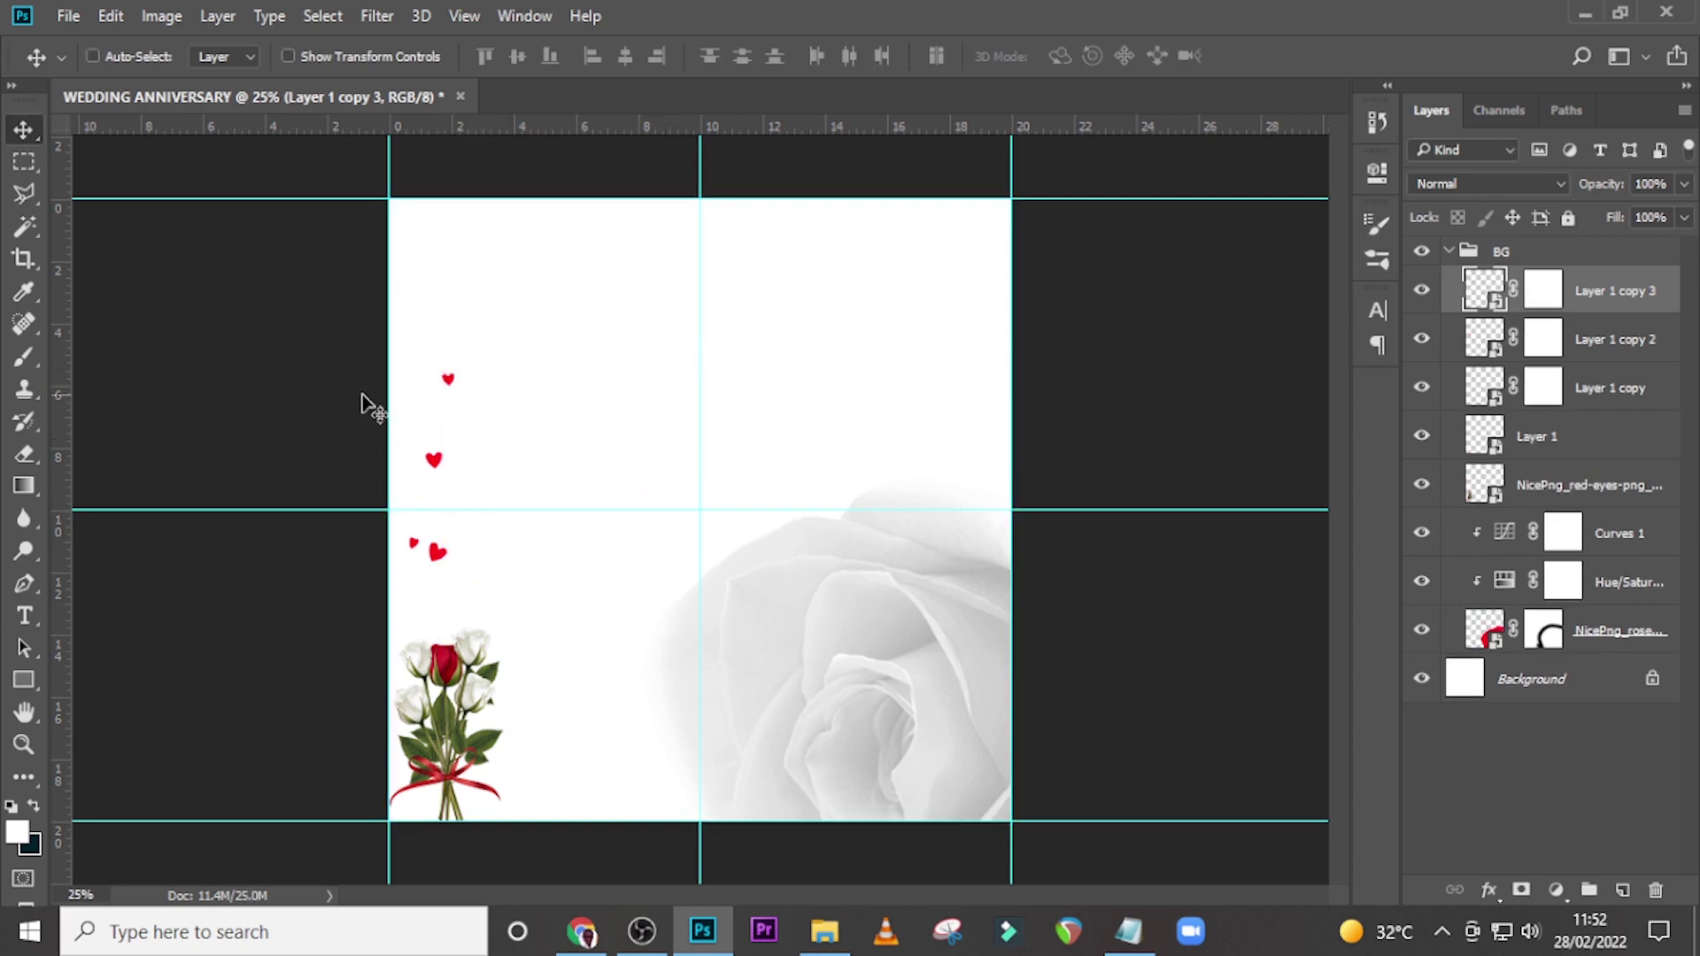
drag(467, 379, 422, 293)
key(ctrl+t)
key(Return)
Step: Add a guide layout with 2 columns, 2 rows and 1 in margins on all four sides, keeping the existing guides
click(460, 14)
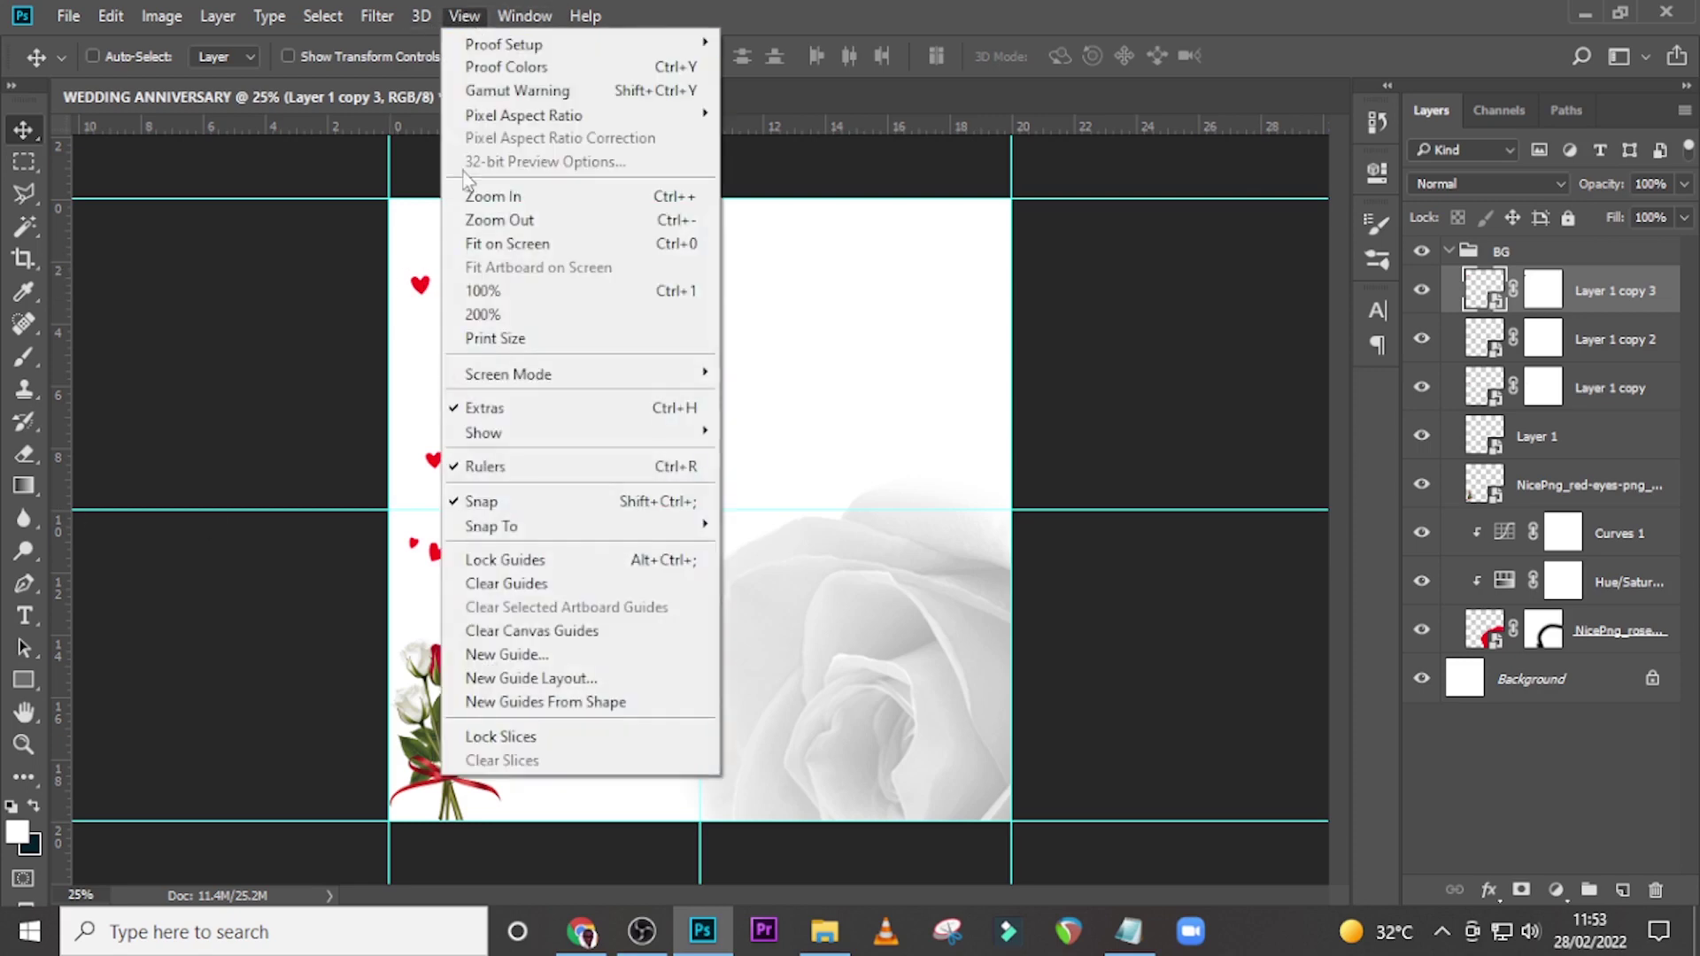
click(504, 678)
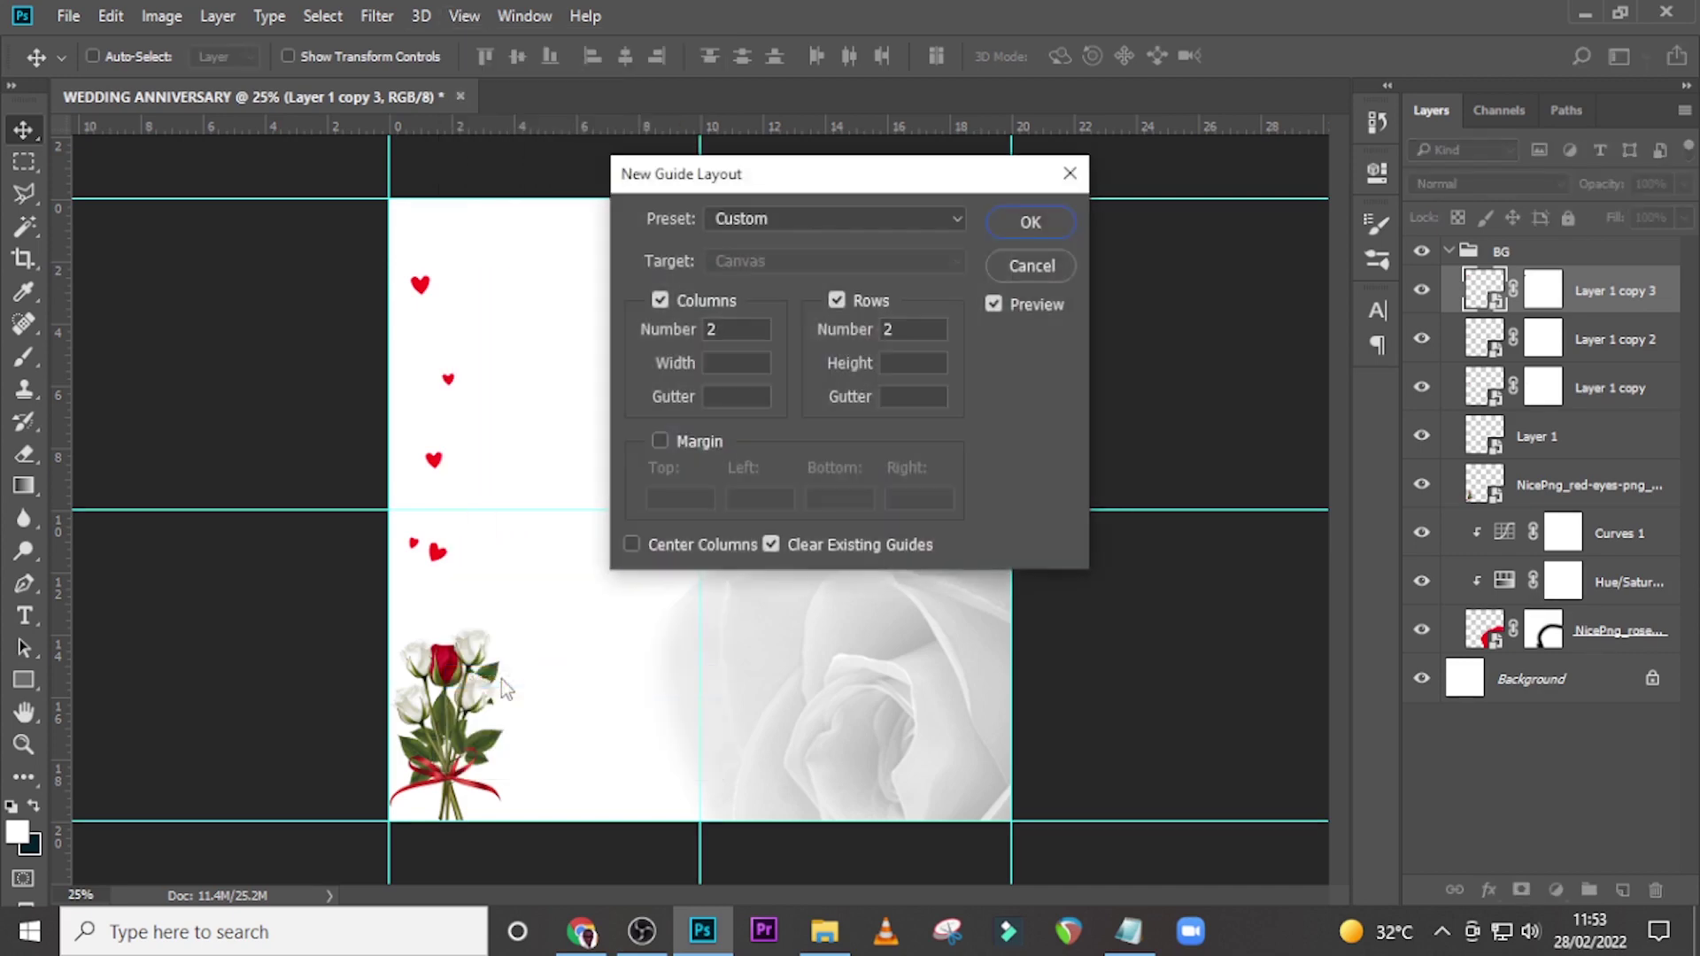
click(770, 544)
click(661, 438)
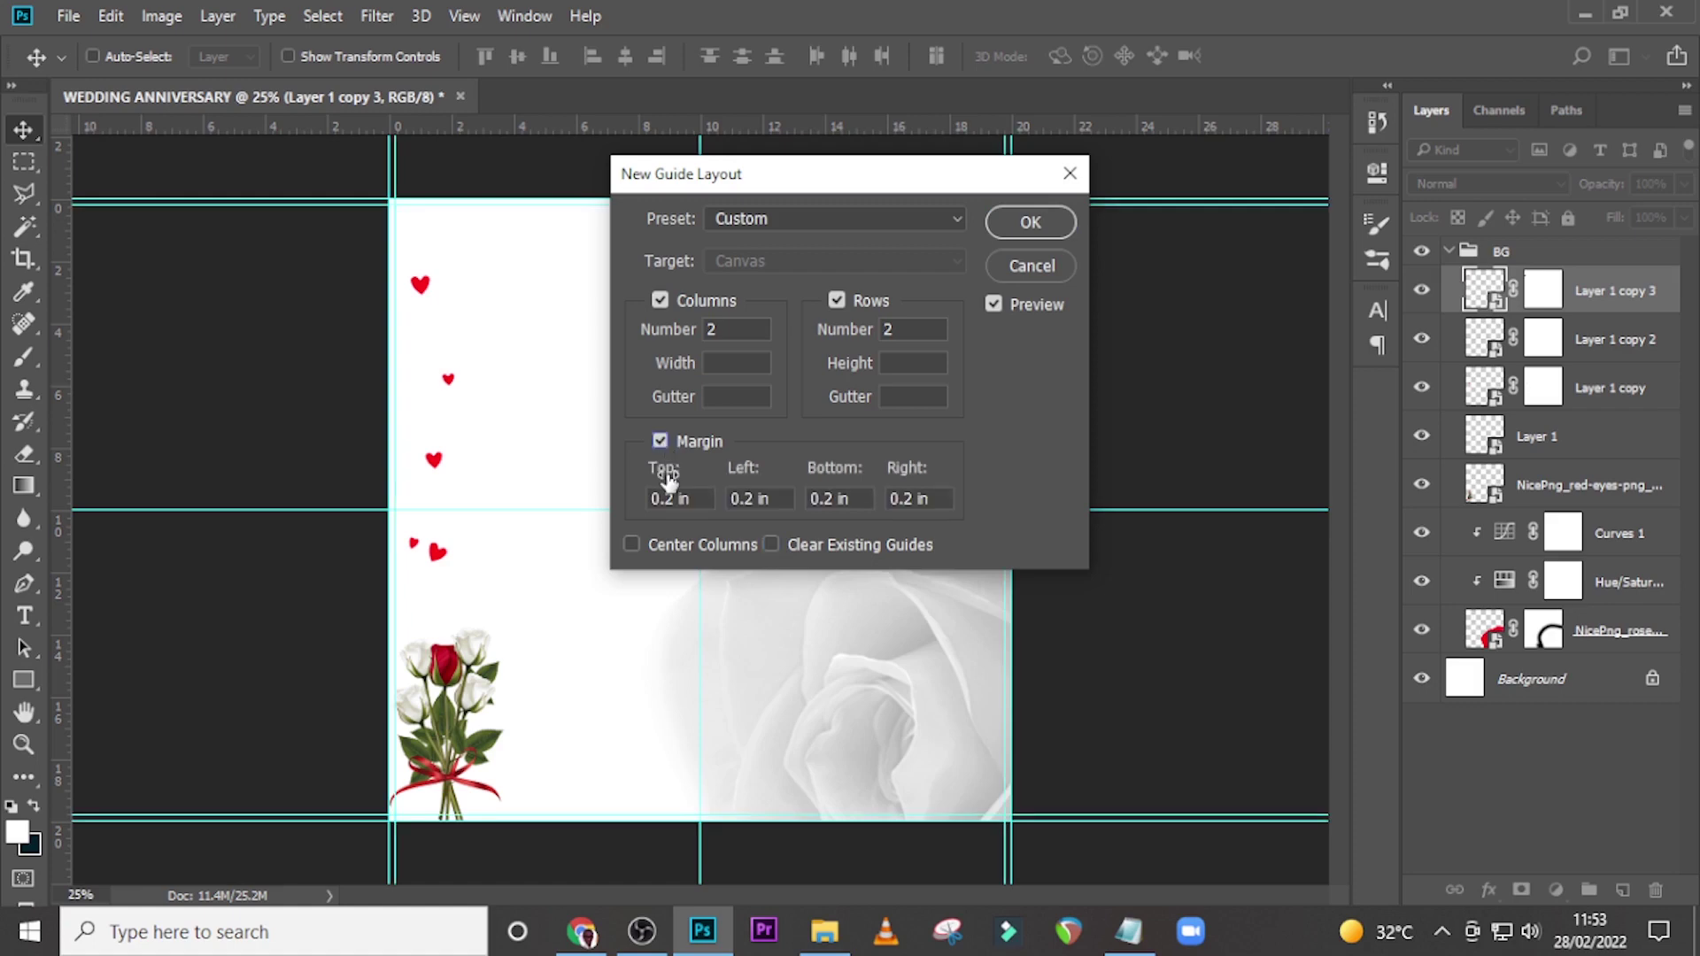
click(701, 498)
text(1)
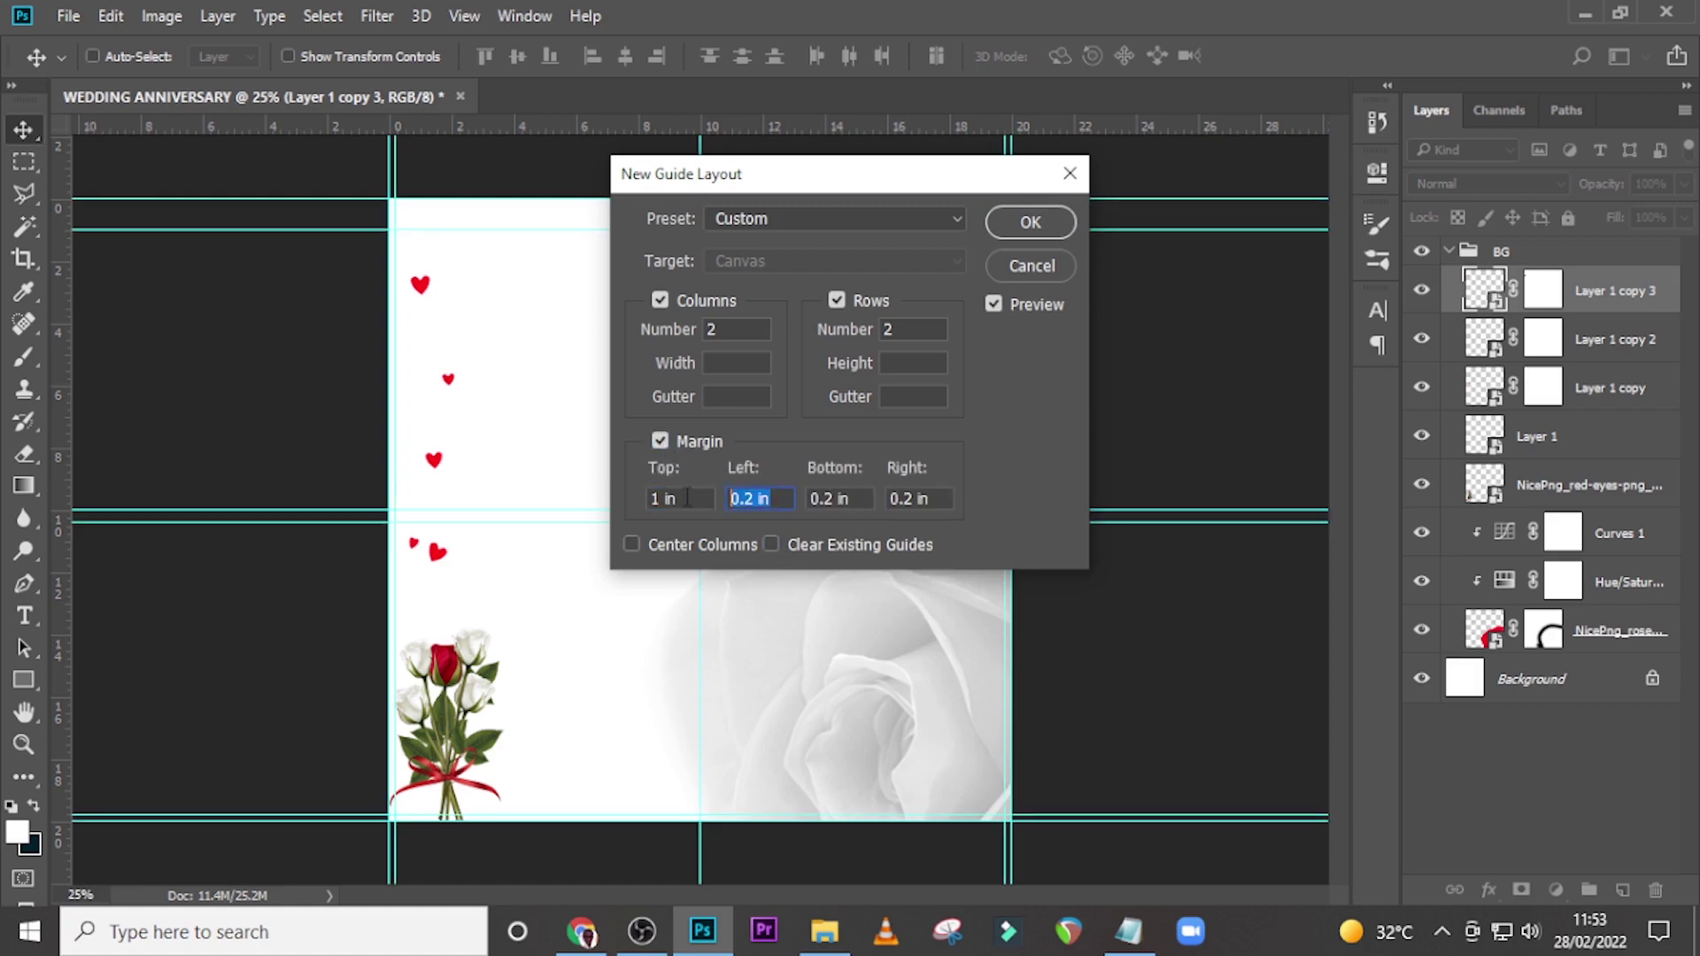
text(1)
click(839, 500)
text(1)
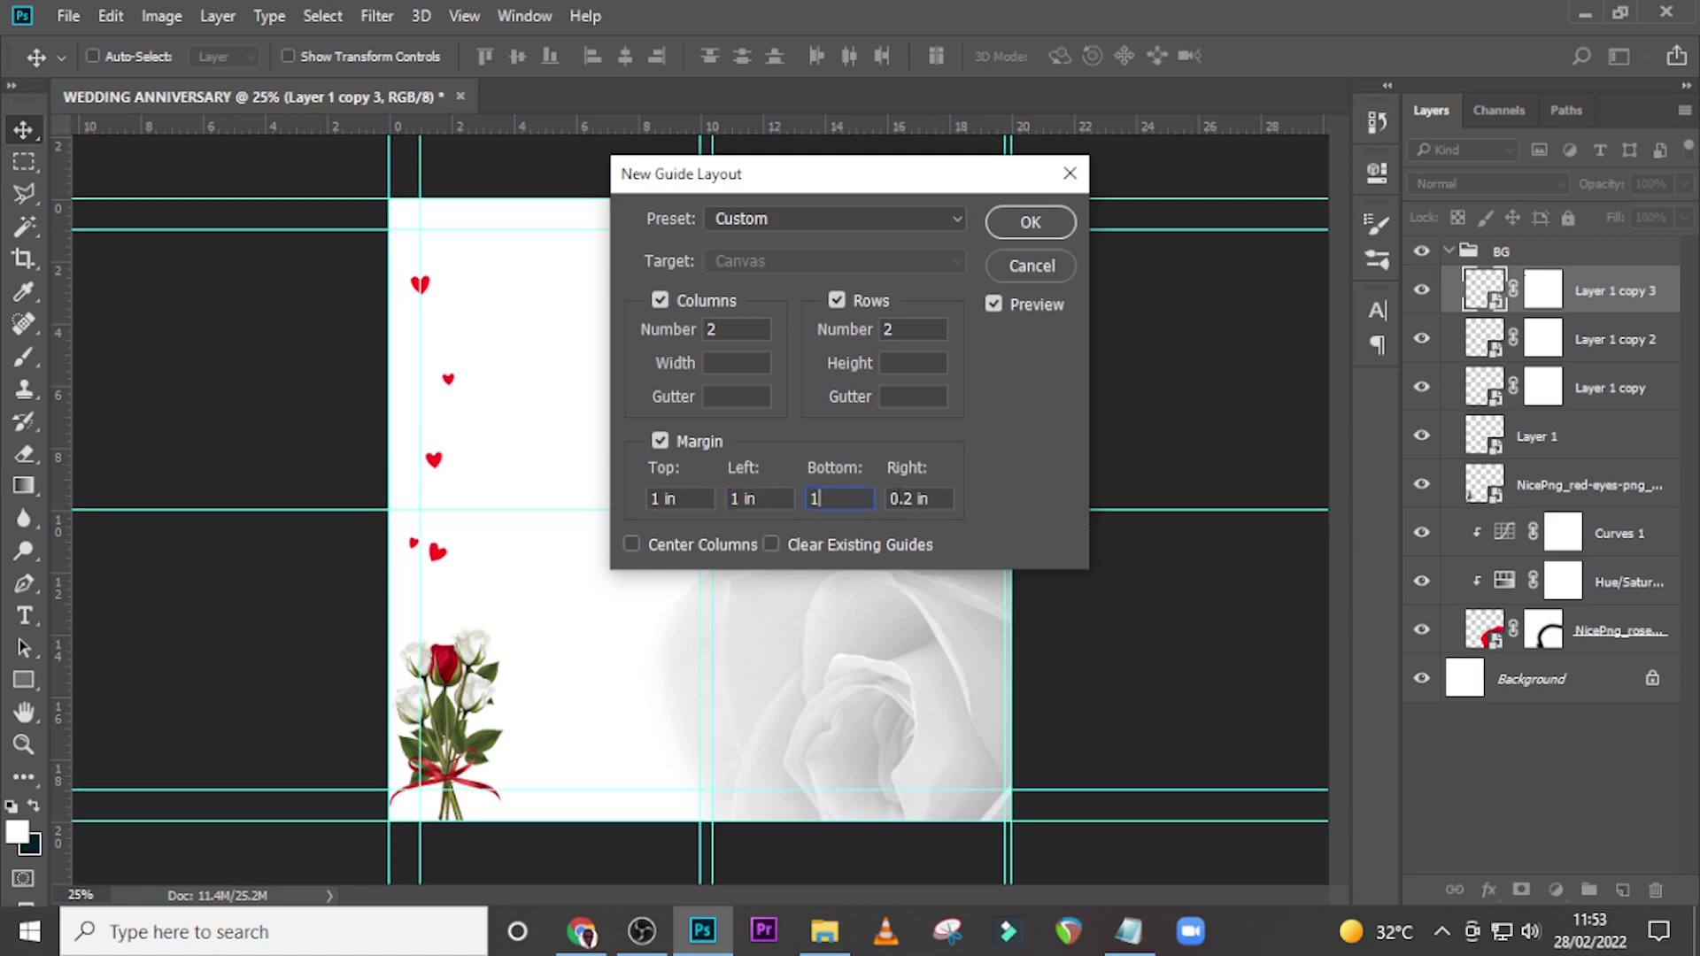
click(940, 500)
text(1)
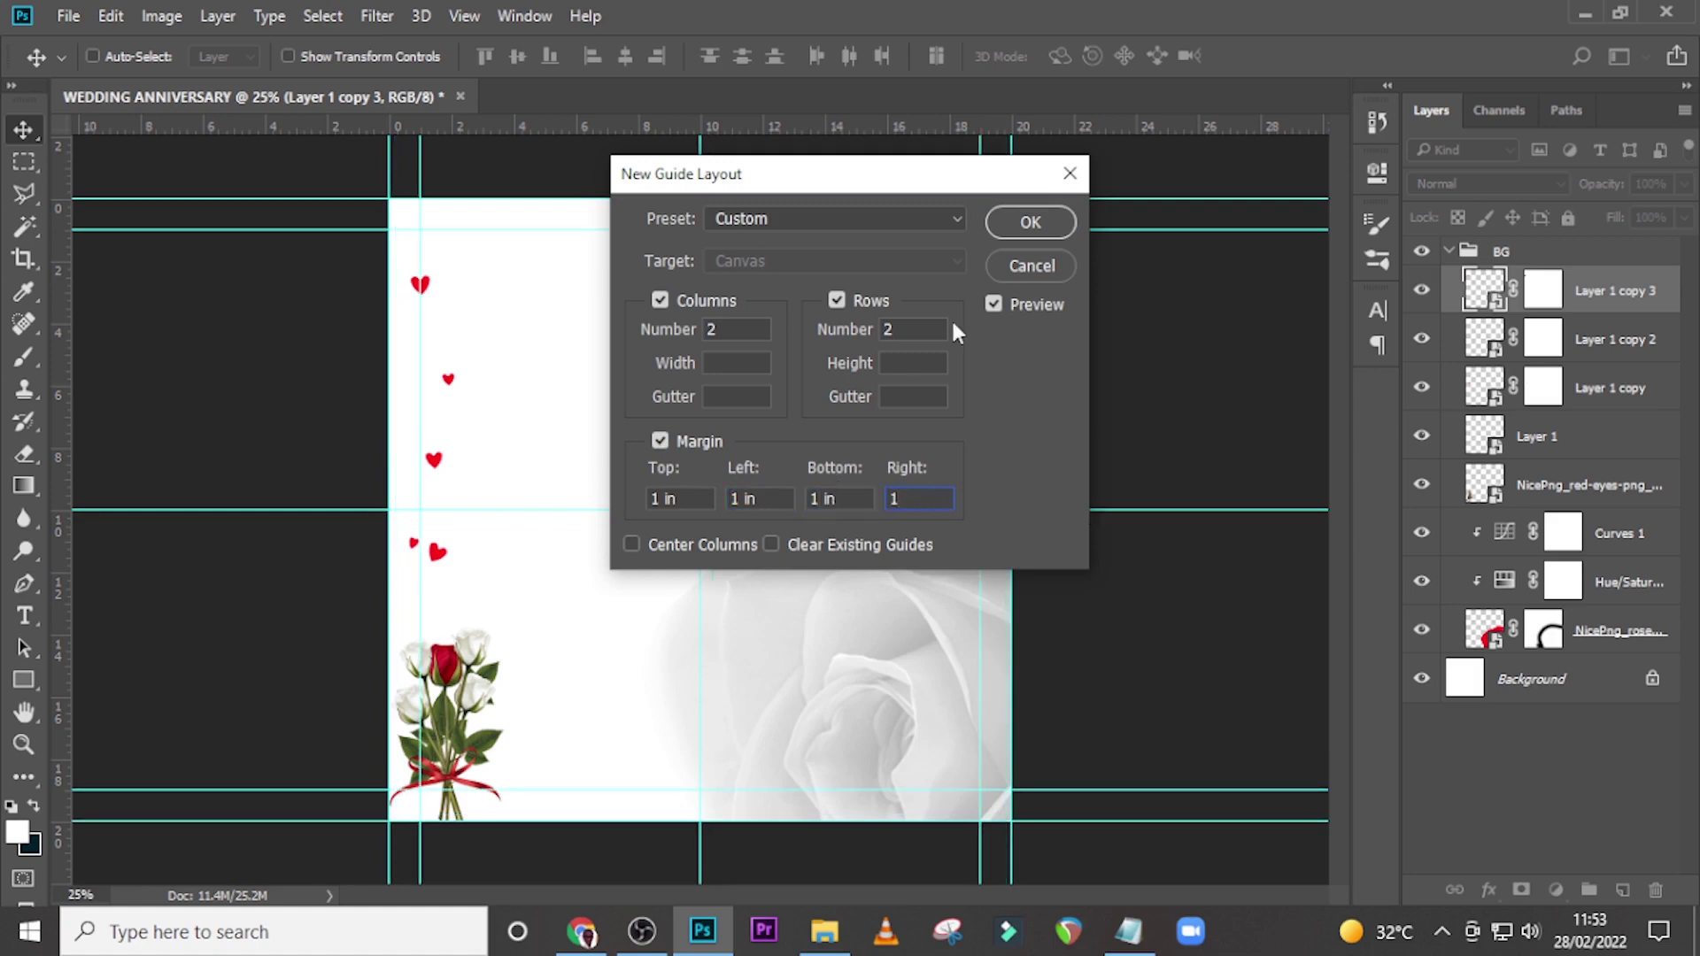
click(1027, 225)
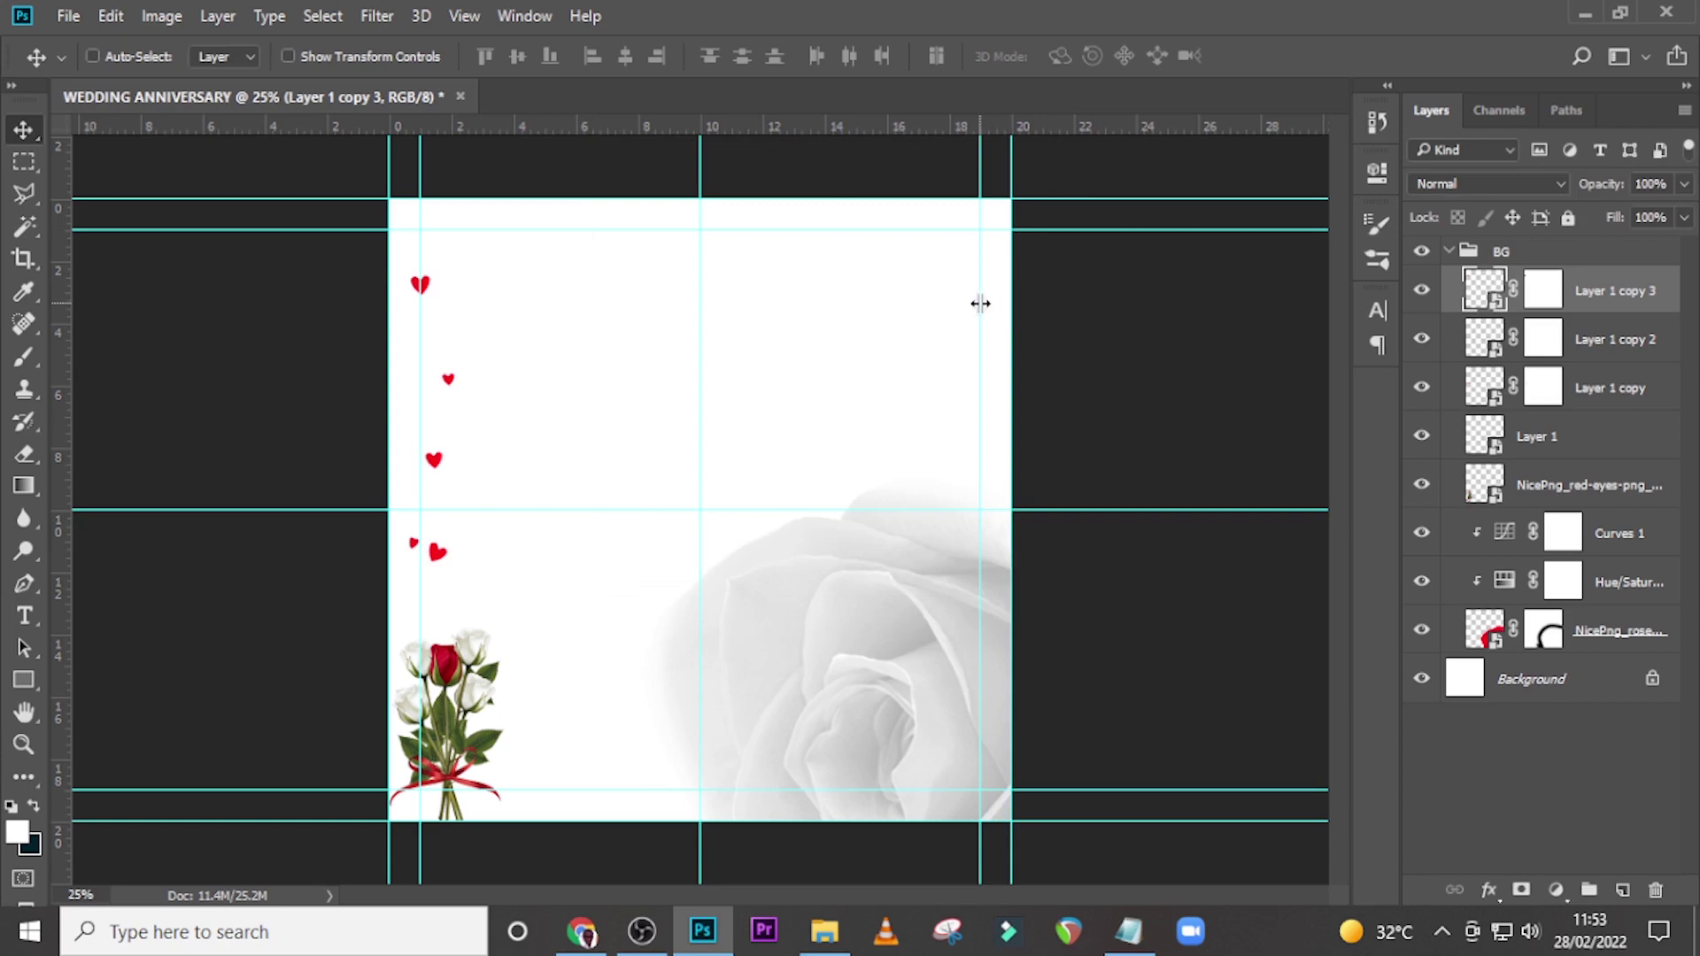
Step: Collapse the BG group and place the heart wreath image 0.png from the DONE folder in the canvas's upper middle
click(1448, 252)
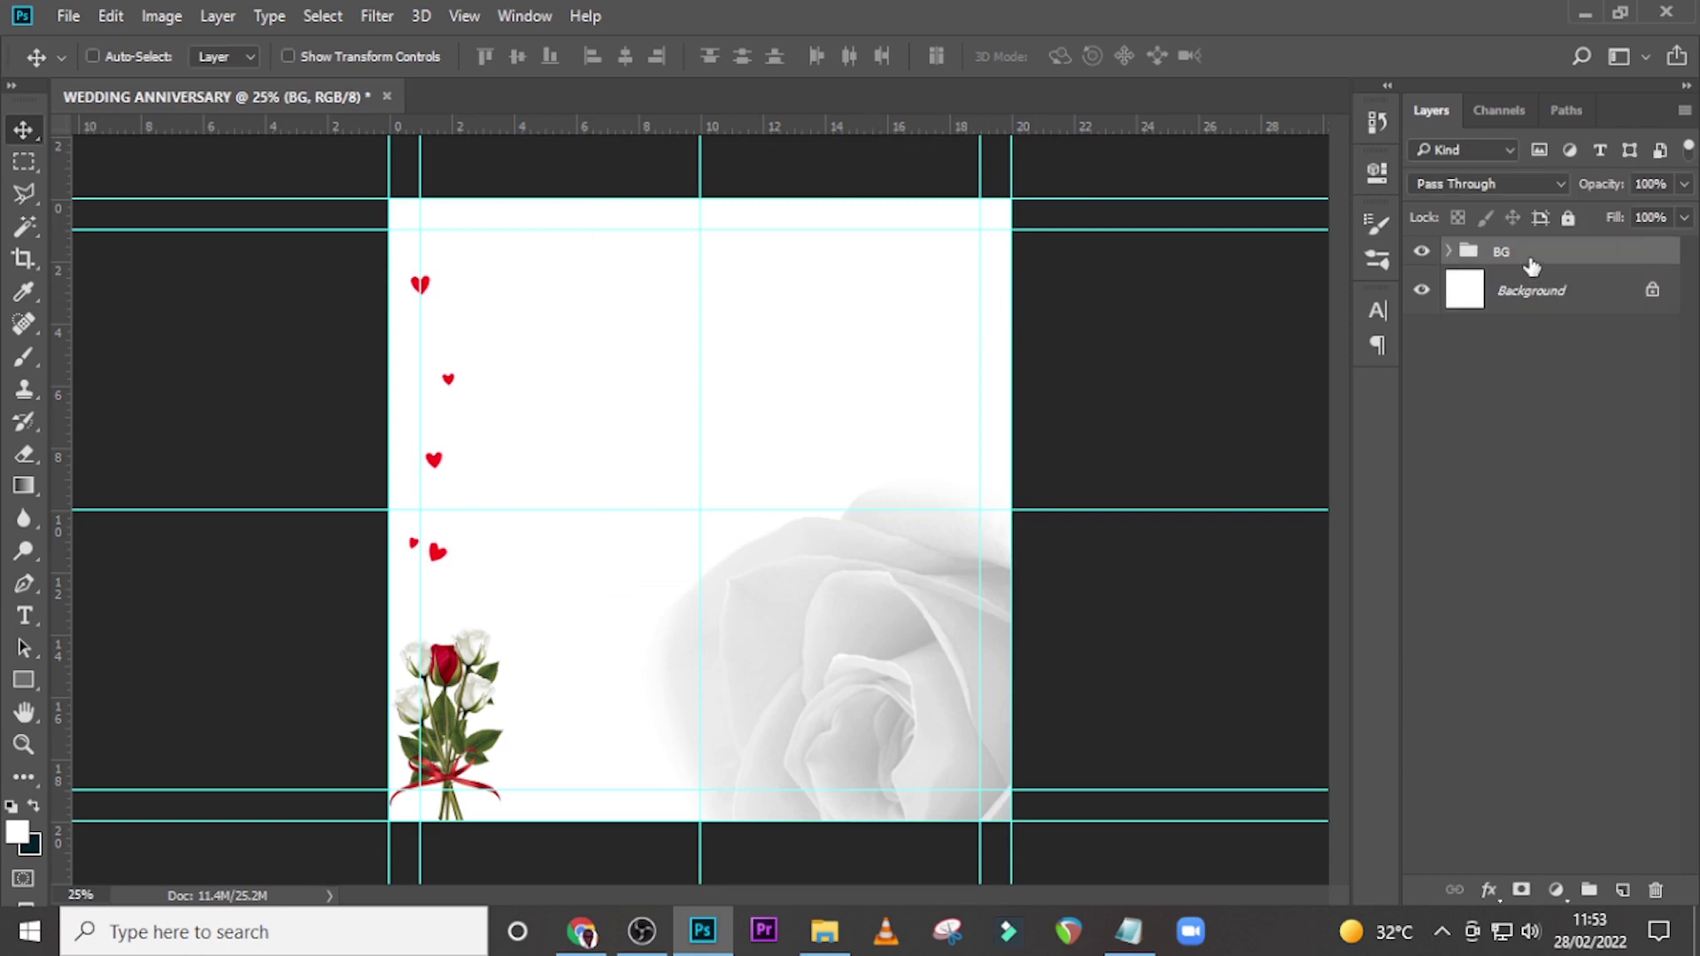
key(t)
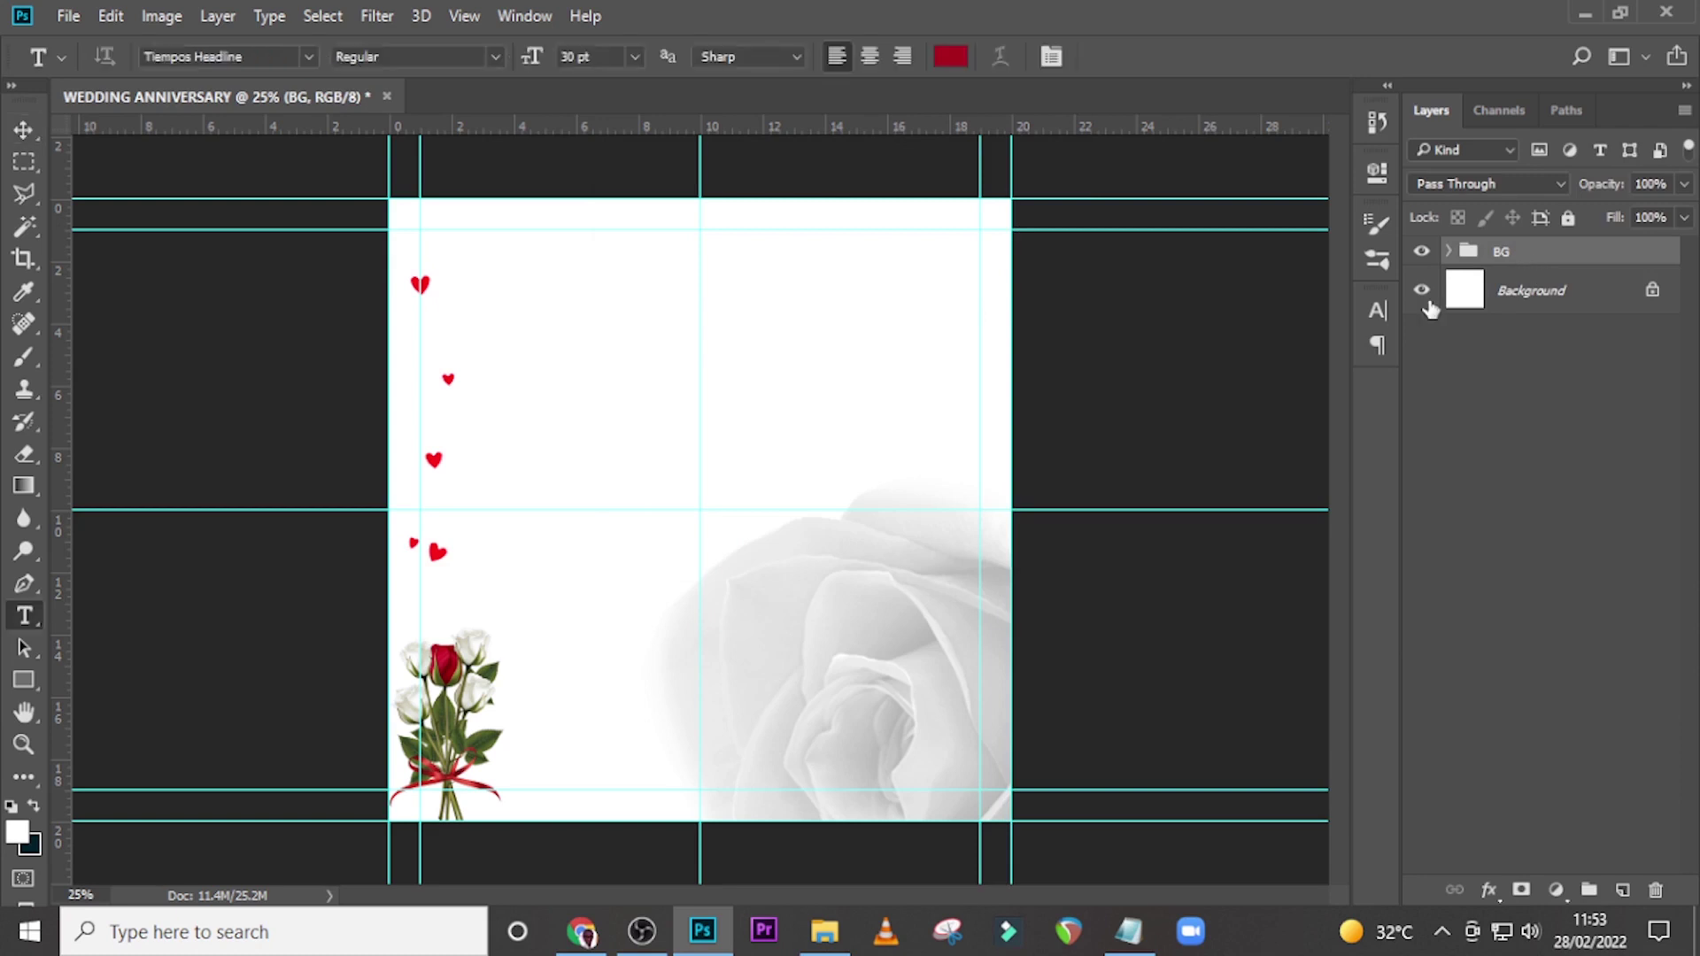
click(824, 930)
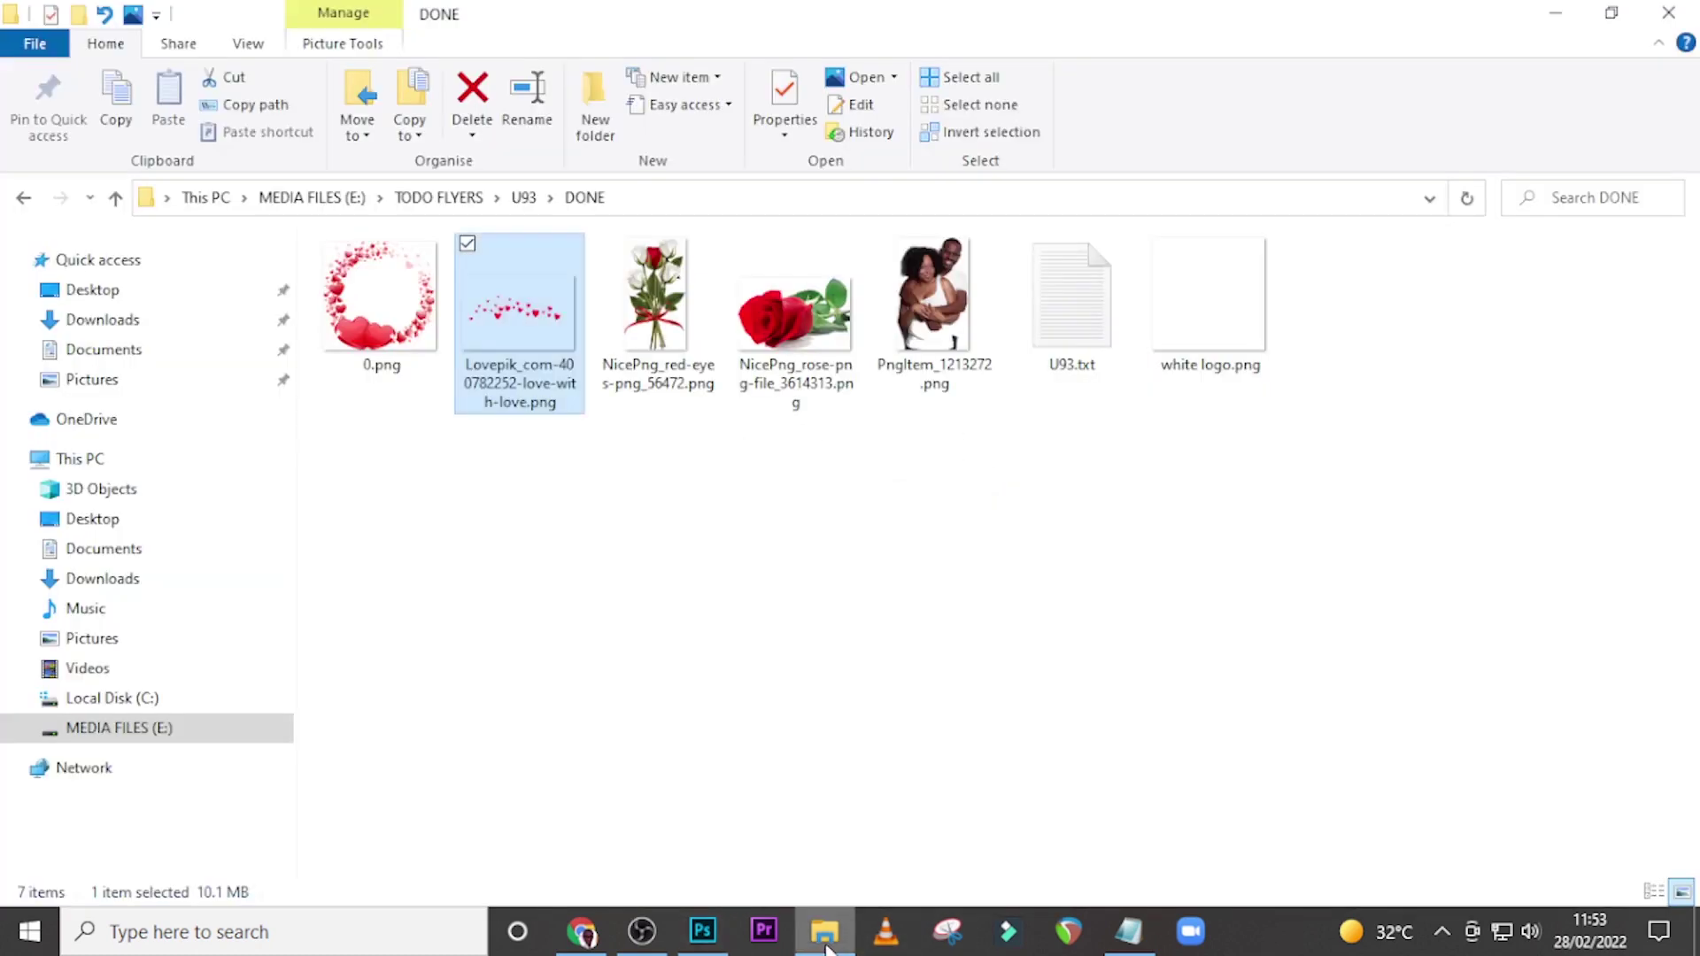
drag(381, 301, 767, 470)
key(Return)
key(t)
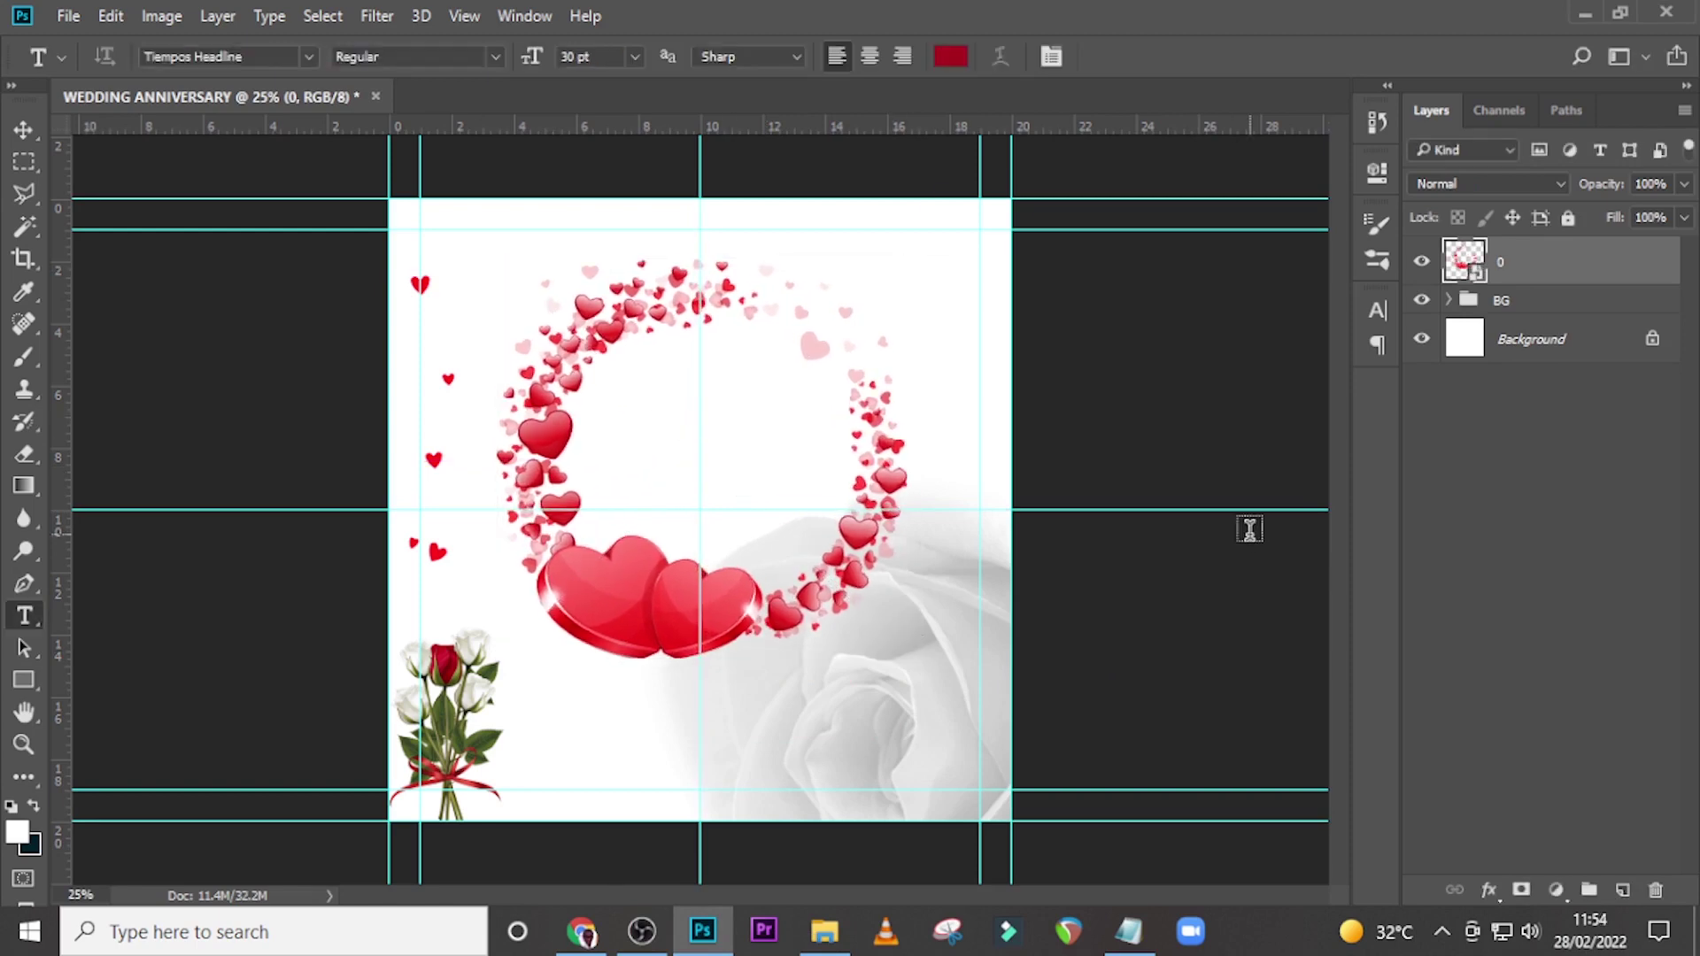
key(v)
Step: Place the couple photo PngItem_1213272.png from the DONE folder inside the heart wreath, scaled to about 122%
click(825, 930)
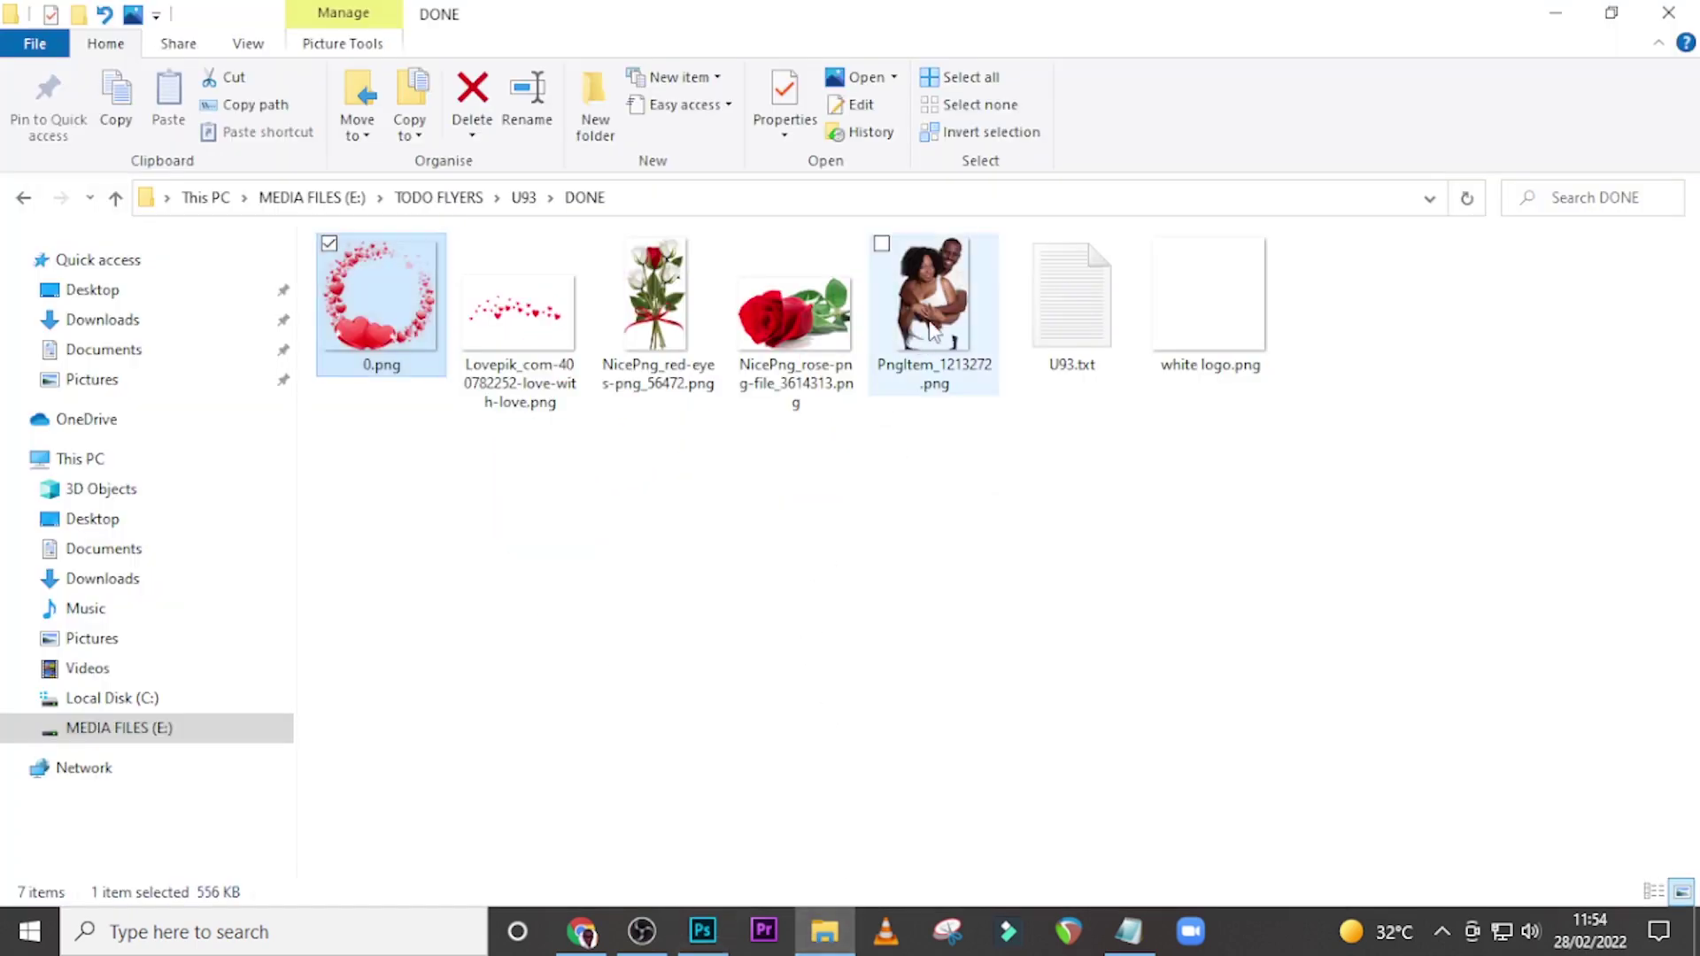
drag(932, 332, 733, 637)
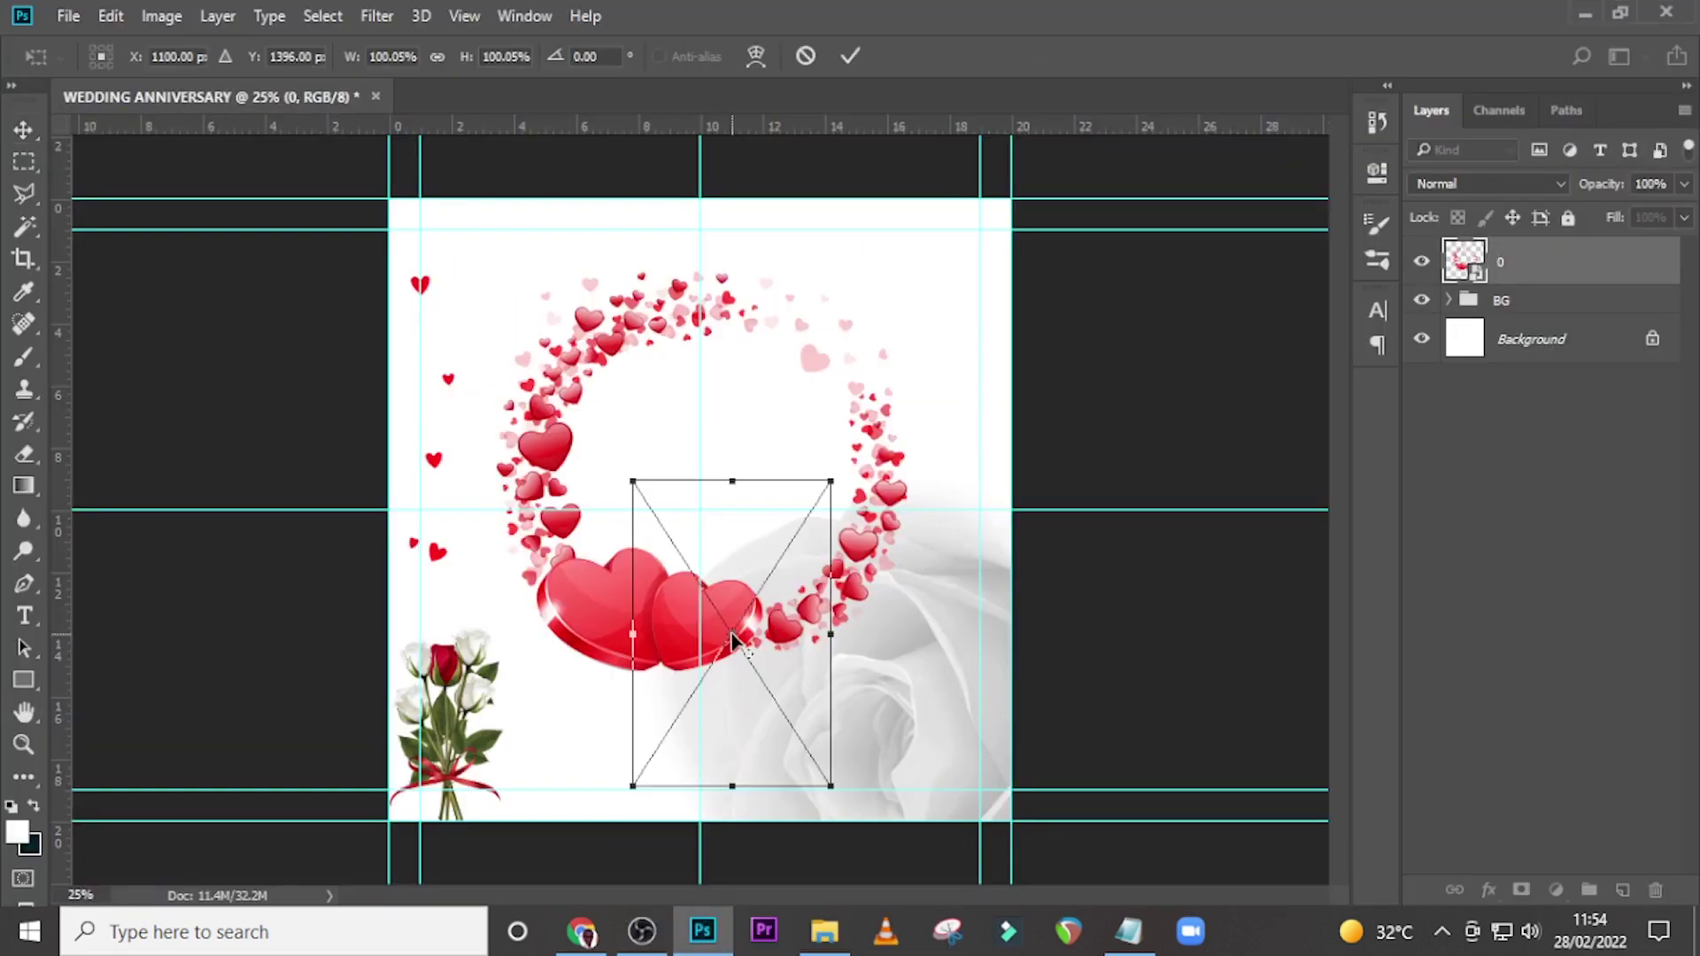
drag(829, 479, 899, 372)
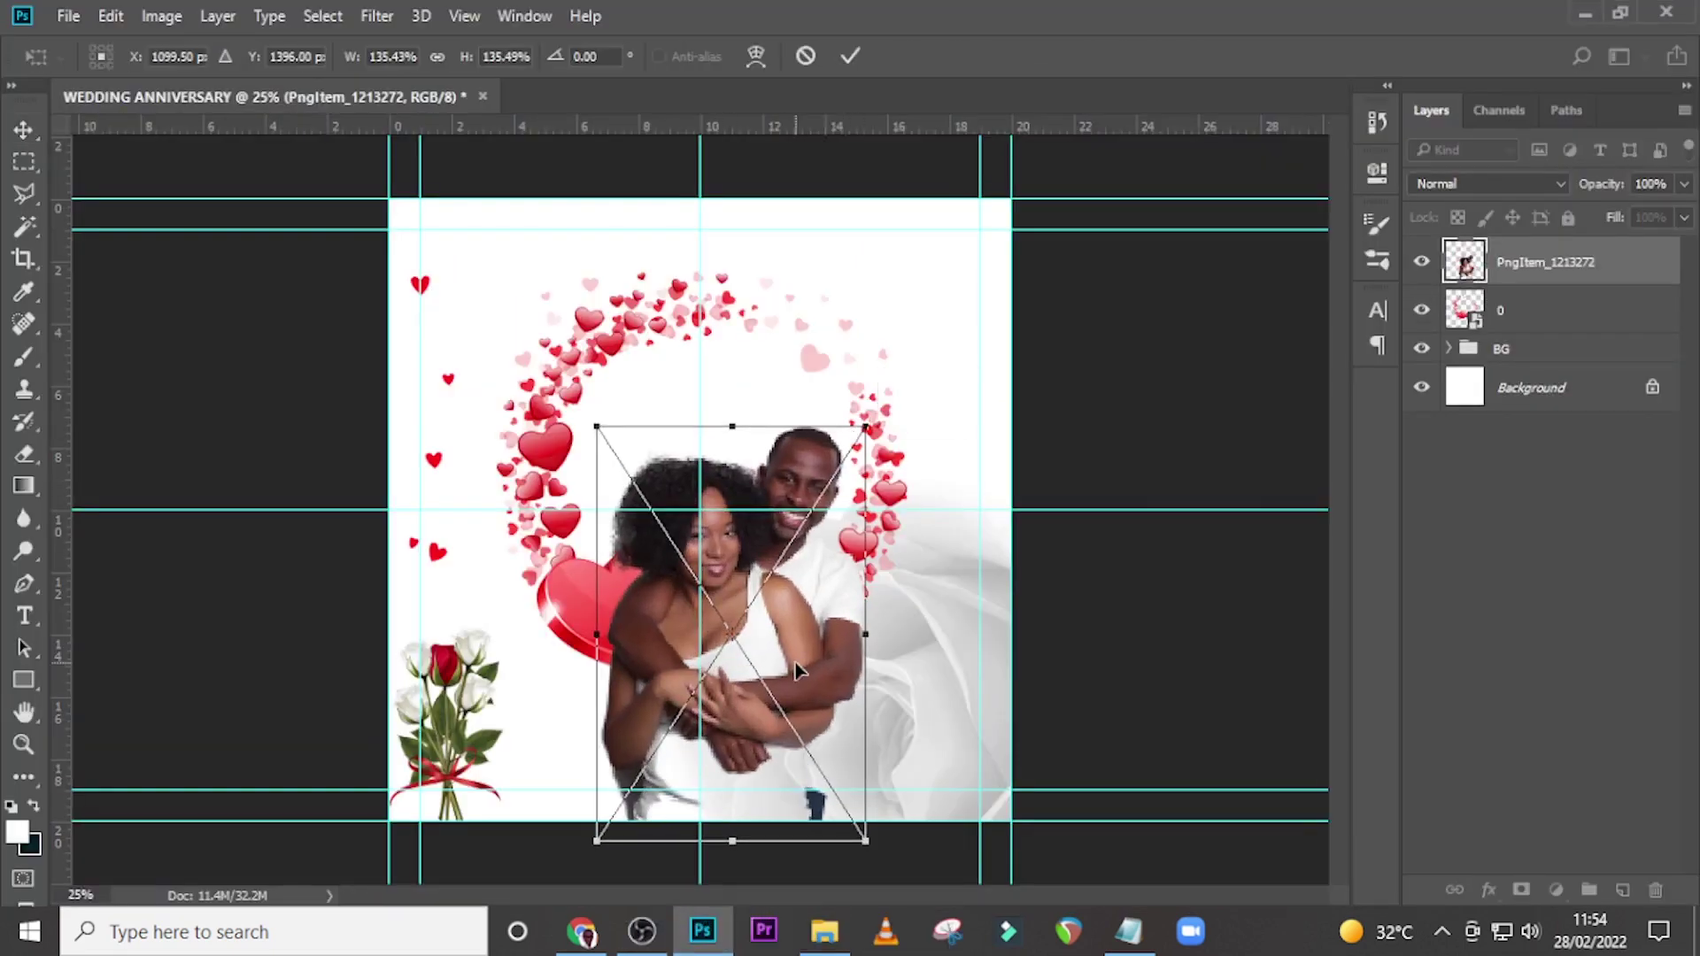
drag(841, 612, 775, 555)
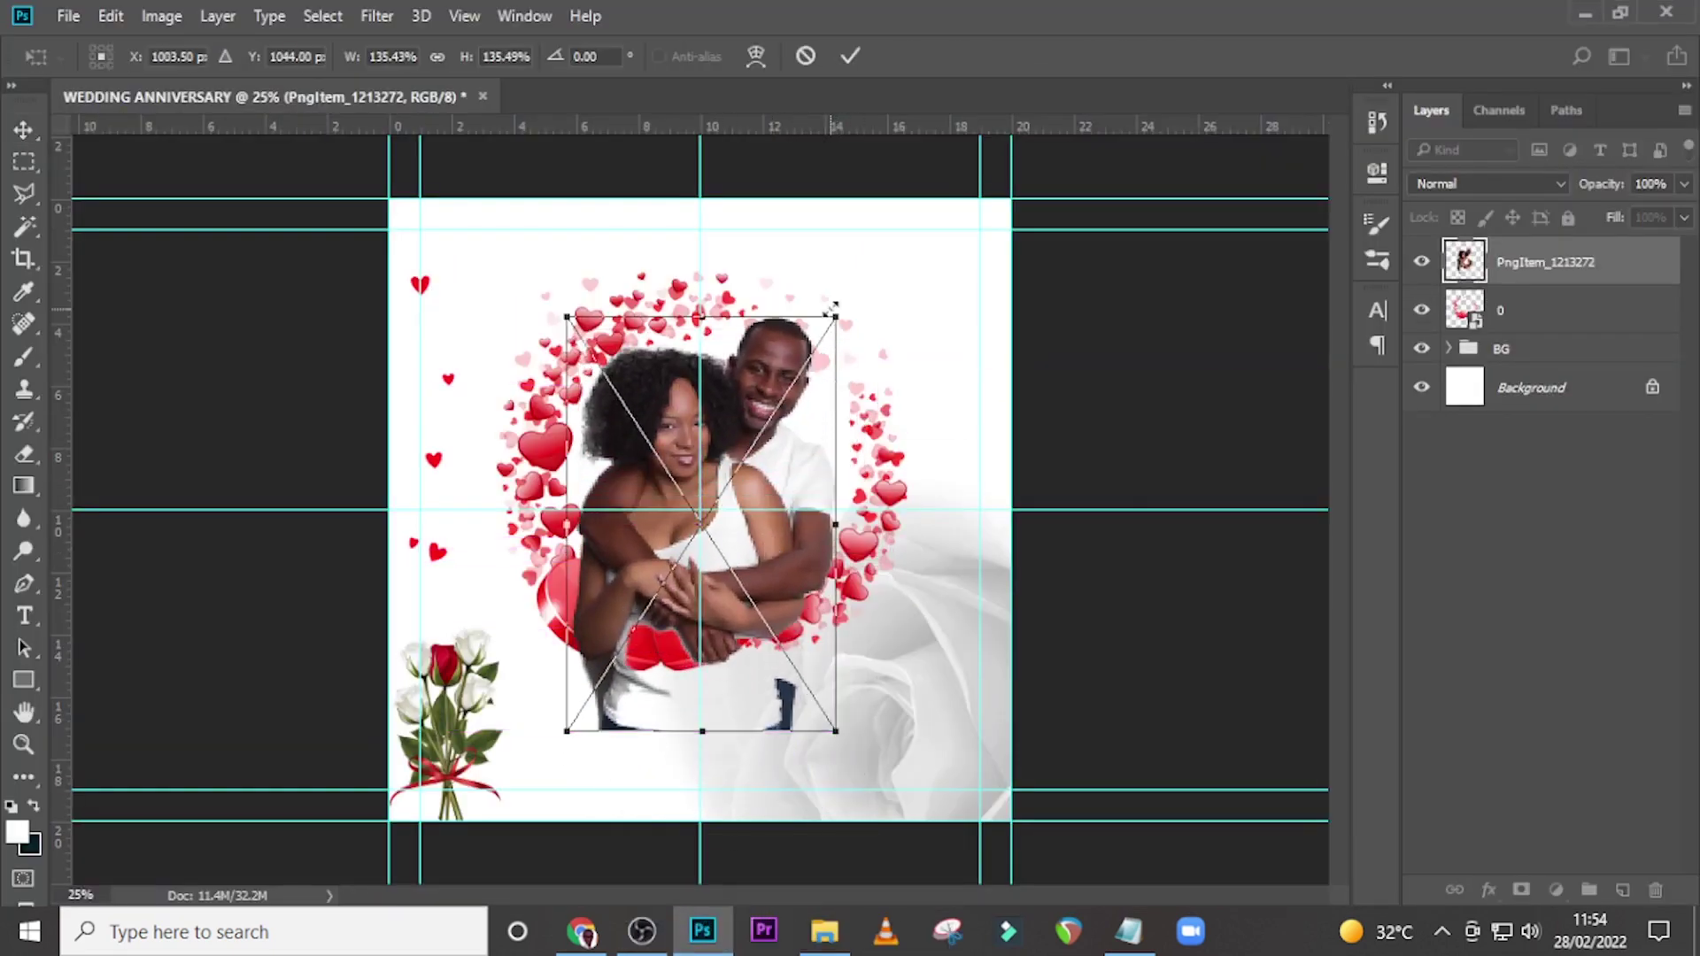
drag(835, 316, 802, 322)
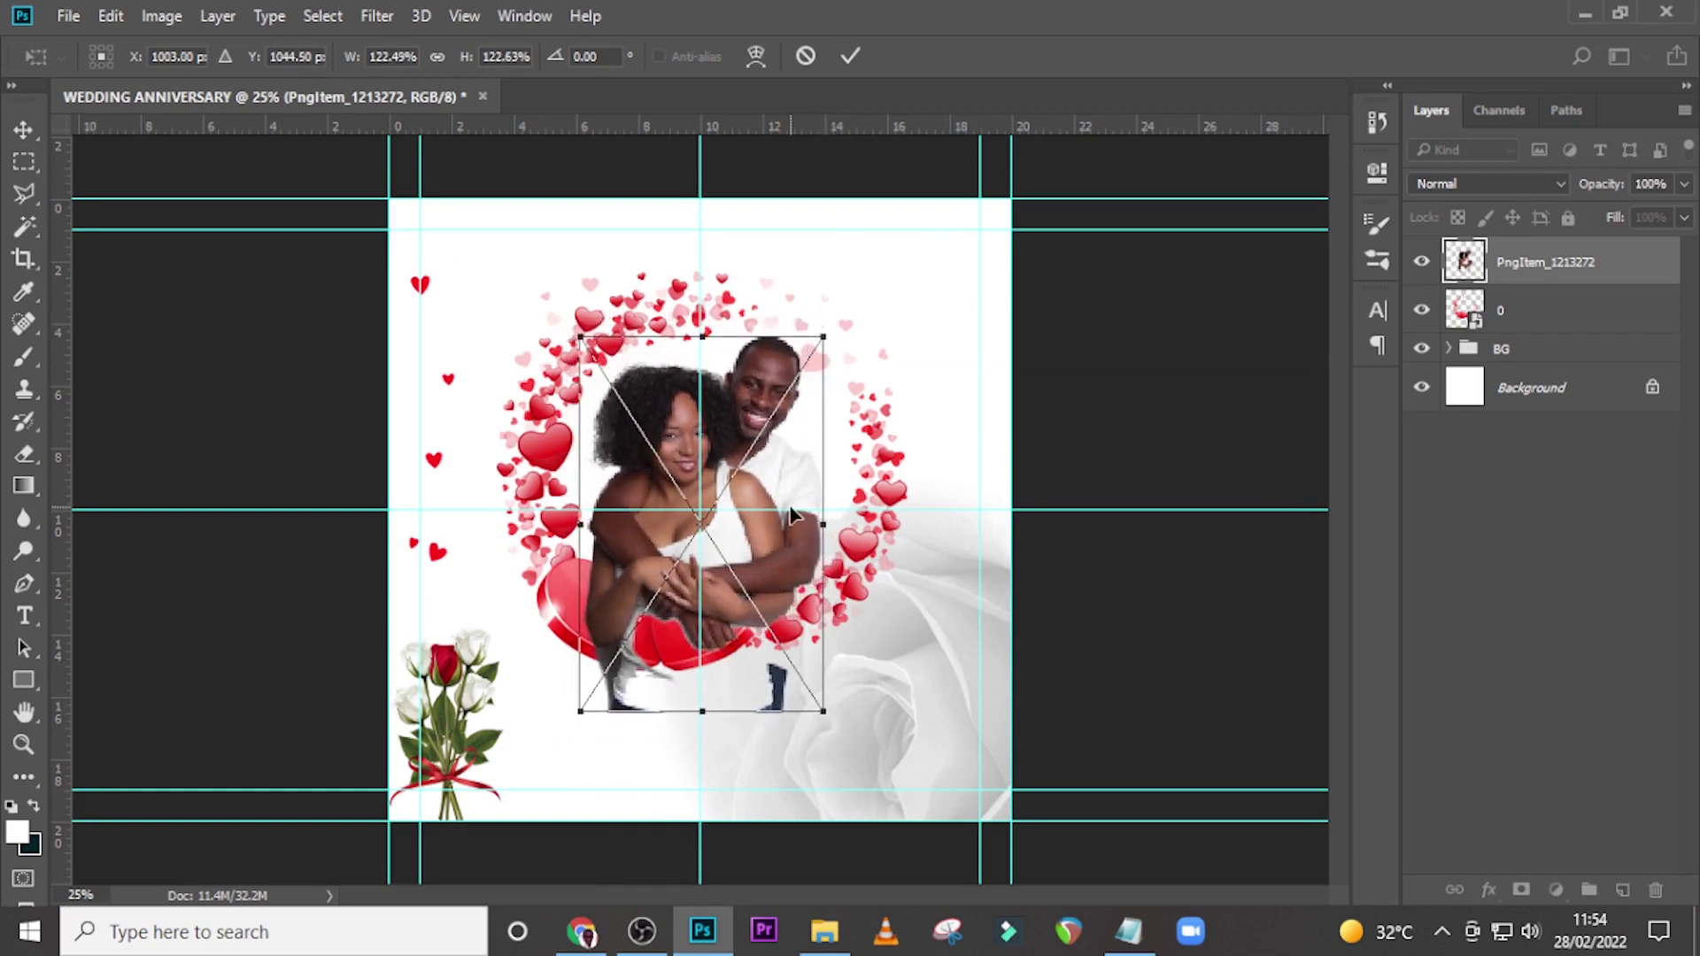
key(Return)
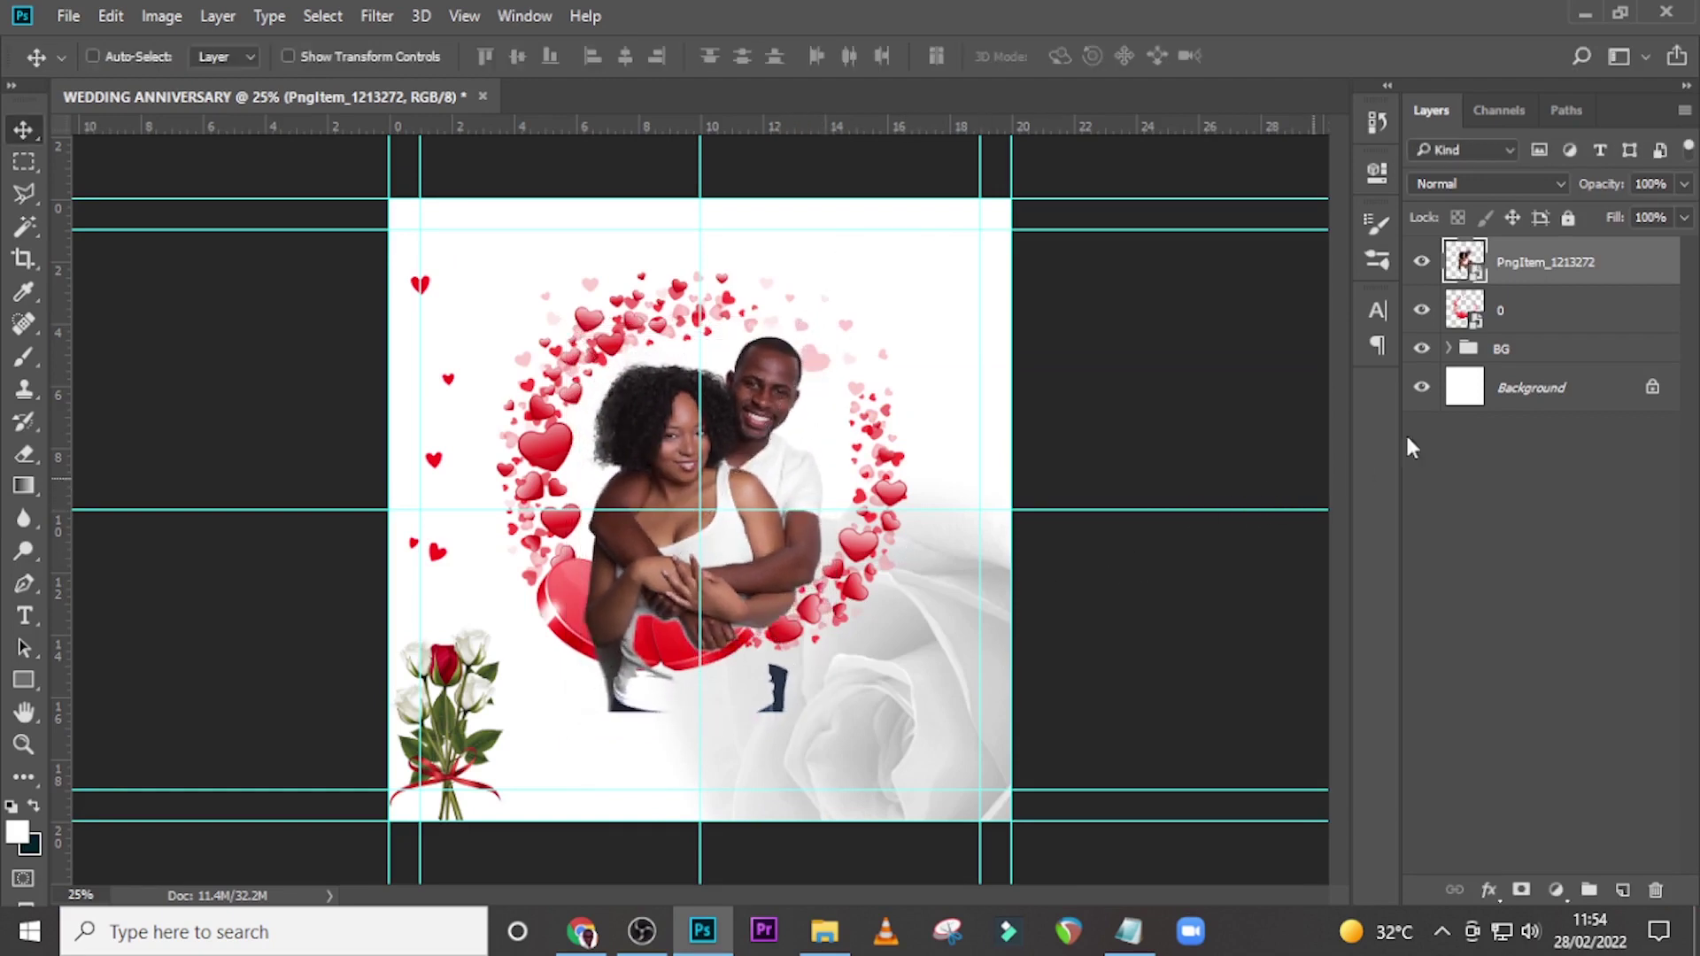
Step: Move the couple layer below the heart wreath and mask out the couple's lower body beneath the hearts with a 400 px soft brush
drag(1527, 276, 1506, 340)
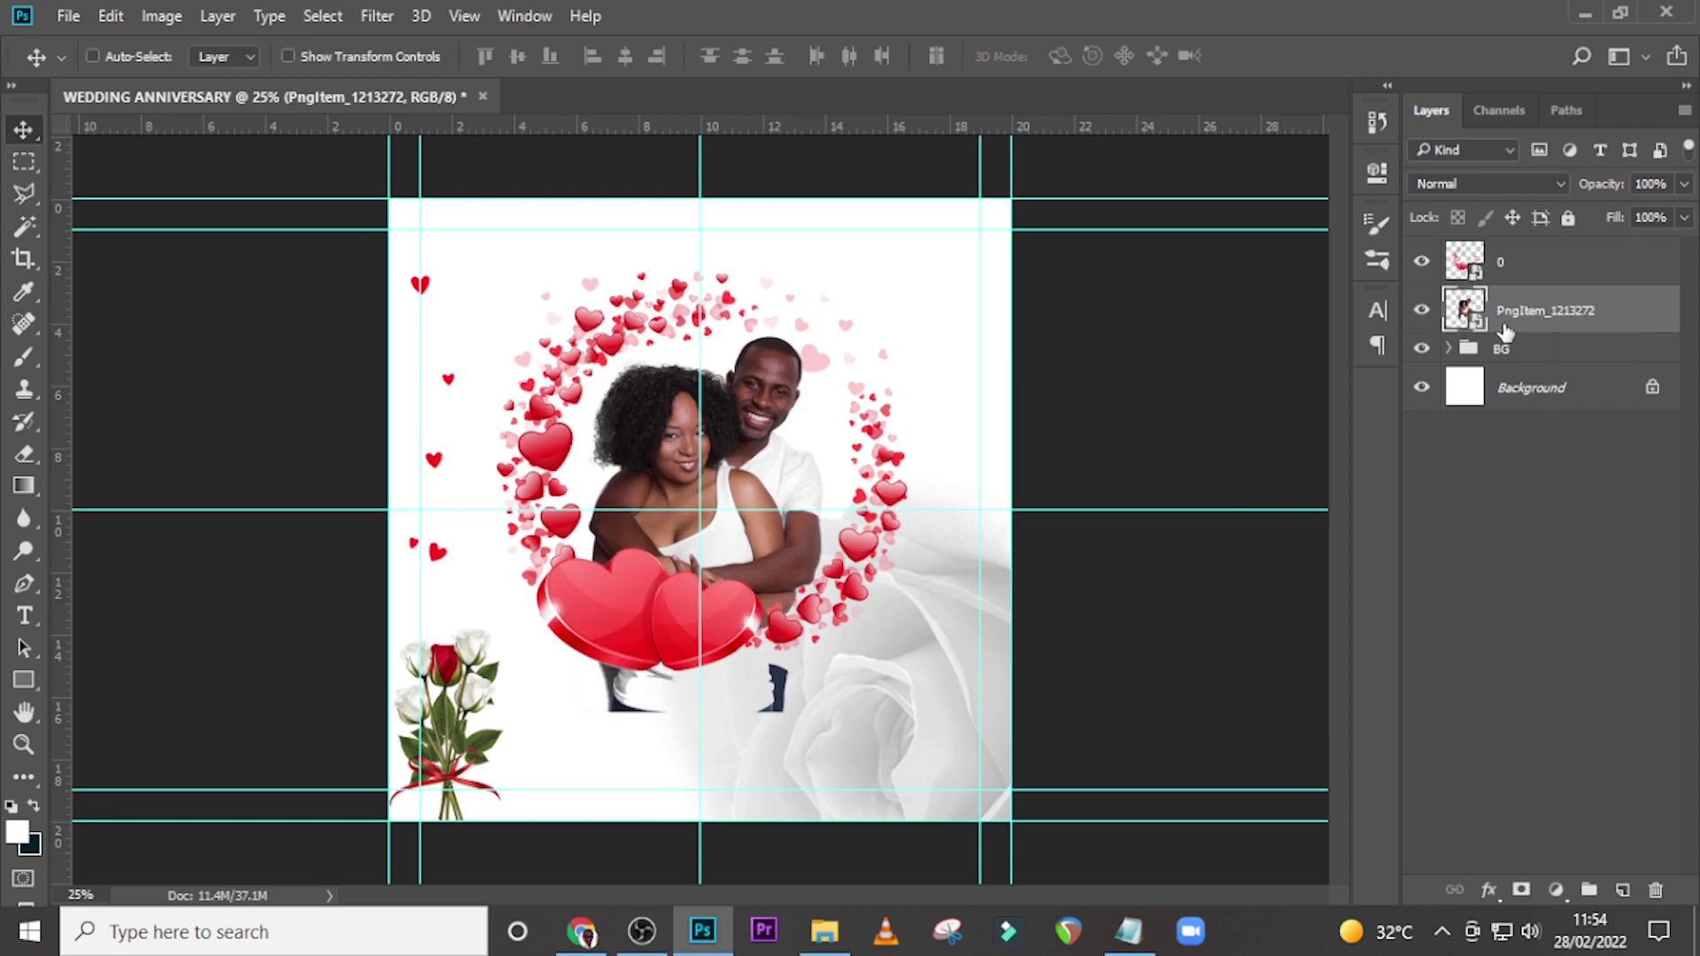
click(1521, 890)
key(b)
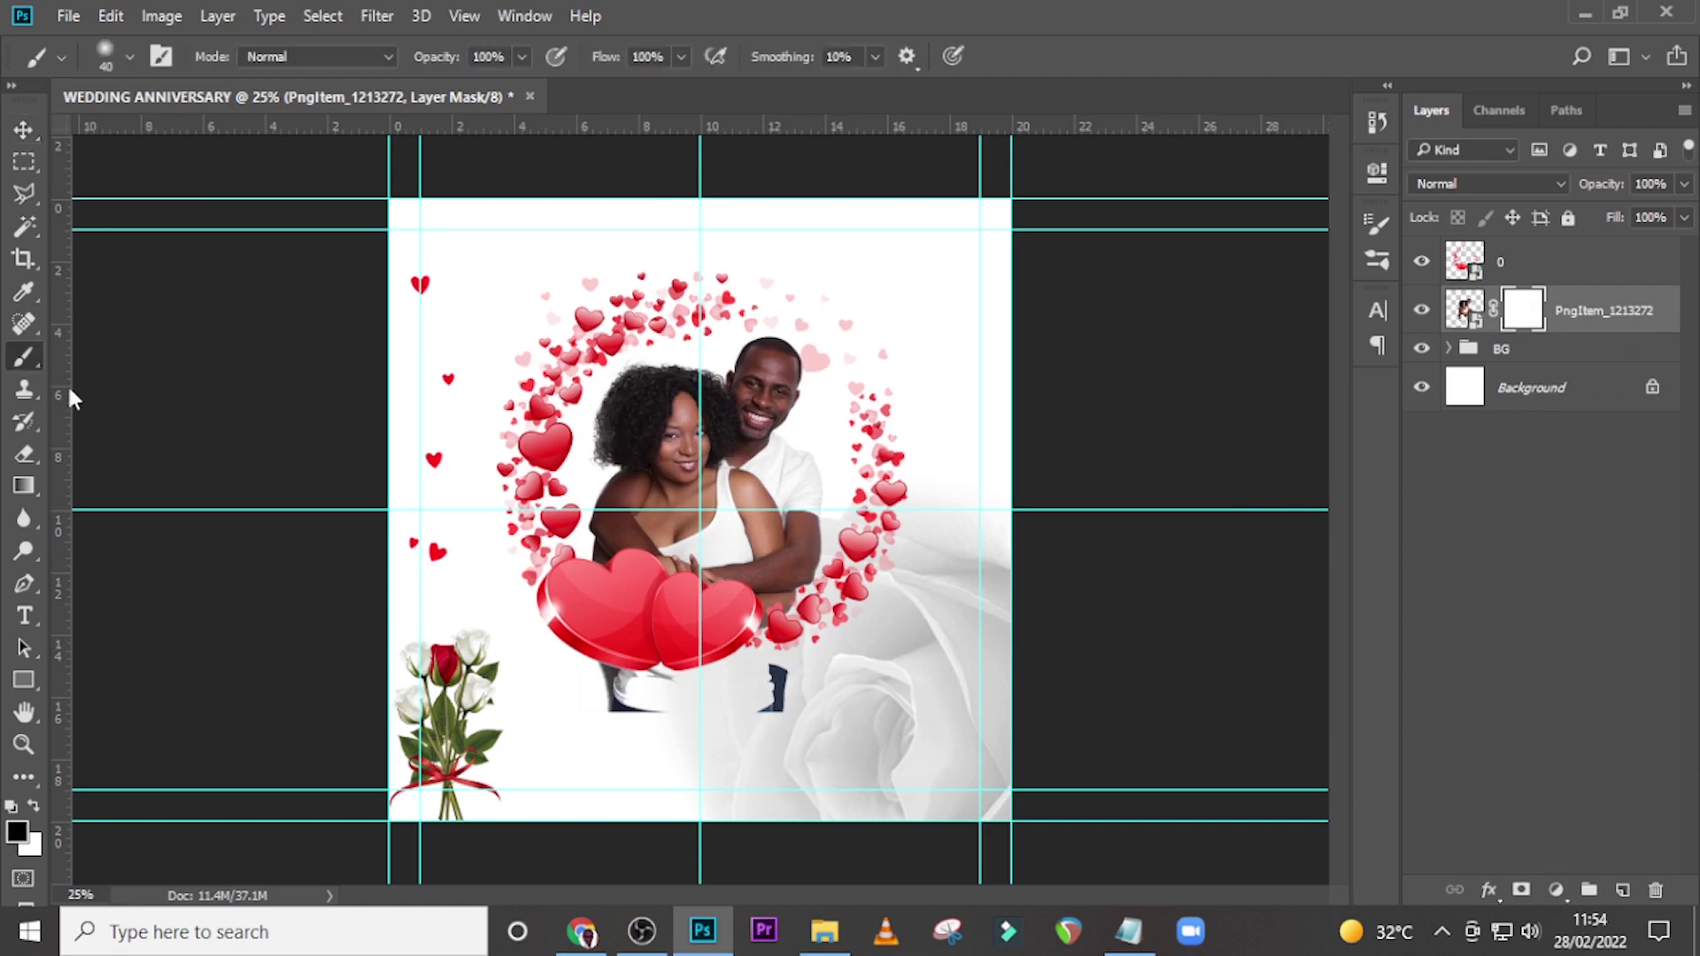
click(129, 57)
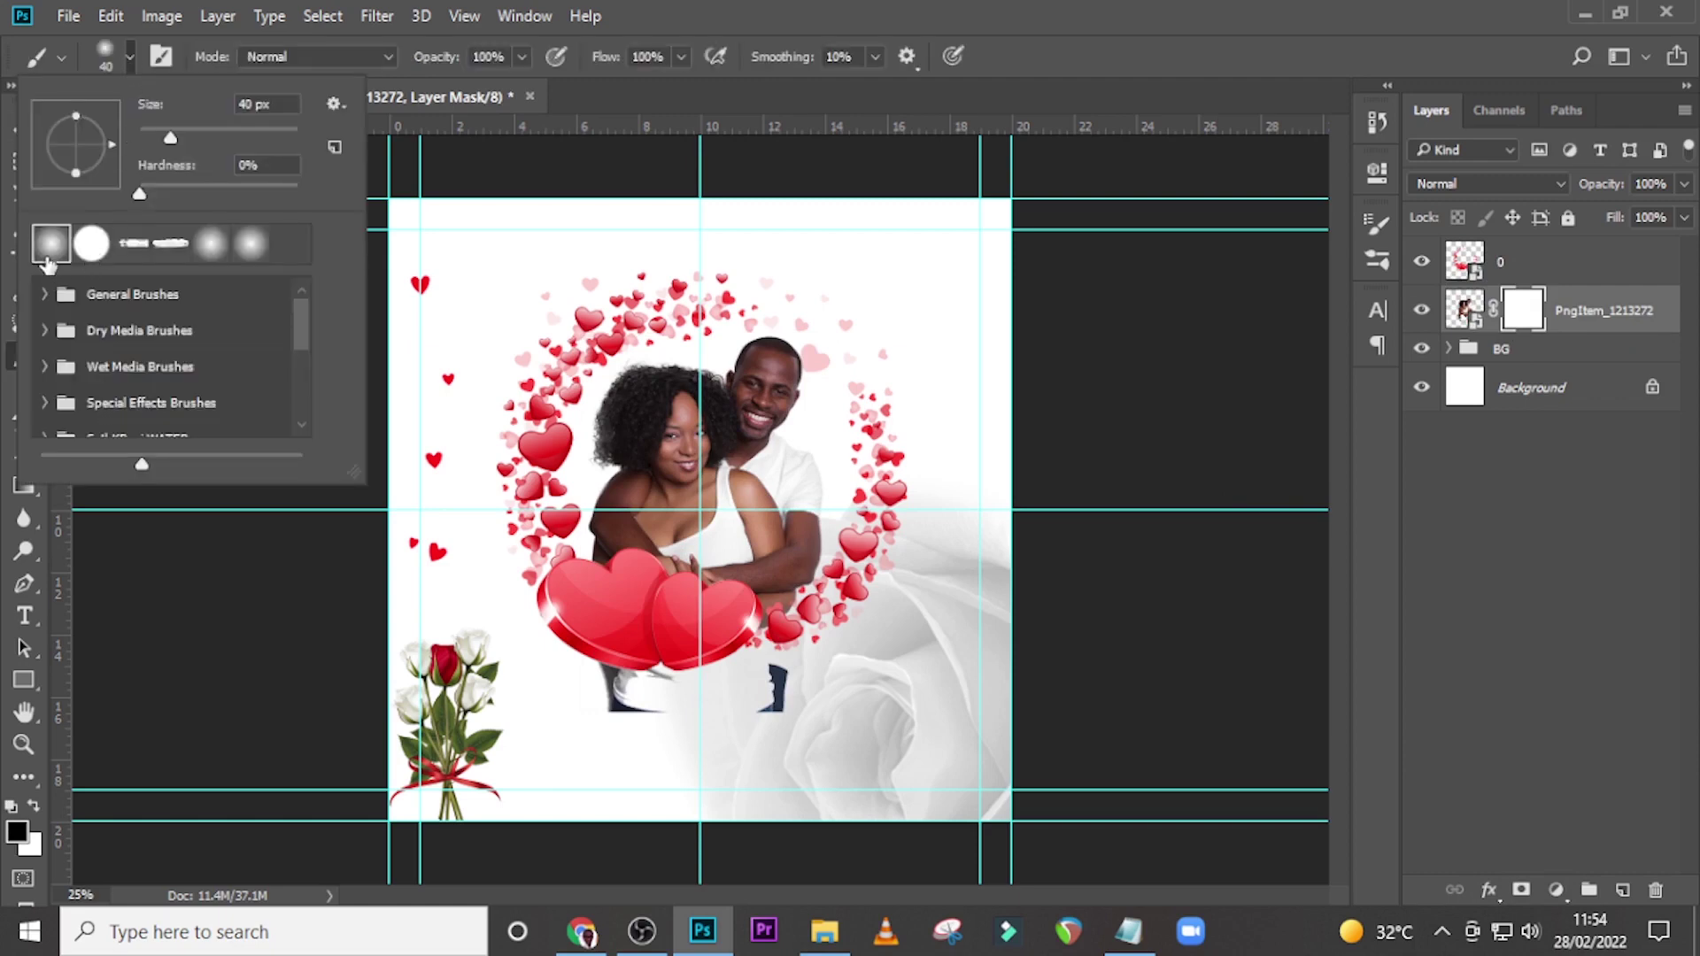
click(795, 28)
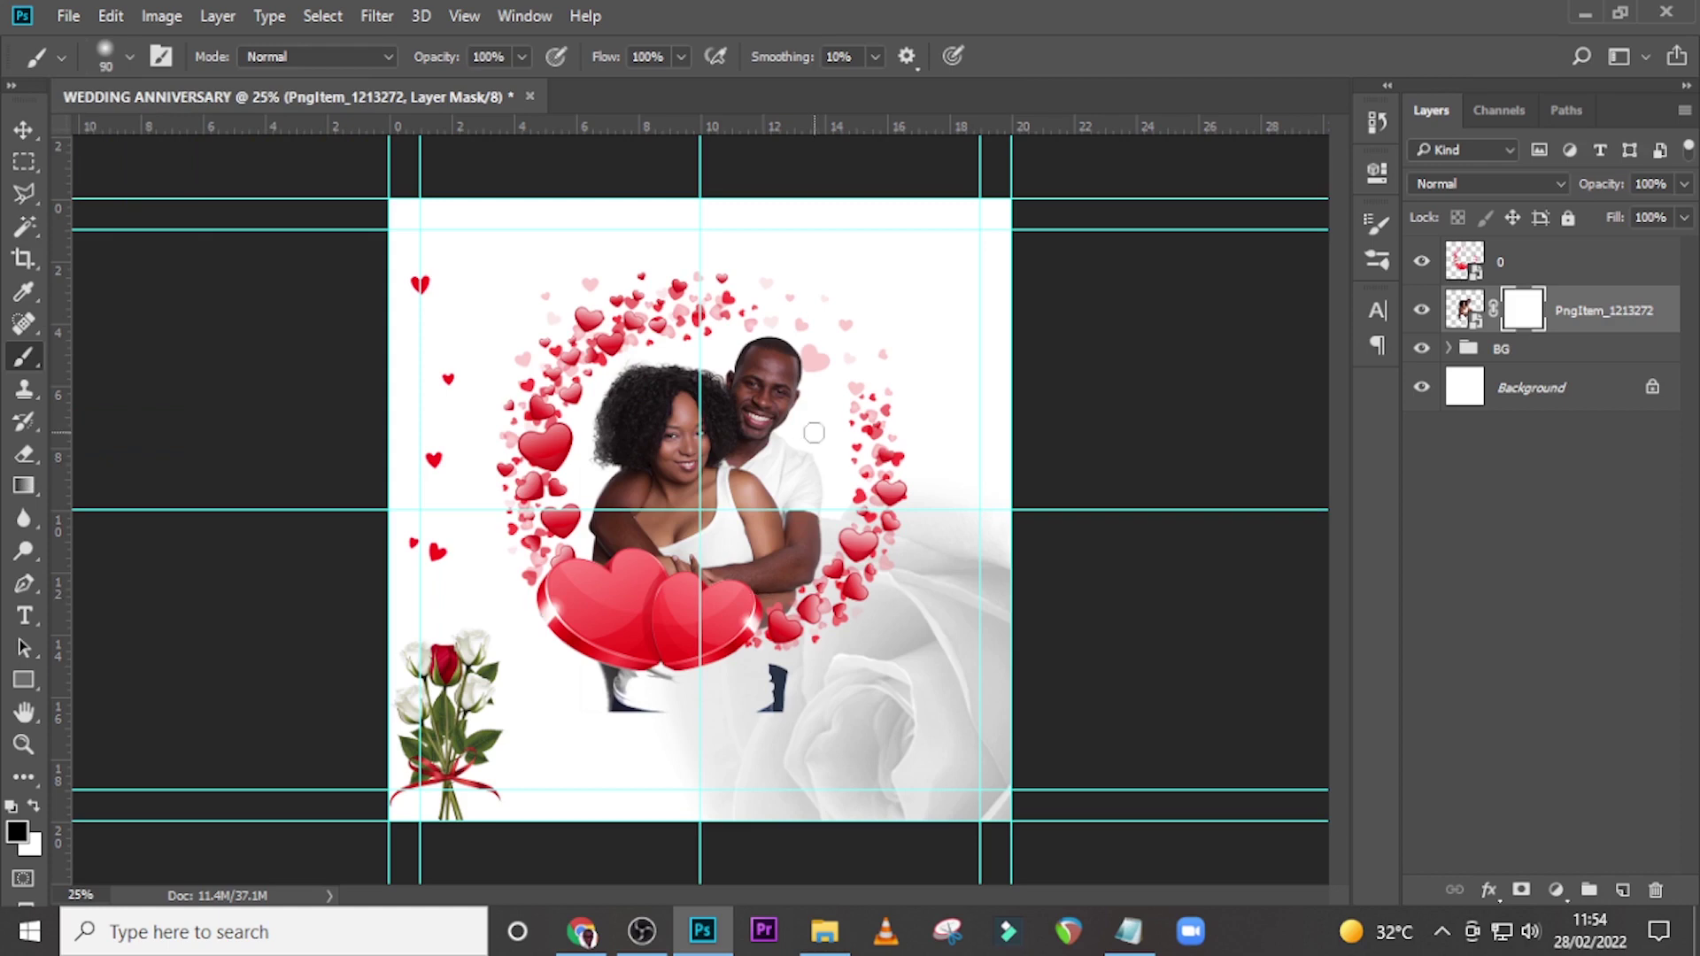
key(bracketright)
key(bracketright)
key(bracketright)
key(bracketright)
key(bracketright)
key(bracketright)
key(bracketright)
mouse_move(797, 677)
mouse_down()
mouse_move(609, 732)
mouse_move(736, 702)
mouse_move(607, 702)
mouse_up()
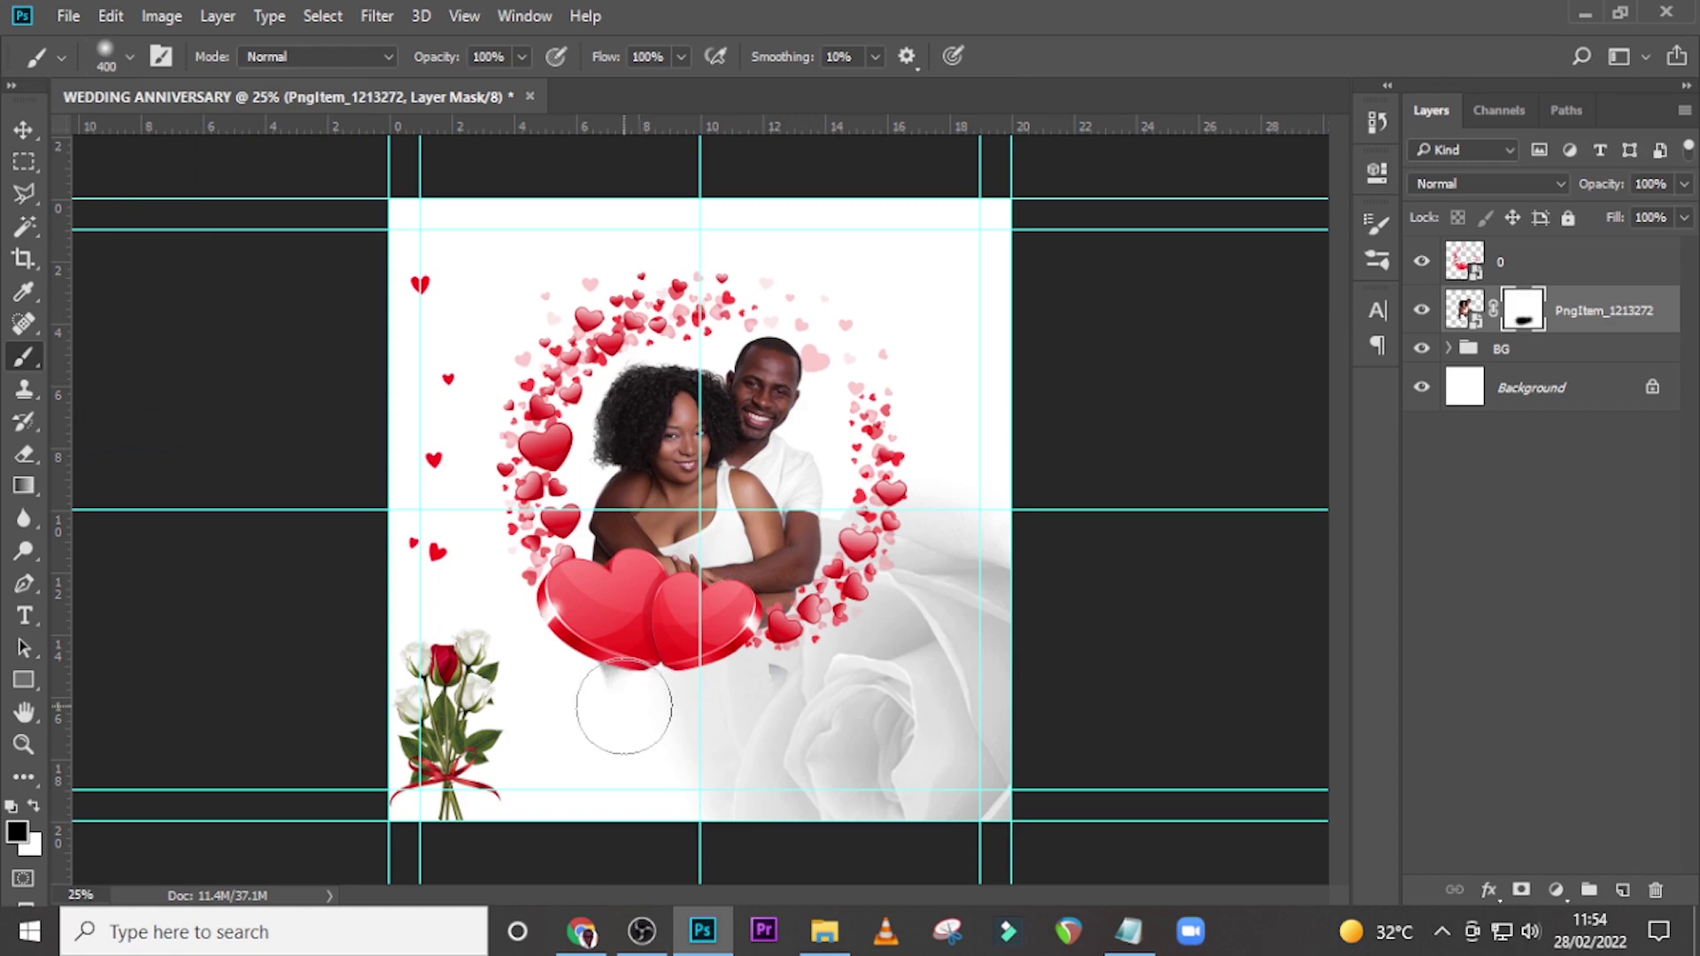
Step: Clean up the leftover traces along the hearts' lower edge on the couple's mask with a 175 px soft brush
key(bracketleft)
key(bracketleft)
key(bracketleft)
key(bracketleft)
mouse_move(814, 659)
mouse_down()
mouse_move(691, 711)
mouse_move(807, 668)
mouse_move(614, 696)
mouse_move(573, 675)
mouse_move(764, 648)
mouse_move(721, 678)
mouse_move(739, 641)
mouse_up()
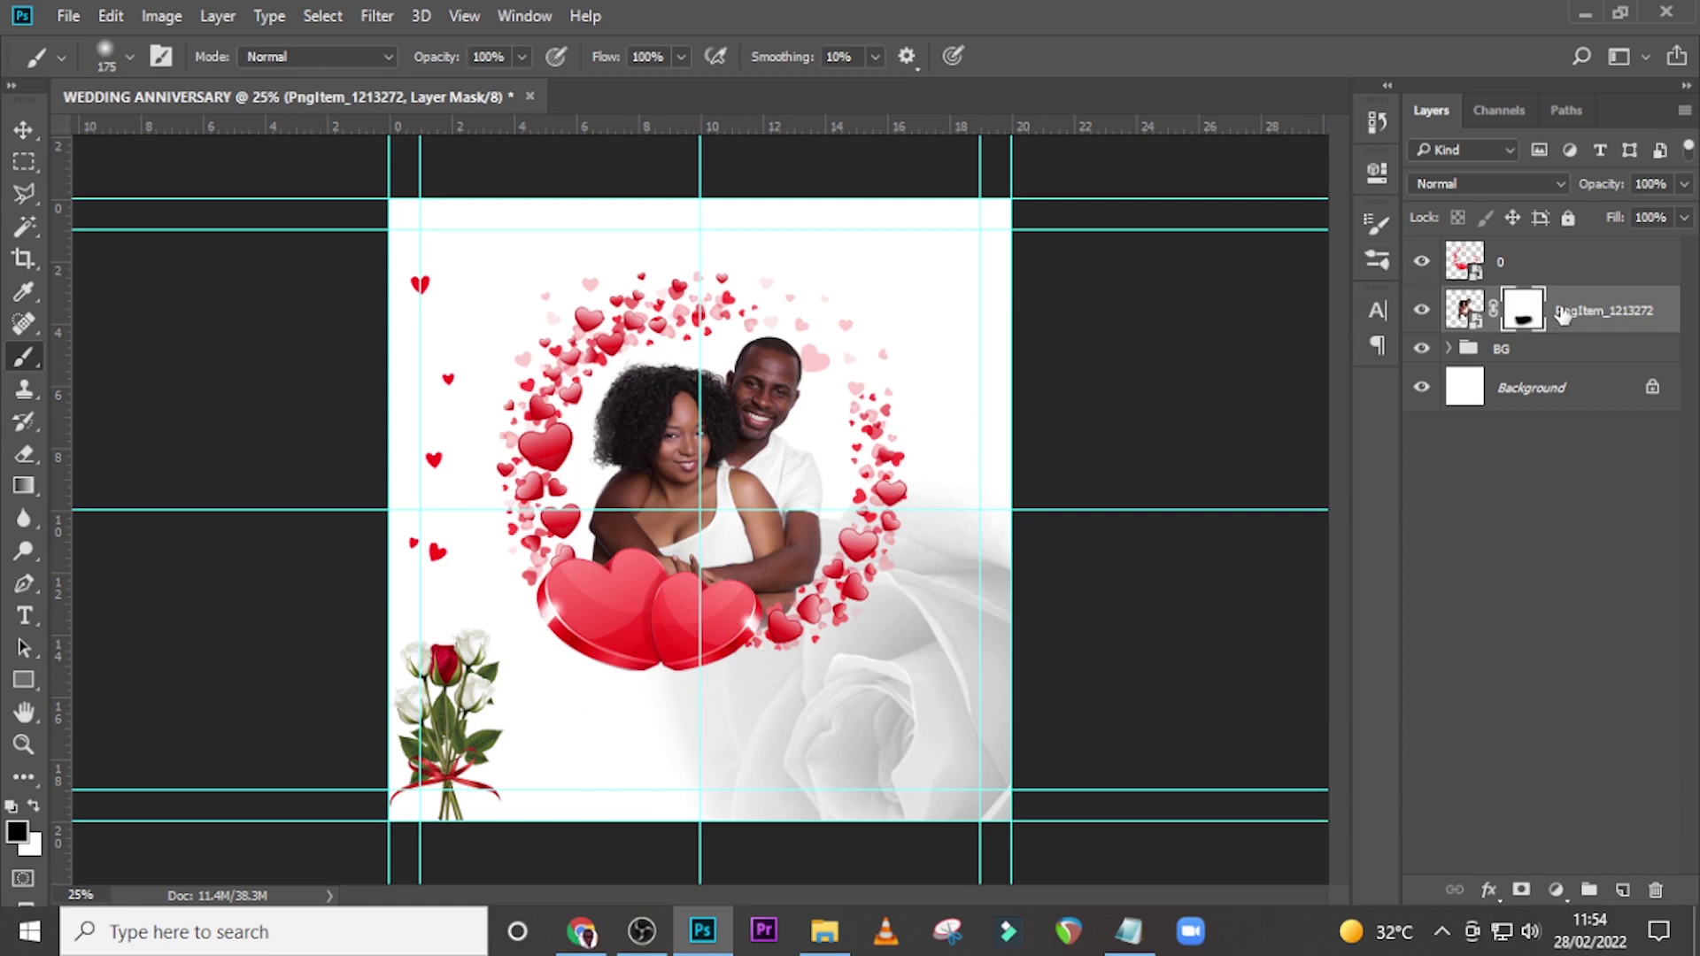
Step: Nudge the couple photo slightly to the left within the heart wreath
key(ctrl+2)
key(ctrl+t)
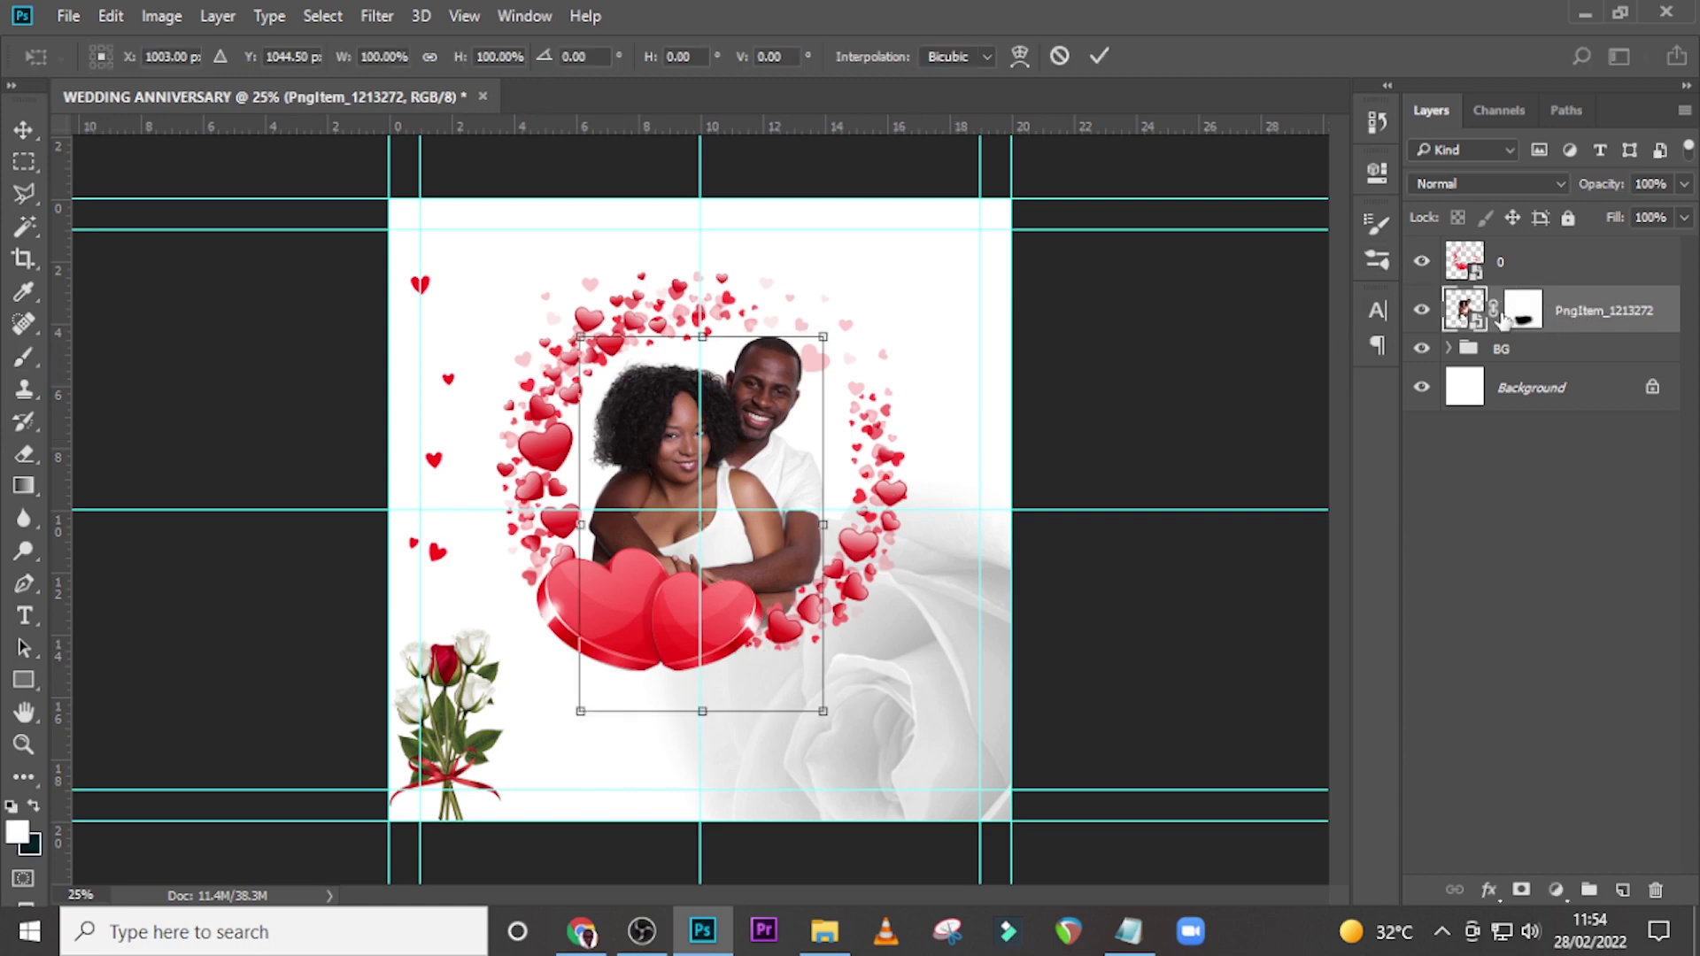
key(Left)
key(Left)
key(Left)
key(Left)
key(Left)
key(Left)
key(Left)
key(Left)
key(Left)
key(Left)
key(Left)
key(Left)
key(Left)
key(Left)
key(Left)
key(Left)
key(Left)
key(Left)
key(Left)
key(Left)
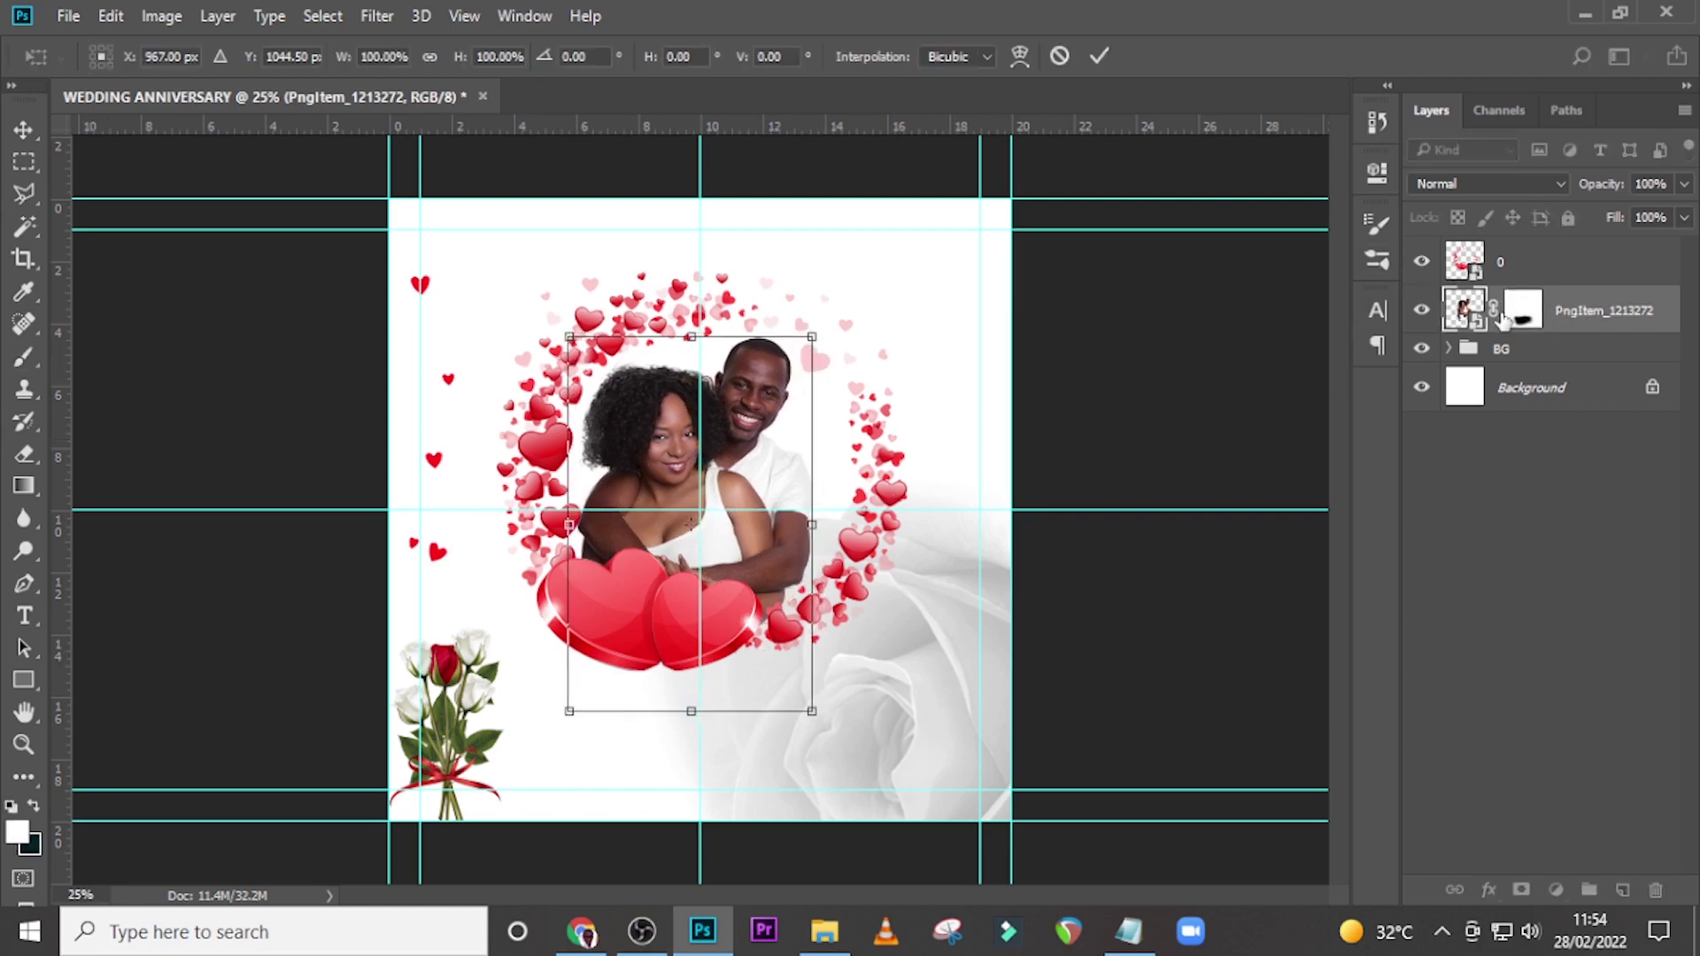
key(Left)
key(Left)
key(Left)
key(Left)
key(Left)
key(b)
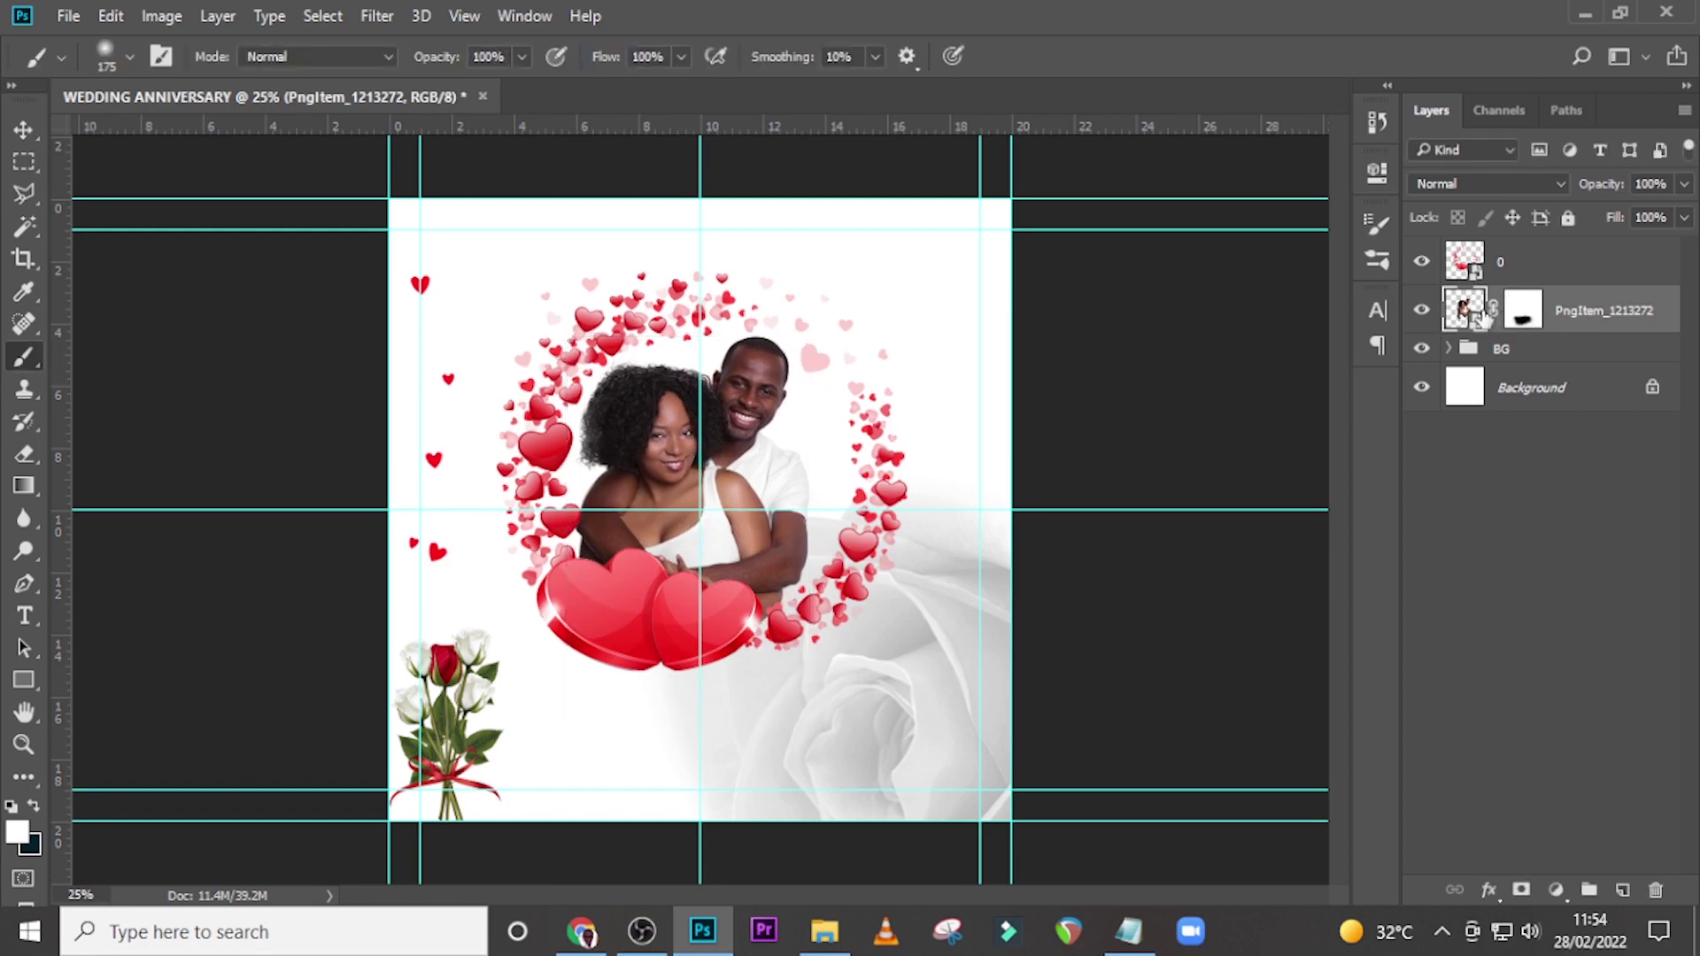
Step: Convert the masked couple layer to a smart object and group it with the heart wreath under the name PHOTO
right_click(1605, 311)
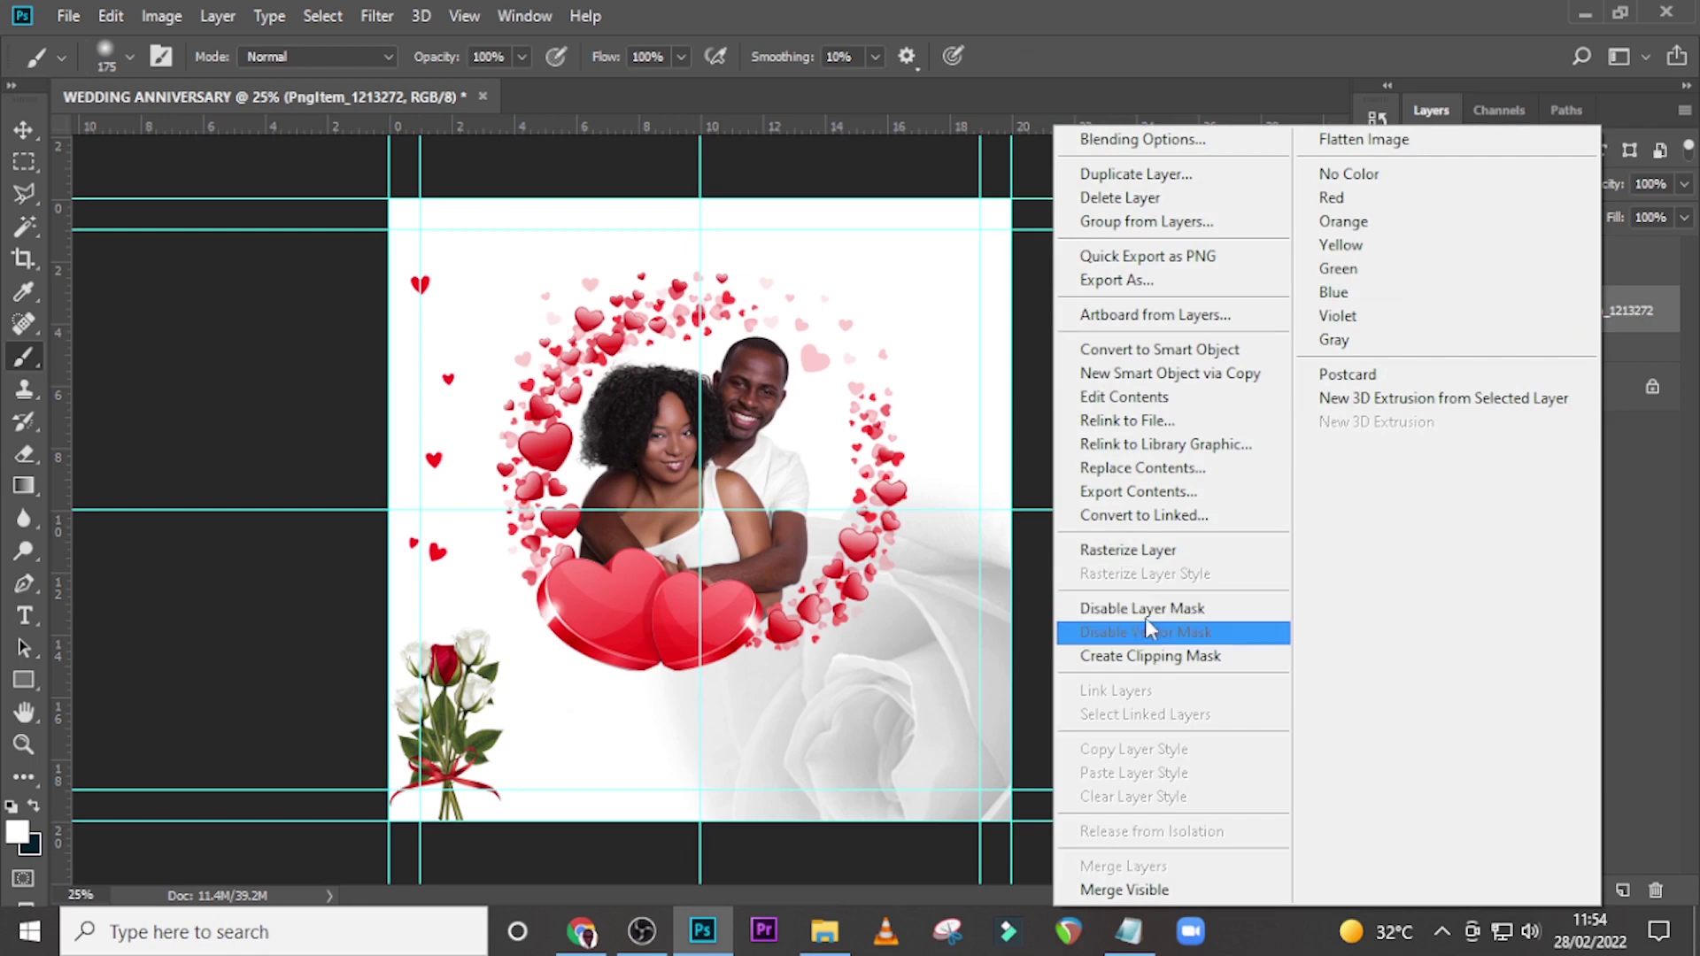
click(1160, 350)
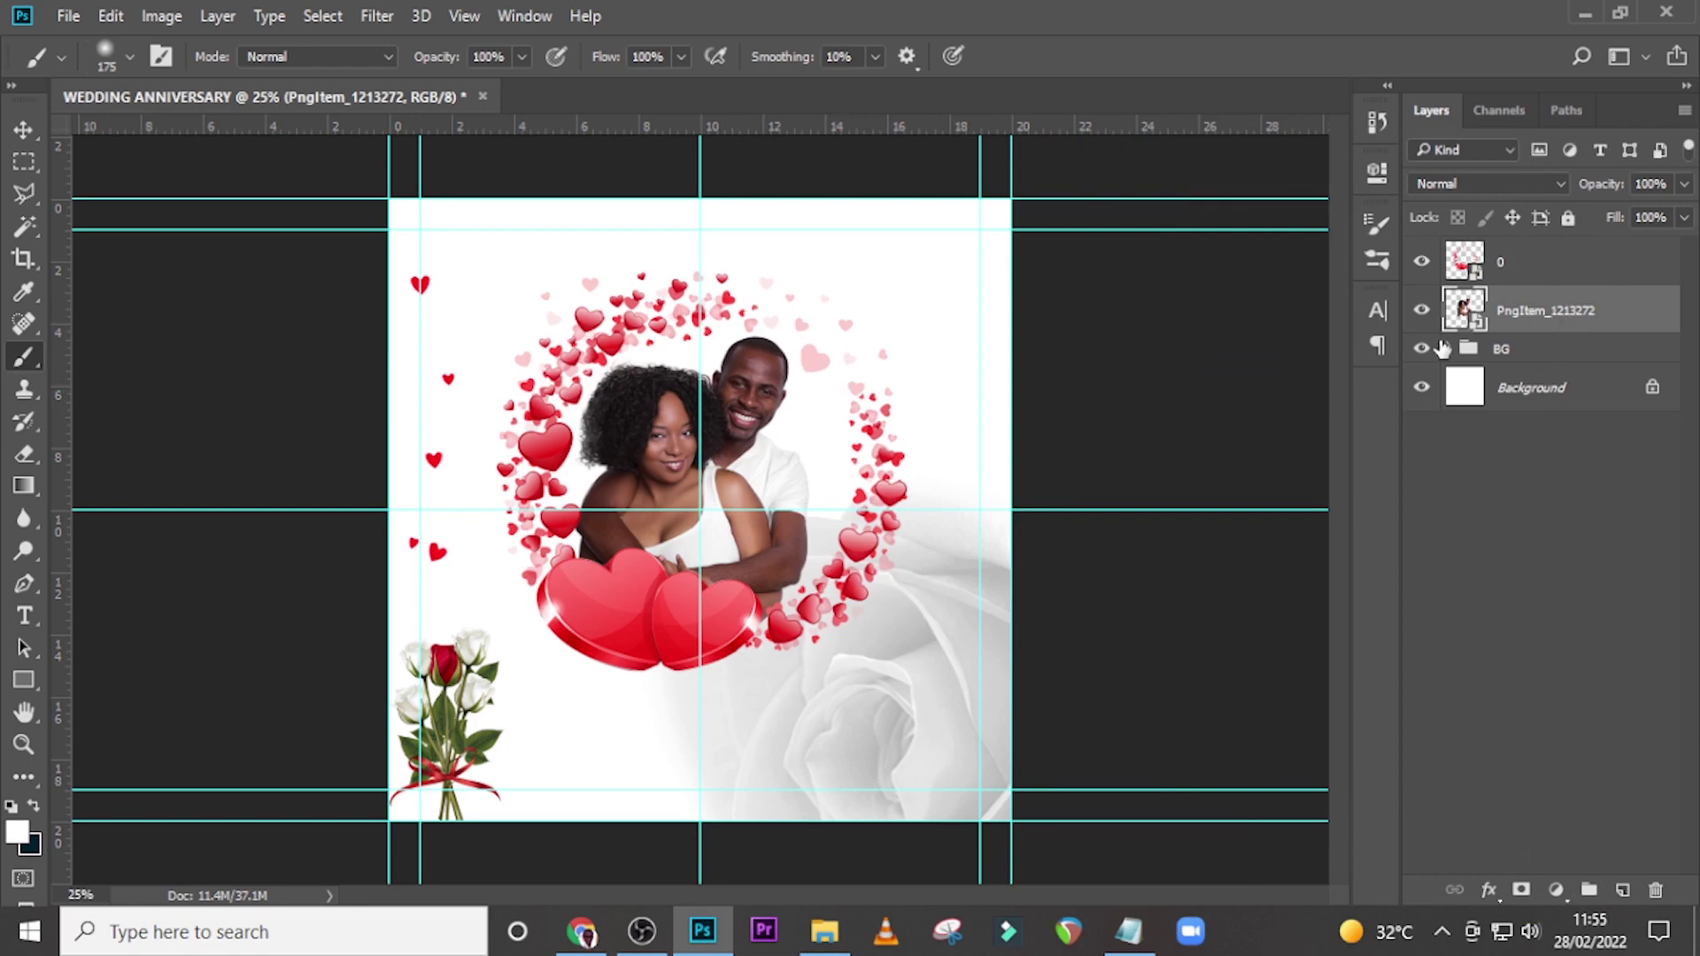
shift+click(1524, 267)
key(ctrl+g)
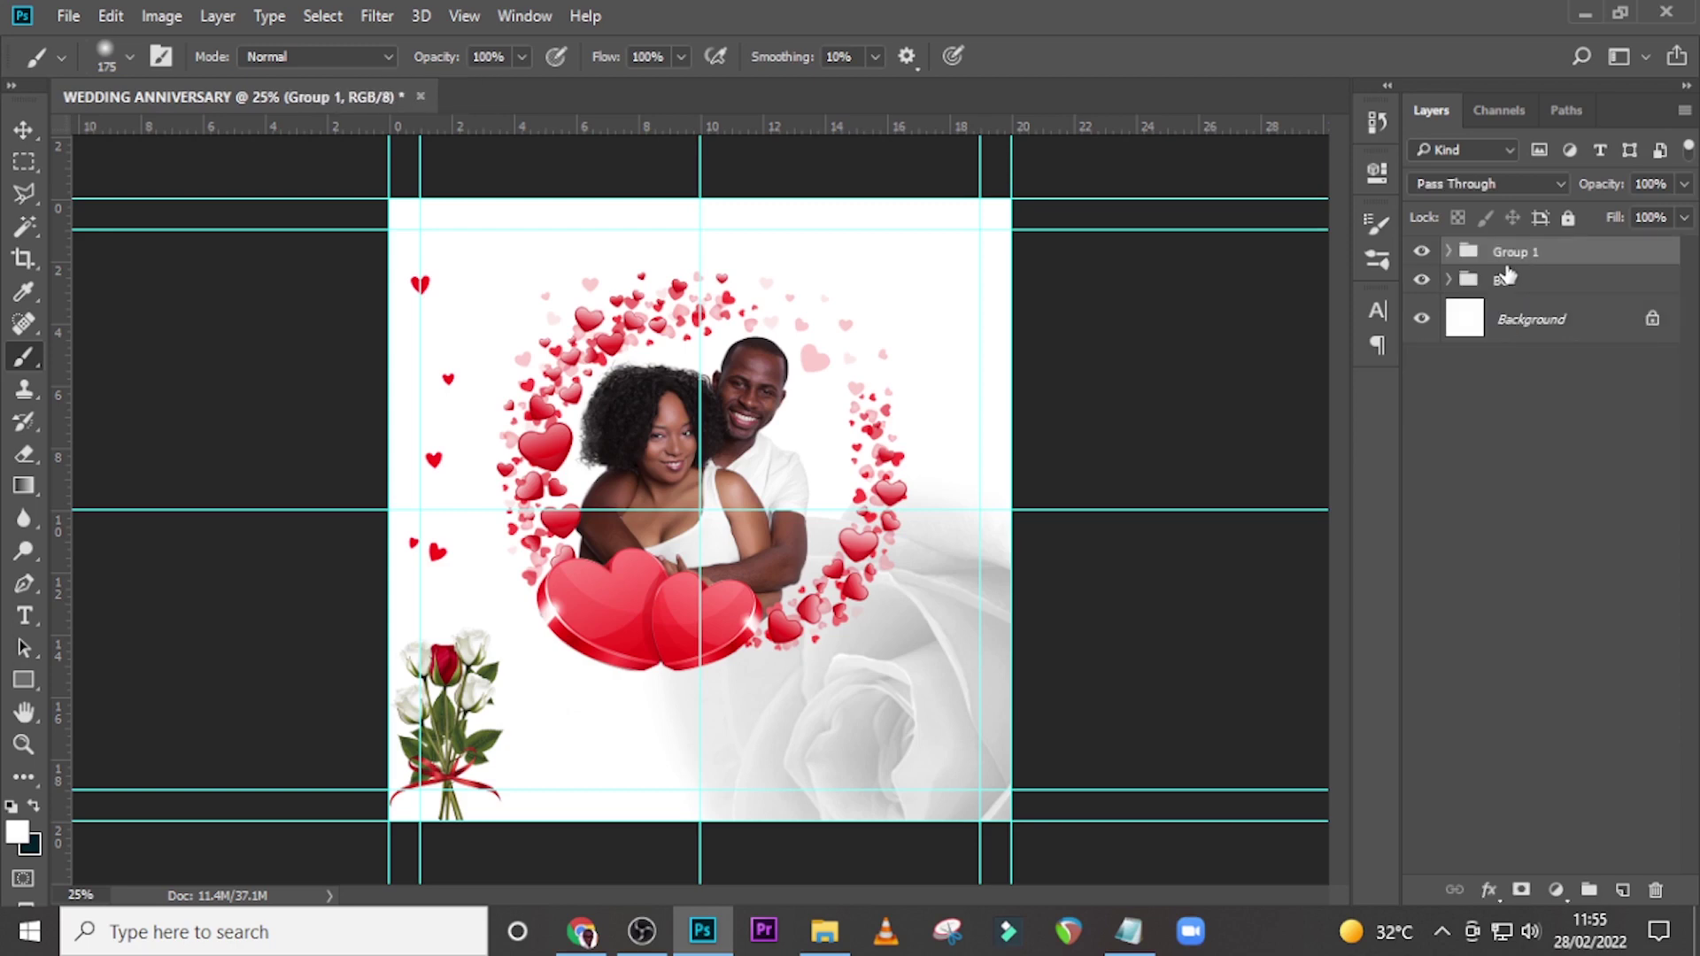
double_click(1515, 253)
text(PHOTO)
key(Return)
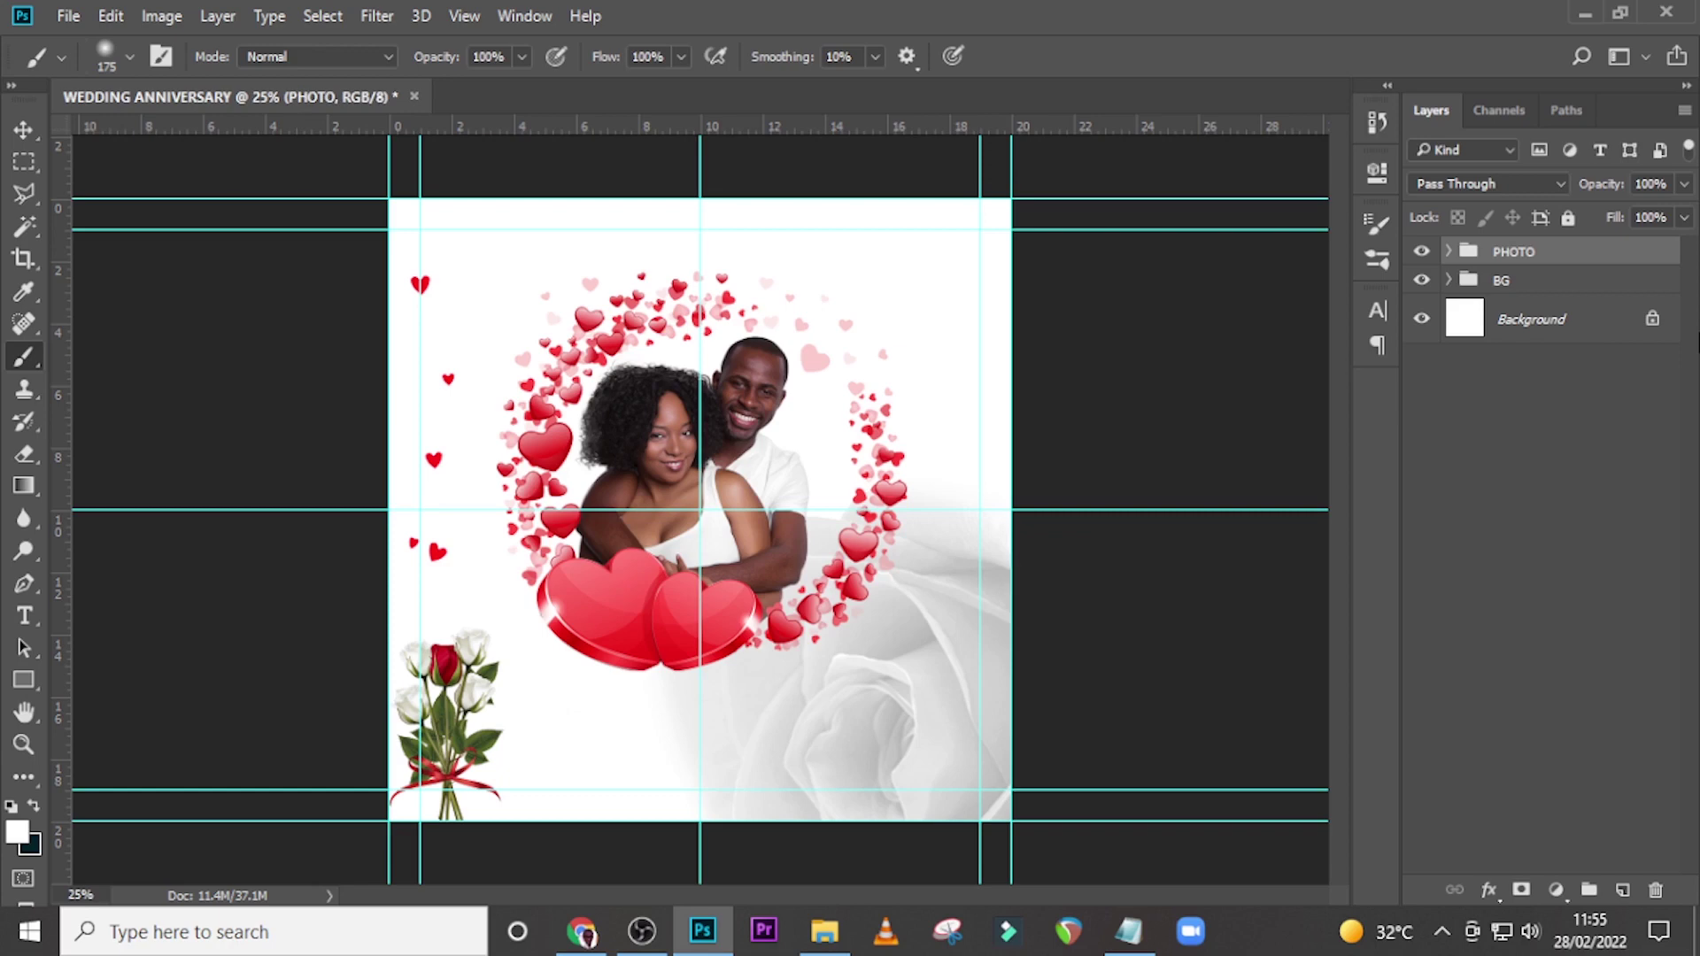
Step: Add a Gradient Map adjustment layer above the PHOTO group using the Black, White preset
key(ctrl+shift+alt+g)
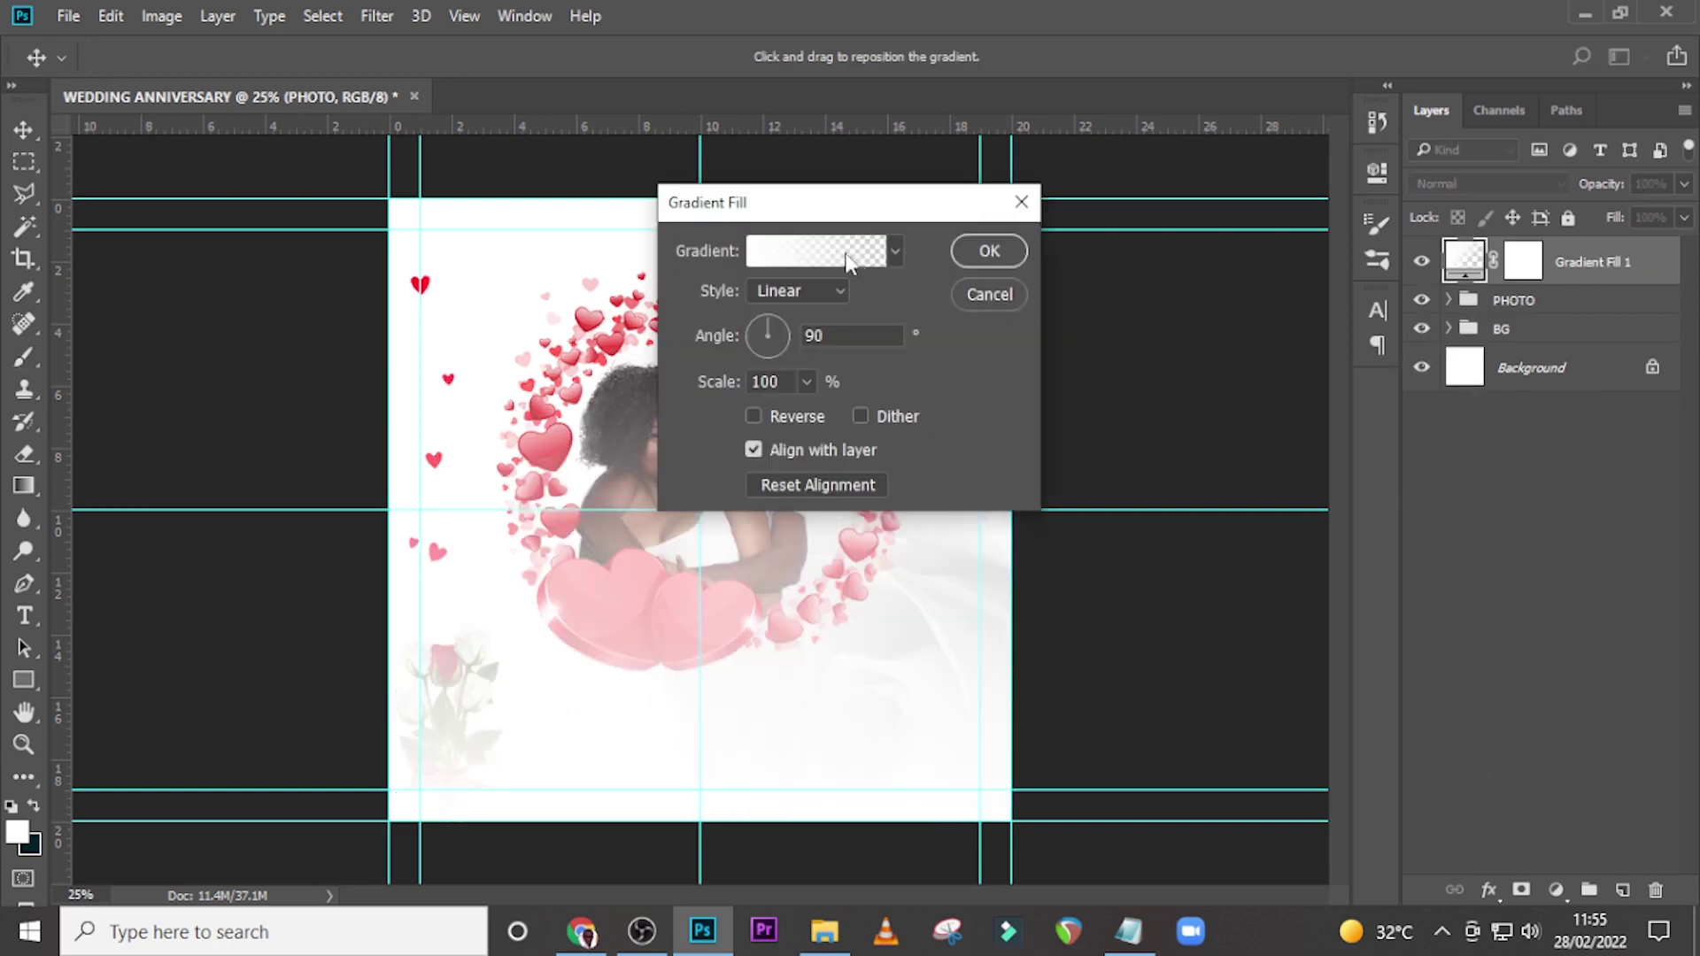
key(Escape)
click(1555, 889)
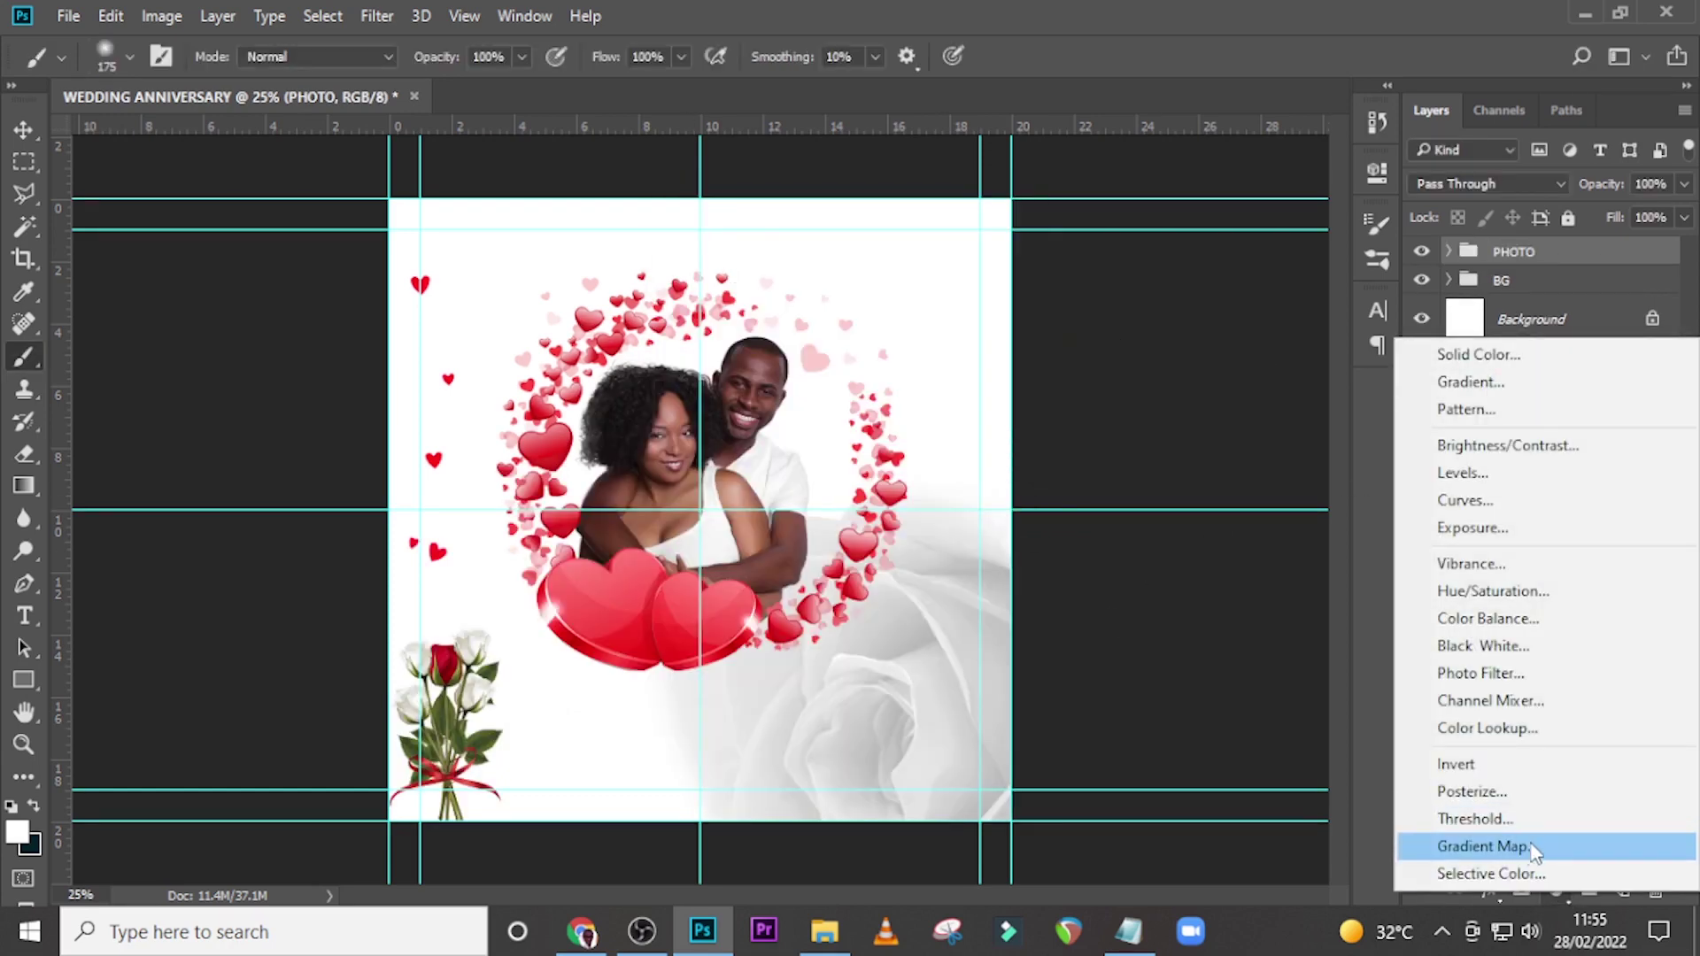
click(1526, 847)
click(1112, 251)
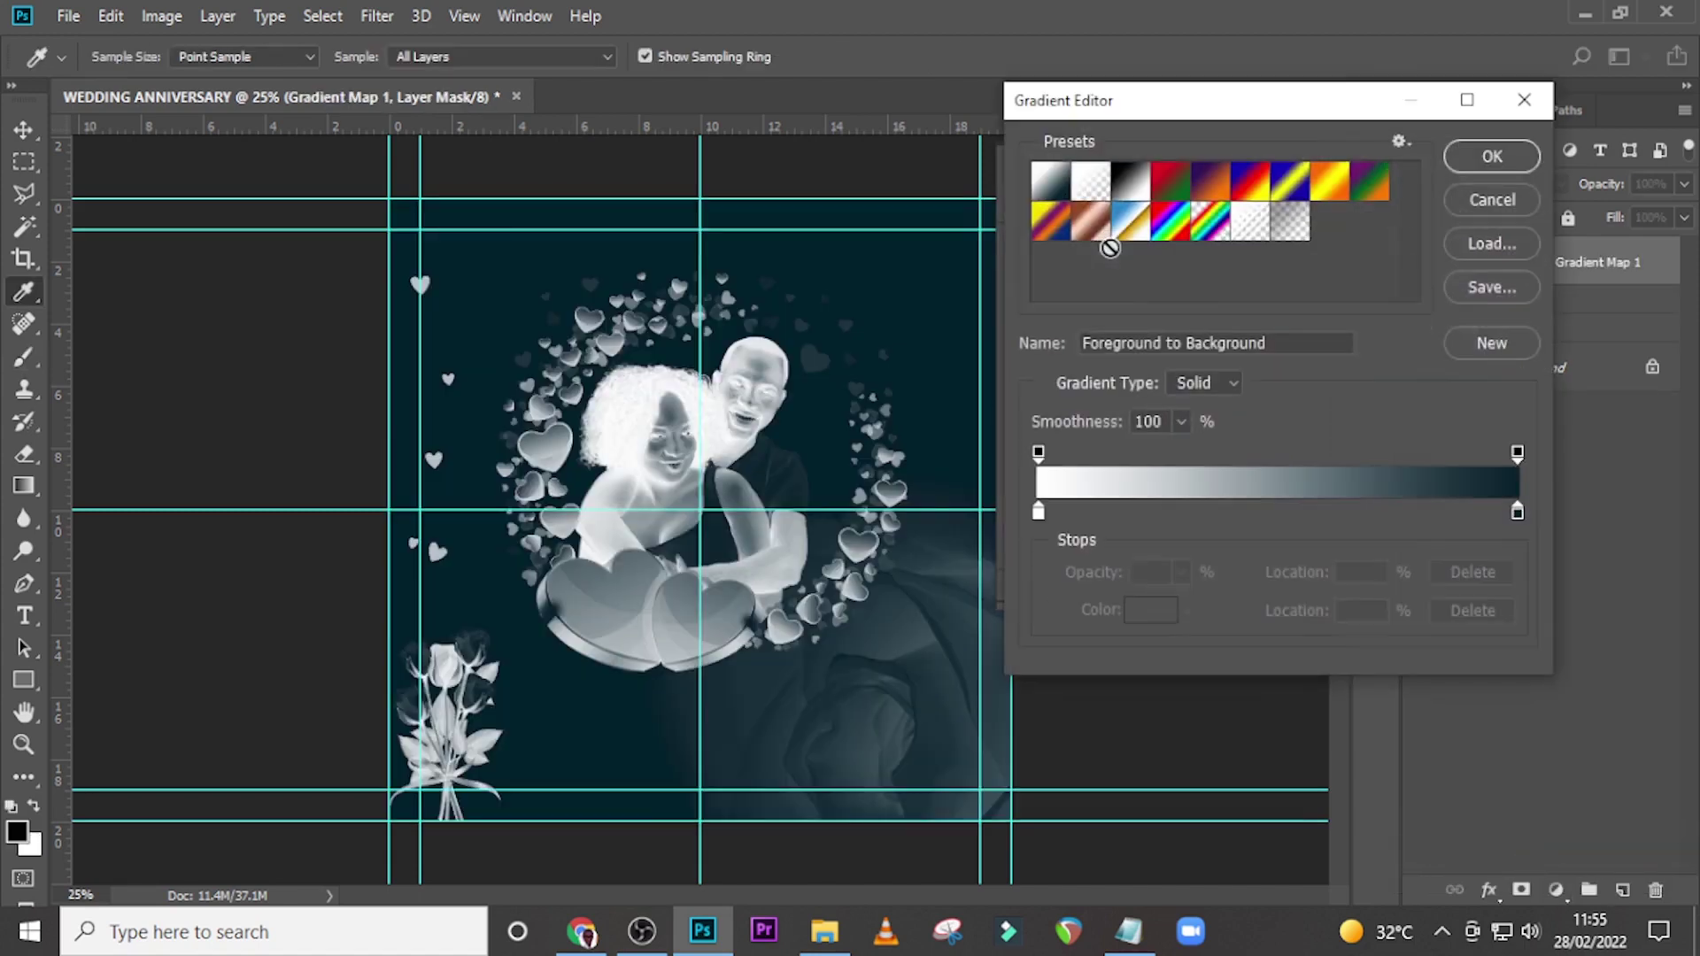
click(1129, 184)
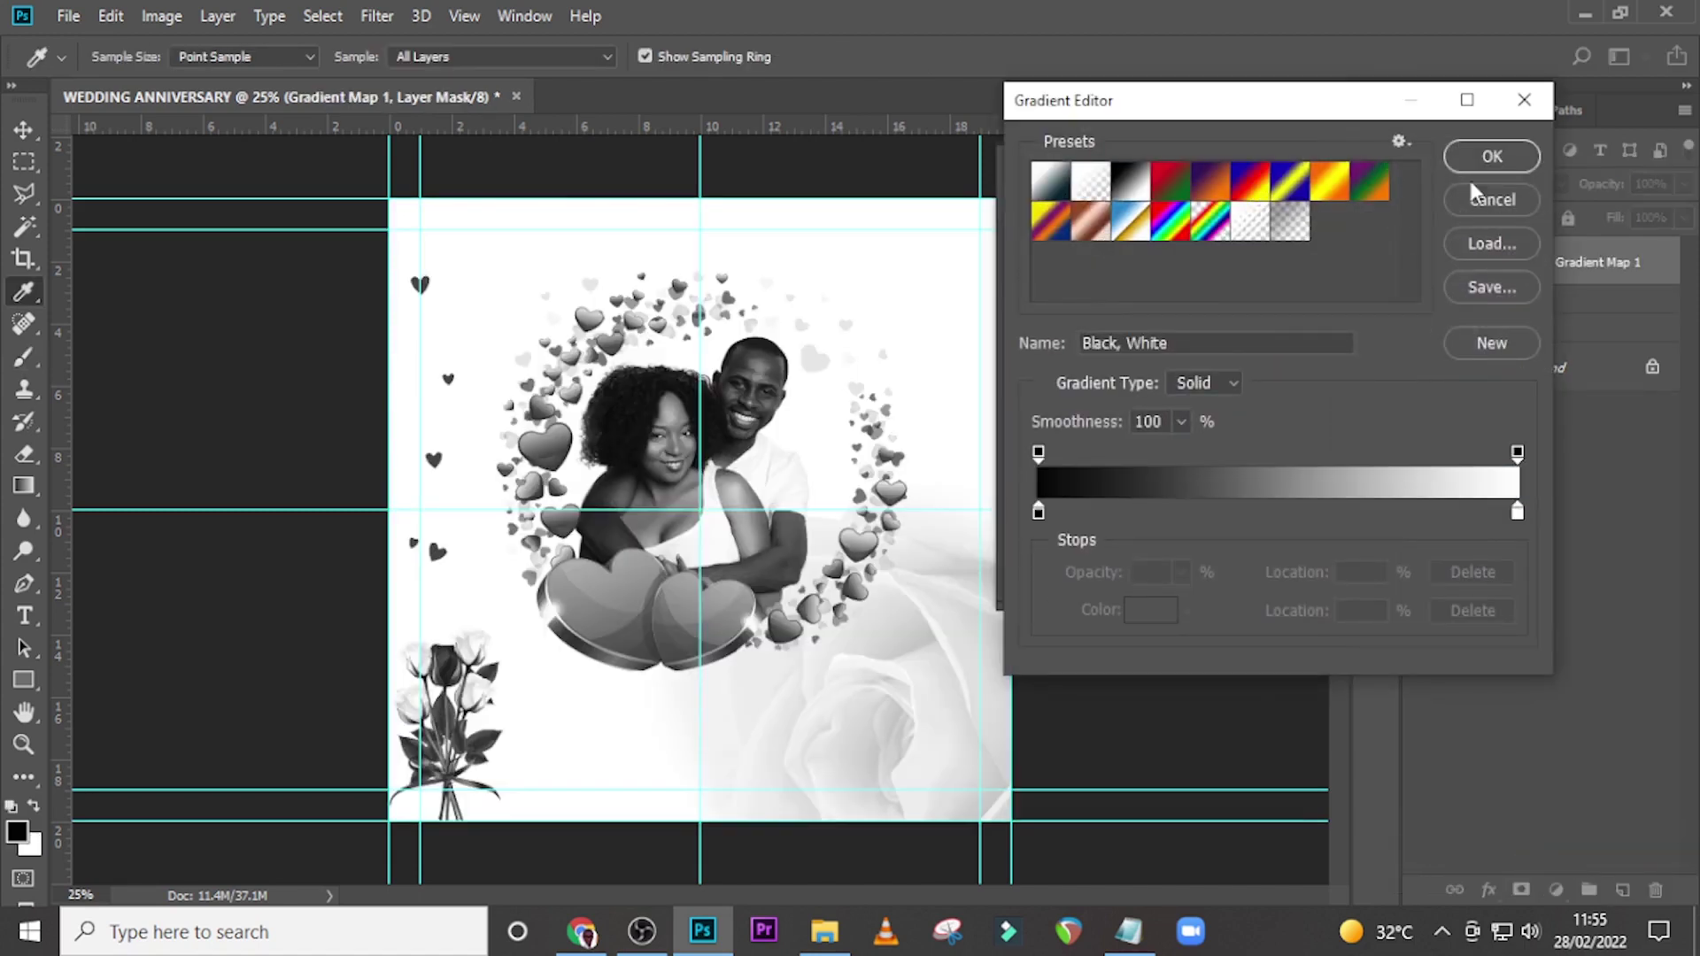
click(1493, 159)
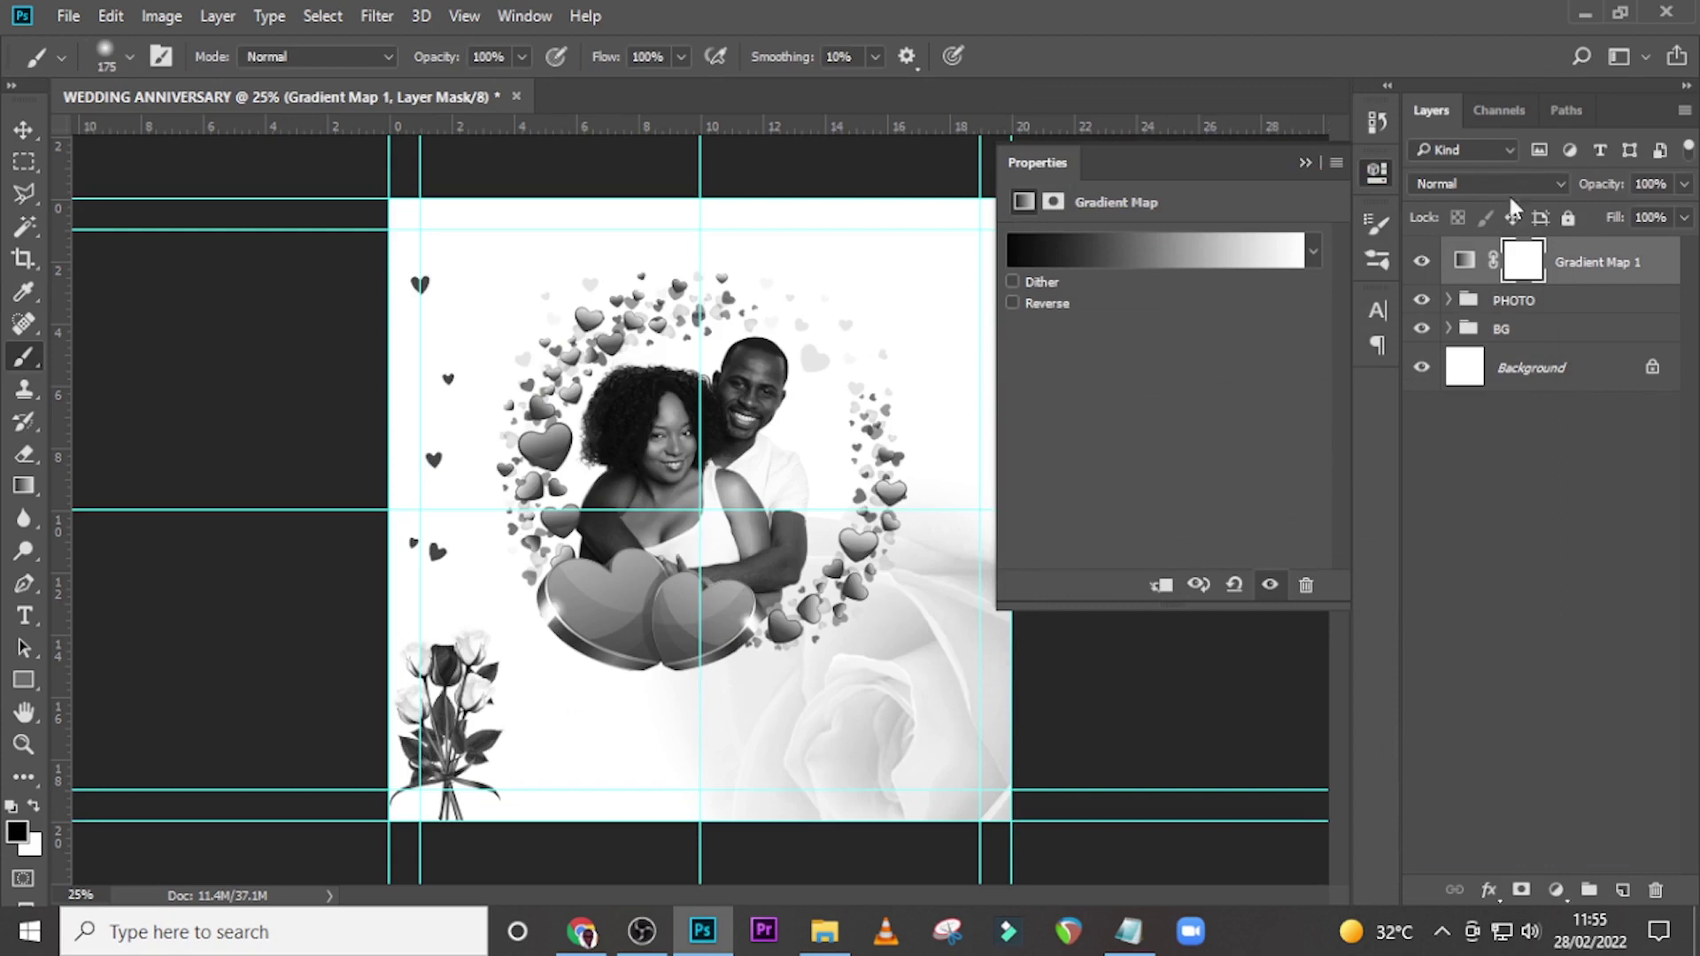
Step: Set the gradient map layer to Soft Light at 40% opacity and compare the image with and without it
click(1505, 184)
click(1417, 455)
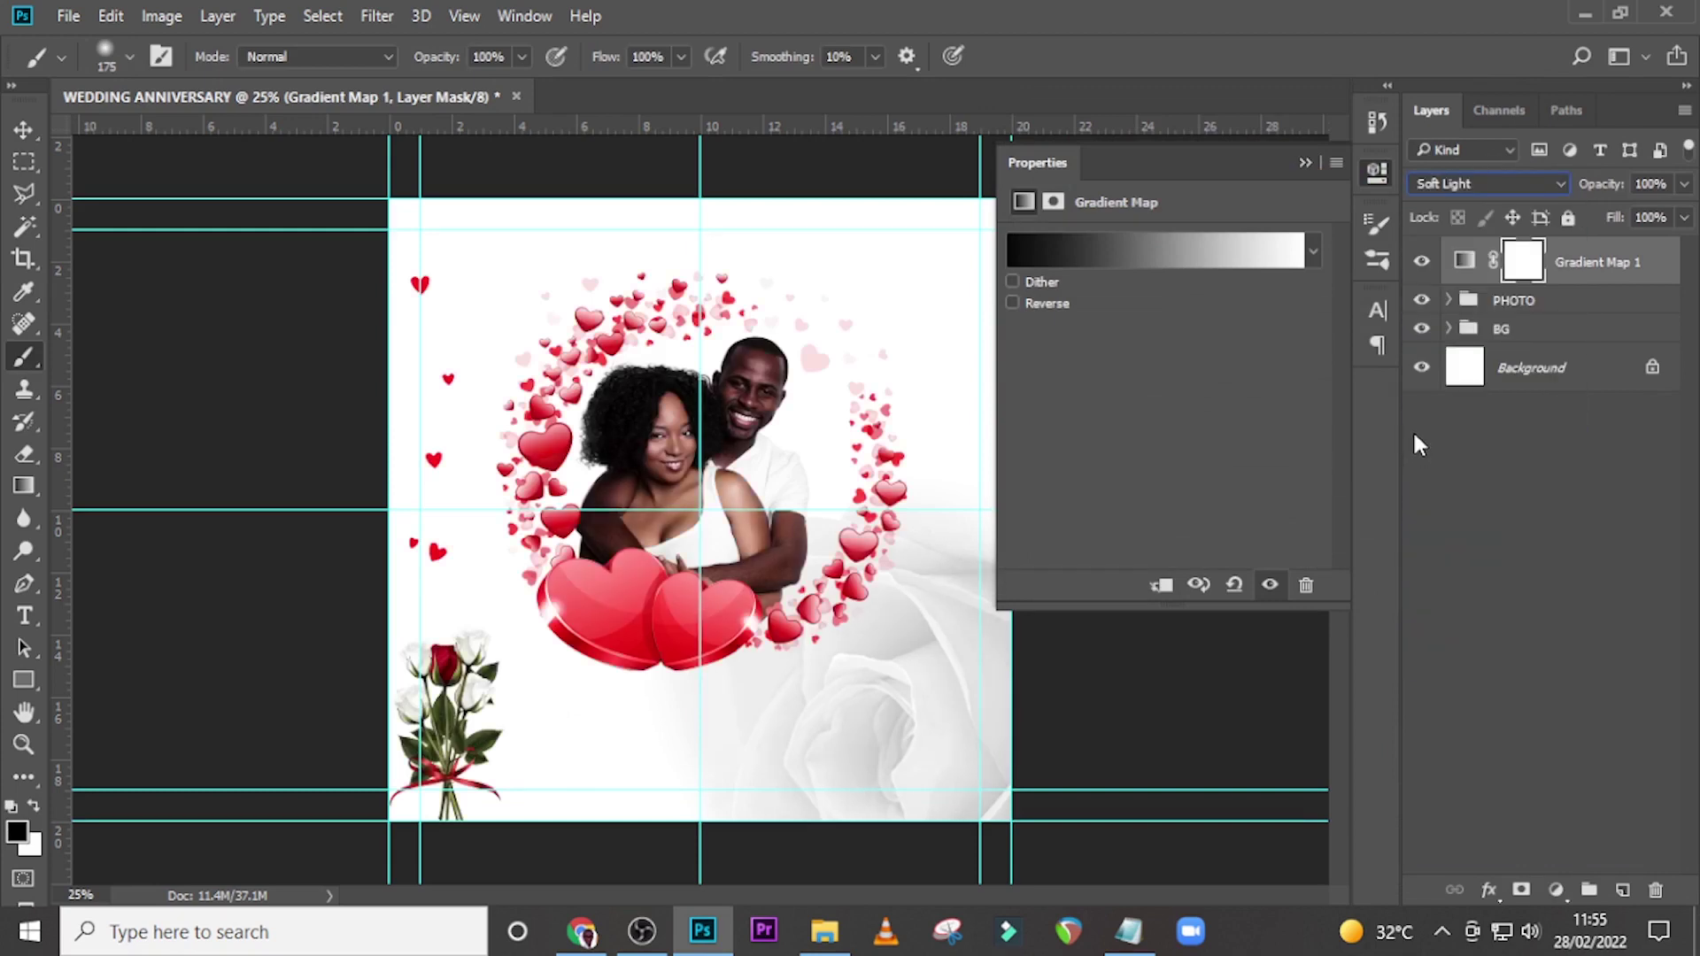
drag(1633, 184, 1678, 174)
text(40)
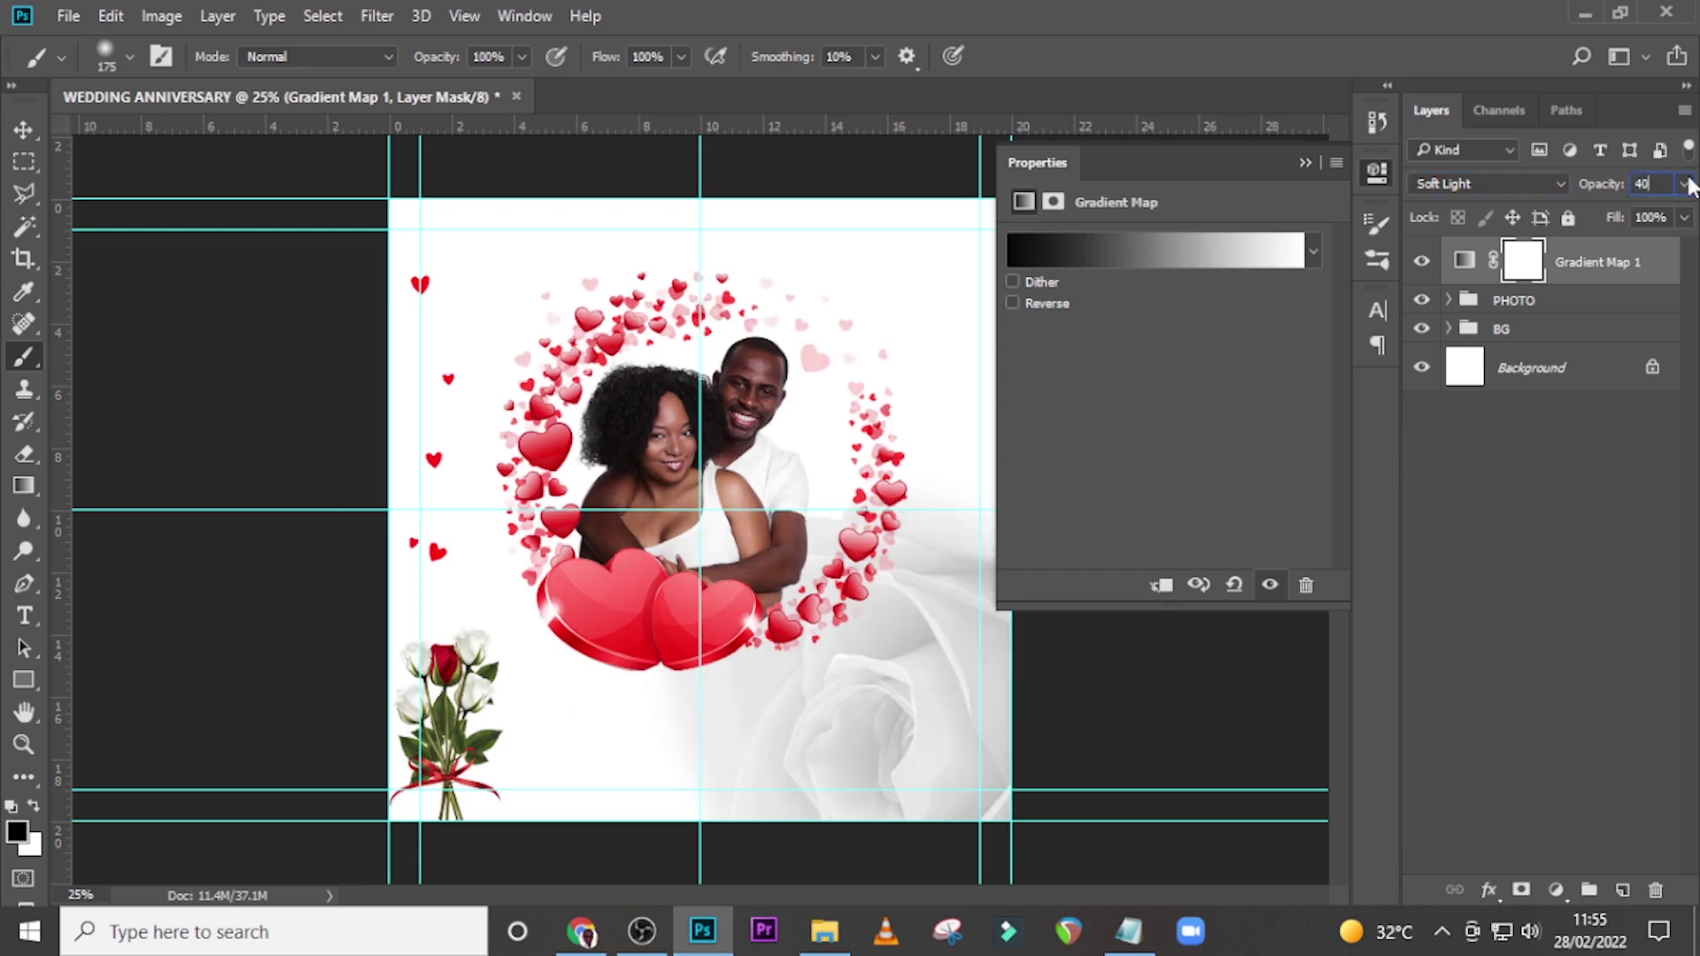
click(1305, 163)
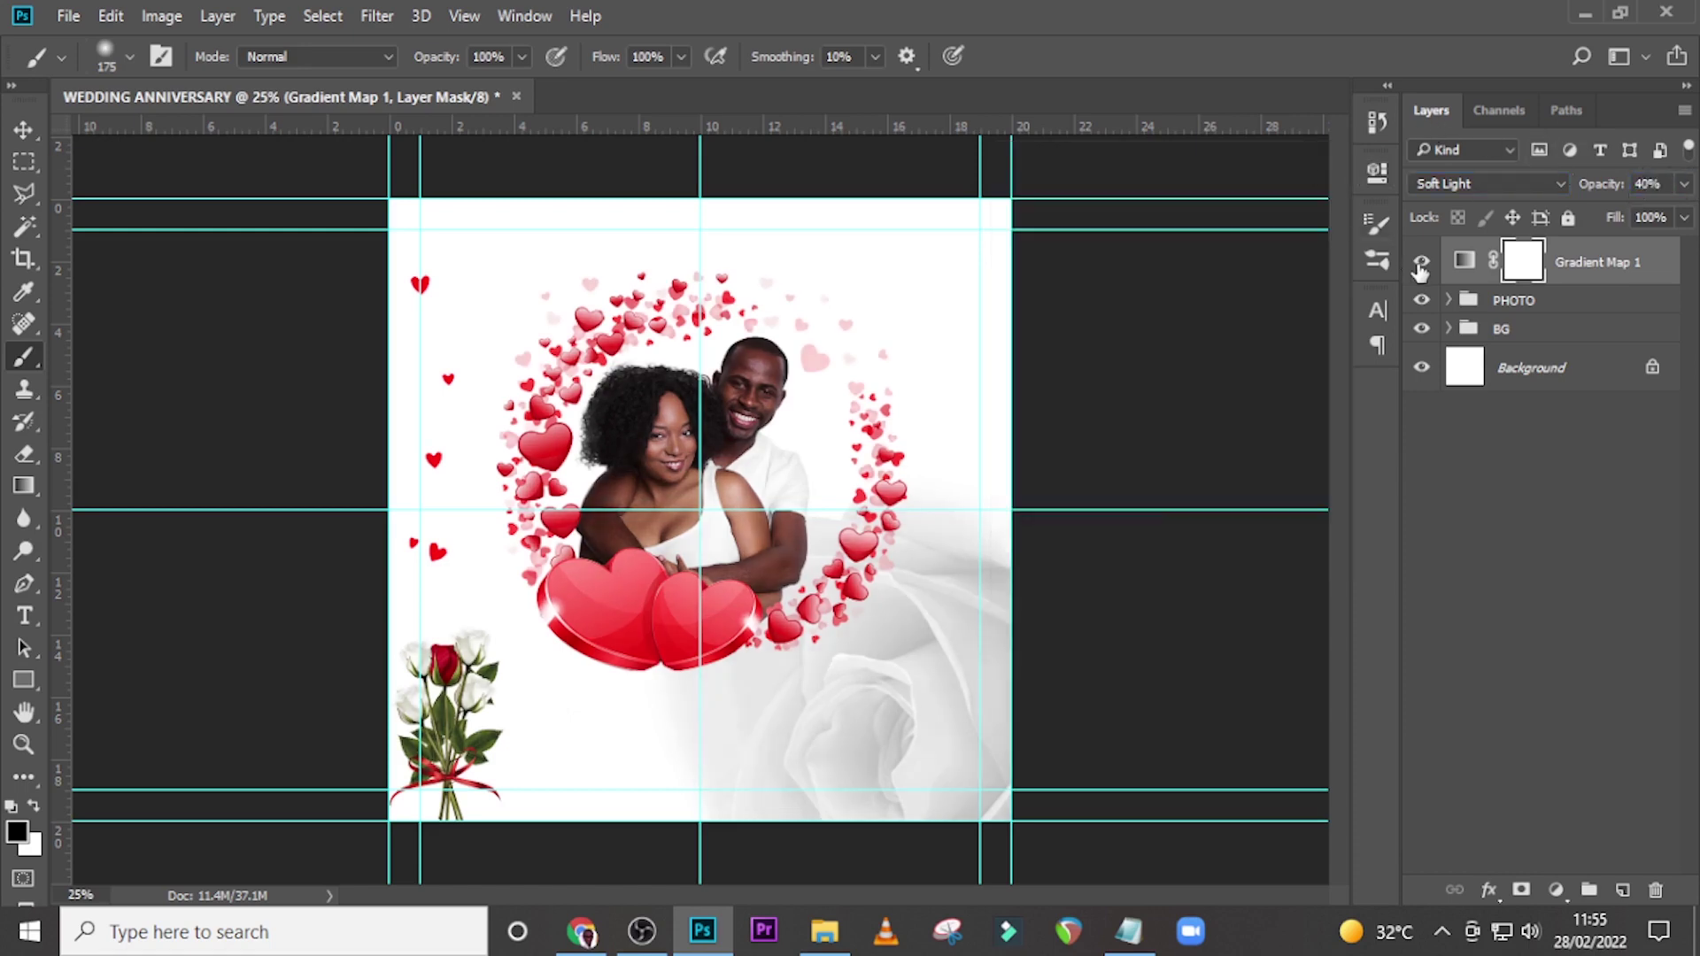
click(1420, 262)
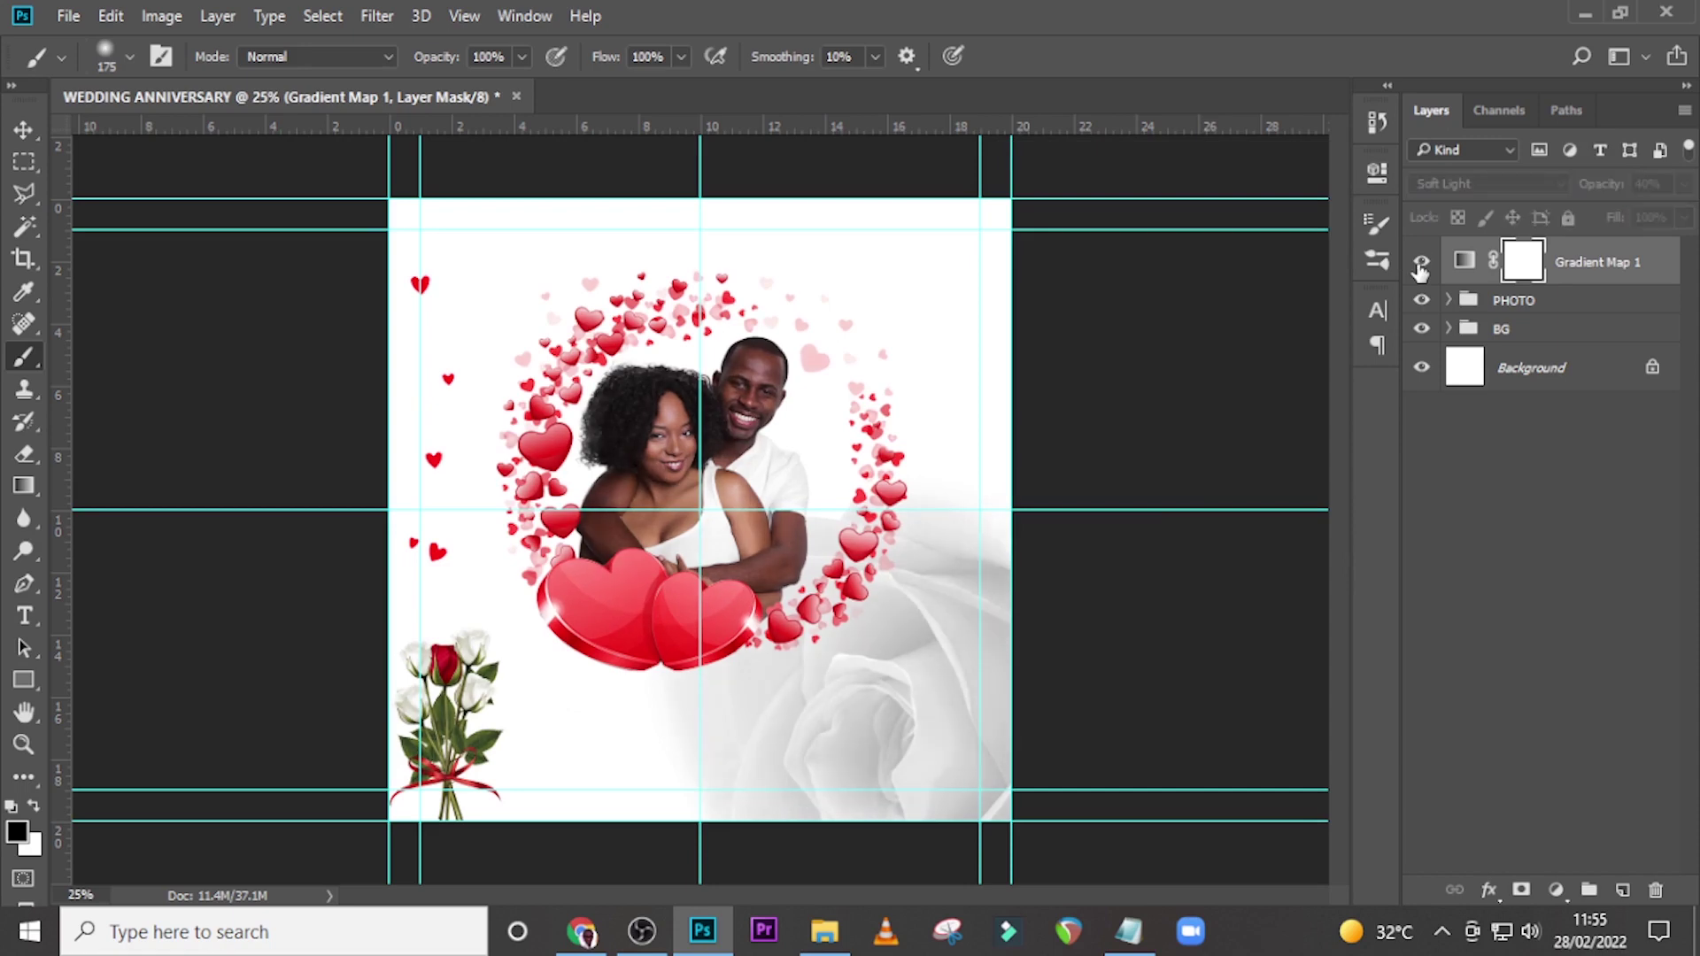
Step: Add a KINGDOM CHAPEL text layer above the PHOTO group, centred over the heart wreath, copying the wording from U93.txt in Notepad
click(1513, 302)
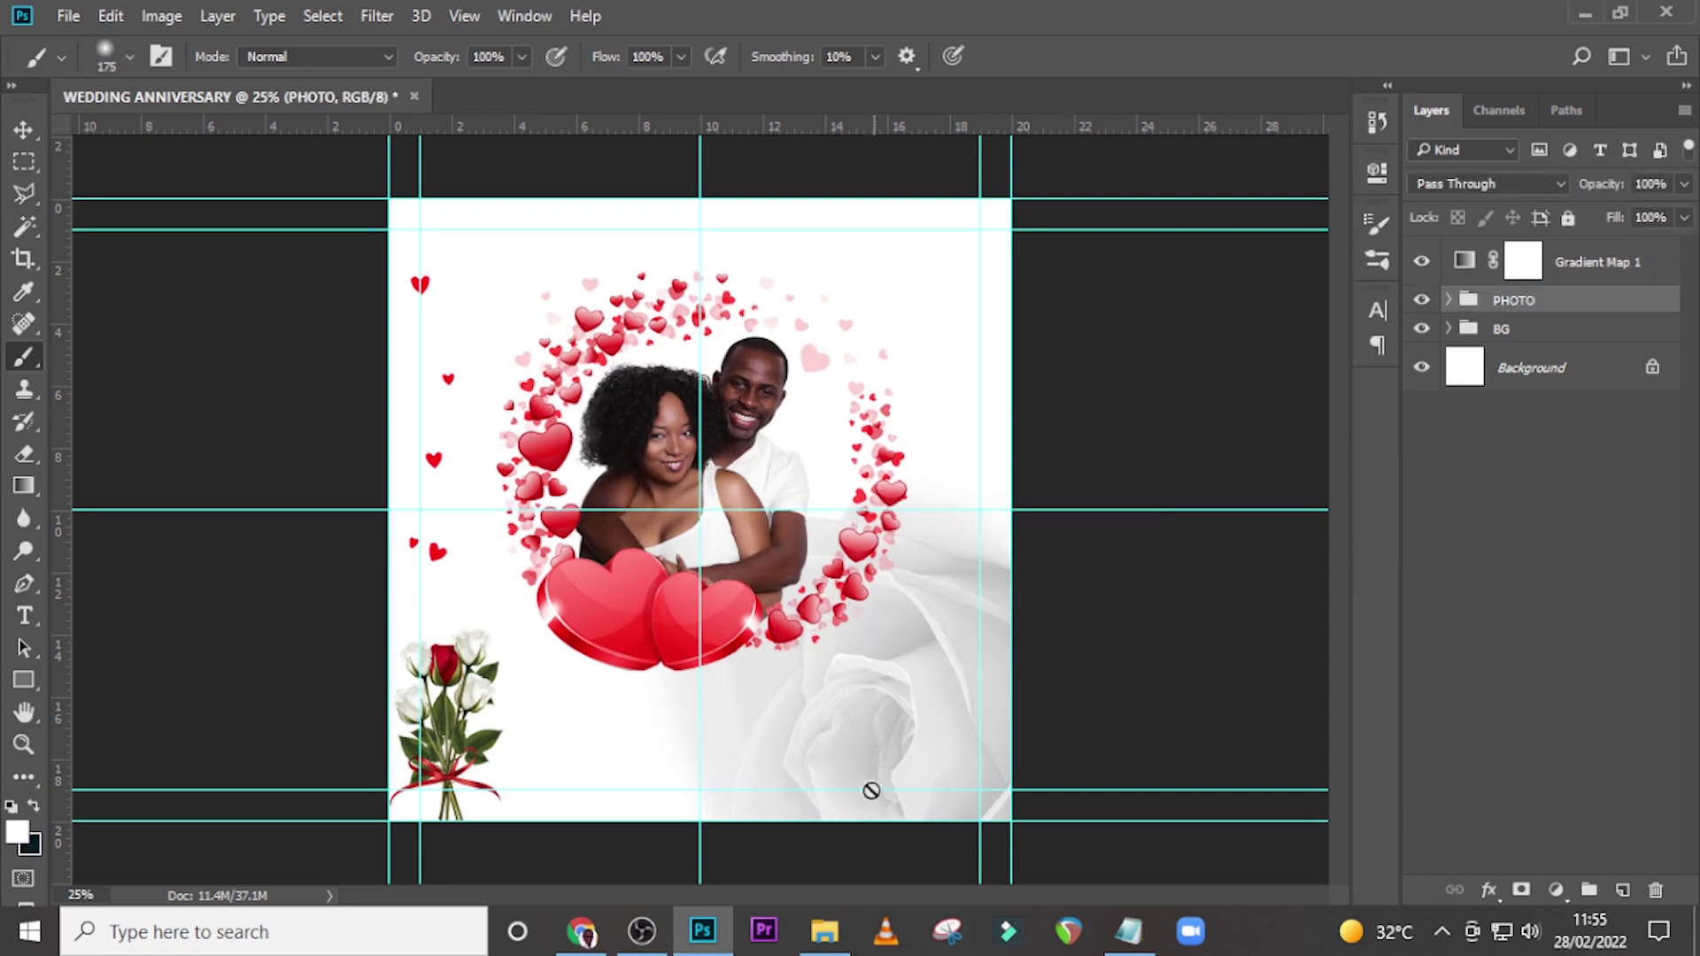
key(t)
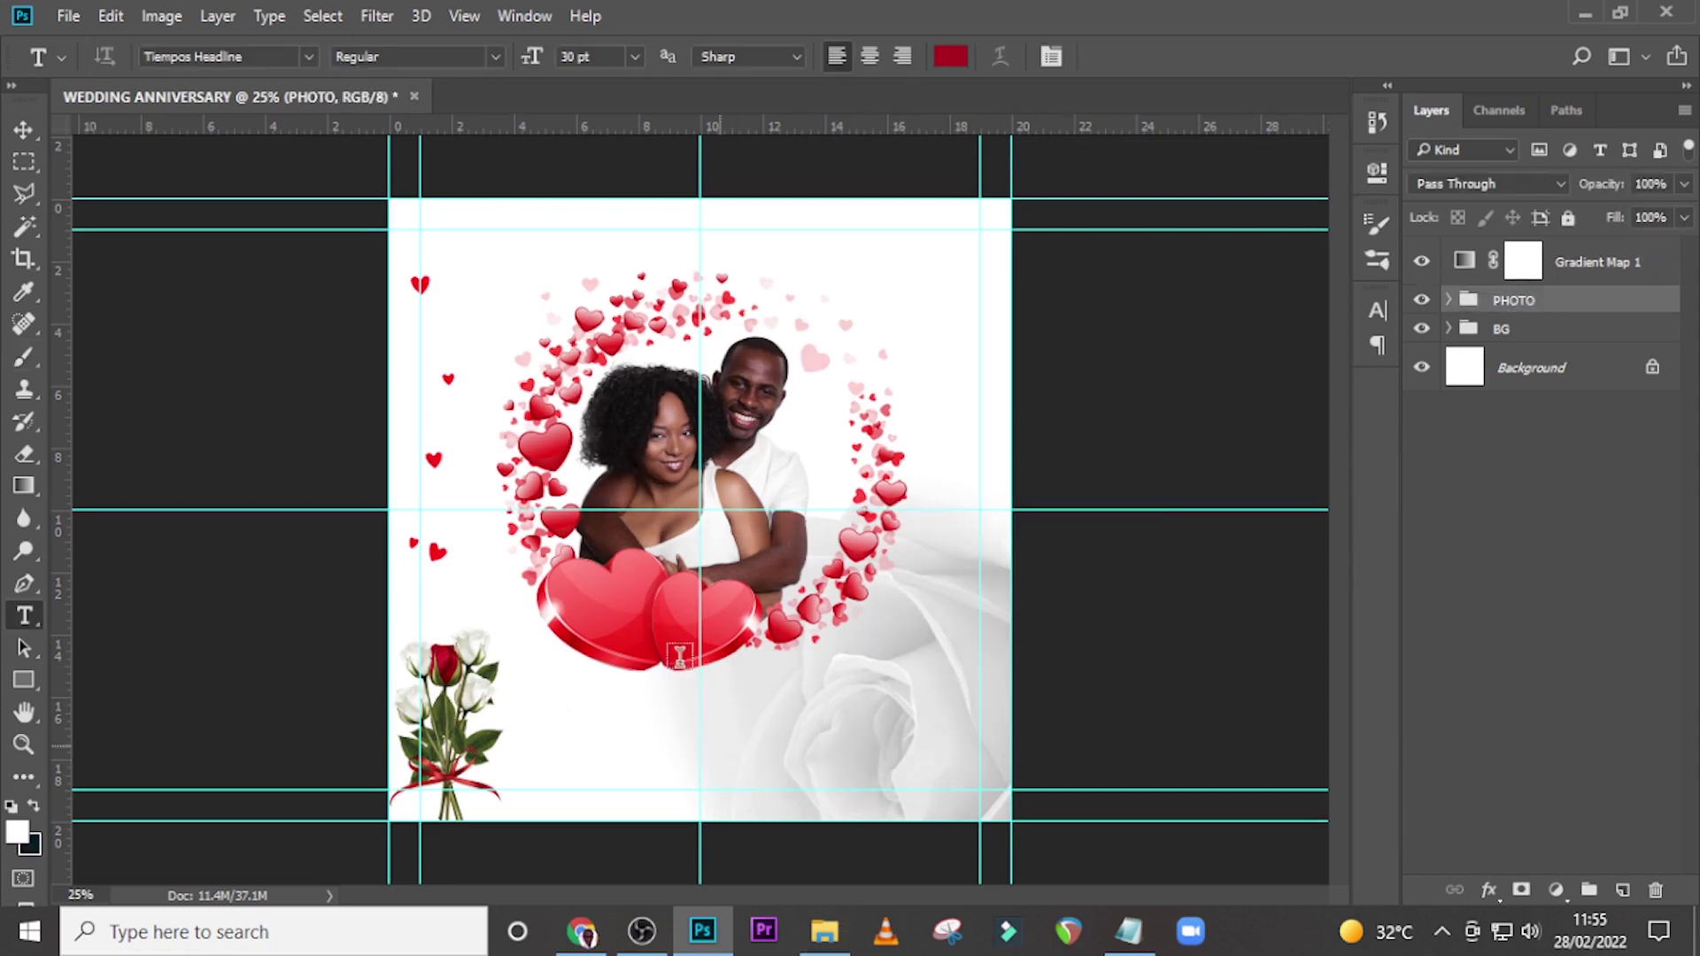
click(642, 235)
click(1126, 945)
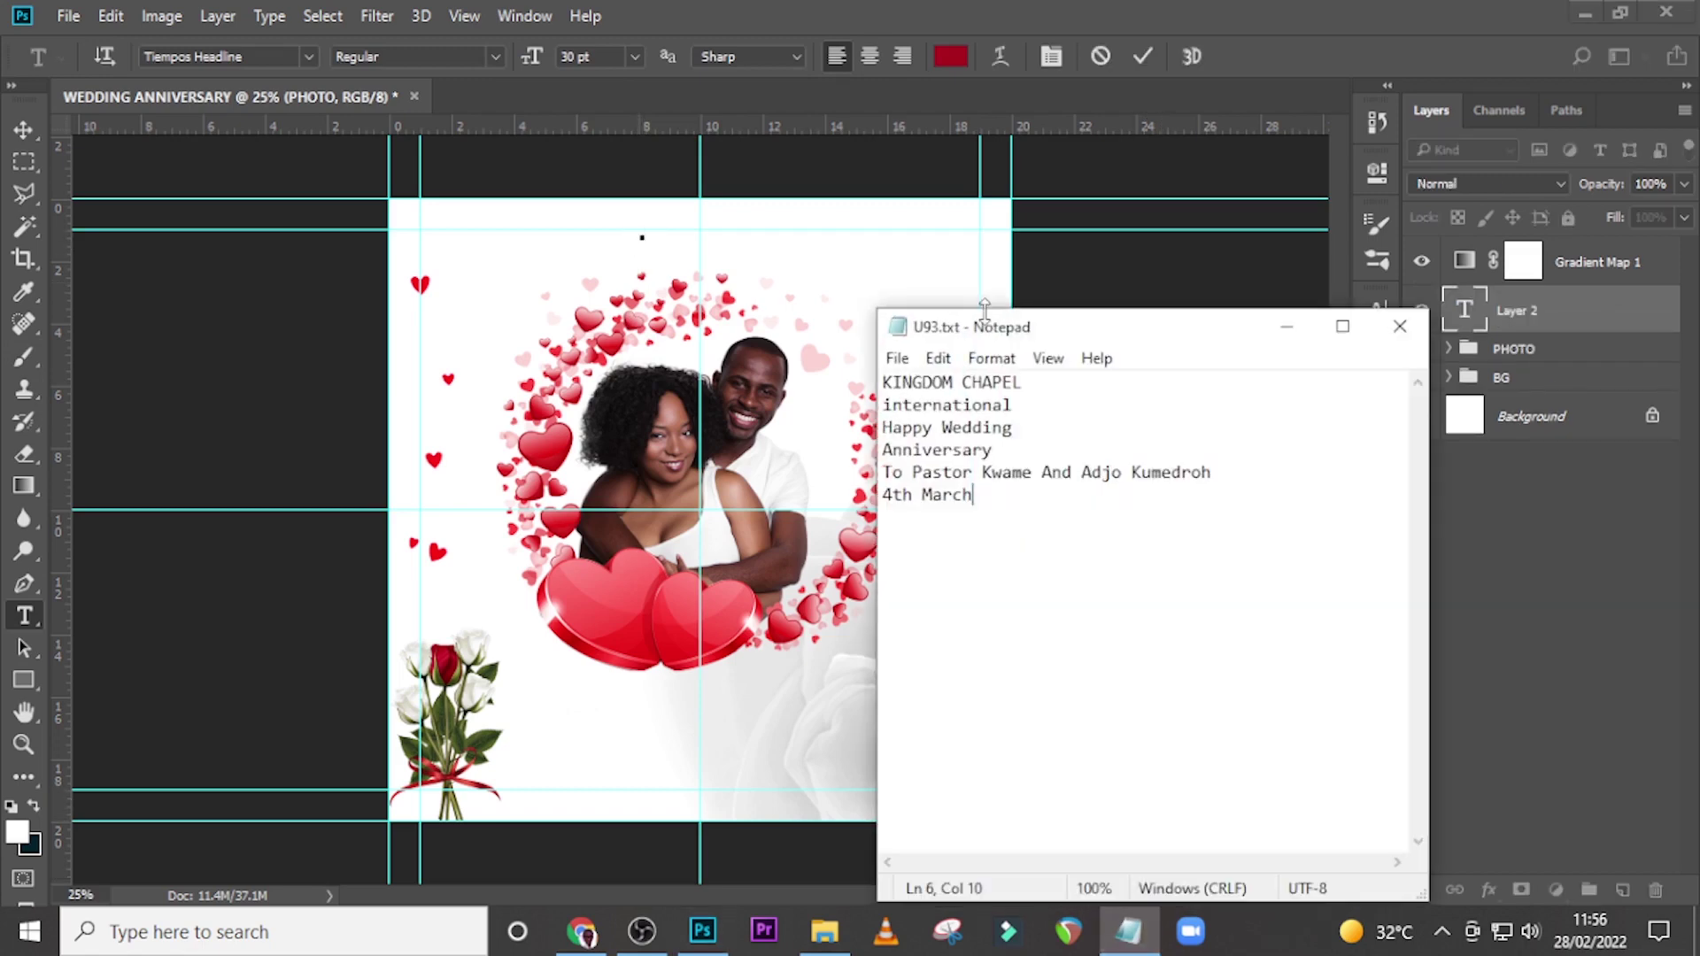
drag(1024, 379, 832, 396)
key(ctrl+c)
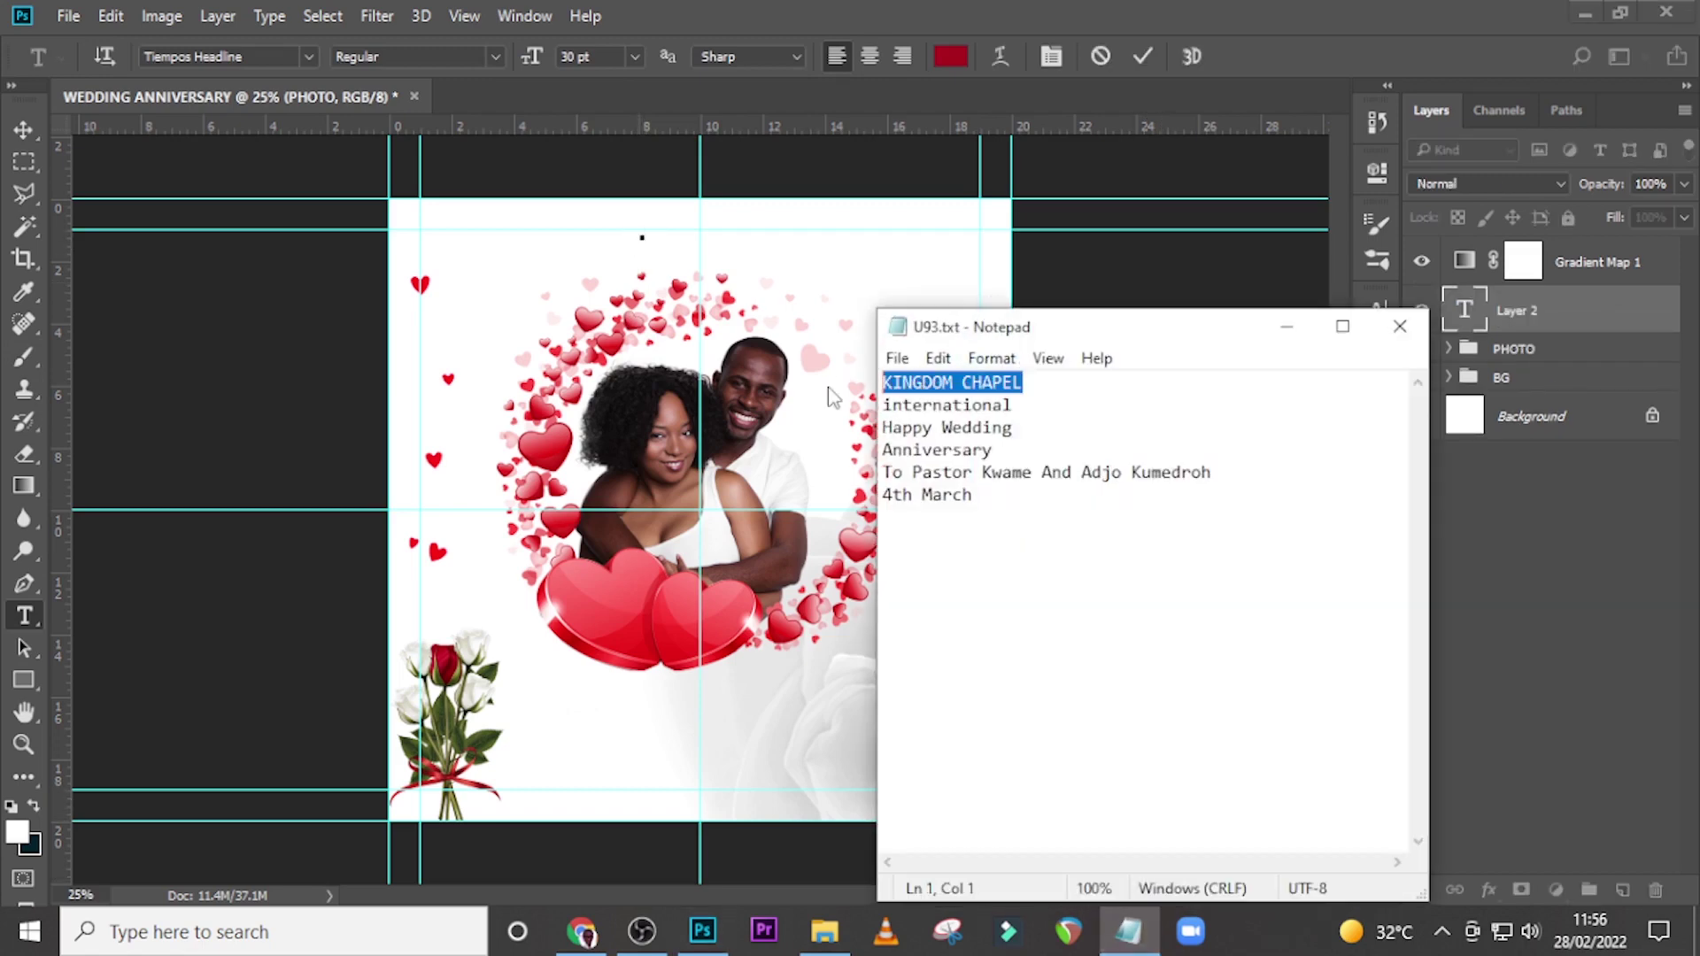
click(954, 10)
key(ctrl+v)
key(ctrl+Return)
key(v)
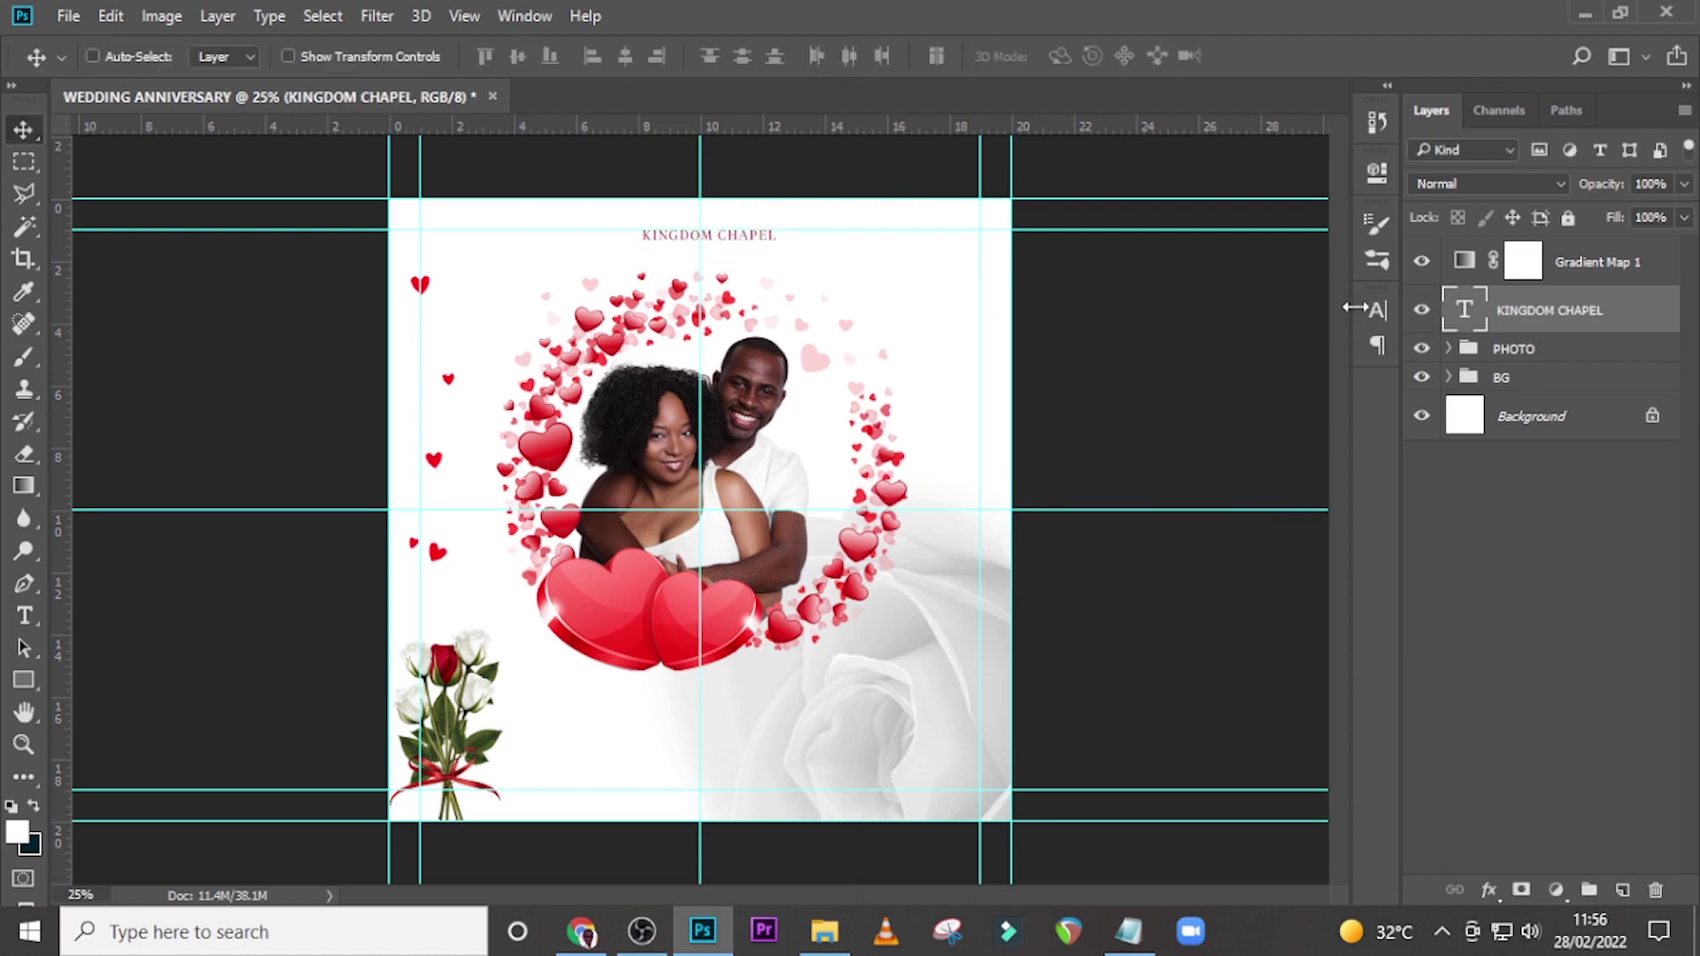
Step: Set the KINGDOM CHAPEL text to Montserrat Regular at 24 pt with tracking 50
click(1375, 309)
click(1201, 297)
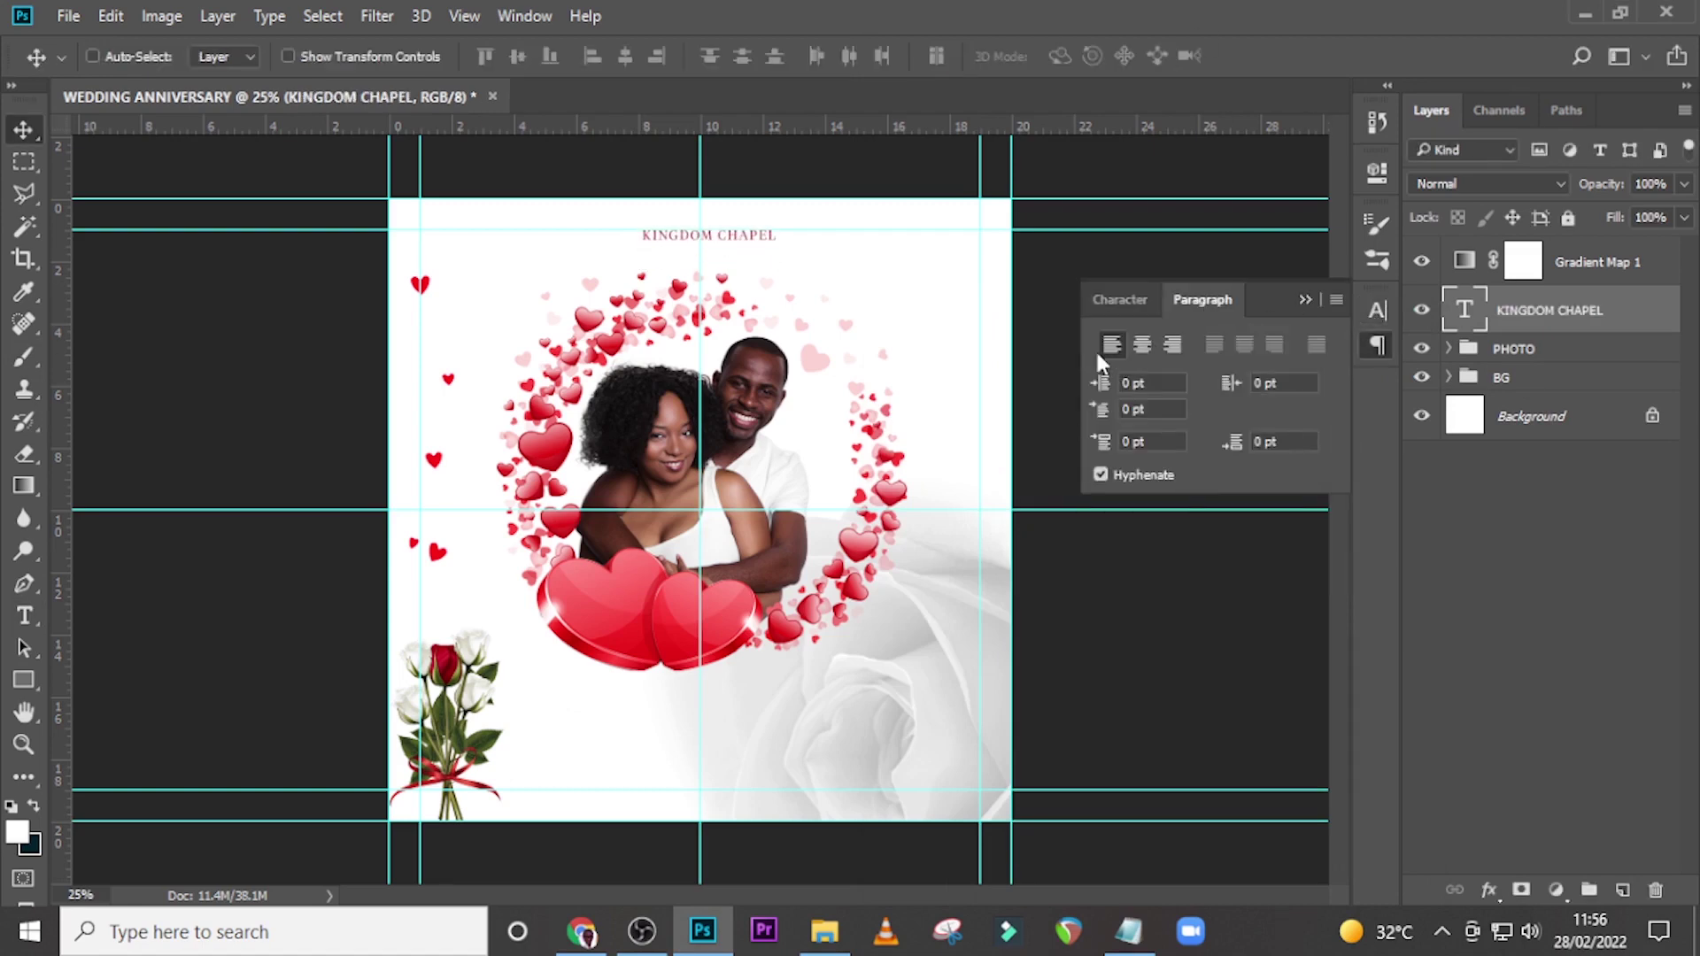
click(1115, 297)
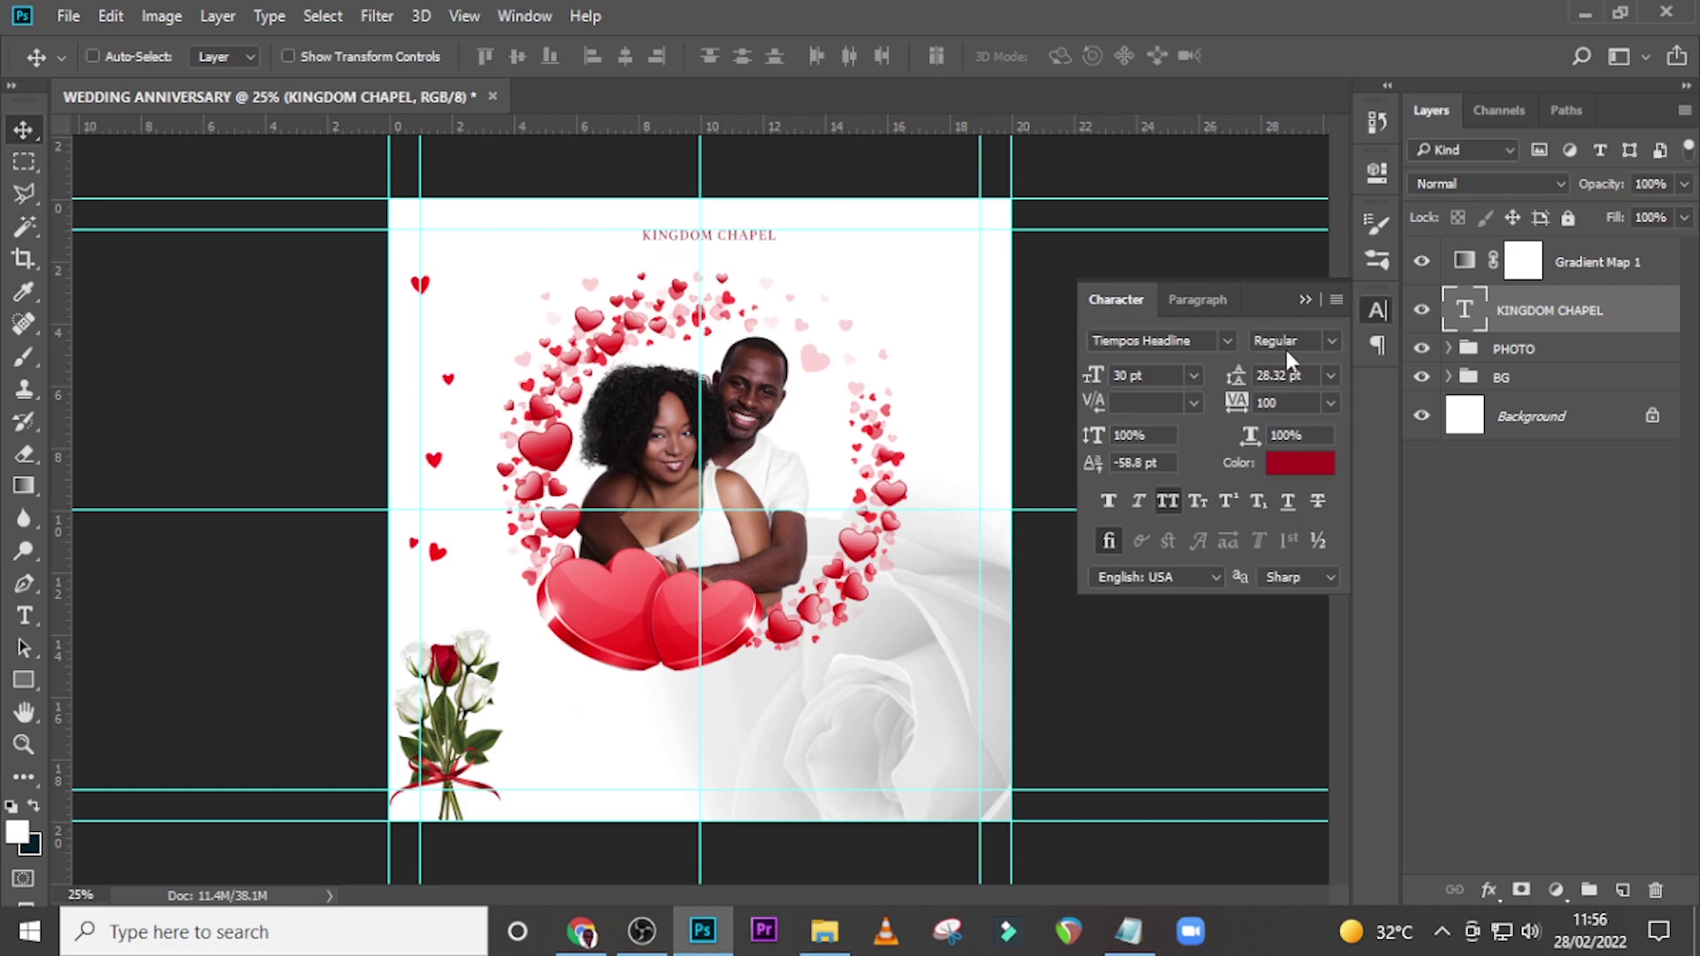
click(1227, 342)
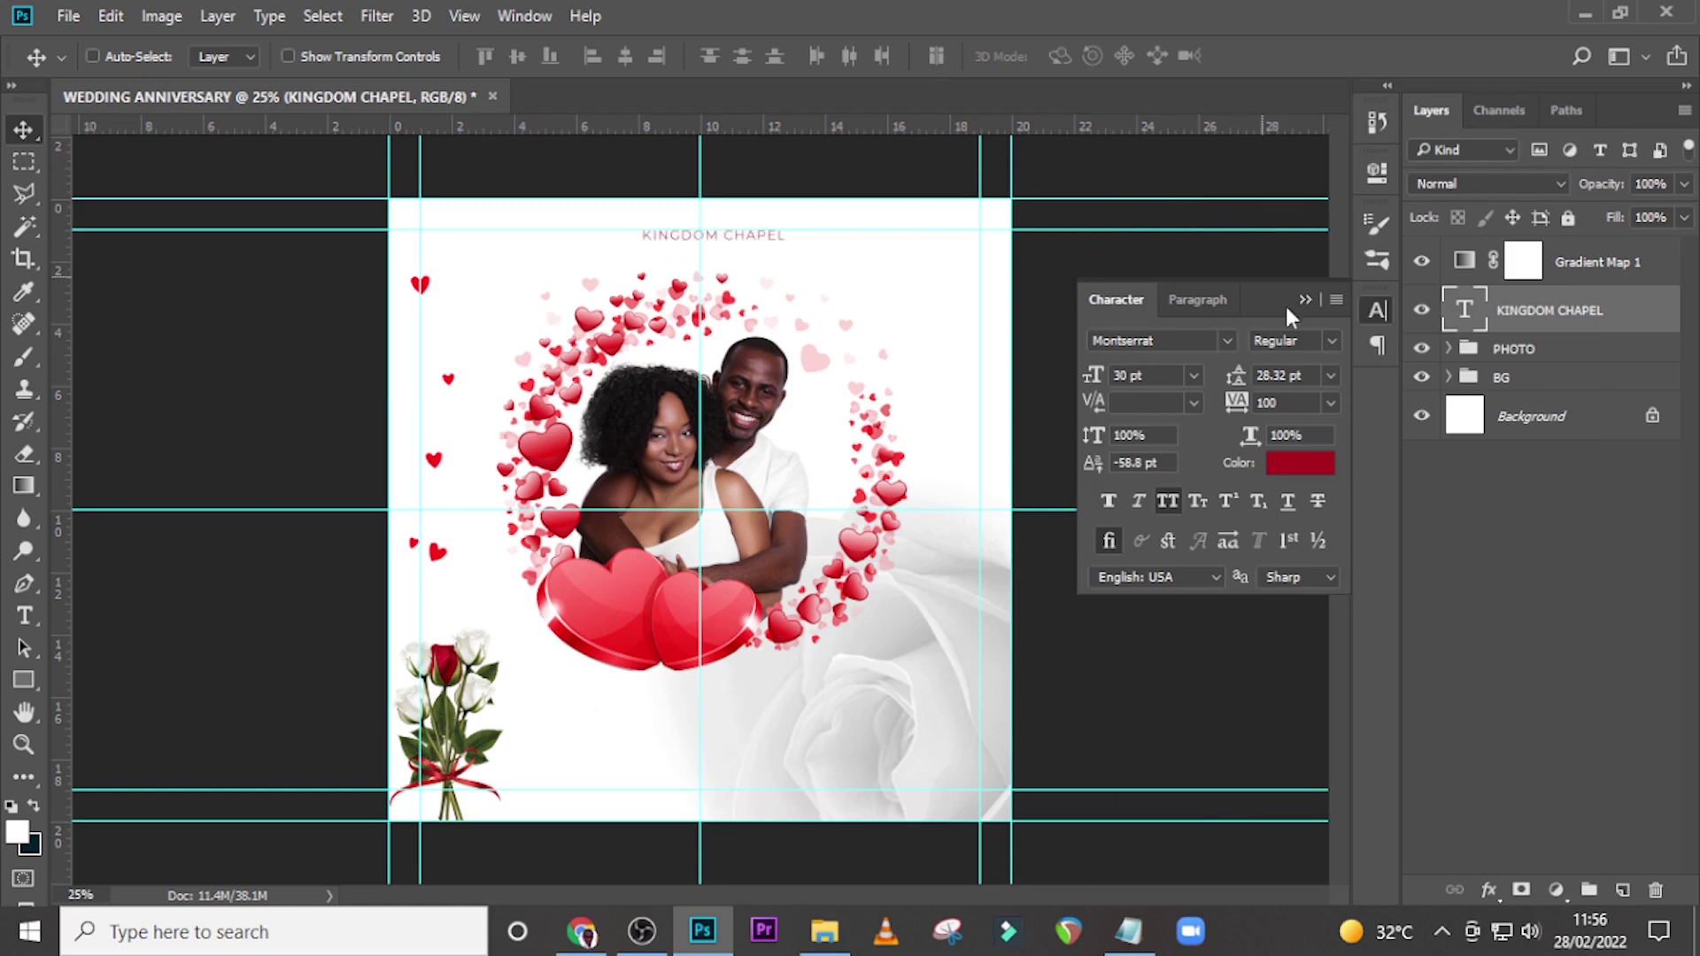
click(1163, 372)
text(24)
key(Return)
text(50)
key(Return)
Step: Change the KINGDOM CHAPEL text color to black, 000000
click(1299, 464)
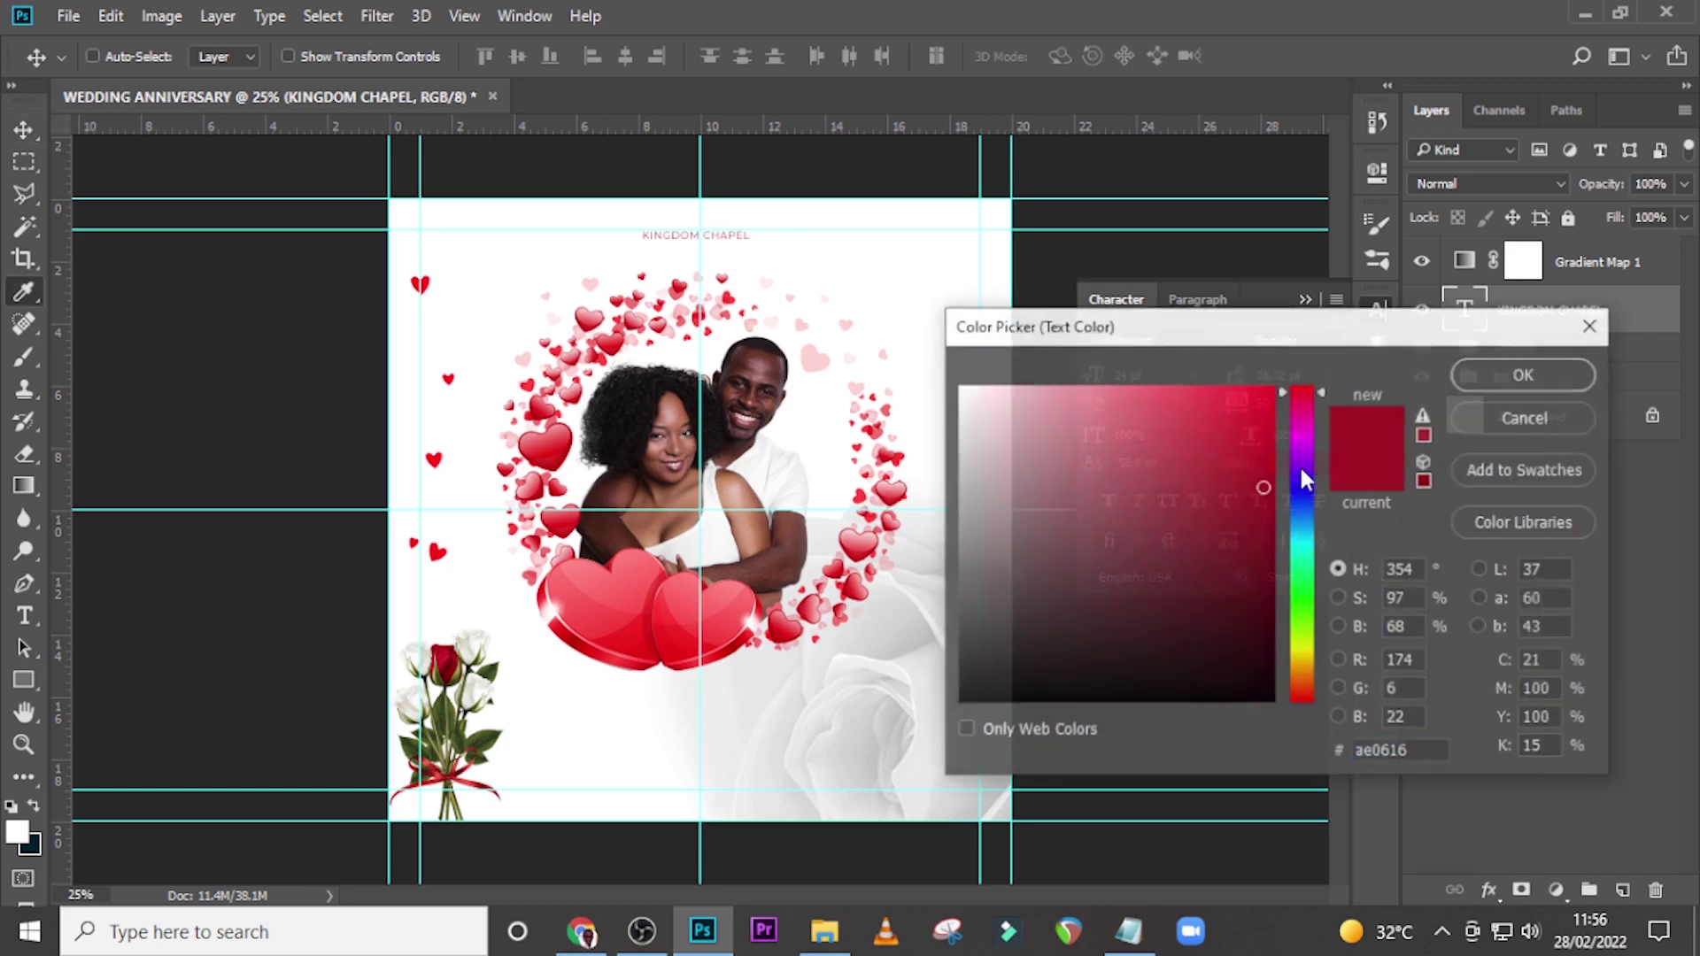
text(000000)
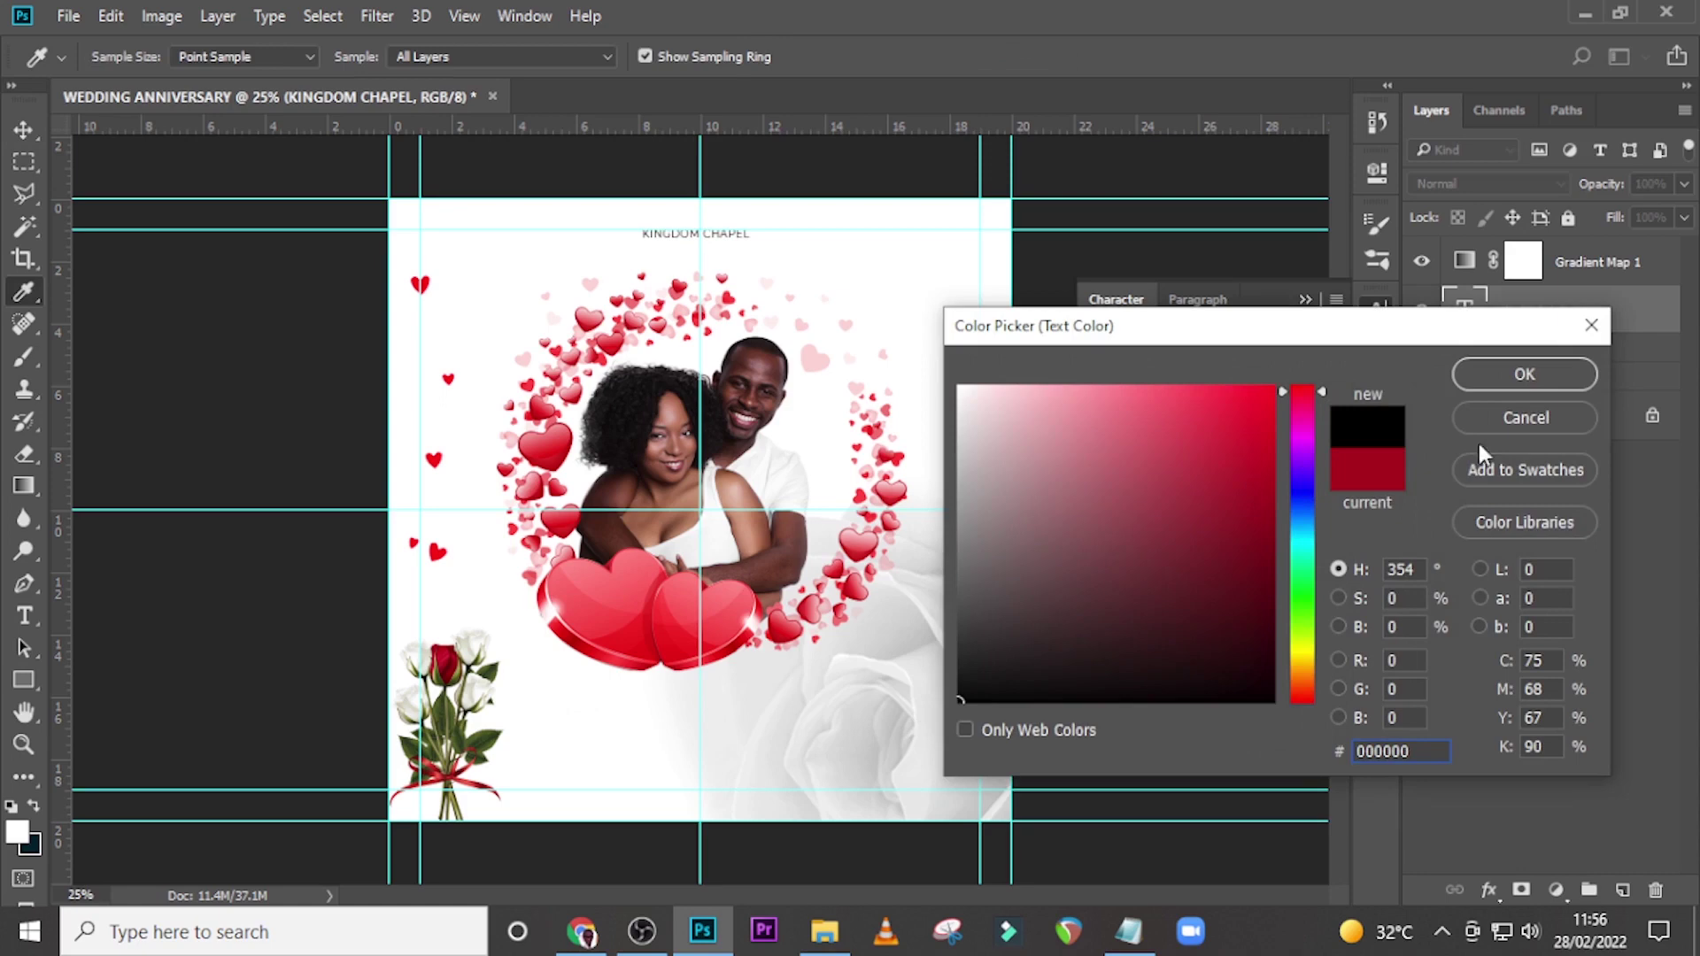
click(1524, 373)
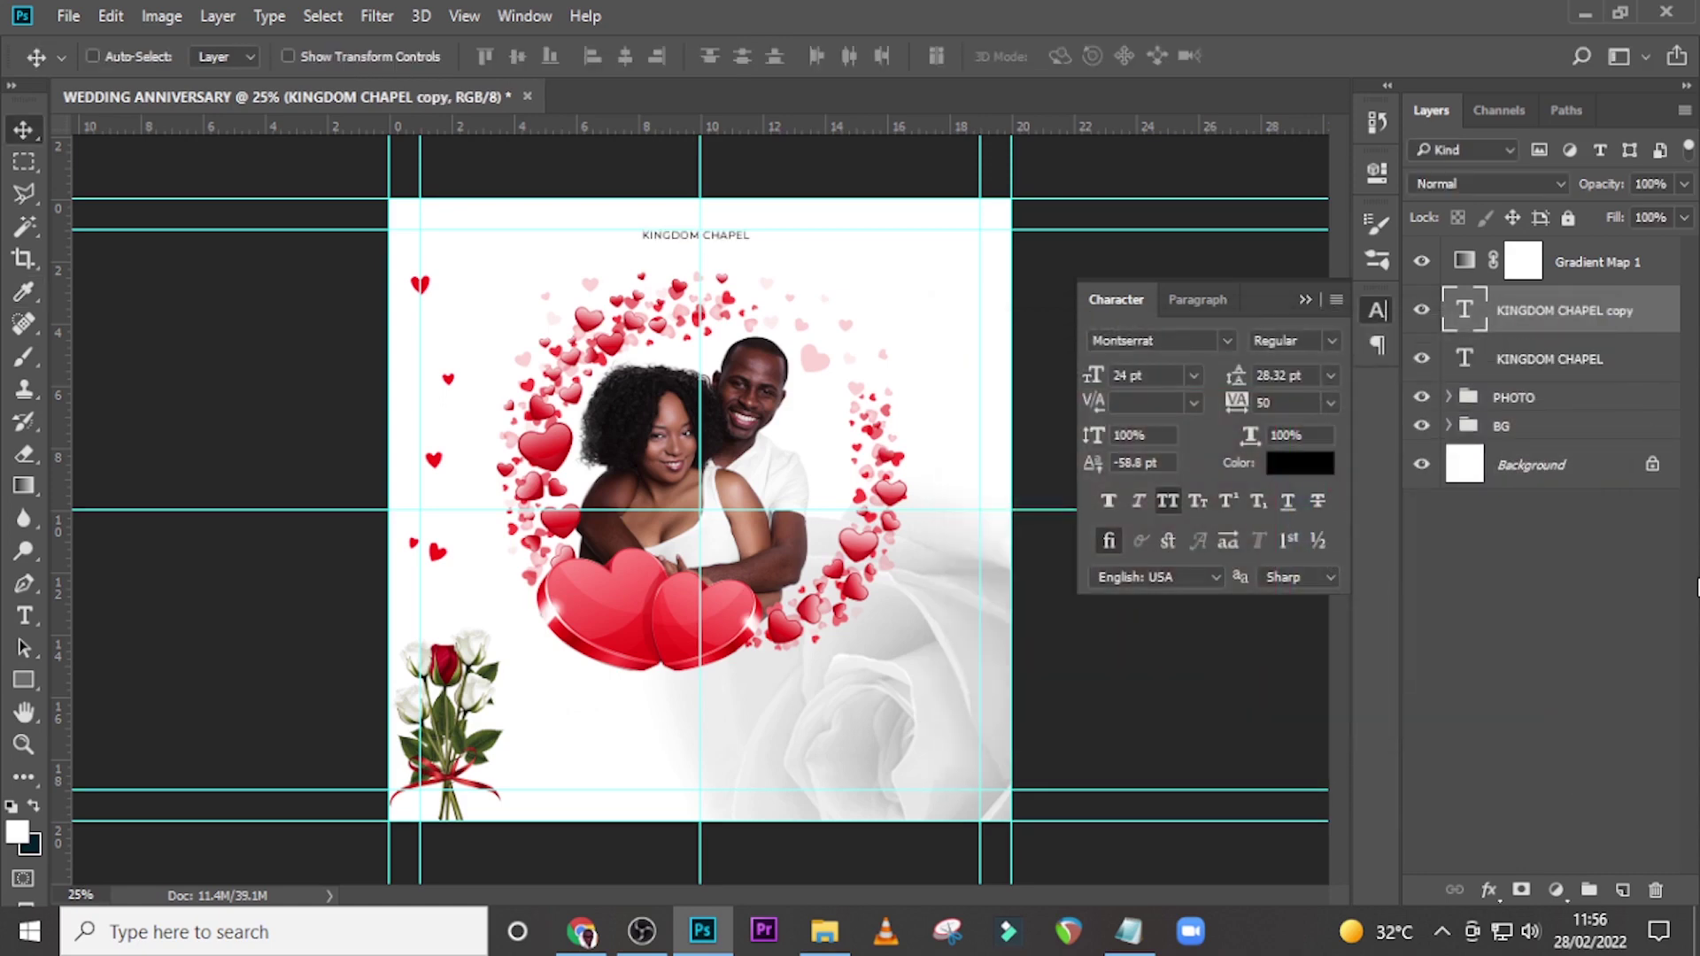
Step: Duplicate the KINGDOM CHAPEL text layer and move the copy directly below the original line
key(shift+Down)
key(shift+Down)
key(shift+Down)
key(shift+Down)
Step: Replace the duplicated line's text with "international" copied from the U93.txt notes
click(1127, 930)
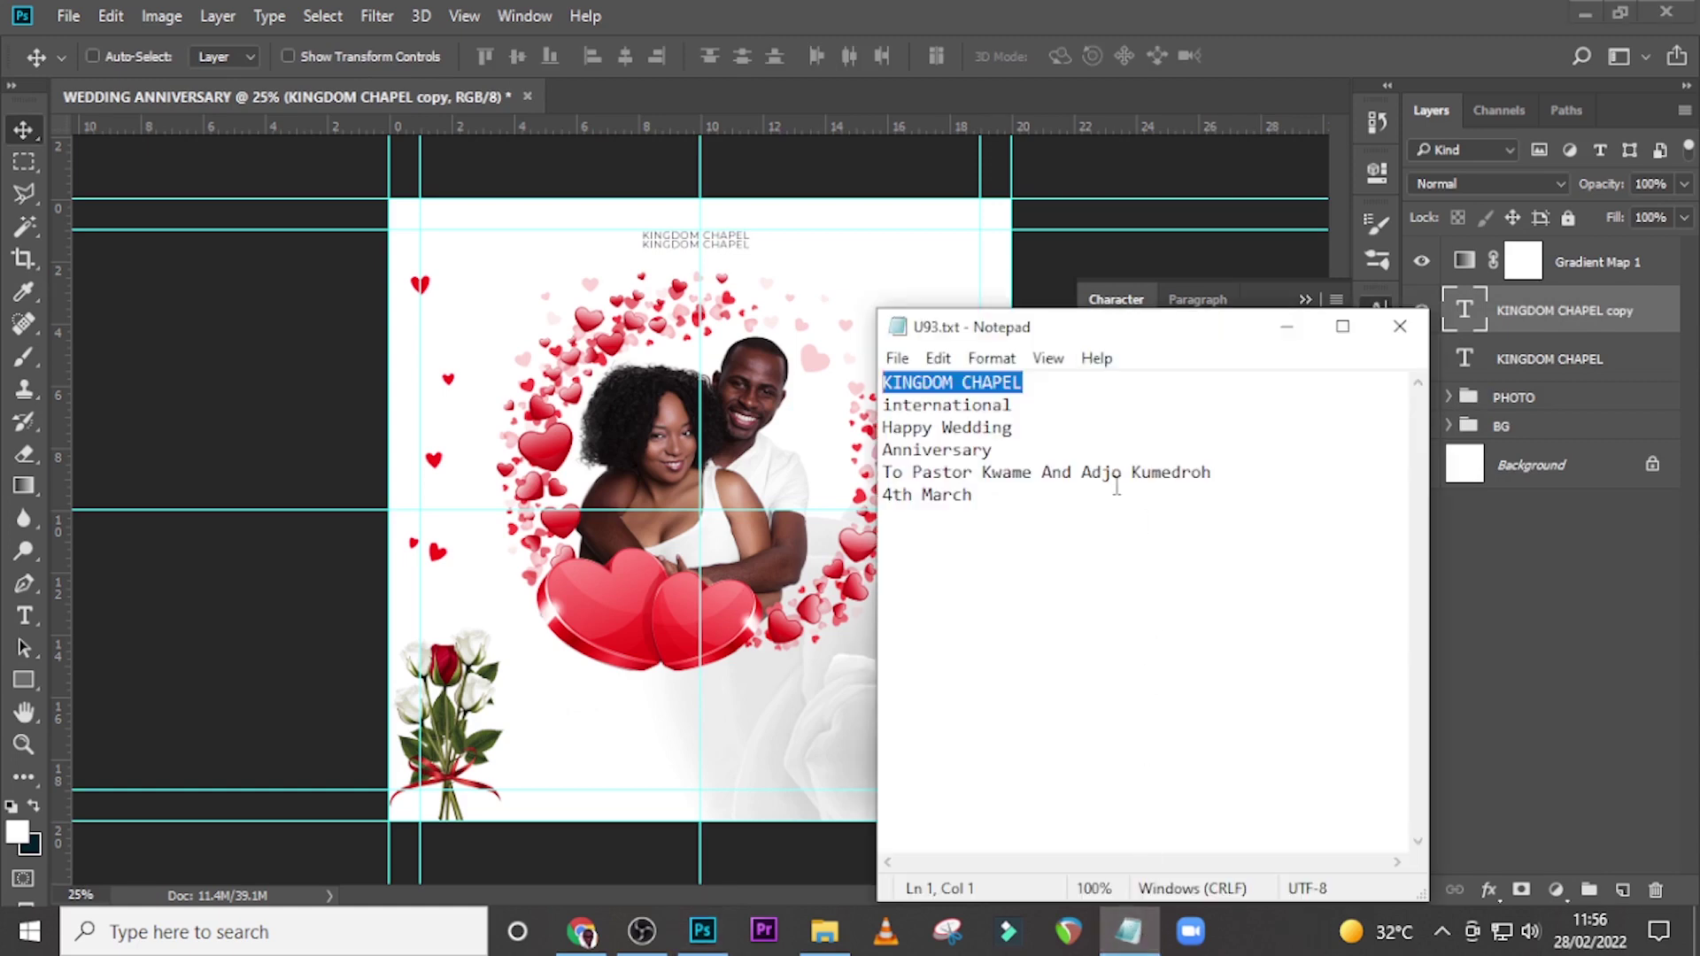
drag(1033, 405, 821, 408)
key(ctrl+c)
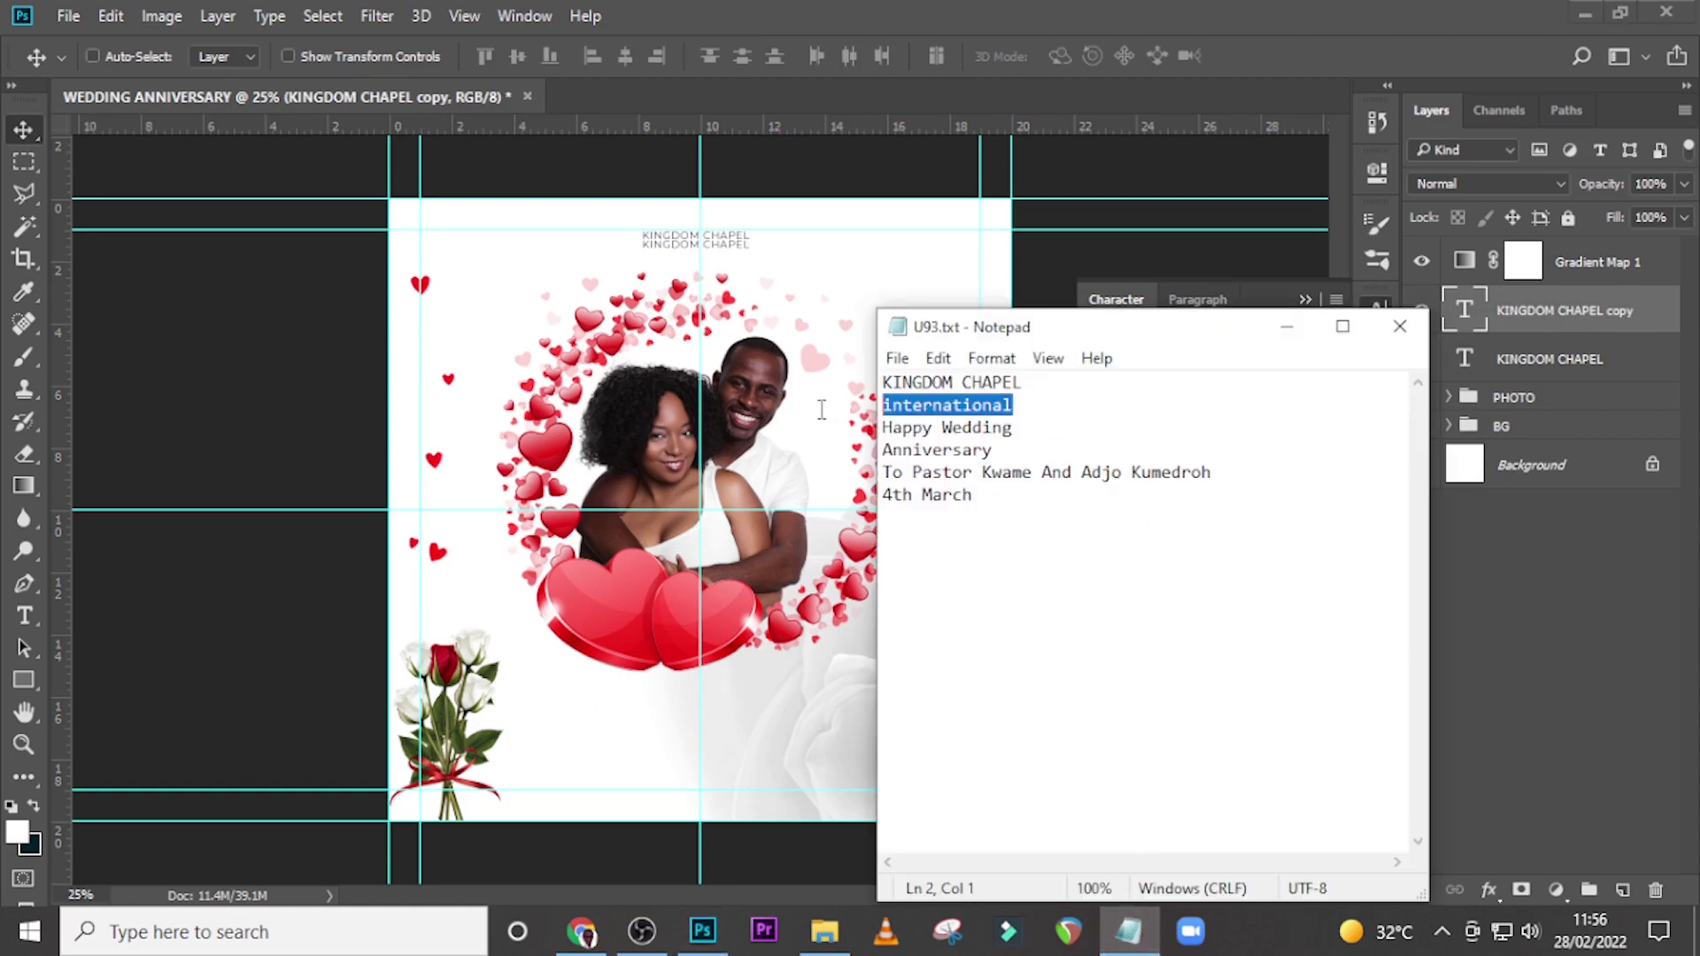
click(1120, 13)
double_click(1465, 312)
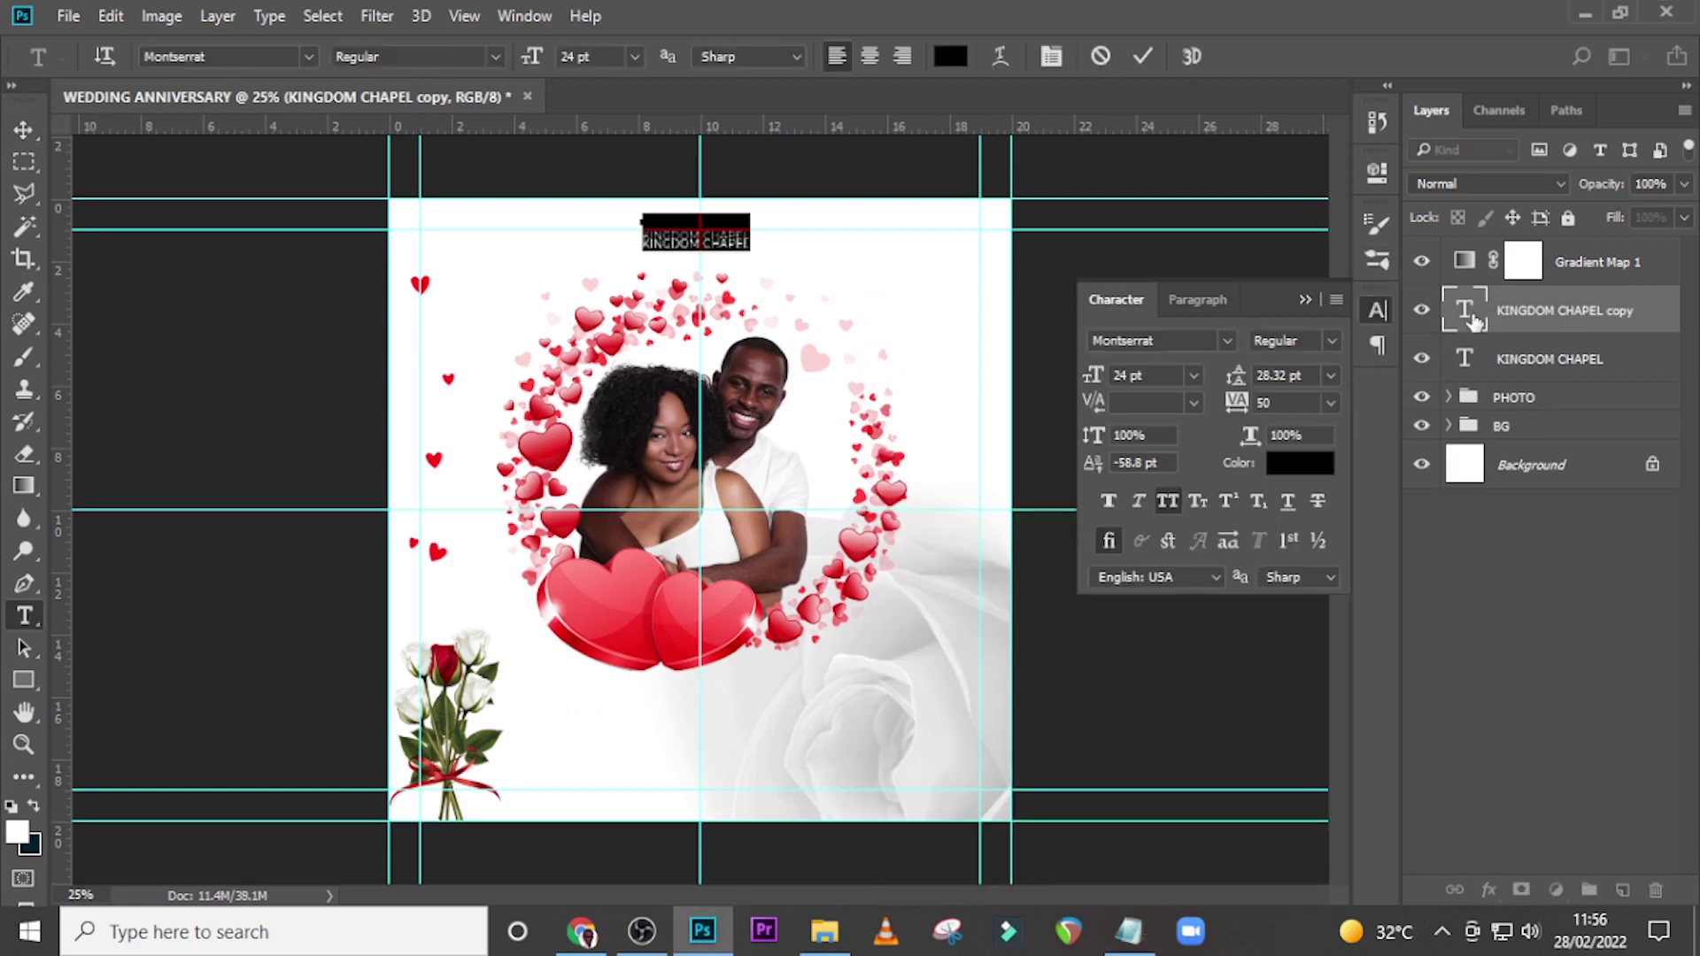
key(ctrl+v)
key(ctrl+Return)
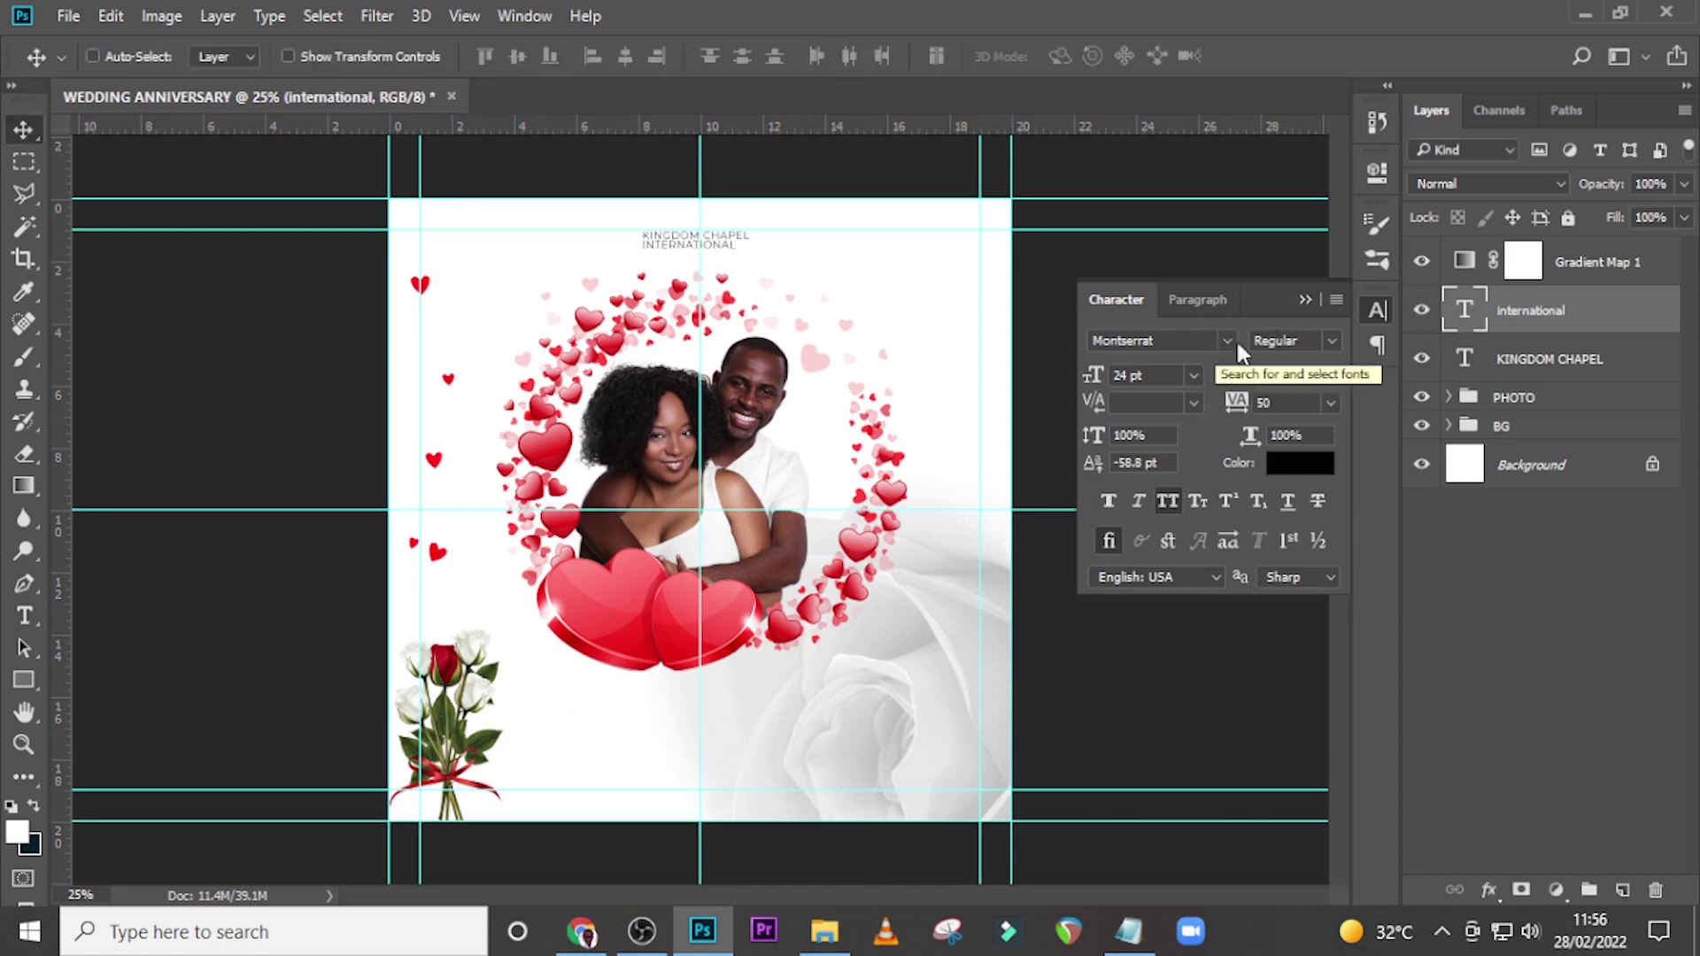
Step: Set the INTERNATIONAL line to the ExtraBold style with tracking 110
click(1330, 342)
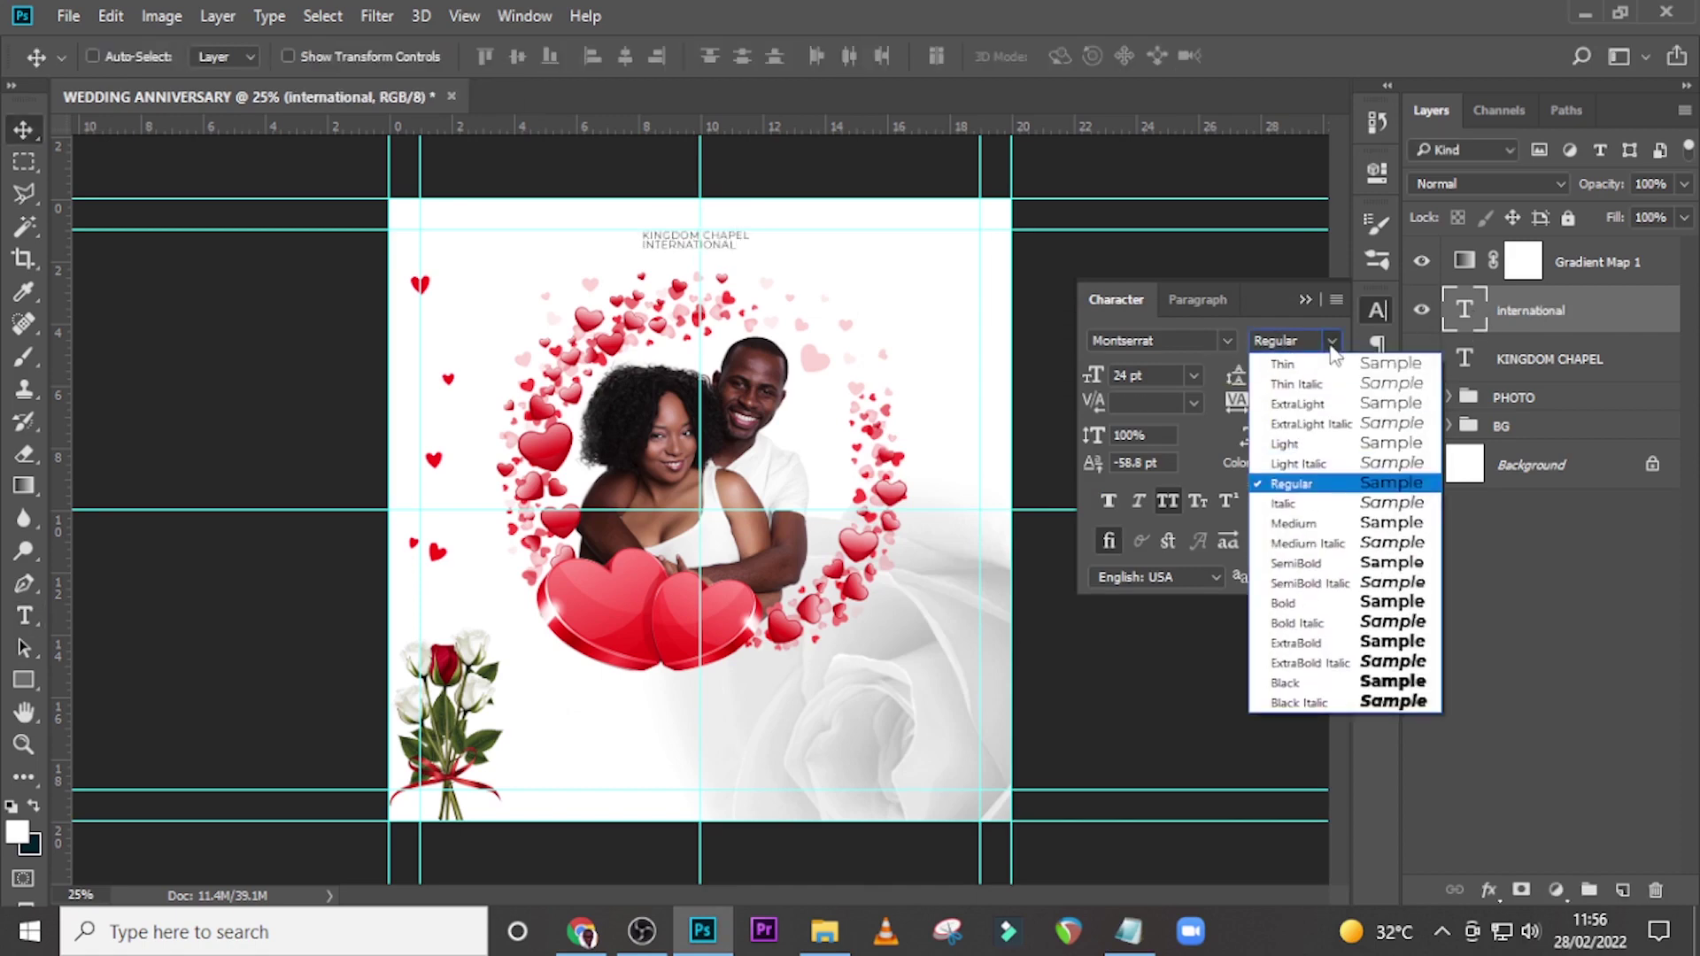
click(1294, 643)
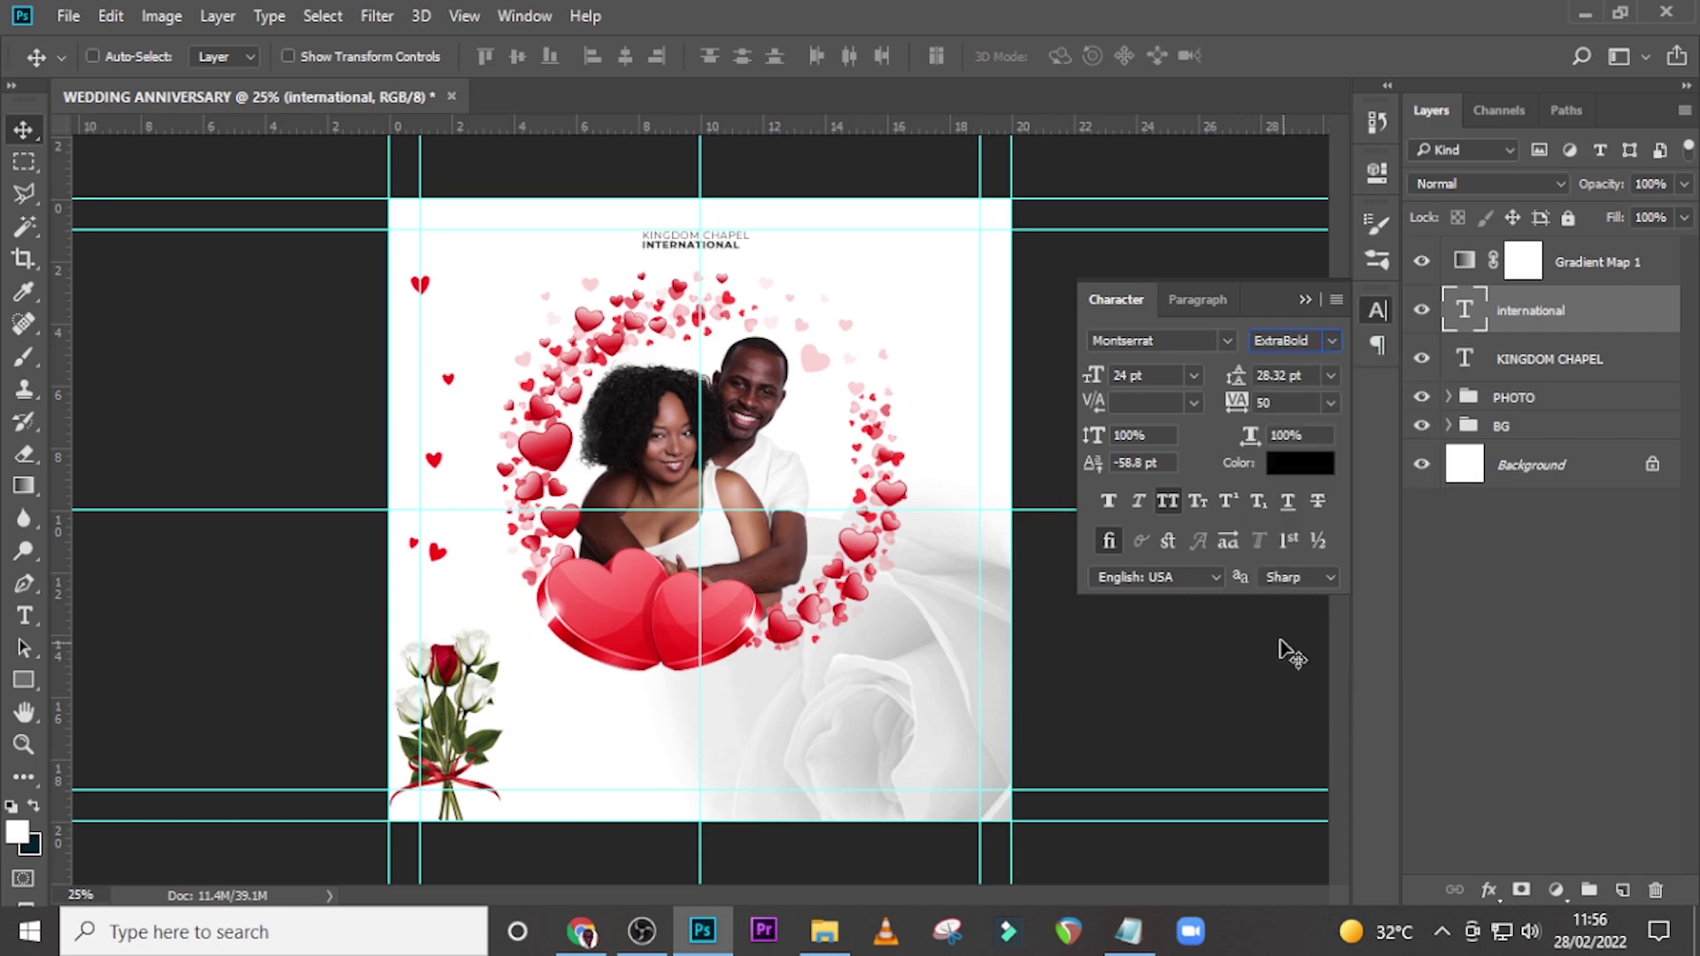
click(1154, 374)
click(1285, 403)
text(11)
key(Return)
Step: Scale the INTERNATIONAL line to about 103% so its width matches the KINGDOM CHAPEL line above it
key(ctrl+plus)
key(ctrl+plus)
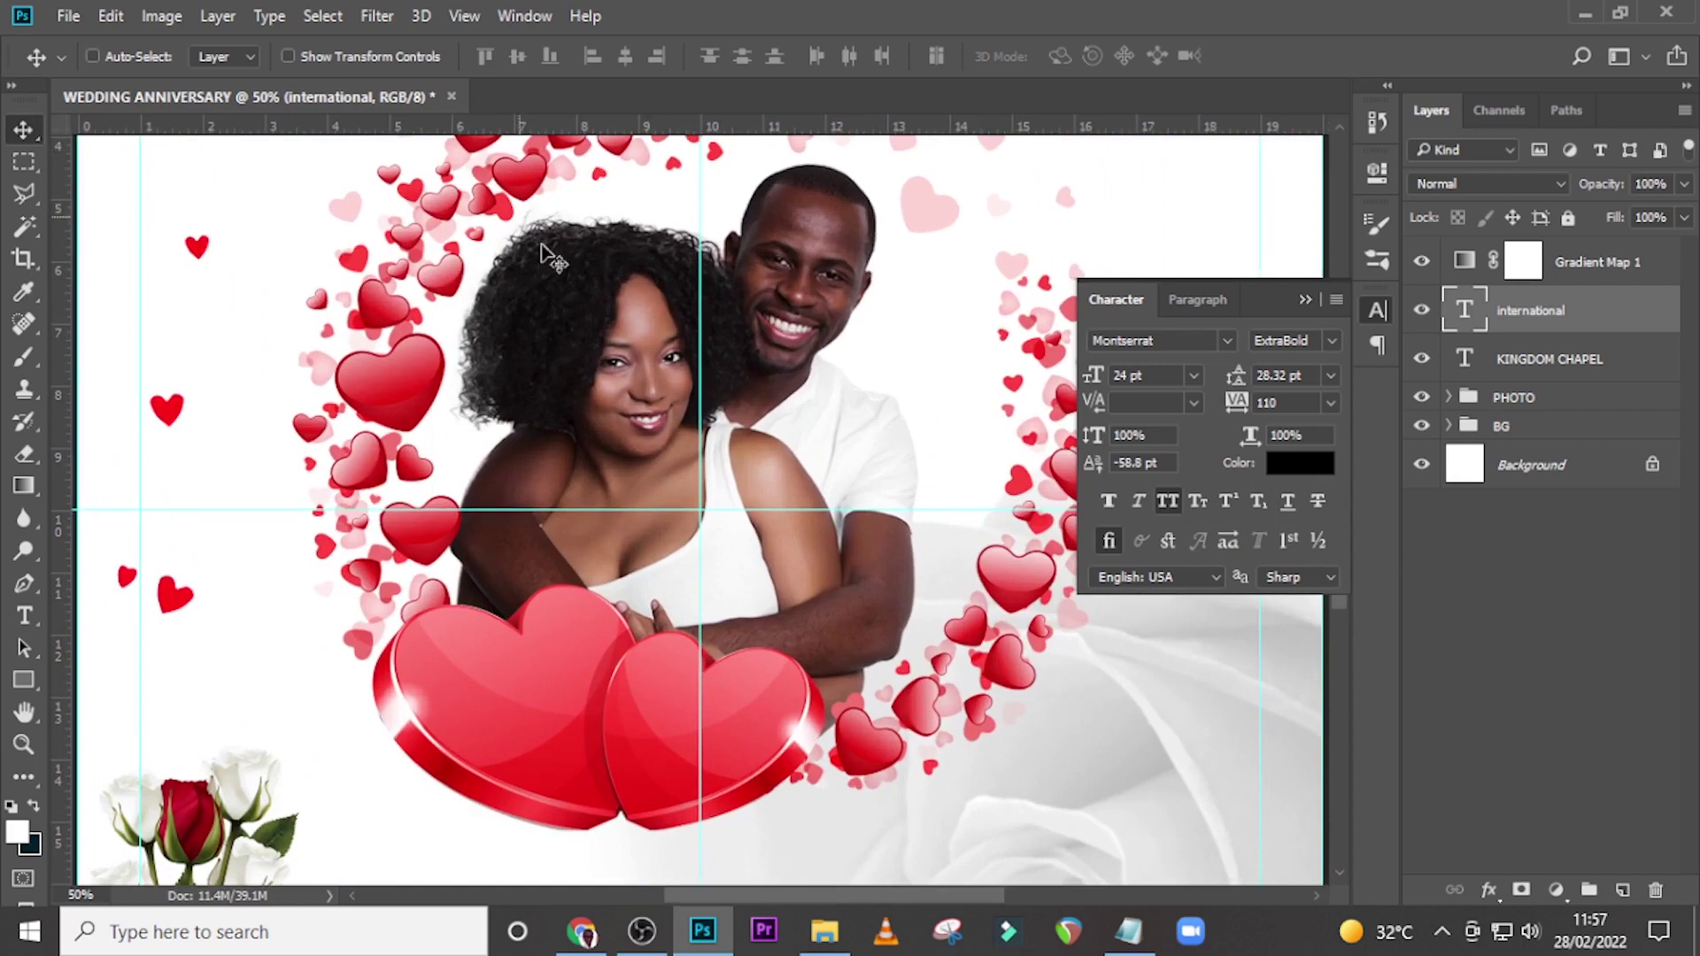
scroll(545, 256, up, 5)
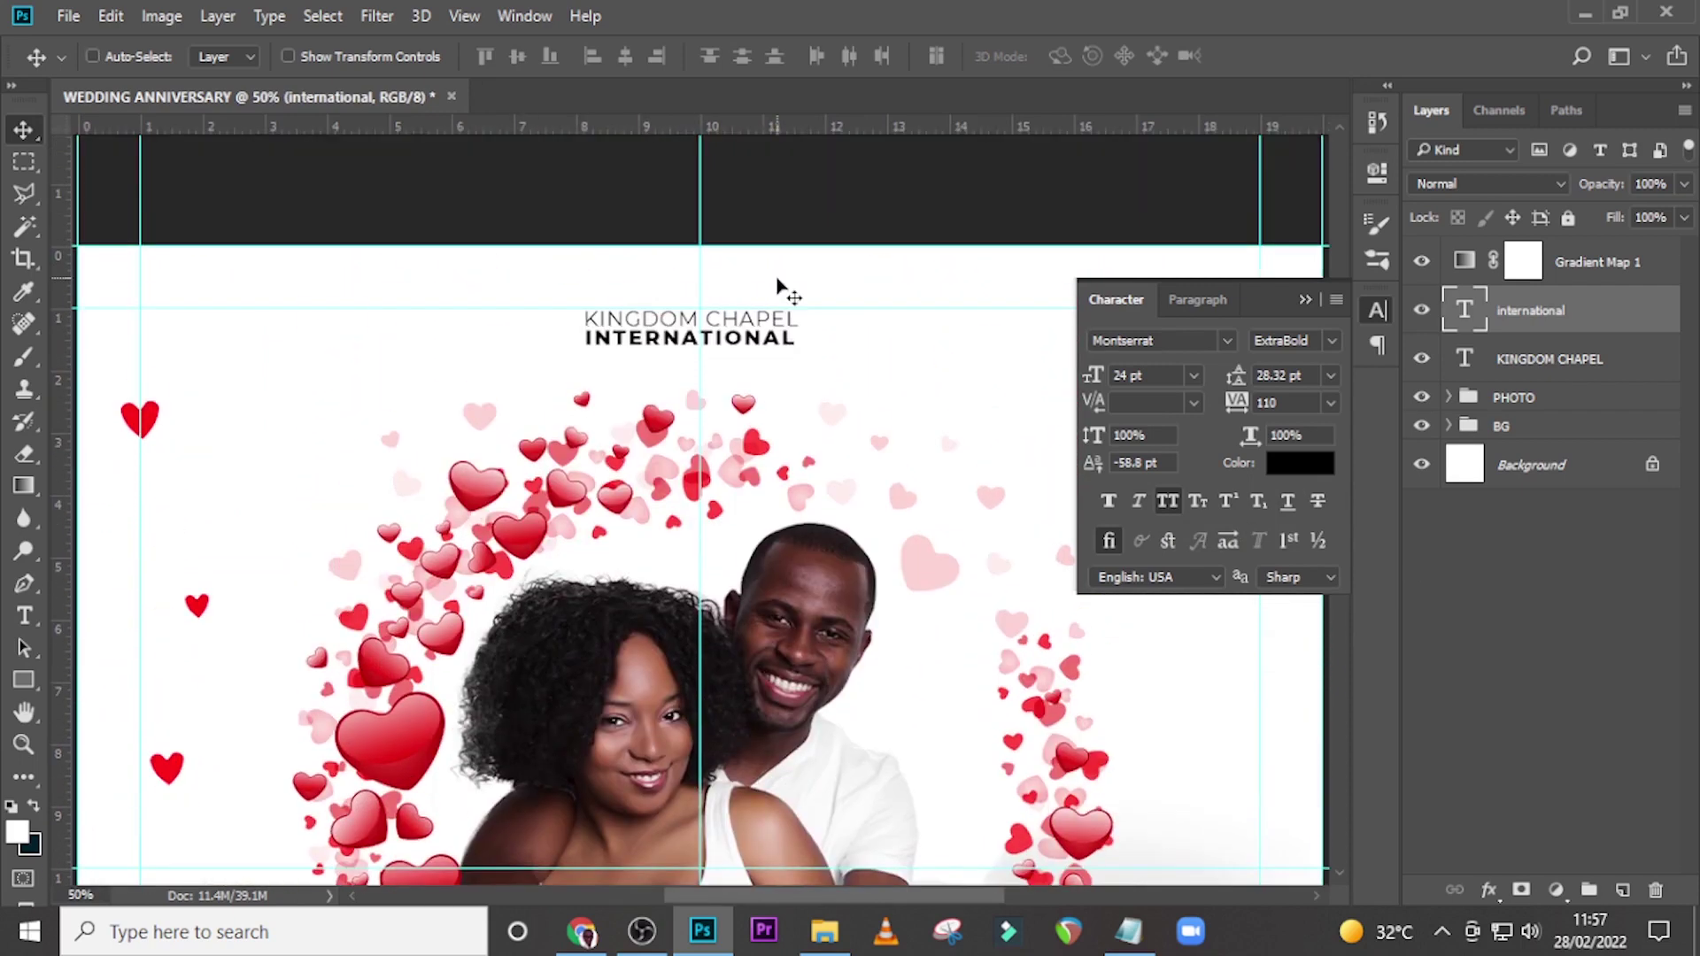
key(ctrl+t)
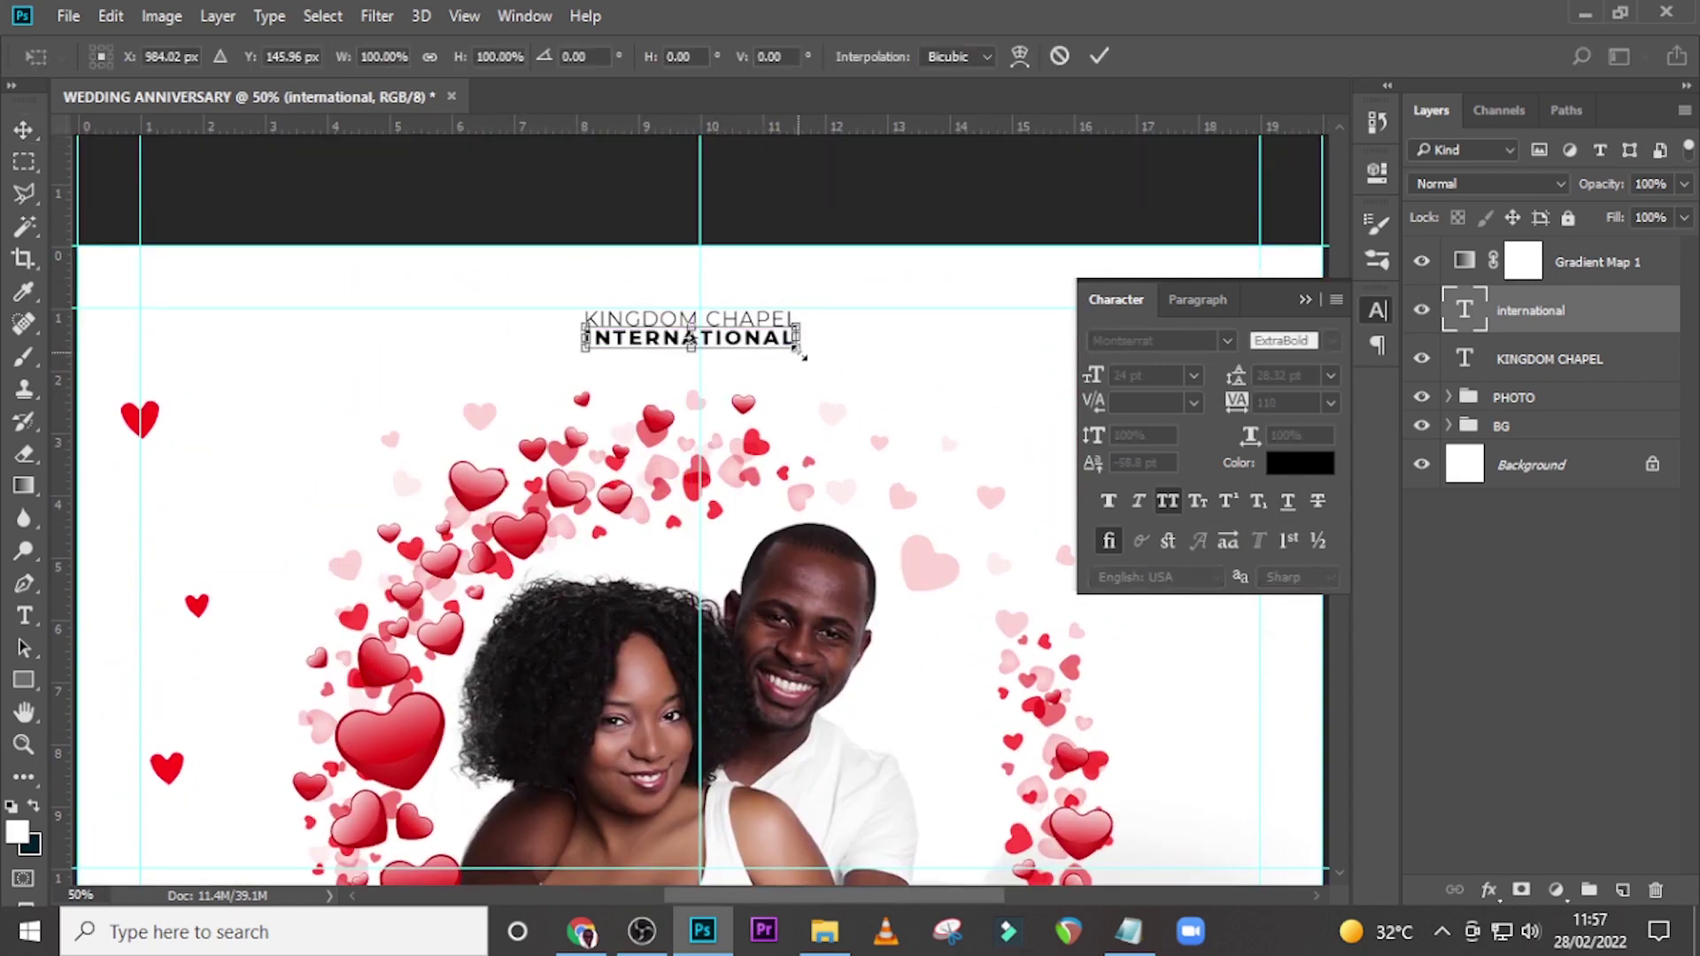
drag(802, 354, 809, 358)
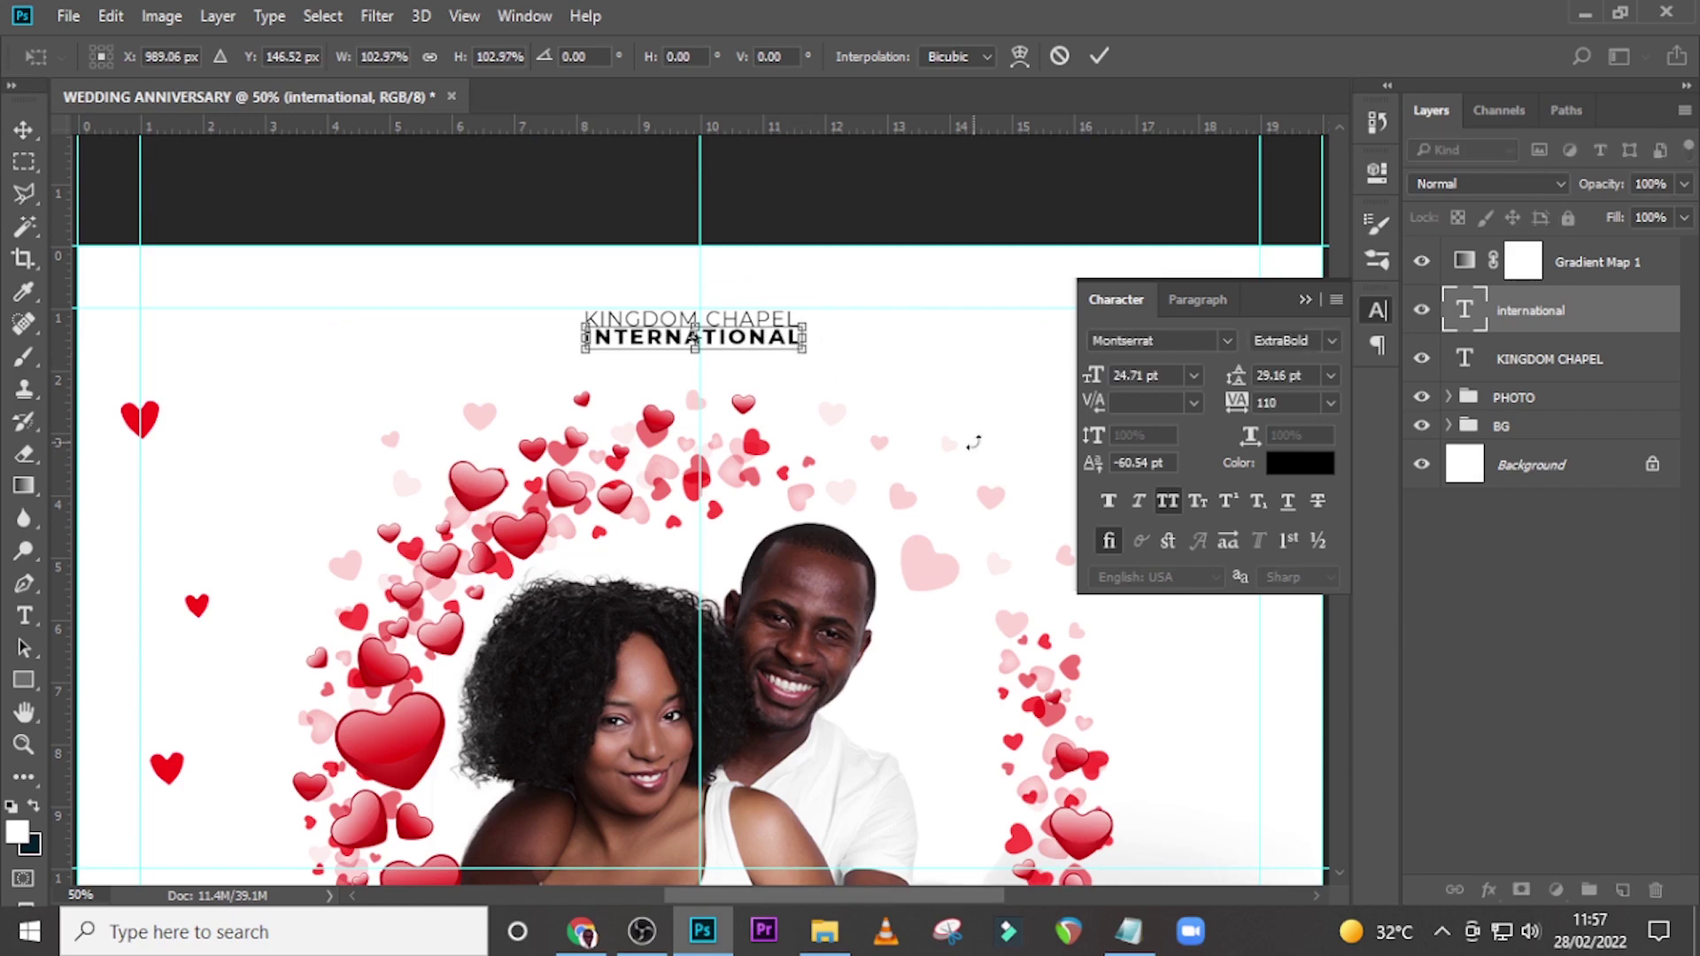
key(Return)
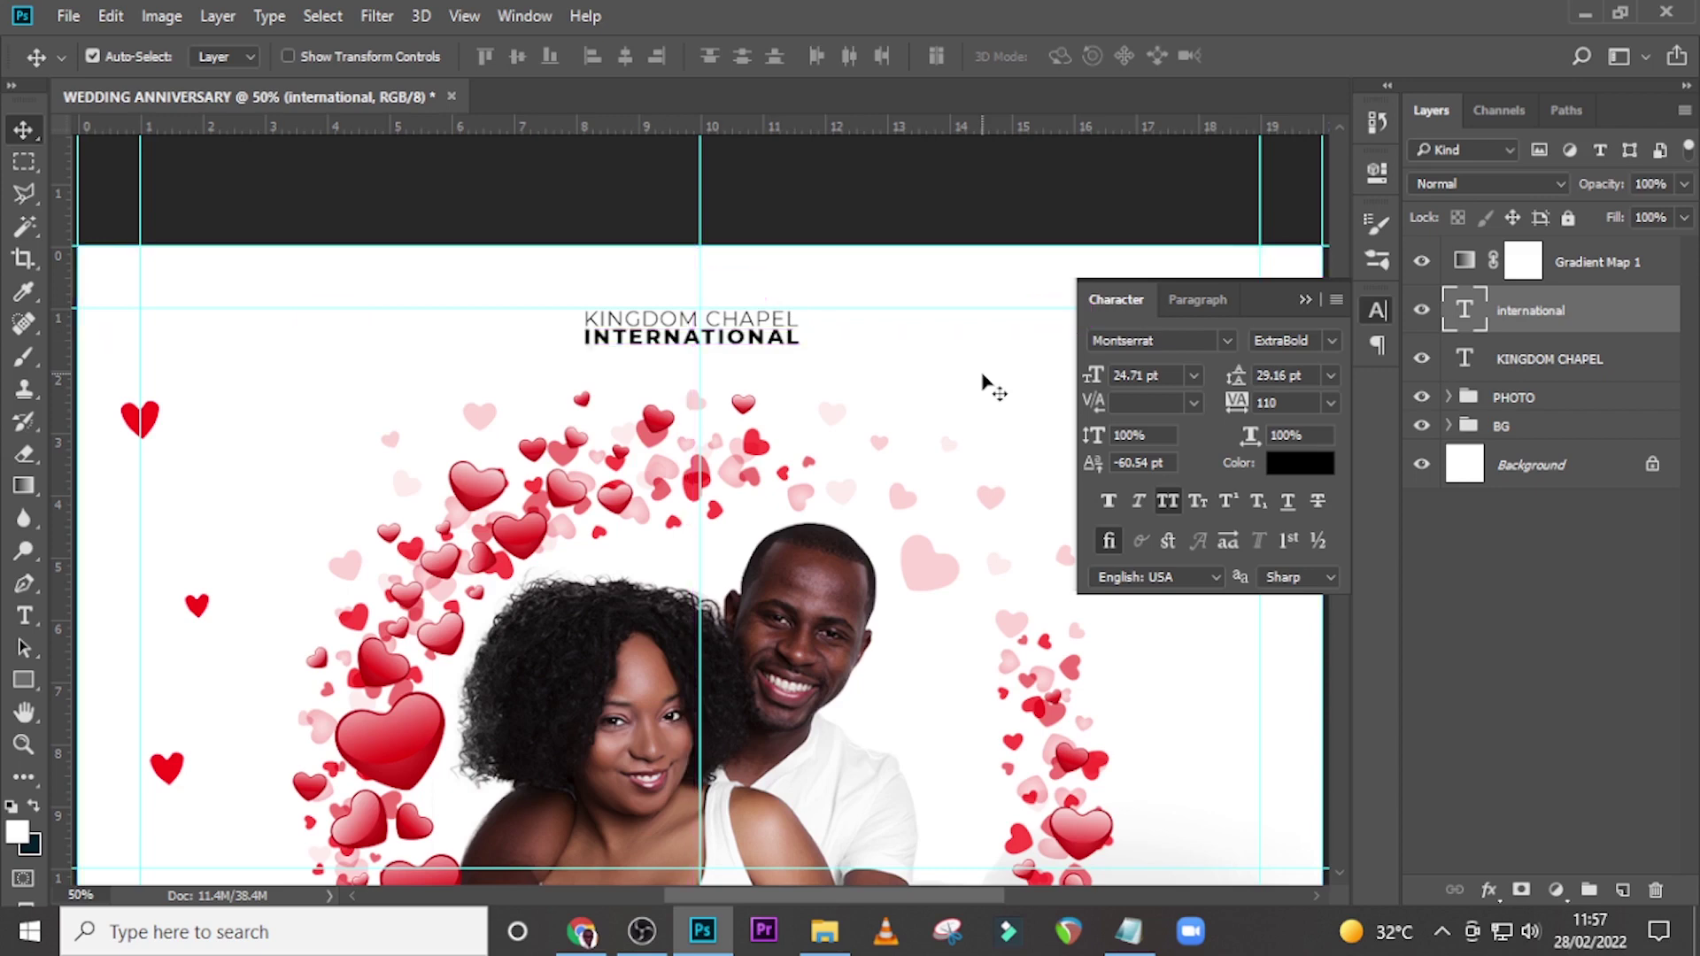
Step: Place white logo.png from the DONE folder into the flyer and shrink it to a small icon near the wreath's upper left
key(ctrl+minus)
click(824, 931)
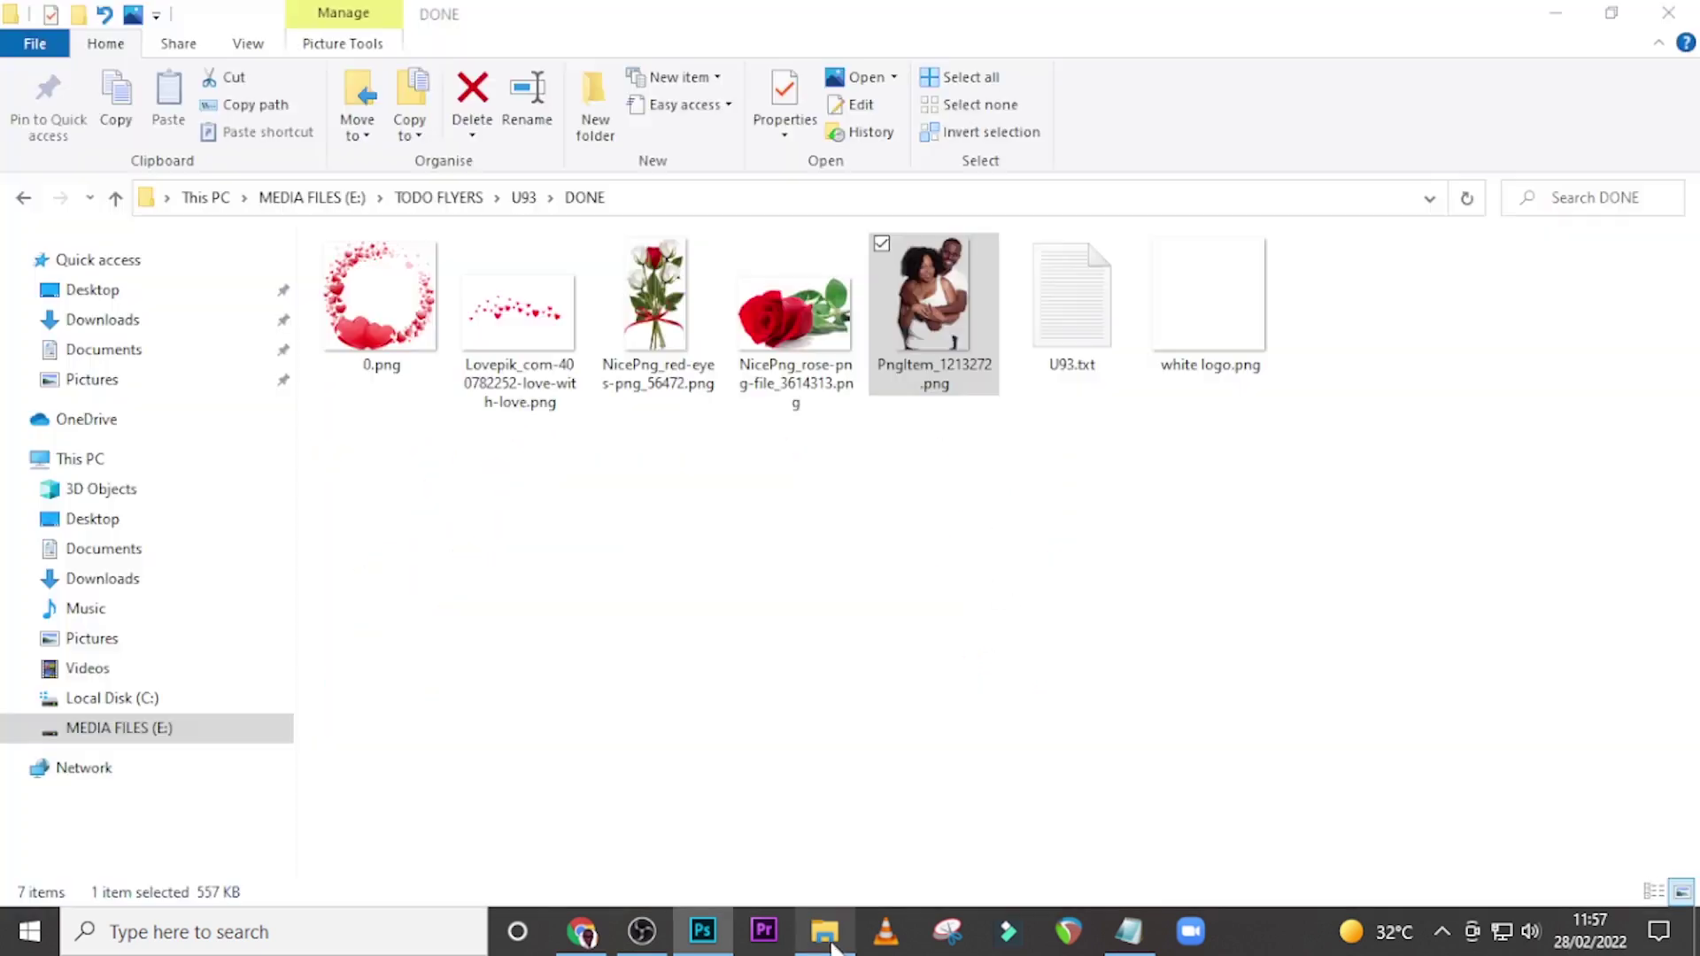
drag(1209, 301, 624, 642)
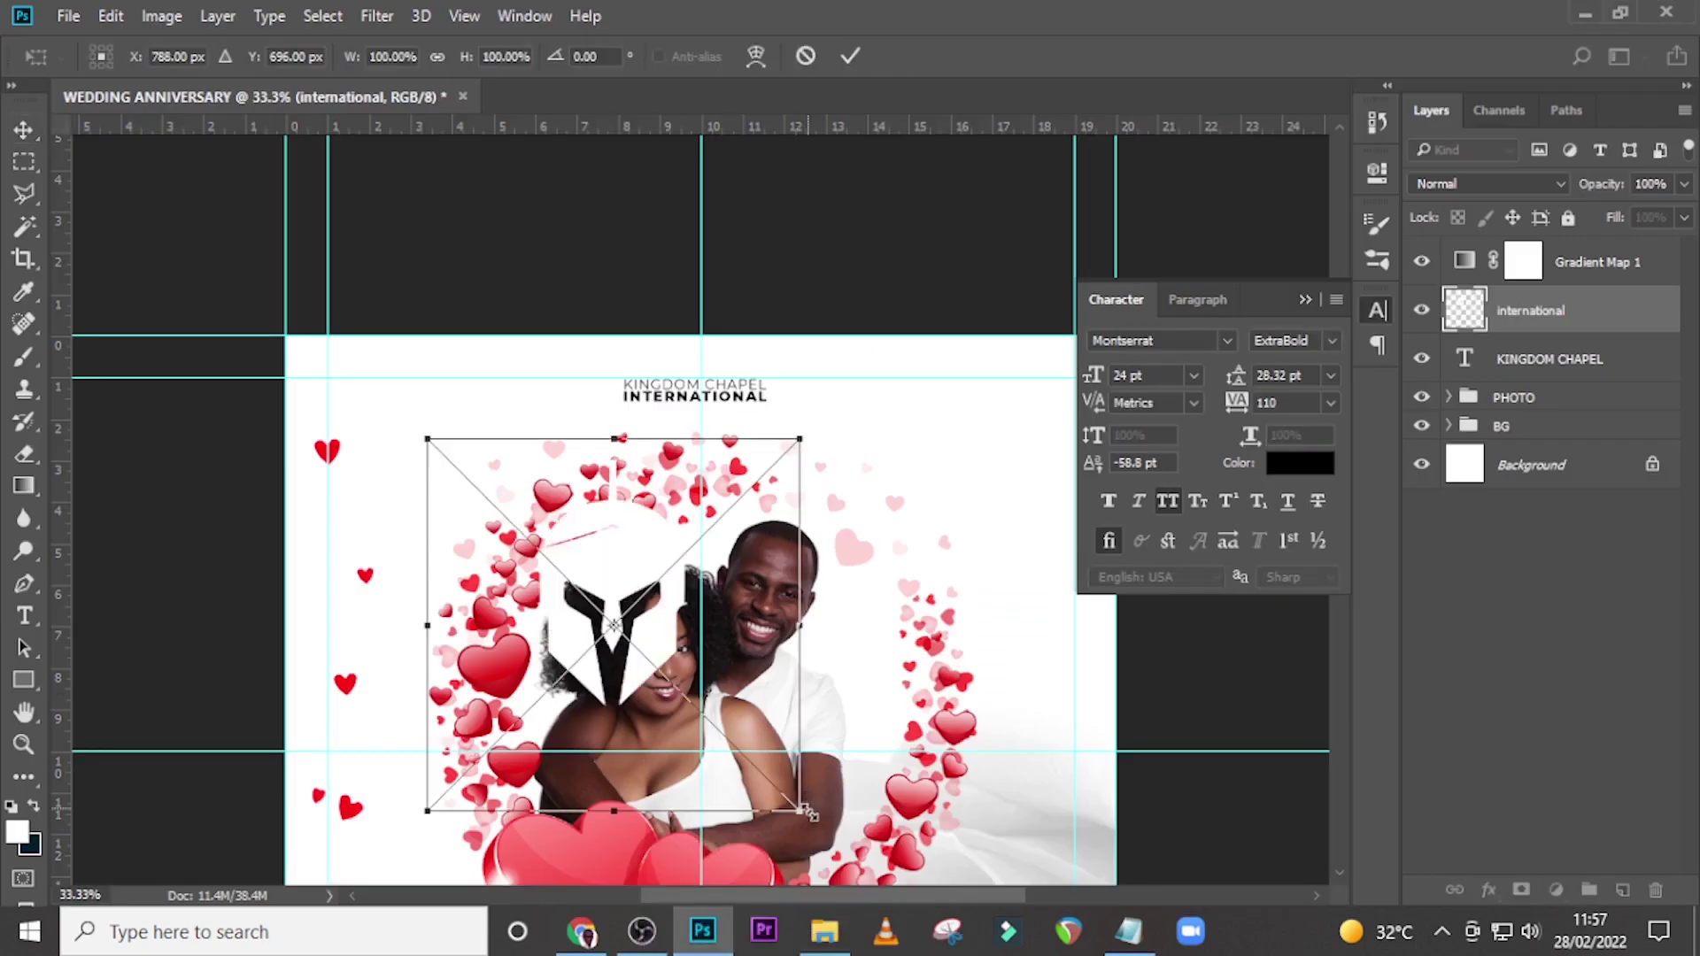
drag(778, 759, 500, 452)
key(Return)
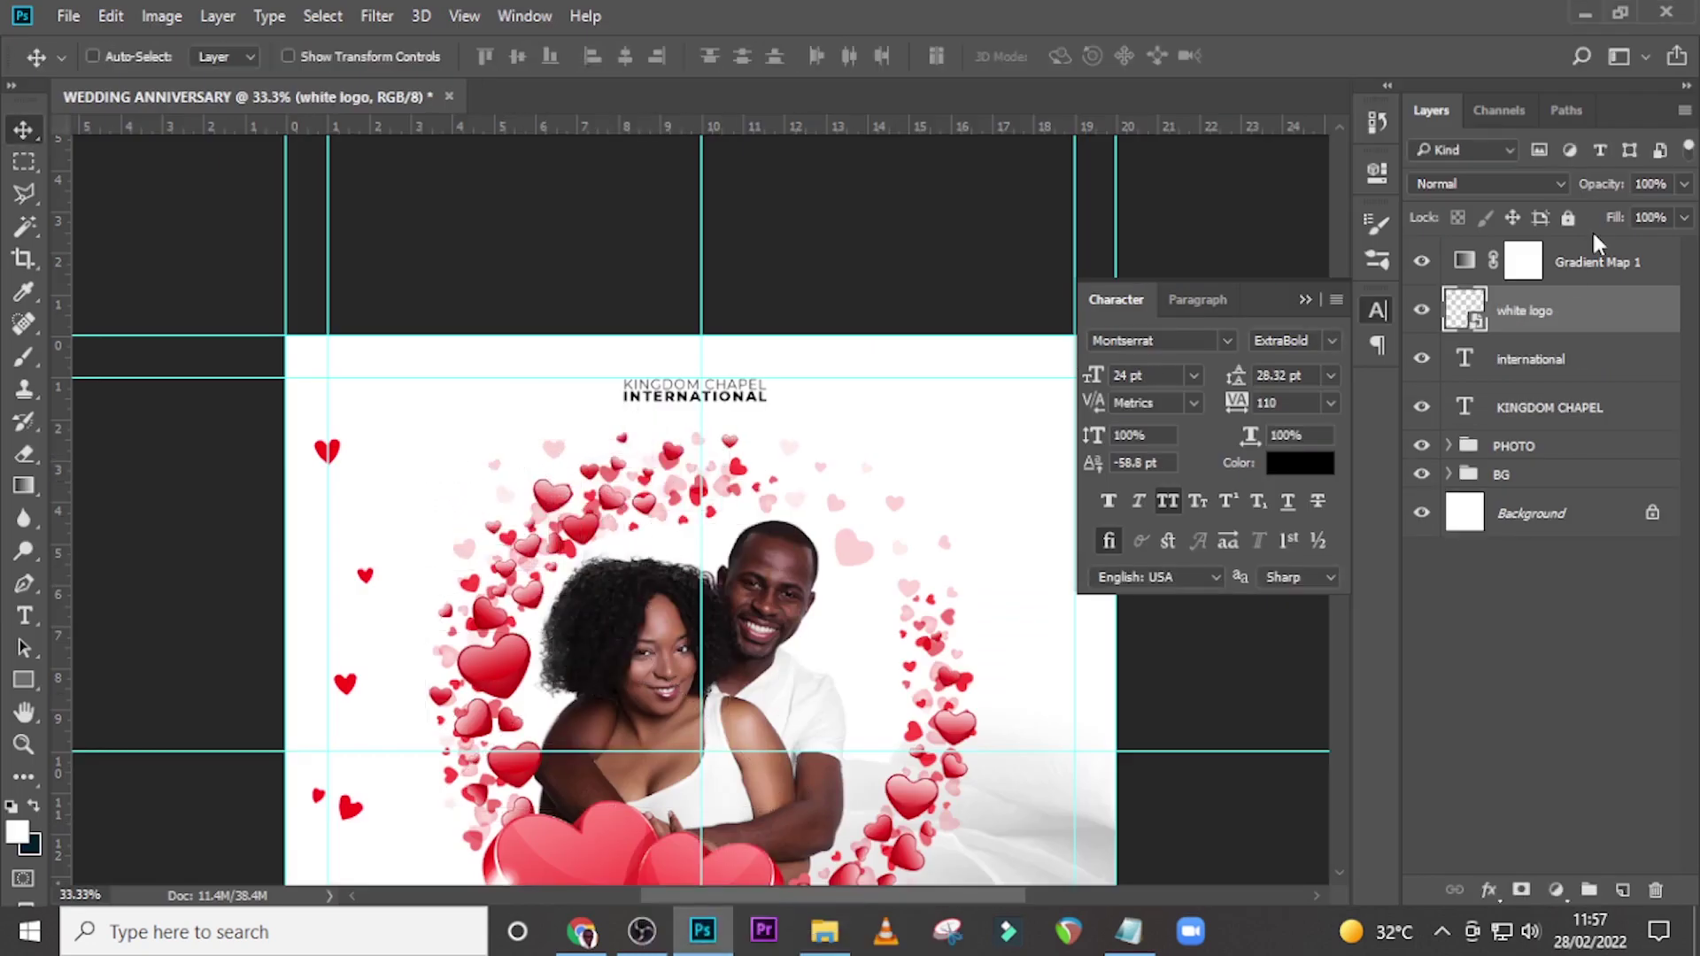
Step: Apply a black (000000) Color Overlay to the white logo layer
double_click(1609, 312)
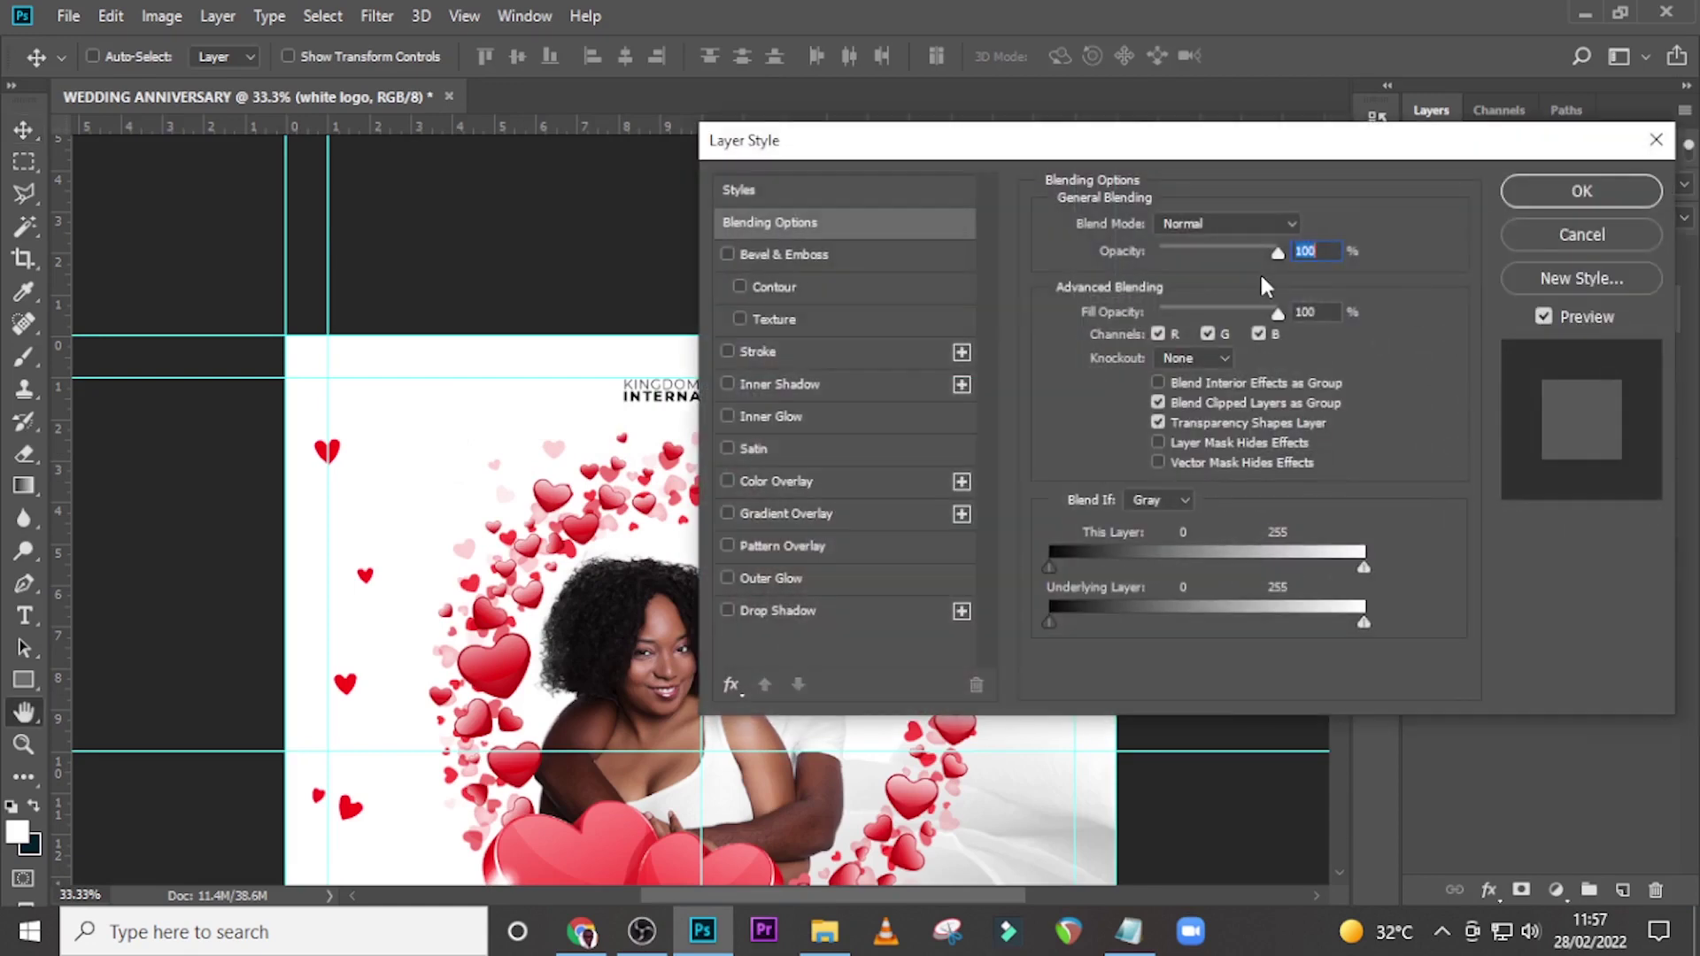
click(751, 483)
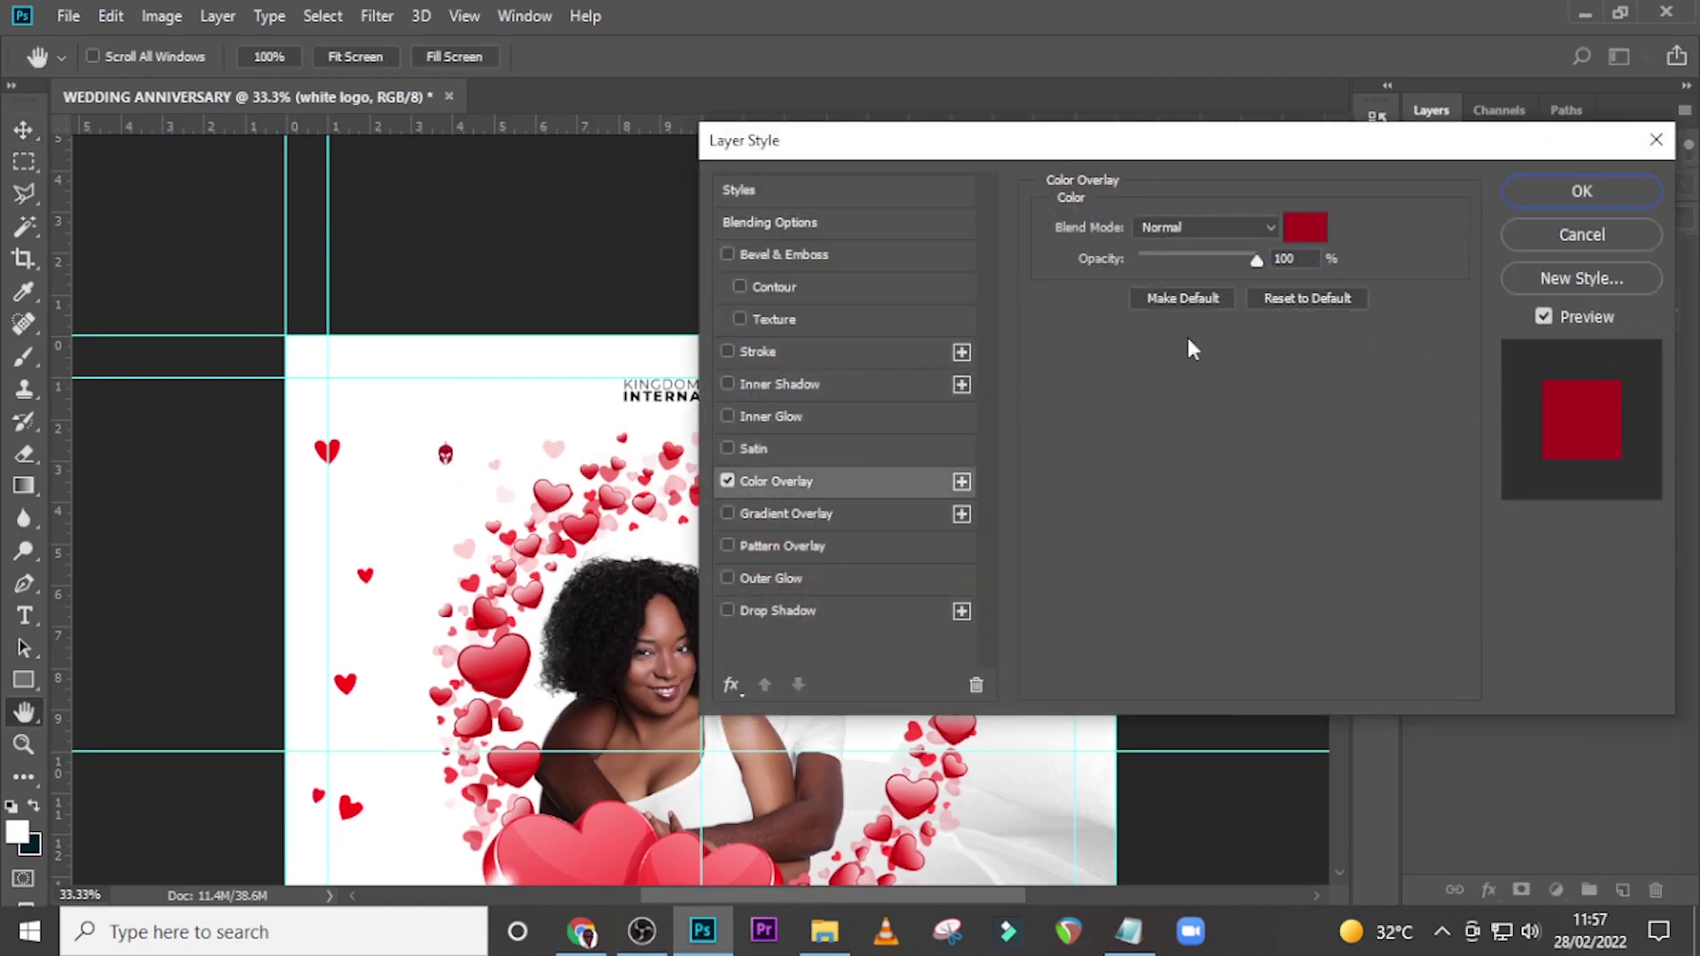
click(1313, 231)
drag(1031, 602, 954, 707)
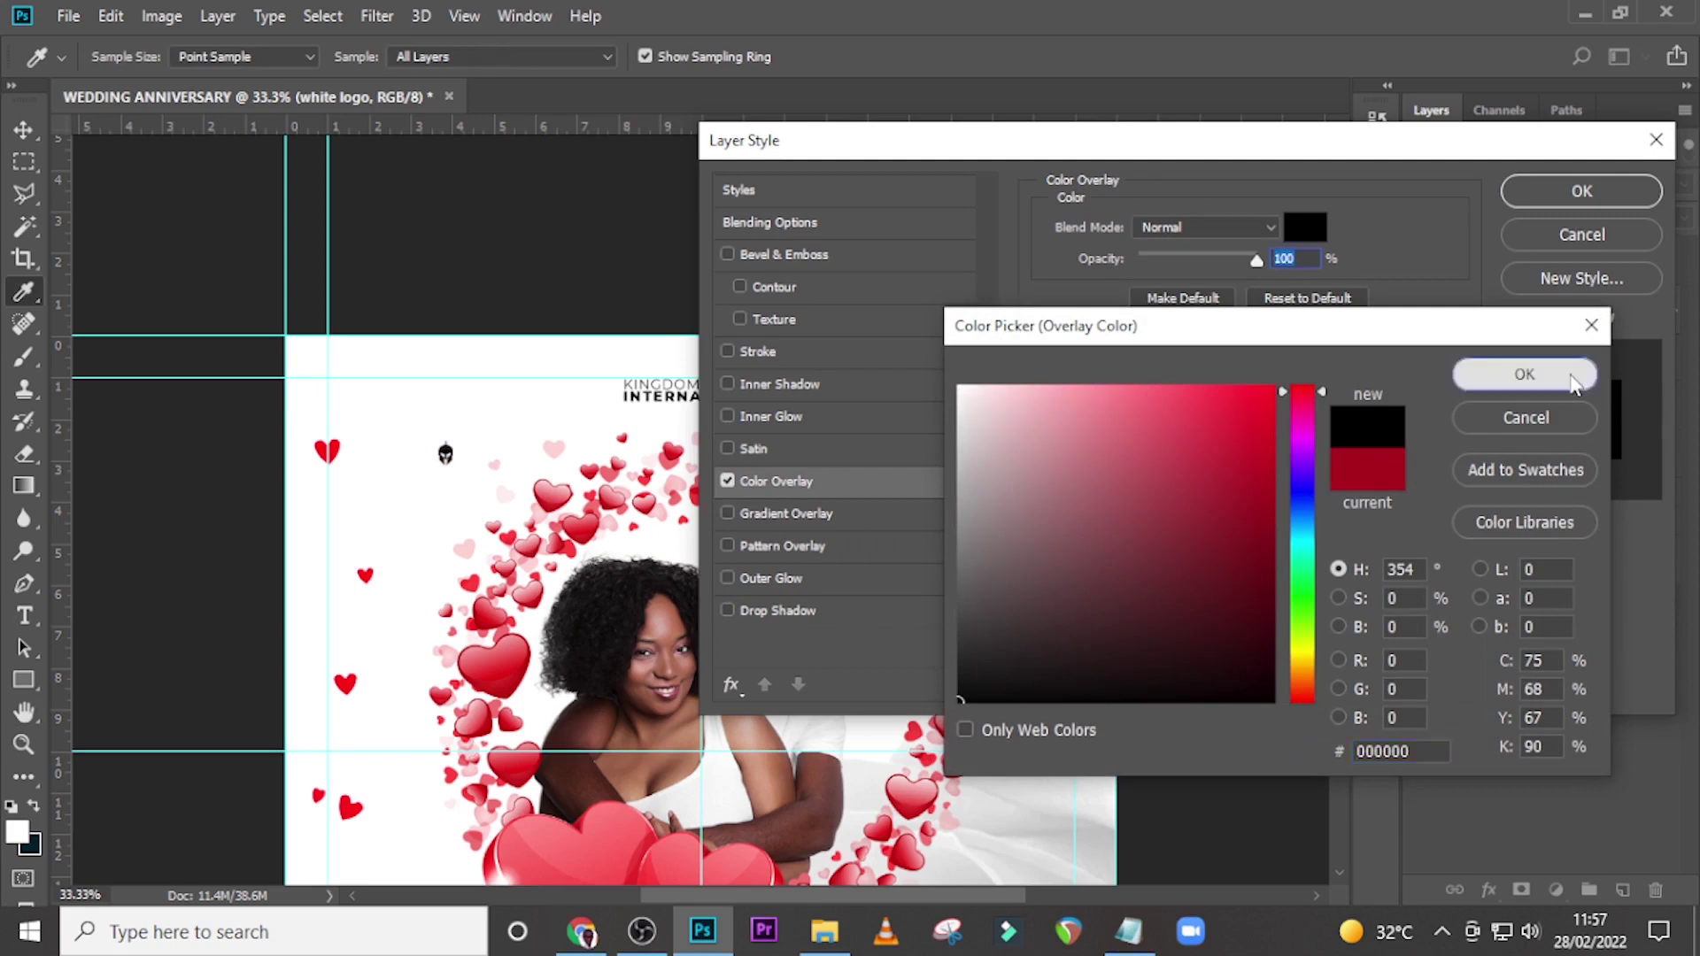
click(1571, 382)
click(1547, 183)
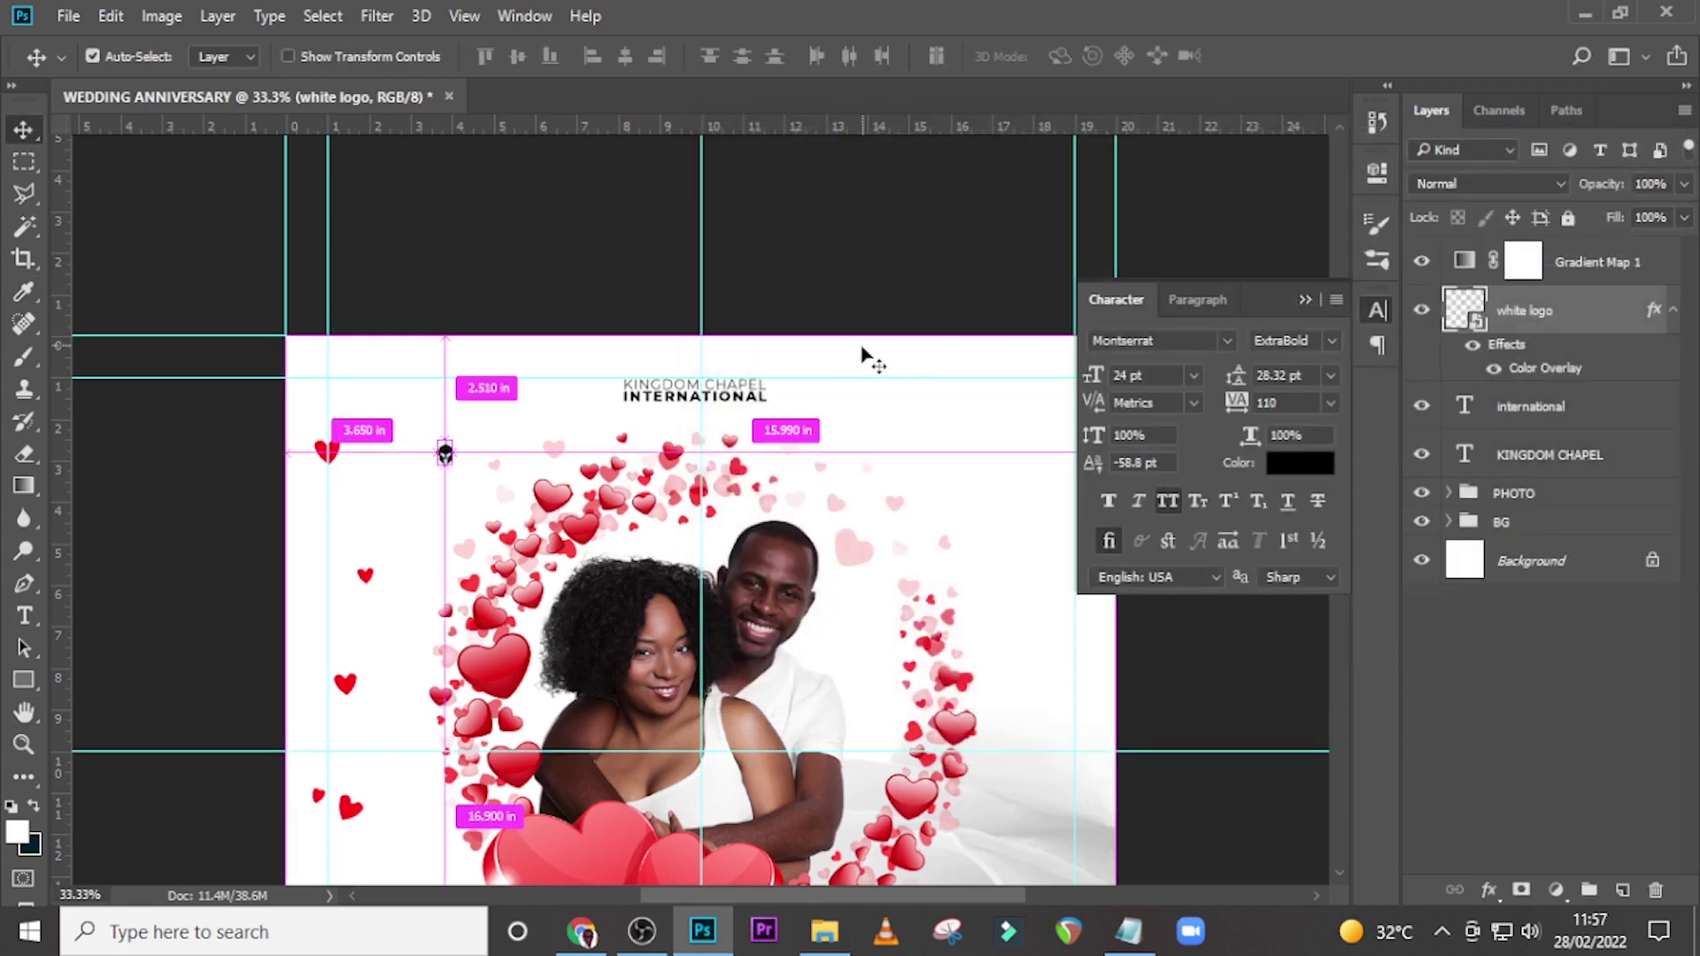
Step: Move the logo to the left of the KINGDOM CHAPEL INTERNATIONAL text and nudge it closer to the lettering
key(ctrl+t)
drag(472, 434, 611, 395)
key(Return)
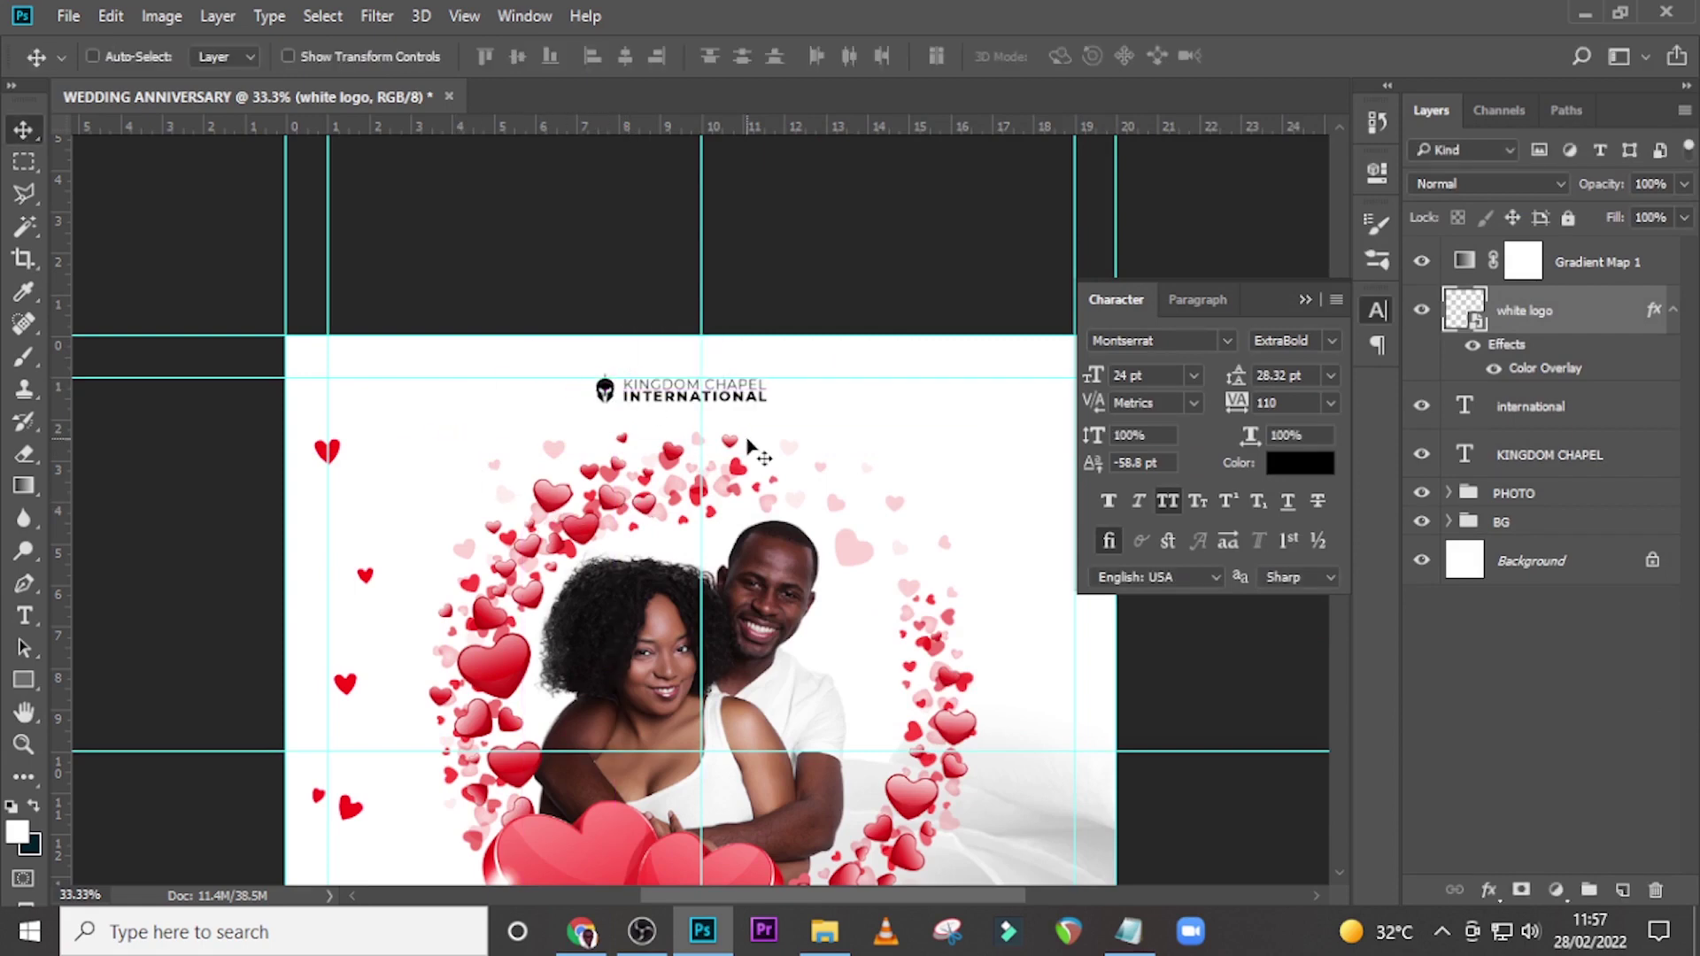
key(Right)
key(Right)
key(Right)
key(Right)
key(Right)
key(Right)
scroll(748, 447, down, 2)
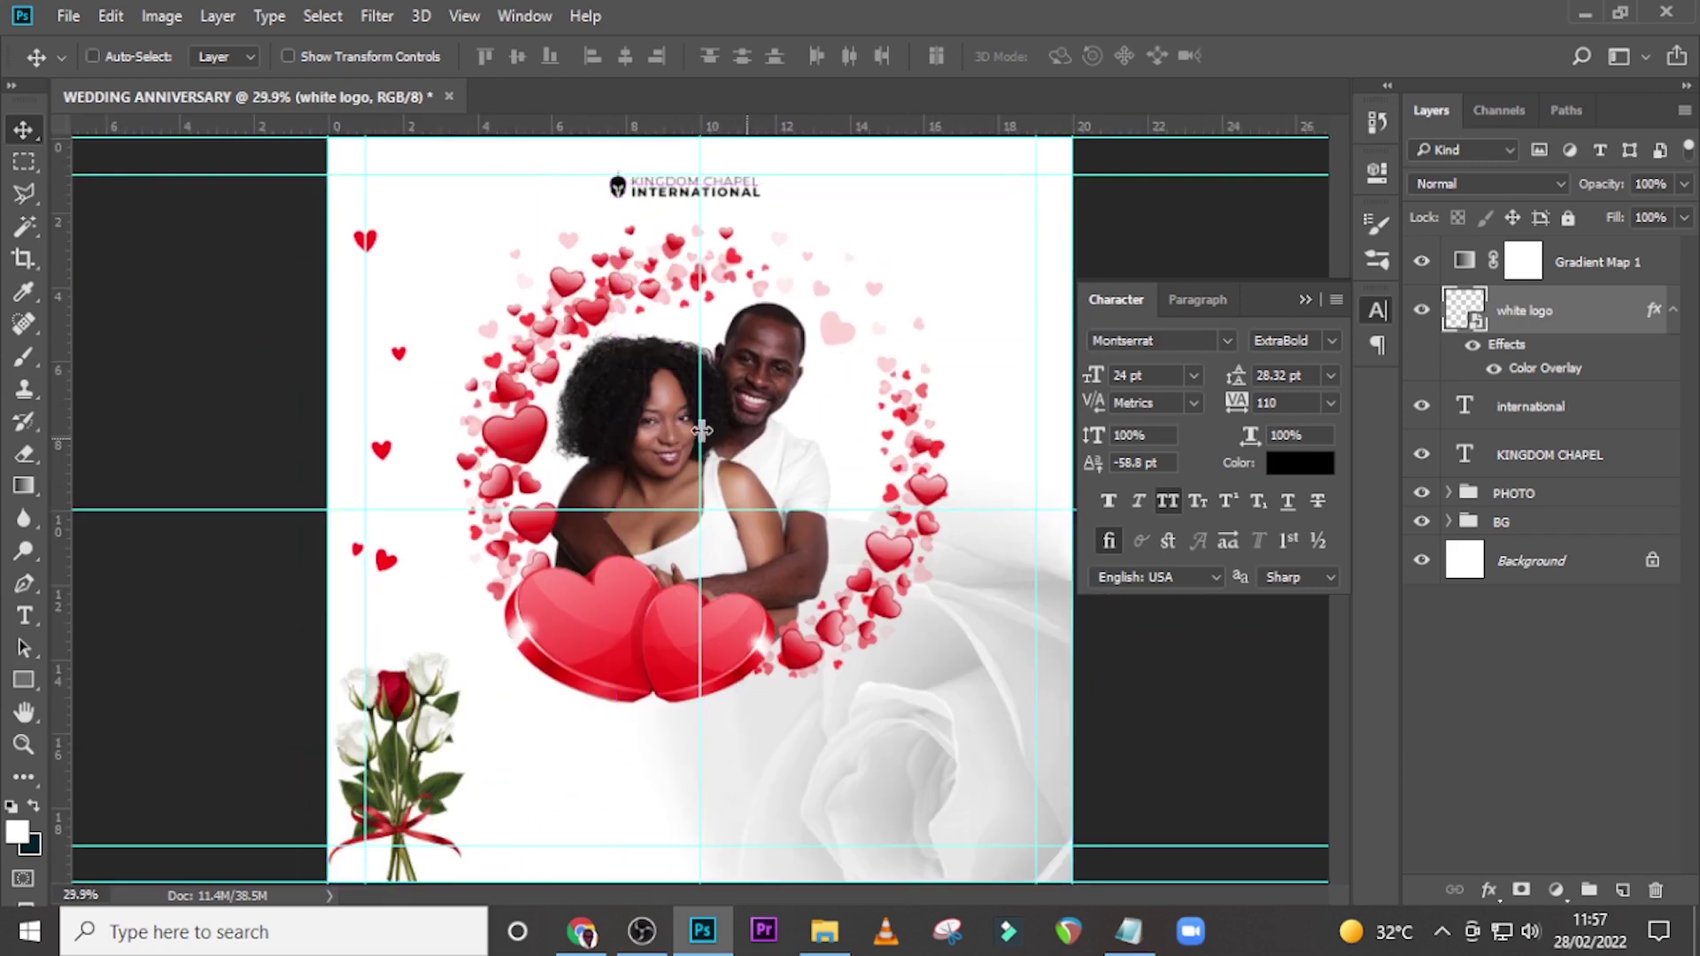
Step: Group the white logo, international and KINGDOM CHAPEL layers under the name LOGO
click(1304, 301)
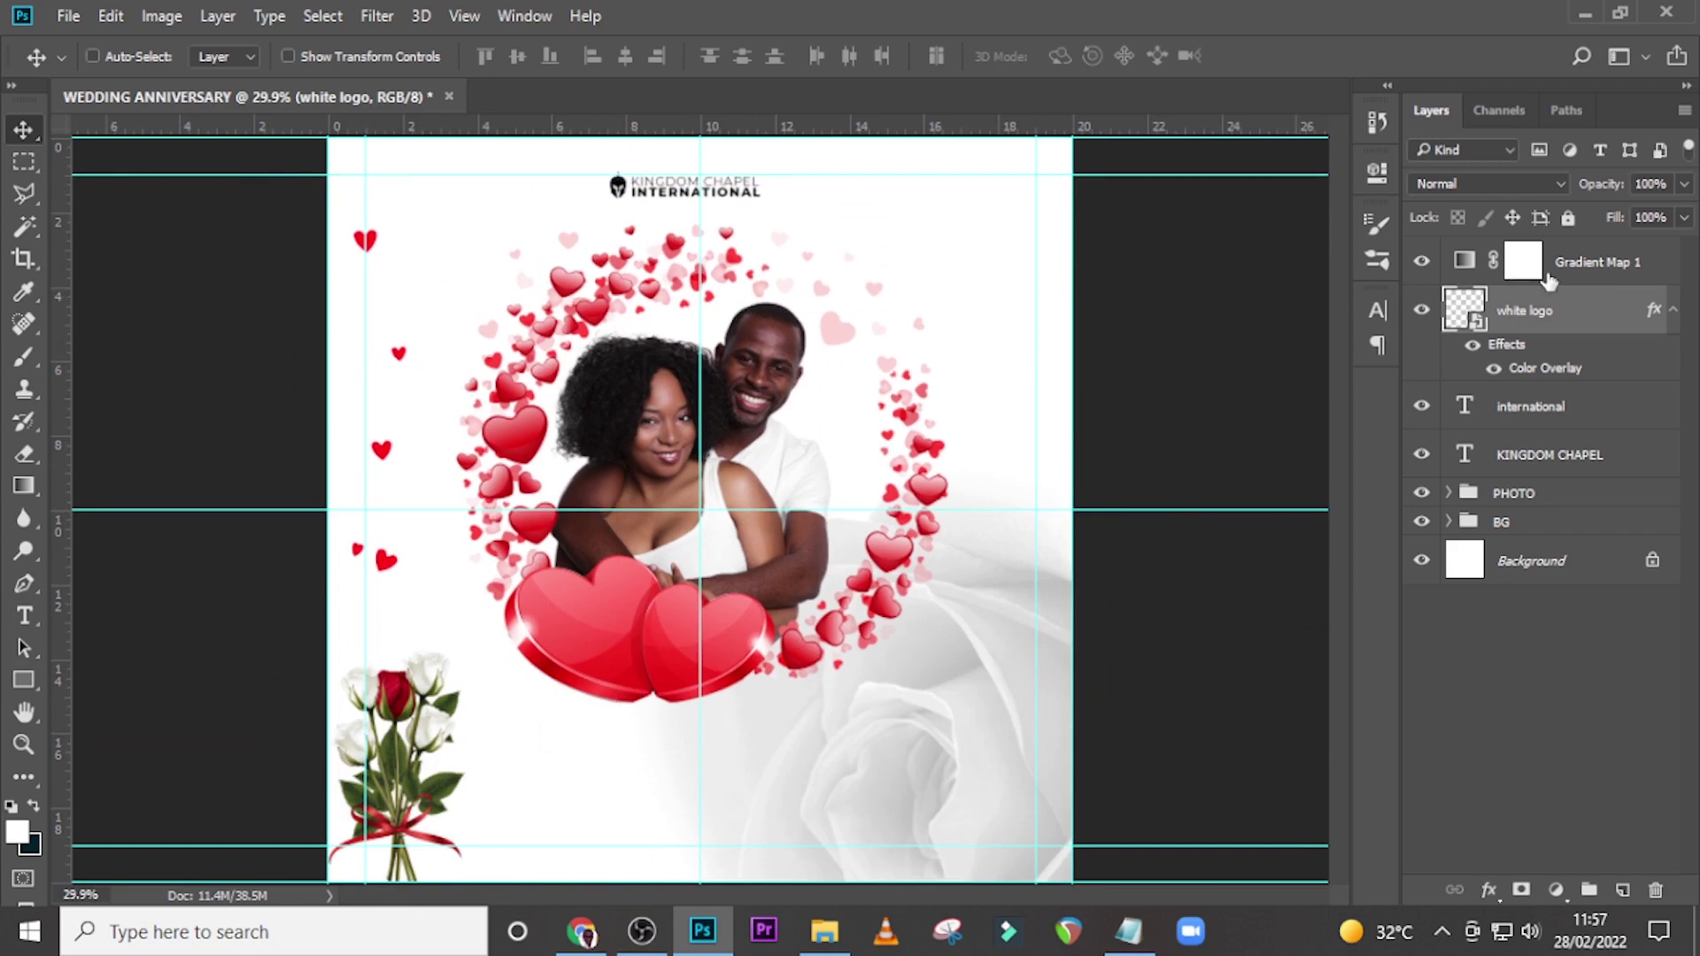
ctrl+click(1592, 403)
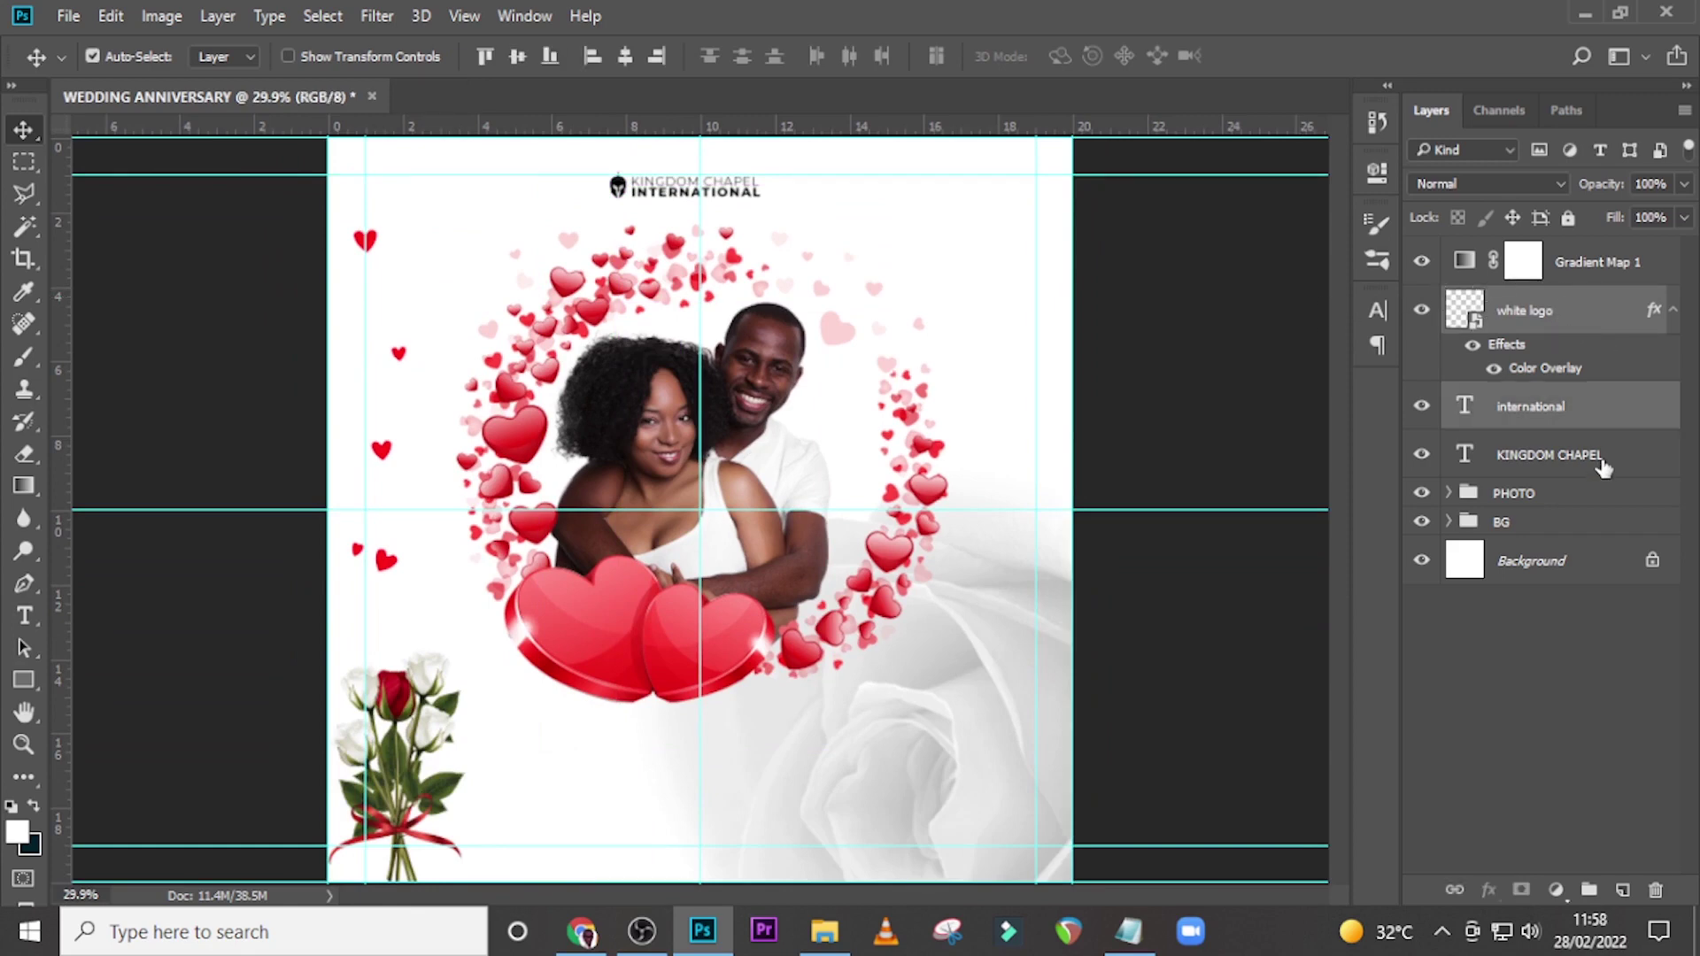
ctrl+click(1602, 467)
key(ctrl+g)
double_click(1516, 300)
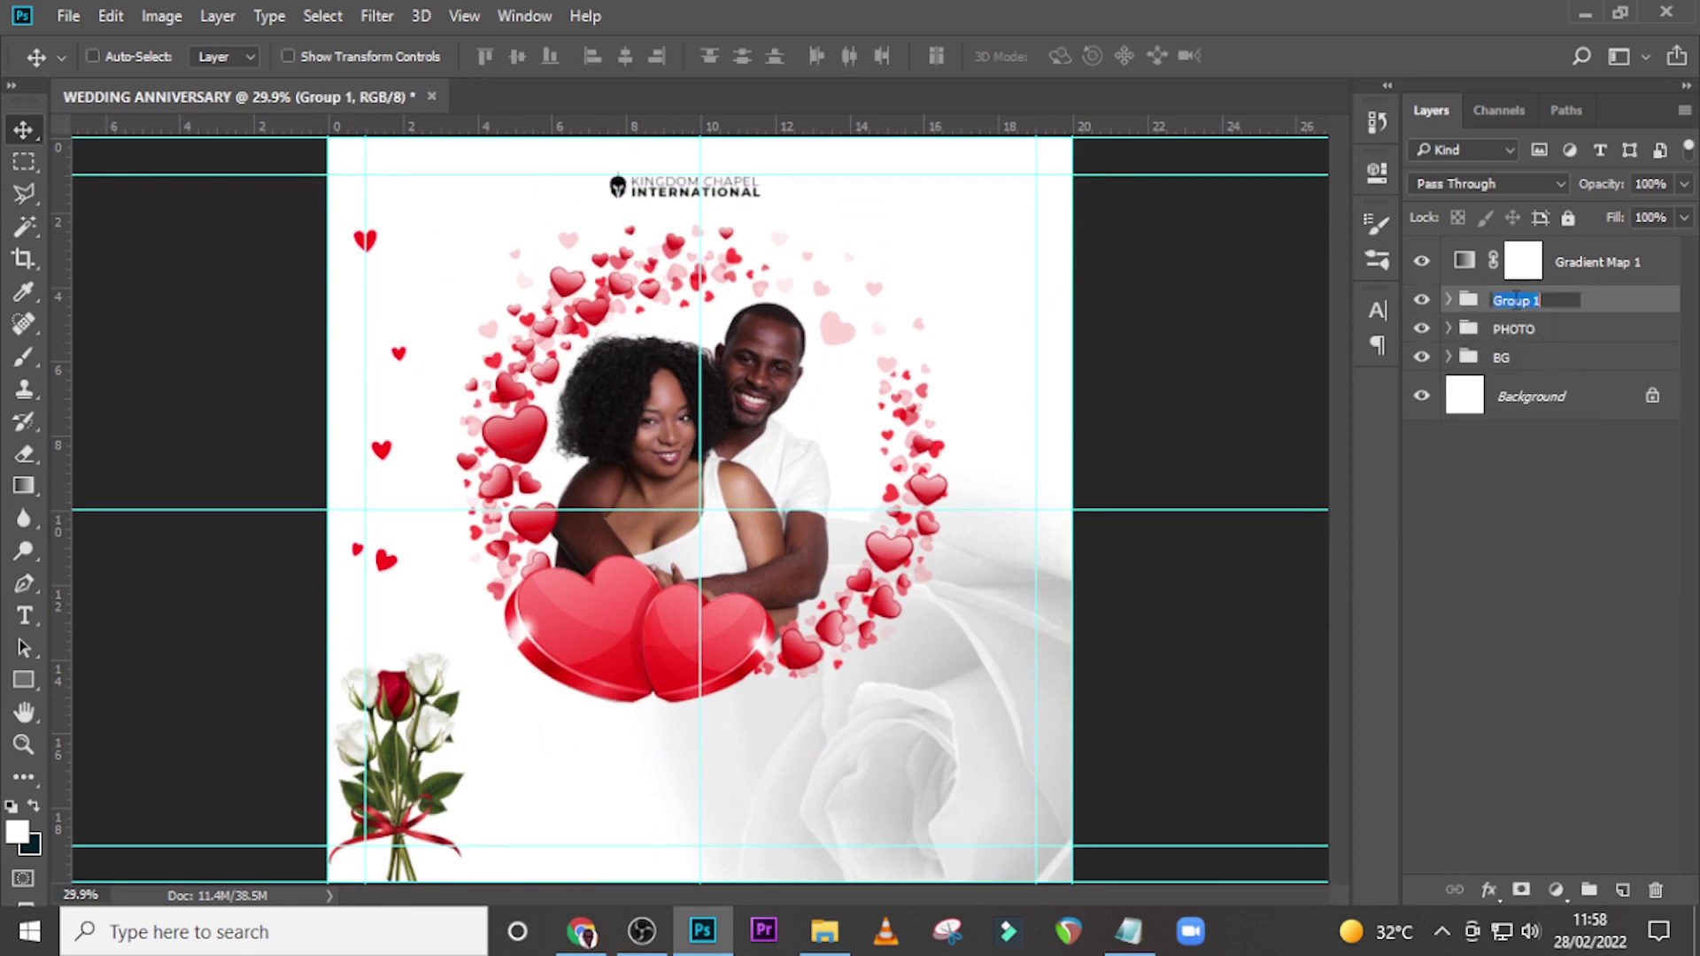
text(LOGO)
key(Return)
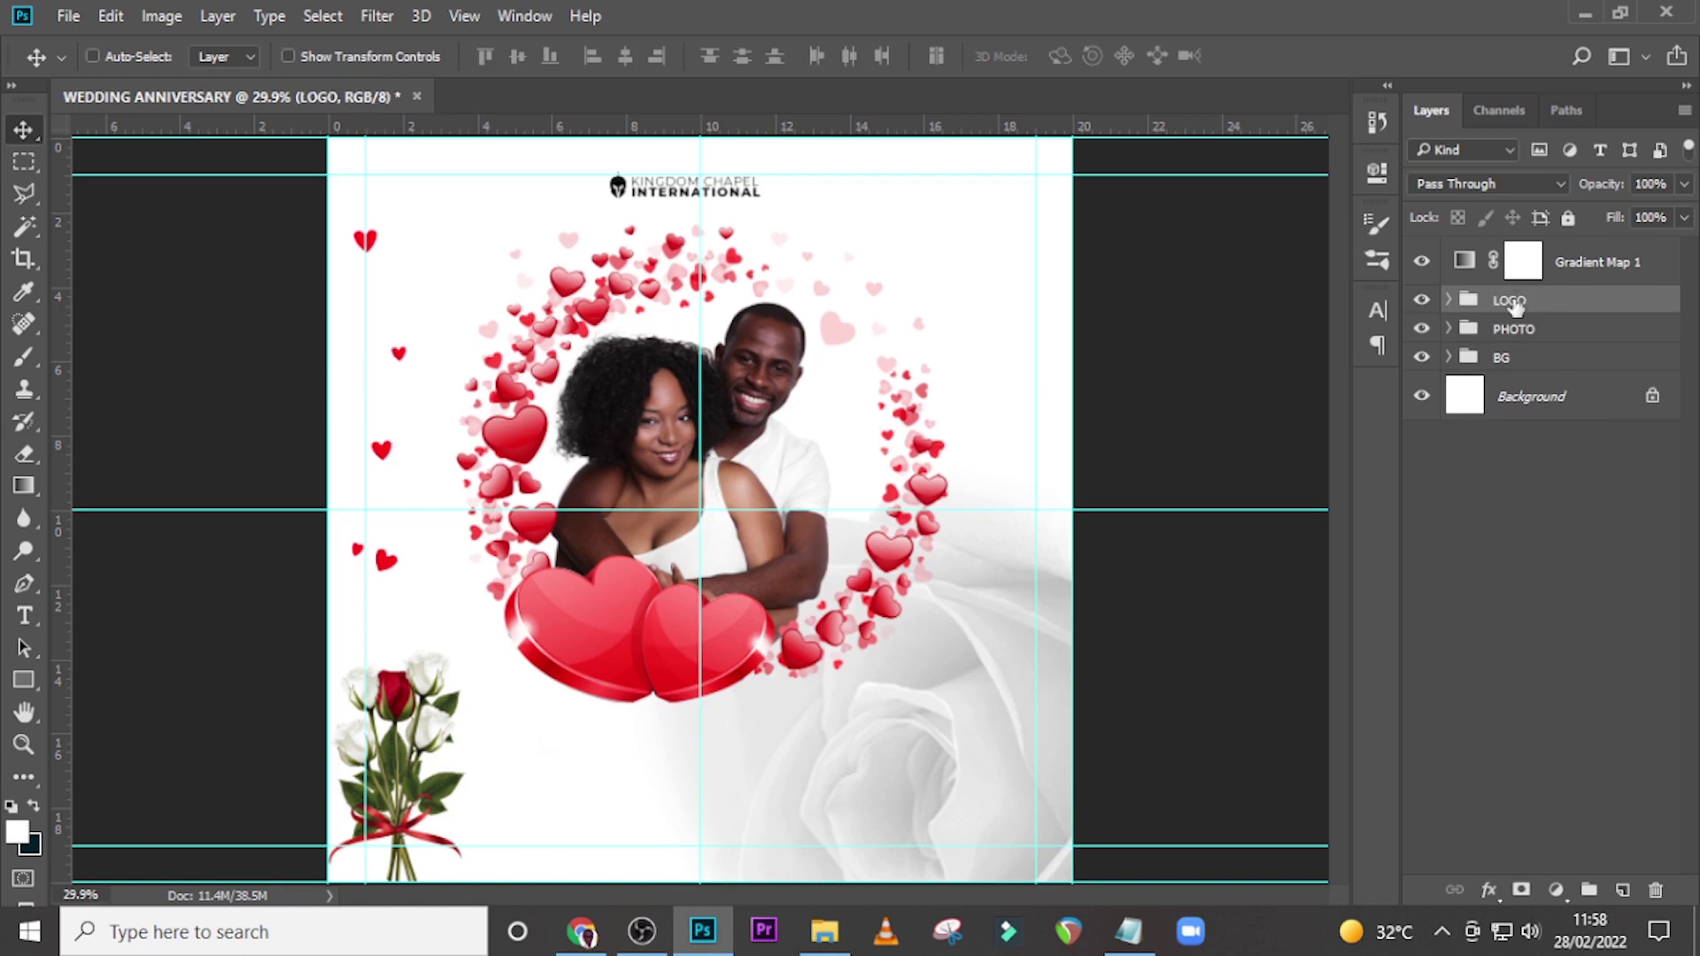
Step: Shift the LOGO group slightly right and down so it sits centred on the vertical guide just below the upper guide
key(ctrl+t)
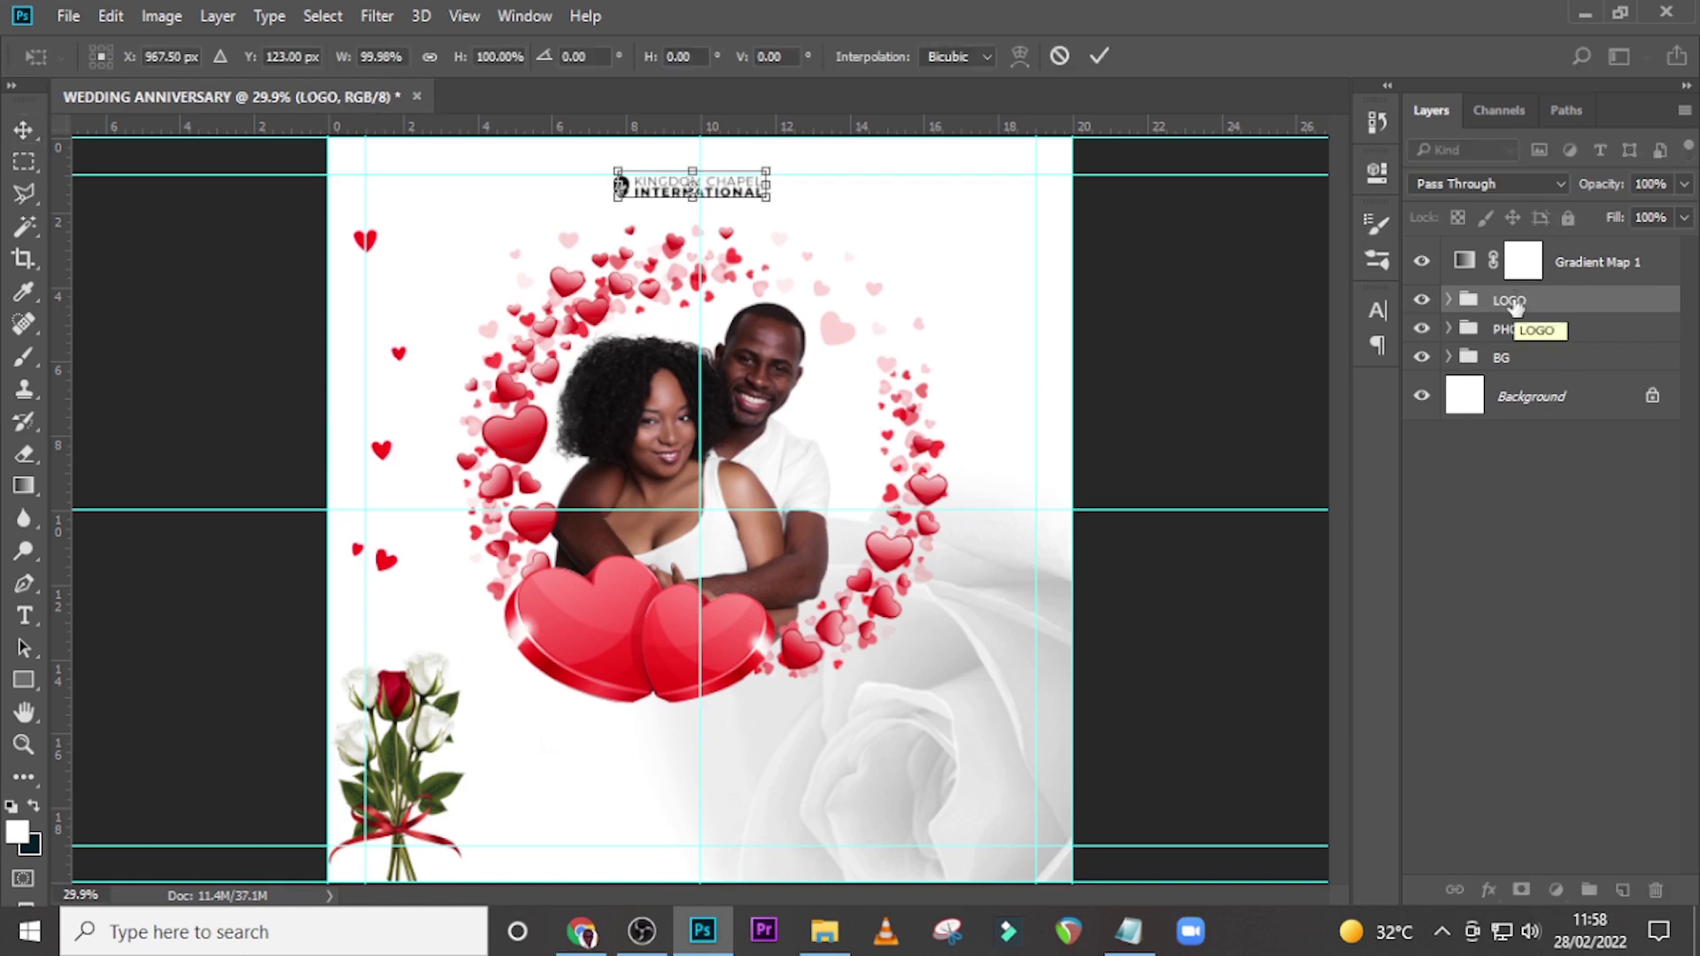
key(shift+Right)
key(shift+Down)
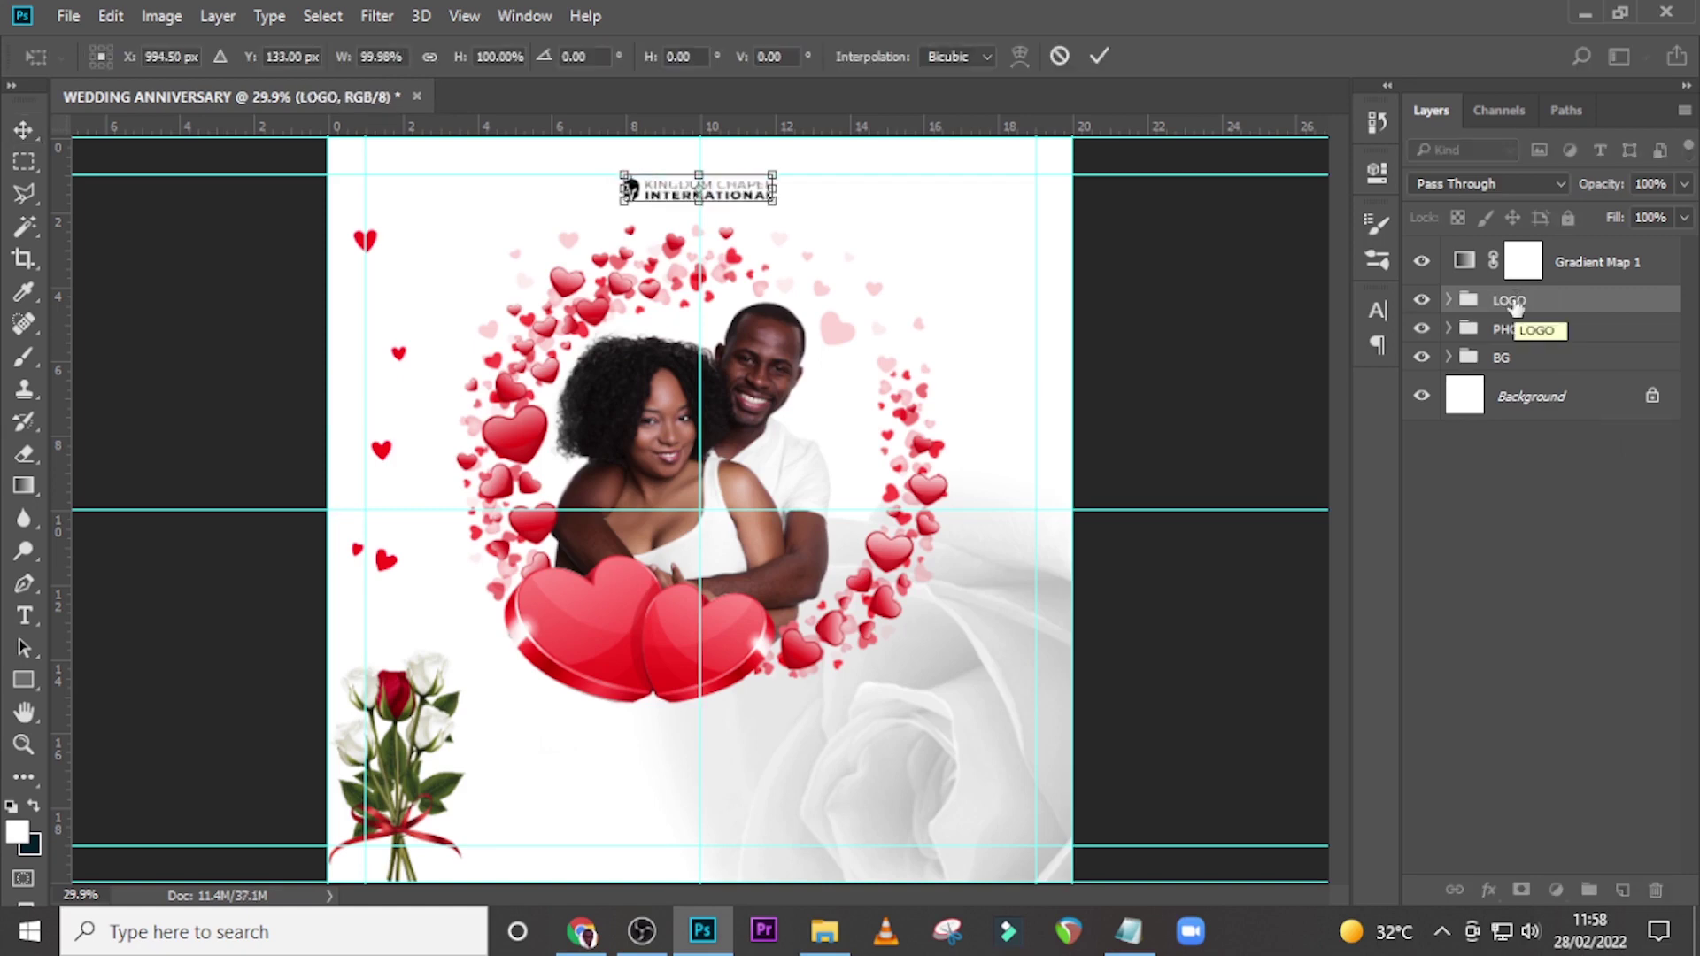
key(Return)
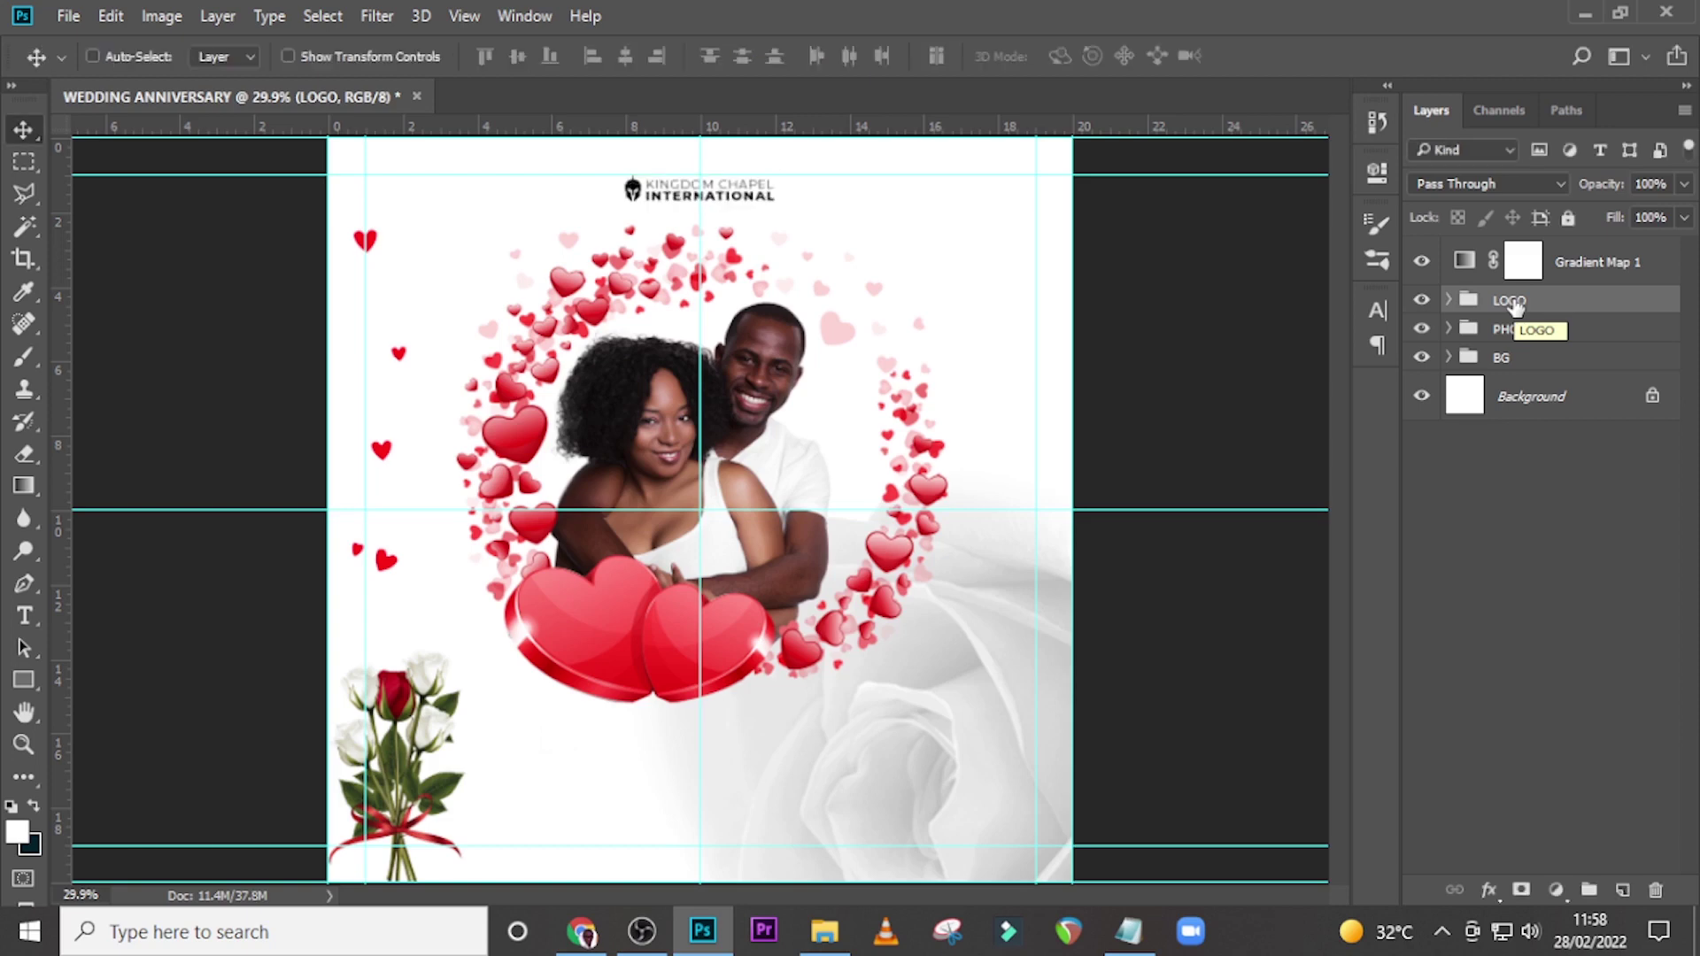
Step: Add a text layer reading Happy Wedding below the large hearts, copying the wording from U93.txt
key(t)
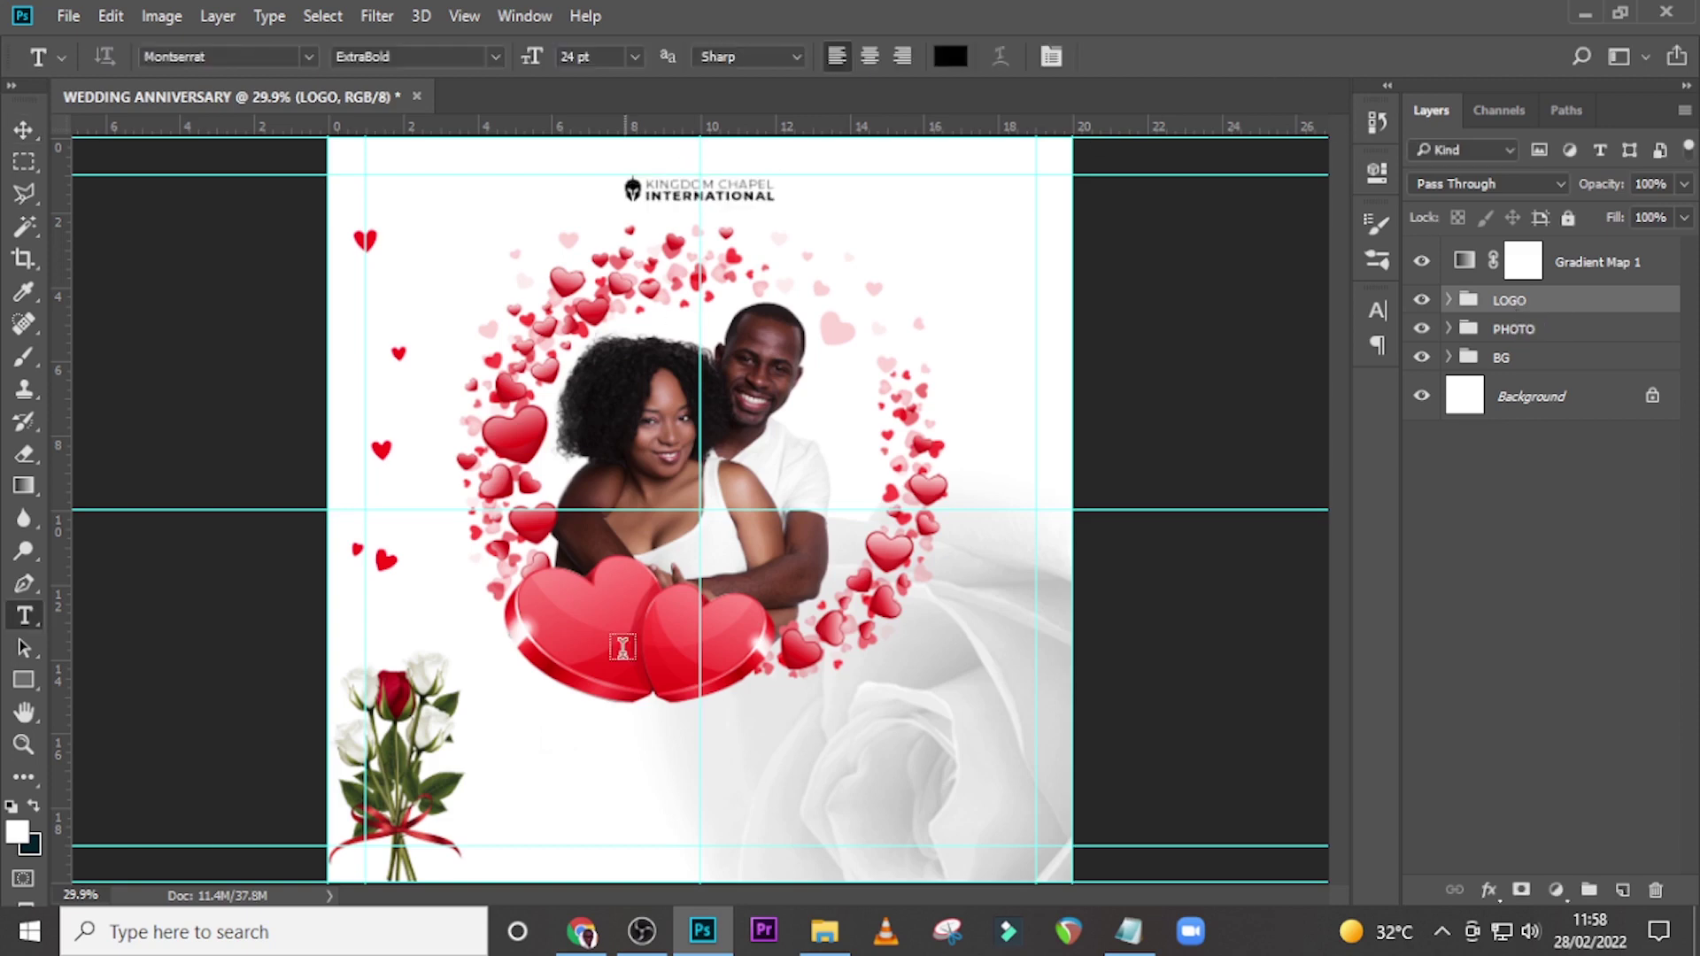
click(592, 774)
click(1145, 940)
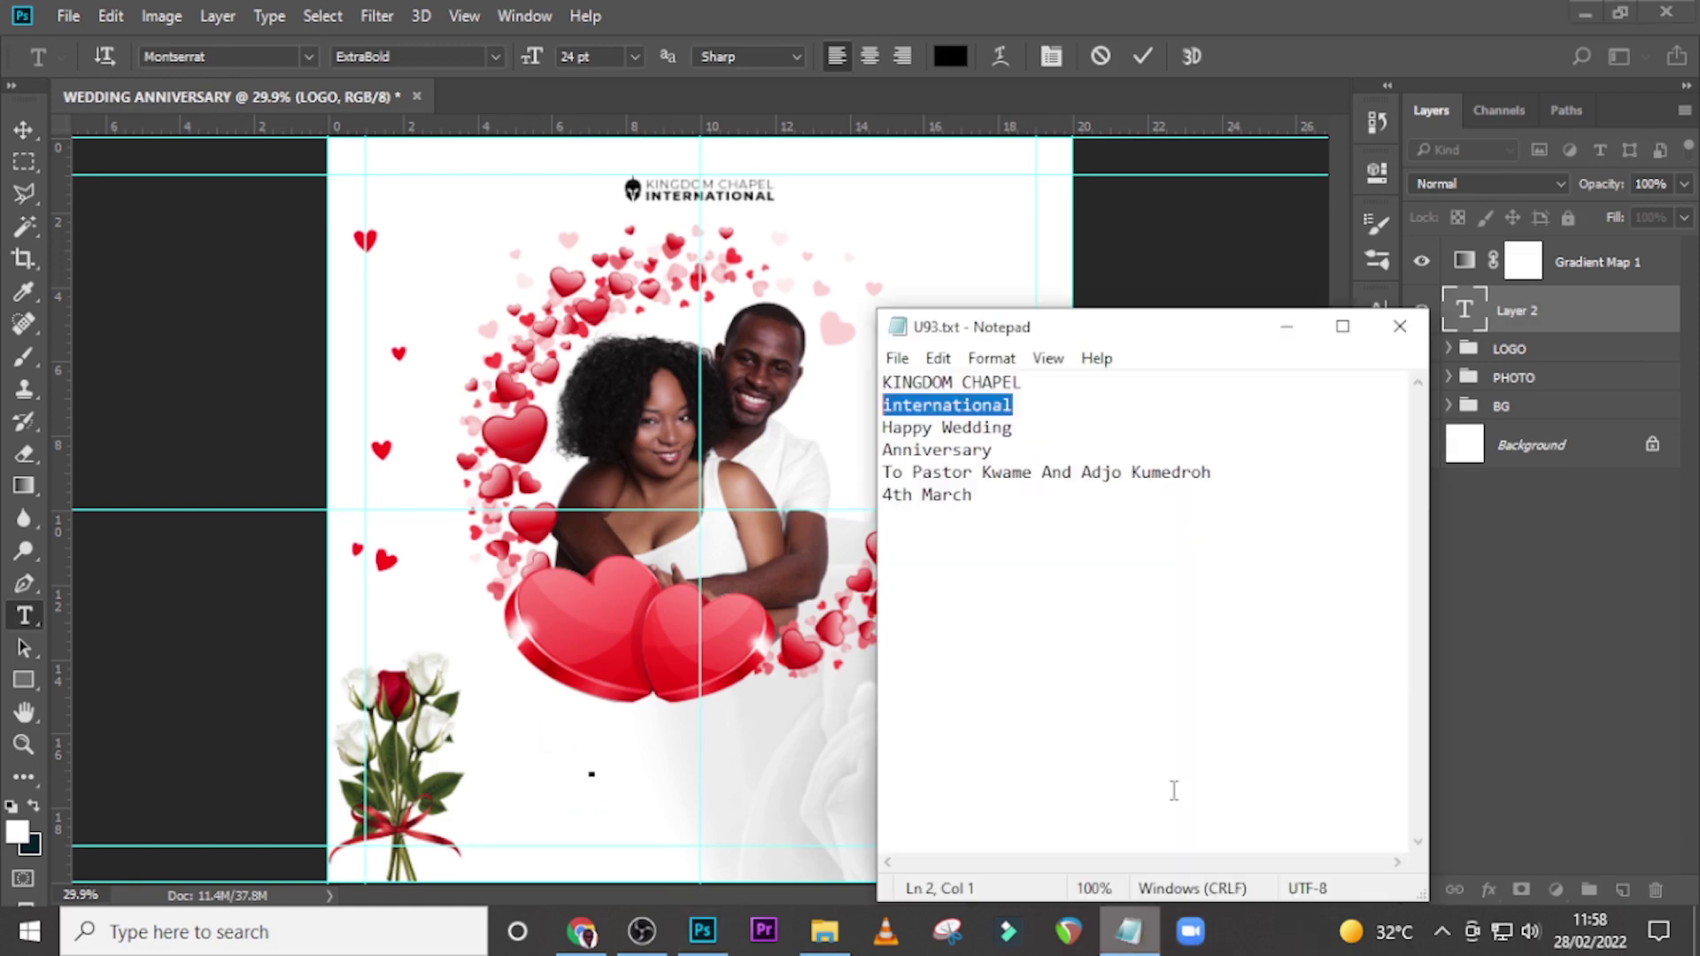
drag(1025, 425, 874, 427)
key(ctrl+c)
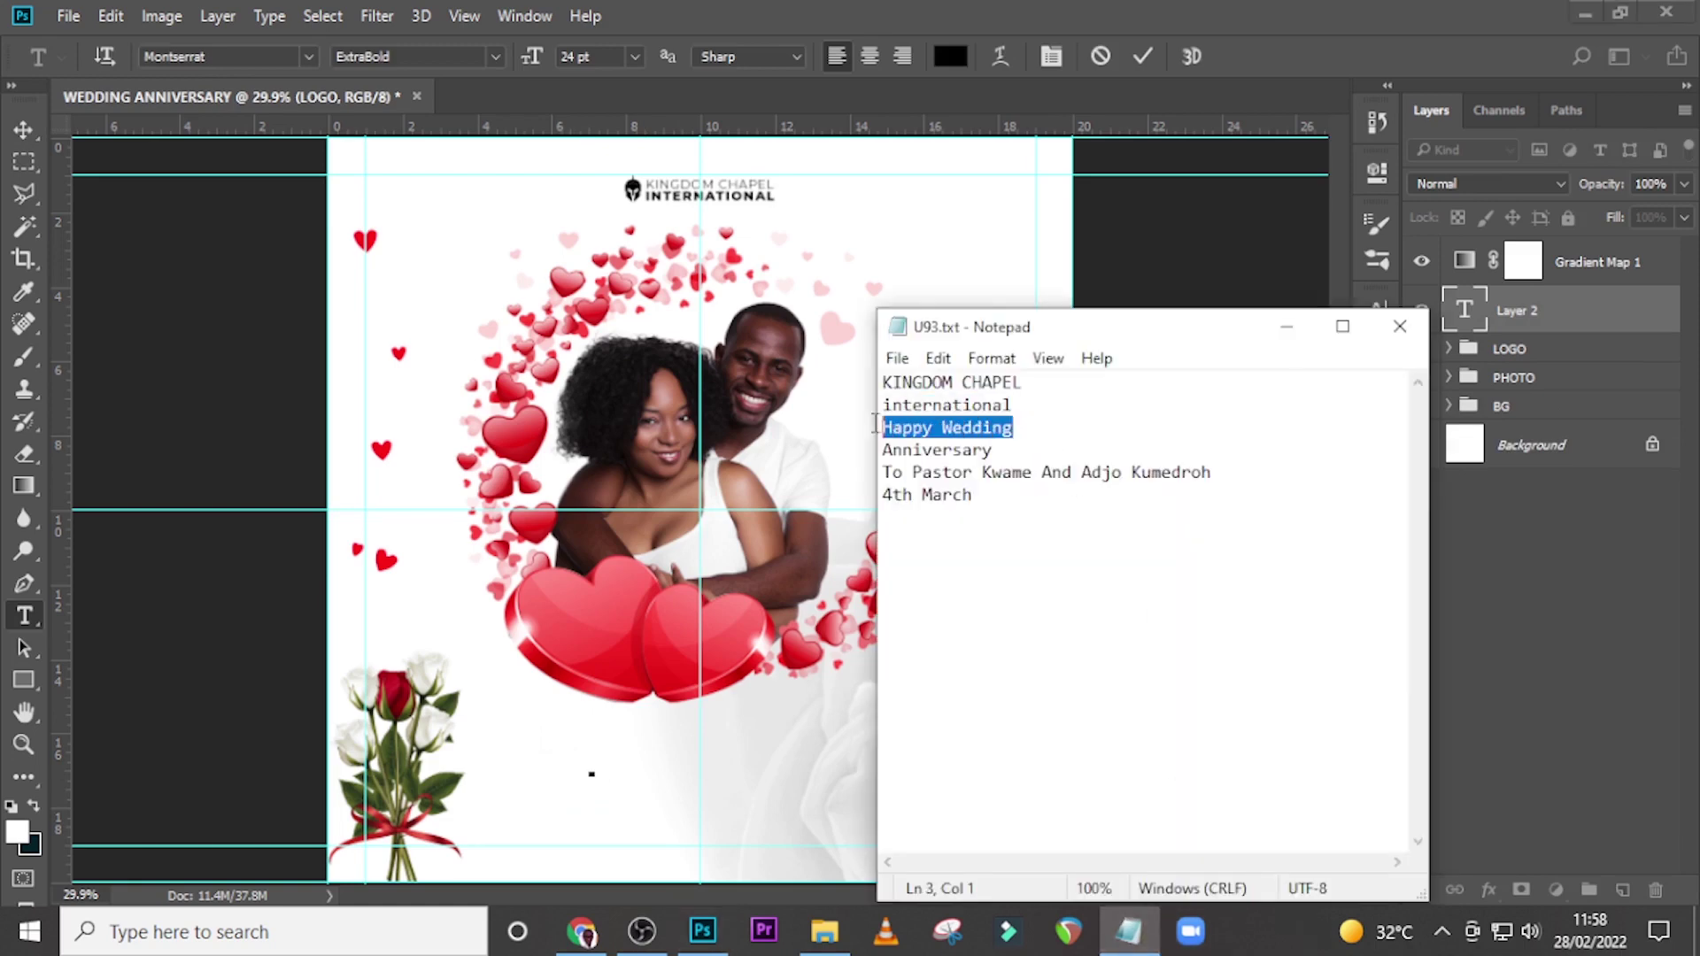
click(951, 12)
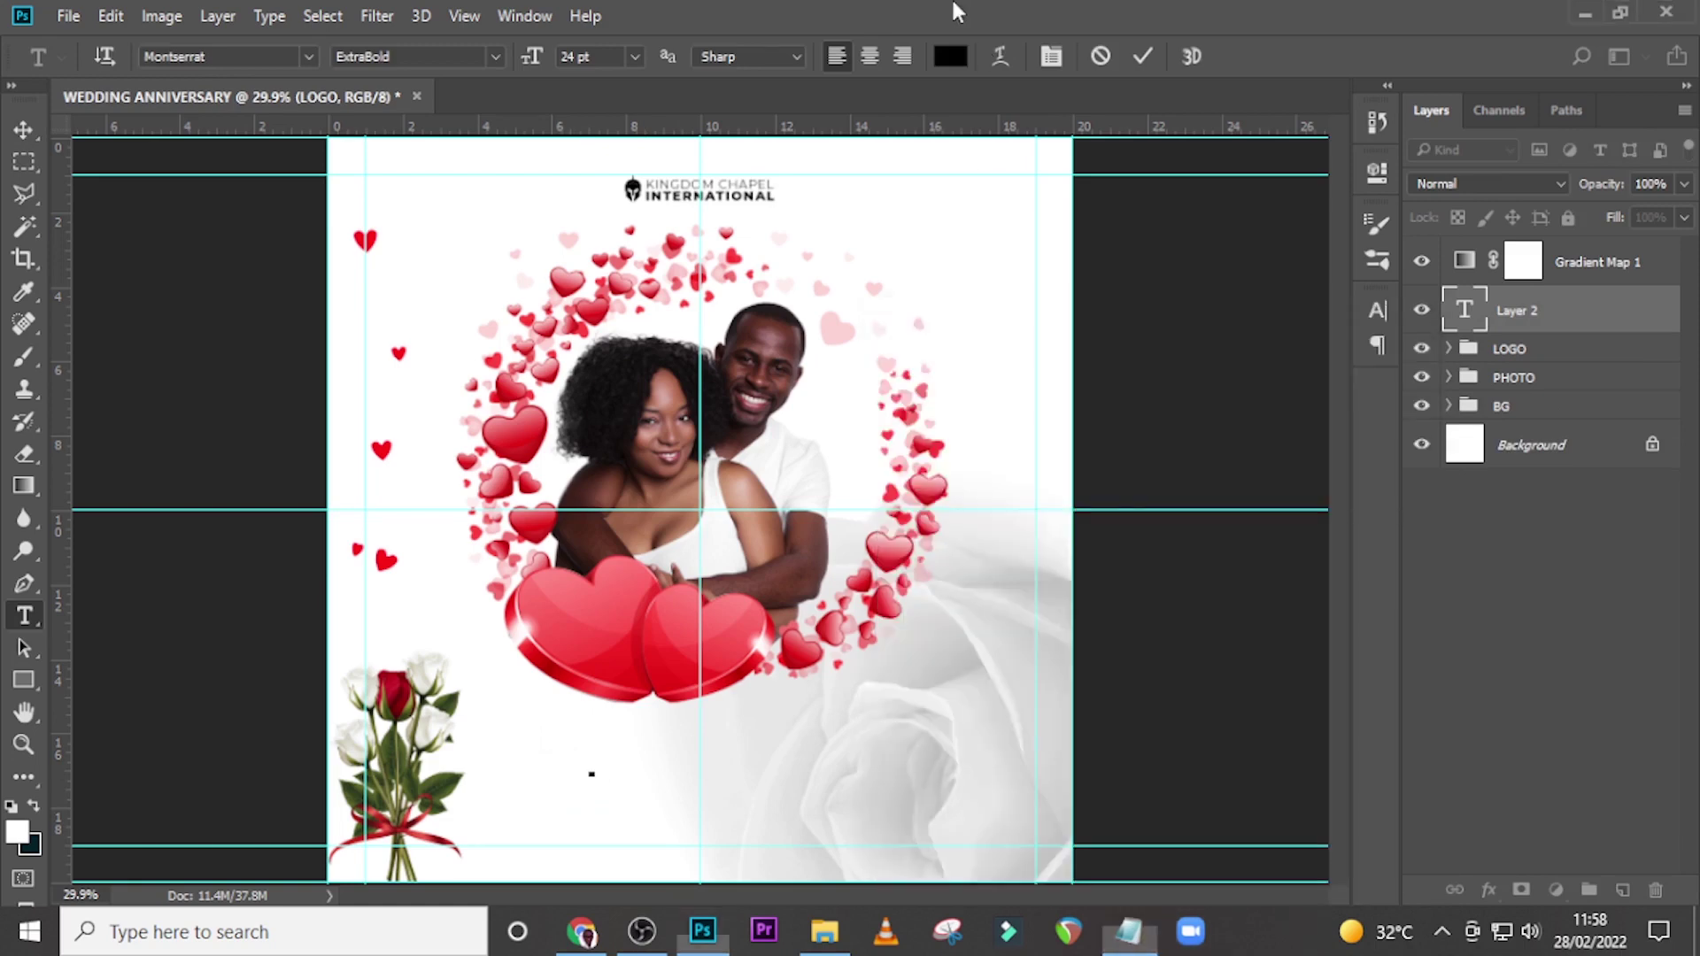
key(ctrl+v)
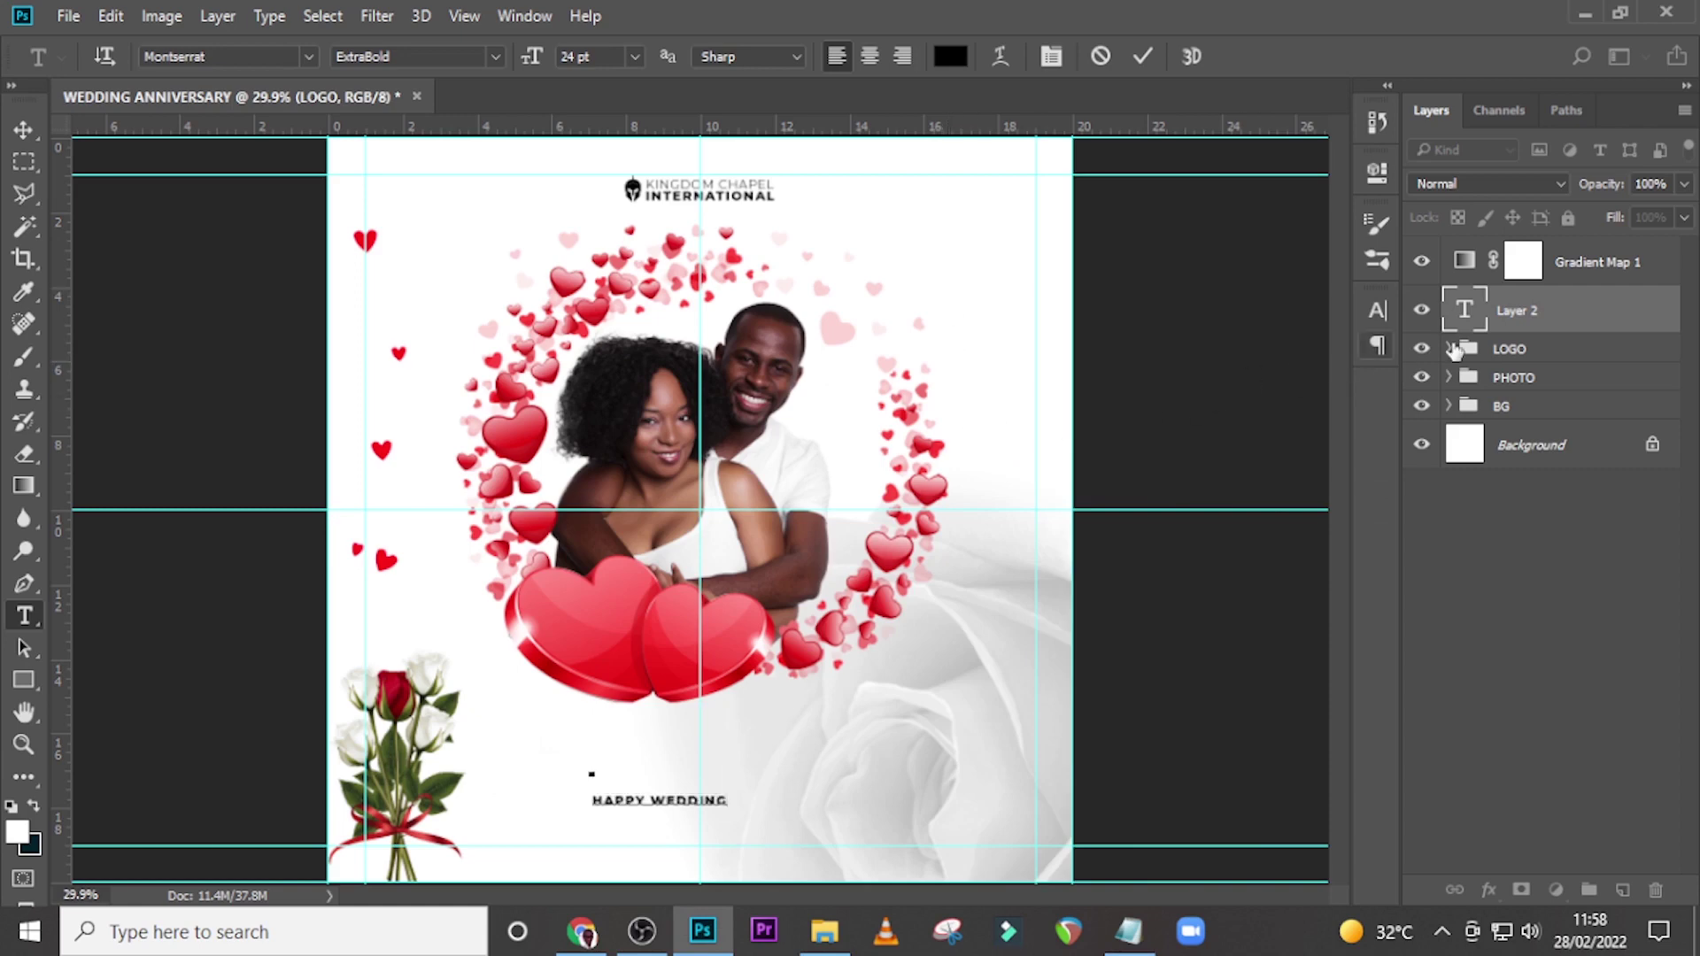
click(1487, 326)
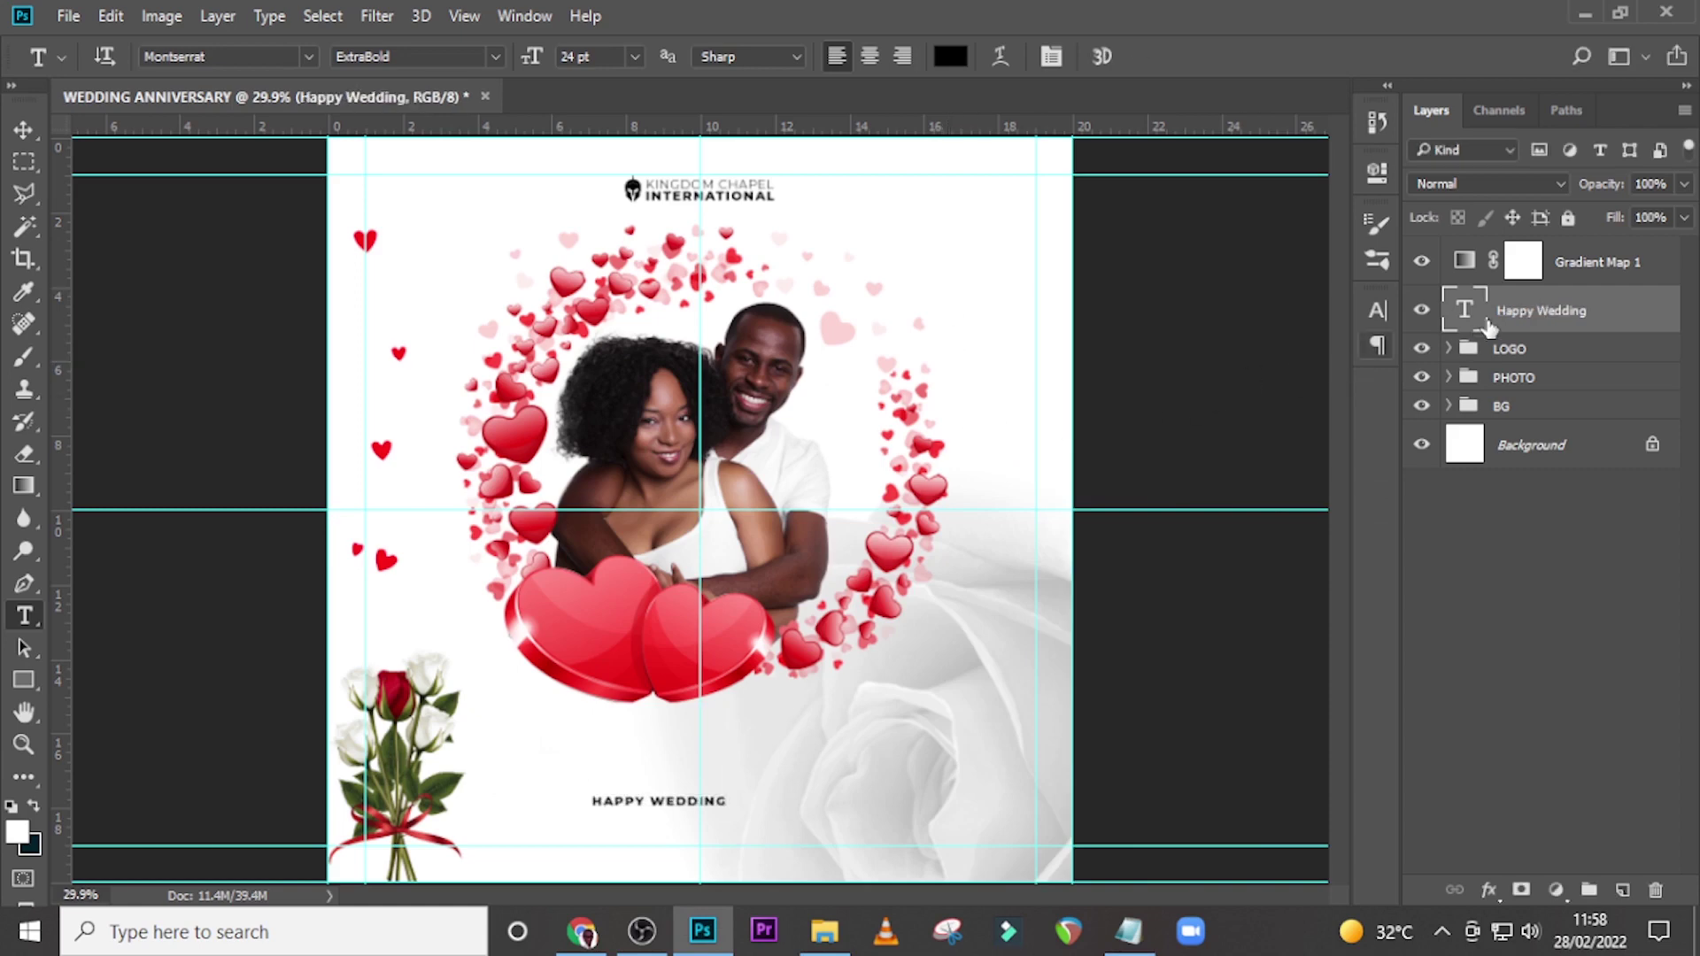
Step: Set the Happy Wedding text in the Amarithe font and turn off All Caps
click(1373, 309)
click(1169, 318)
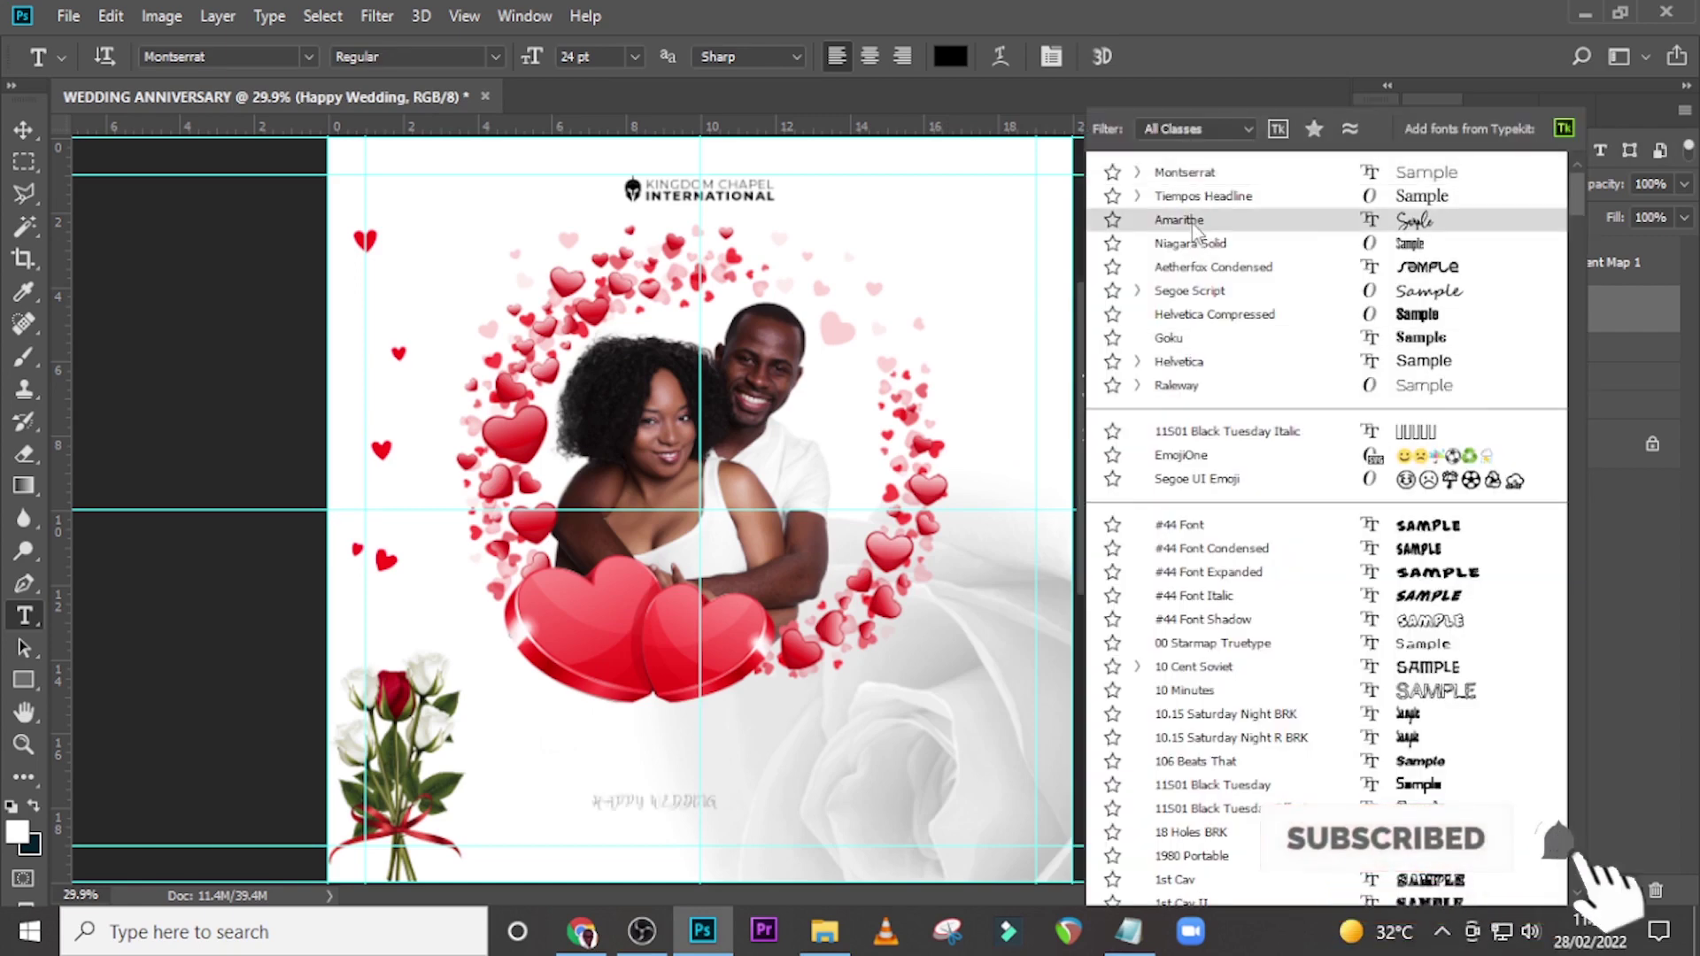
click(1192, 227)
click(1166, 502)
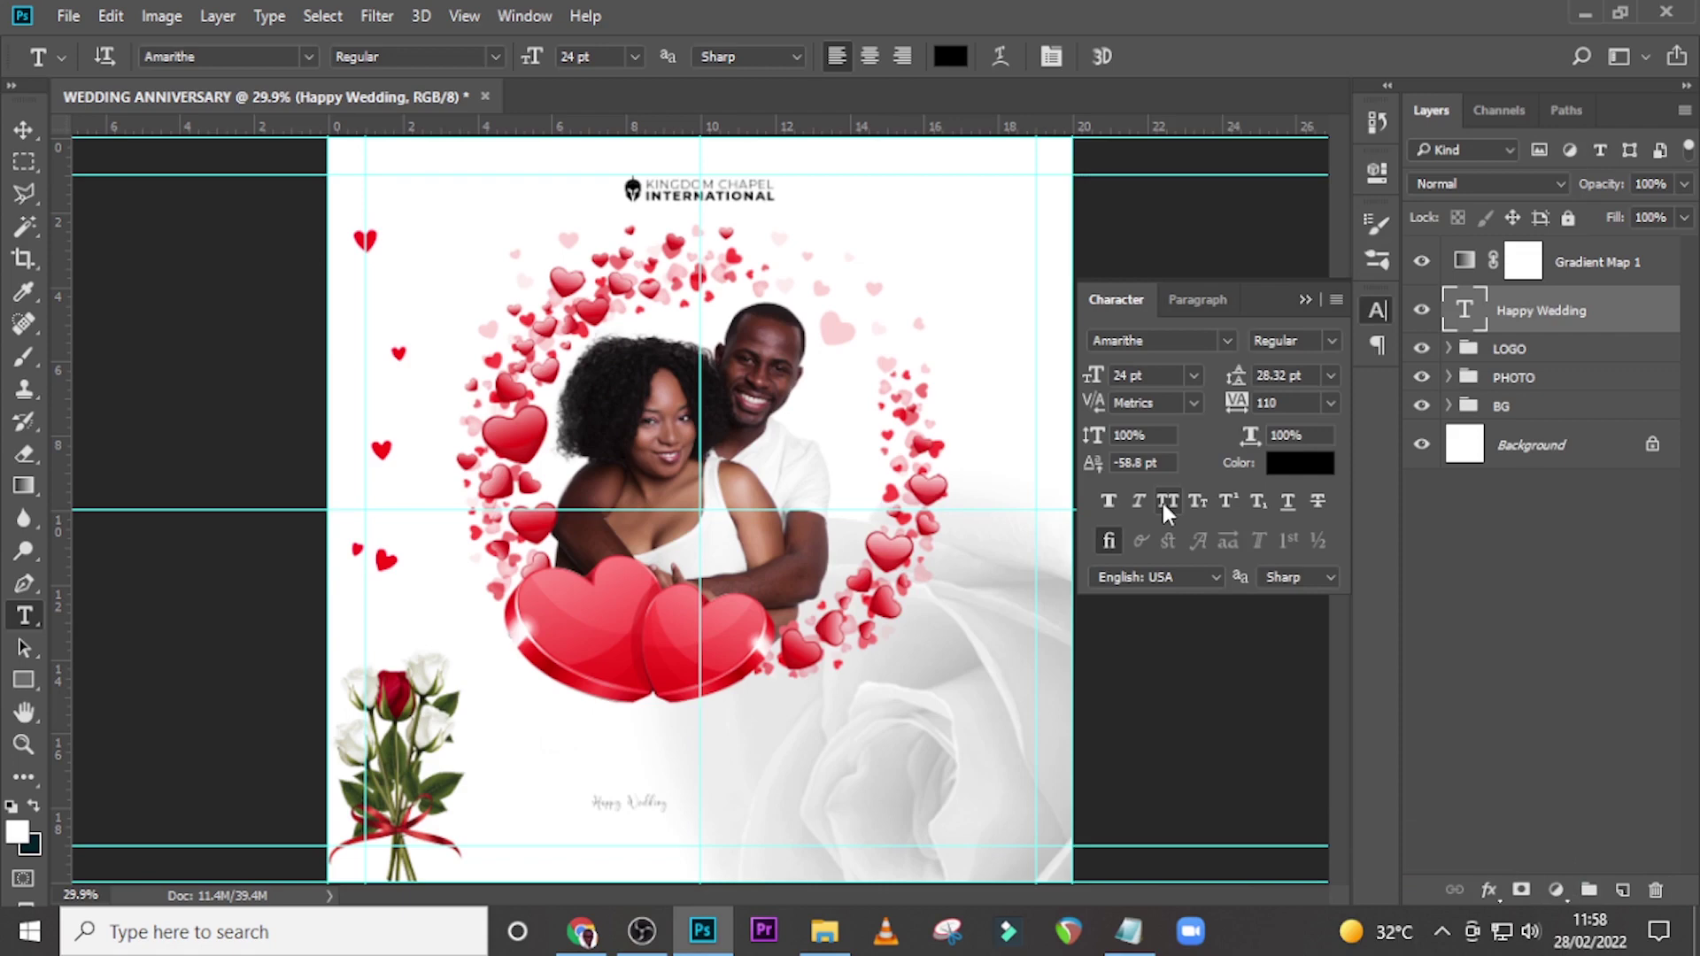
click(1169, 375)
click(1505, 311)
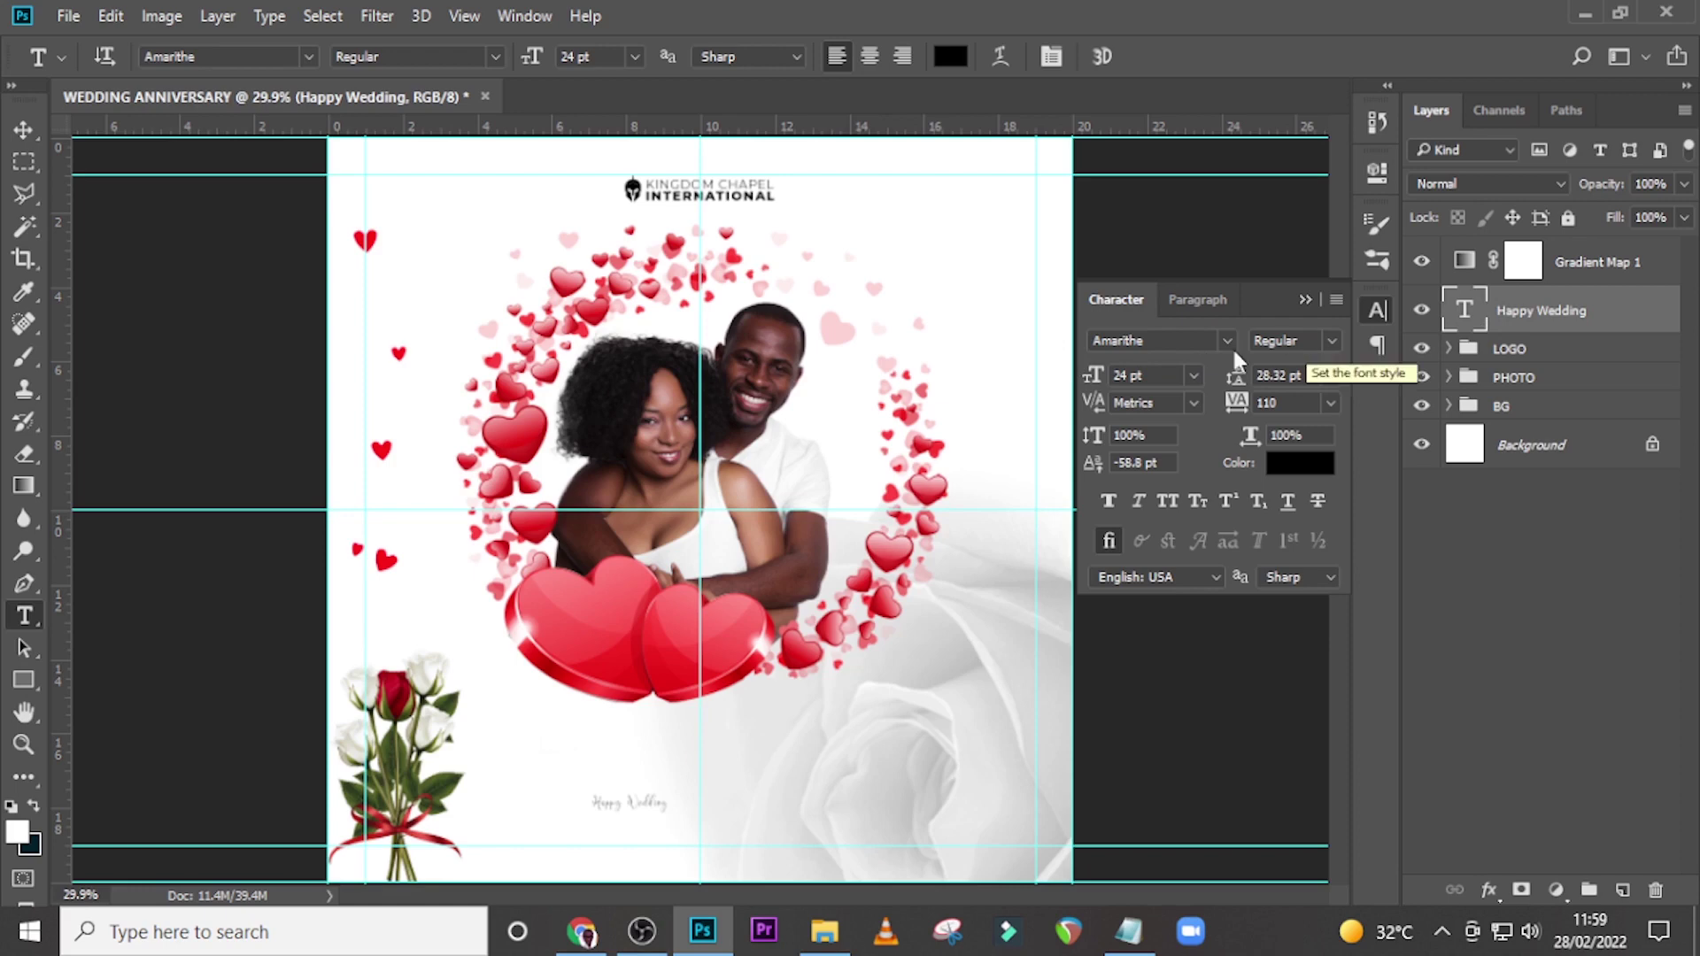
Step: Set the Happy Wedding text's size to 130 pt and its tracking to 0
click(1131, 375)
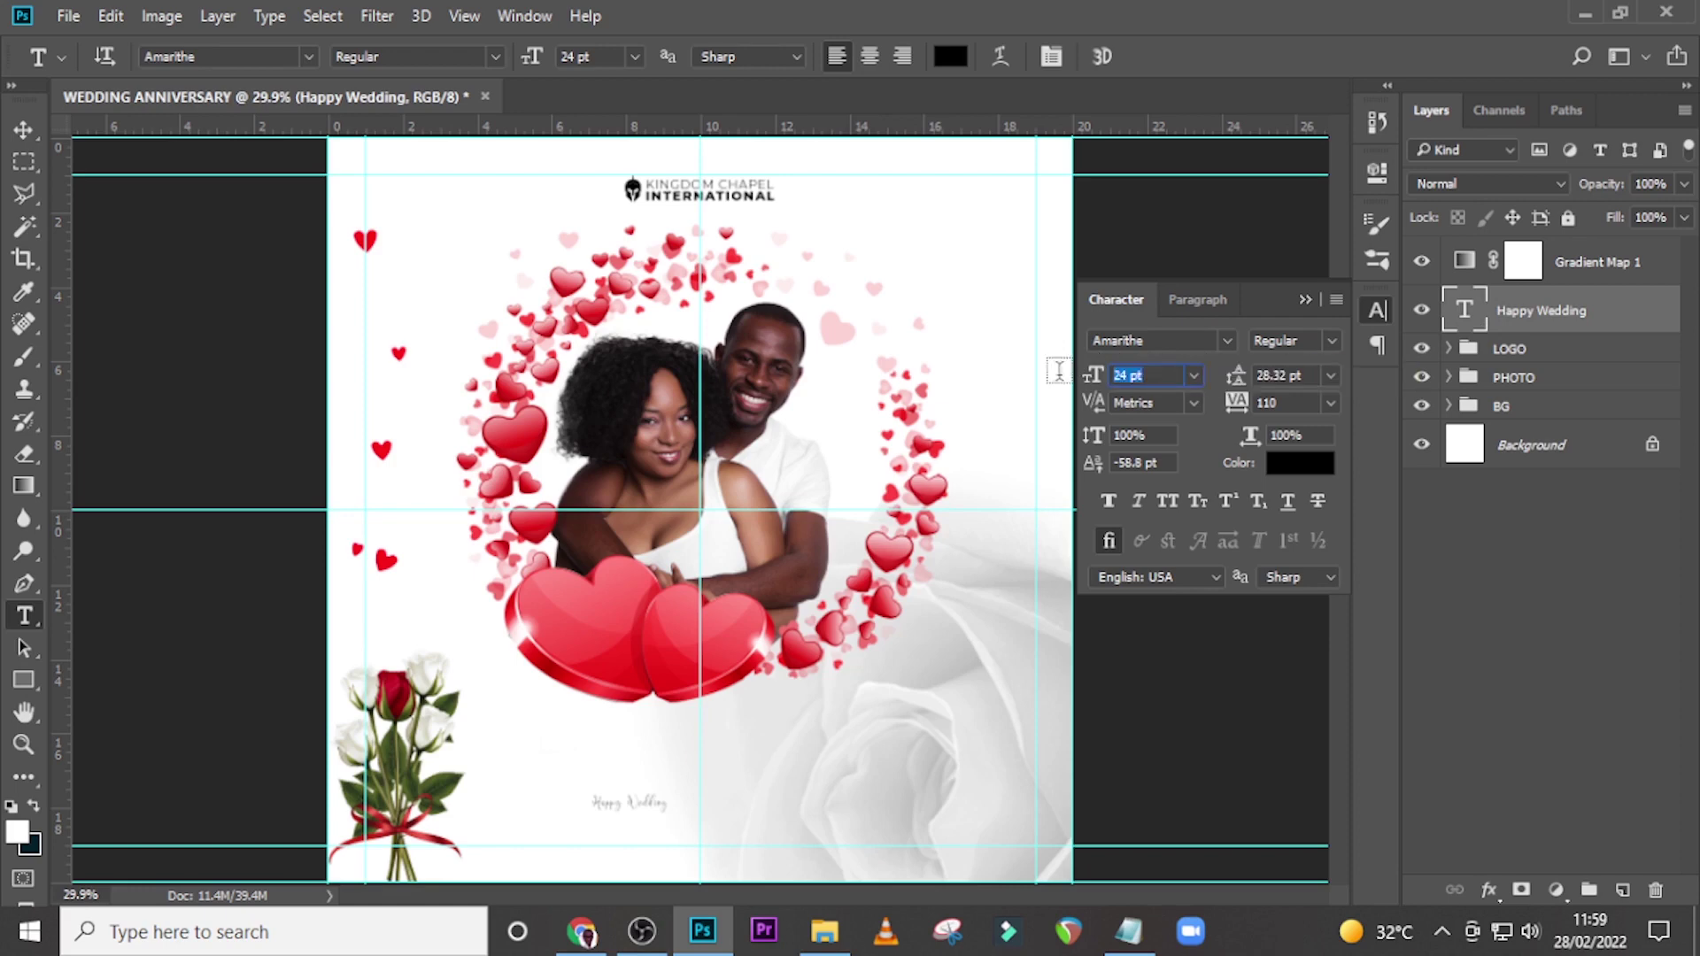
text(130)
key(Return)
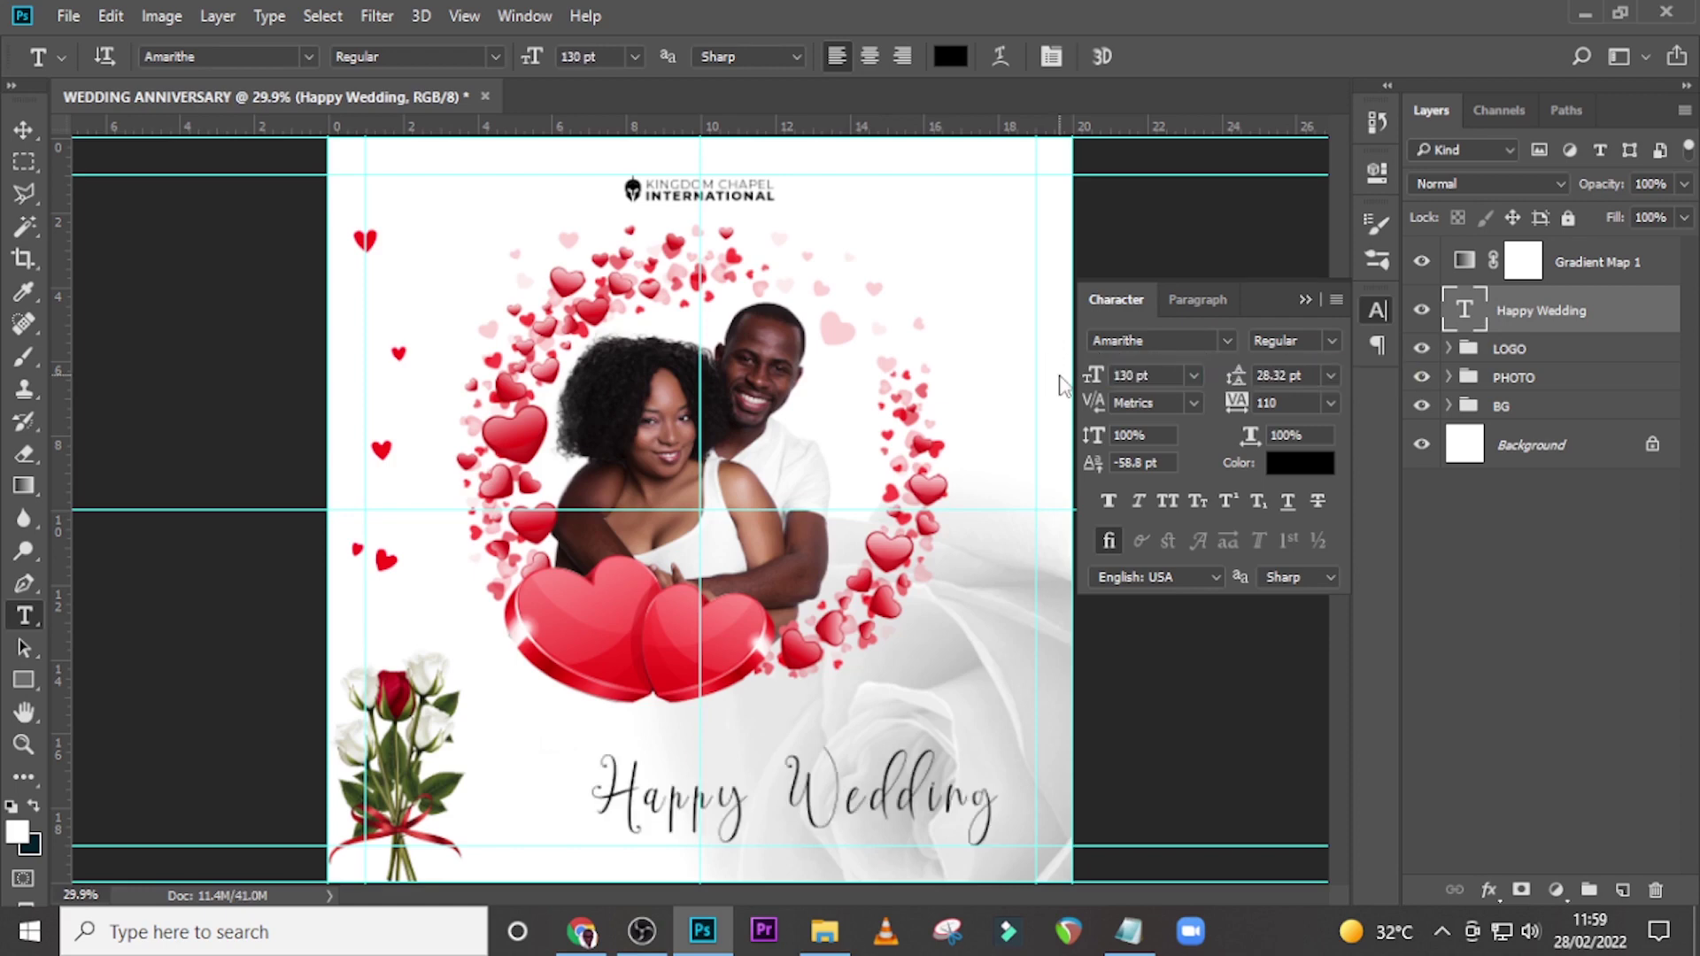
click(1275, 403)
text(0)
key(Return)
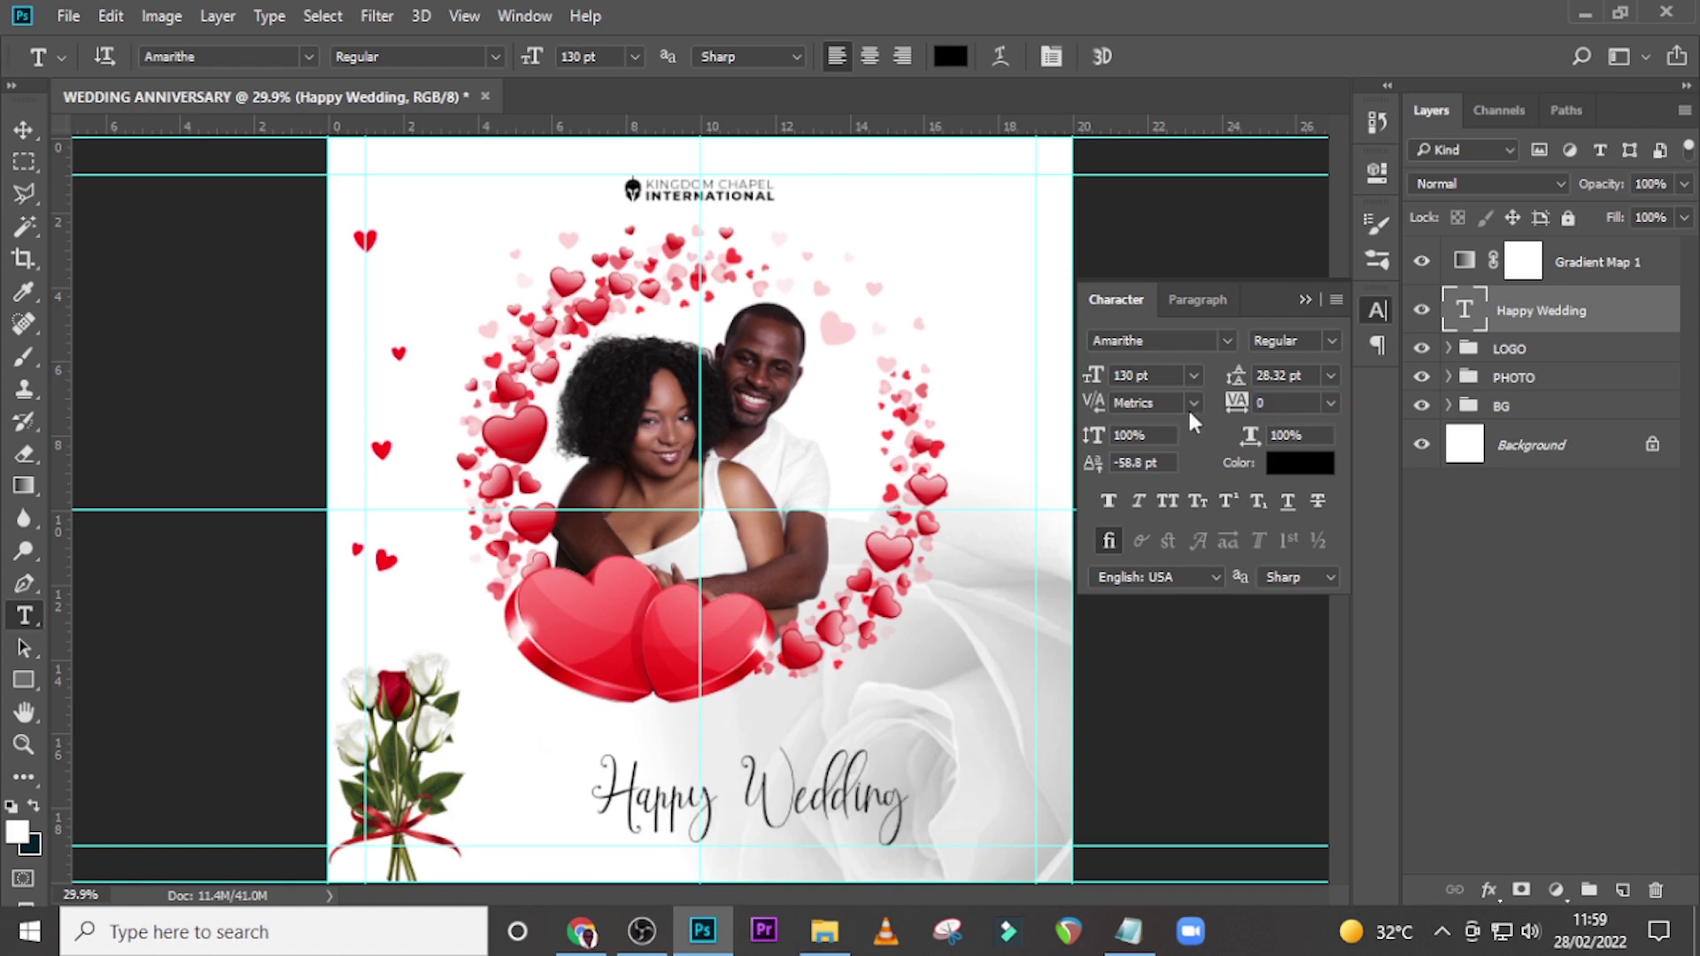
Step: Apply Faux Bold to the Happy Wedding text and colour it dark red (AE0616)
click(1107, 502)
click(1319, 462)
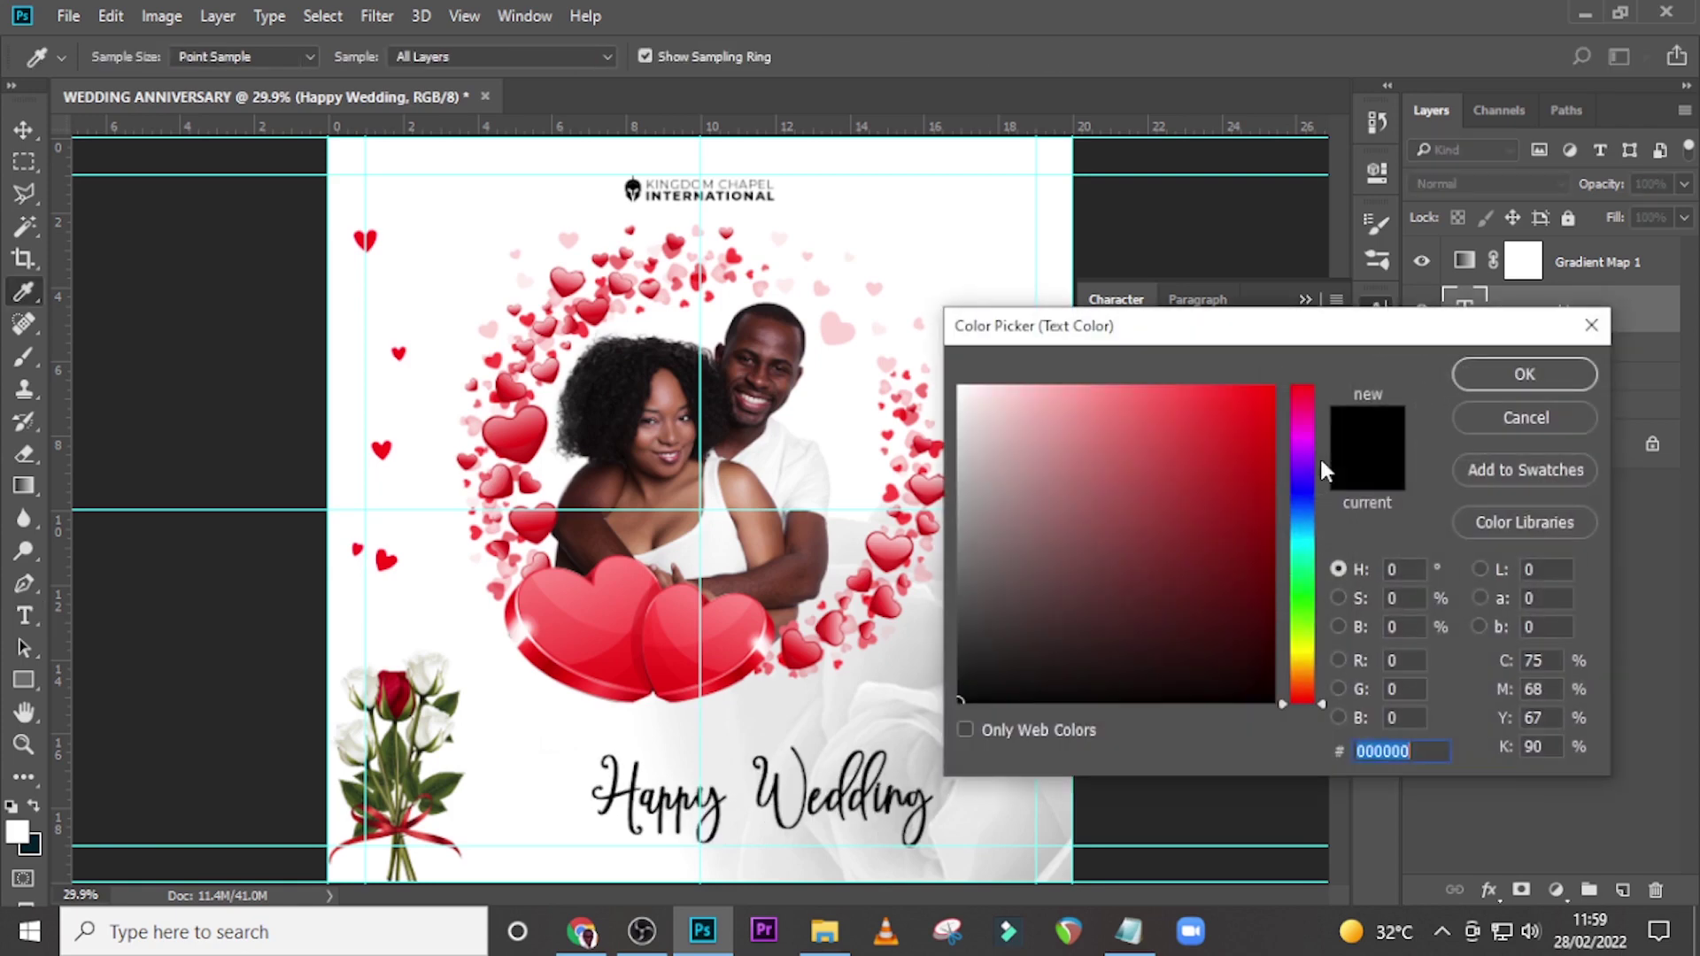
text(AE)
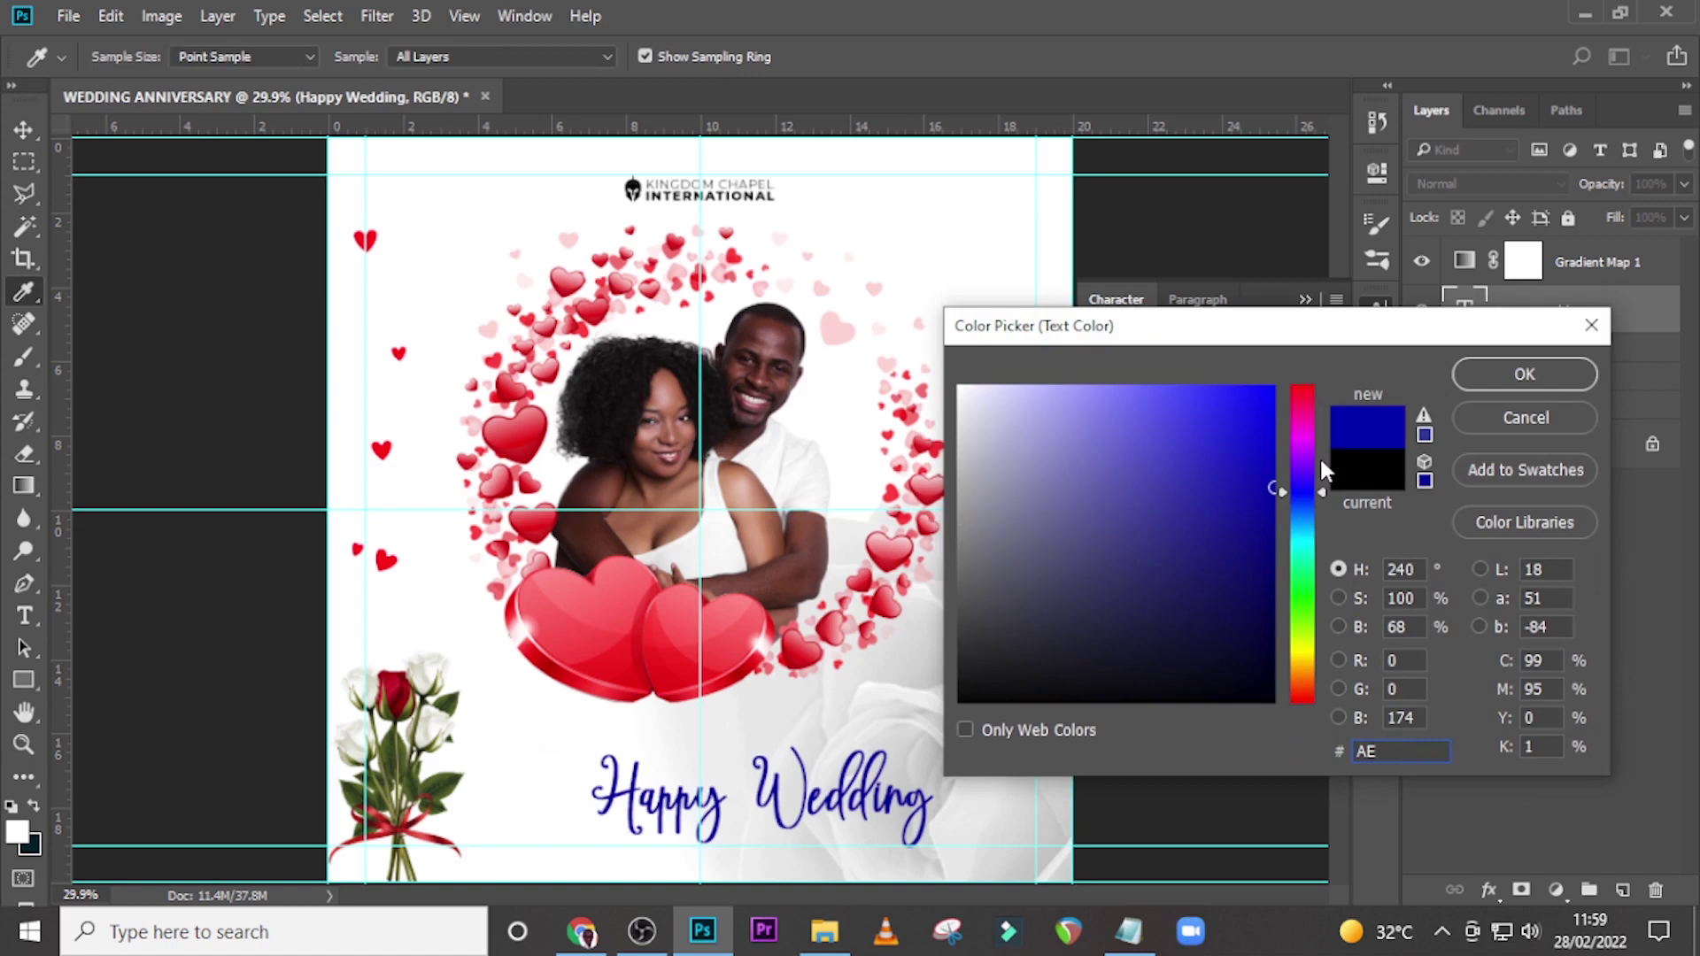
text(06)
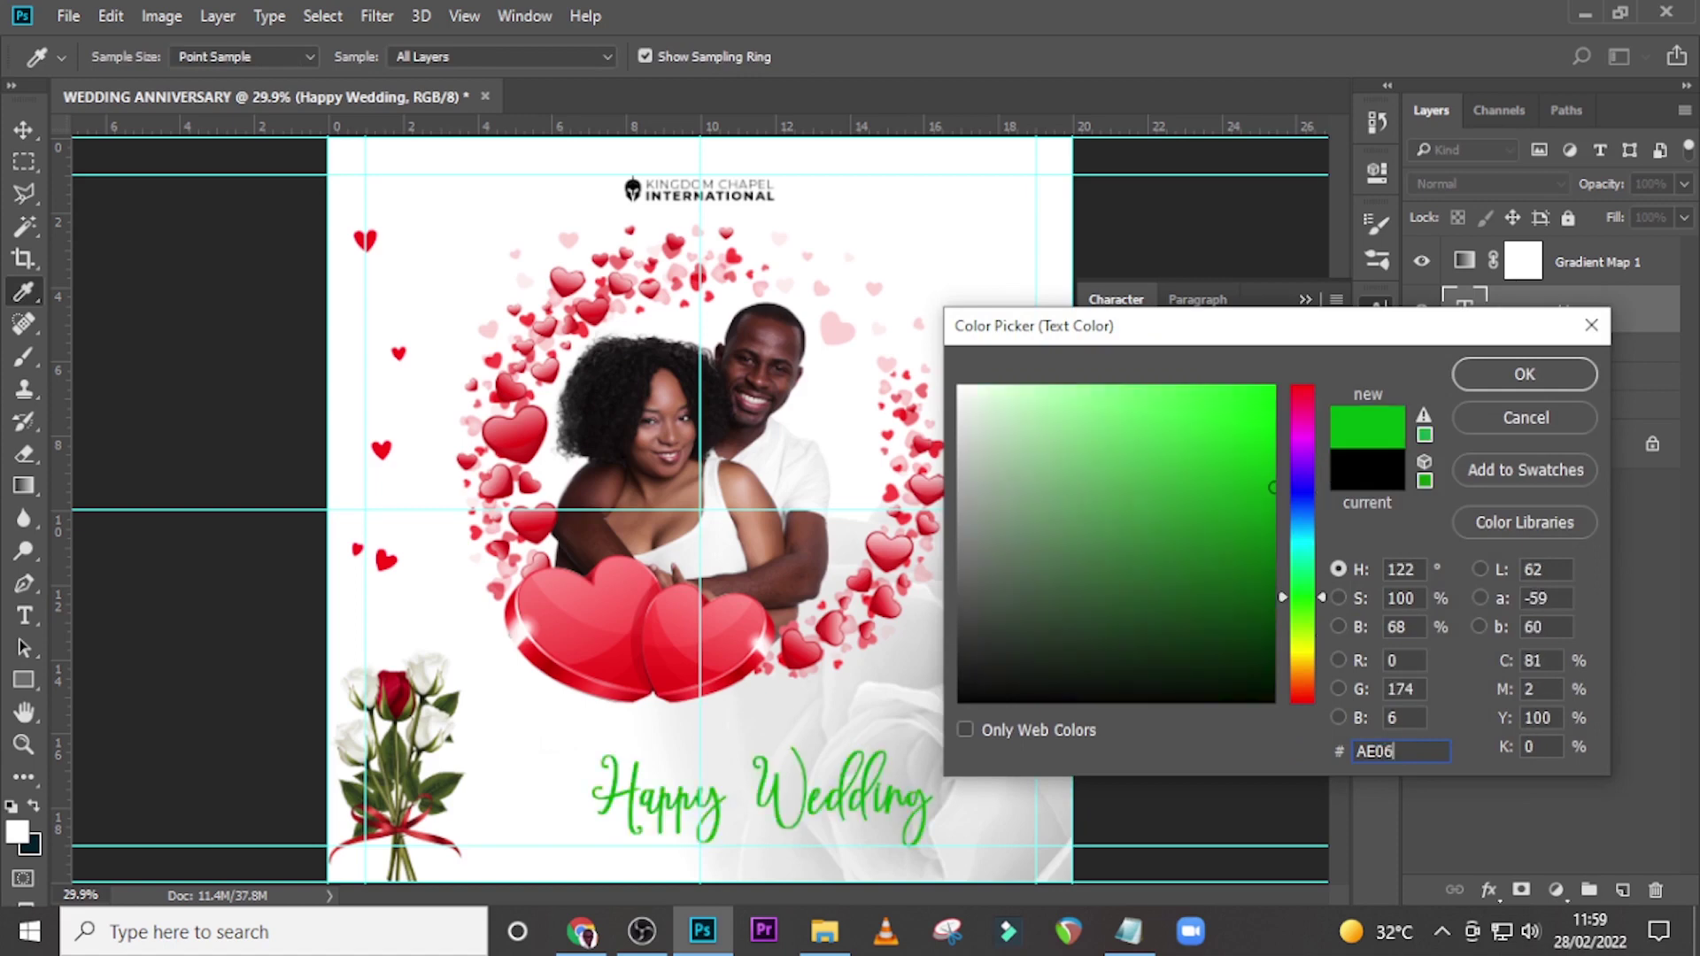
text(16)
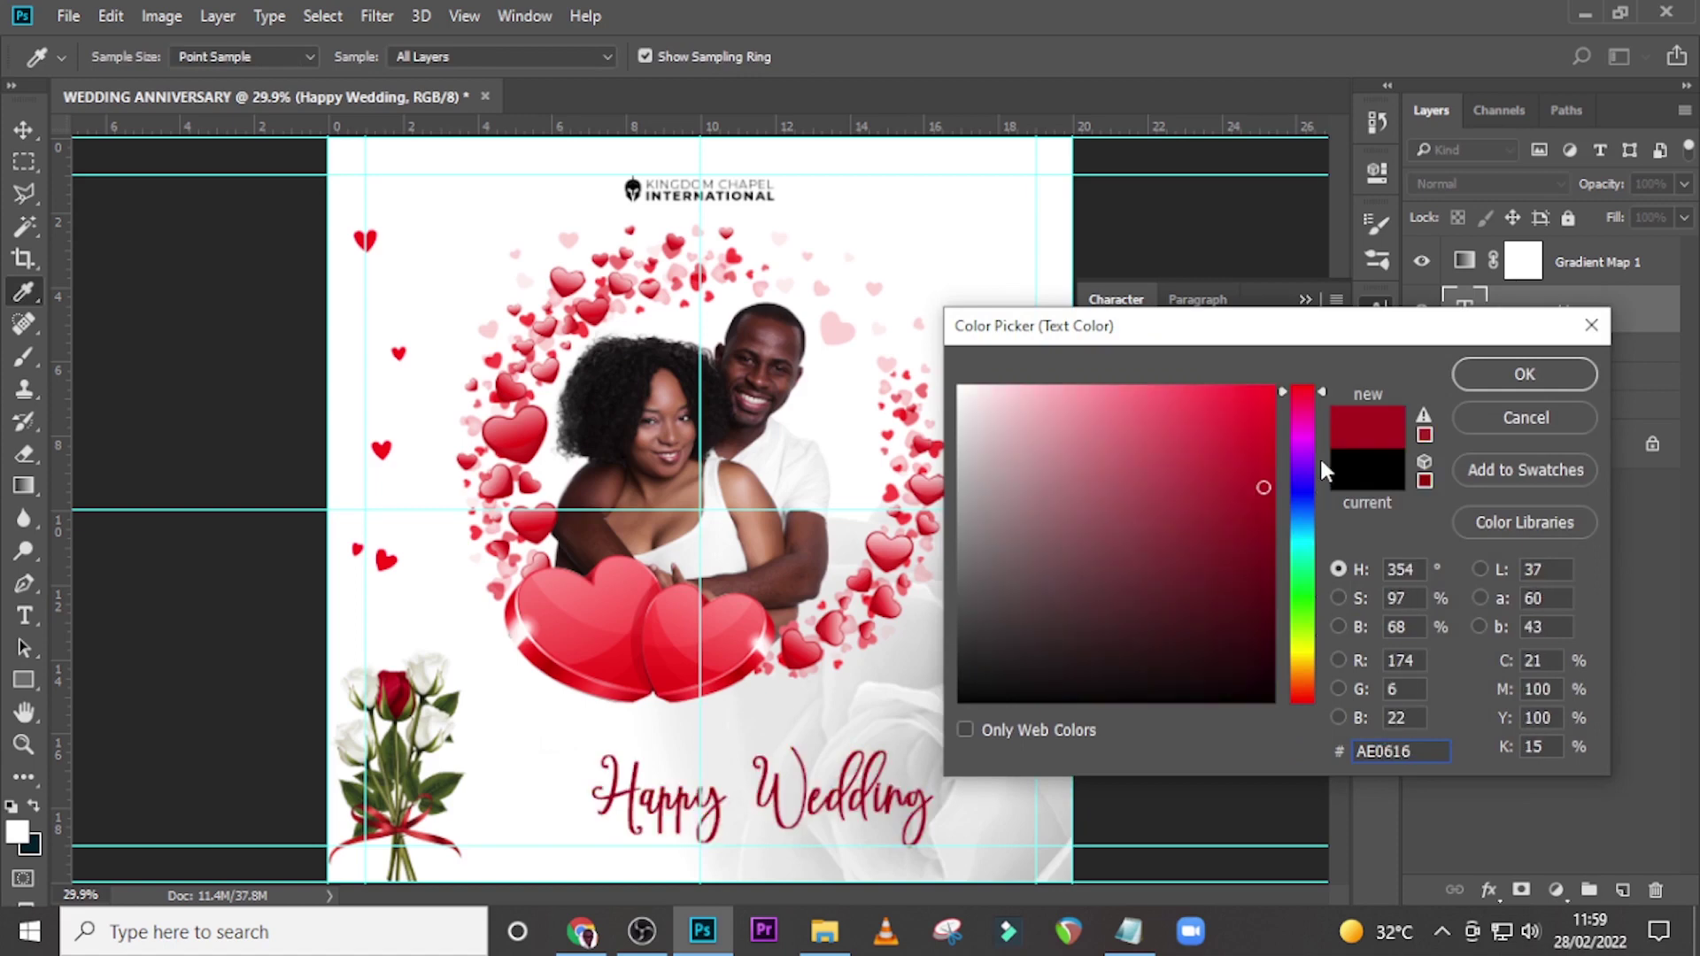
click(1498, 375)
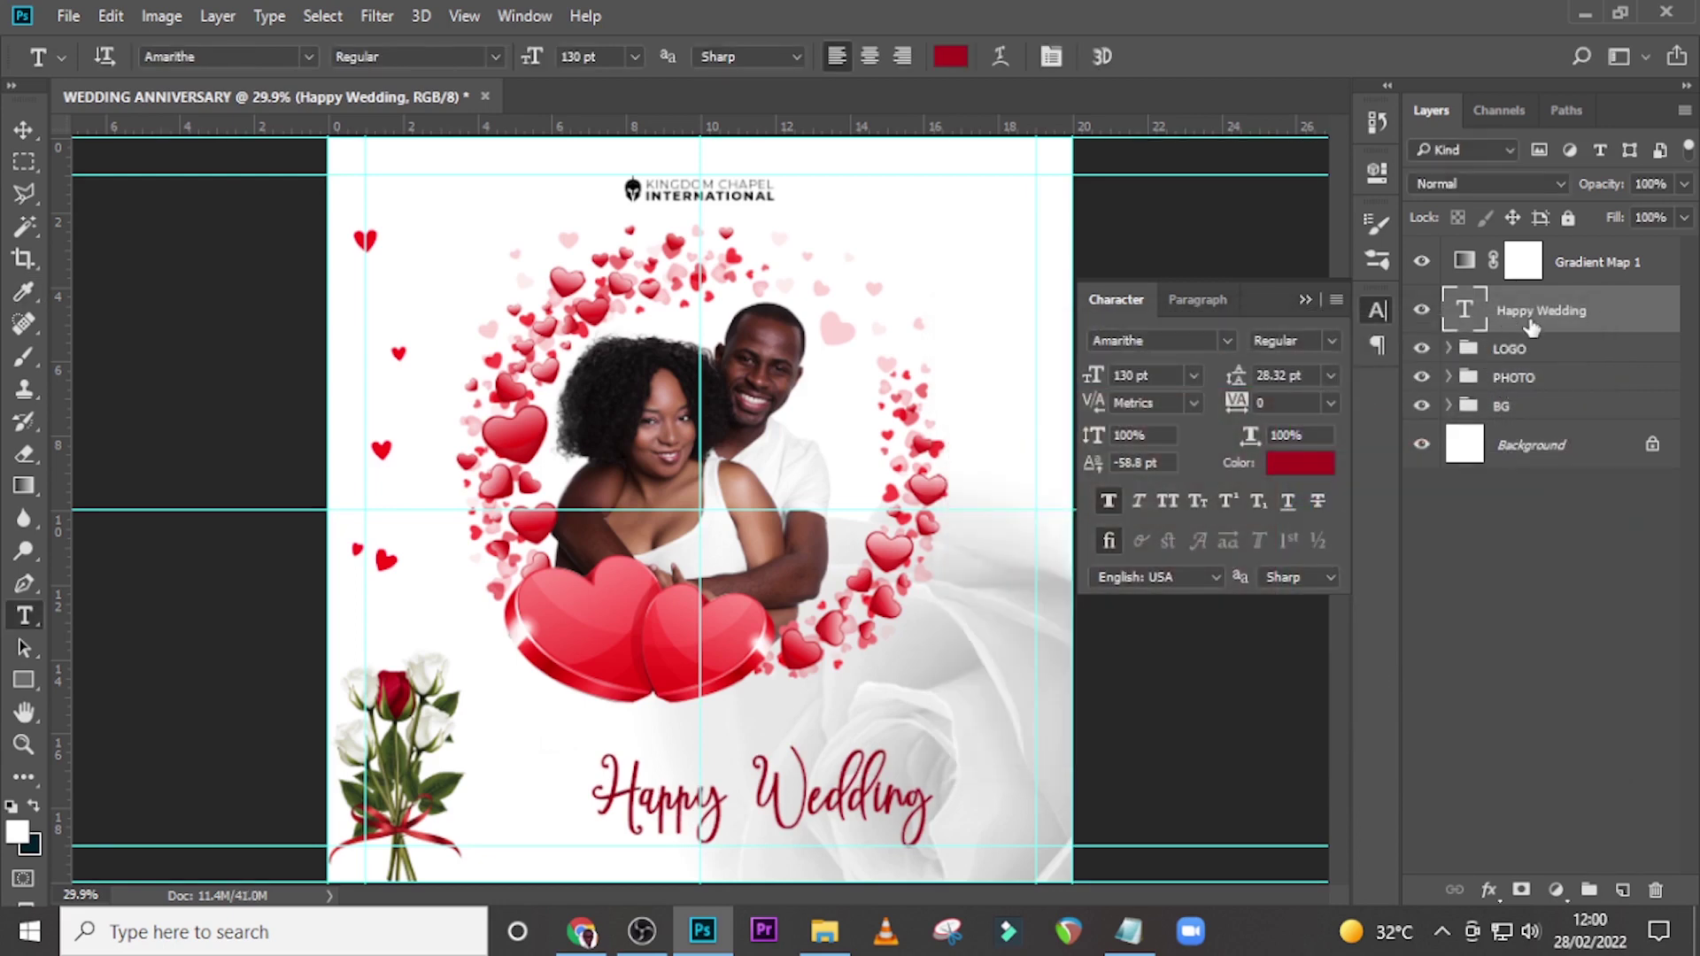
Step: Move the Happy Wedding text to the vertical centre guide, closely beneath the two large hearts
key(ctrl+t)
drag(804, 805, 743, 787)
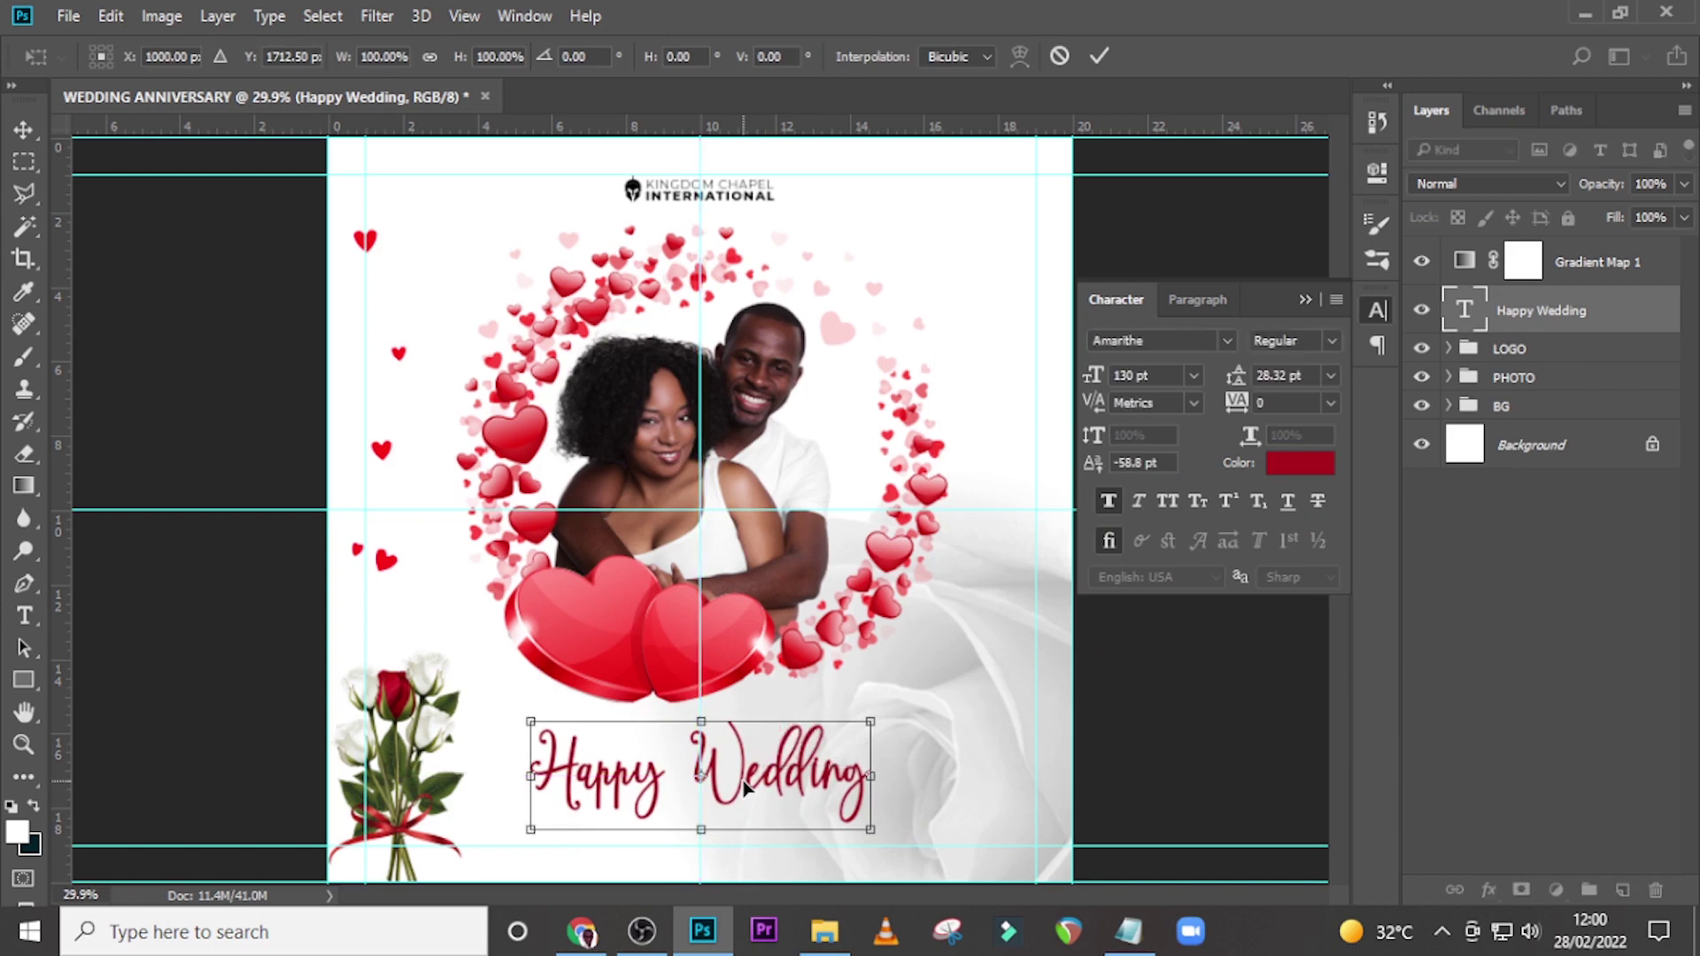
key(Left)
key(Left)
key(Left)
key(shift+Up)
key(shift+Up)
key(shift+Up)
key(shift+Up)
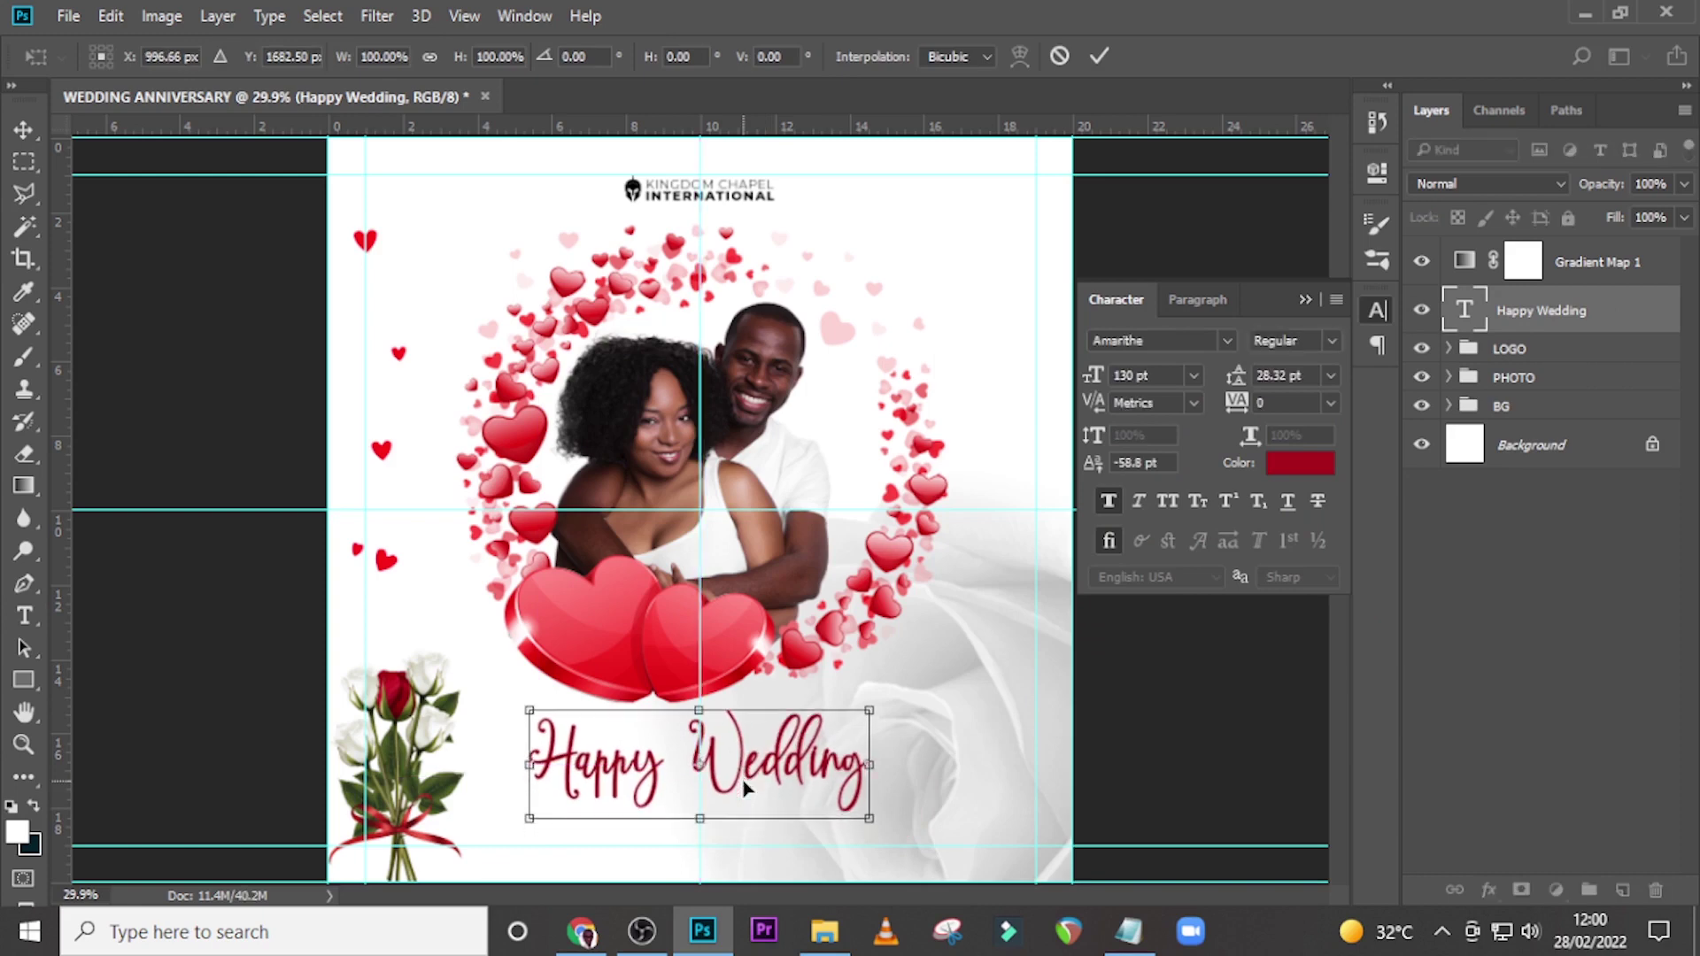
key(Return)
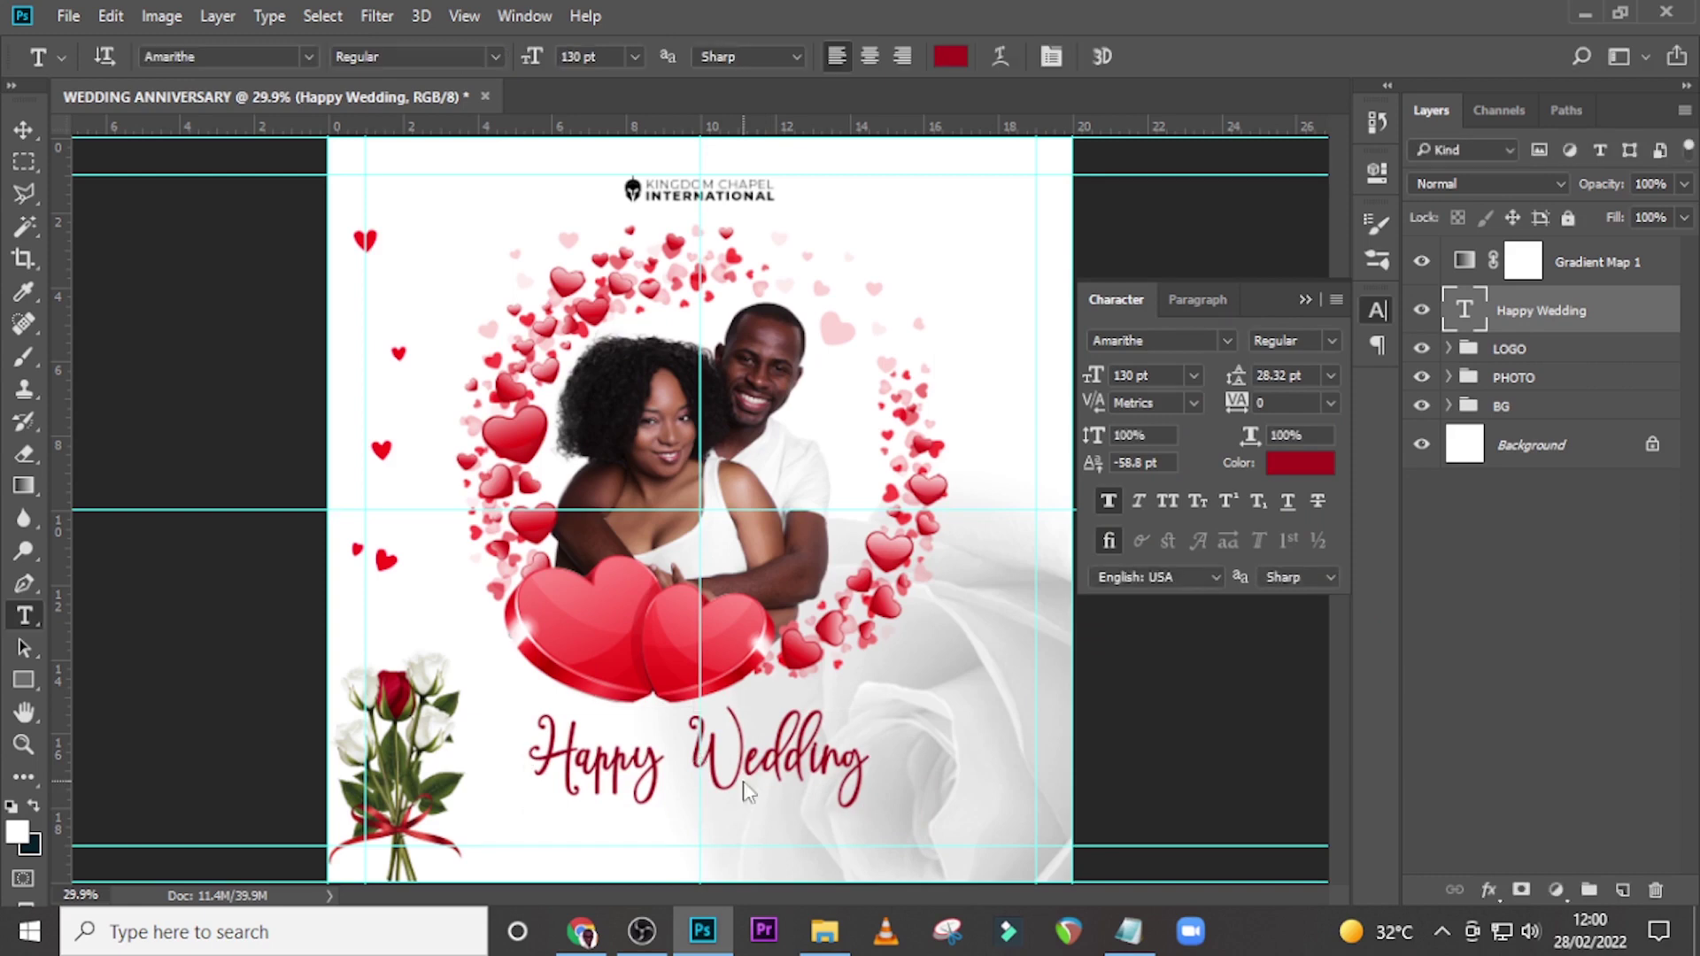
Step: Duplicate the Happy Wedding text layer and place the copy directly below the original
key(ctrl+plus)
scroll(854, 436, down, 1)
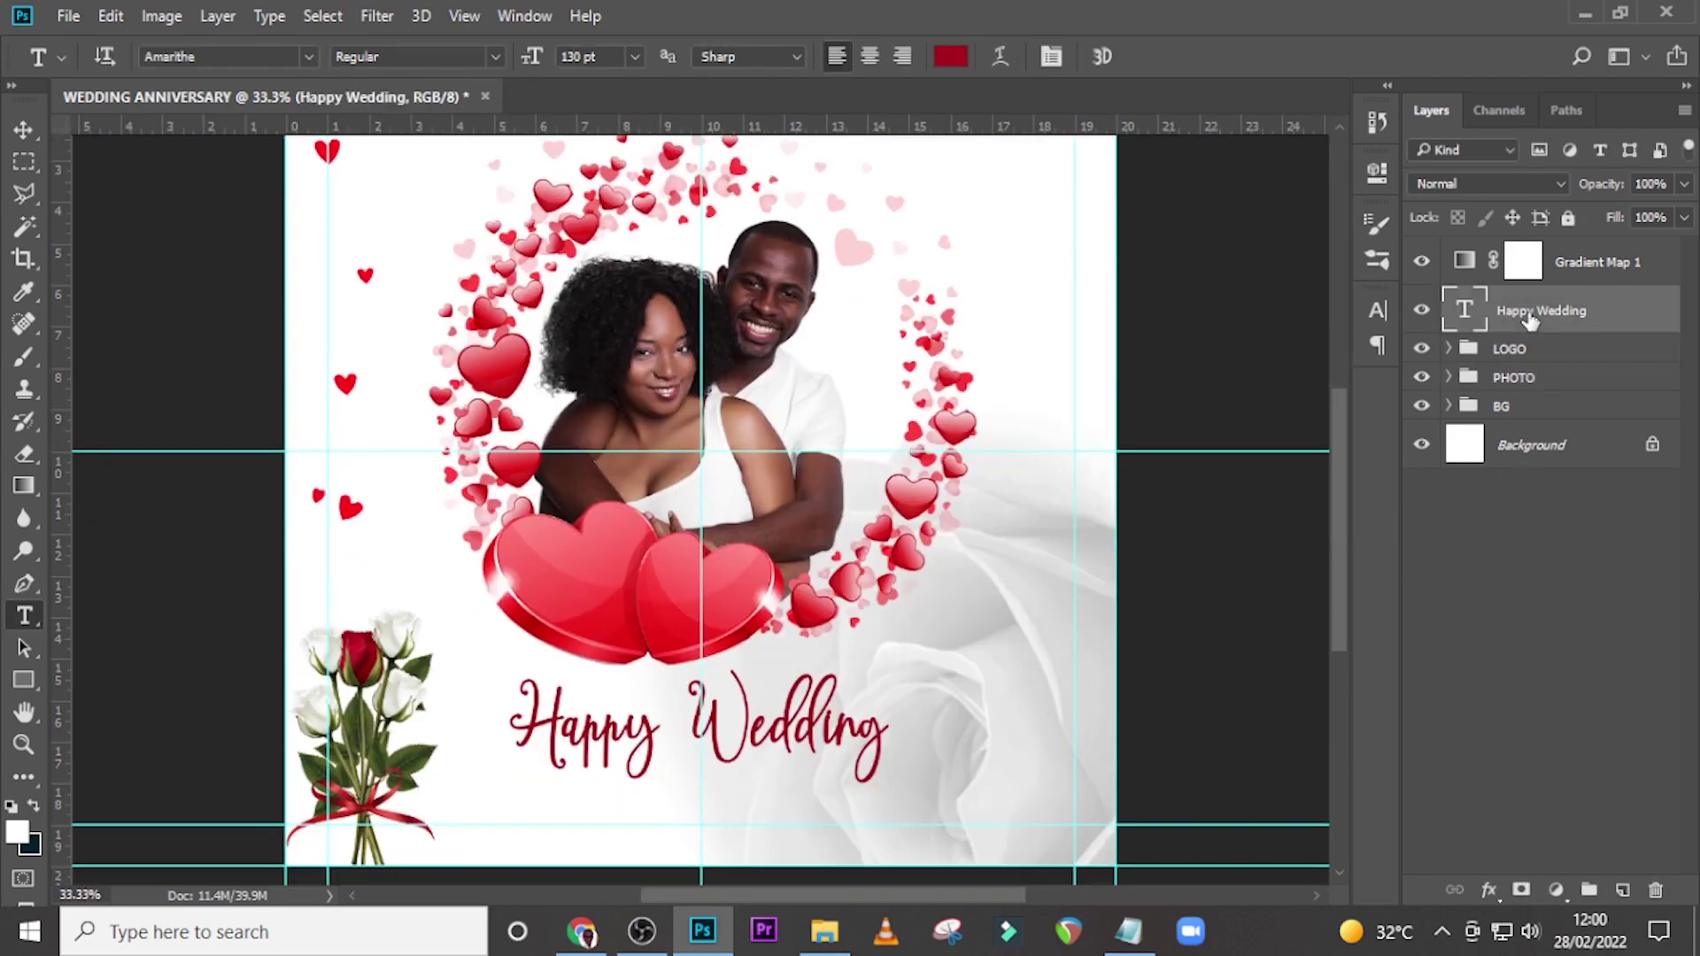
key(ctrl+j)
key(v)
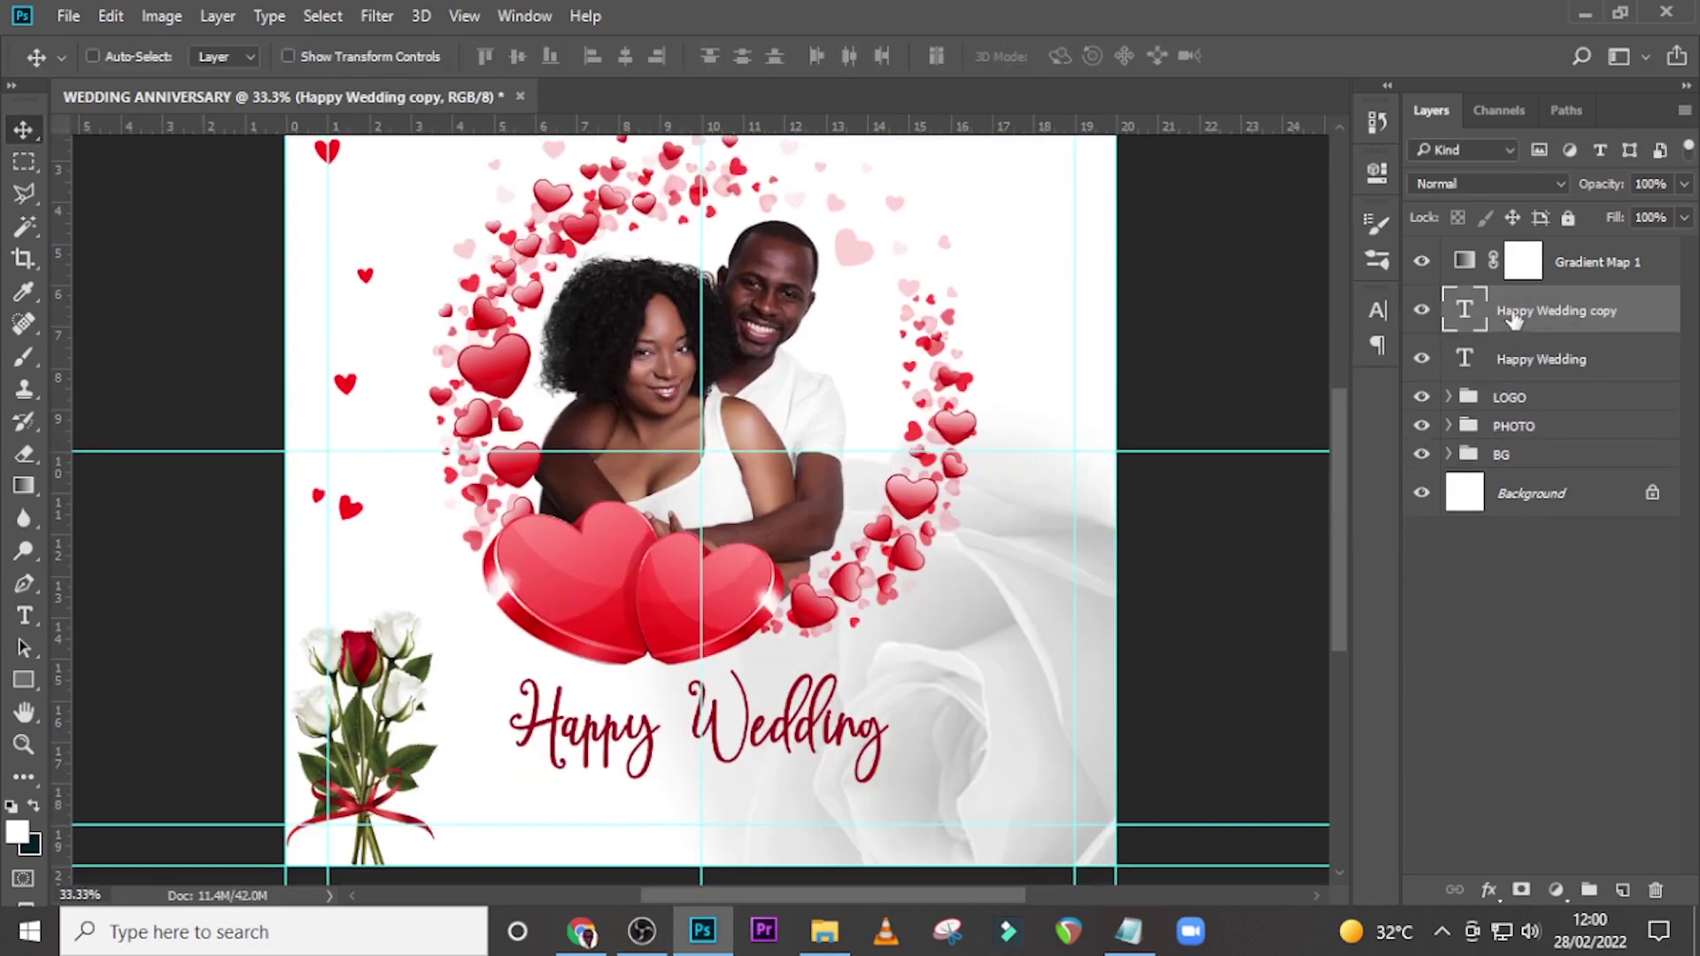
drag(807, 726, 807, 802)
Step: Replace the duplicated line's wording with Anniversary, copied from U93.txt
click(1126, 939)
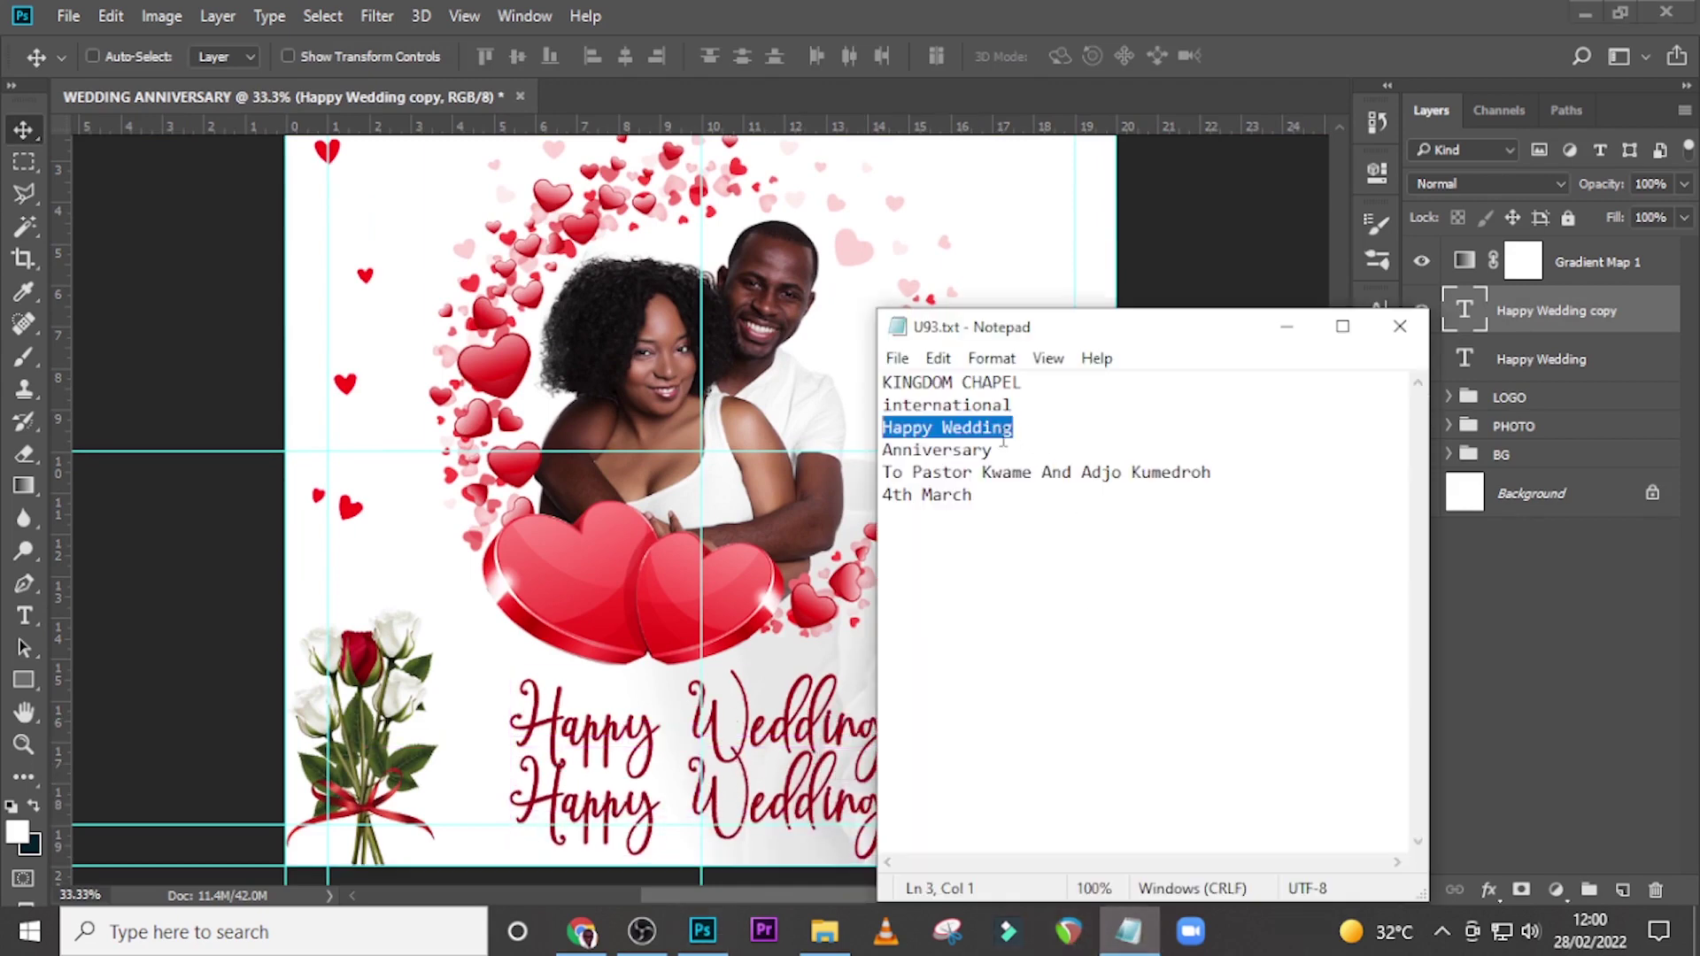
drag(993, 449, 840, 460)
key(ctrl+c)
click(1204, 13)
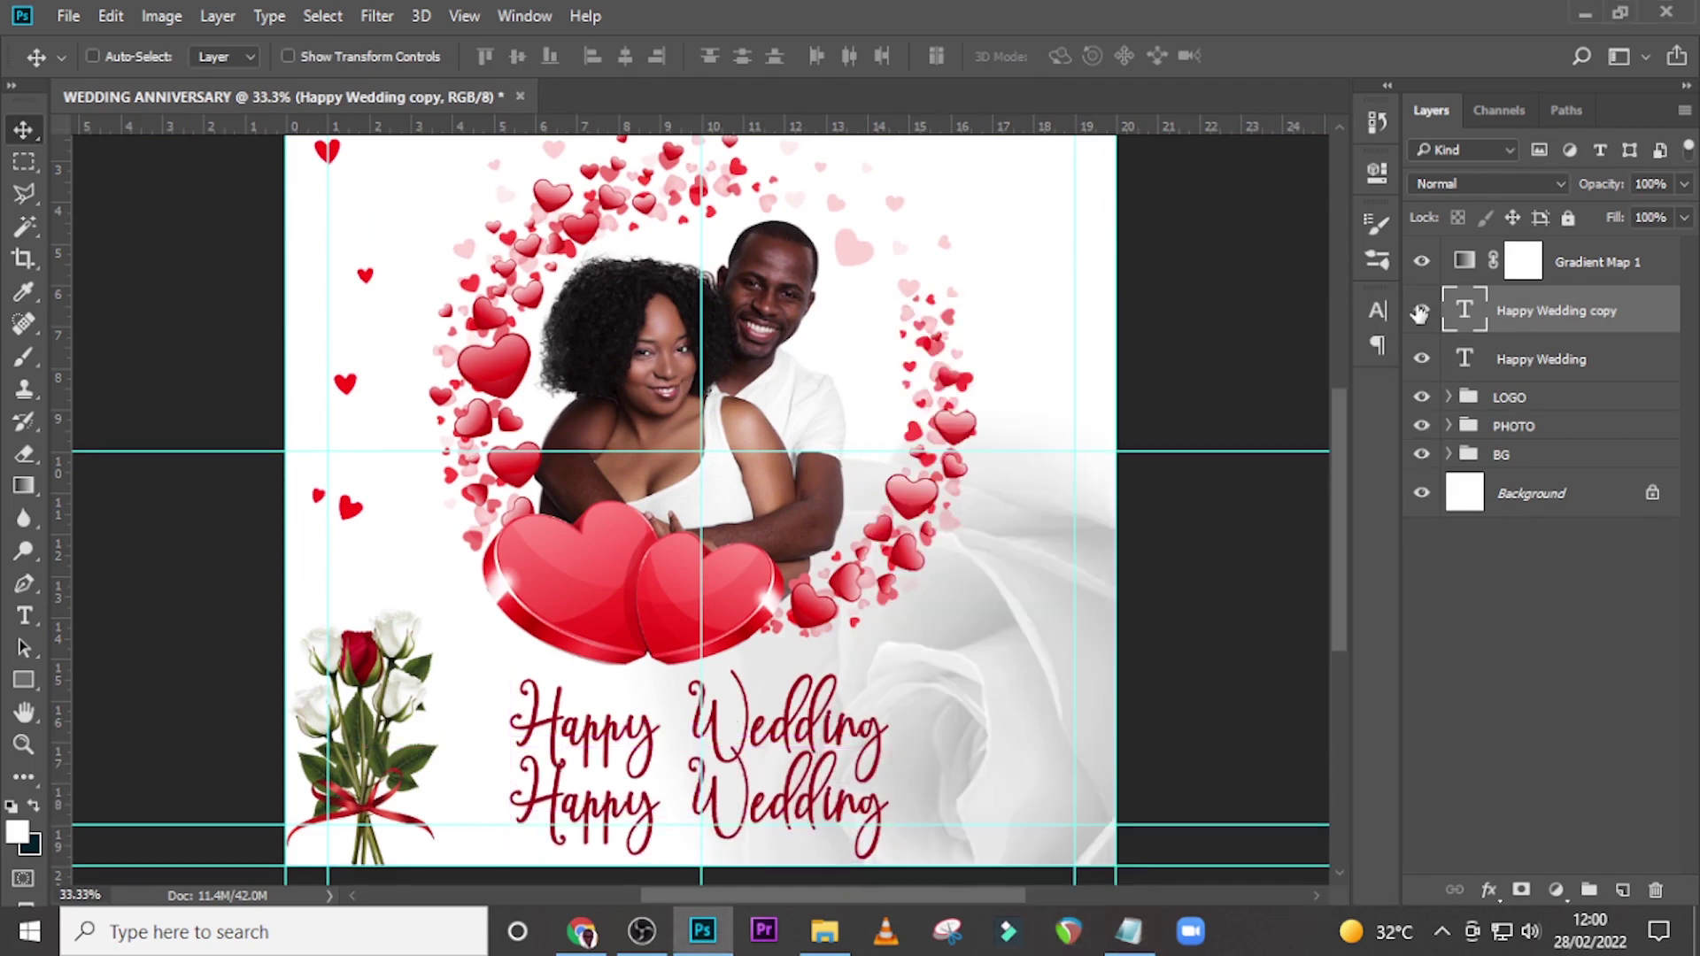
double_click(1465, 310)
key(ctrl+v)
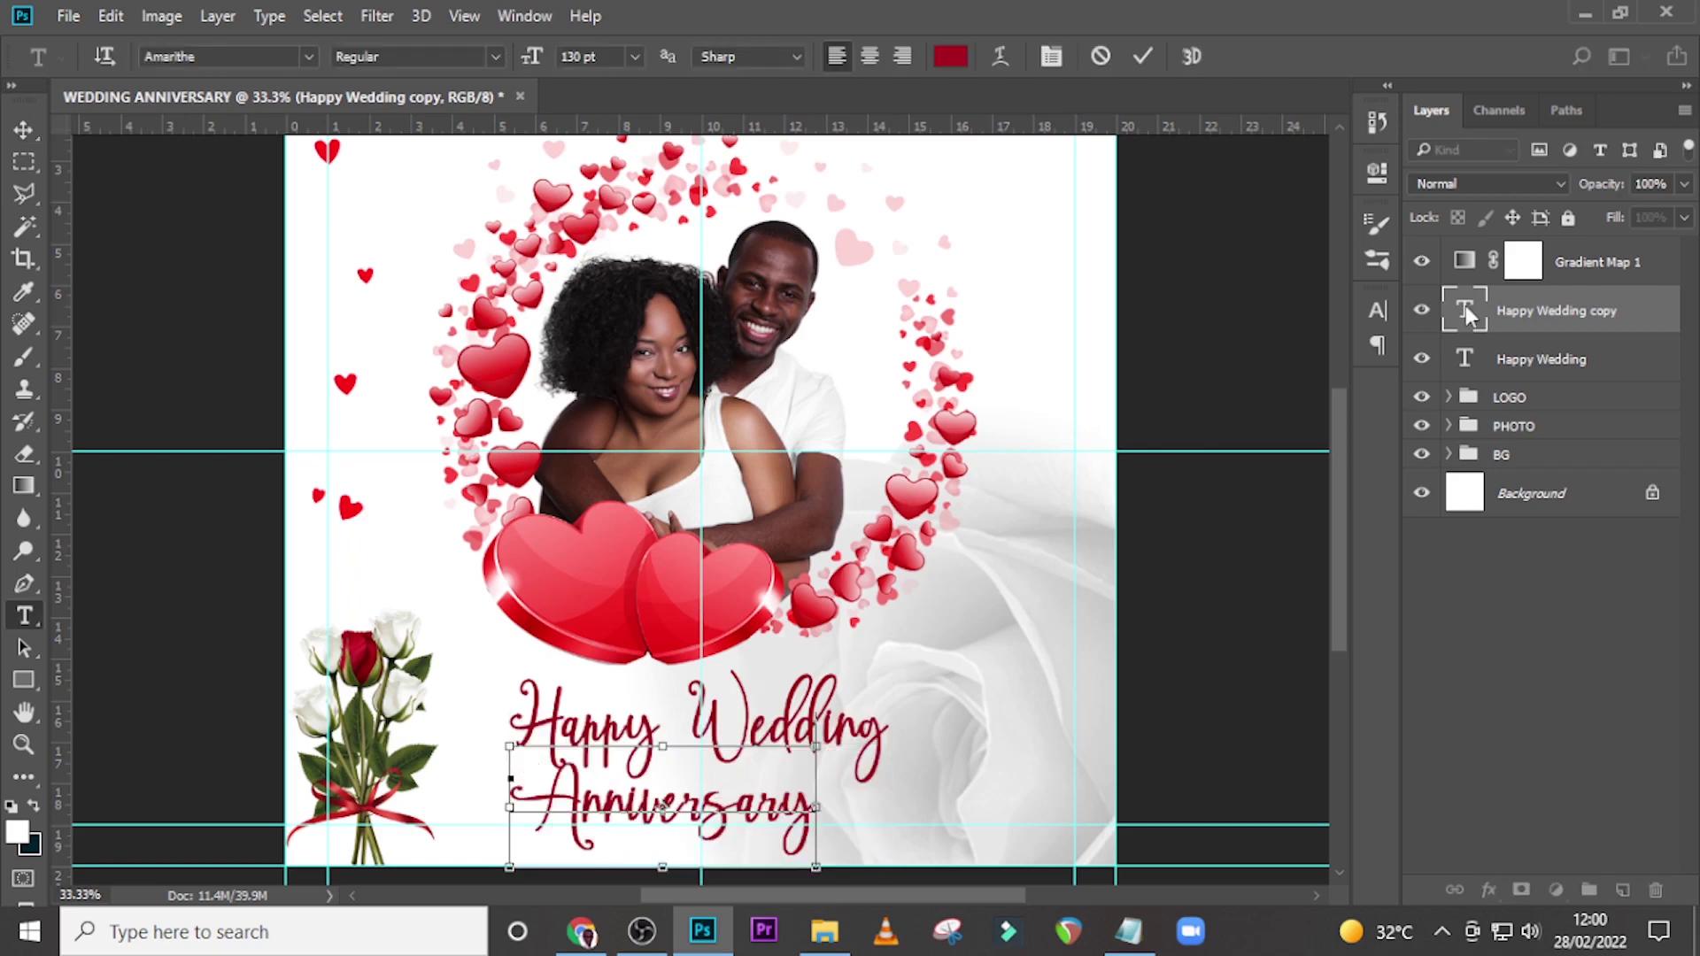
key(ctrl+Return)
Step: Move the Anniversary text right and slightly up so it is centred tightly under Happy Wedding
key(v)
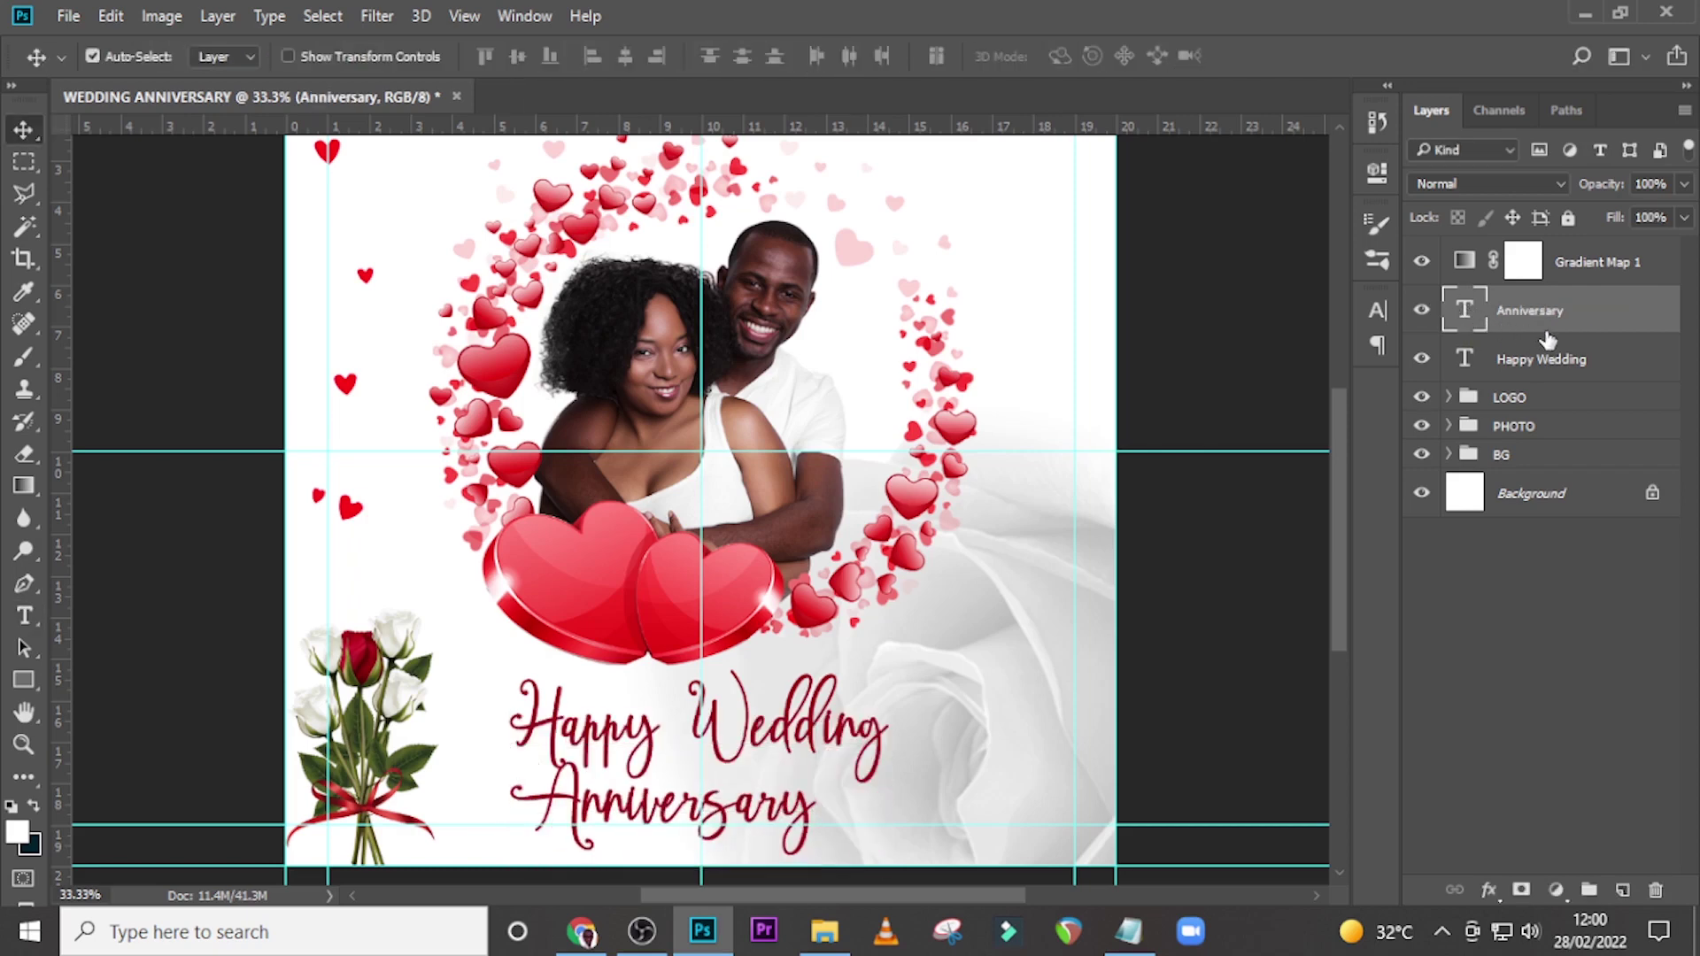
key(ctrl+t)
drag(766, 818, 806, 806)
key(Return)
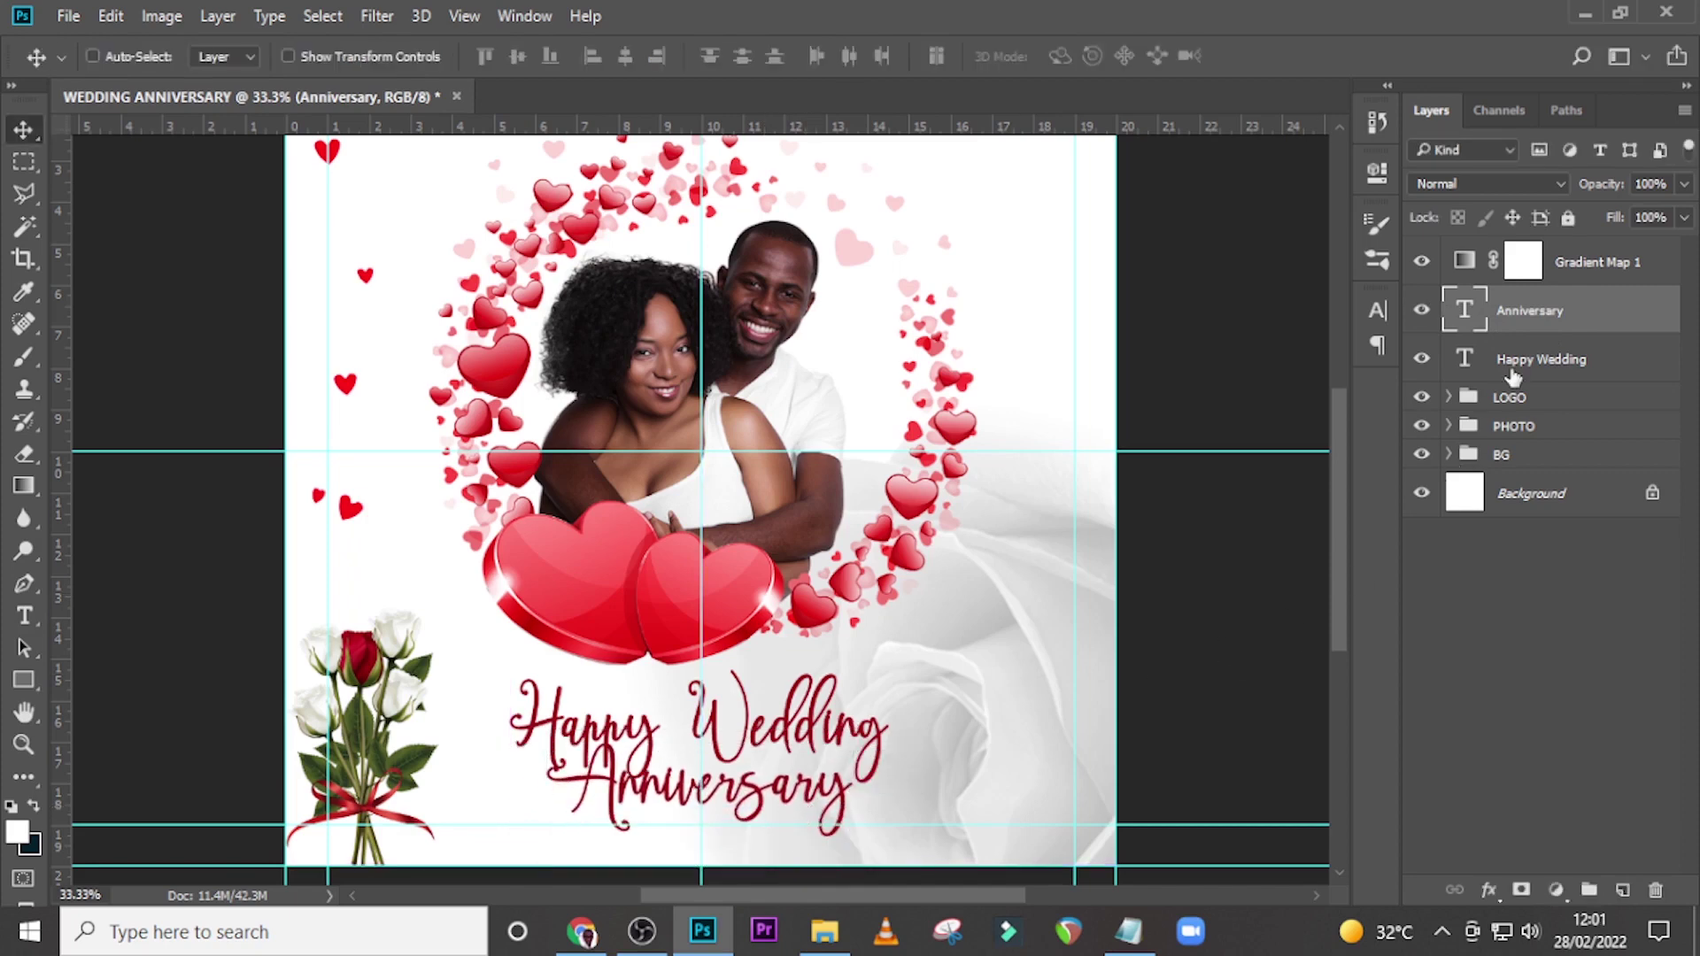
Step: Reorder the text layers so that Happy Wedding is stacked above Anniversary
click(1558, 340)
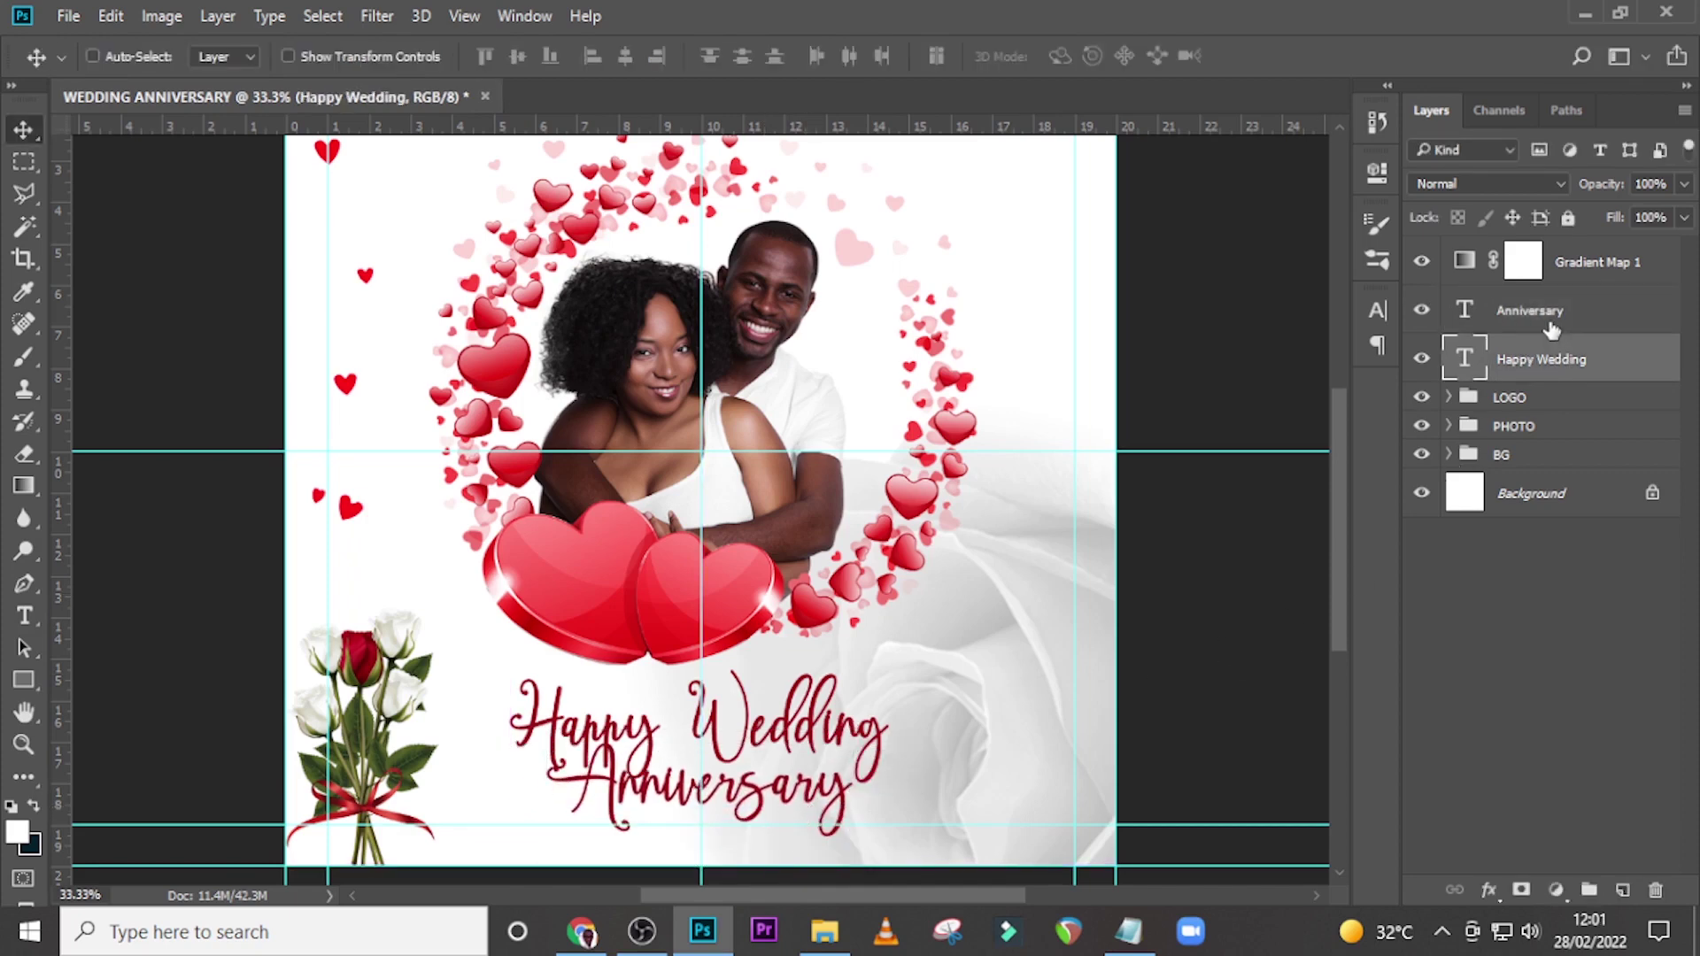
drag(1549, 330, 1585, 379)
click(1629, 314)
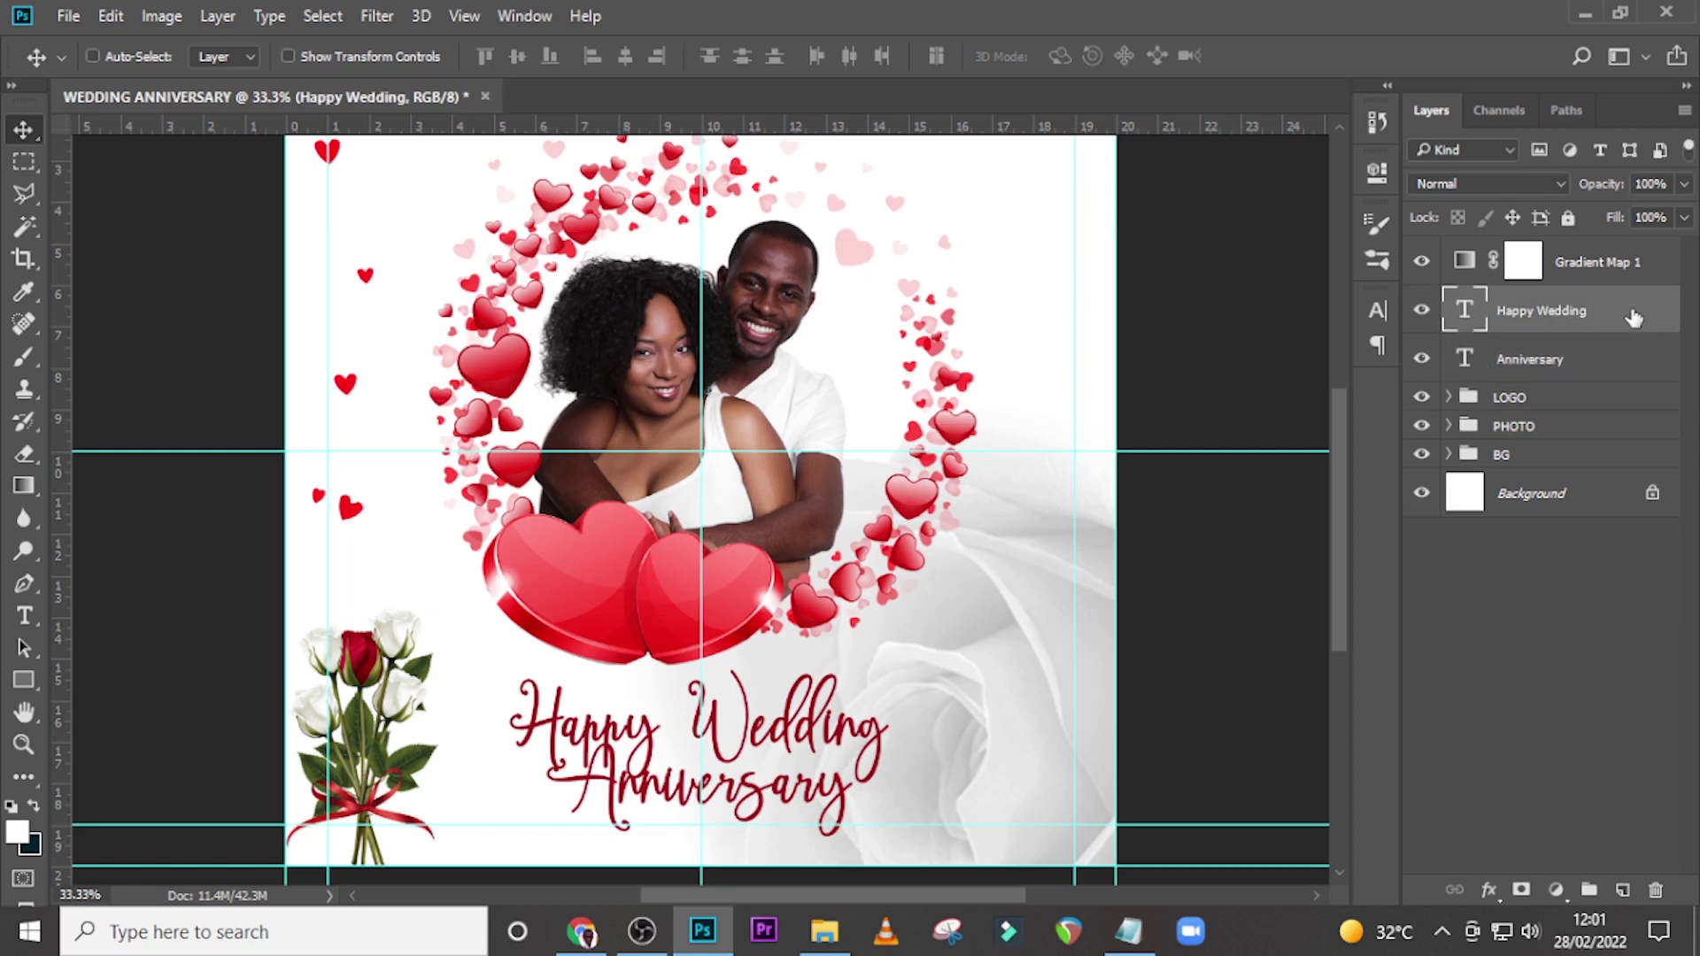
Step: Add a 4 px white (ffffff) outside stroke to the Happy Wedding text layer and collapse its effects list
double_click(1647, 312)
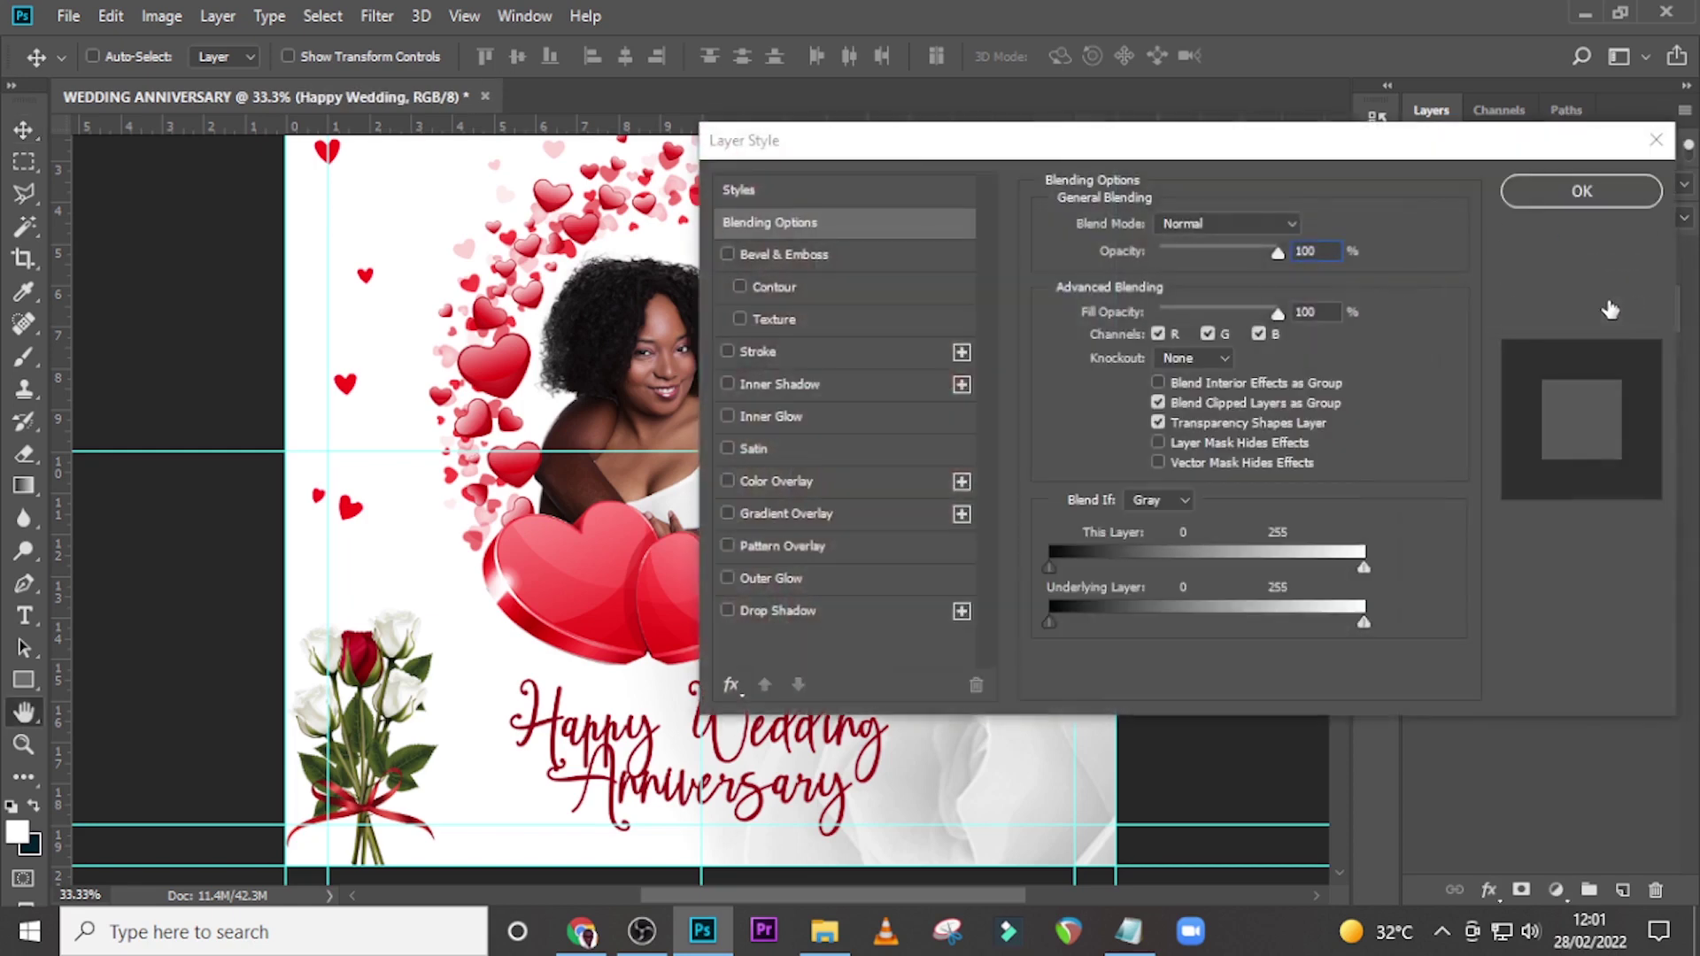
click(794, 351)
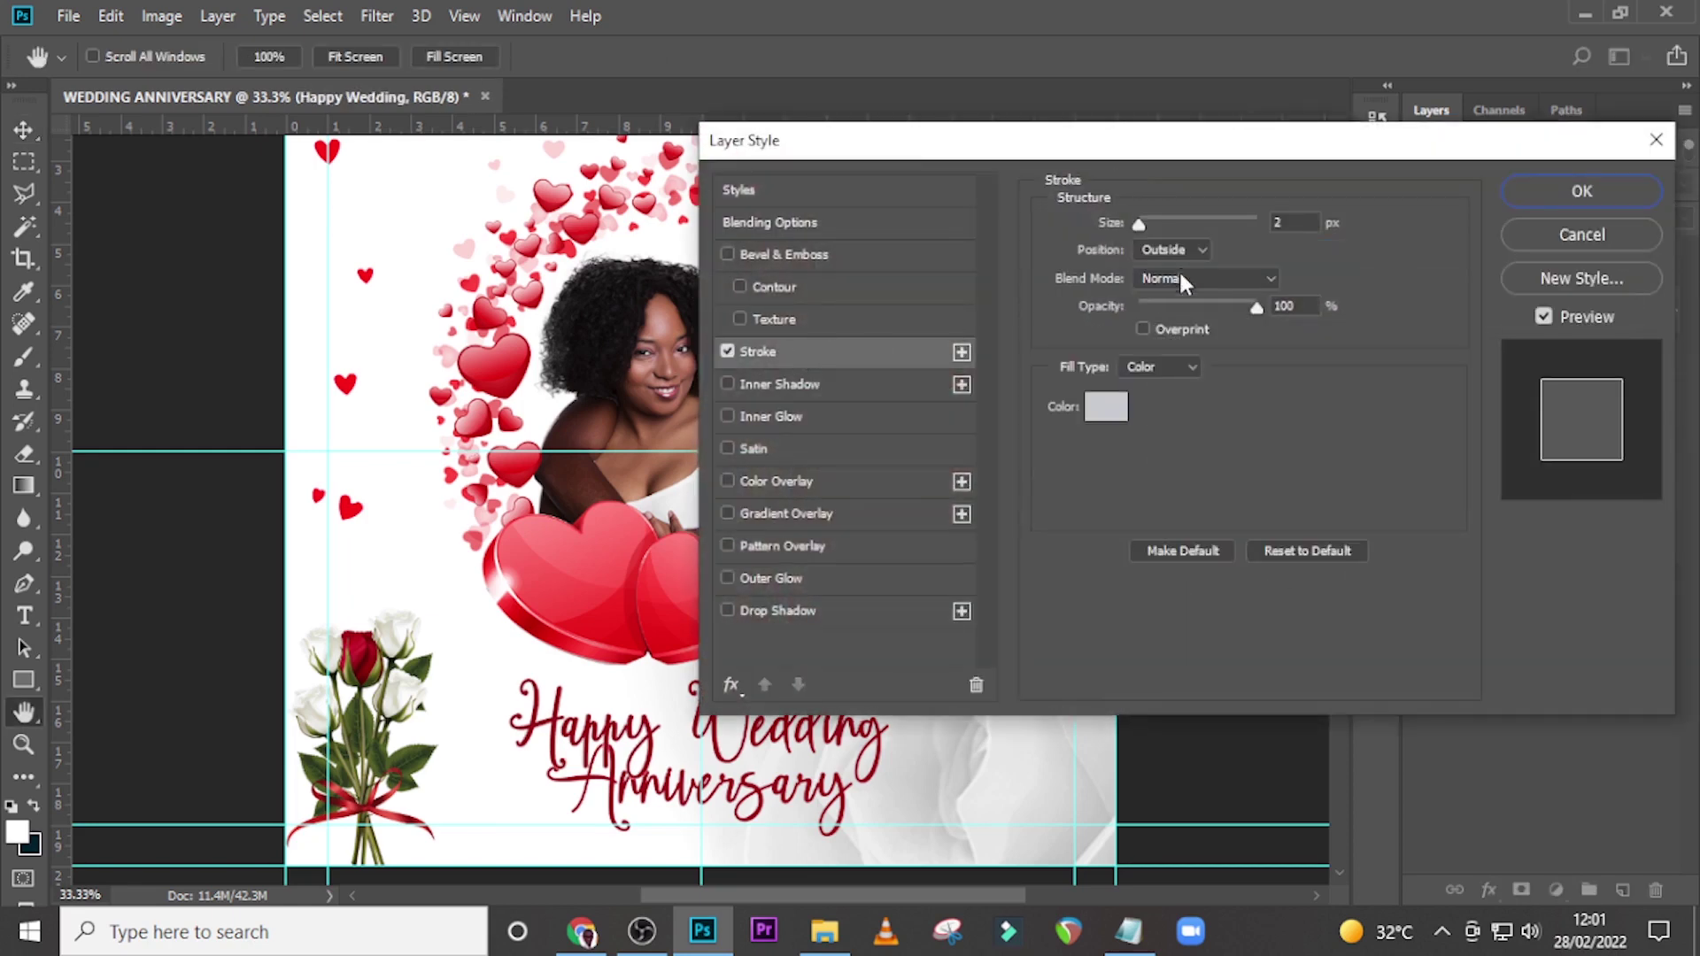
click(1107, 409)
text(ffffff)
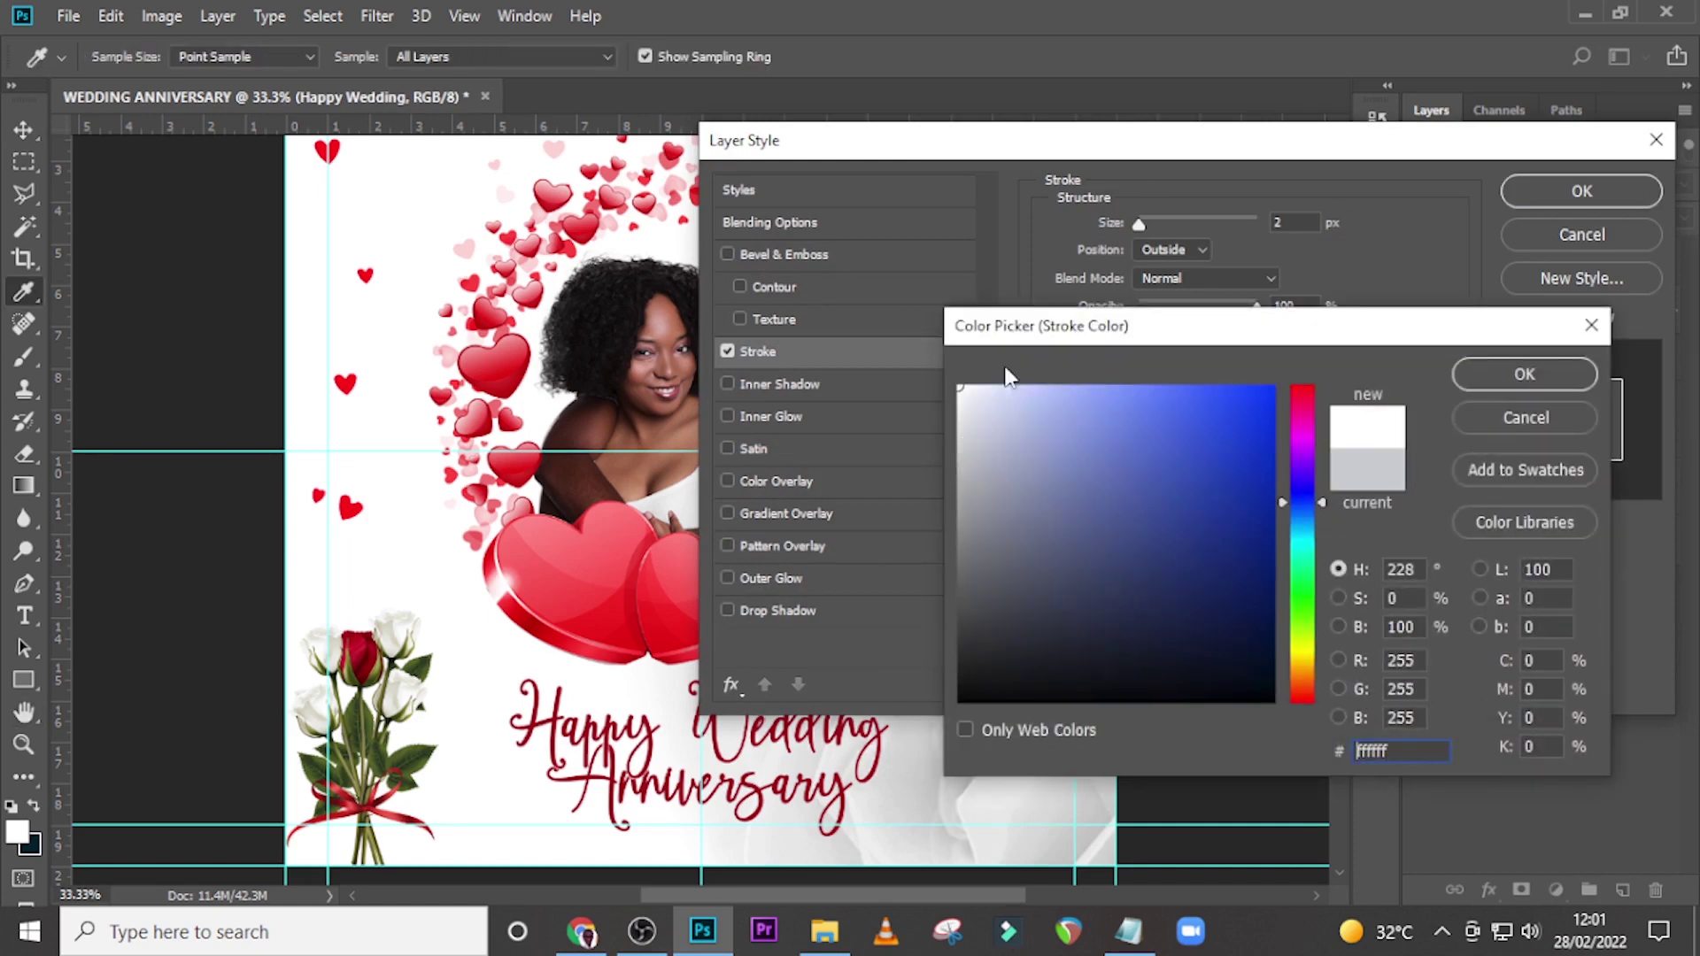
click(1500, 389)
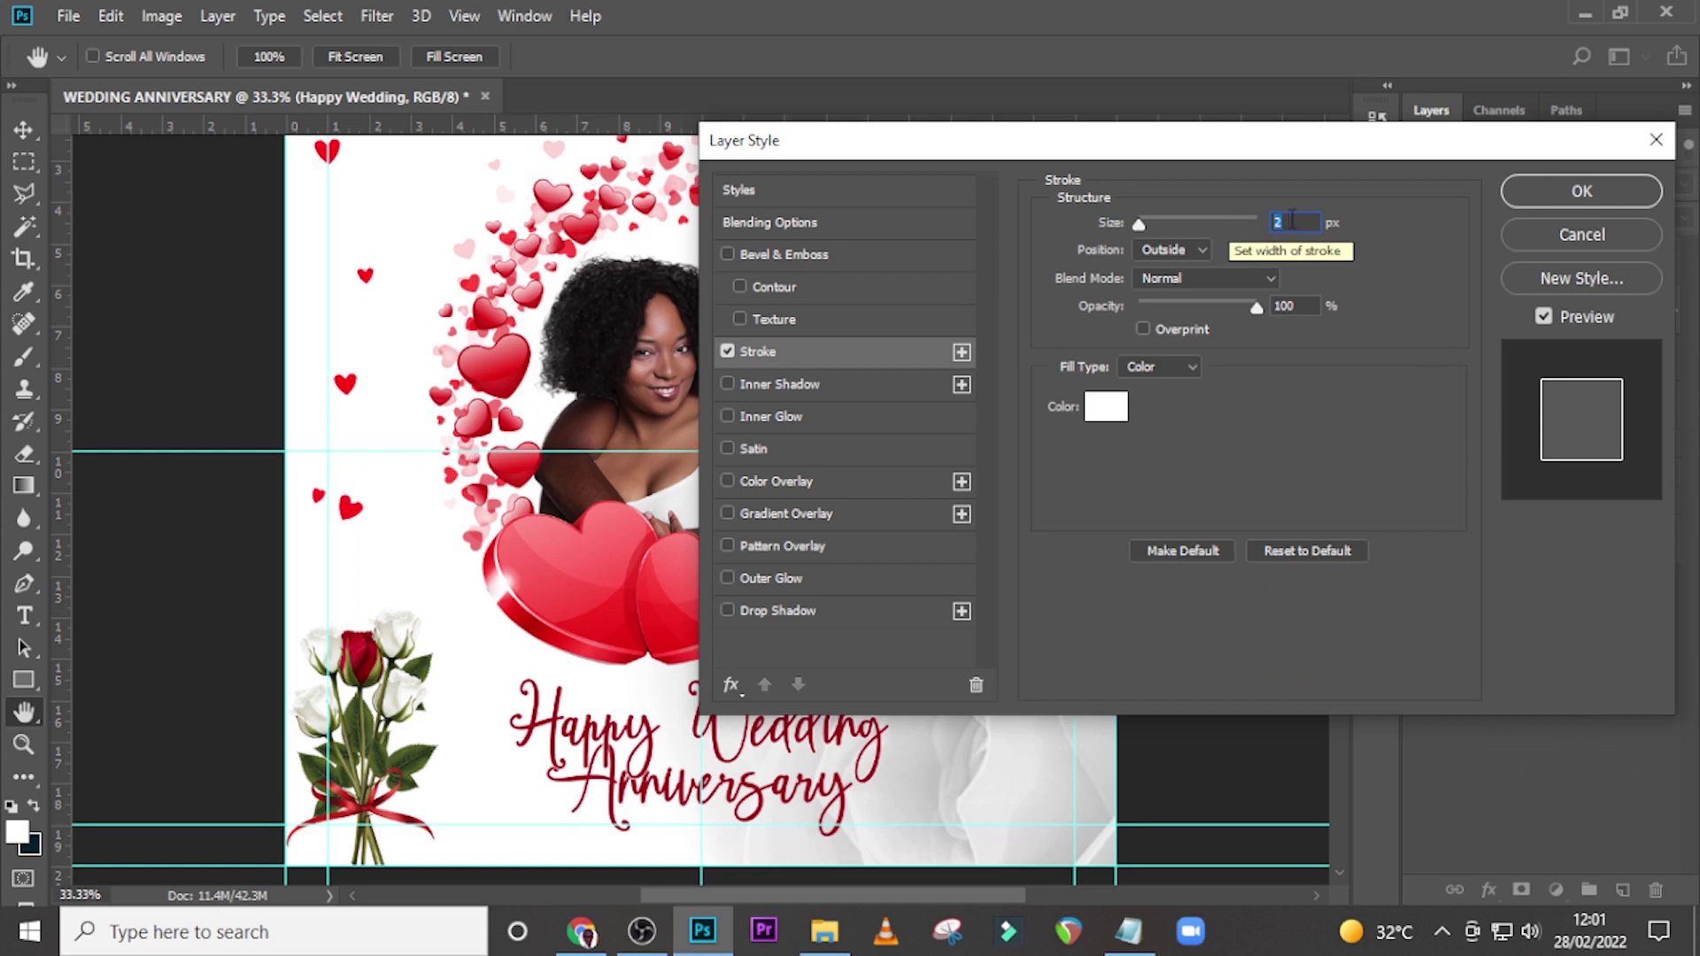
text(4)
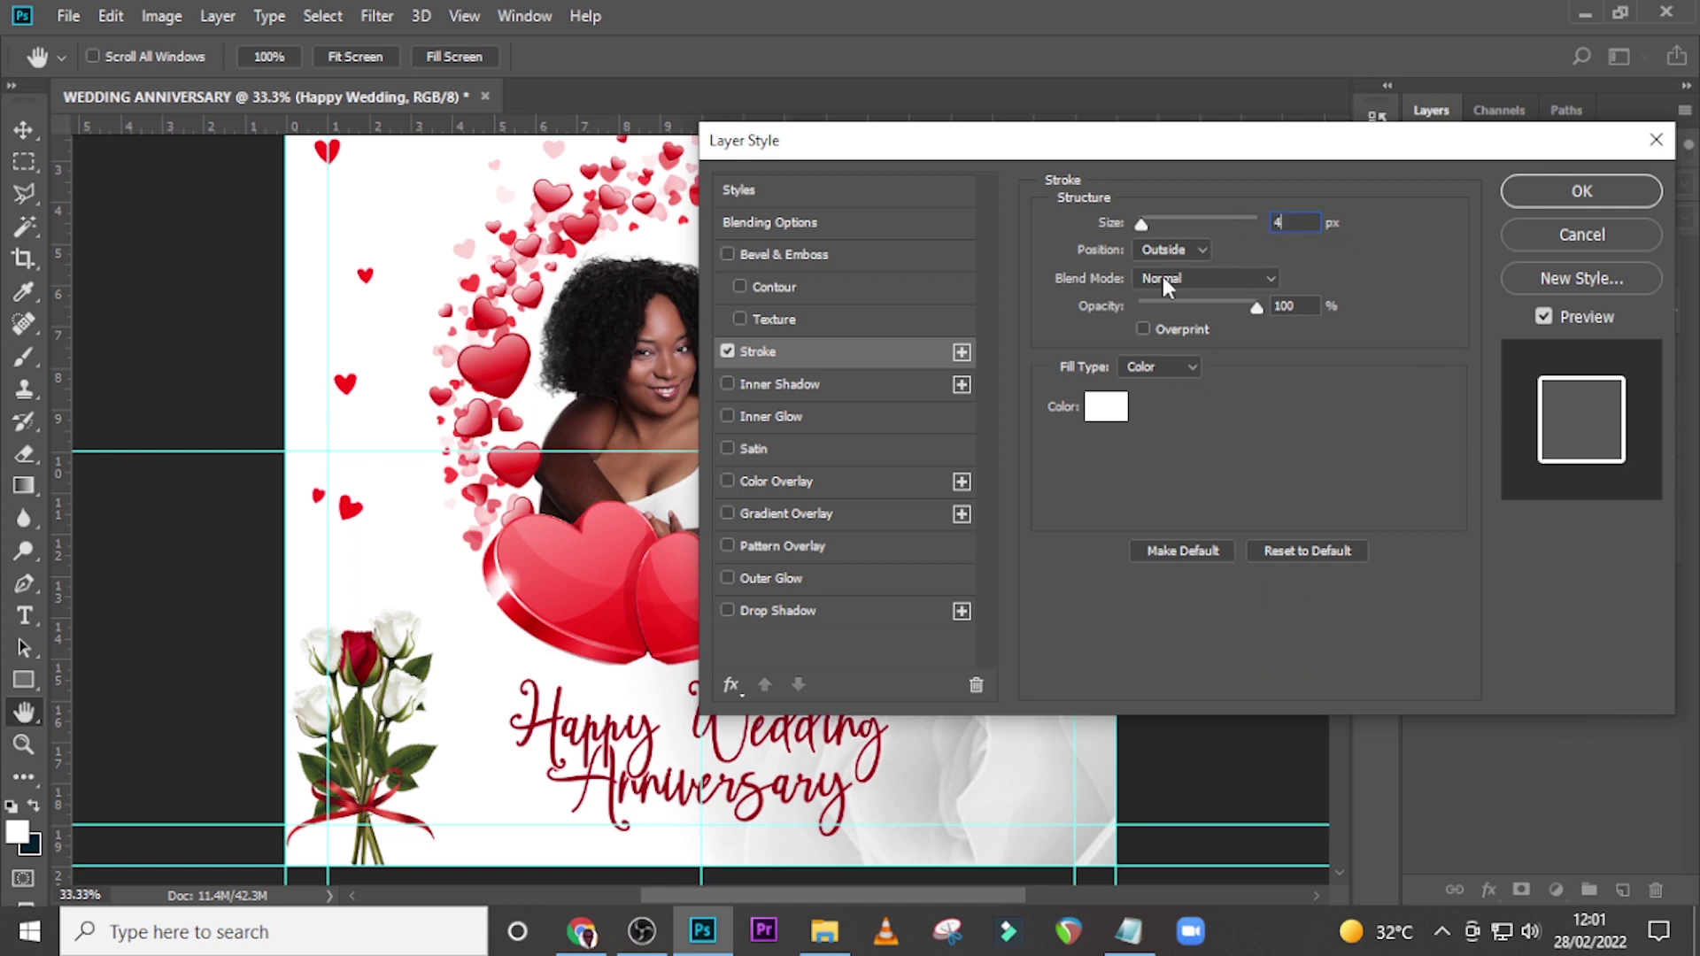
click(1576, 194)
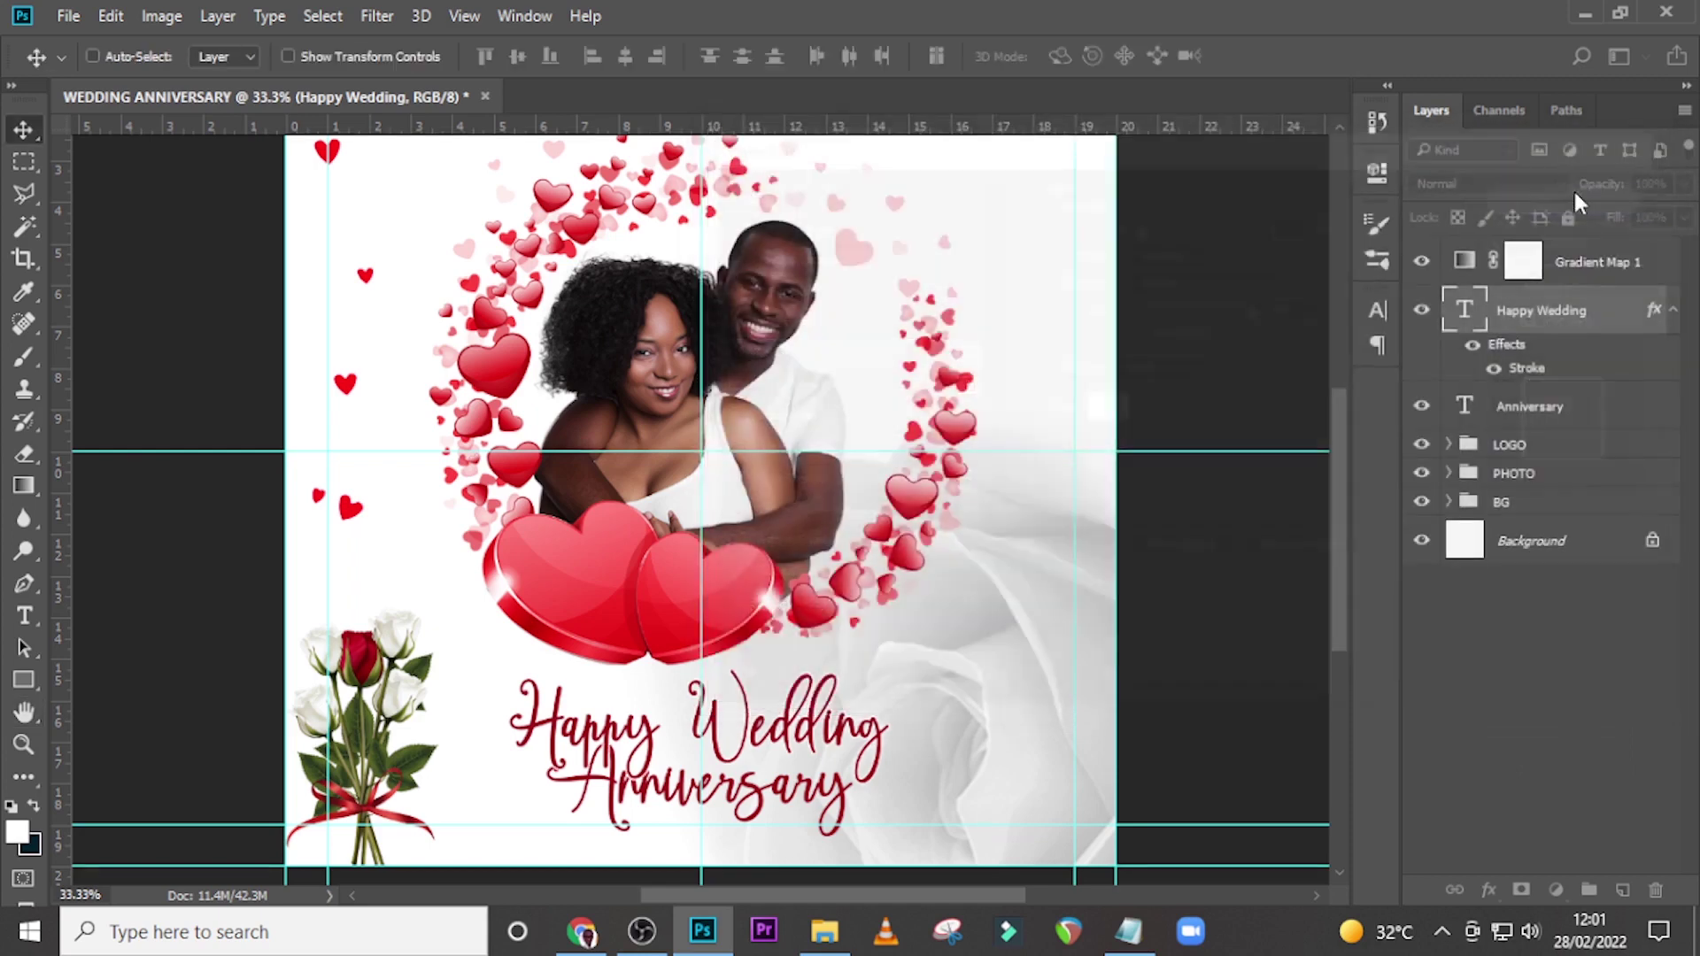
key(ctrl+plus)
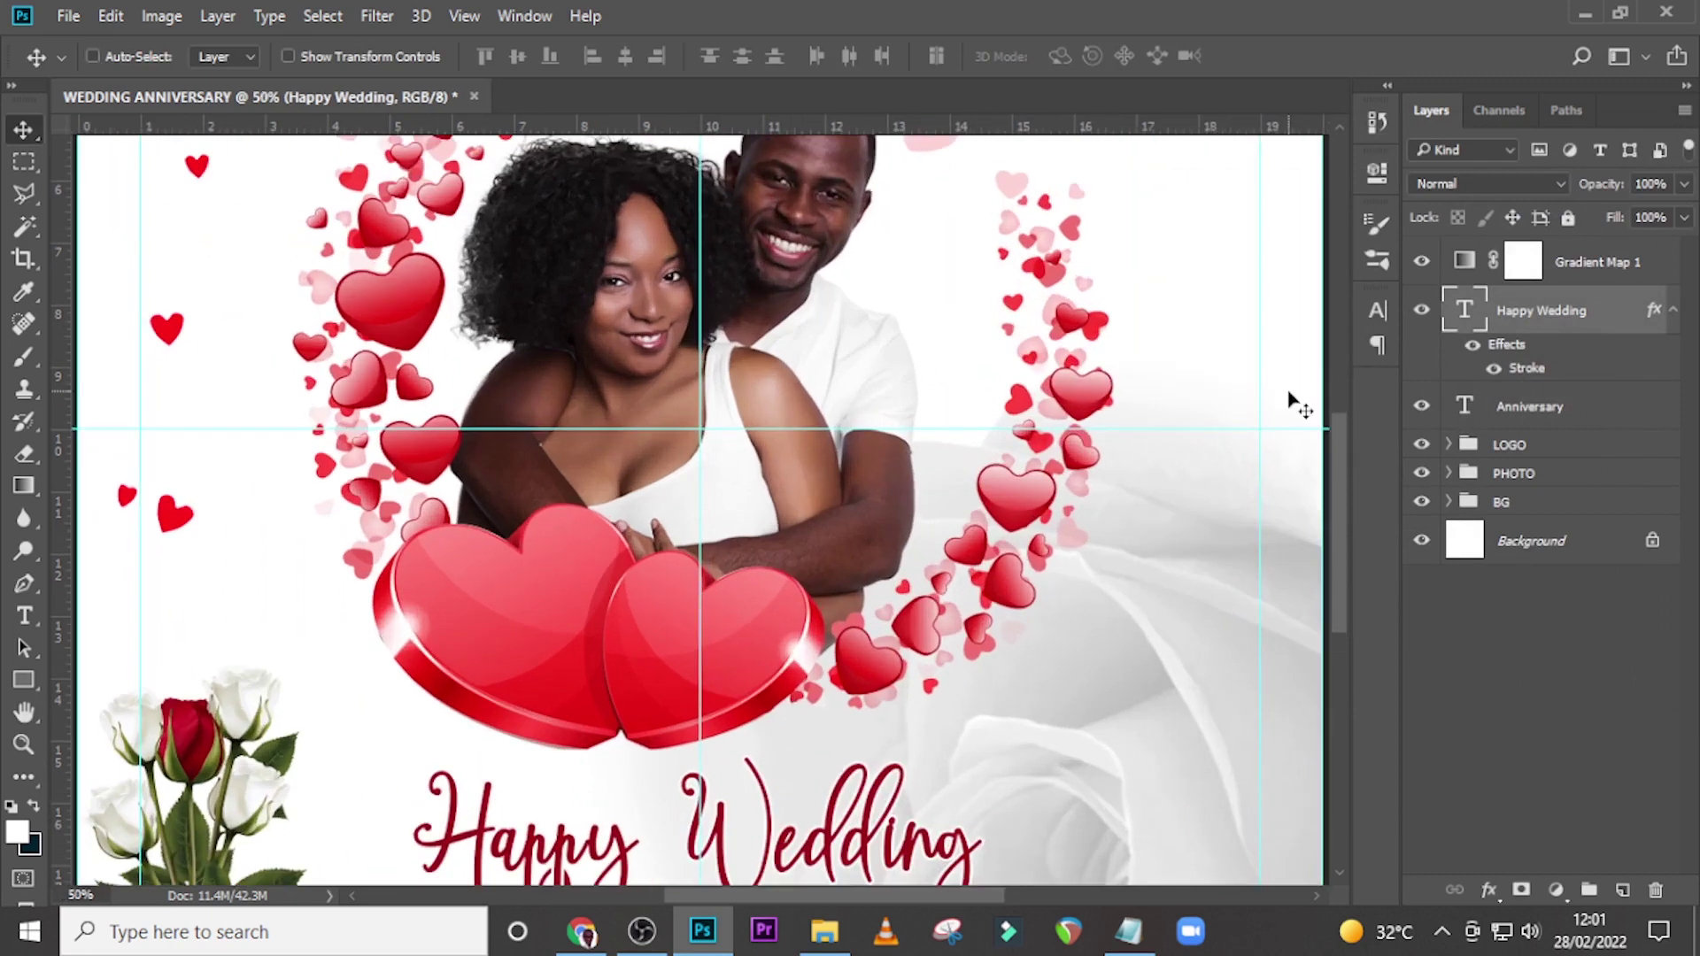
scroll(235, 417, down, 5)
scroll(660, 423, down, 3)
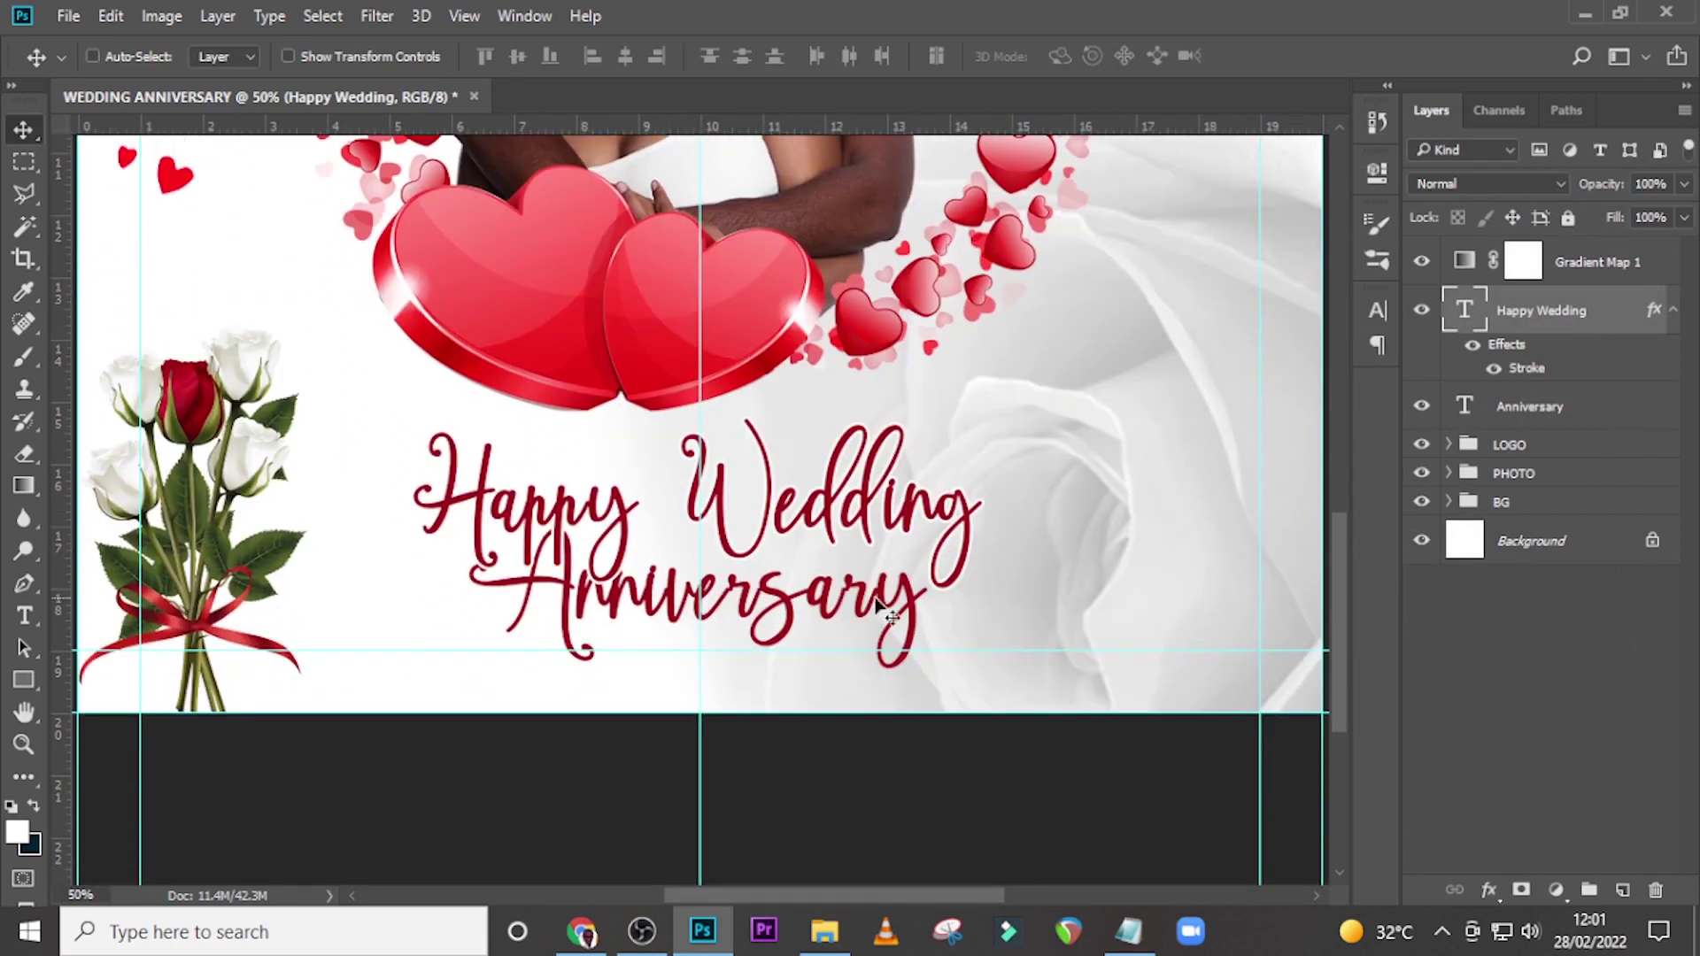
click(1672, 310)
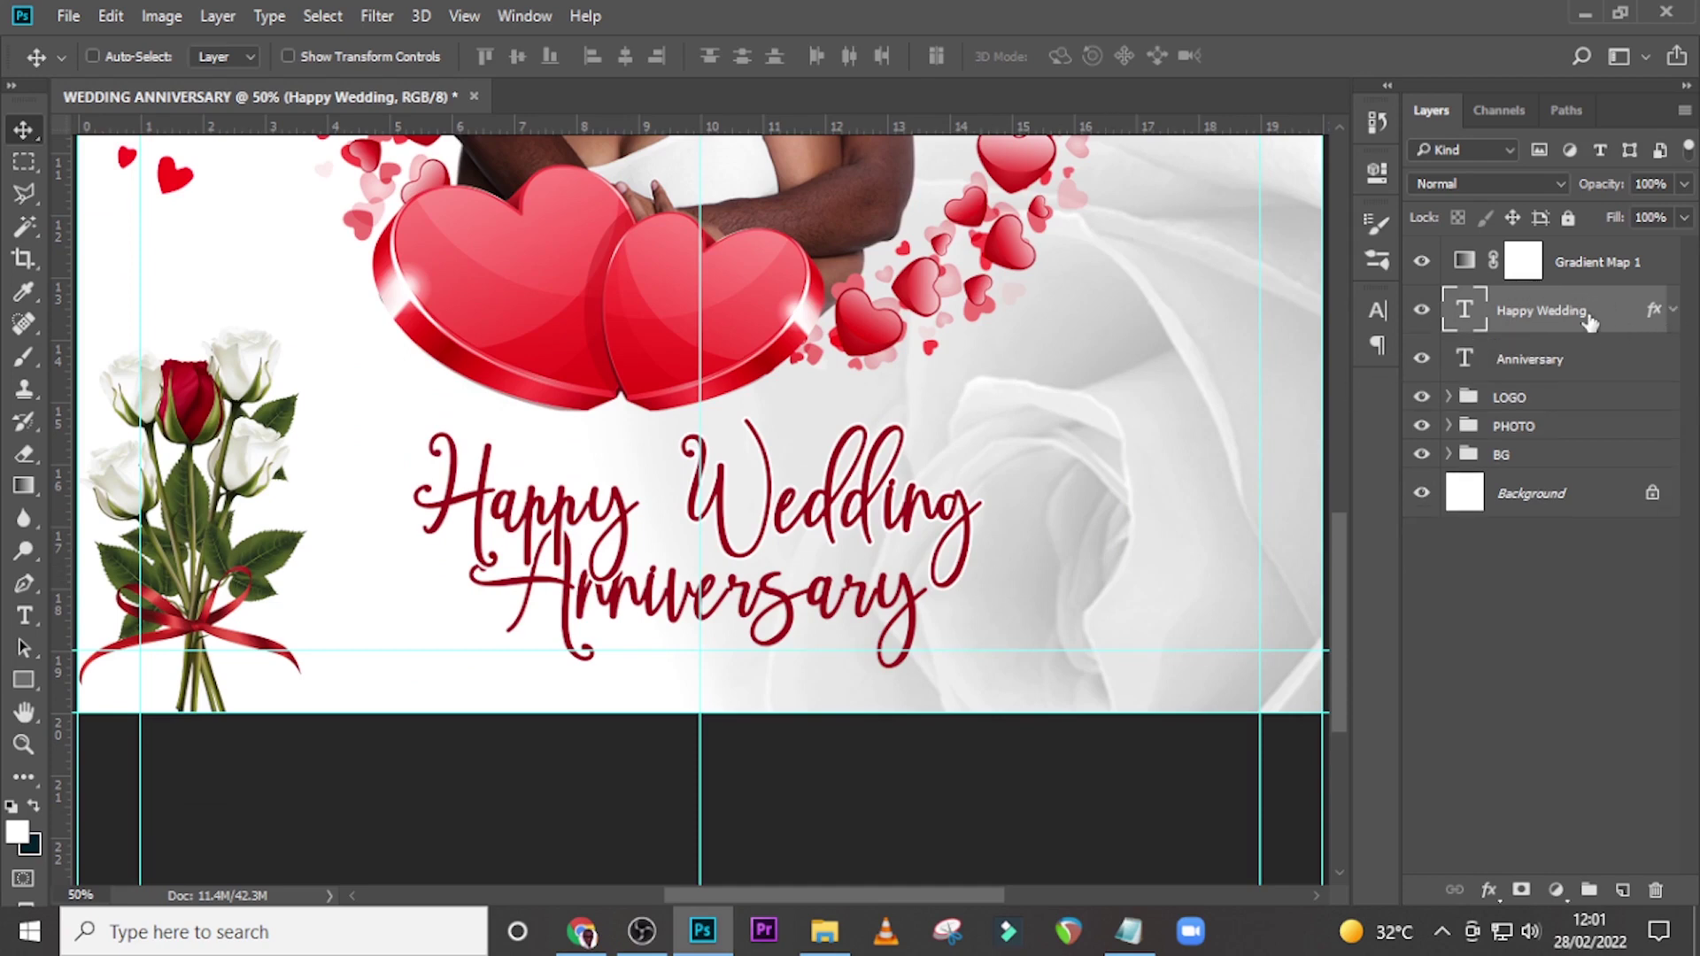
Step: Add a new text layer below Anniversary containing the dedication line with the couple's names, copied from U93.txt
key(t)
click(431, 680)
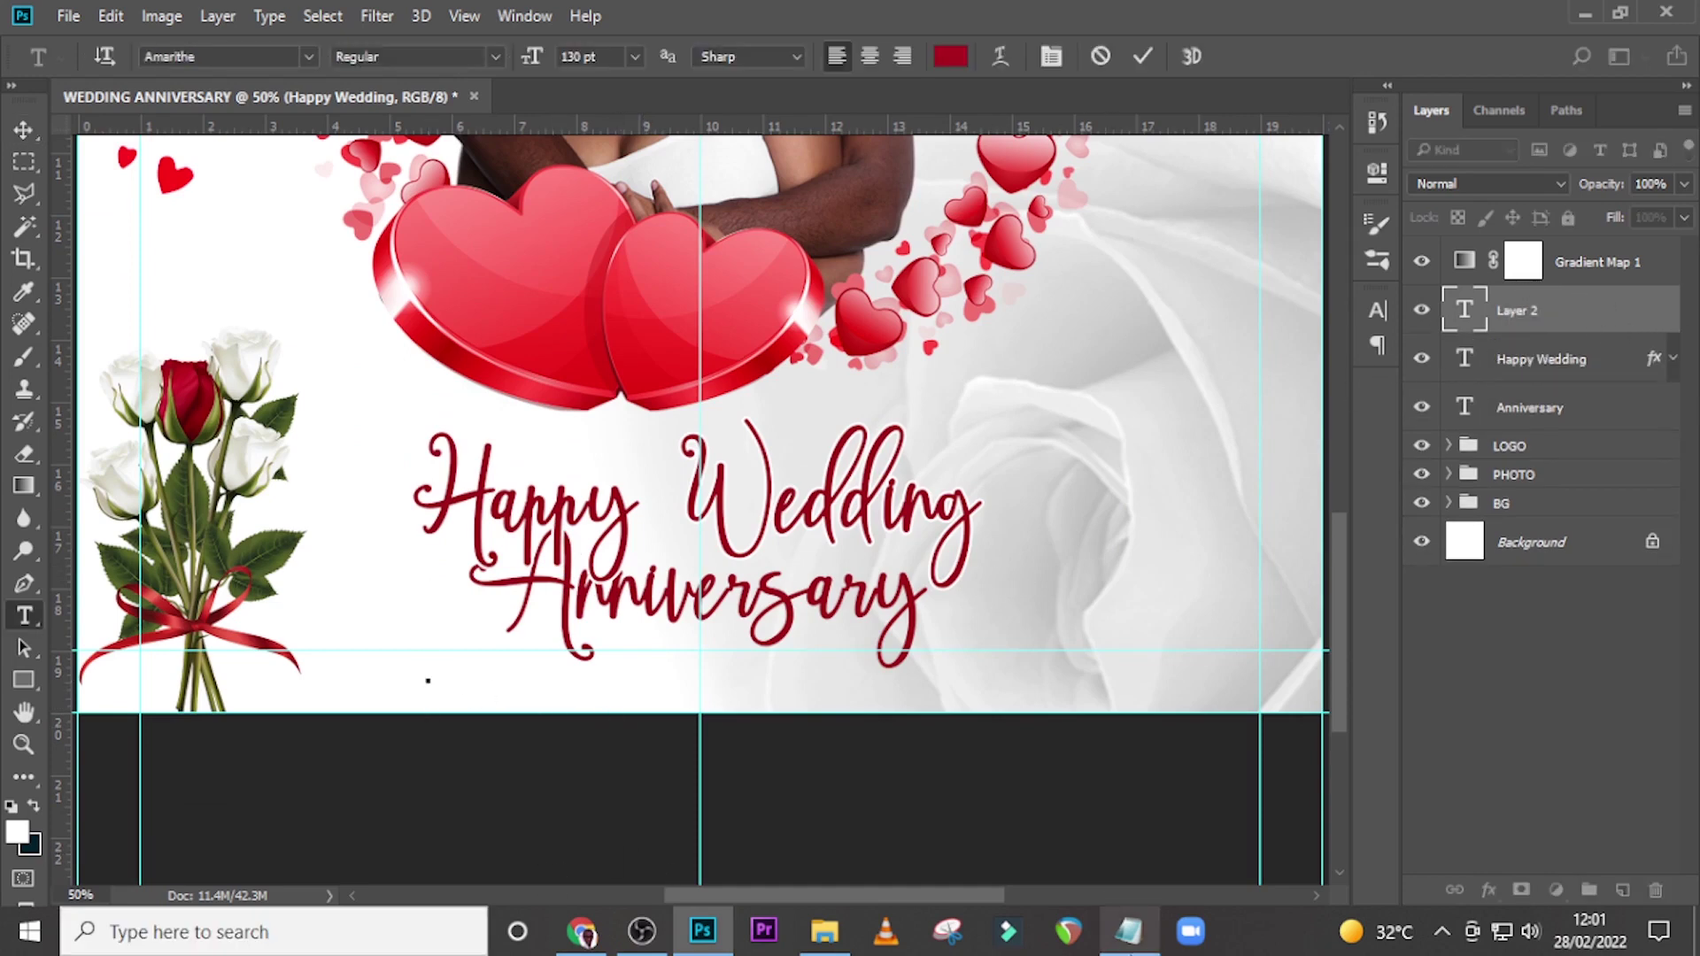
click(1129, 932)
drag(1220, 468, 857, 489)
drag(1268, 464, 847, 478)
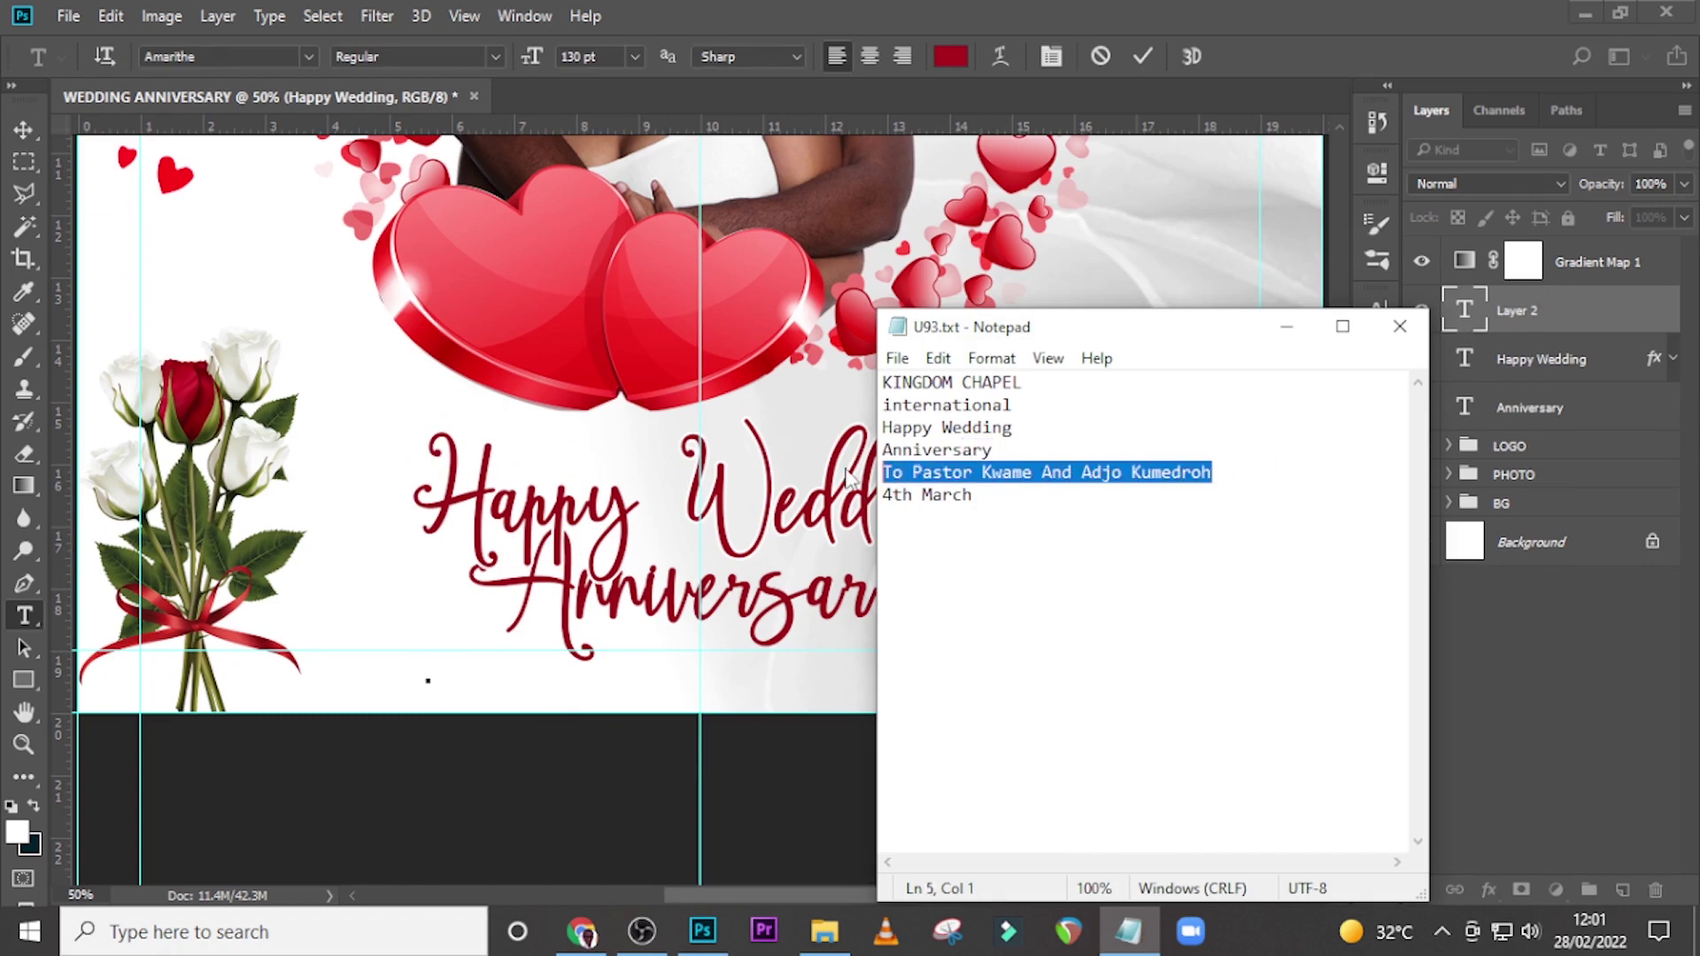
key(ctrl+c)
key(alt+Tab)
key(ctrl+v)
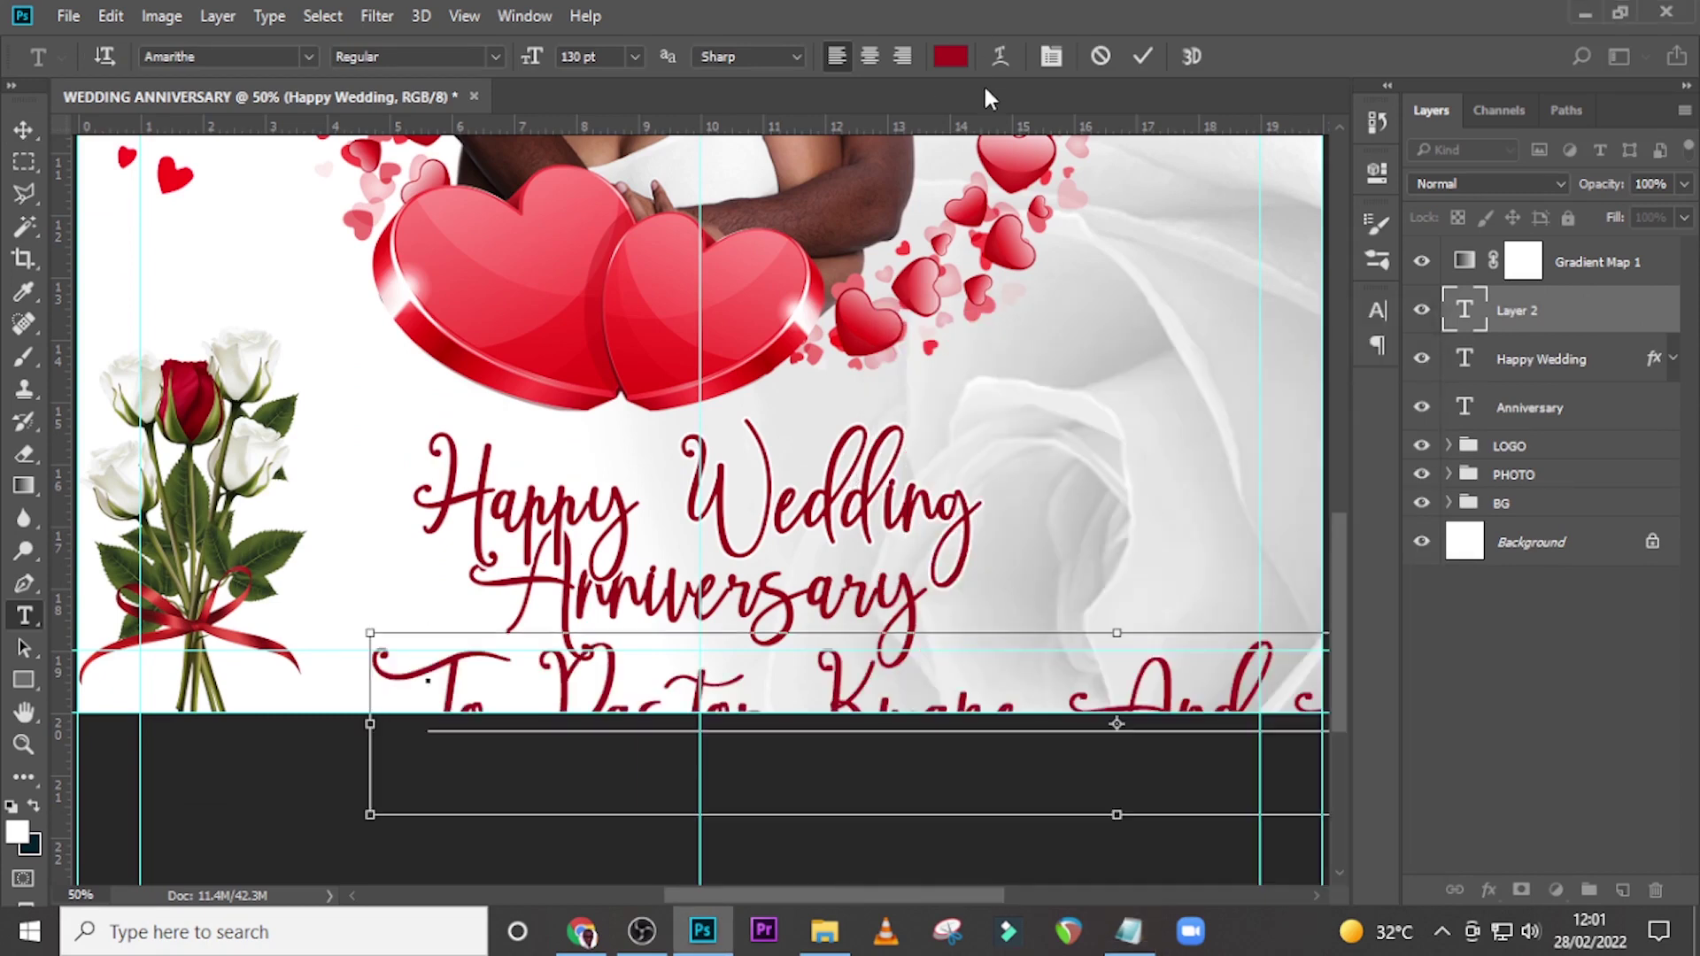
click(1517, 329)
Step: Format the dedication line in Montserrat SemiBold at 31 pt
click(1377, 310)
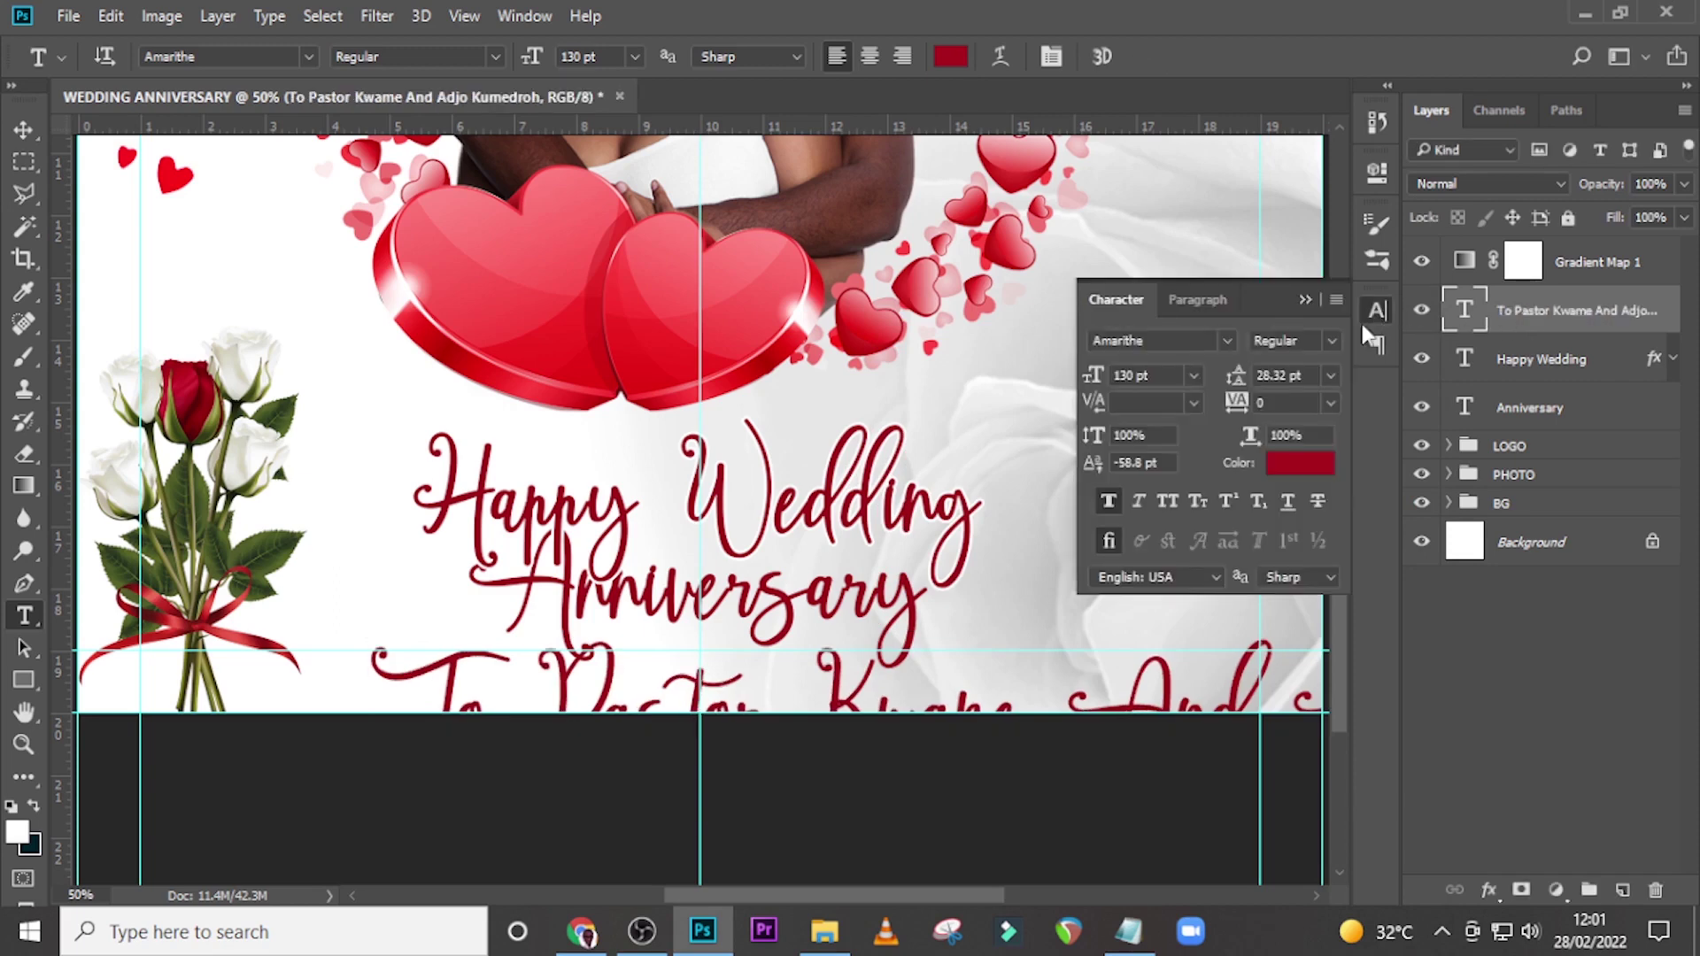
click(1229, 344)
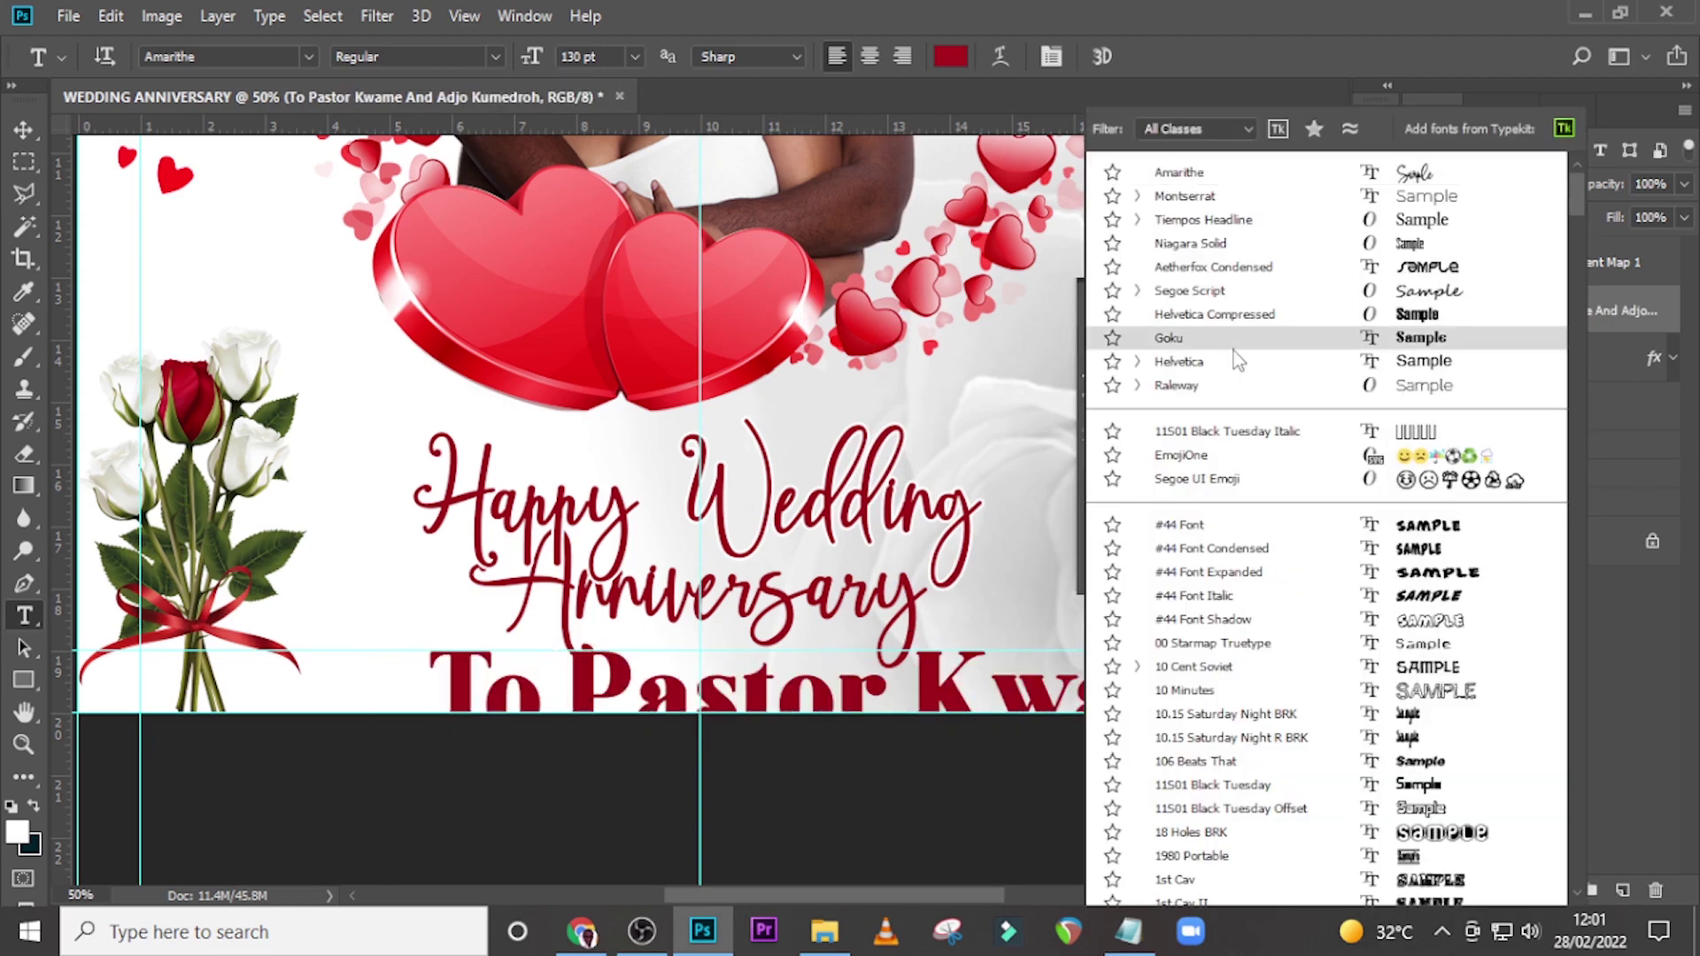
click(1186, 195)
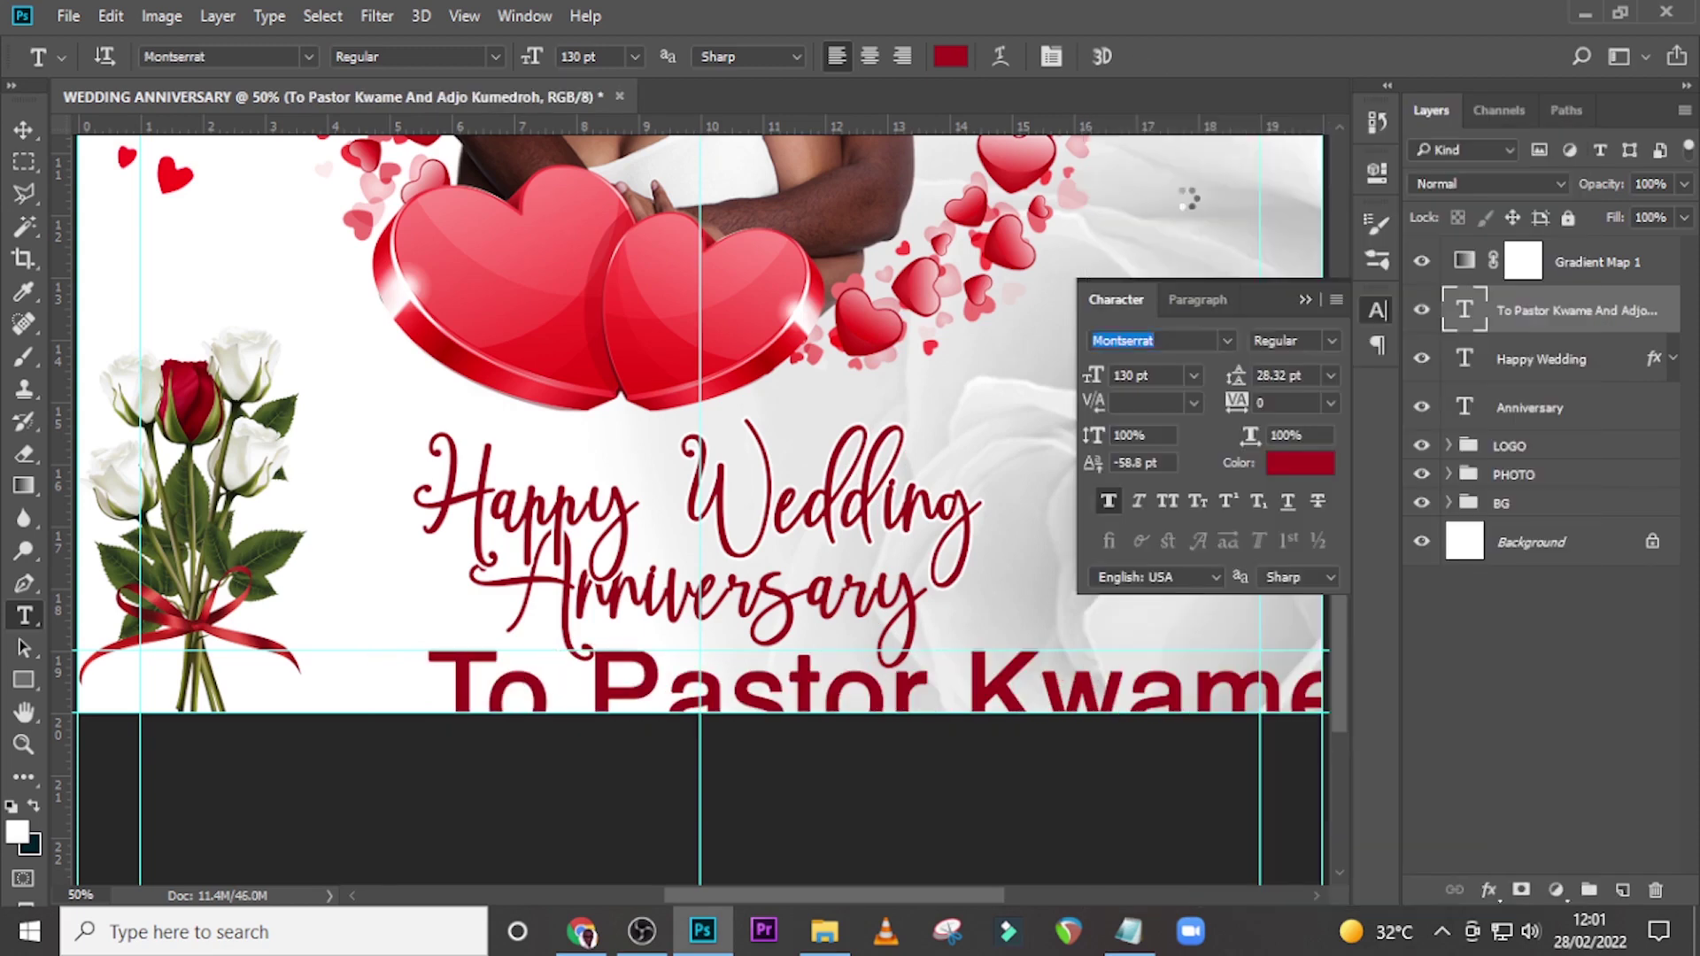
click(1142, 374)
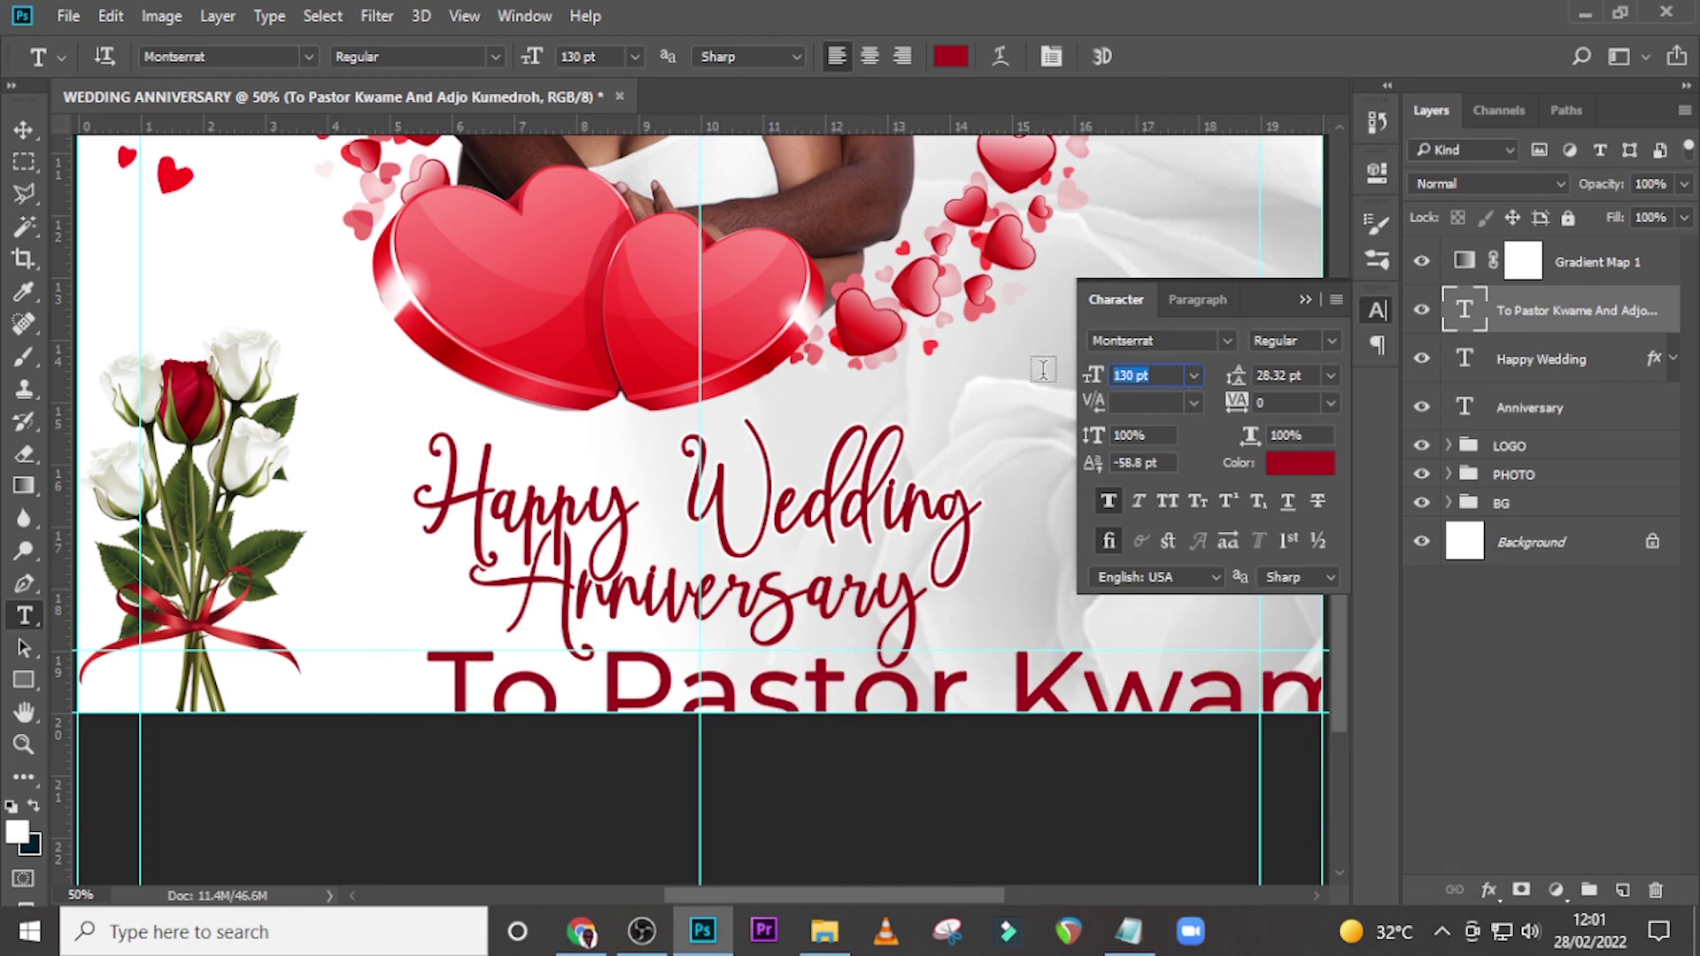
text(31)
key(Return)
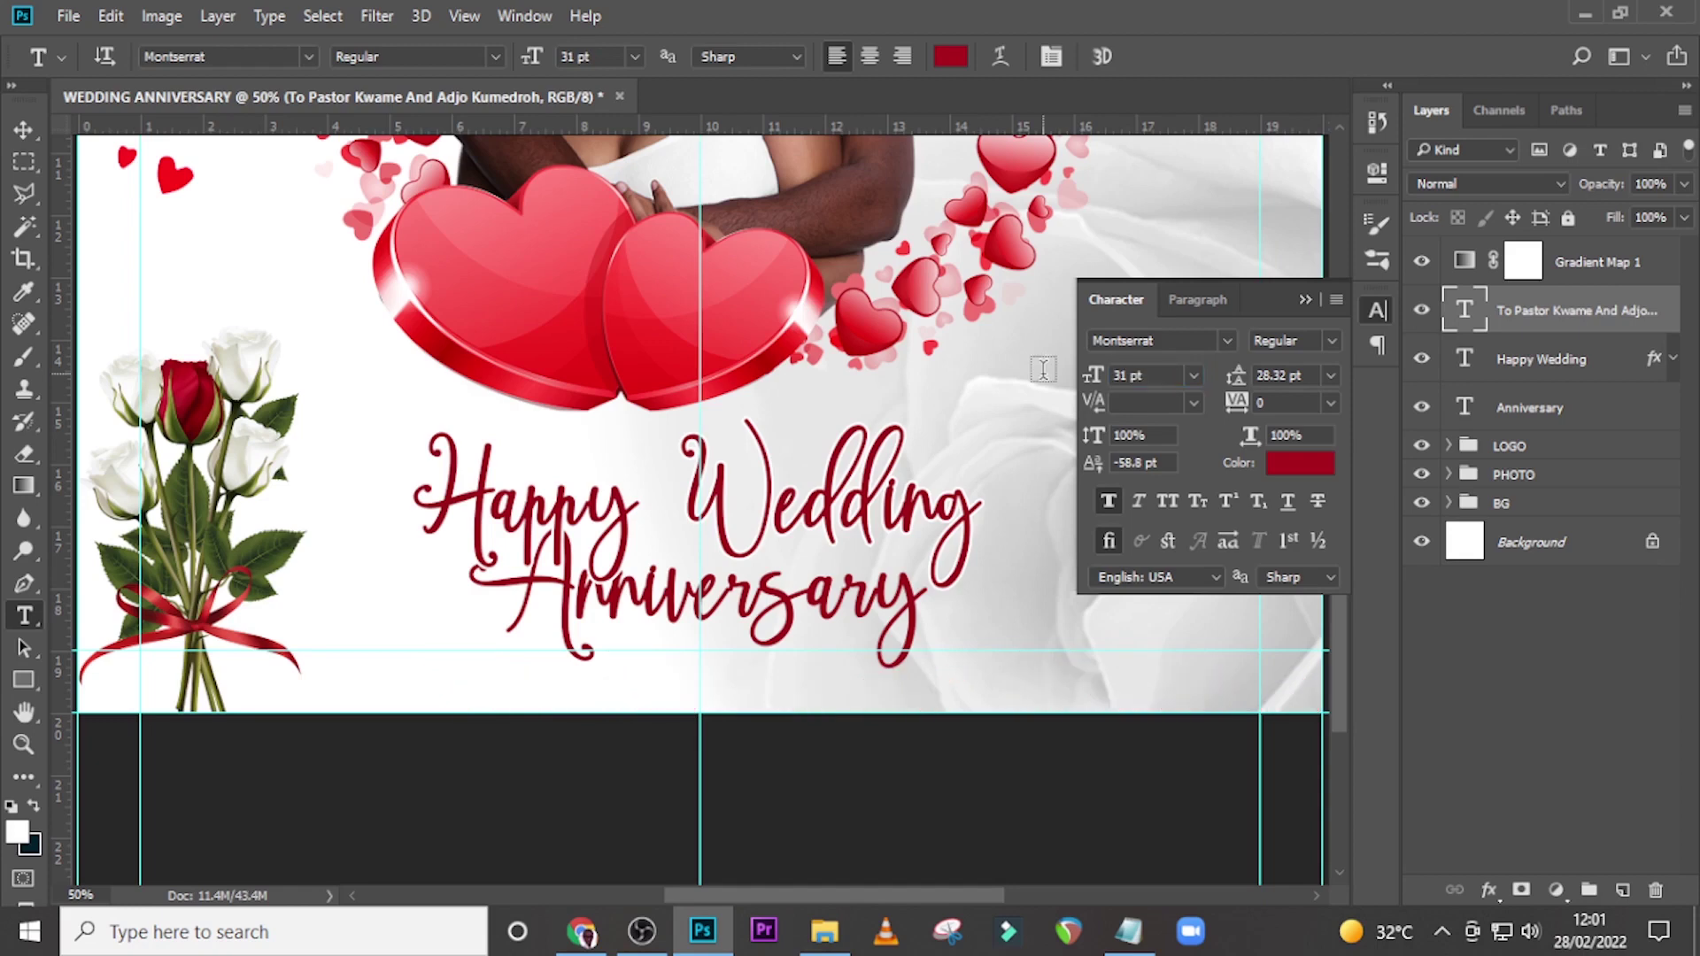
click(1332, 341)
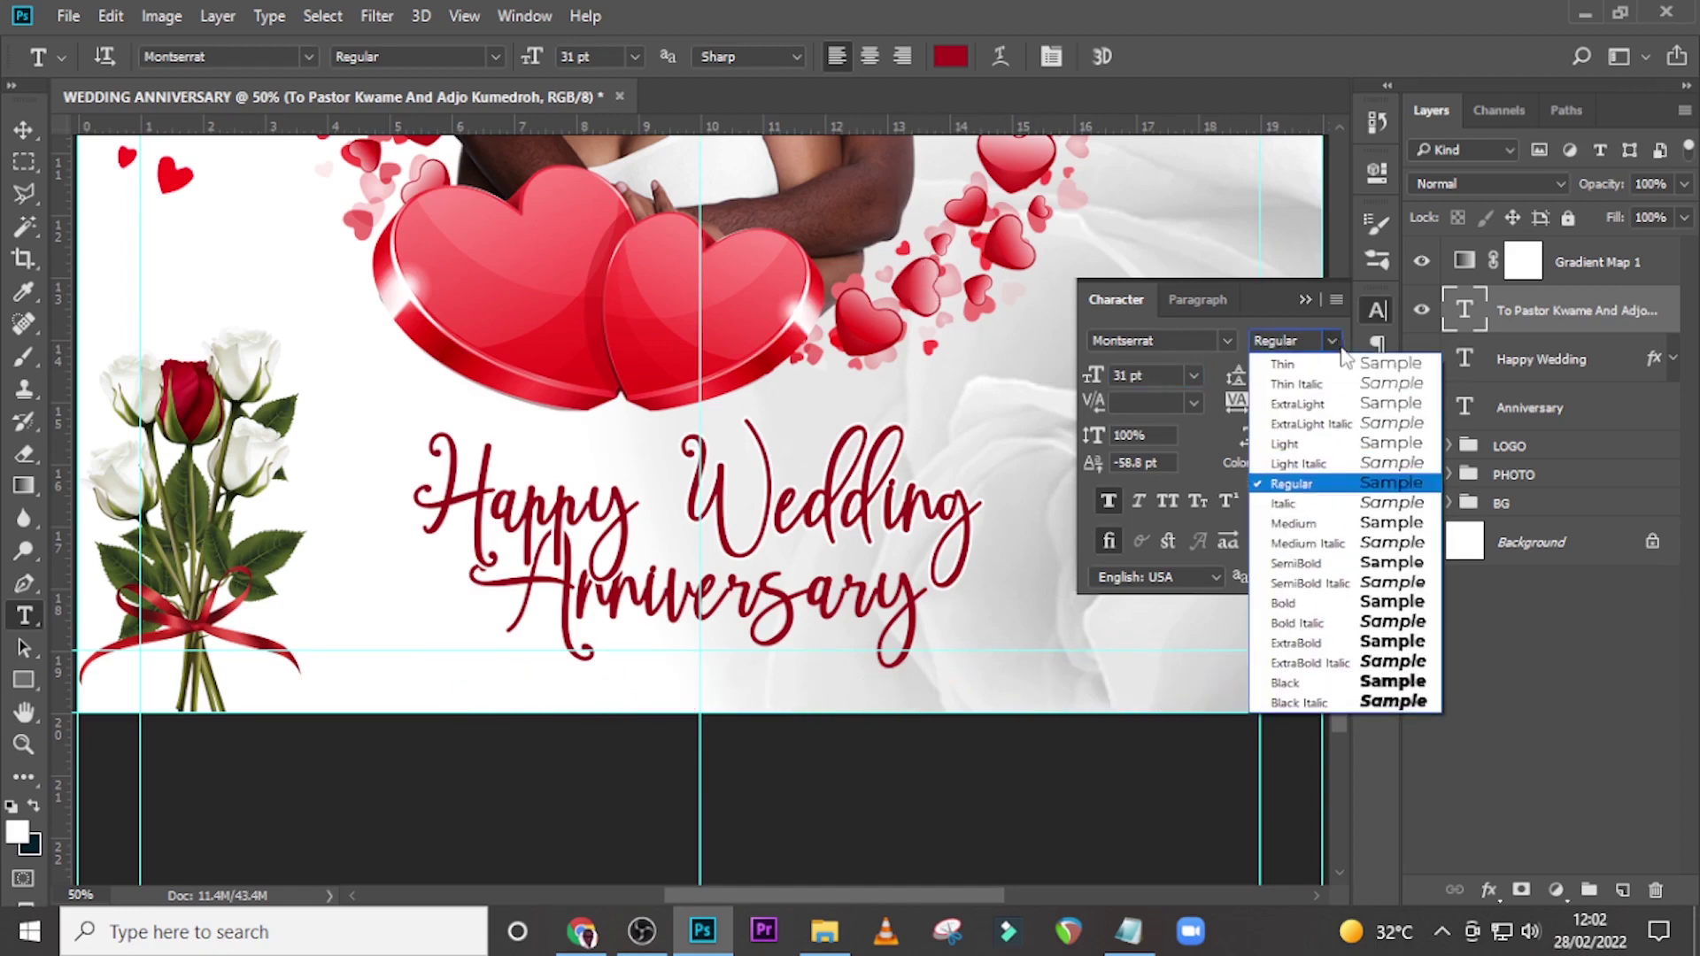
click(1298, 560)
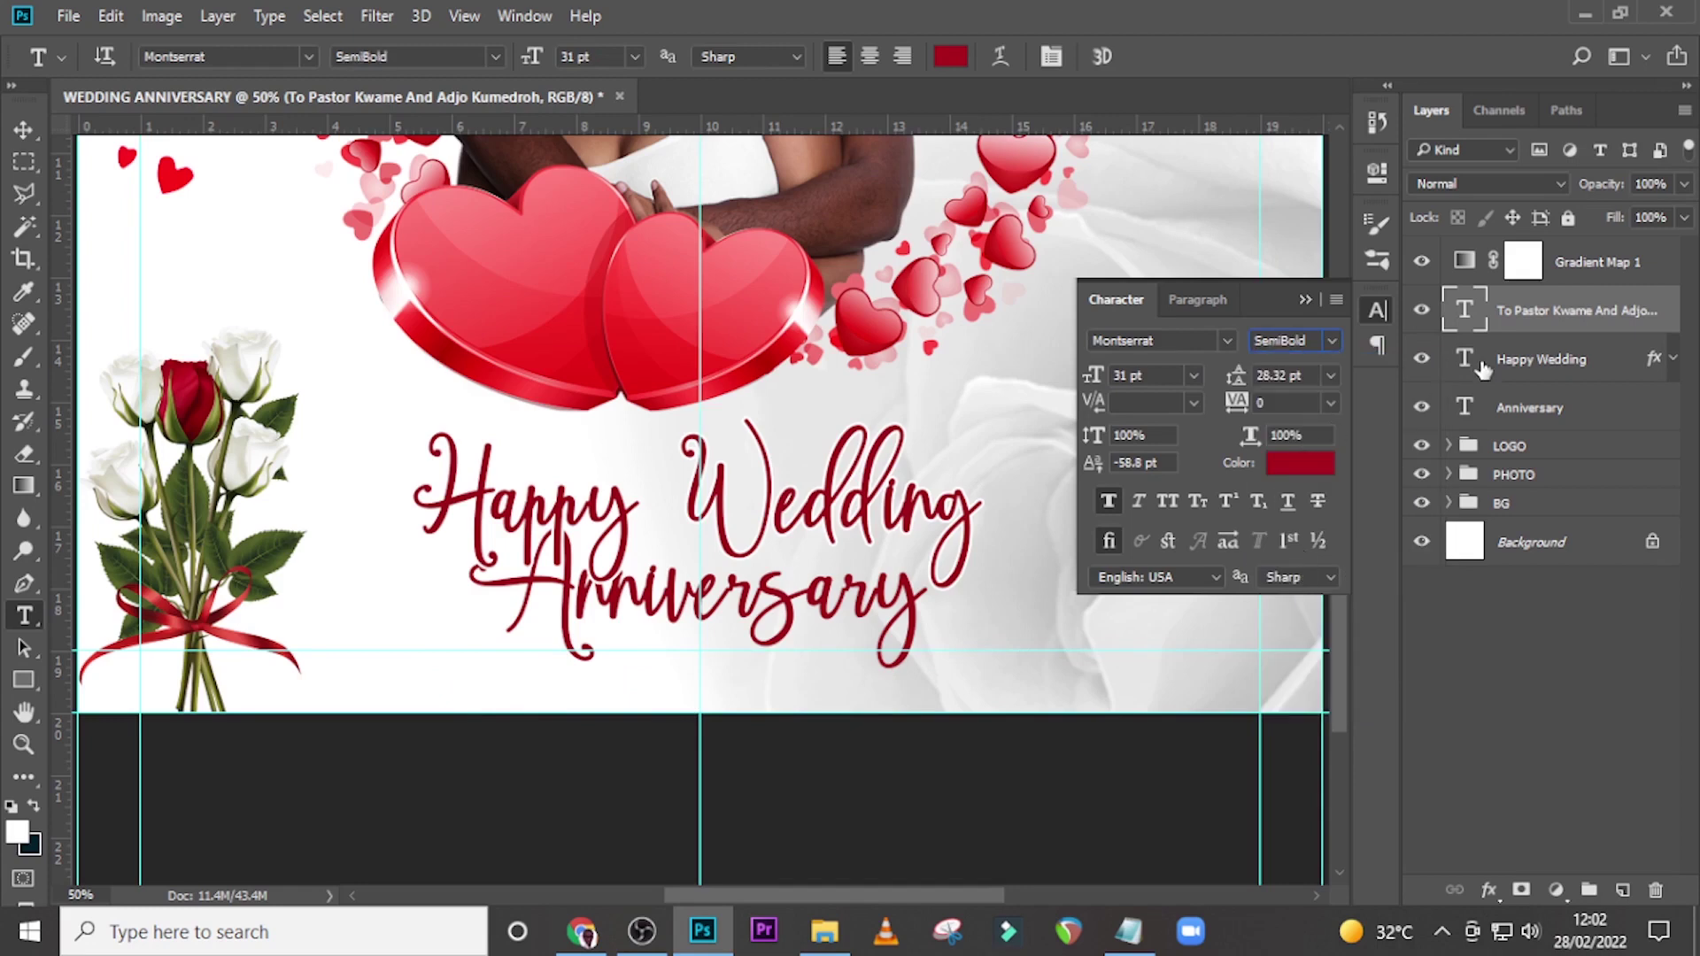
Step: Move the dedication line up directly beneath Anniversary and nudge it left to centre it on the vertical guide
key(v)
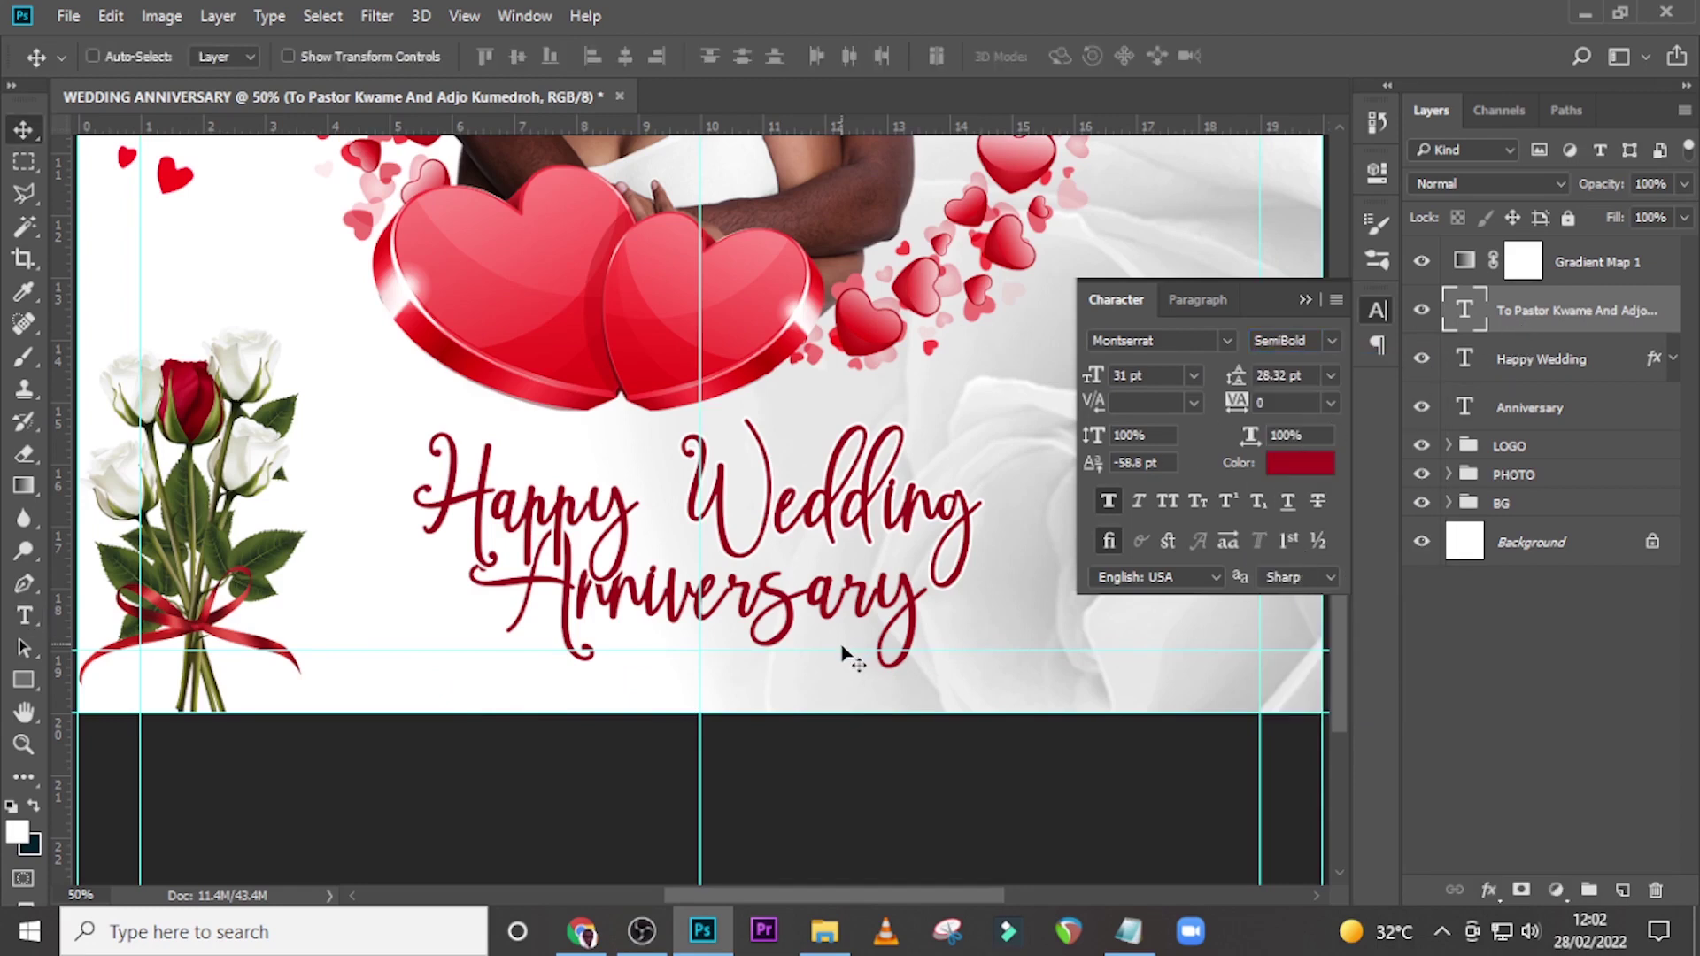
drag(841, 655, 845, 572)
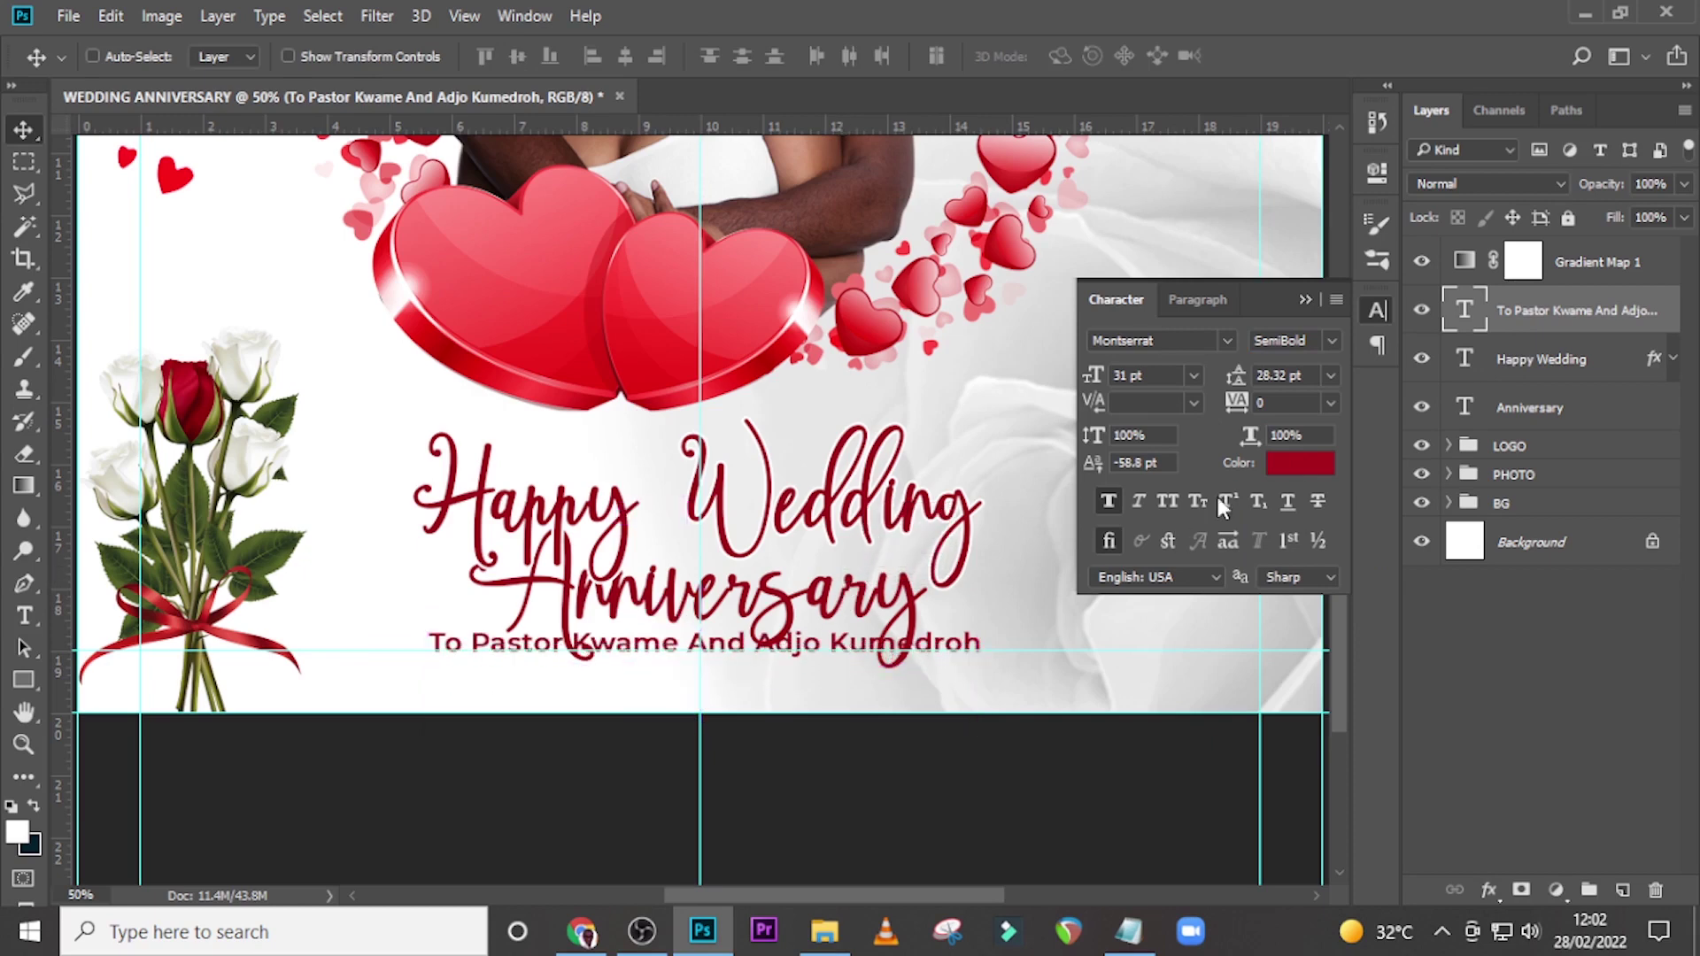
key(ctrl+t)
key(shift+Left)
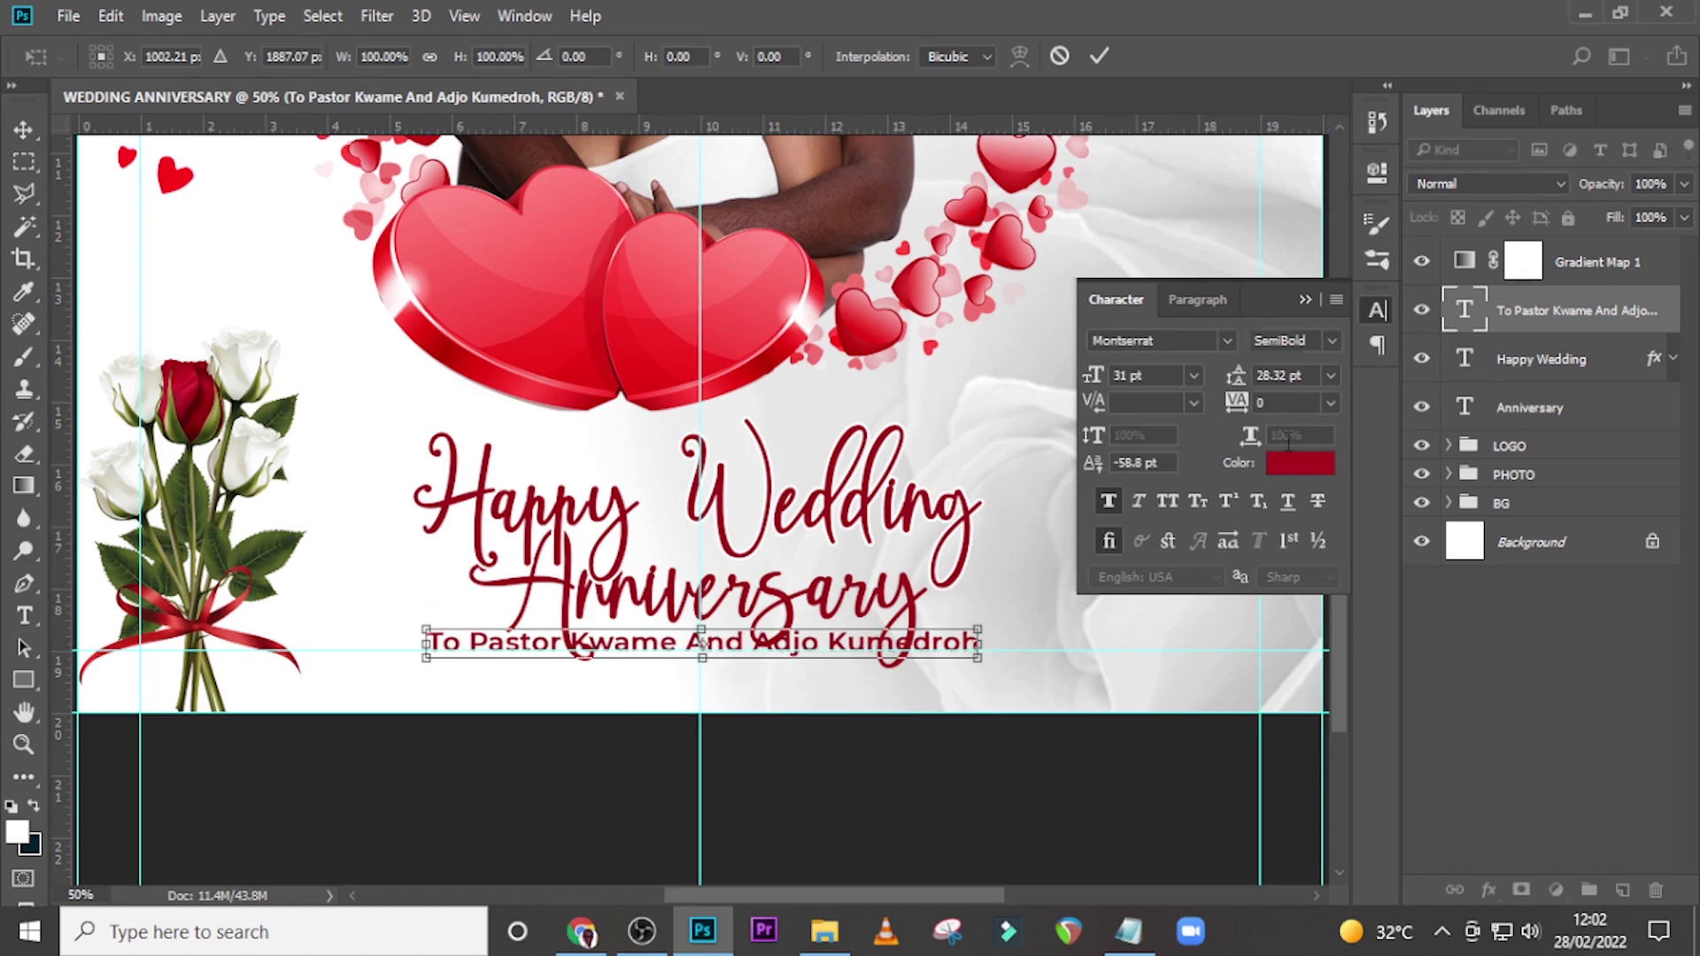
key(Return)
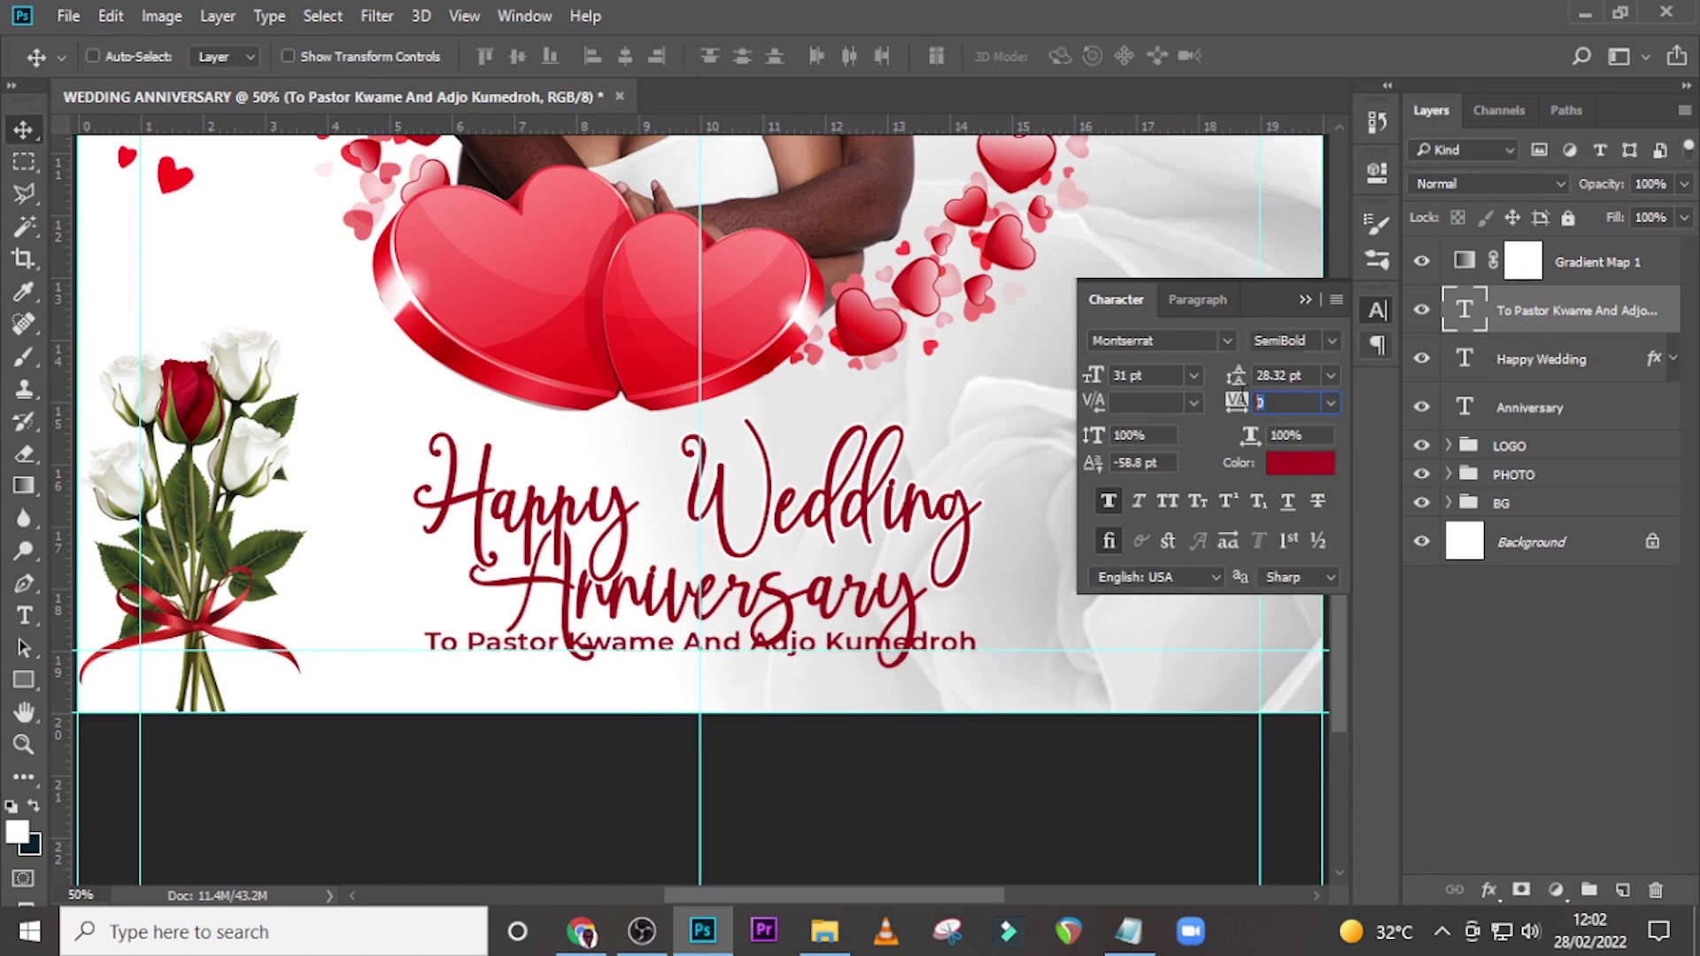
Step: Colour the dedication line black (000000) and turn off its faux bold
click(1299, 462)
click(886, 740)
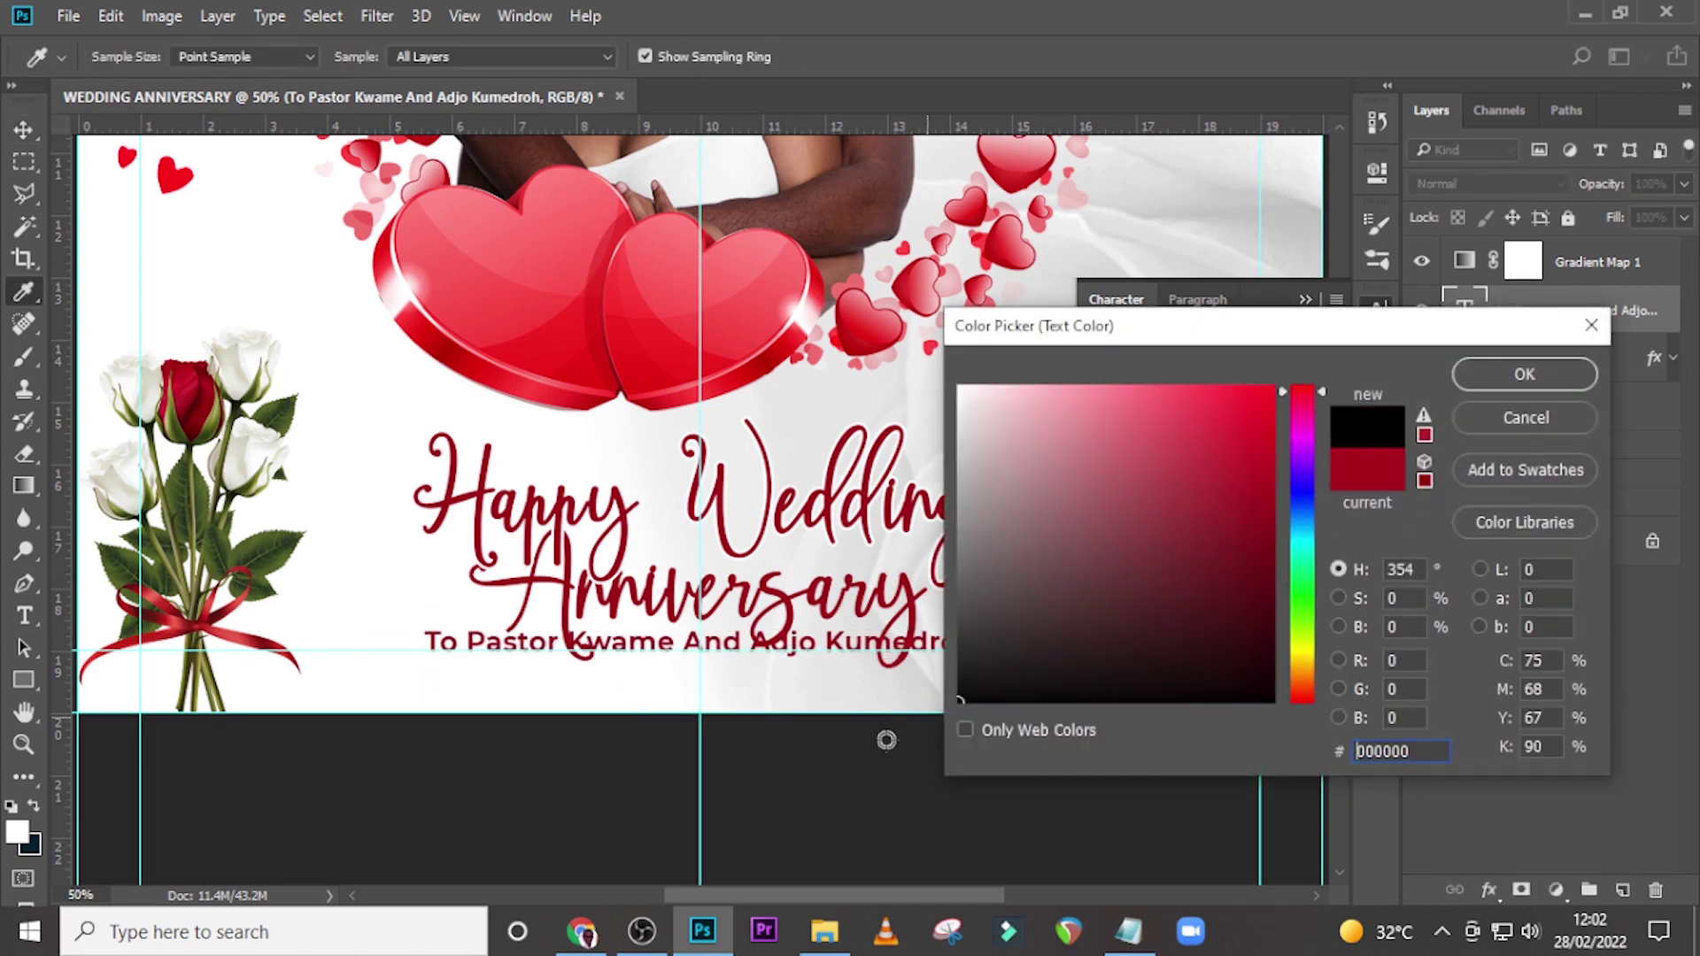
click(1483, 370)
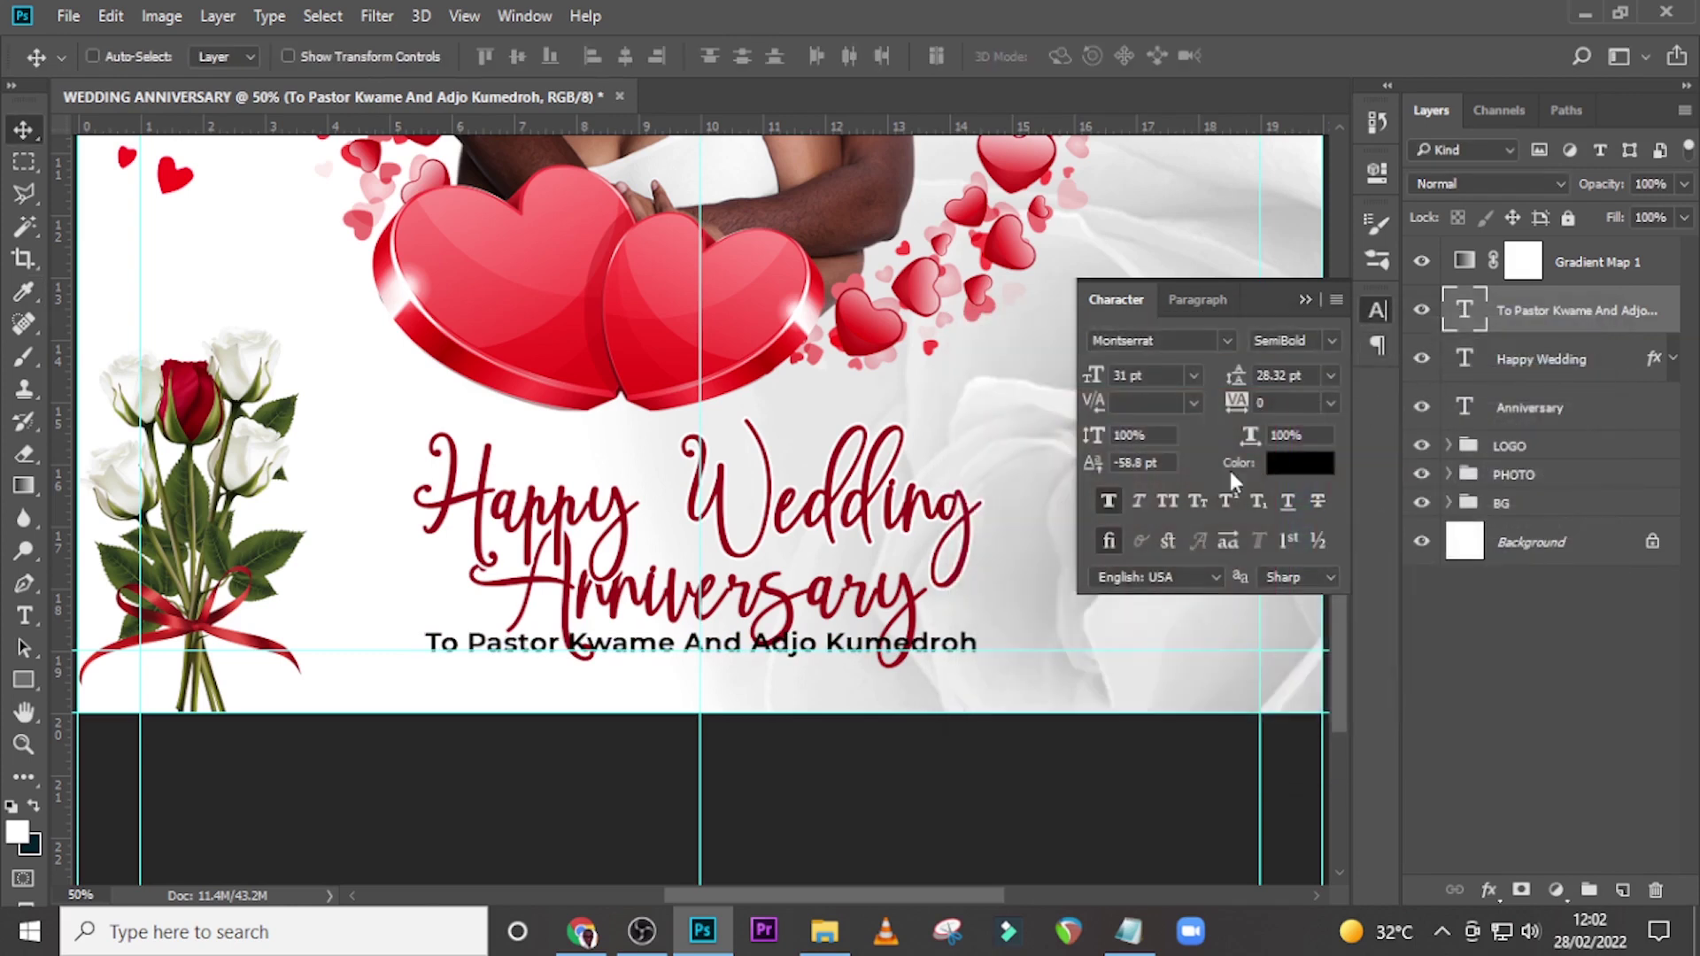
click(1110, 502)
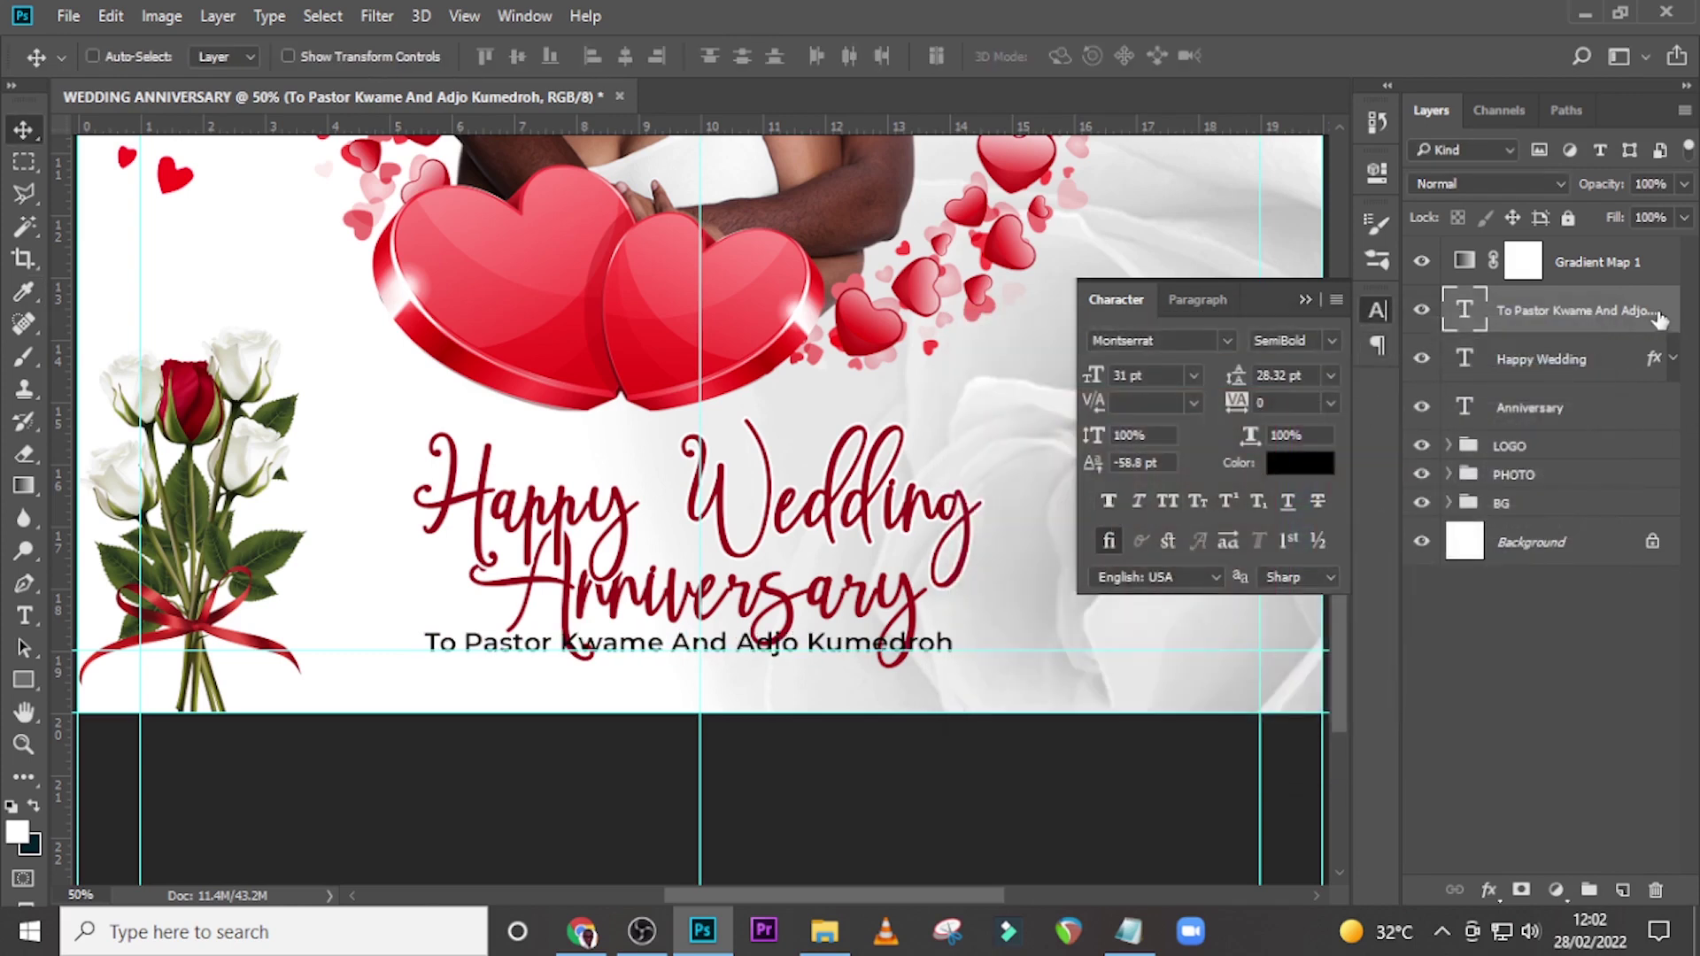
Step: Nudge the dedication line right until its centre lies on the middle vertical guide
key(ctrl+t)
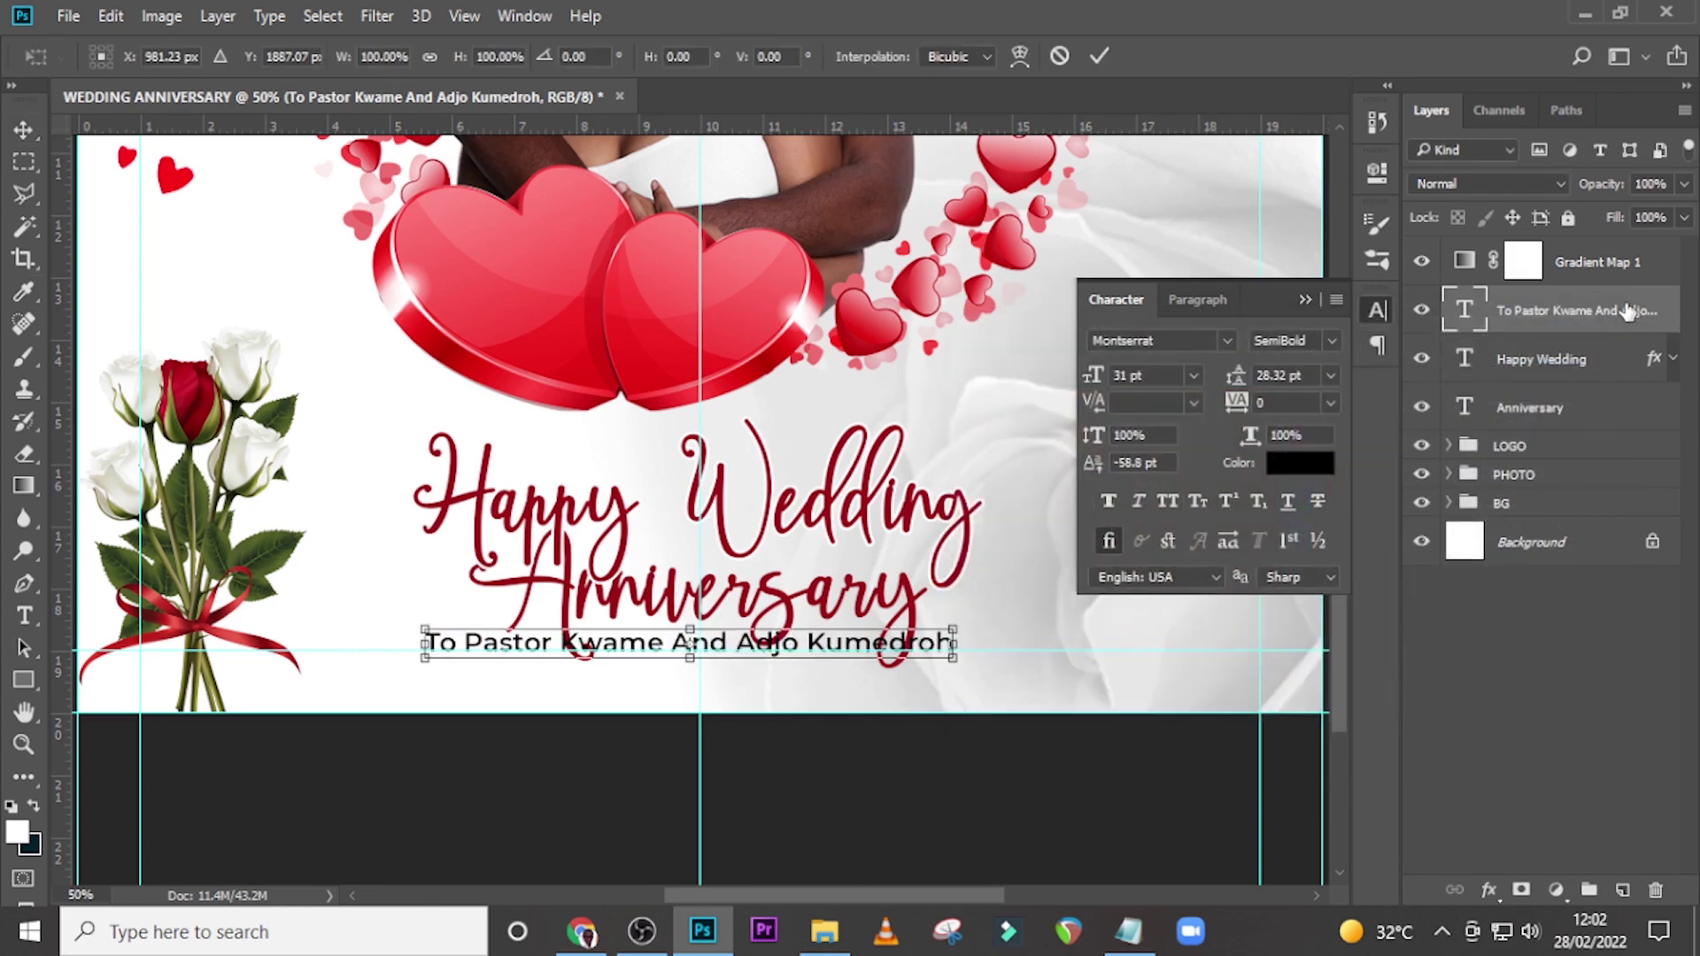
key(shift+Right)
key(shift+Right)
key(shift+Right)
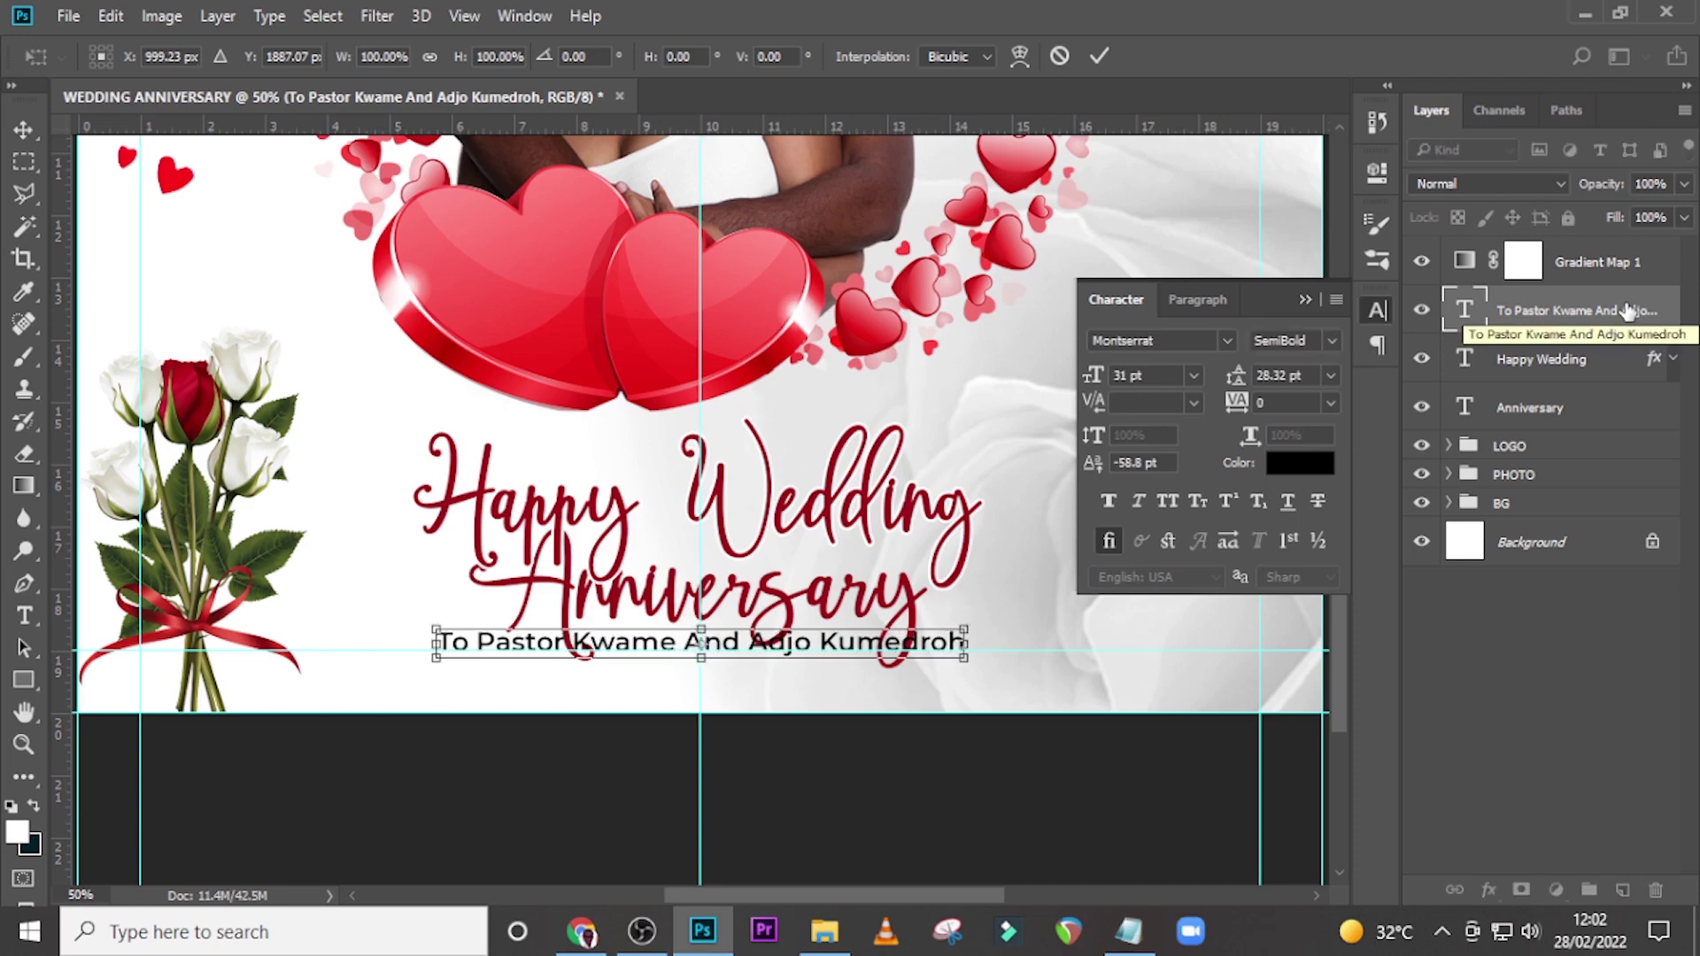
key(Return)
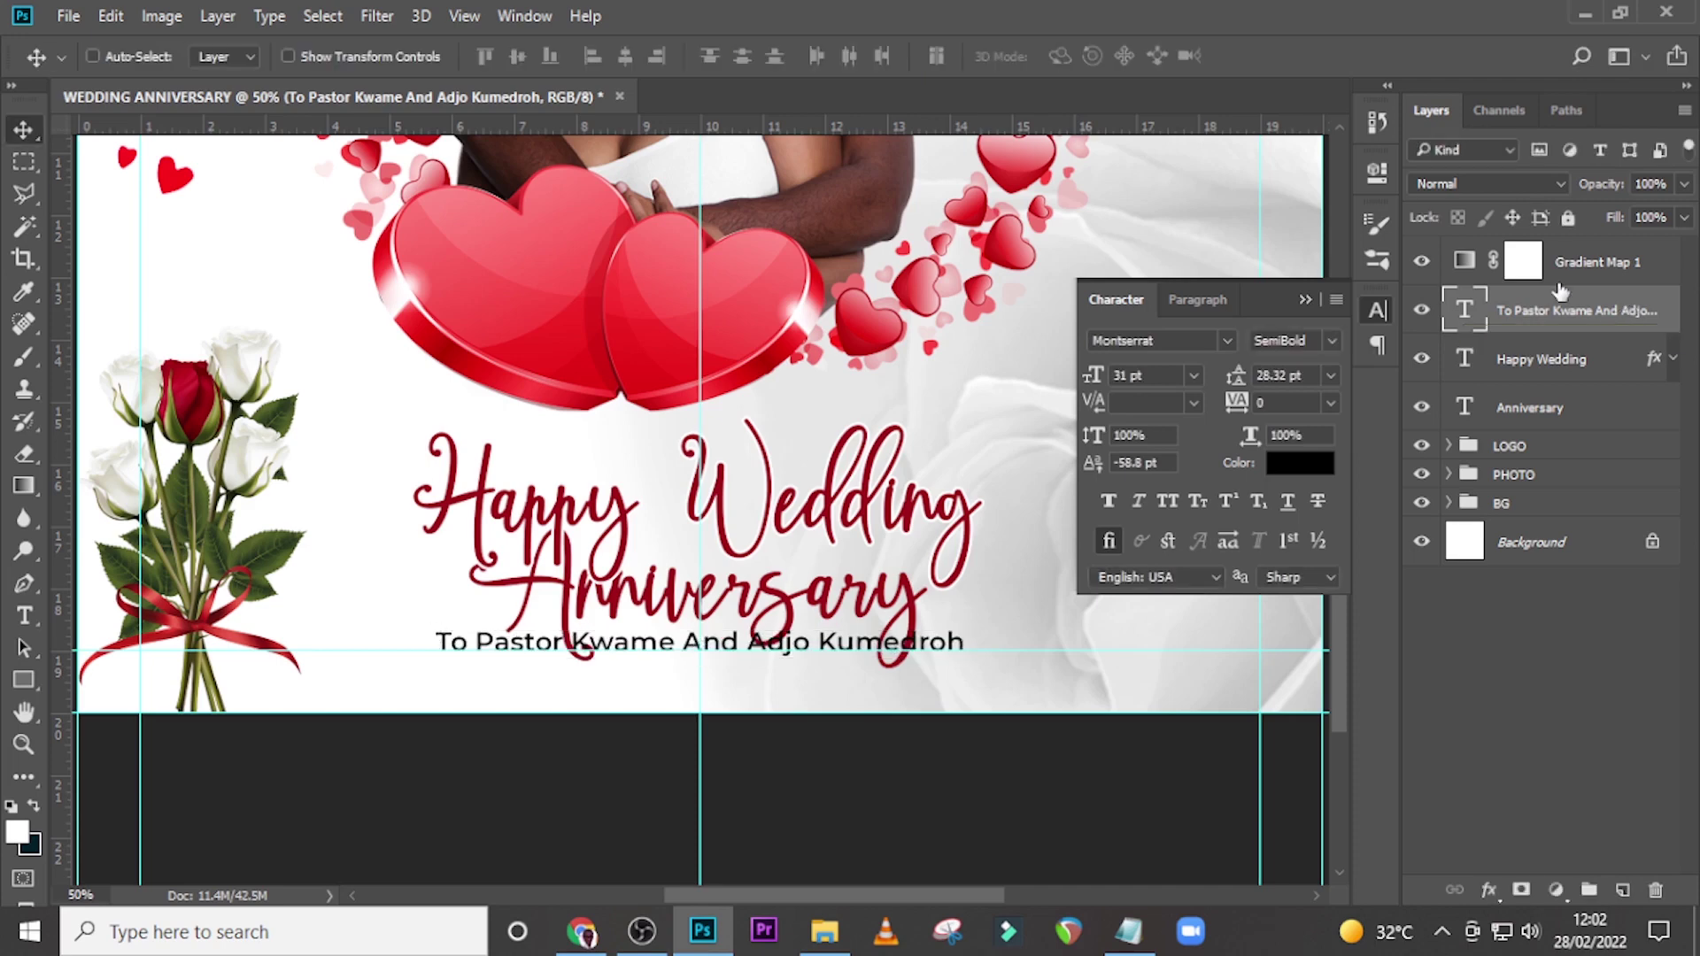
Step: Add a 4 px white outside stroke to the dedication line and hide the guides
double_click(1649, 309)
key(Return)
double_click(1673, 304)
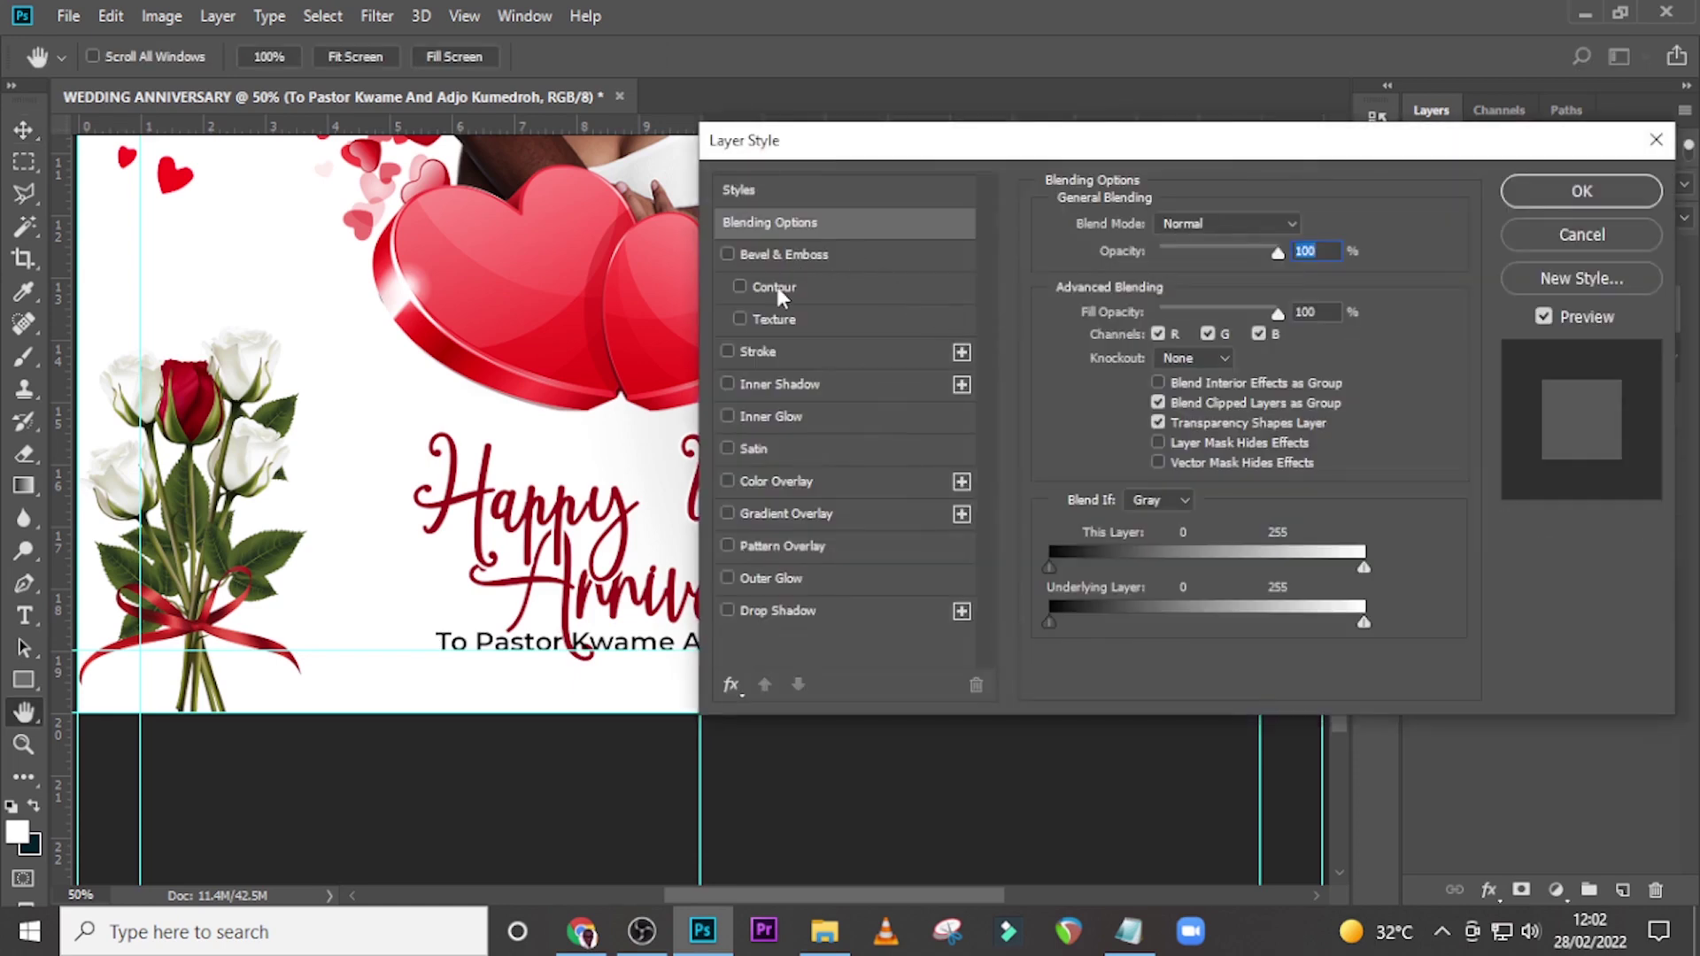
click(757, 351)
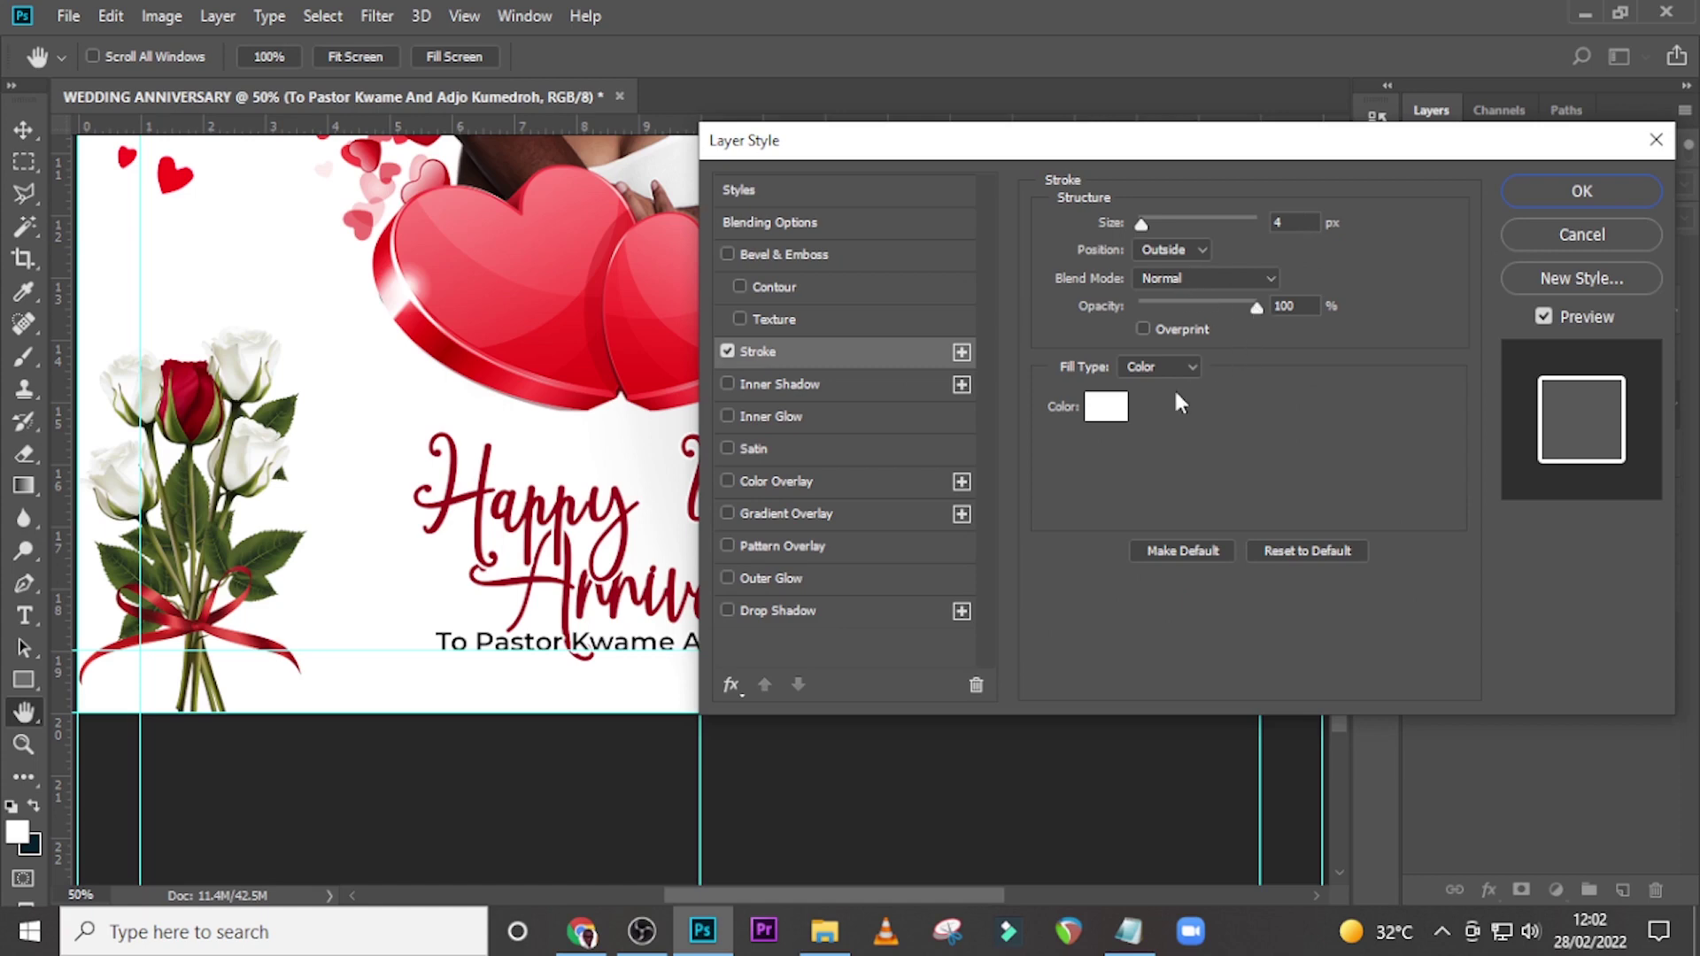
click(1567, 191)
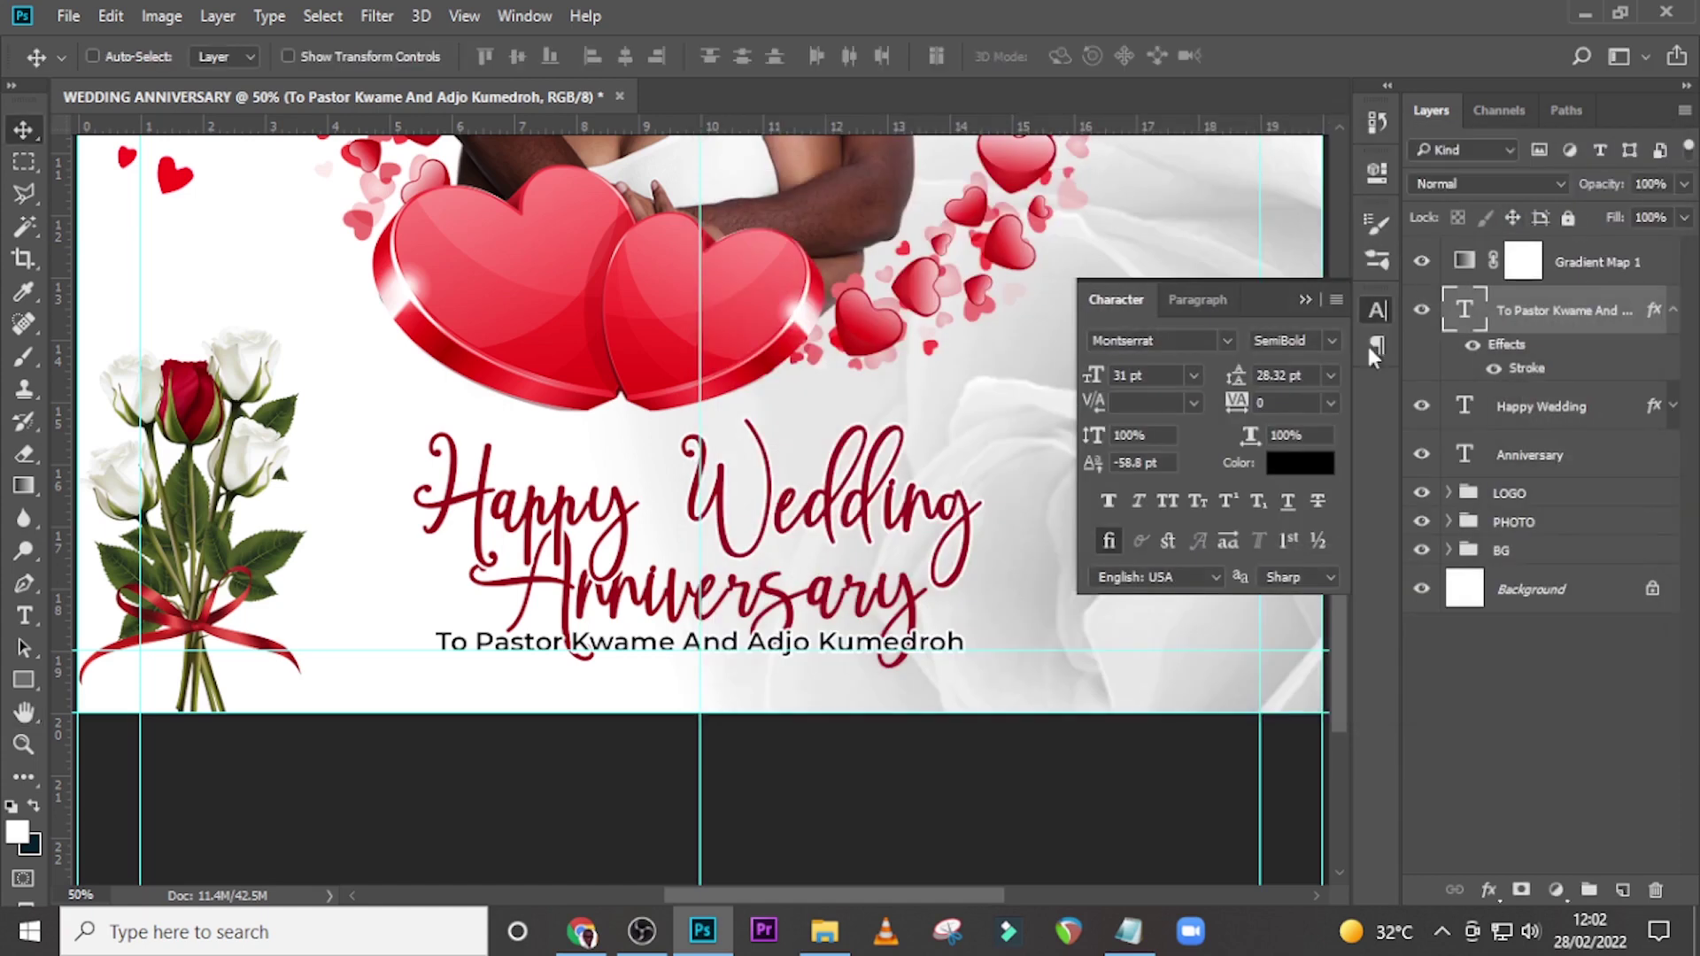
key(ctrl+semicolon)
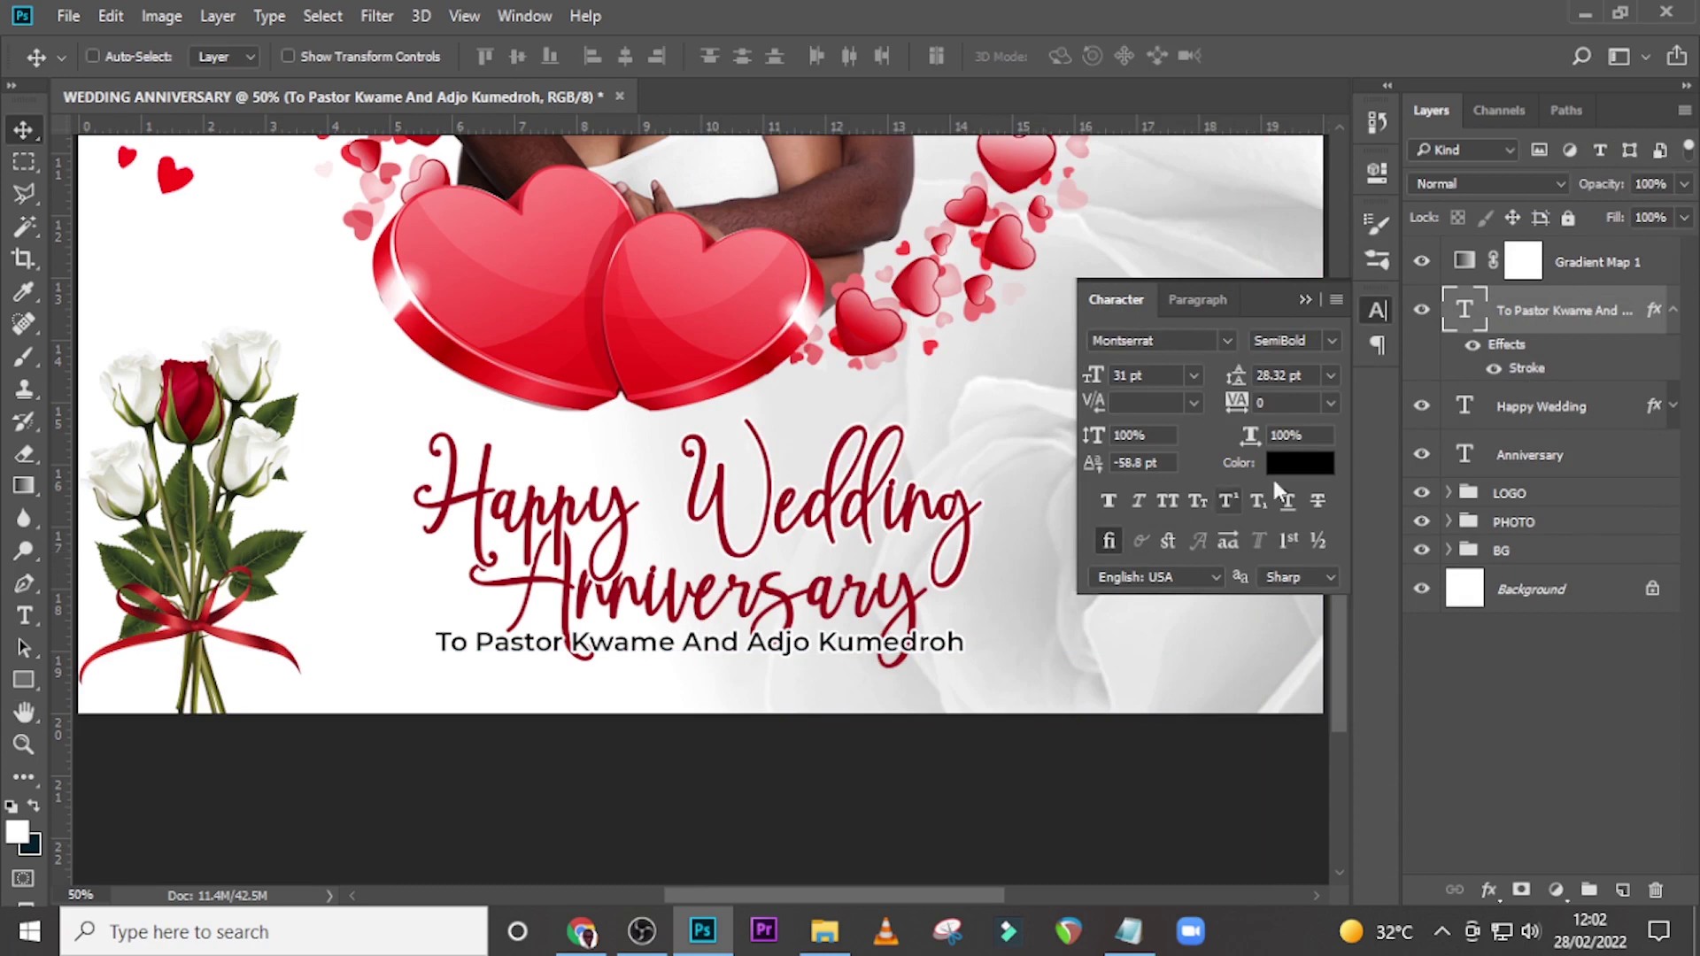
Step: Group the dedication, Happy Wedding and Anniversary text layers and name the group HAPP WEDDING ANNI
ctrl+click(1540, 412)
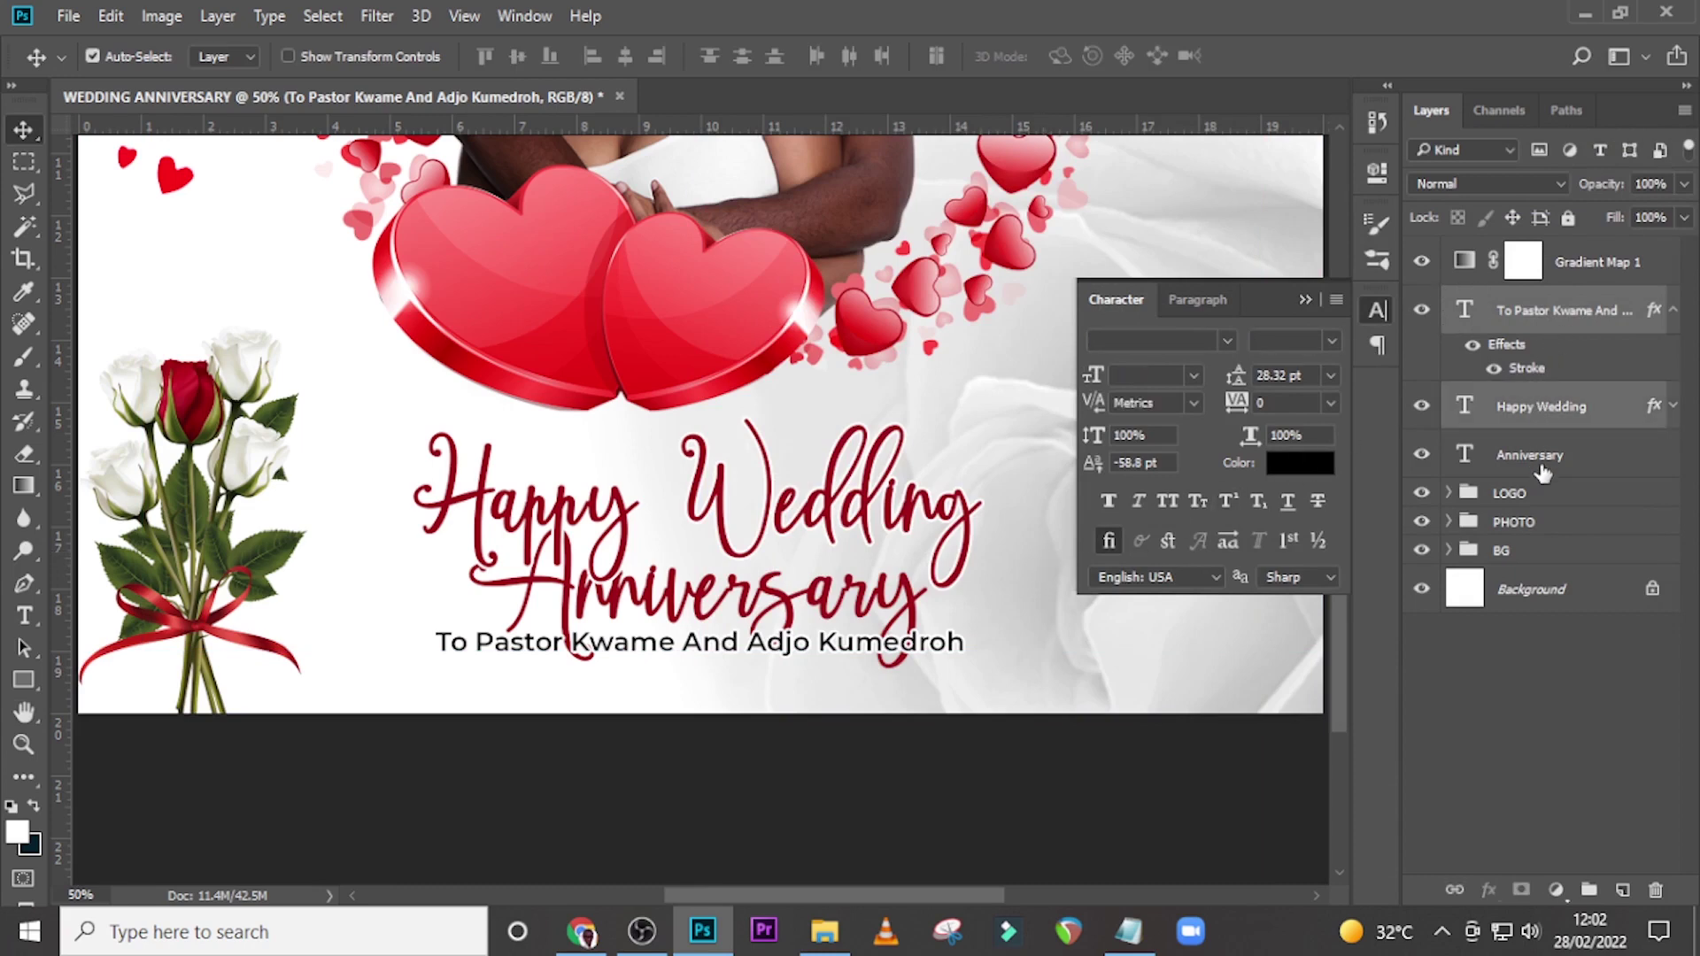
ctrl+click(1541, 474)
key(ctrl+g)
double_click(1514, 300)
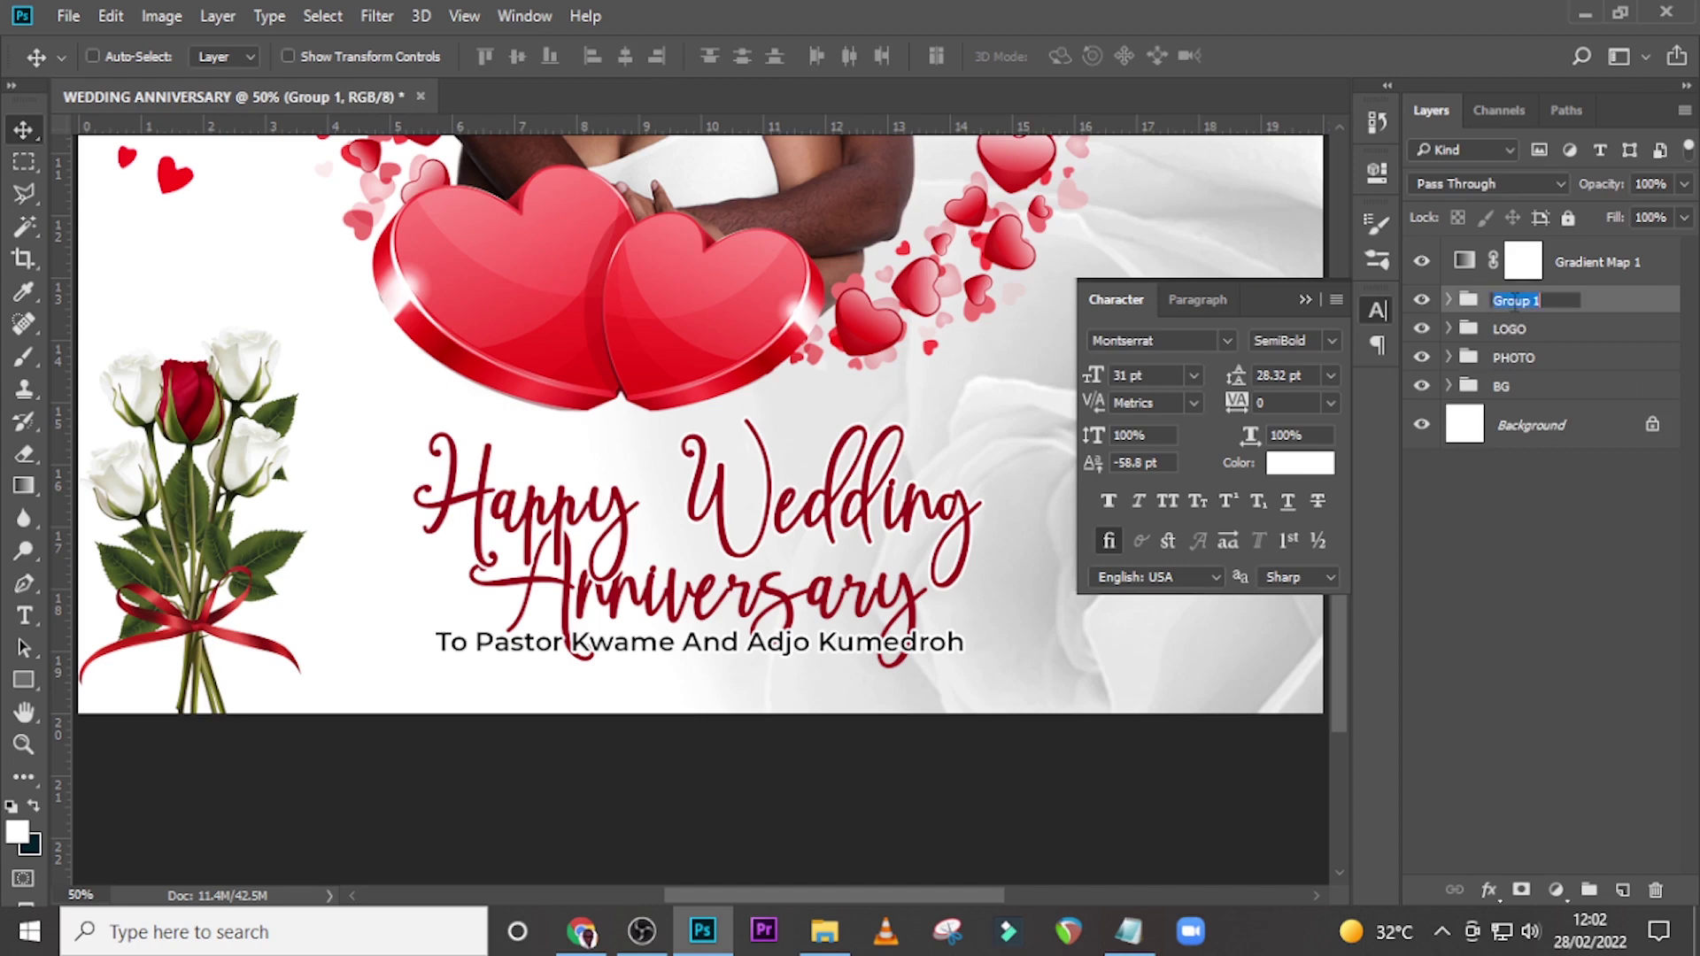
text(HAPP WEDDING ANNI)
key(Return)
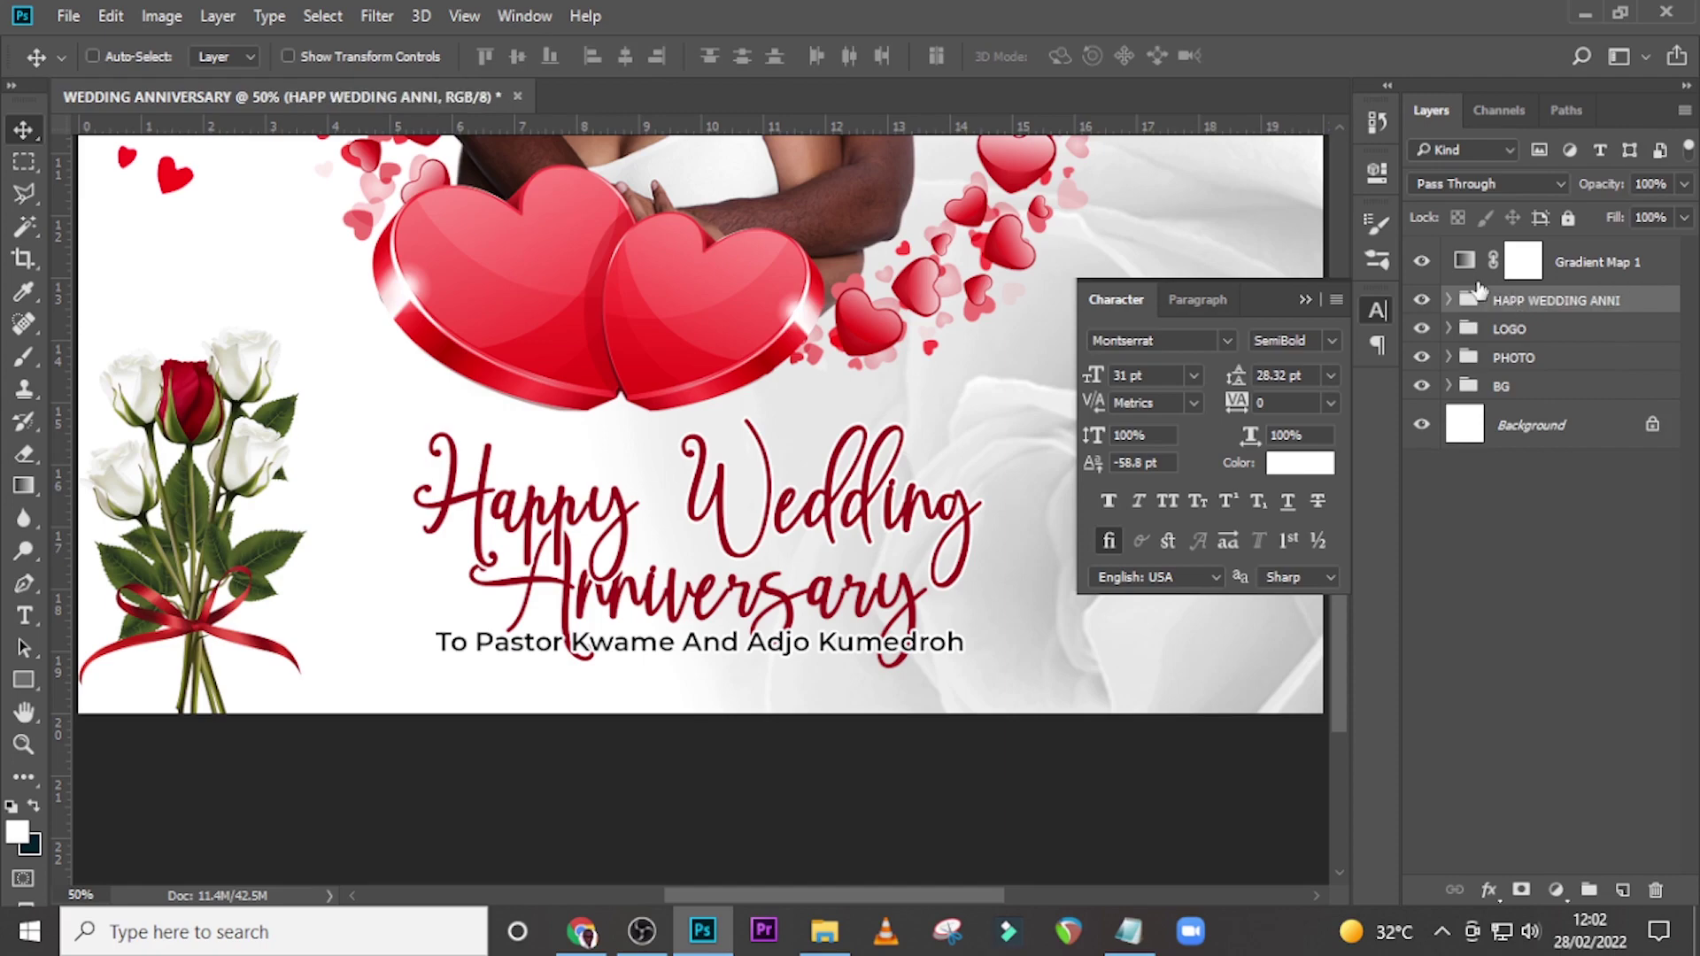
Step: Show the guides and nudge the HAPP WEDDING ANNI group slightly upward on the flyer
click(1420, 300)
click(1421, 301)
key(ctrl+0)
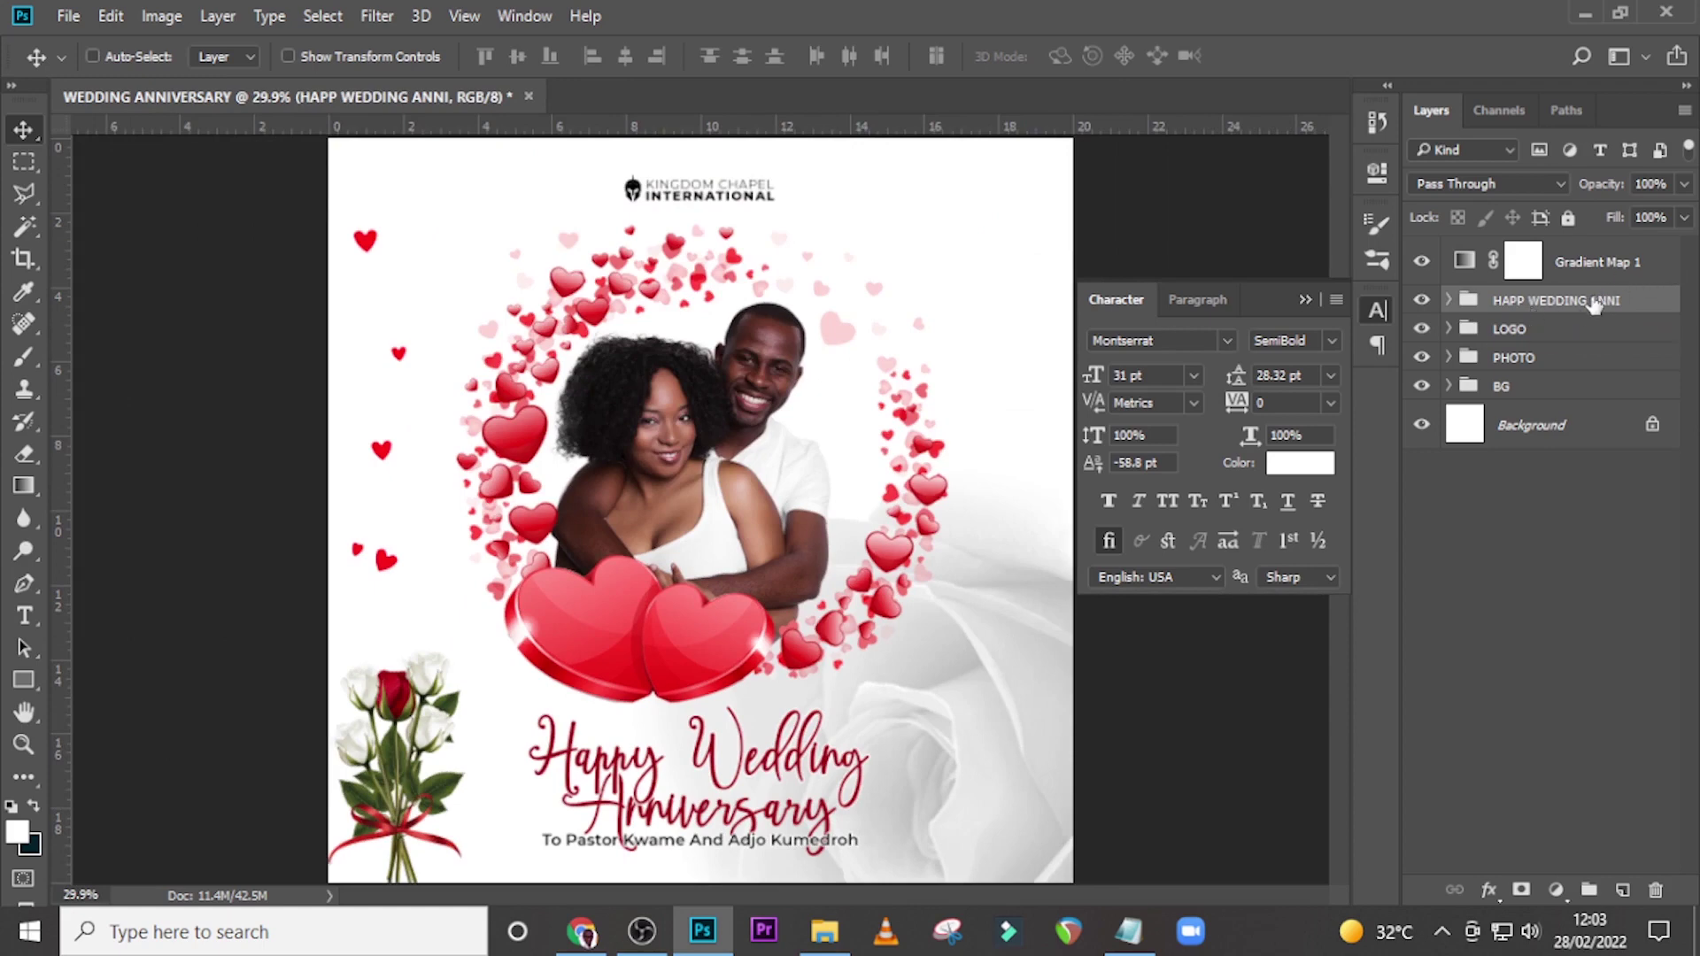
key(ctrl+semicolon)
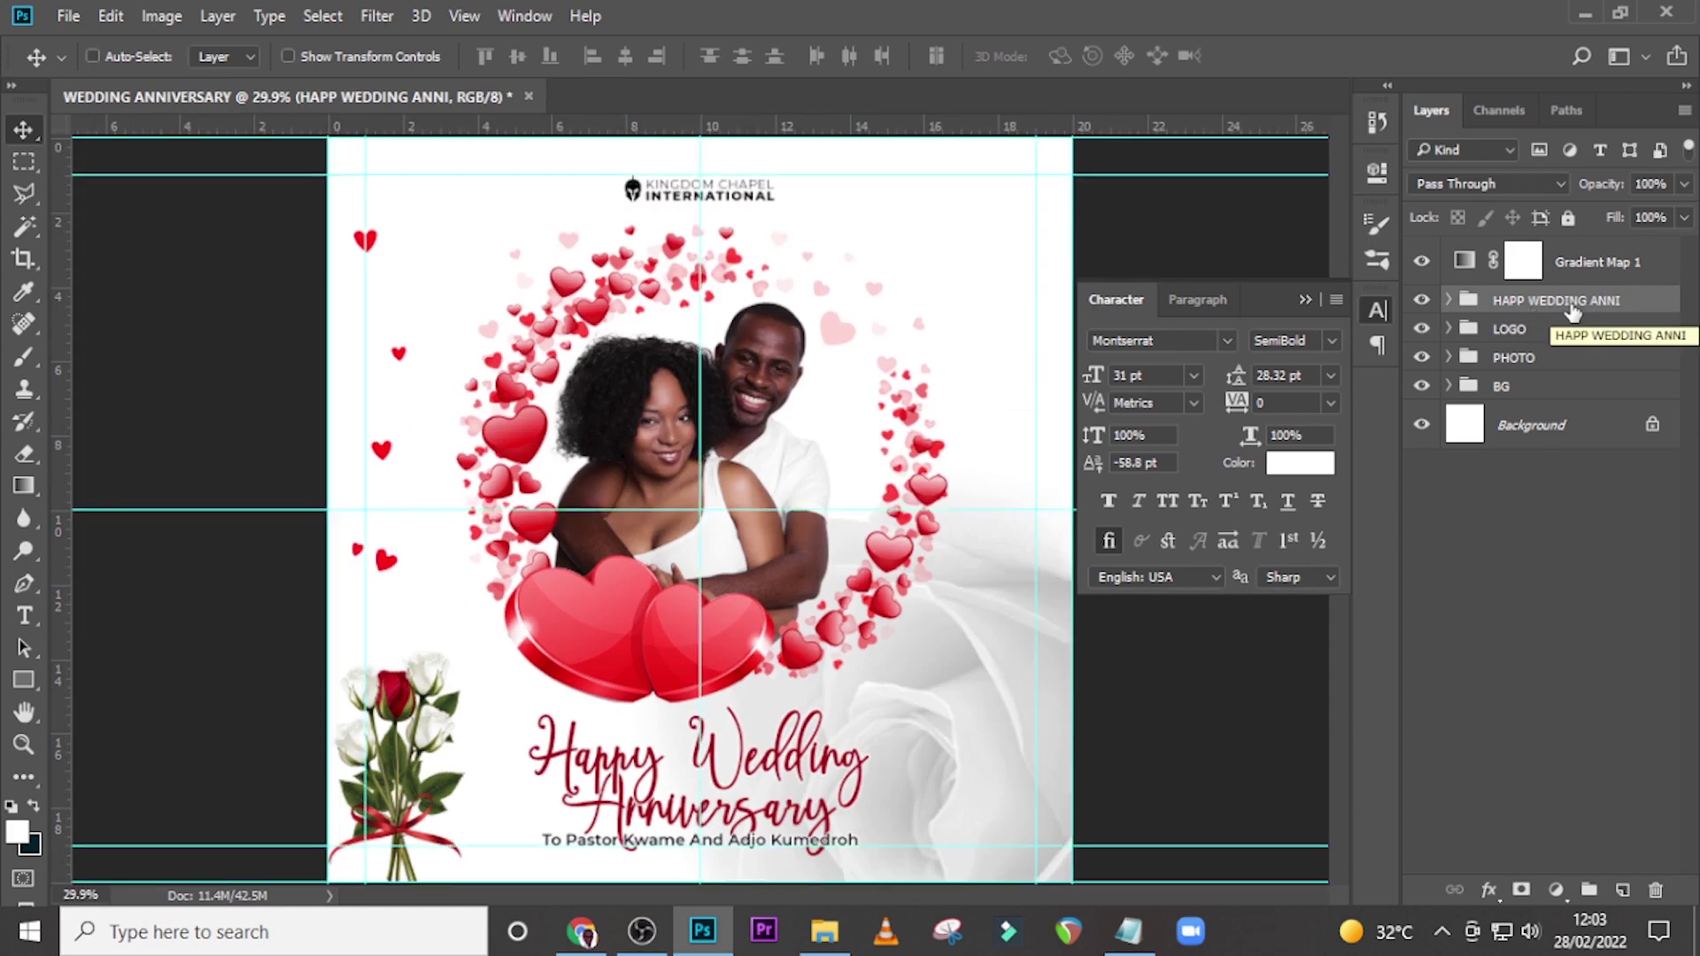
key(shift+Up)
key(shift+Up)
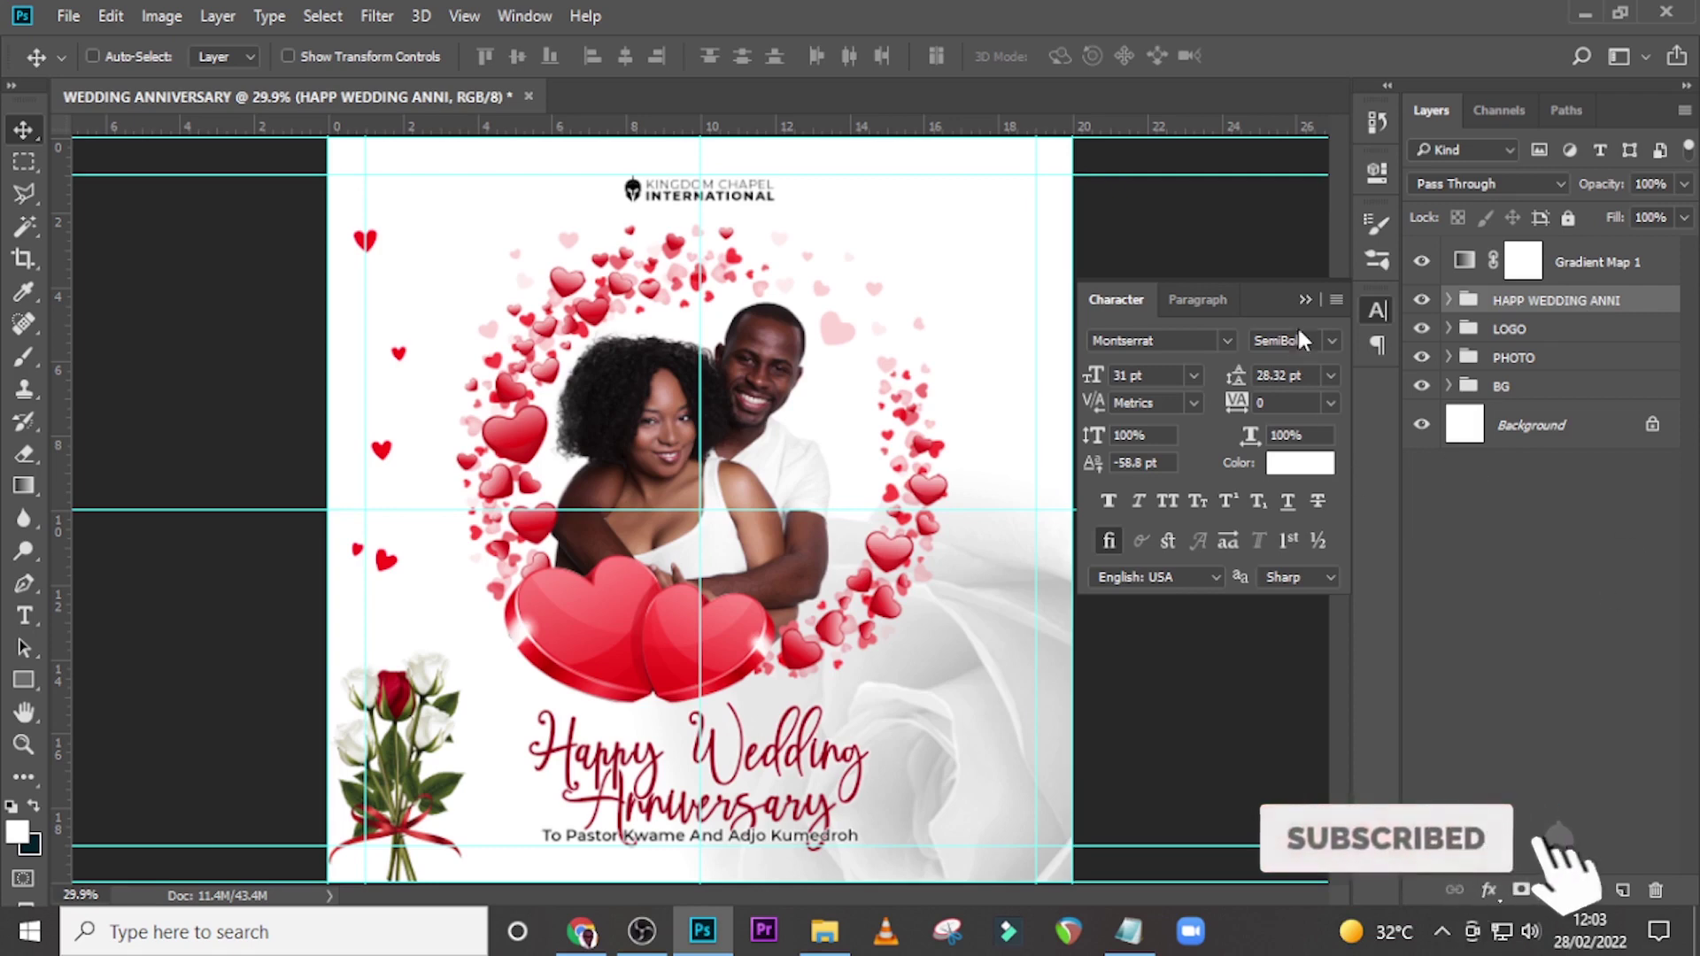
click(1304, 300)
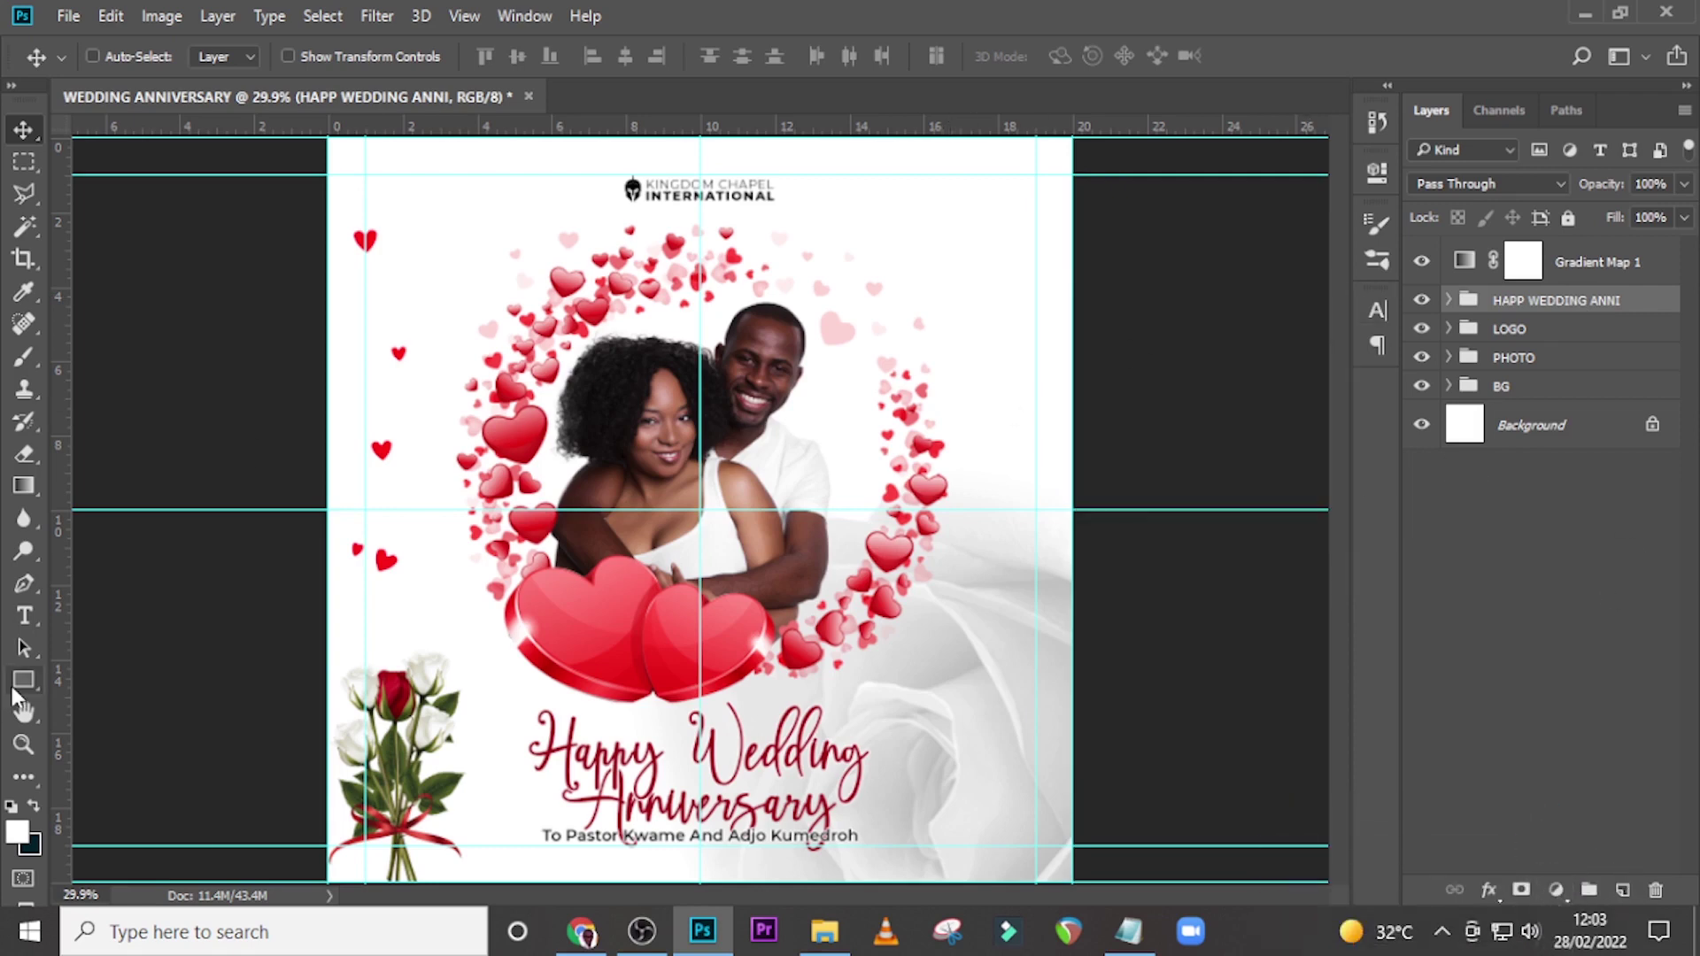
Step: Add a text layer beside the upper part of the heart ring with "4th March" copied from U93.txt in Notepad
key(t)
click(948, 275)
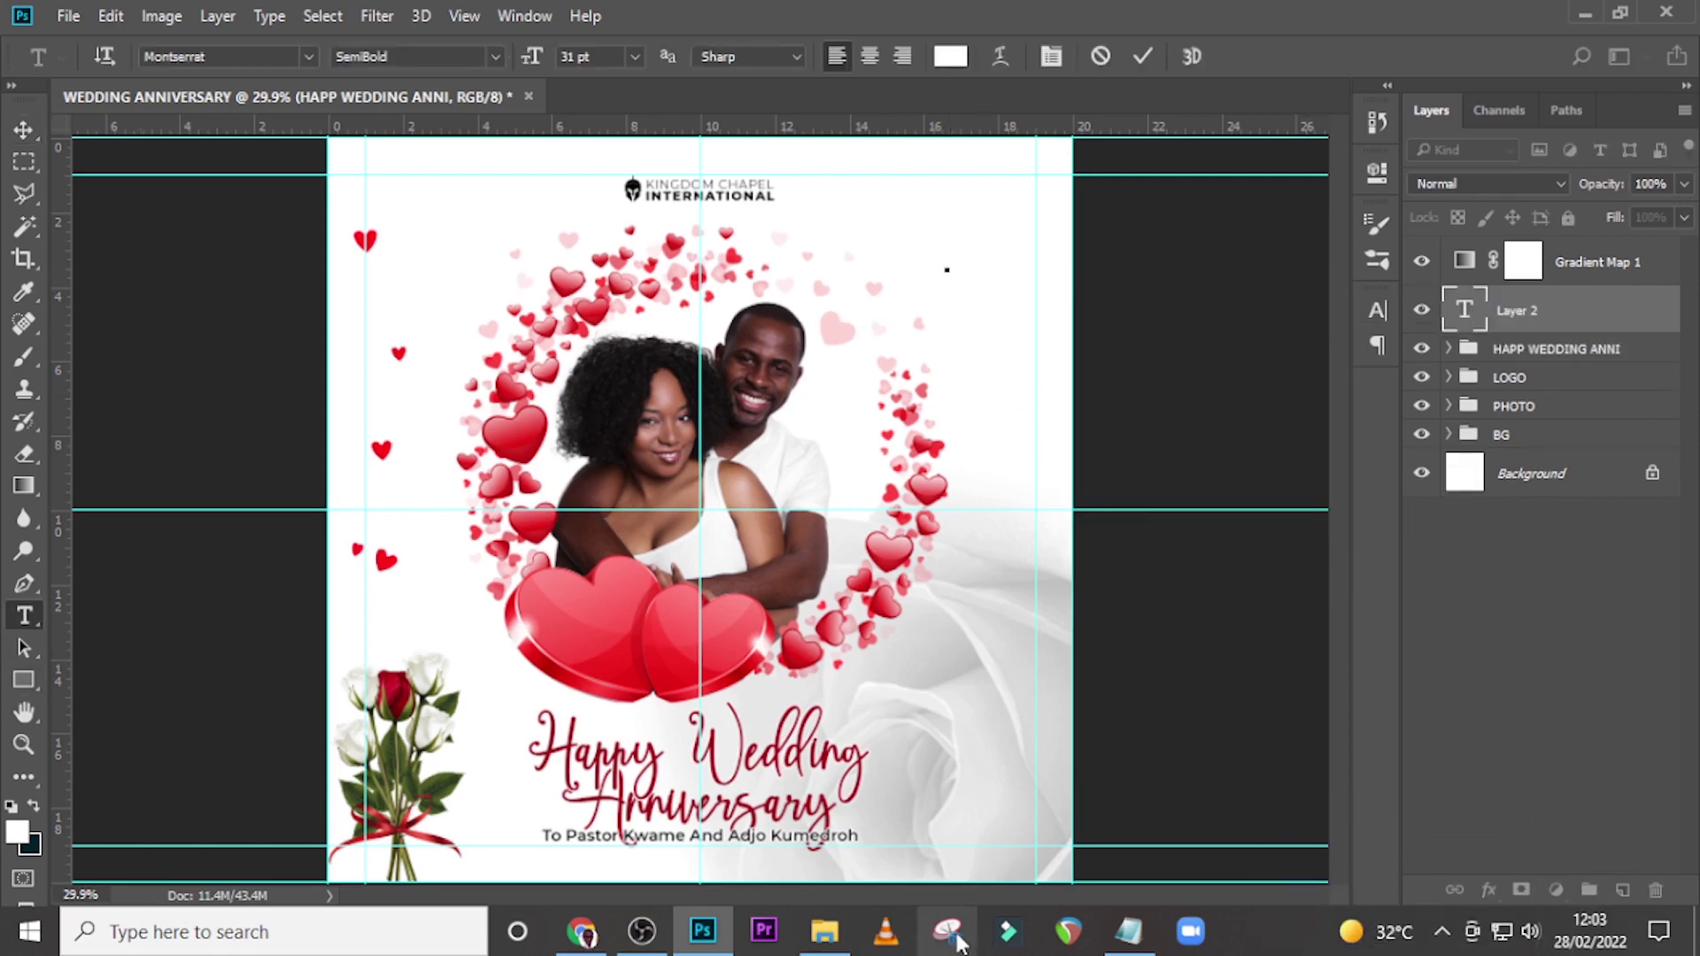
click(1128, 930)
drag(994, 502, 850, 485)
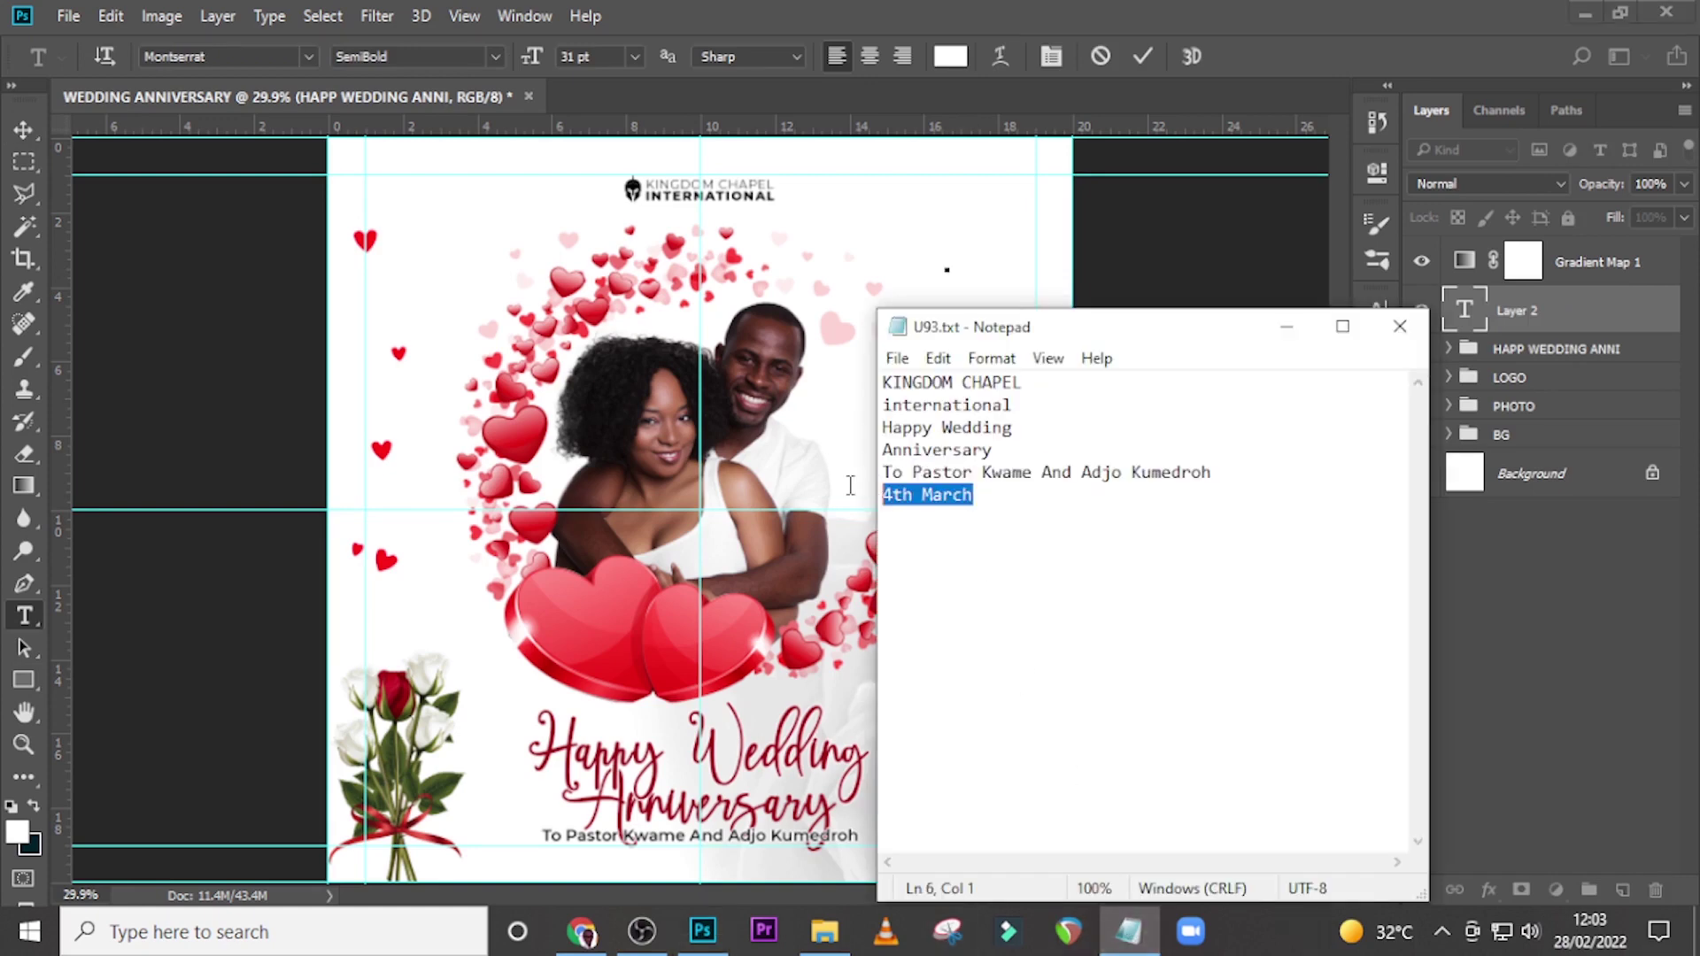
key(ctrl+c)
click(1022, 43)
key(ctrl+v)
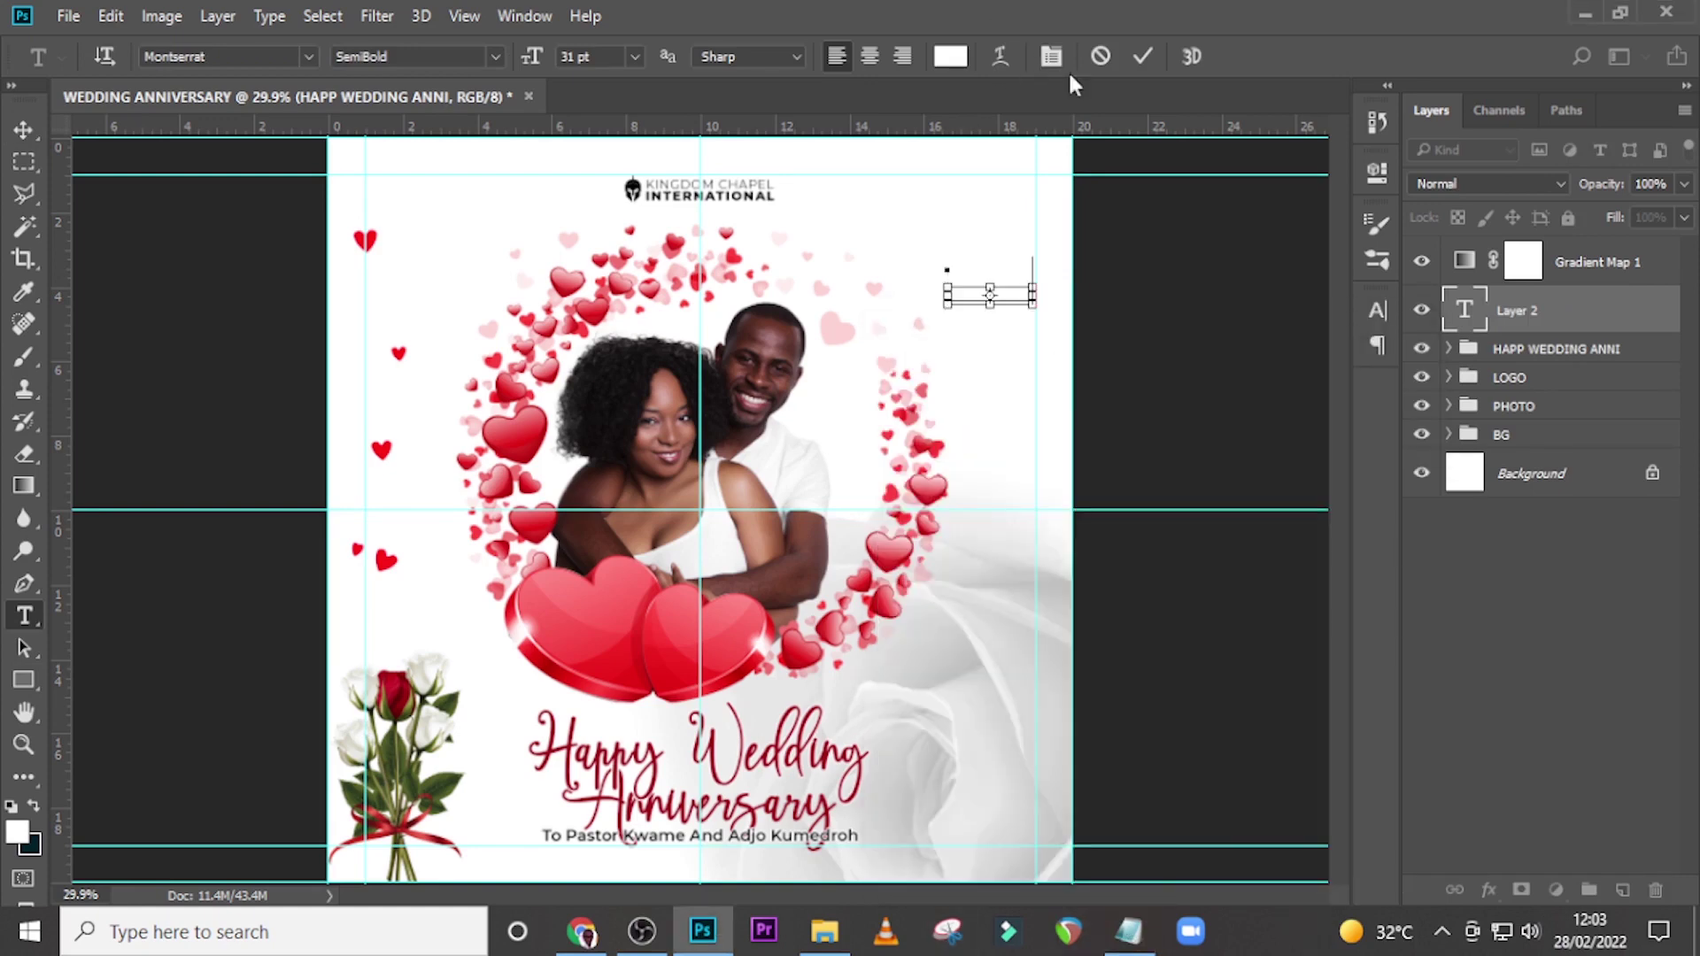
Step: Colour the 4th March text dark red (AE0616)
click(1378, 310)
click(1257, 469)
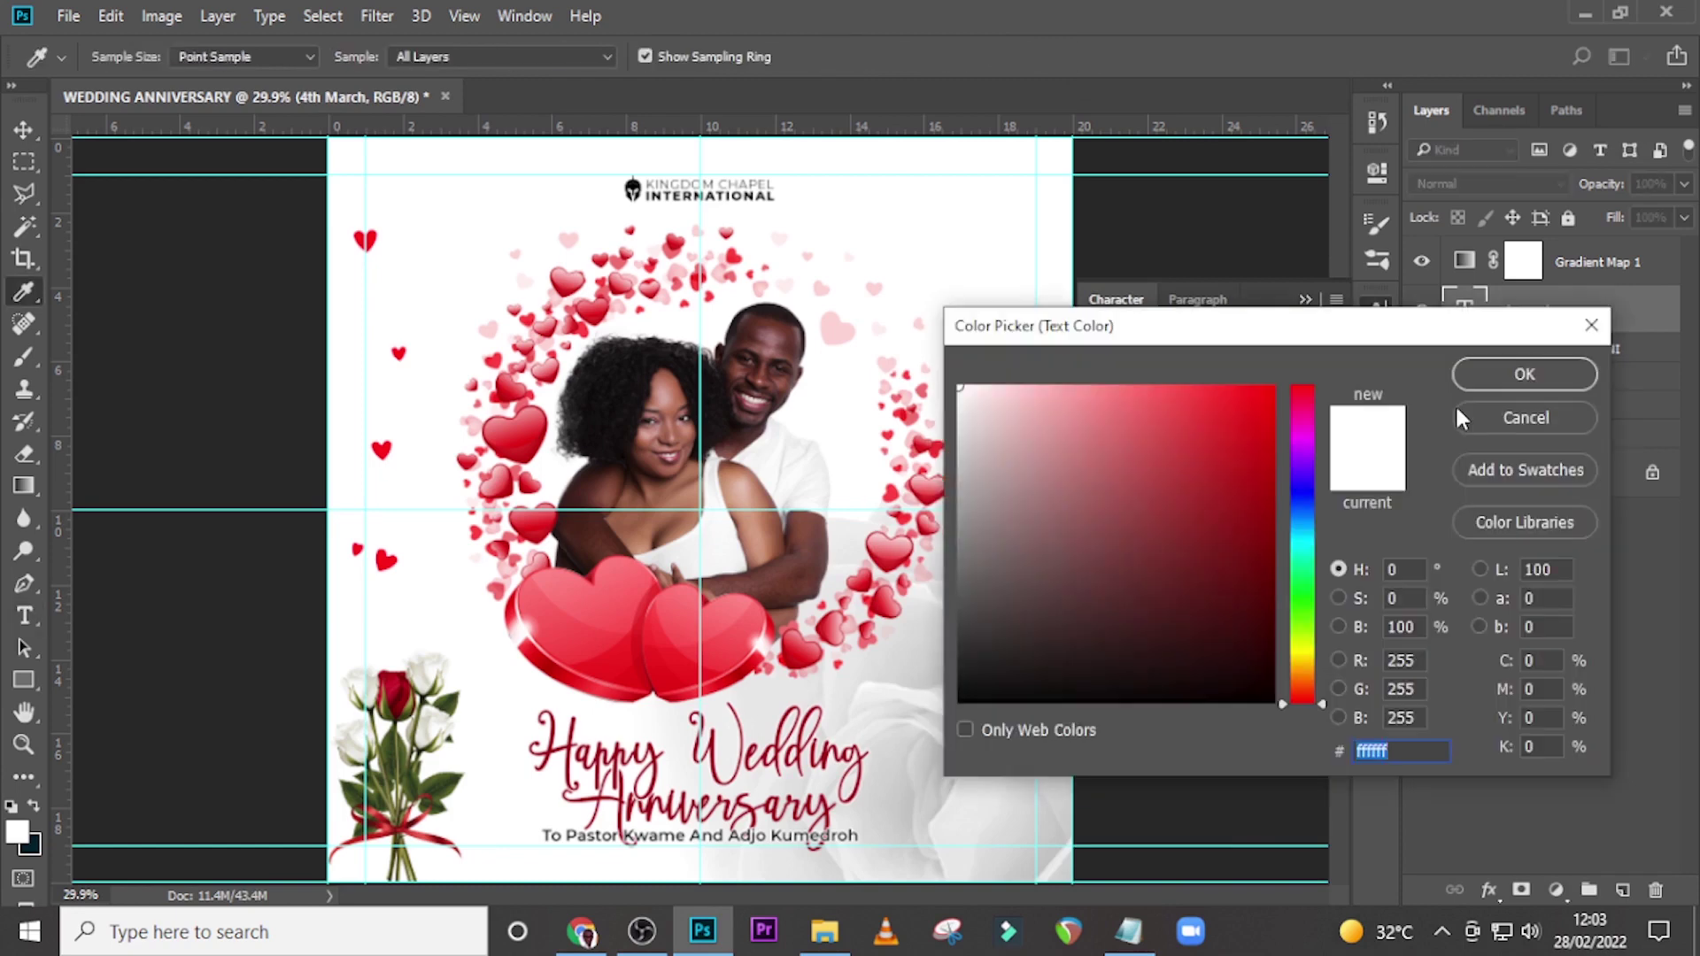
text(AE)
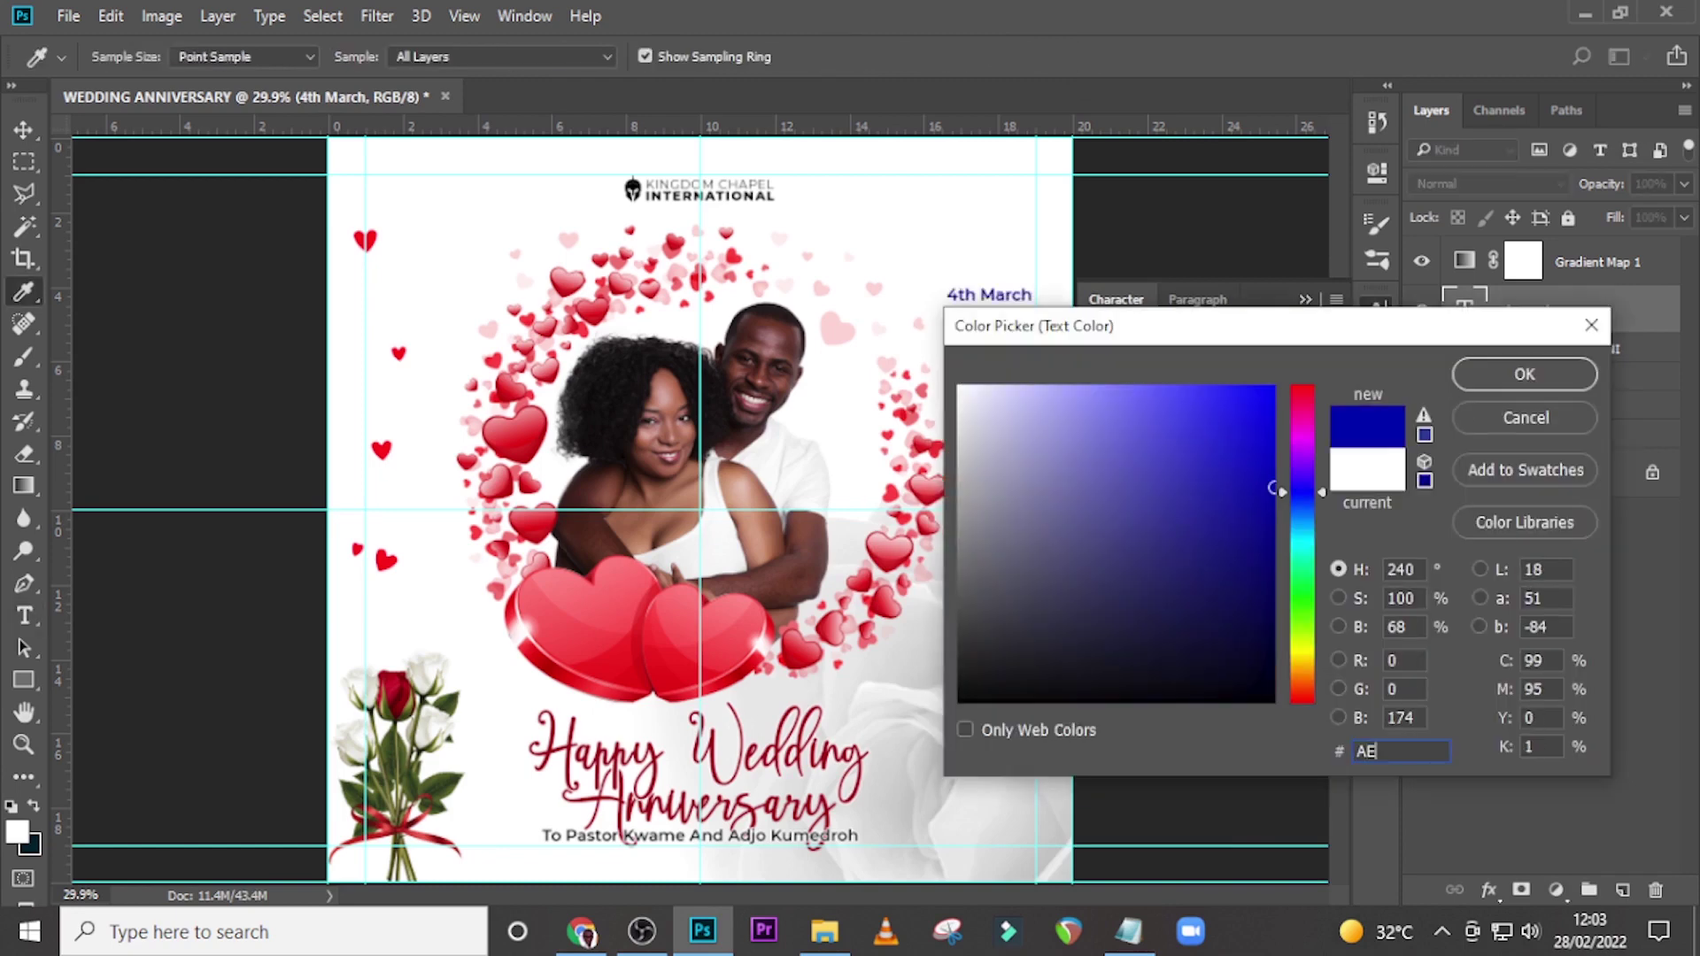
text(0616)
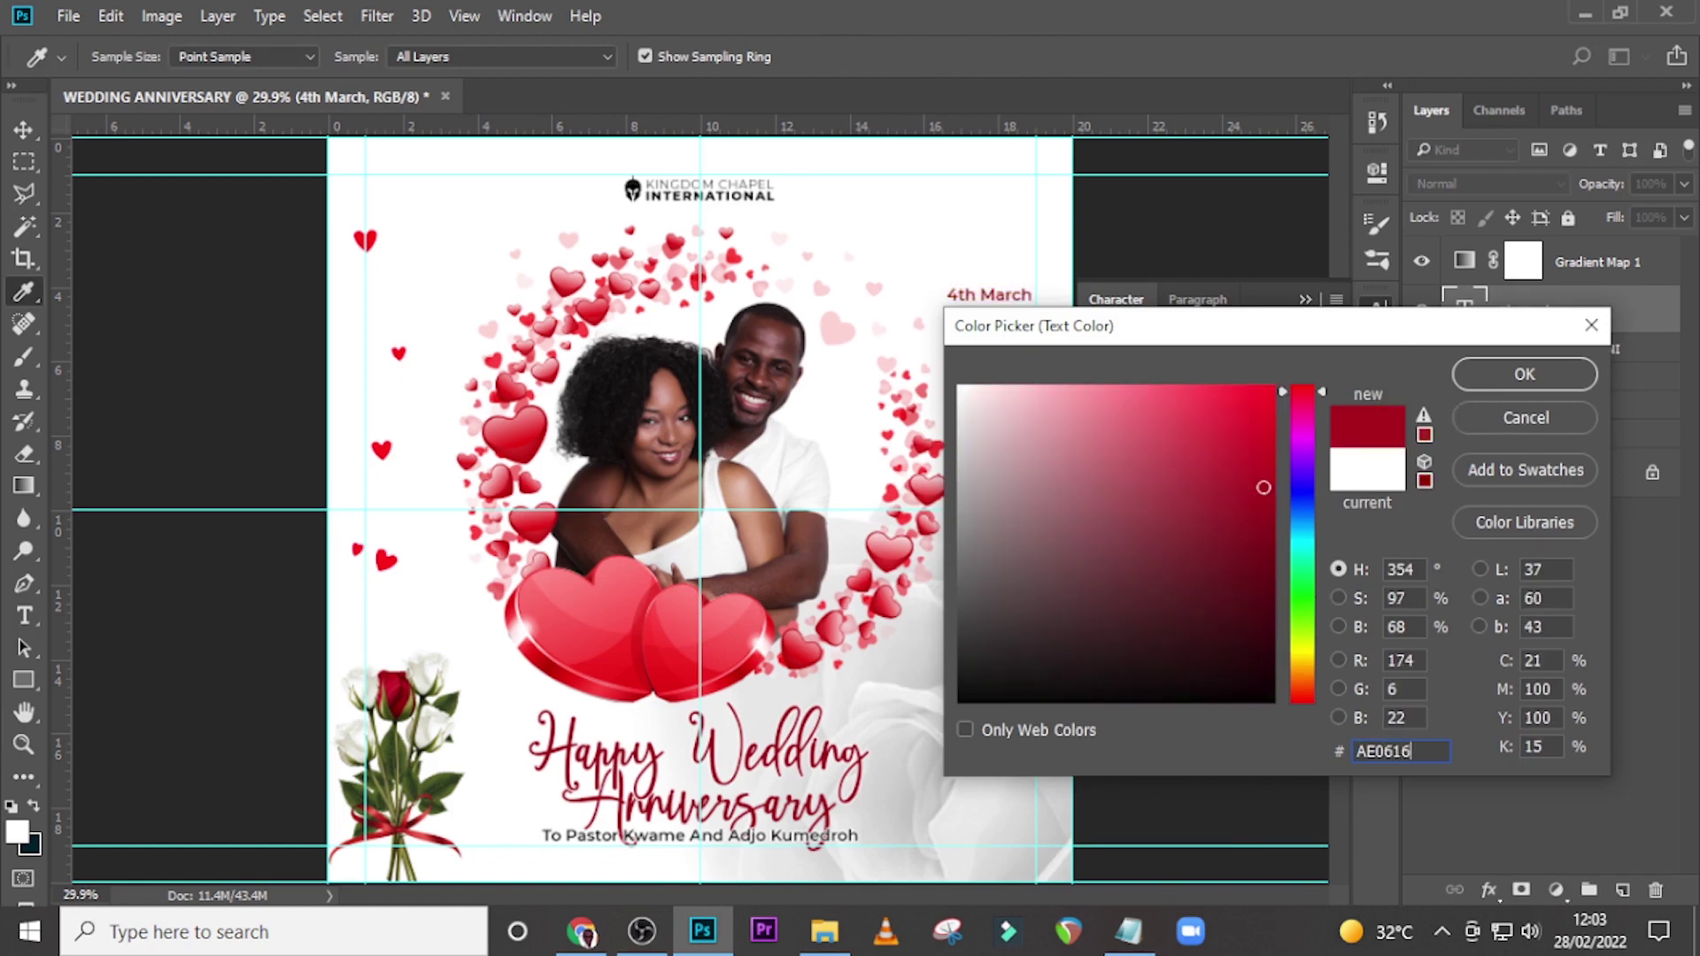
click(1523, 374)
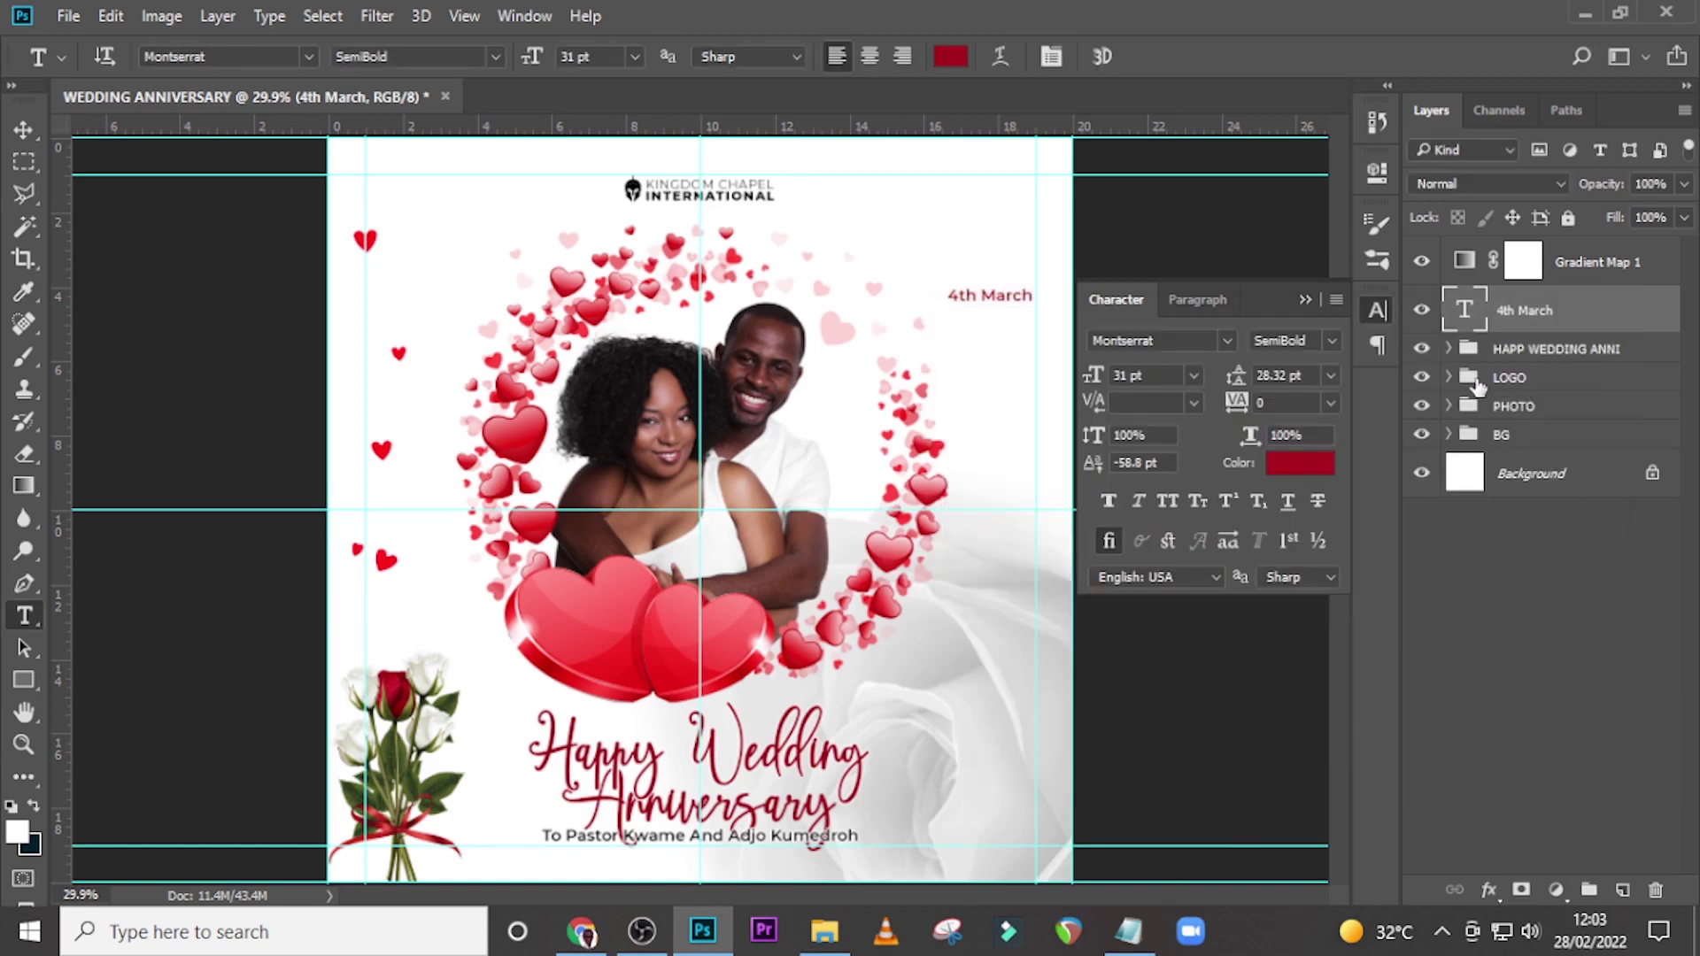
click(1377, 310)
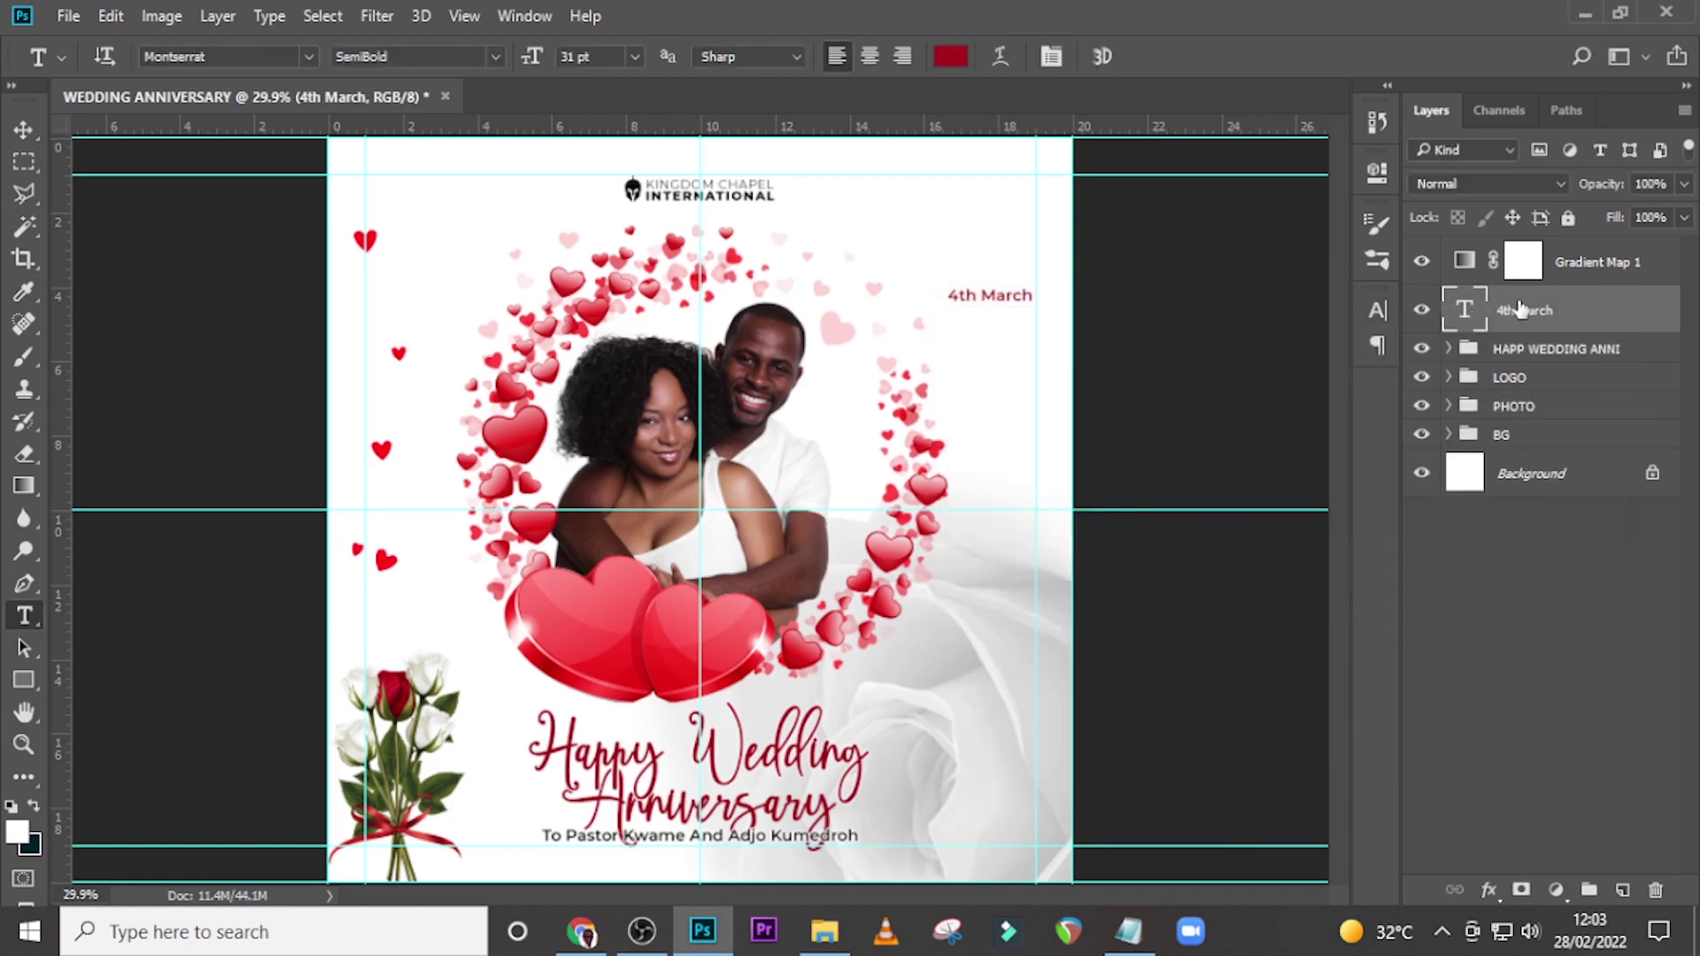
Step: Rotate the 4th March text 90° counter-clockwise and centre it where the right margin guide crosses the horizontal middle guide
key(ctrl+t)
right_click(832, 174)
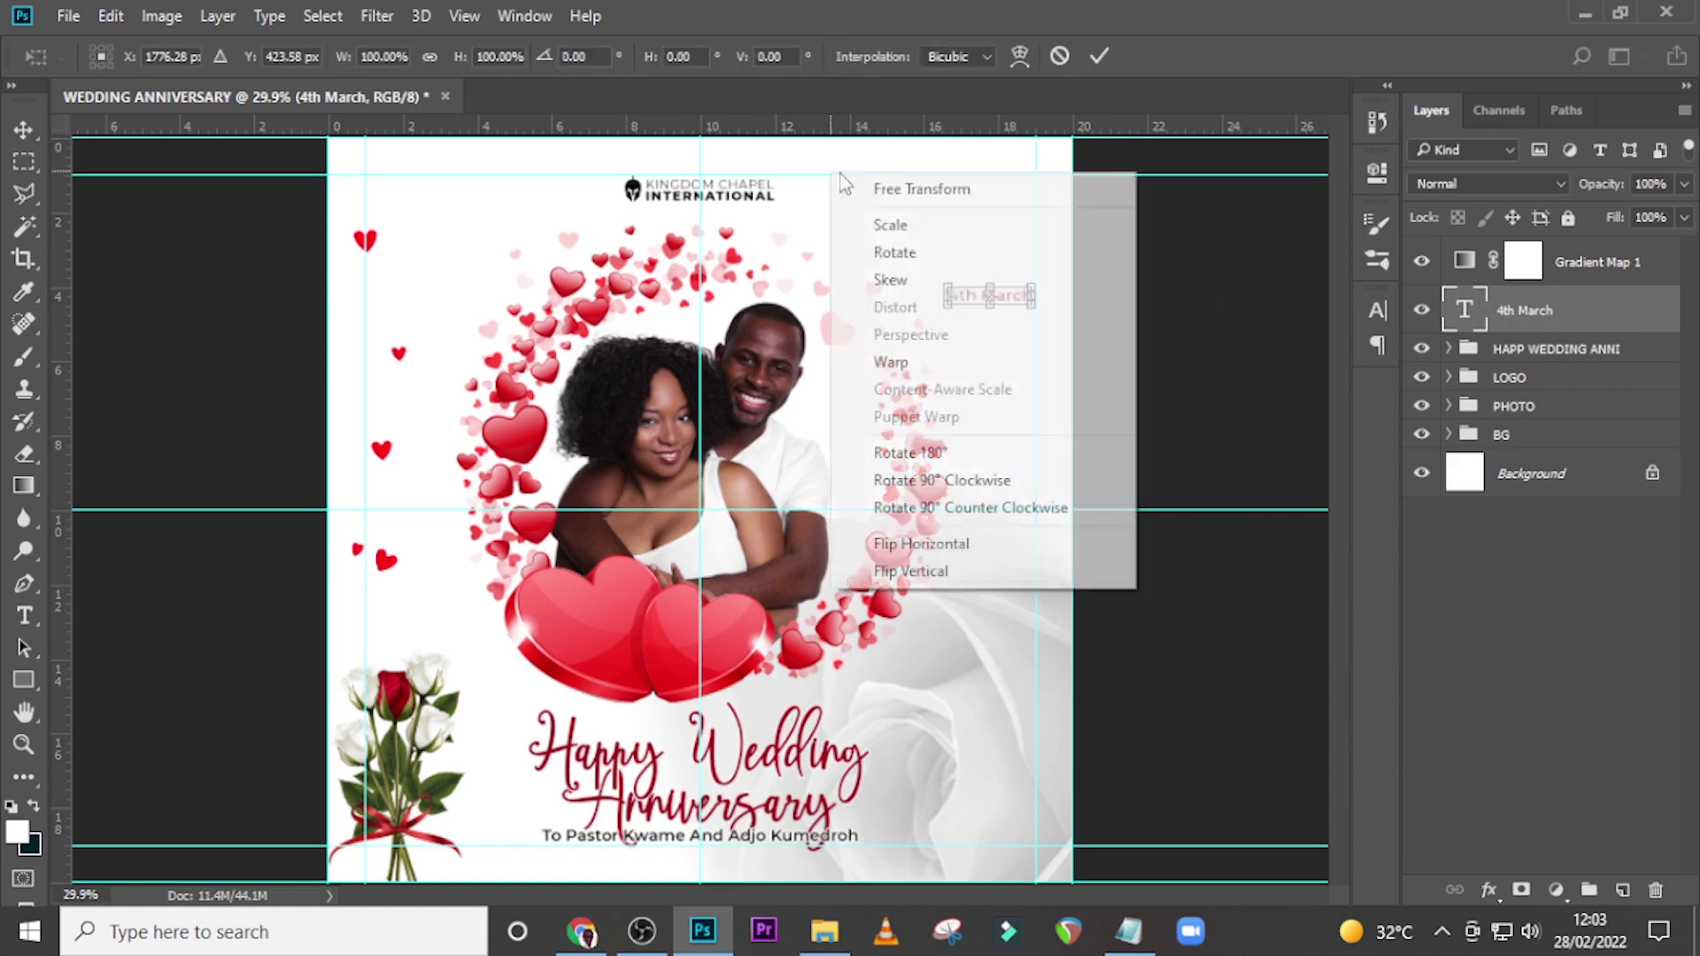
click(945, 512)
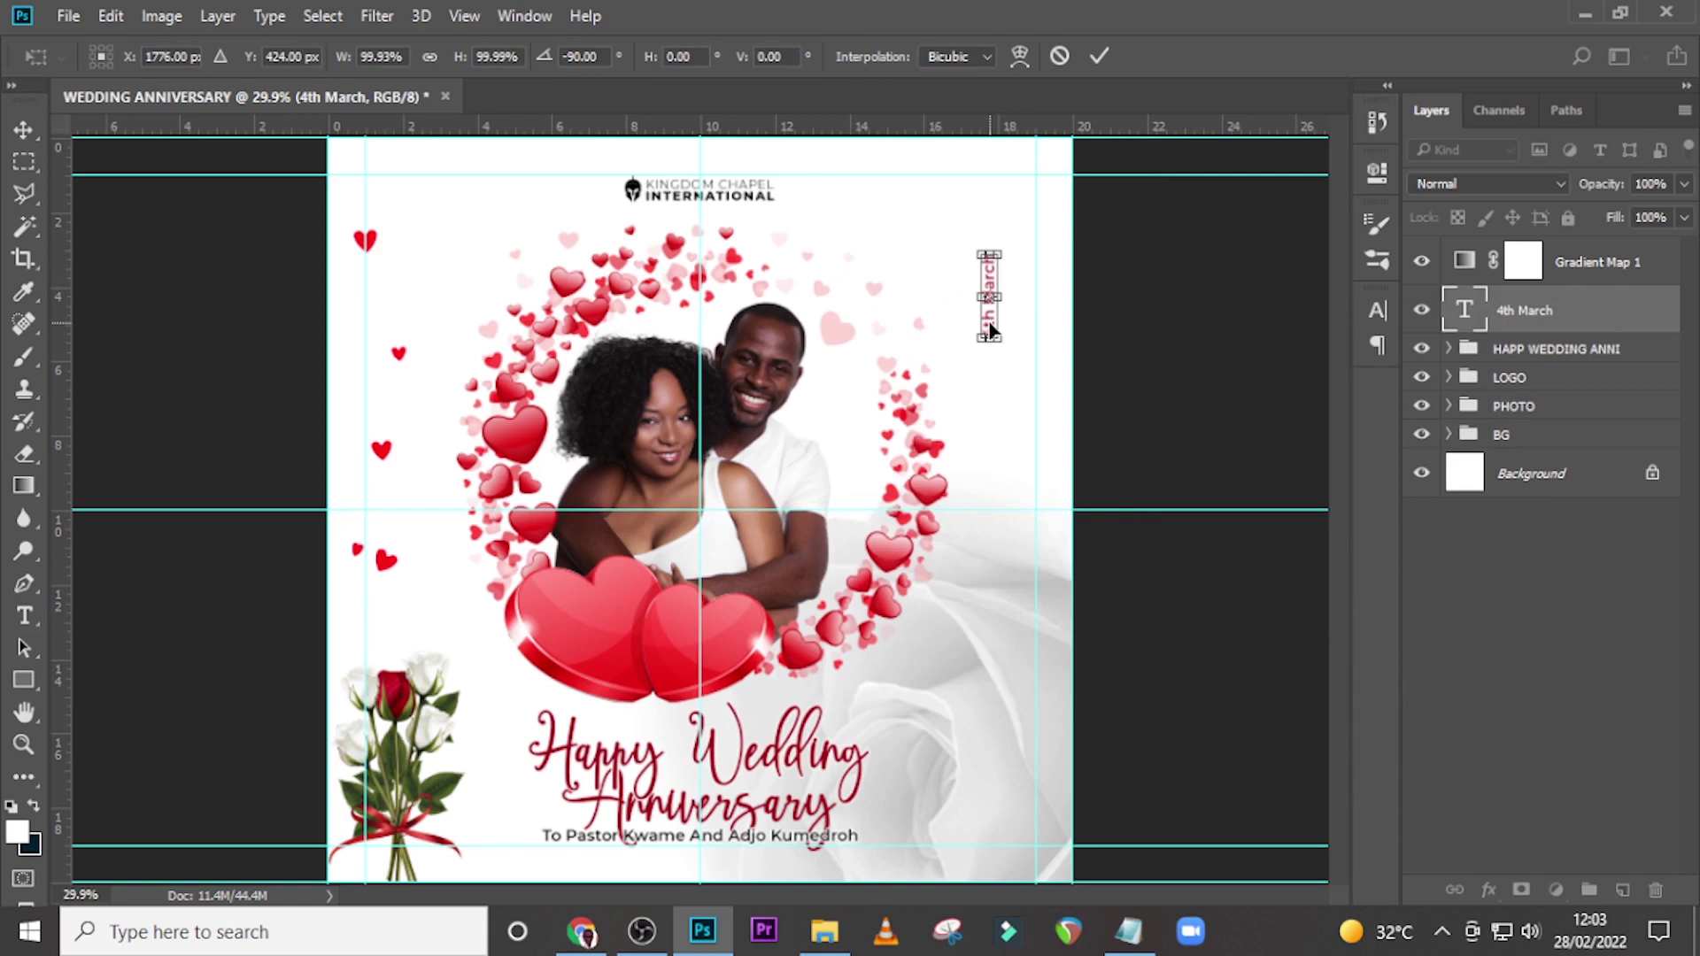
drag(990, 329, 1038, 544)
key(ctrl+plus)
key(ctrl+plus)
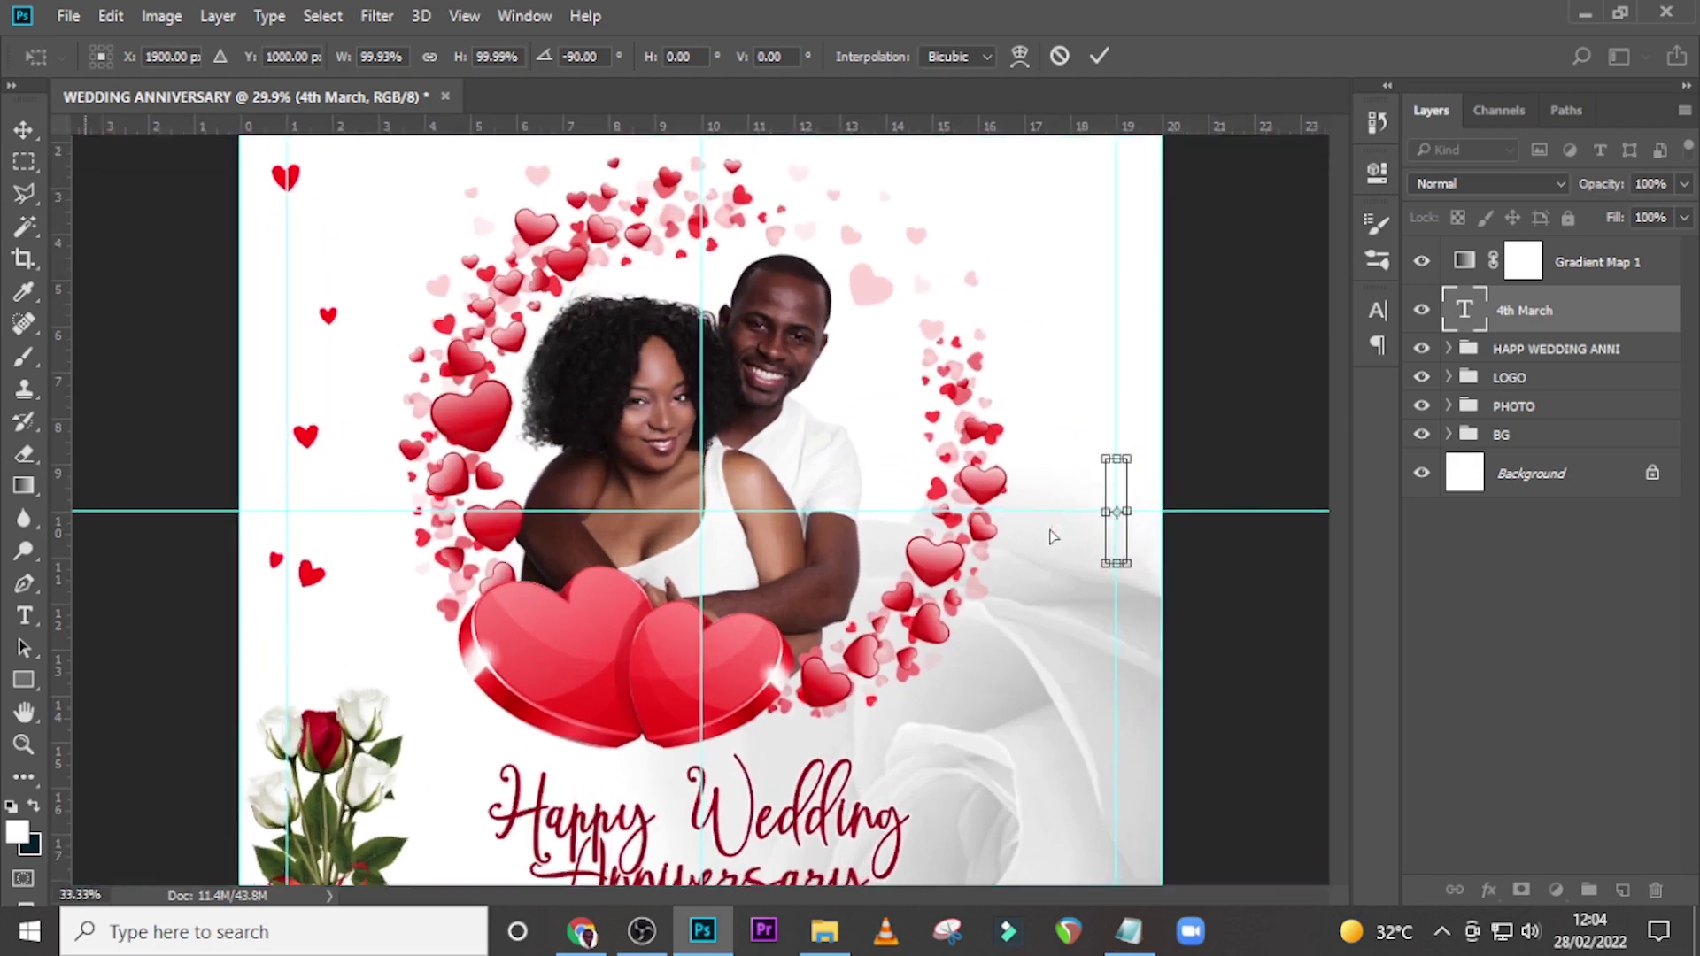
scroll(872, 872, right, 3)
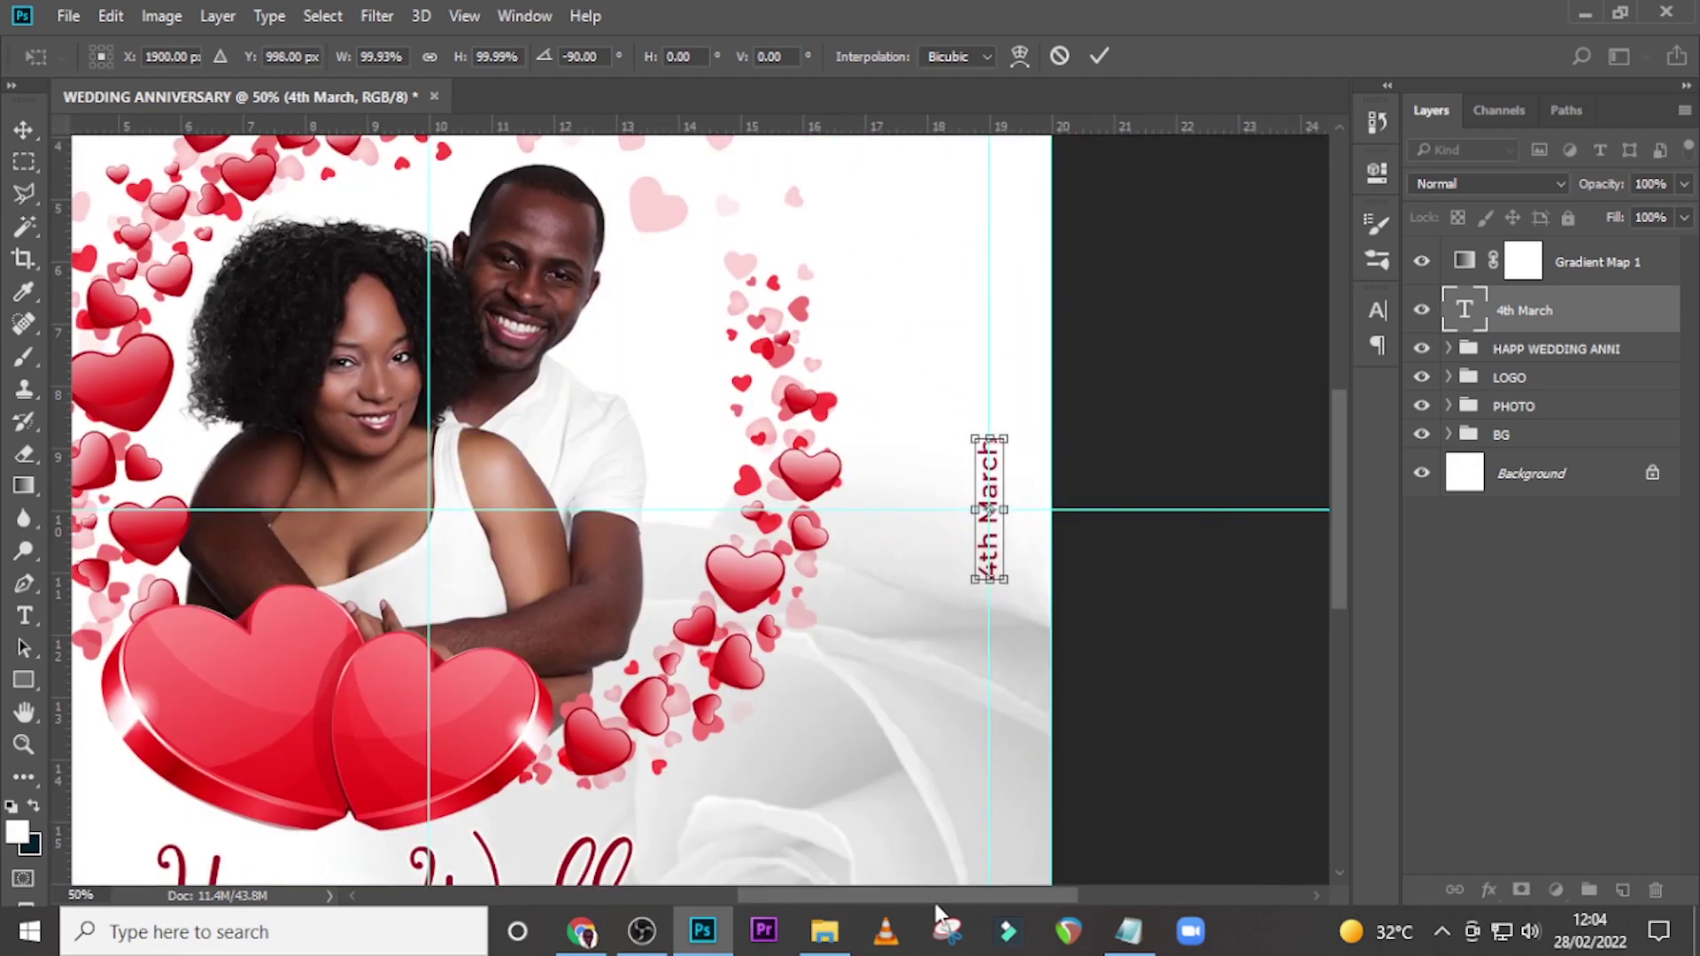
key(Return)
Step: Set the date text's font to Tiempos Headline, keeping the Regular style
key(t)
click(1378, 312)
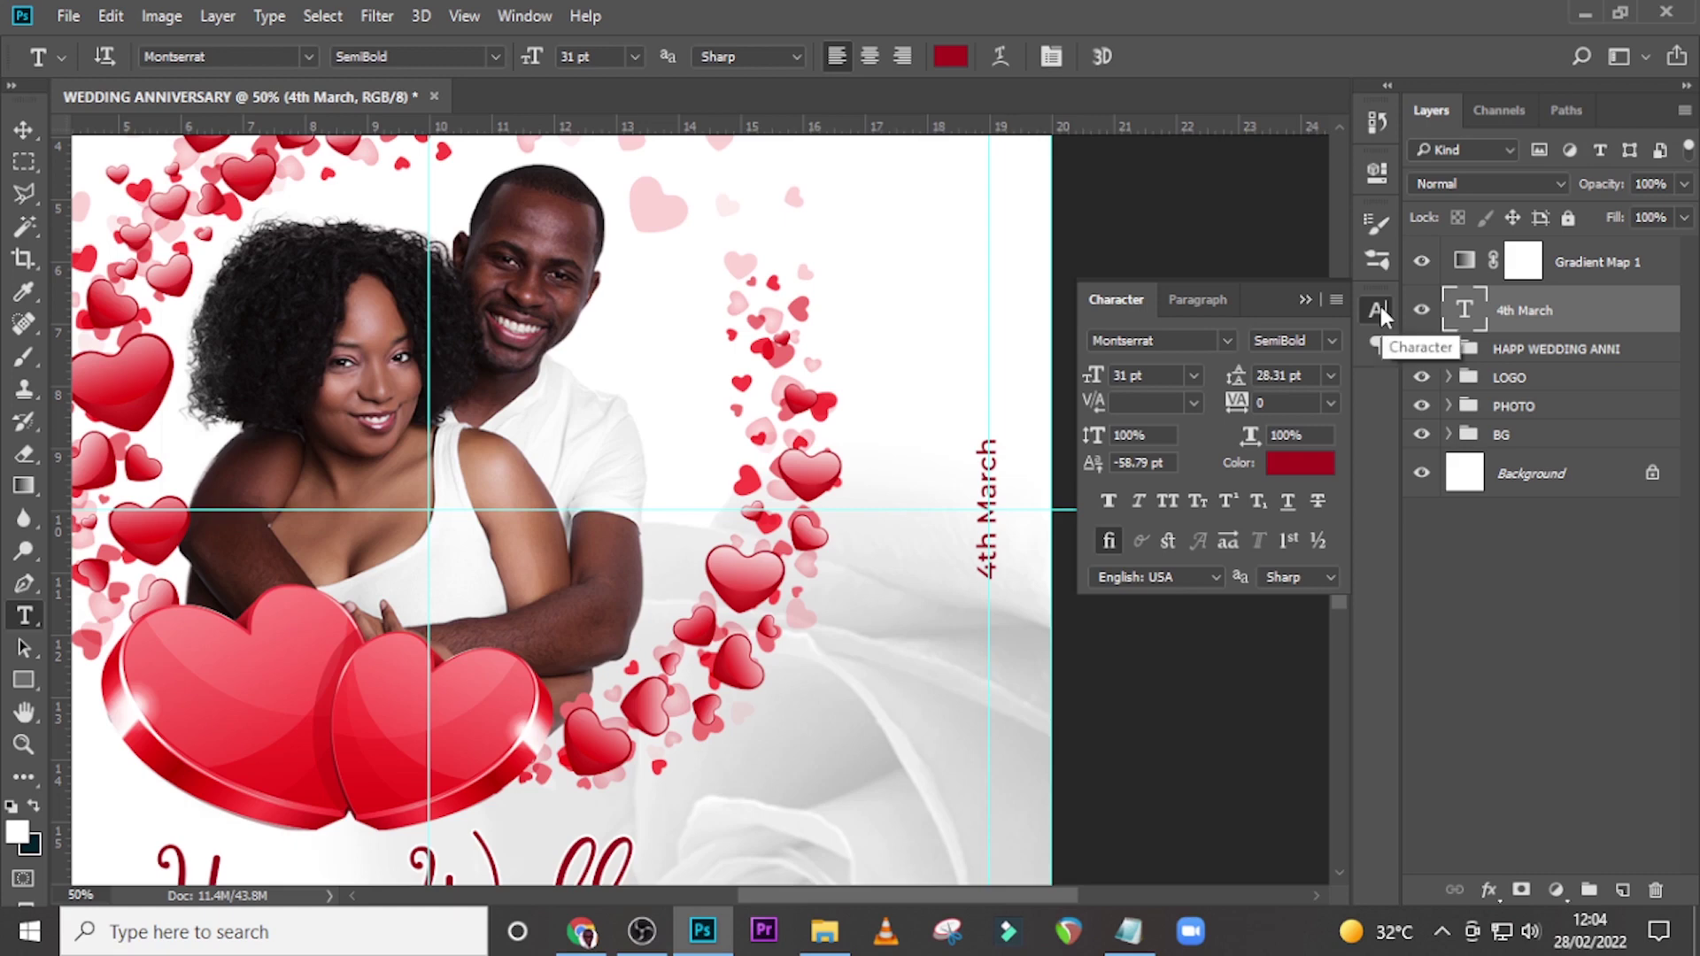
click(1224, 345)
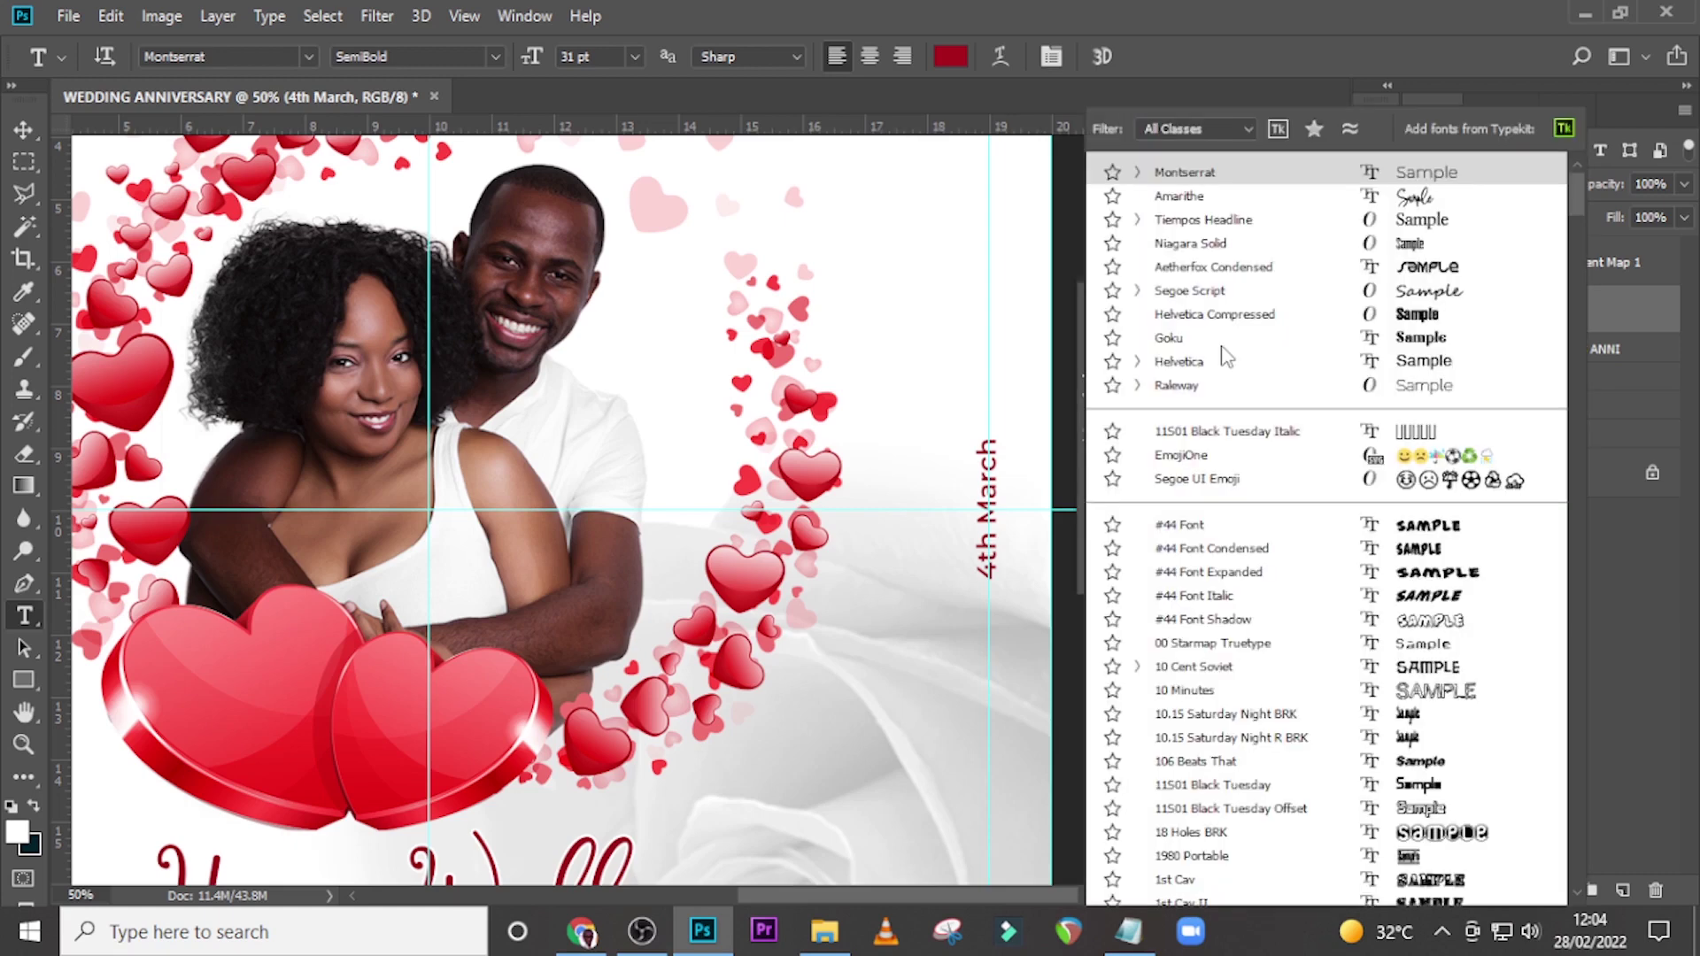
click(1195, 219)
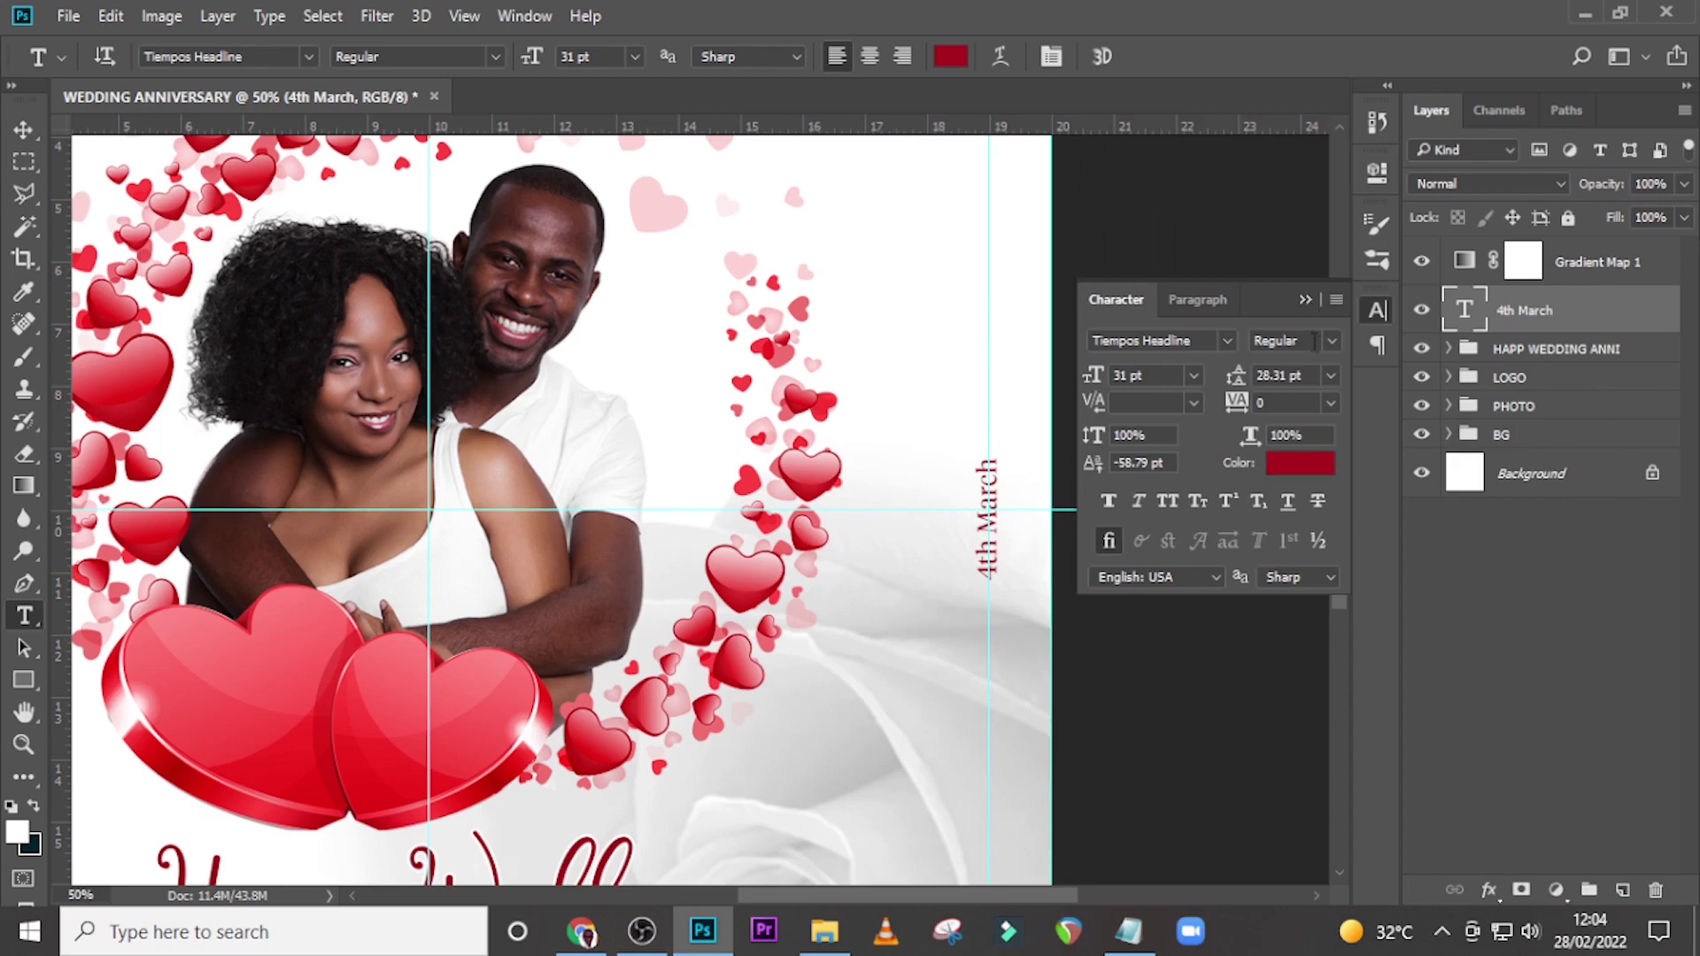
click(1329, 343)
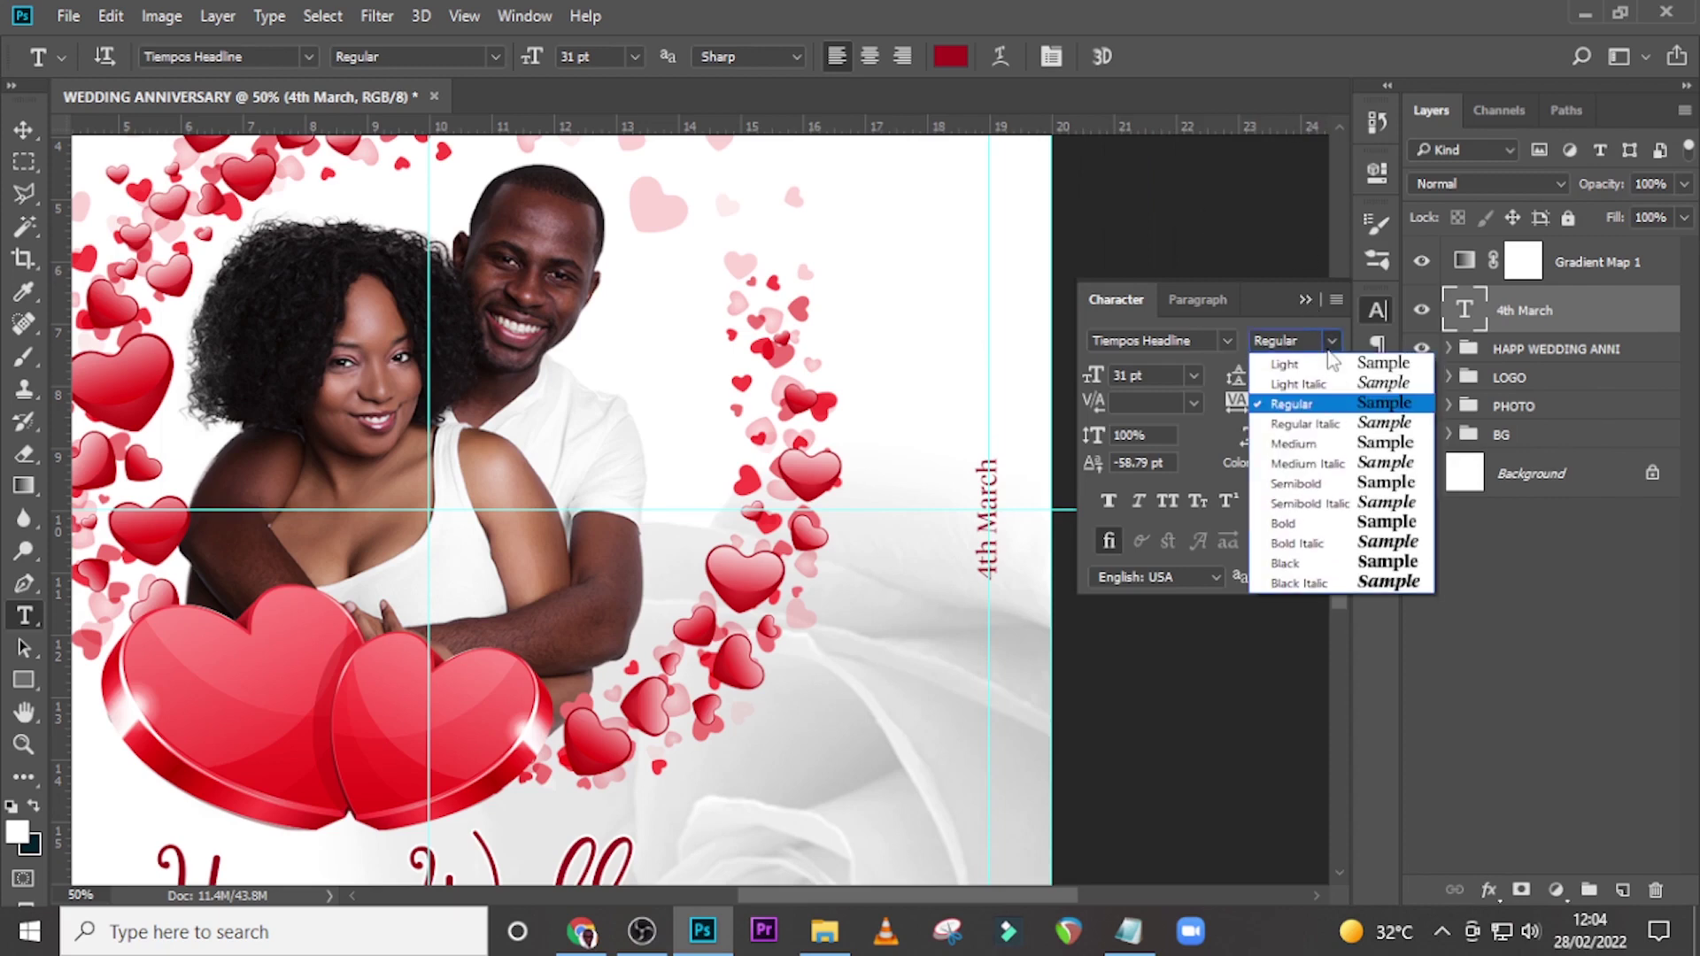
click(1259, 305)
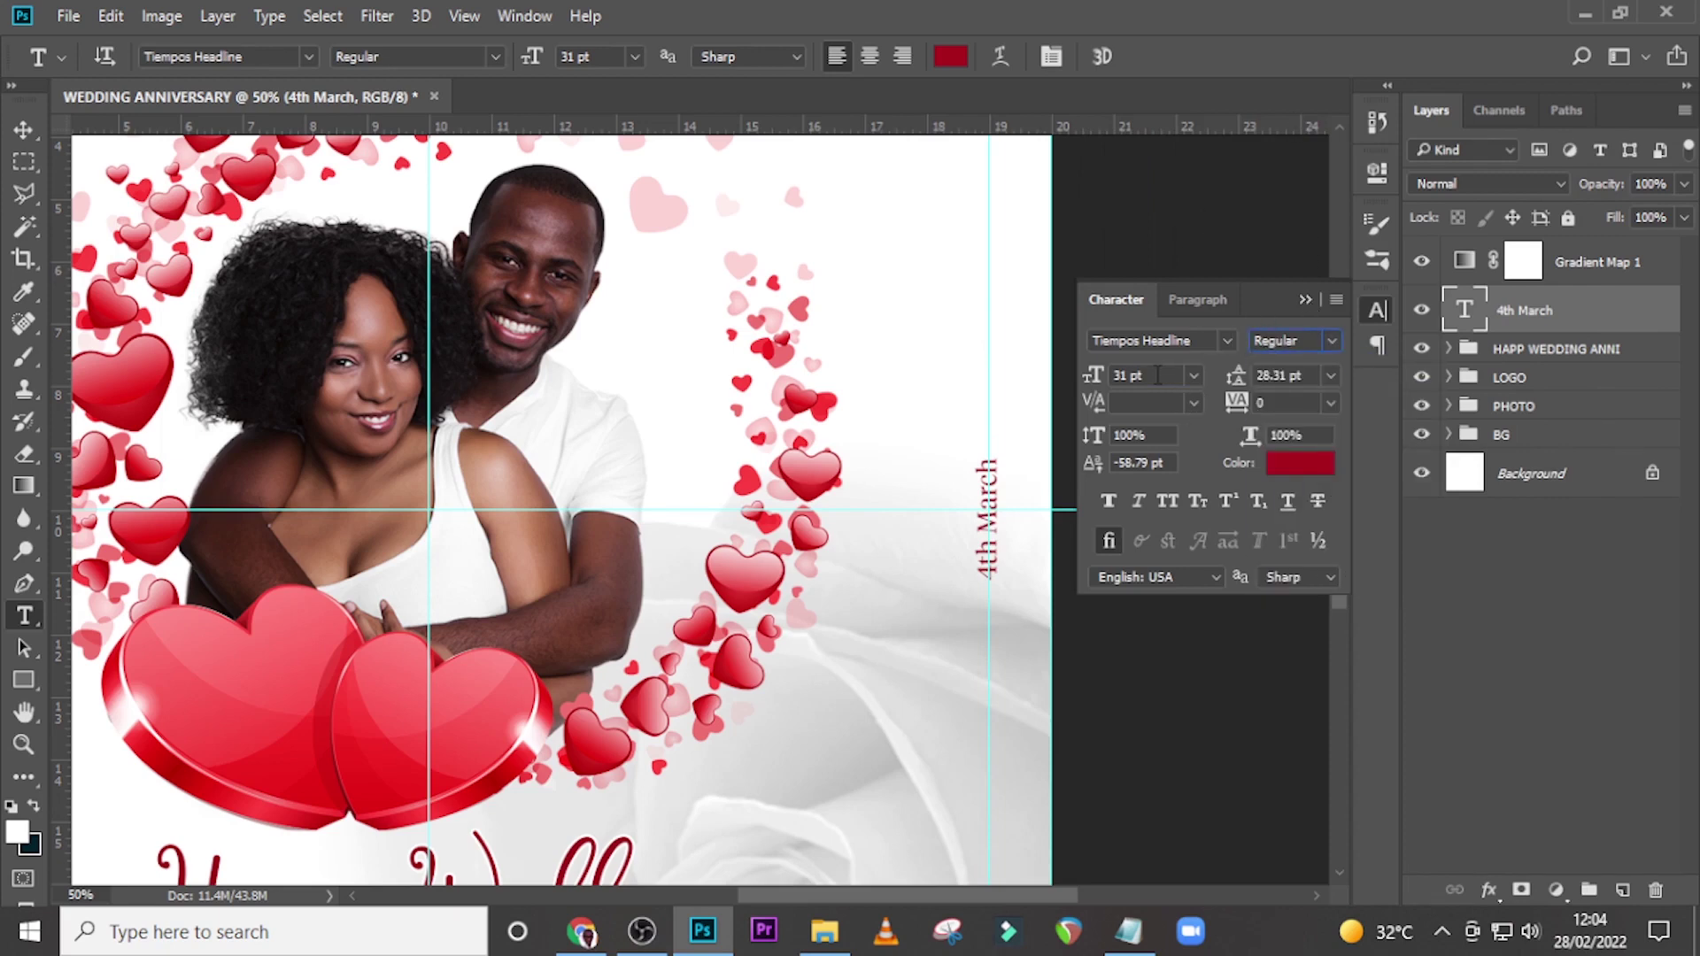
Step: Set the date text to 41 pt with tracking of 100 and turn on All Caps
click(1157, 375)
text(41)
key(Return)
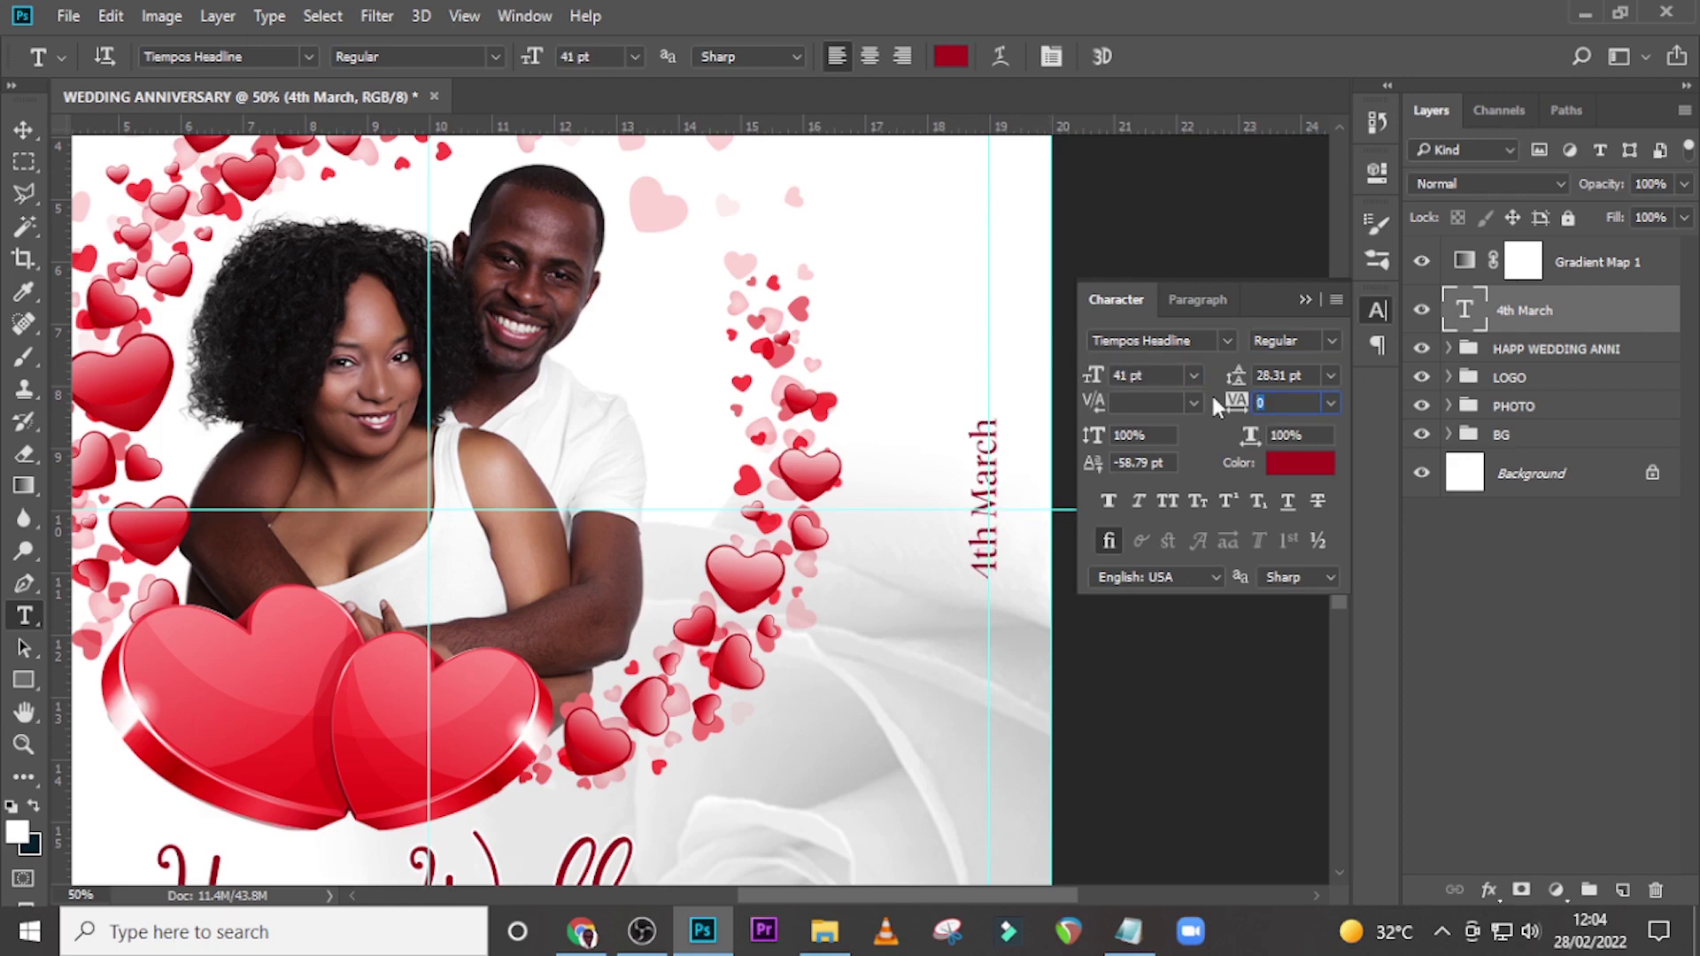
text(100)
key(Return)
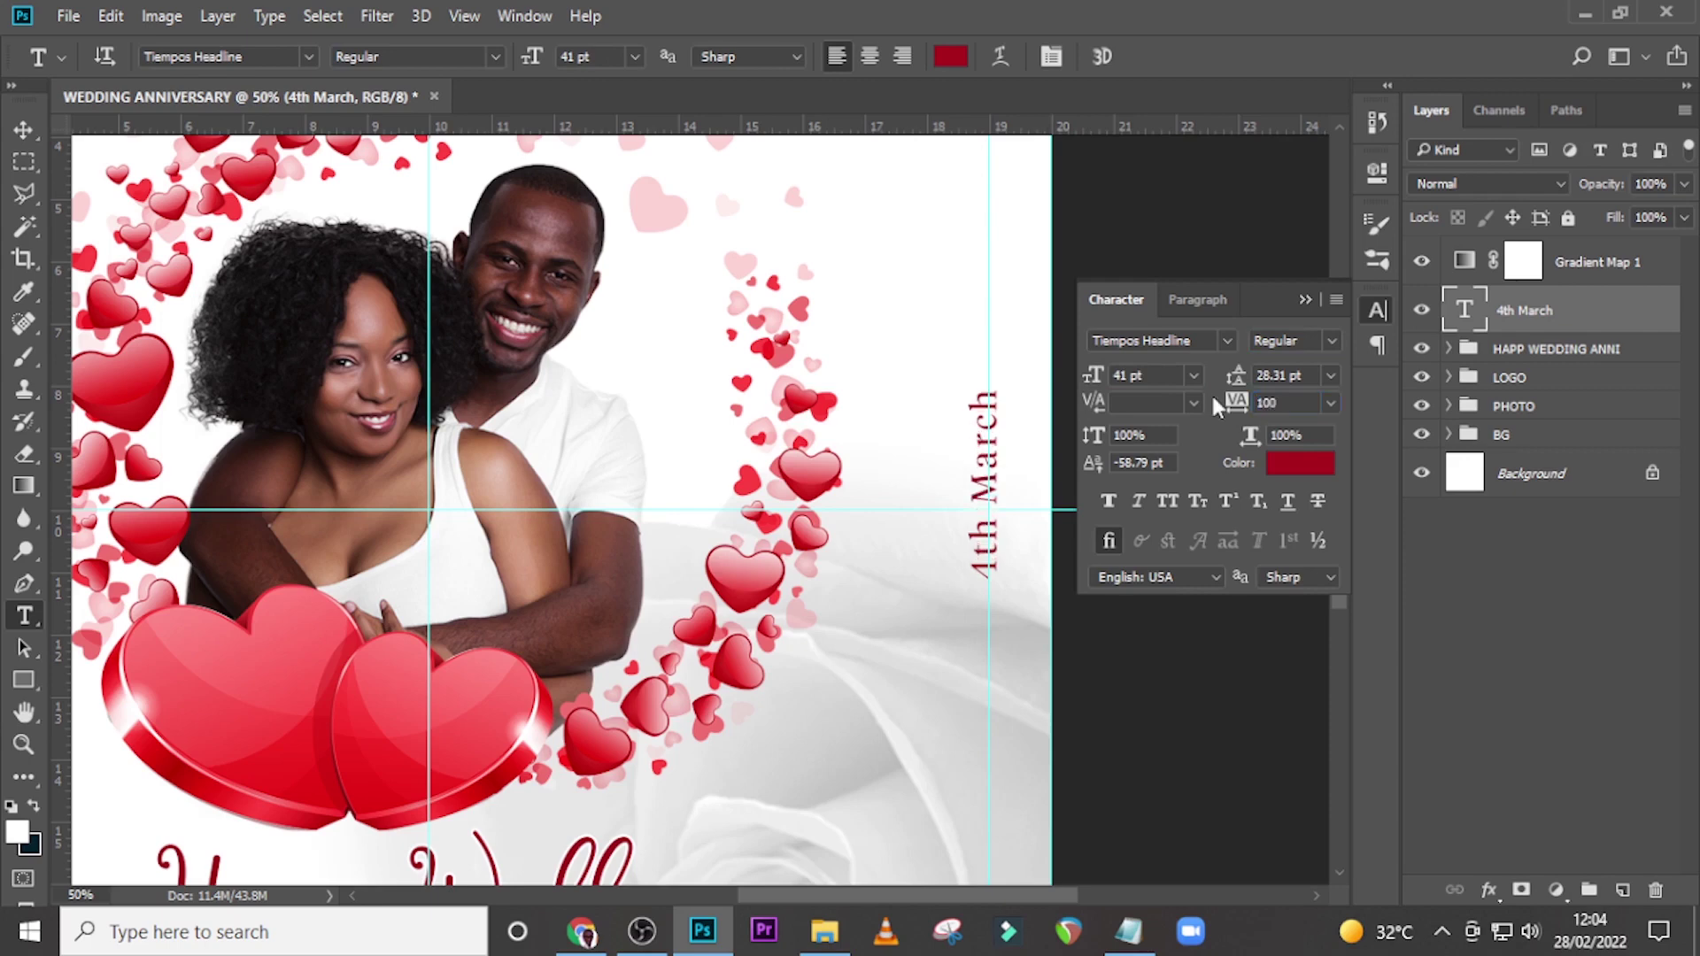
click(1170, 505)
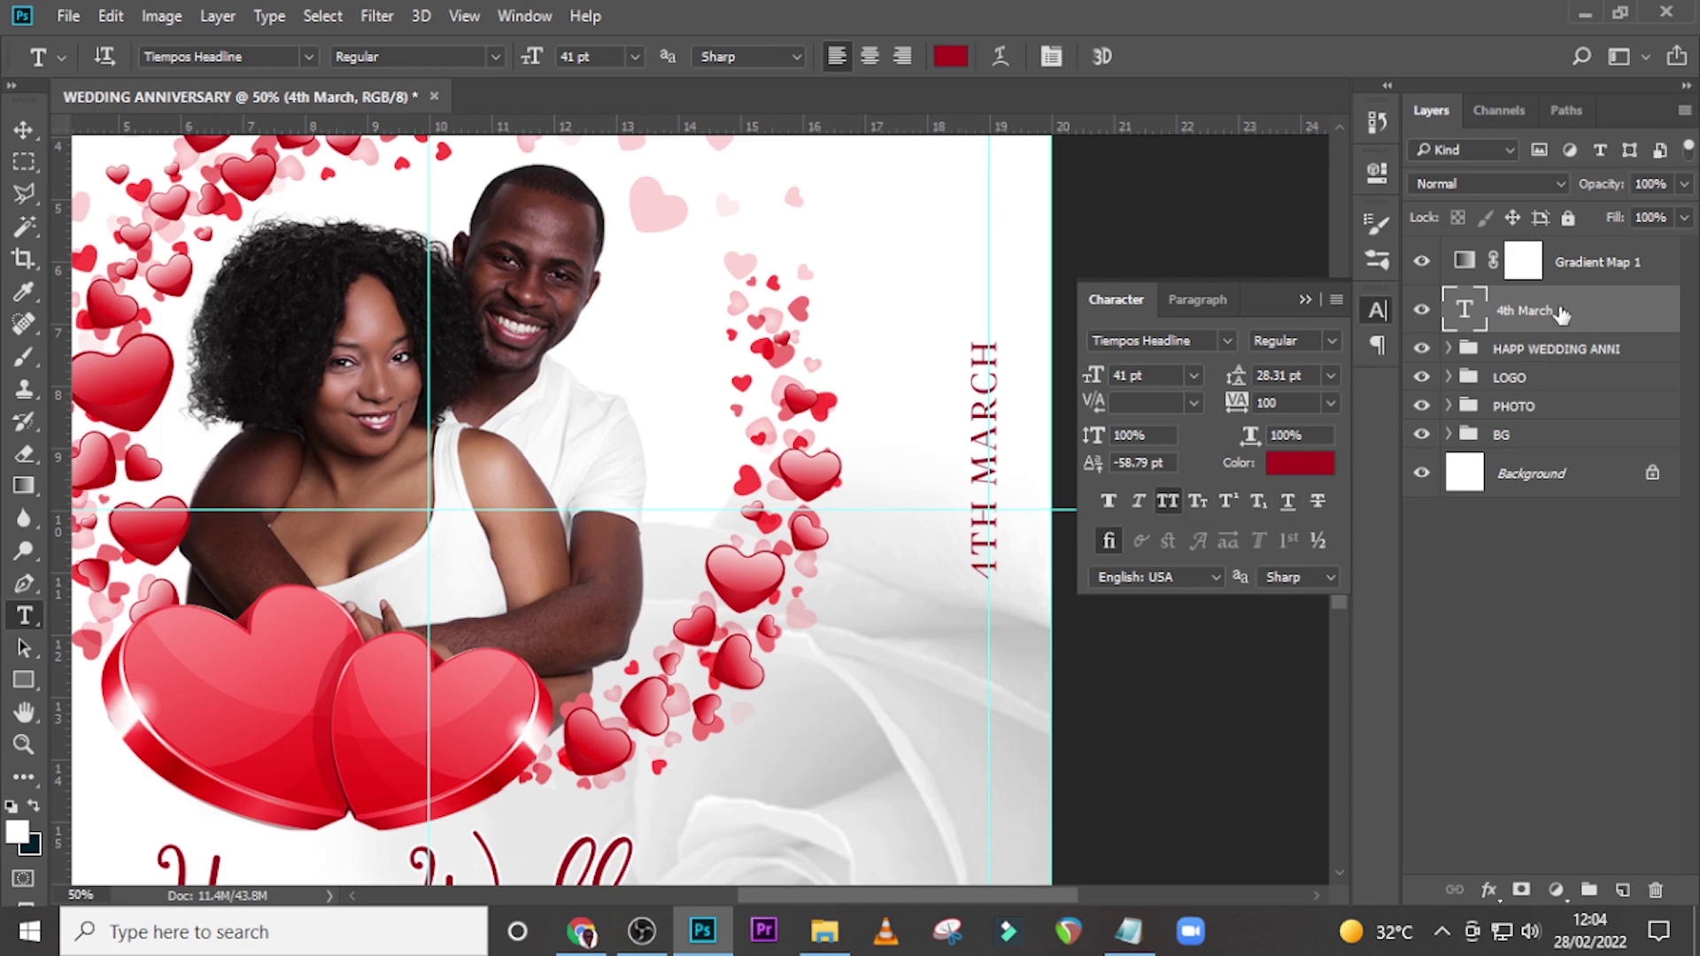
Step: Move the rotated date text down until it is vertically centred on the horizontal middle guide
key(ctrl+t)
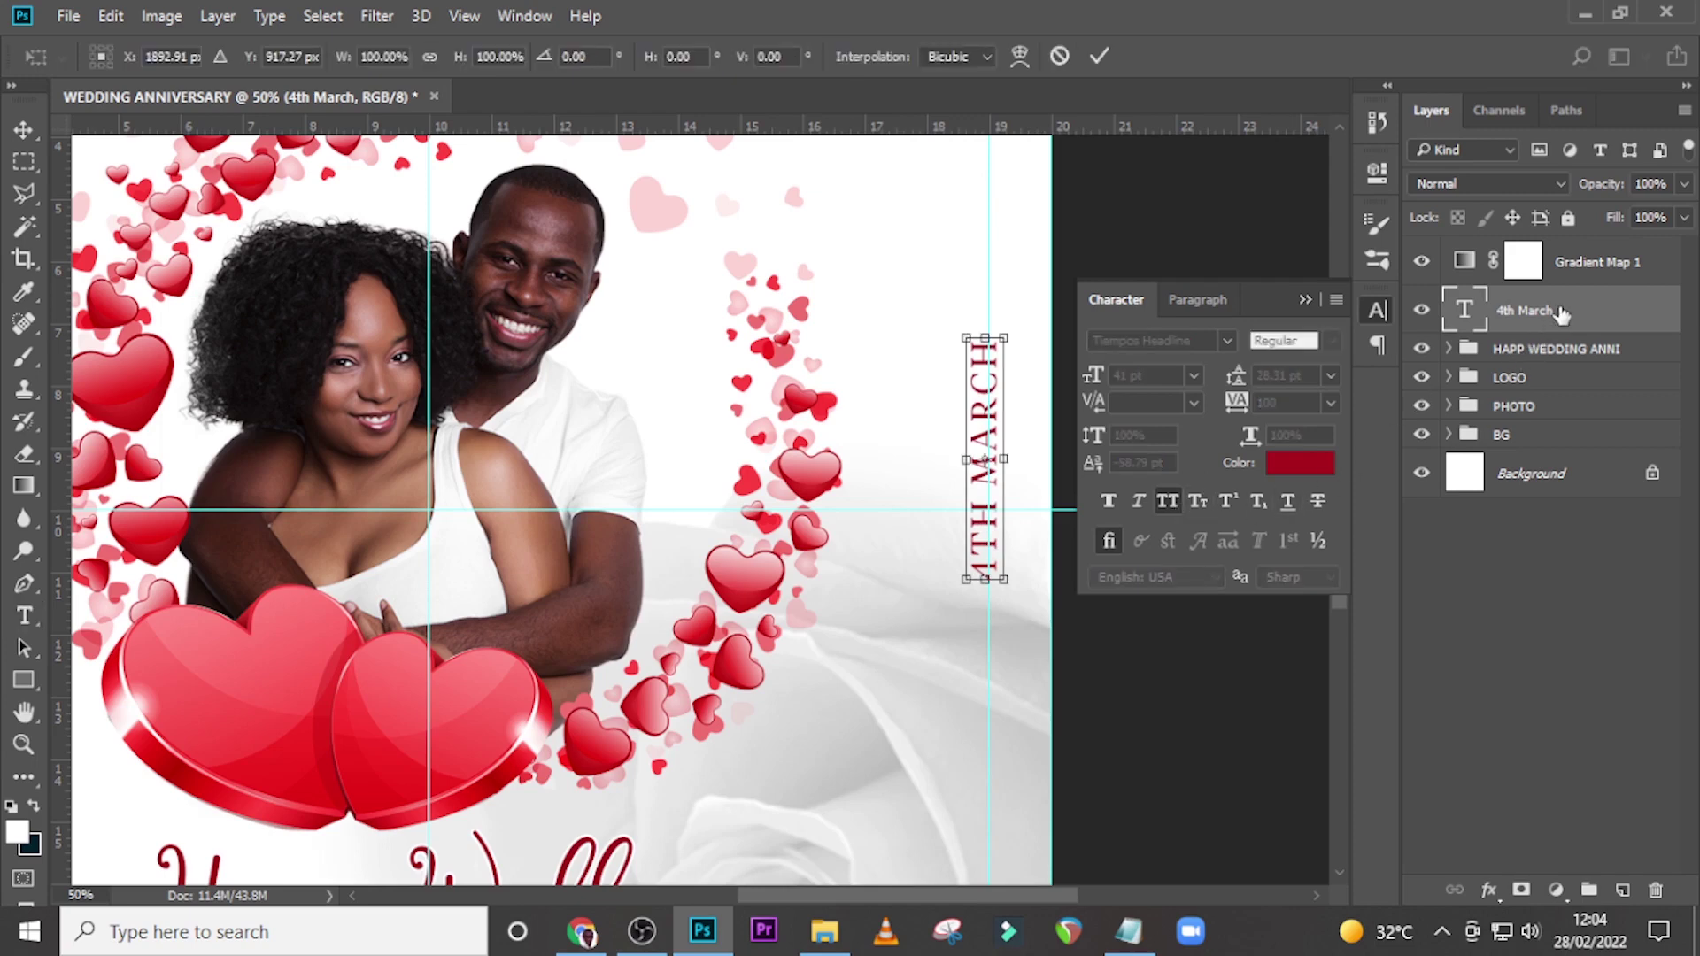
drag(997, 403, 994, 459)
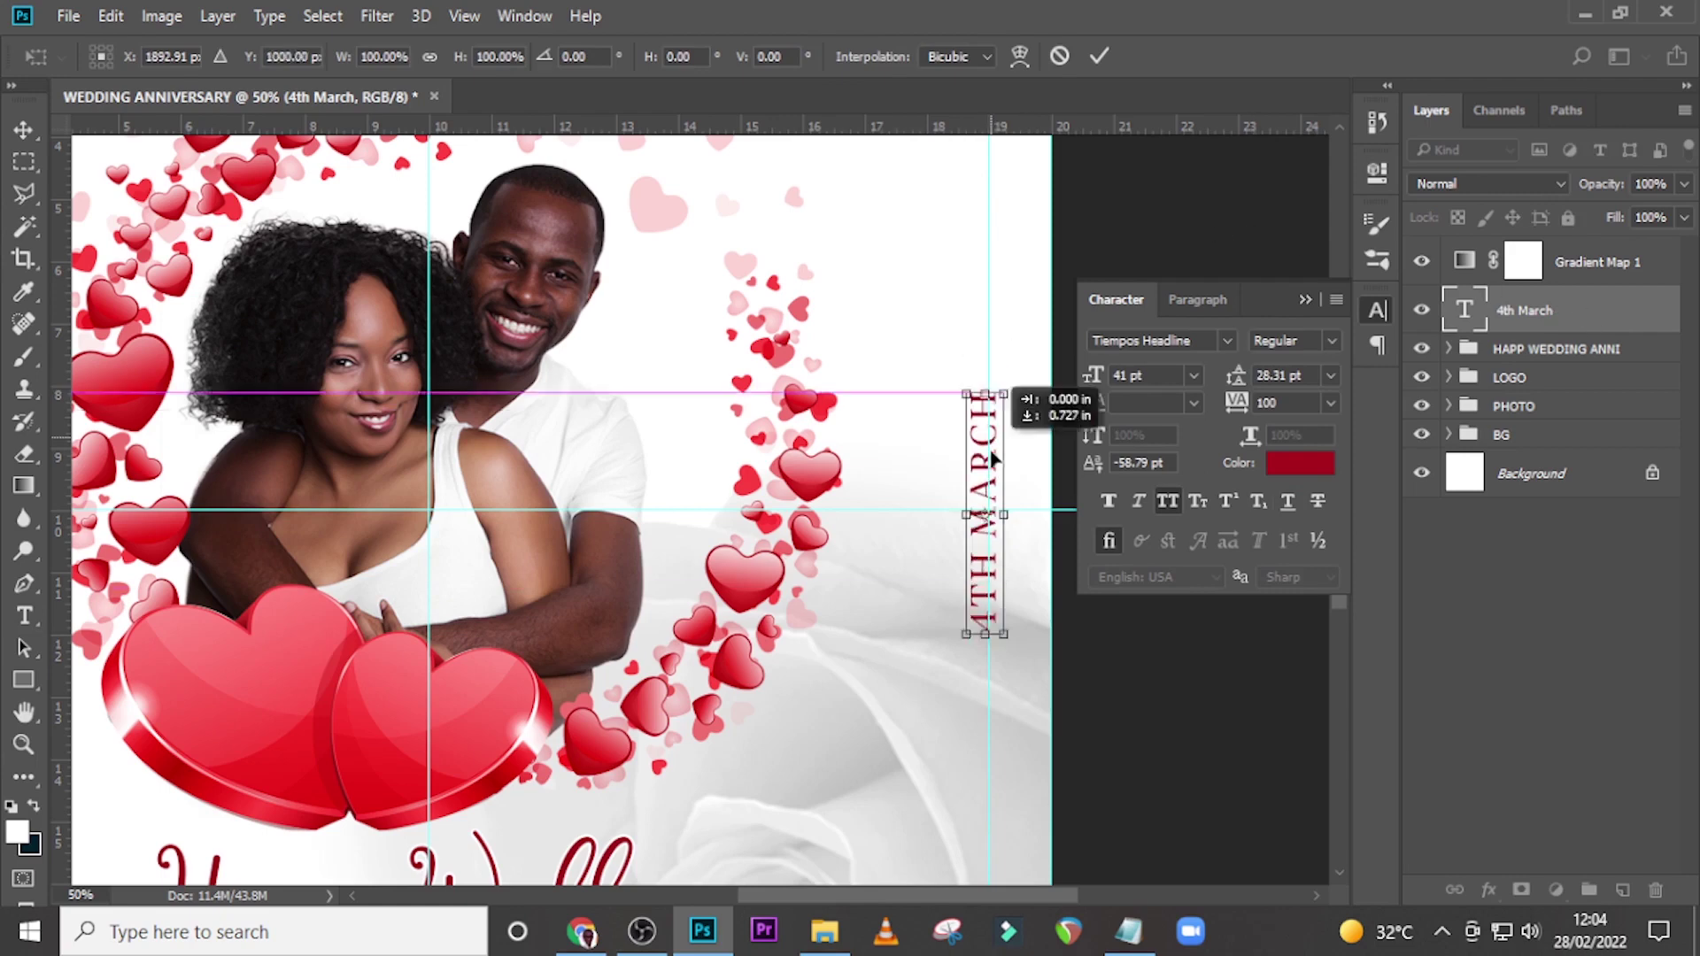
key(Return)
key(ctrl+0)
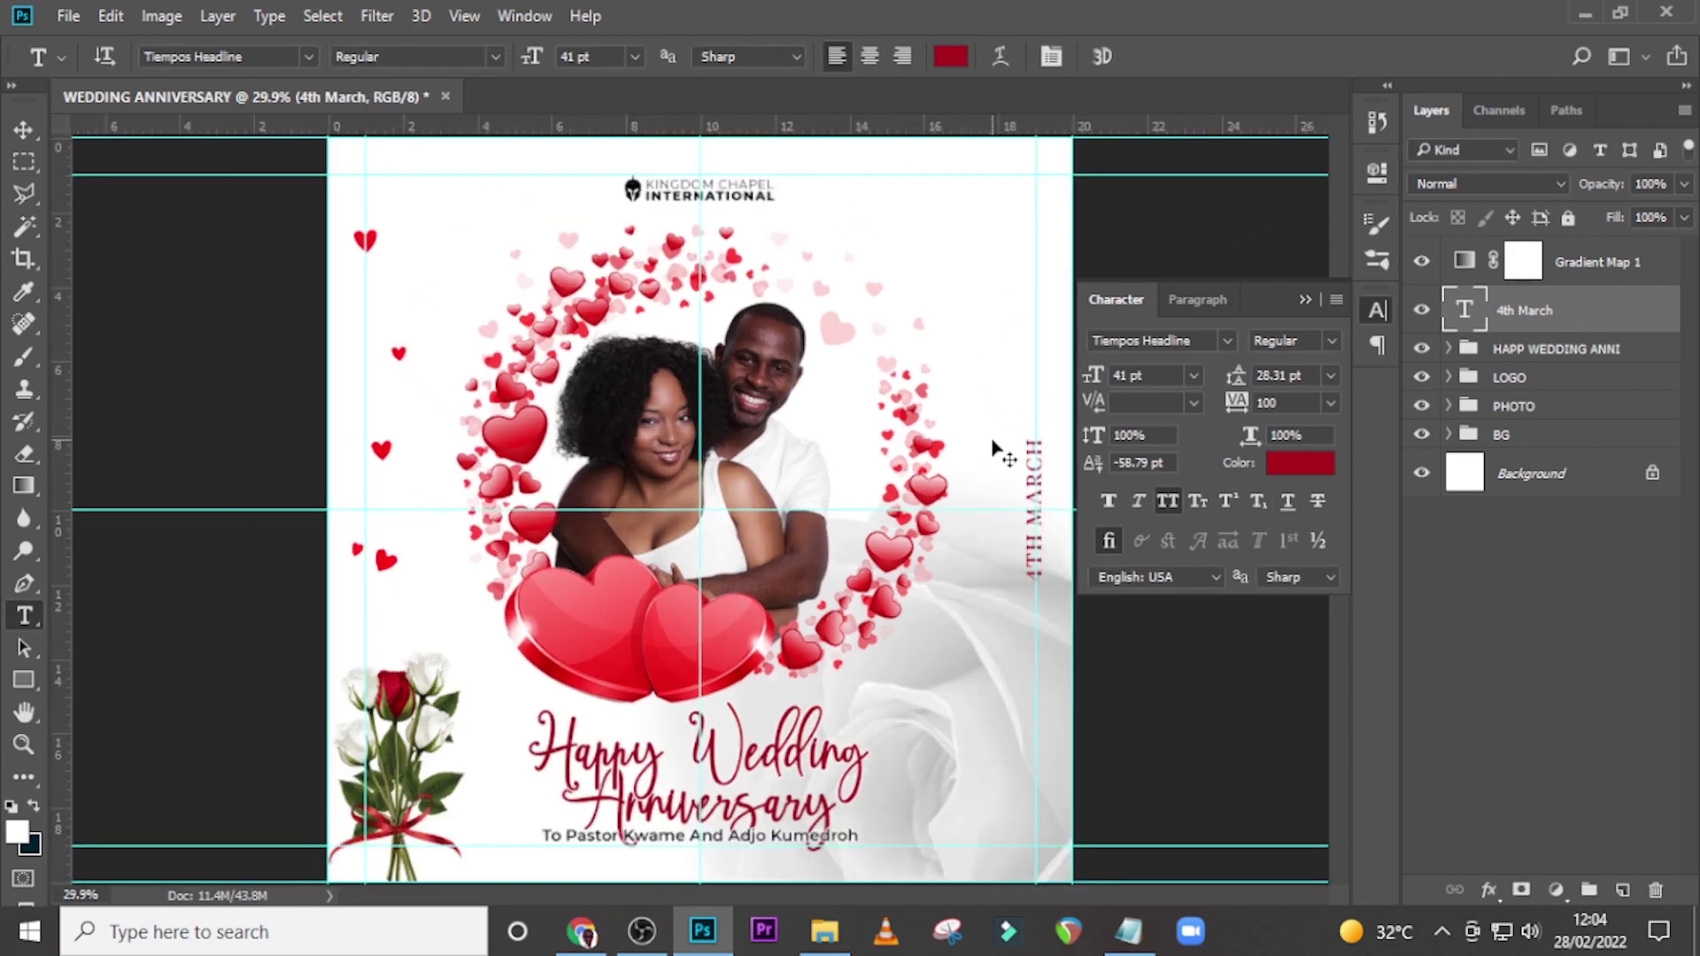
click(1298, 295)
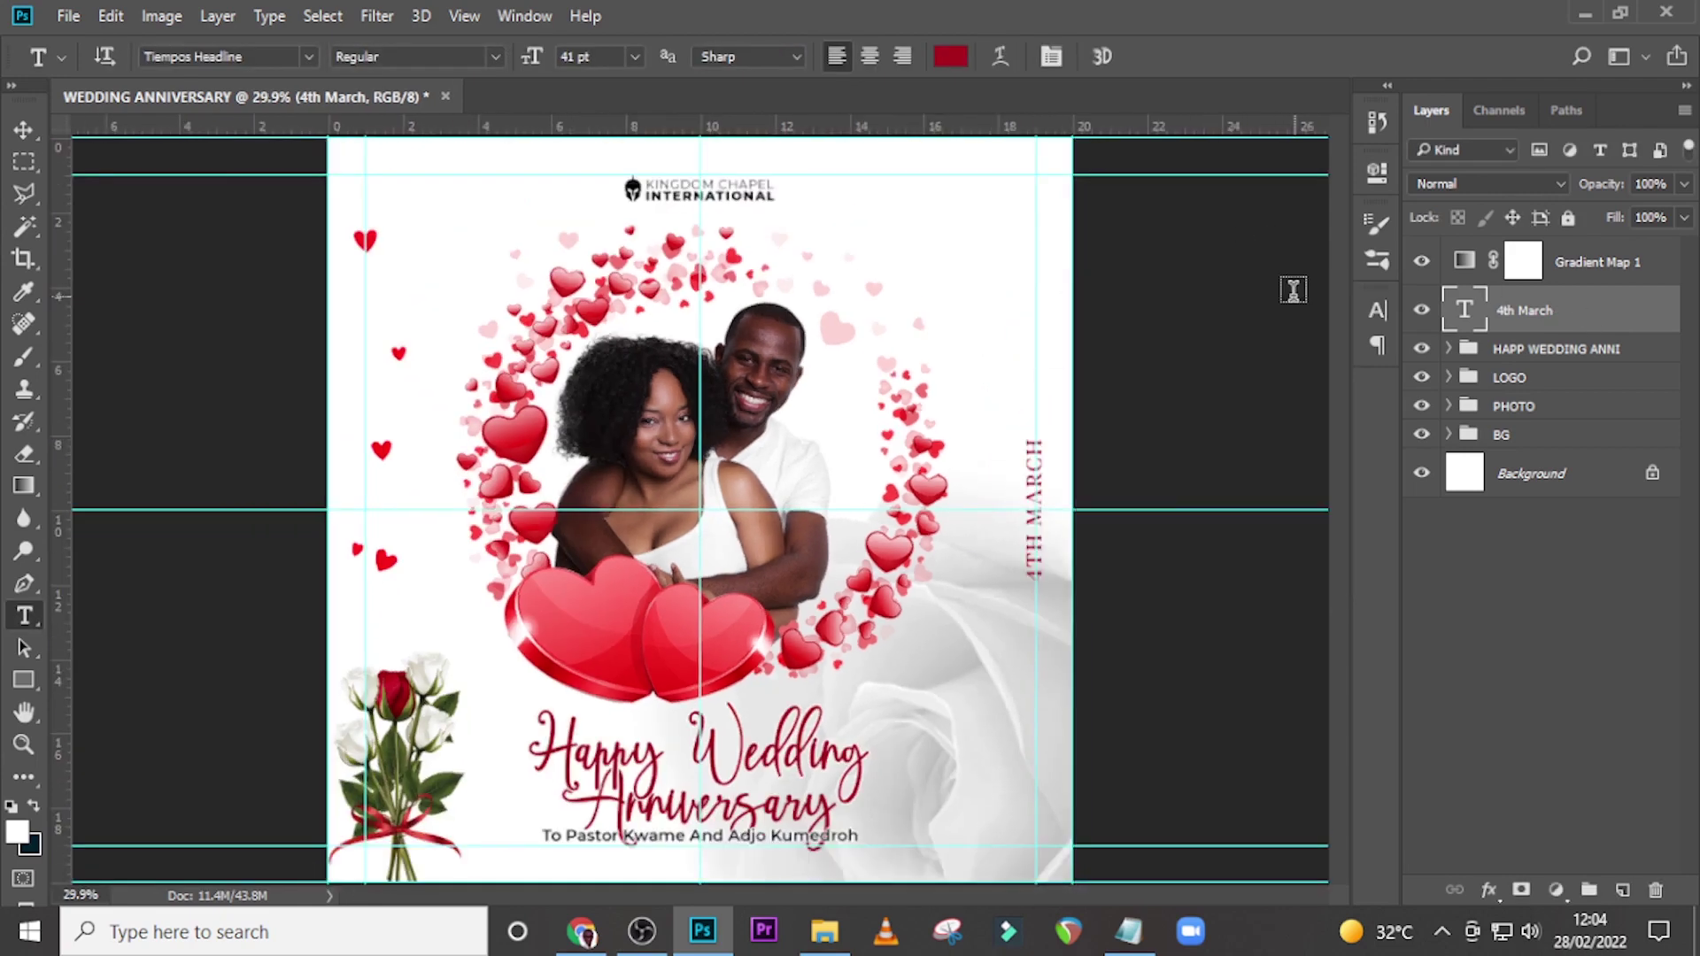
Step: Draw a thin black vertical rectangle, about 4 px wide and 2087 px high, just left of the date across the full flyer height
click(23, 679)
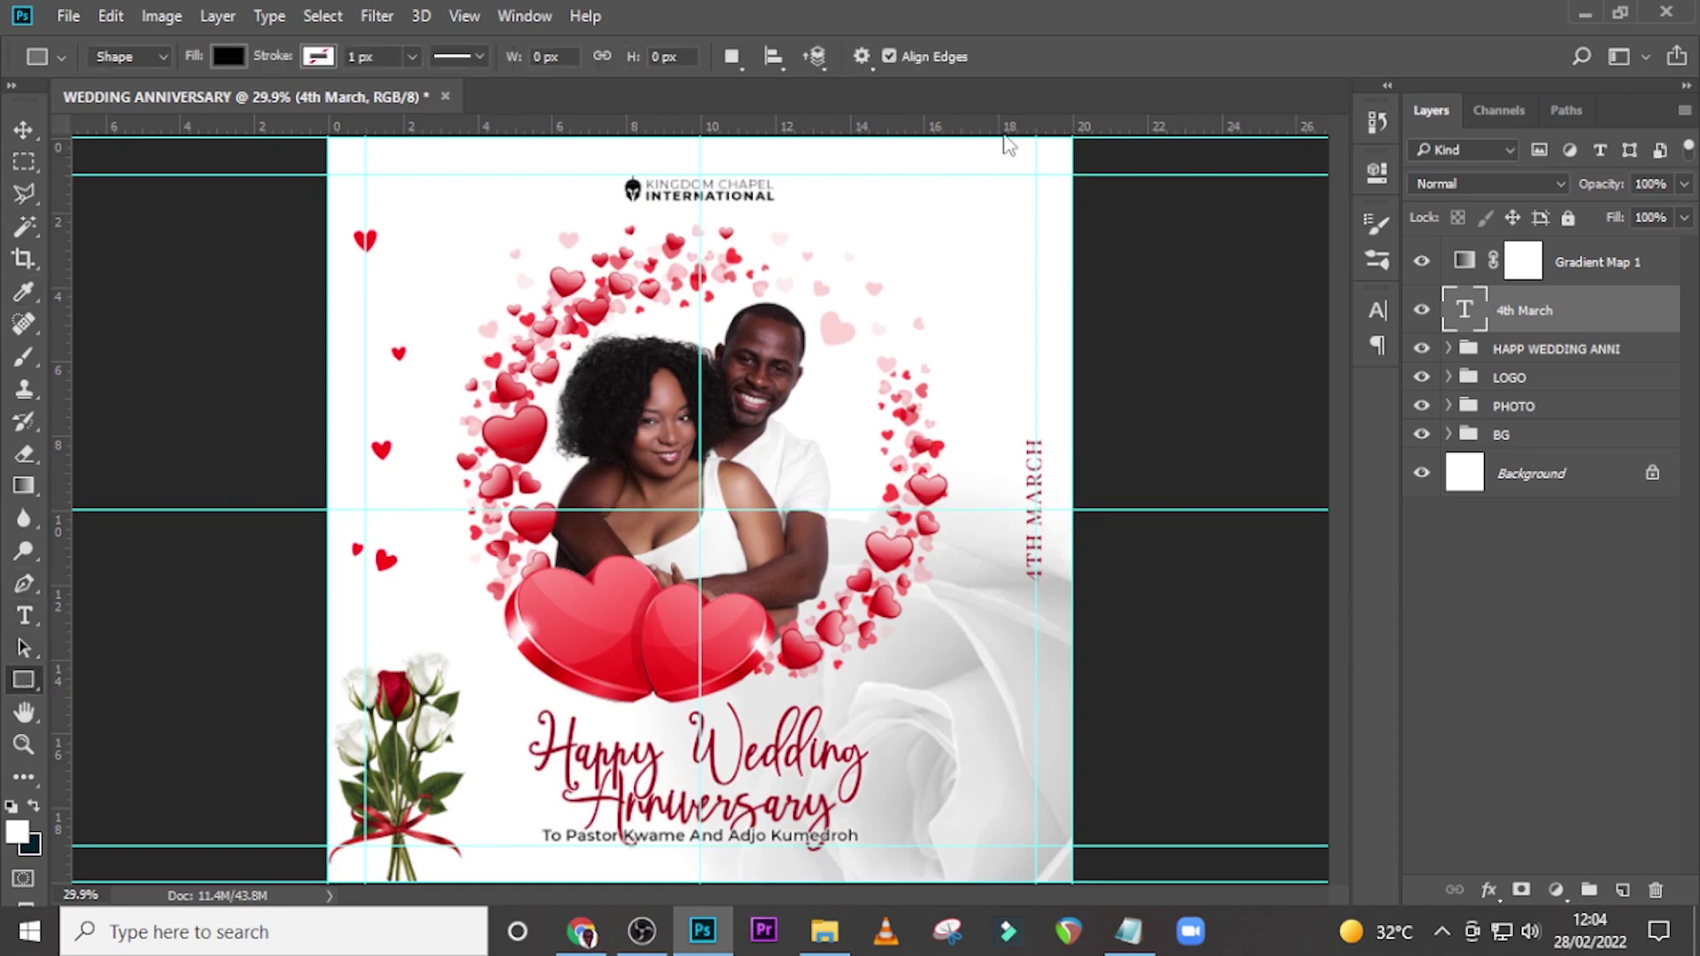
drag(1006, 133, 1006, 912)
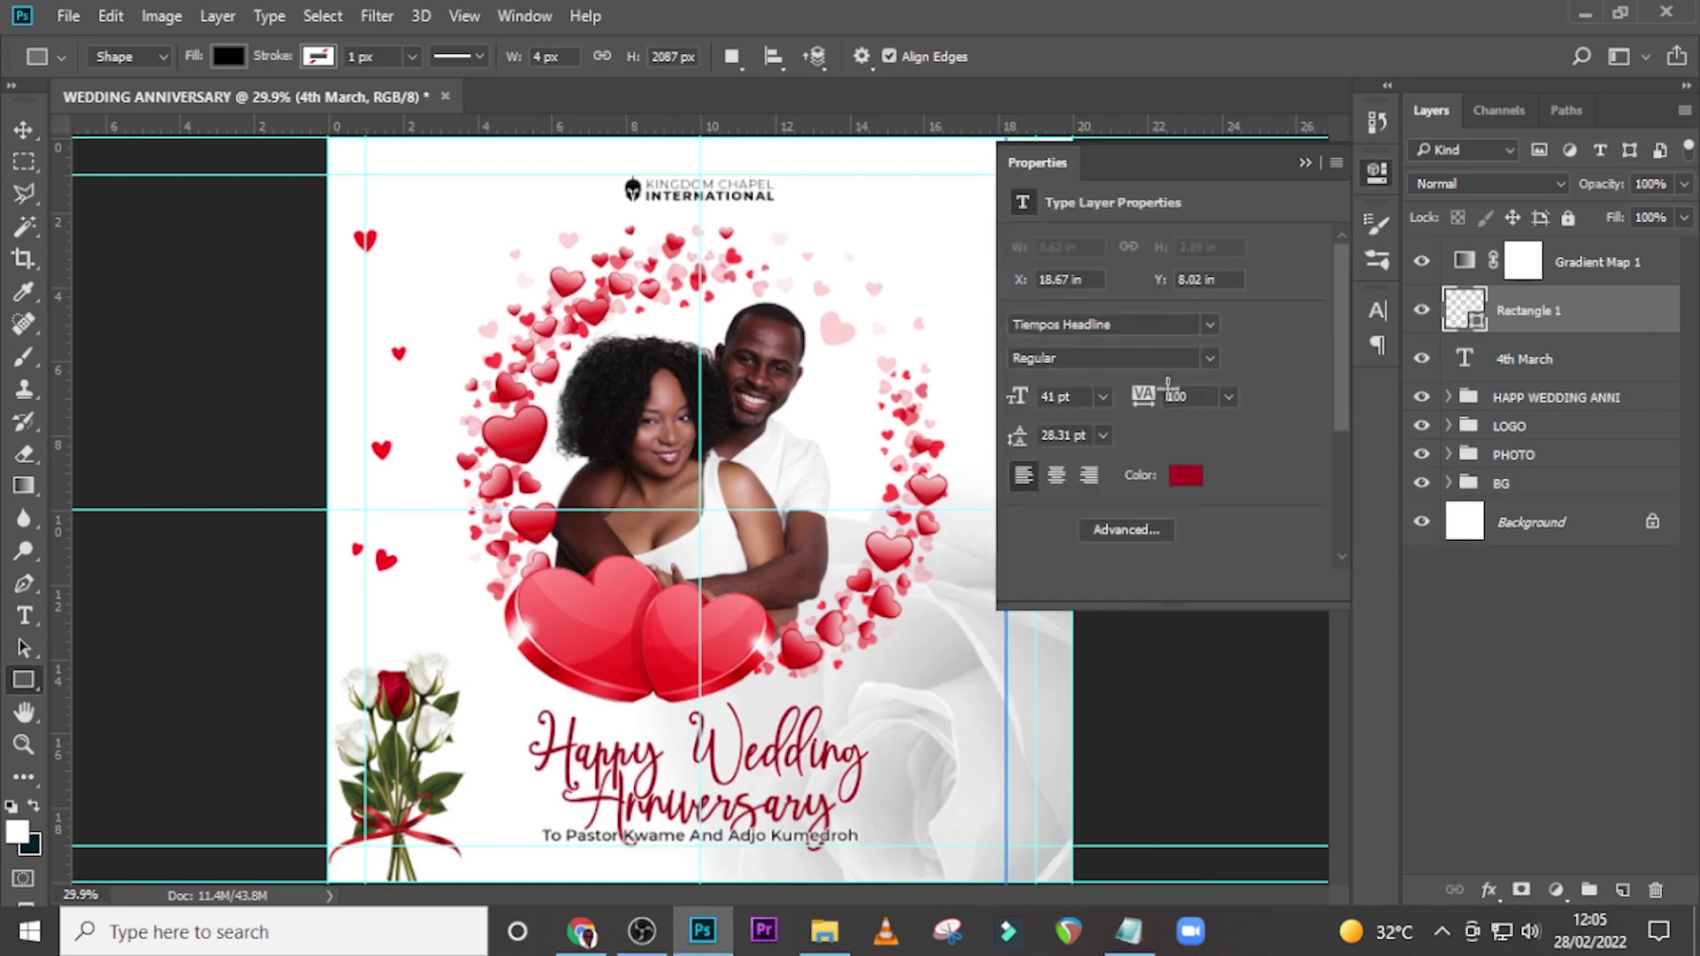
click(1289, 160)
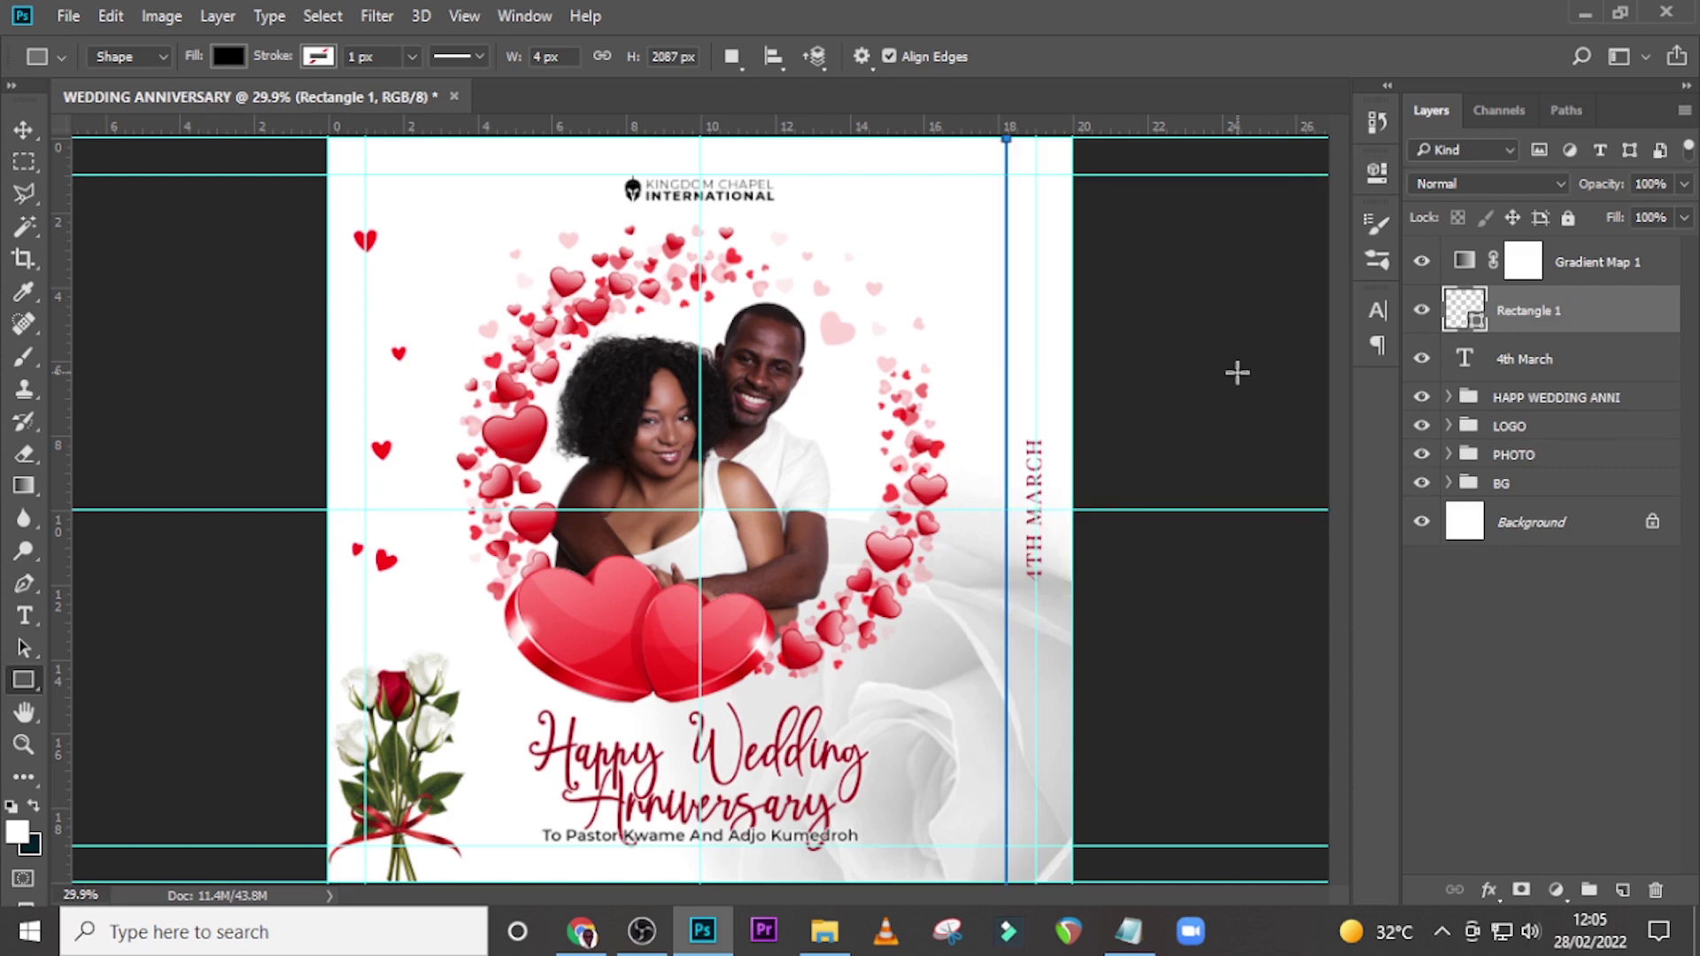
key(ctrl+plus)
key(ctrl+plus)
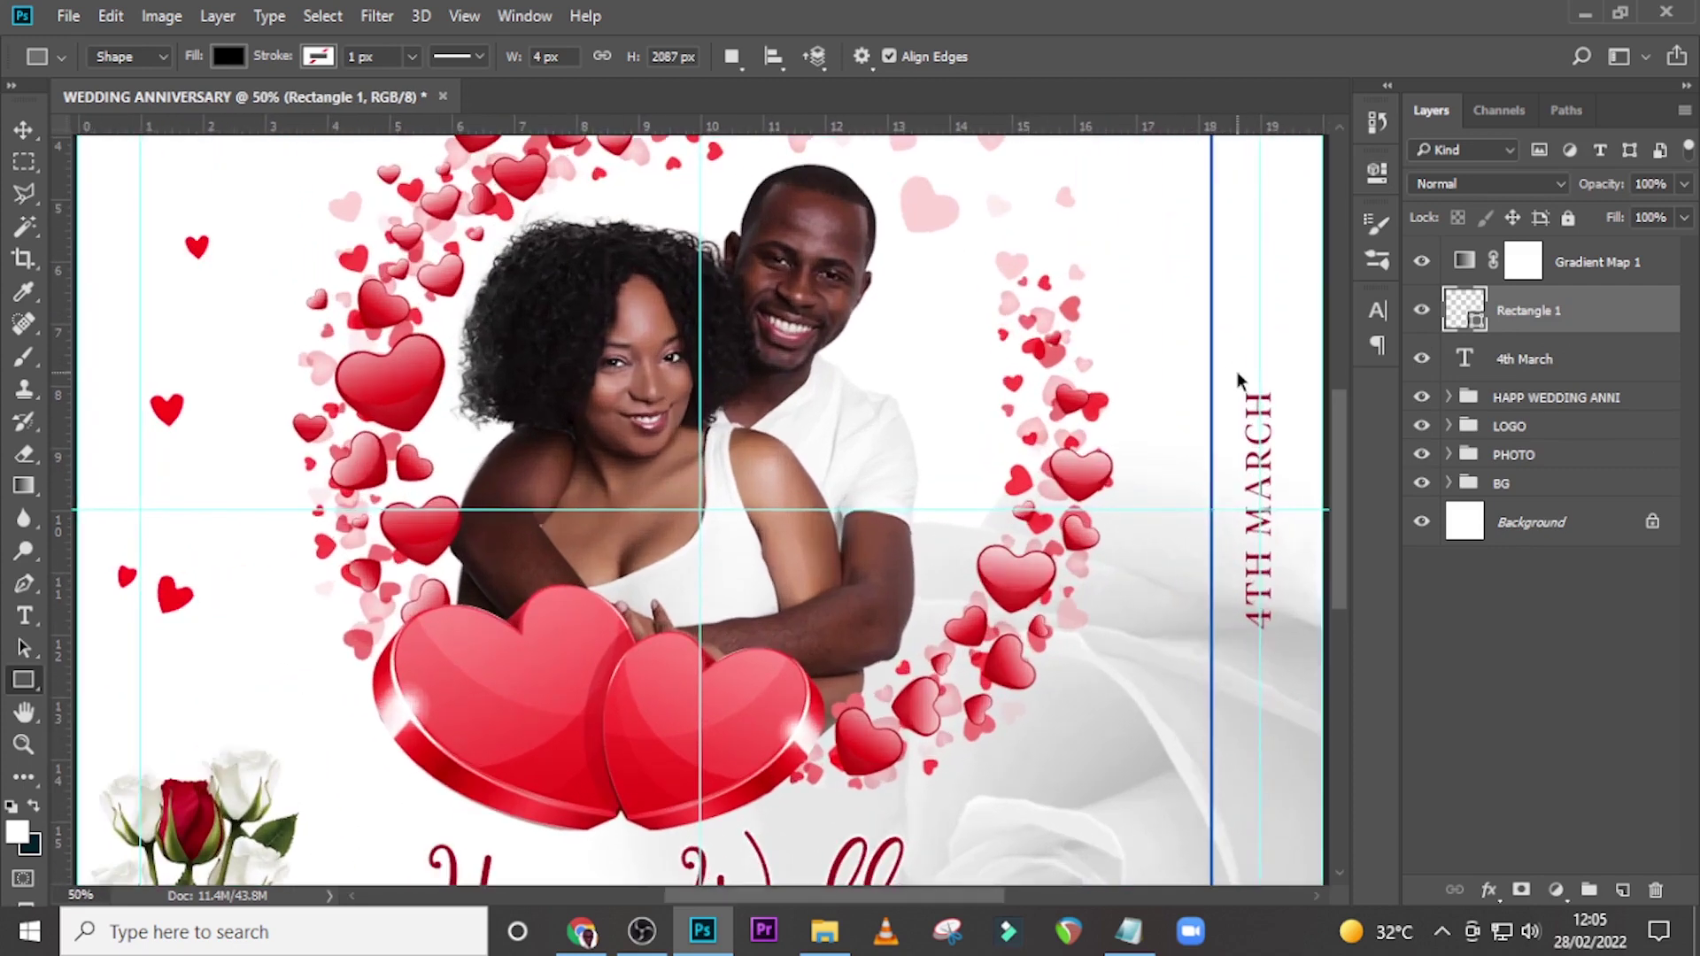
Step: Move the vertical line right and slightly up to X 1903 px, Y 997.50 px, so it runs through the centre of the date text
key(ctrl+t)
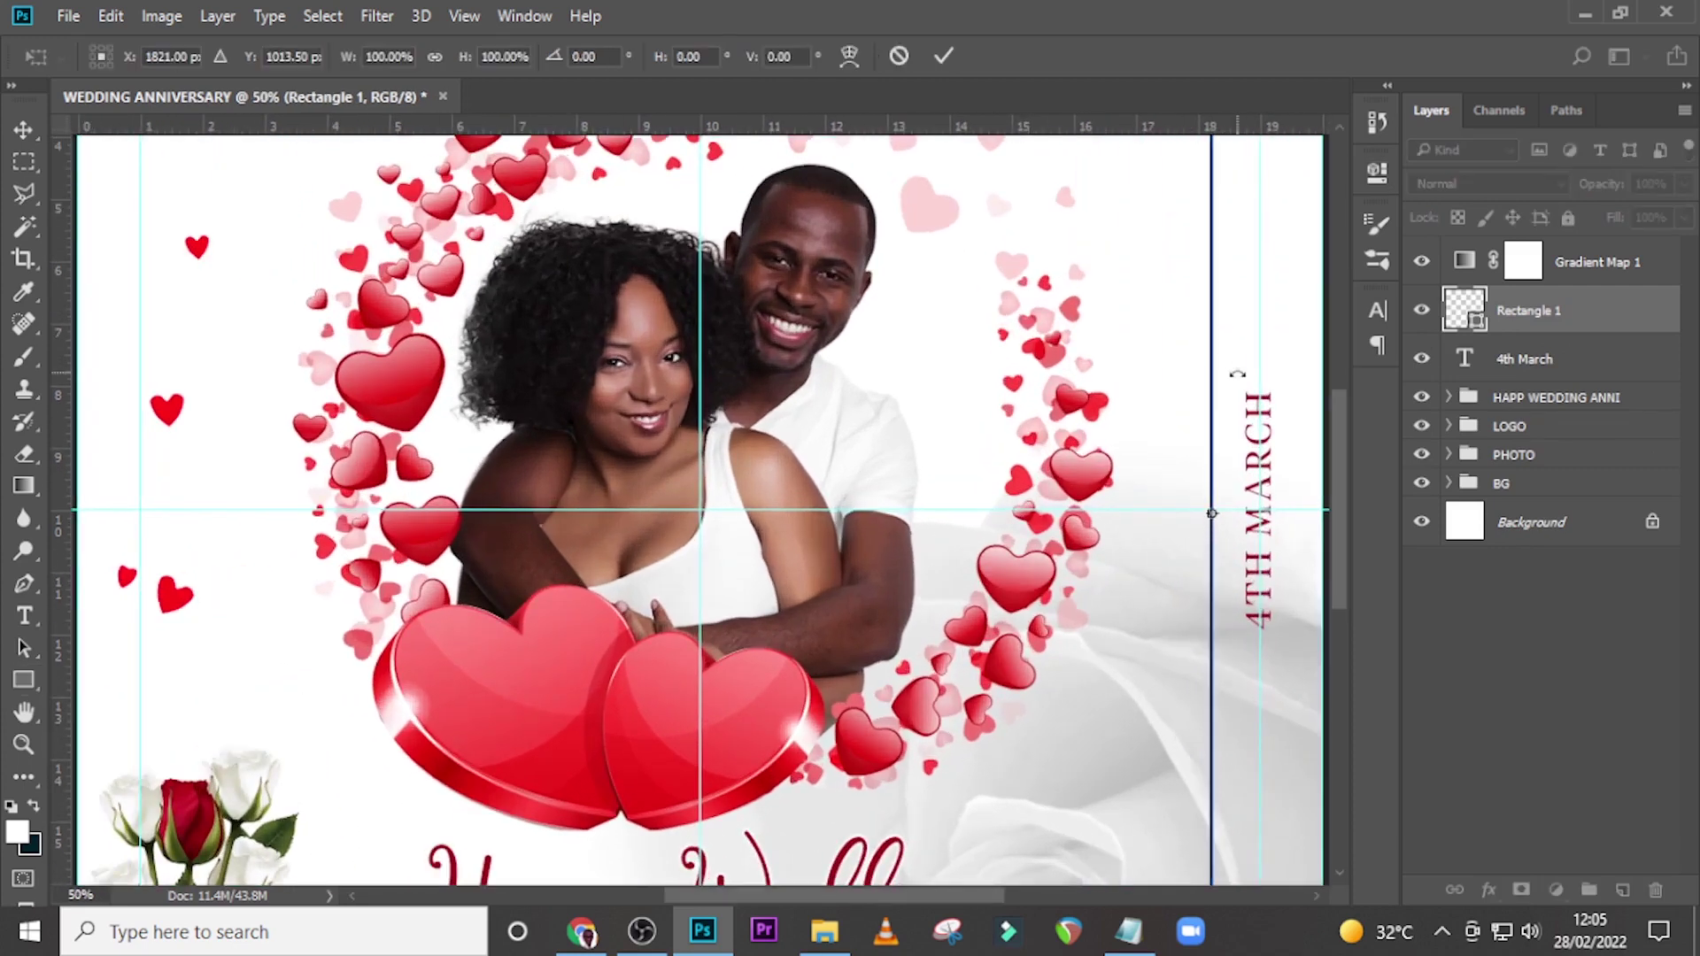
key(shift+Up)
key(shift+Right)
key(shift+Right)
key(shift+Right)
key(shift+Right)
key(shift+Right)
key(shift+Right)
key(shift+Right)
key(shift+Right)
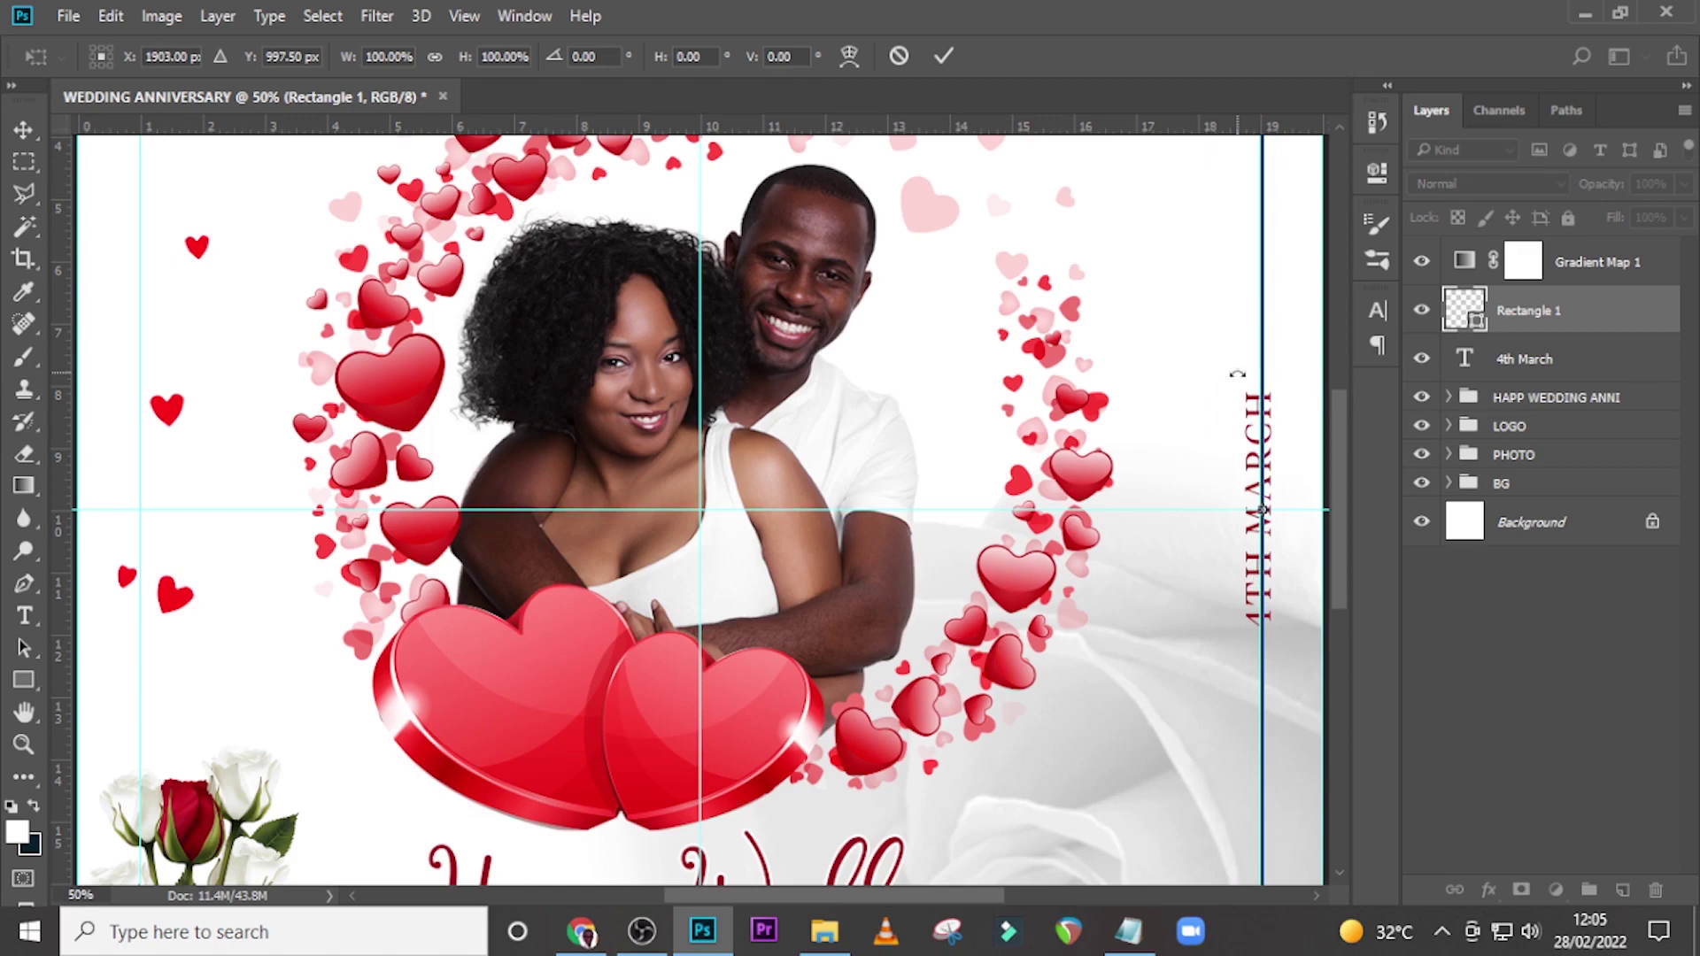
key(Return)
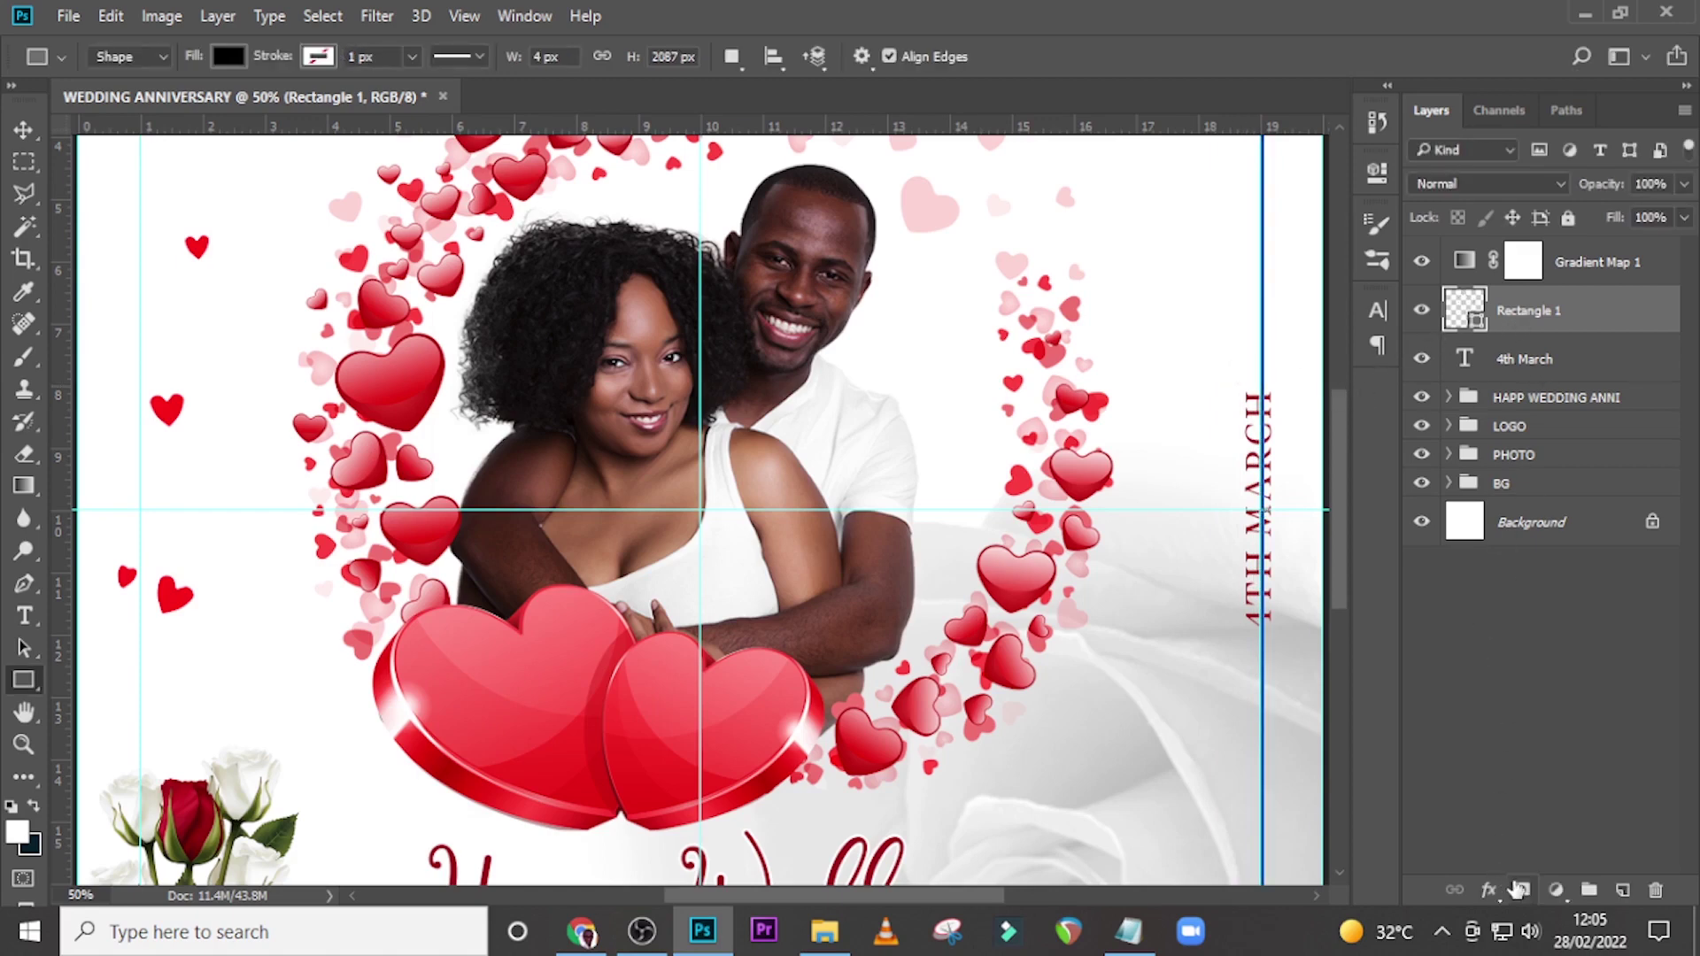
Step: Add a layer mask to the vertical line and paint out the part behind the date with a 175 px Hard Round black brush
click(1520, 890)
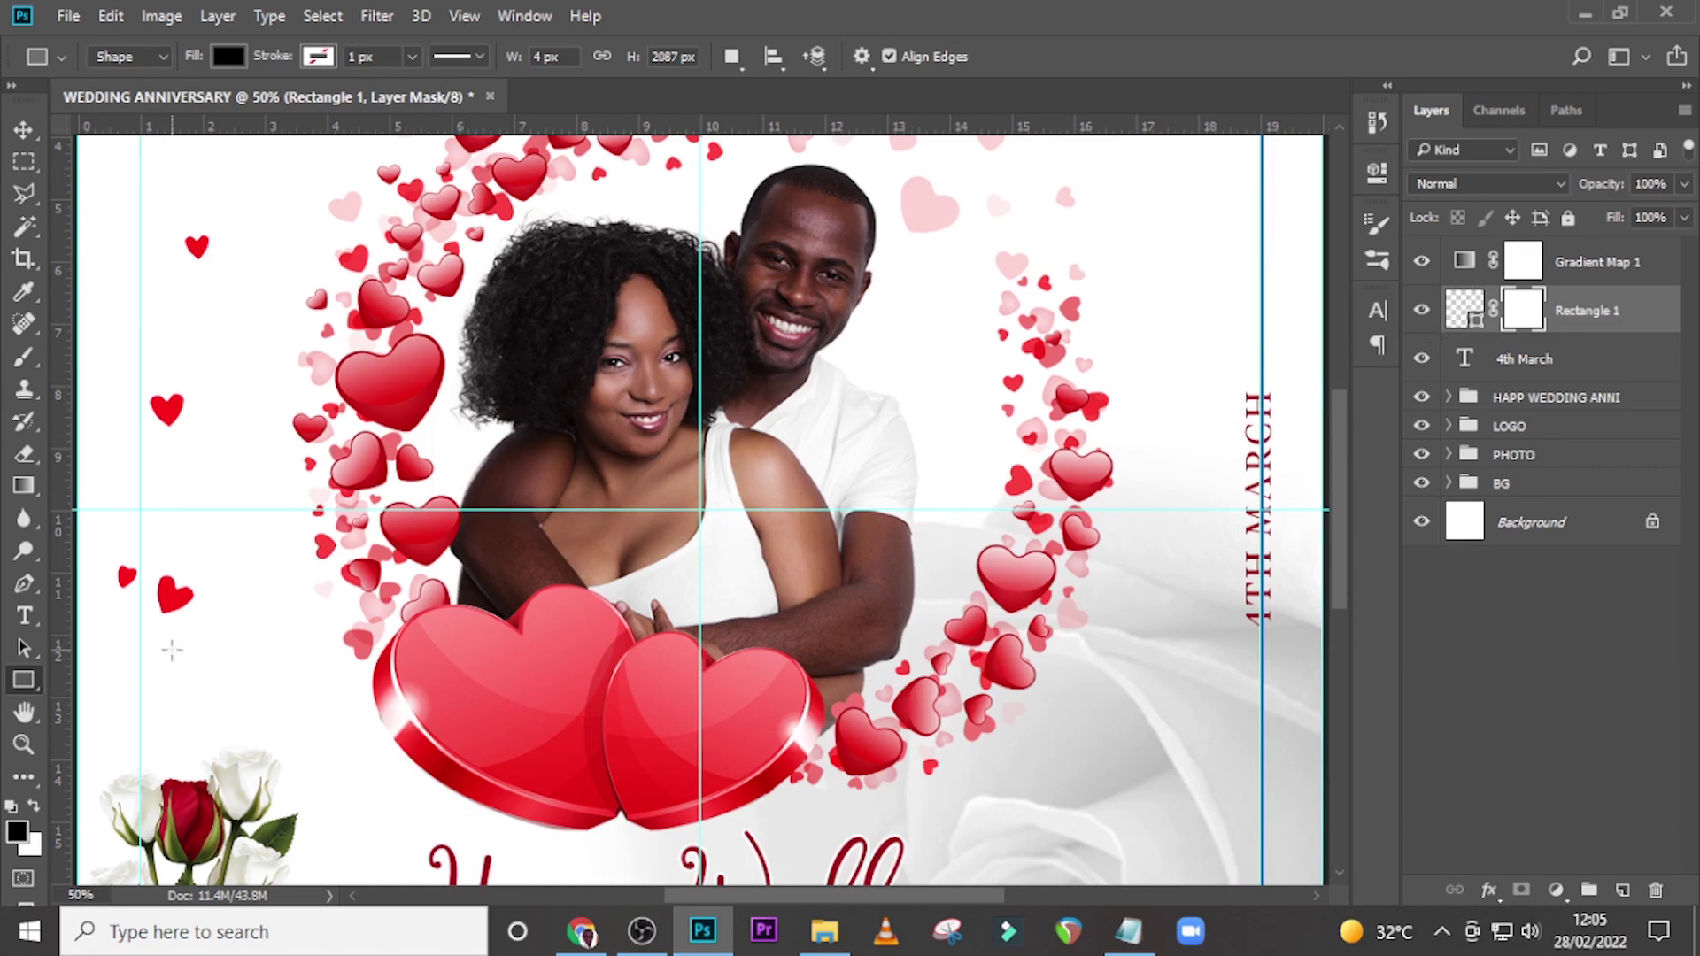
key(b)
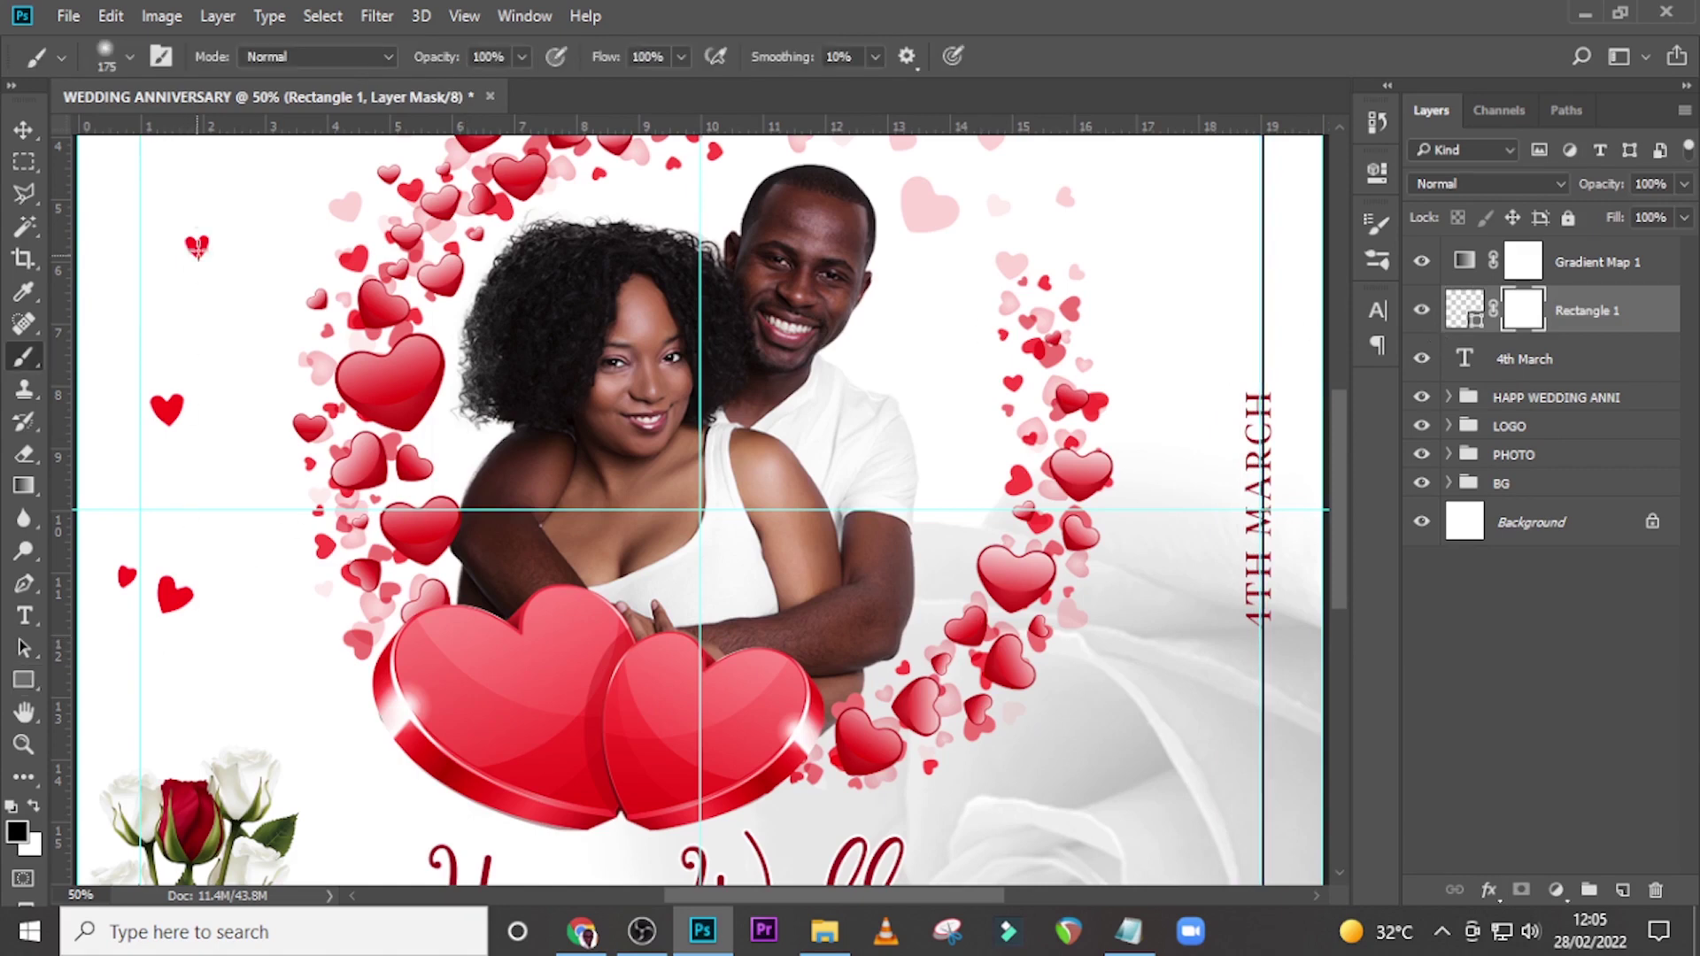
click(129, 58)
click(92, 244)
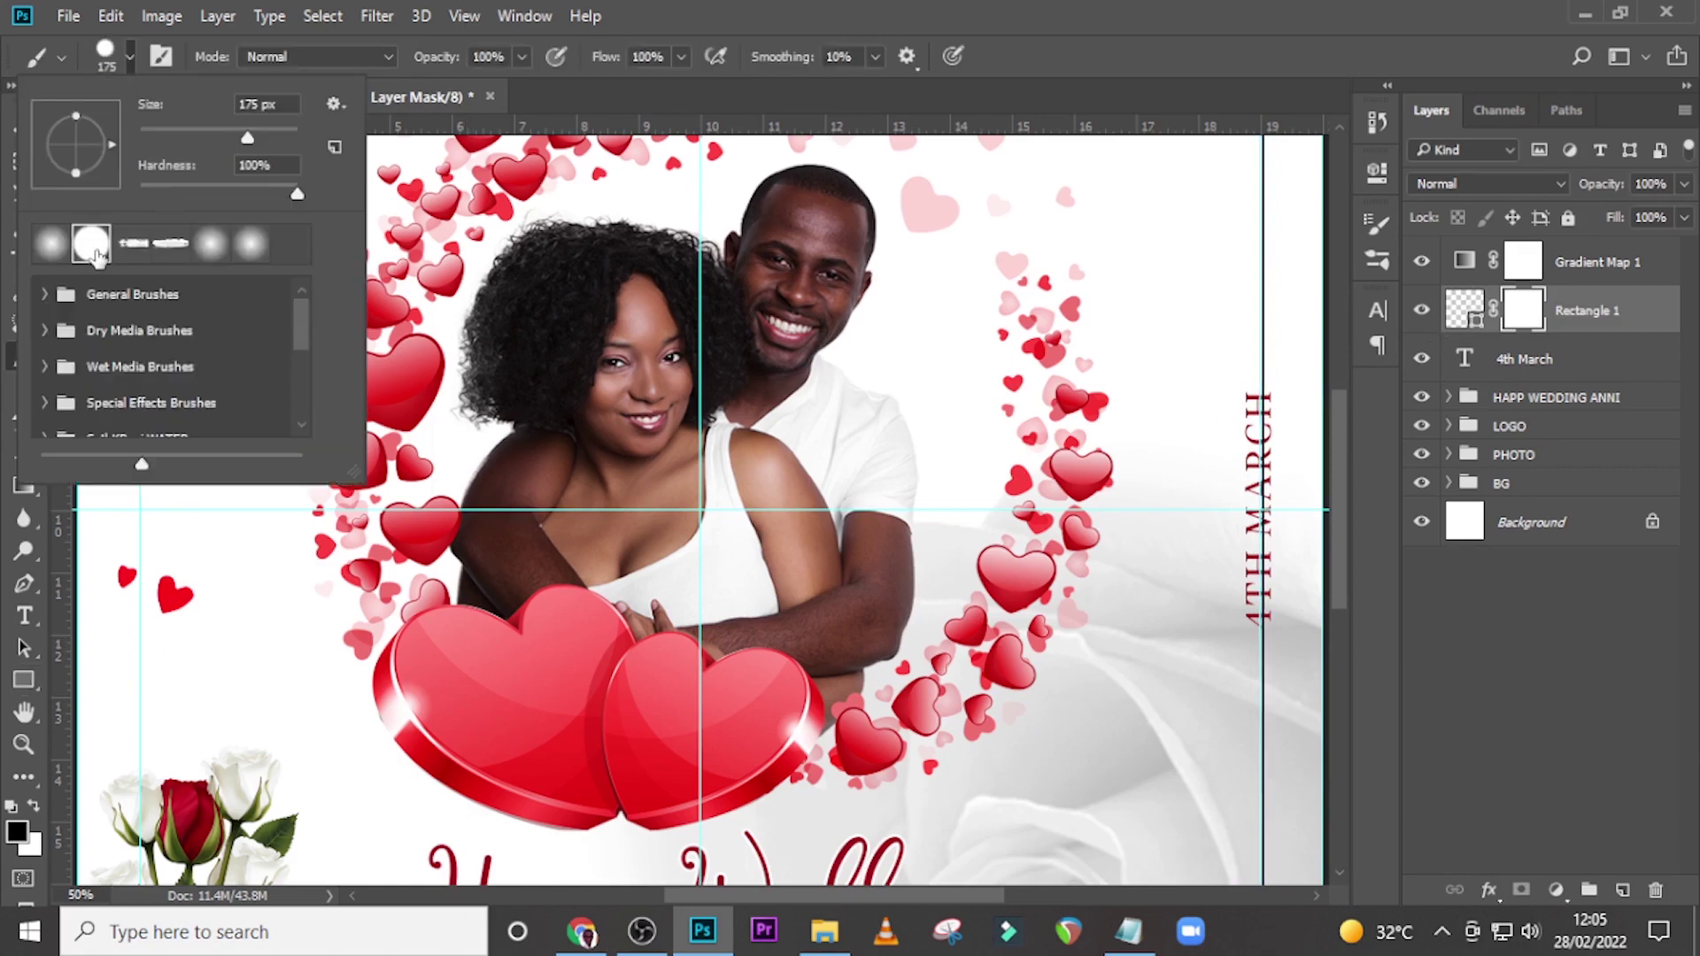
click(45, 294)
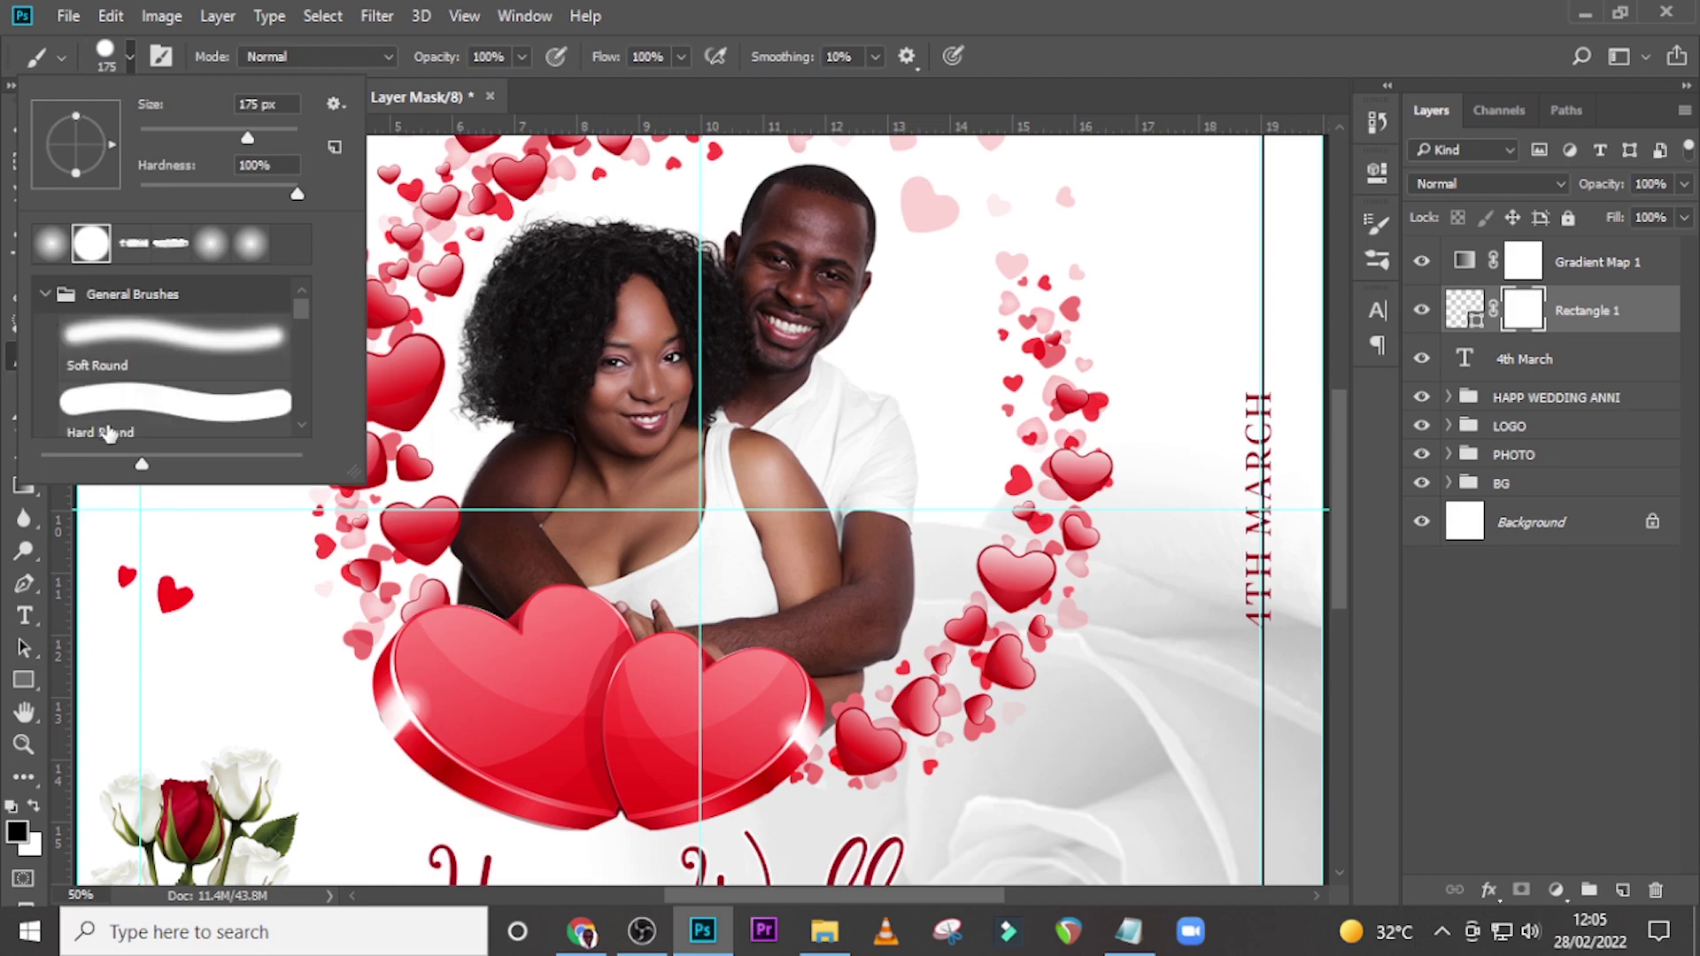
click(104, 421)
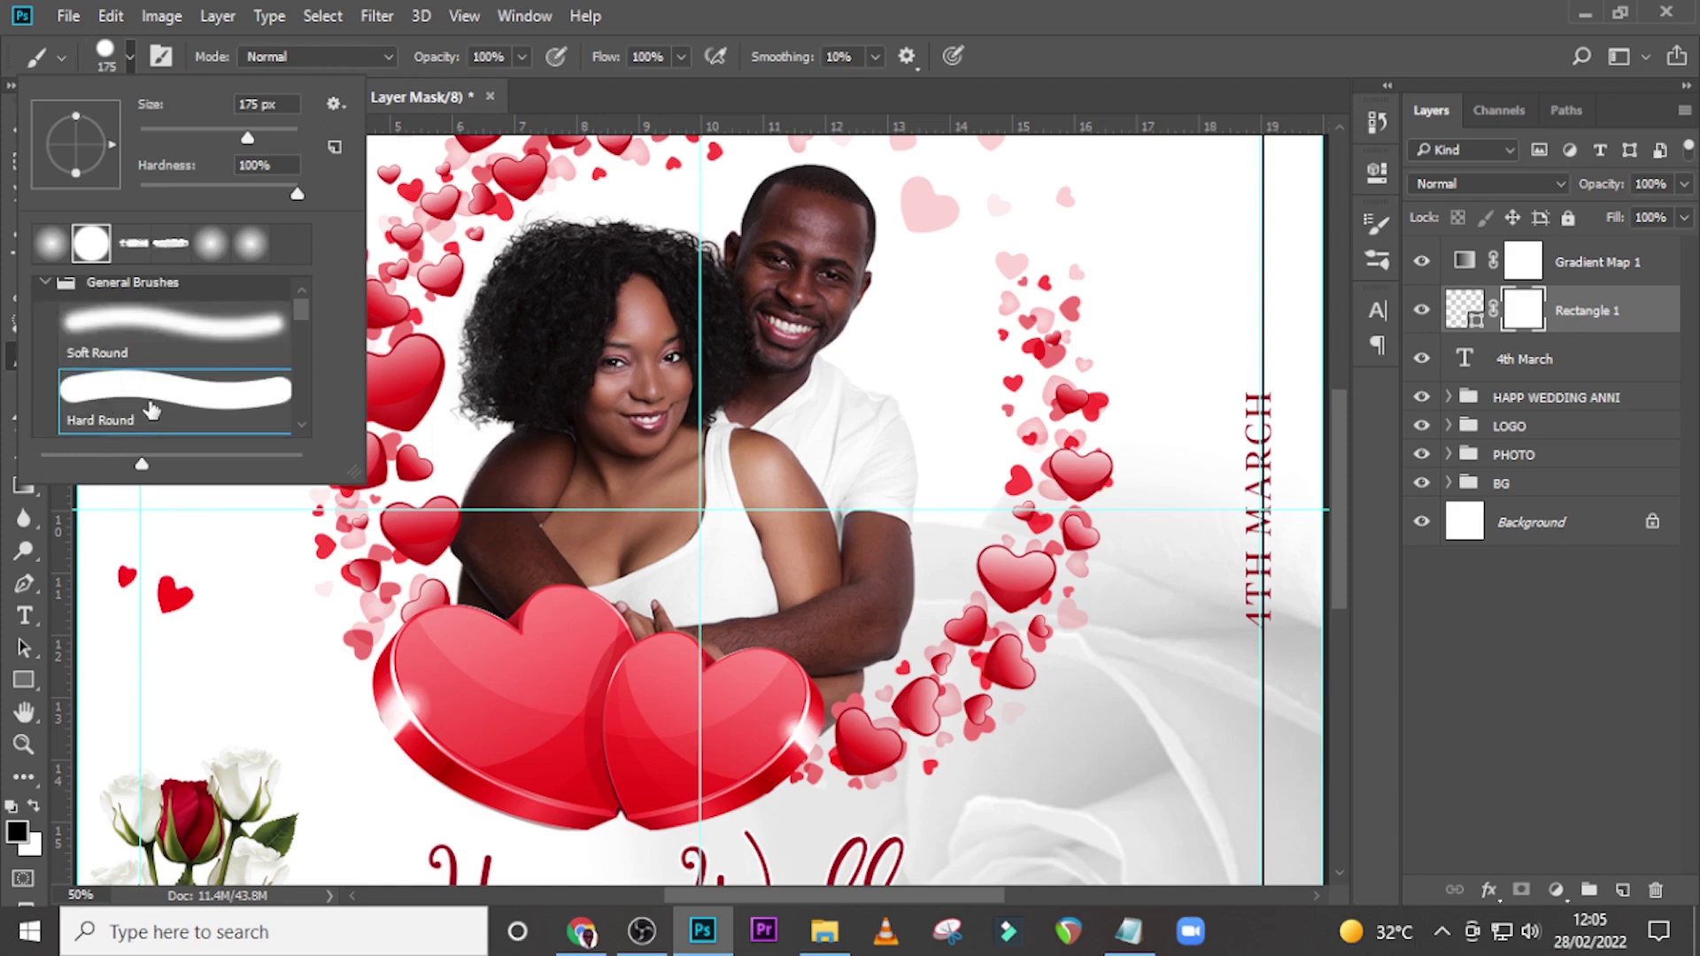
click(45, 283)
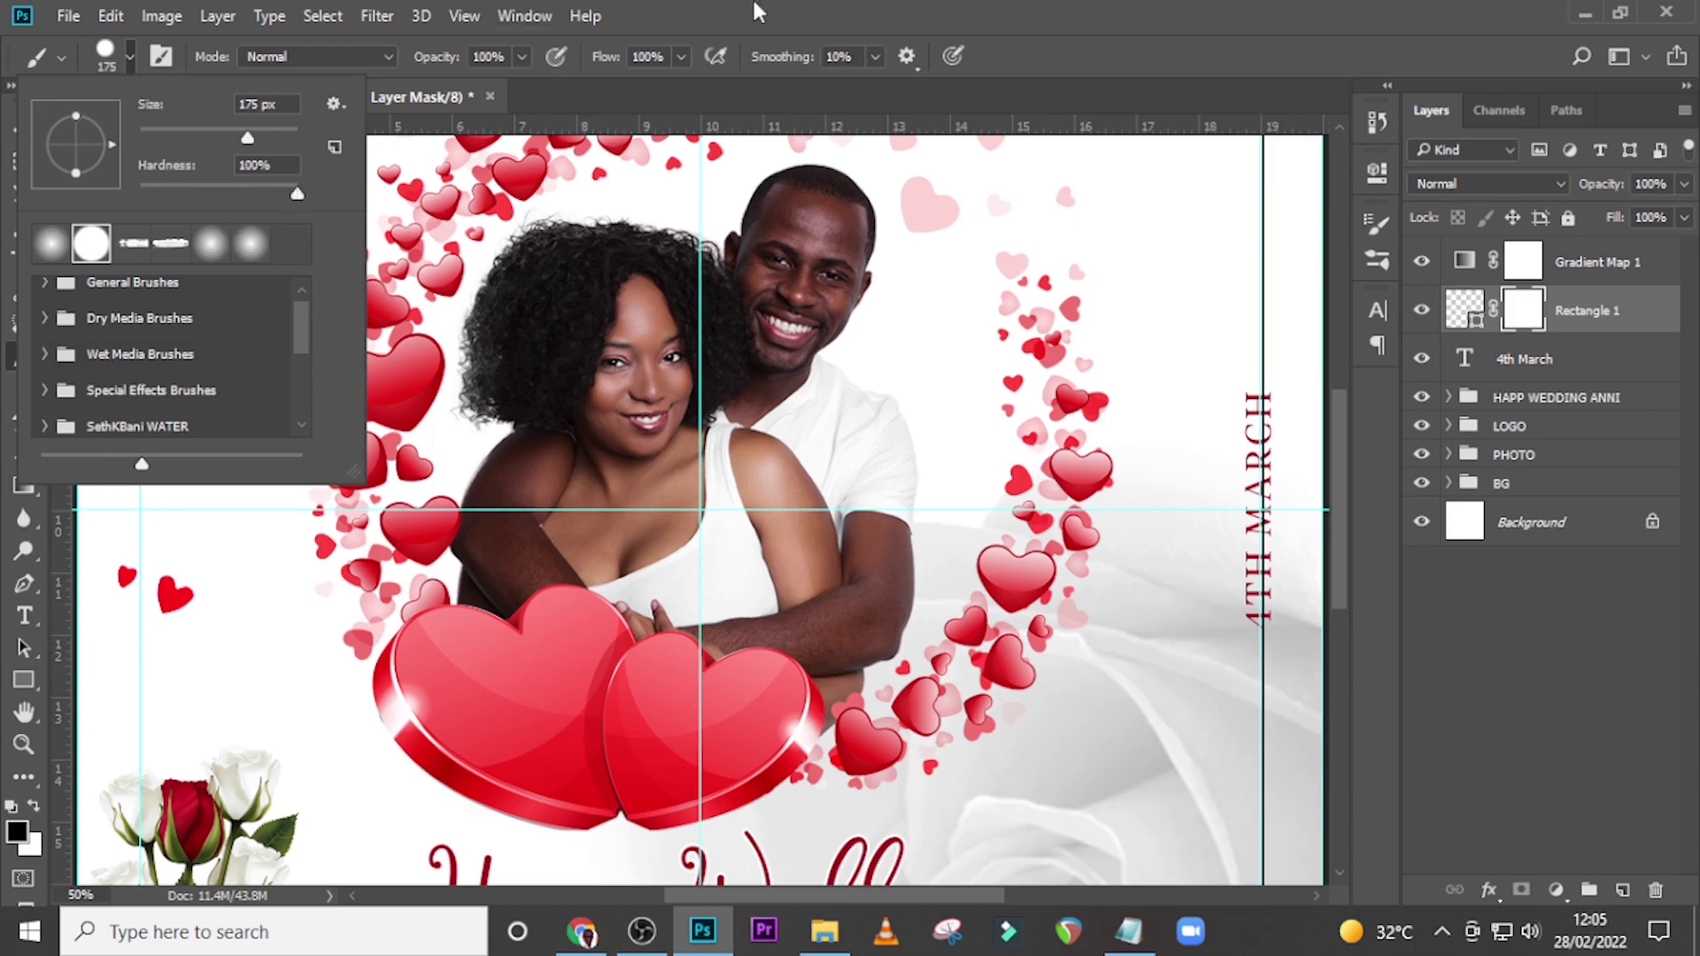
click(802, 12)
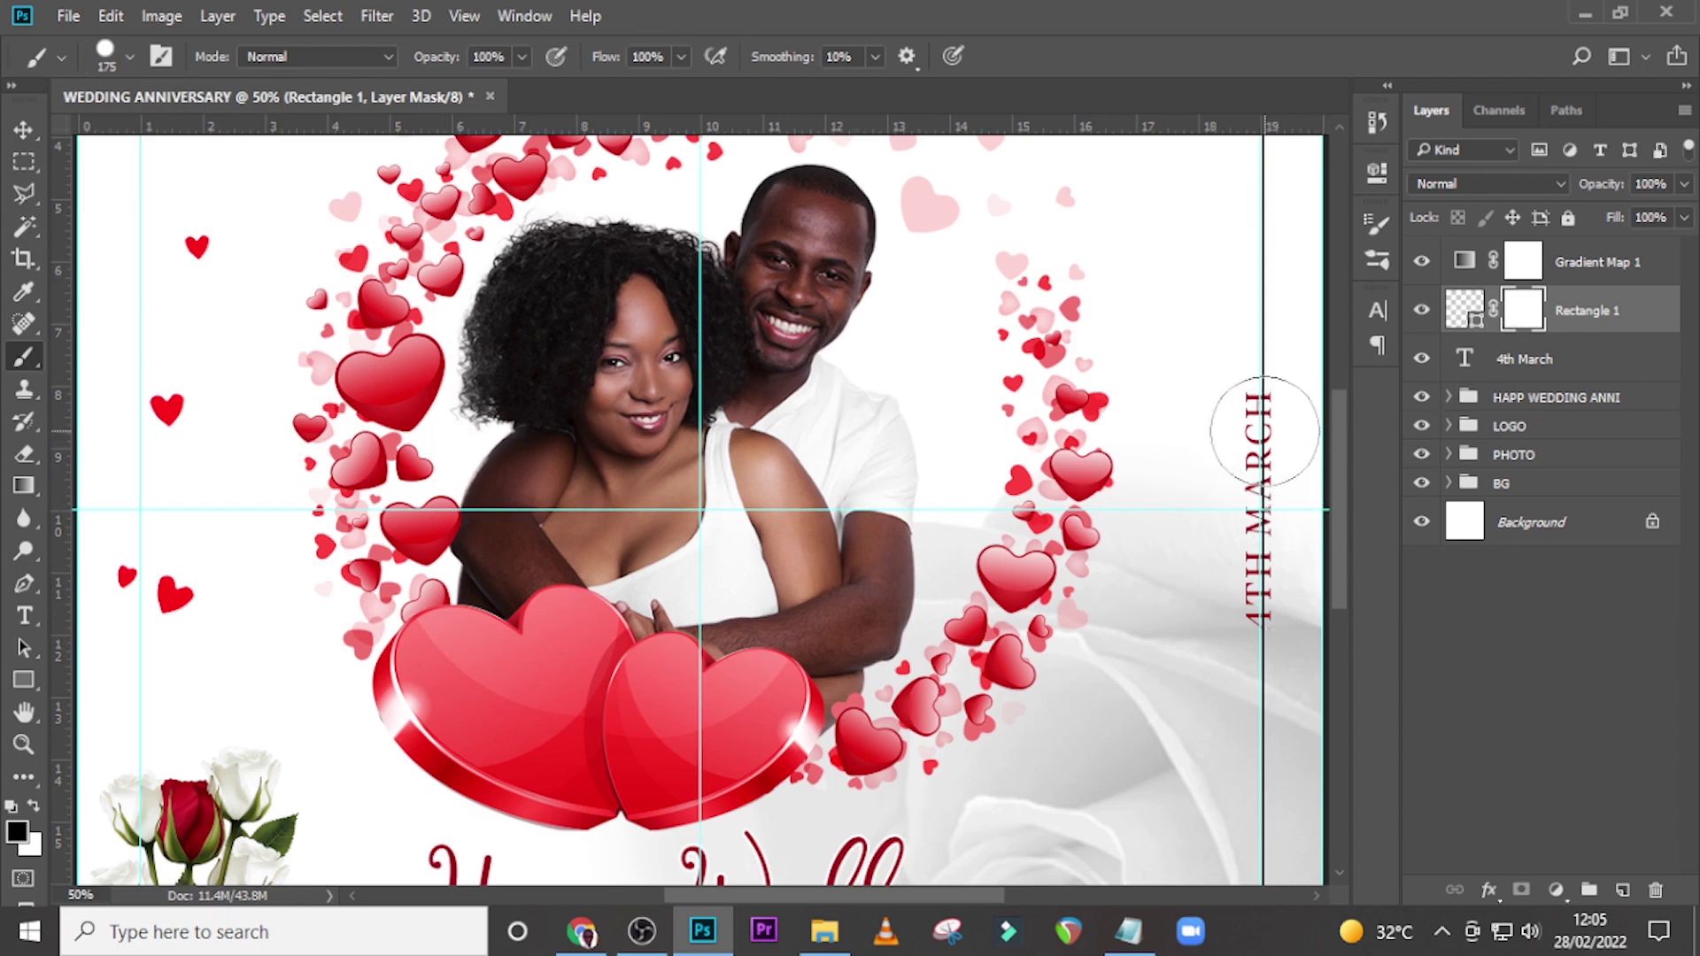
mouse_move(1263, 433)
mouse_down()
mouse_move(1264, 589)
mouse_move(1264, 493)
mouse_up()
key(ctrl+0)
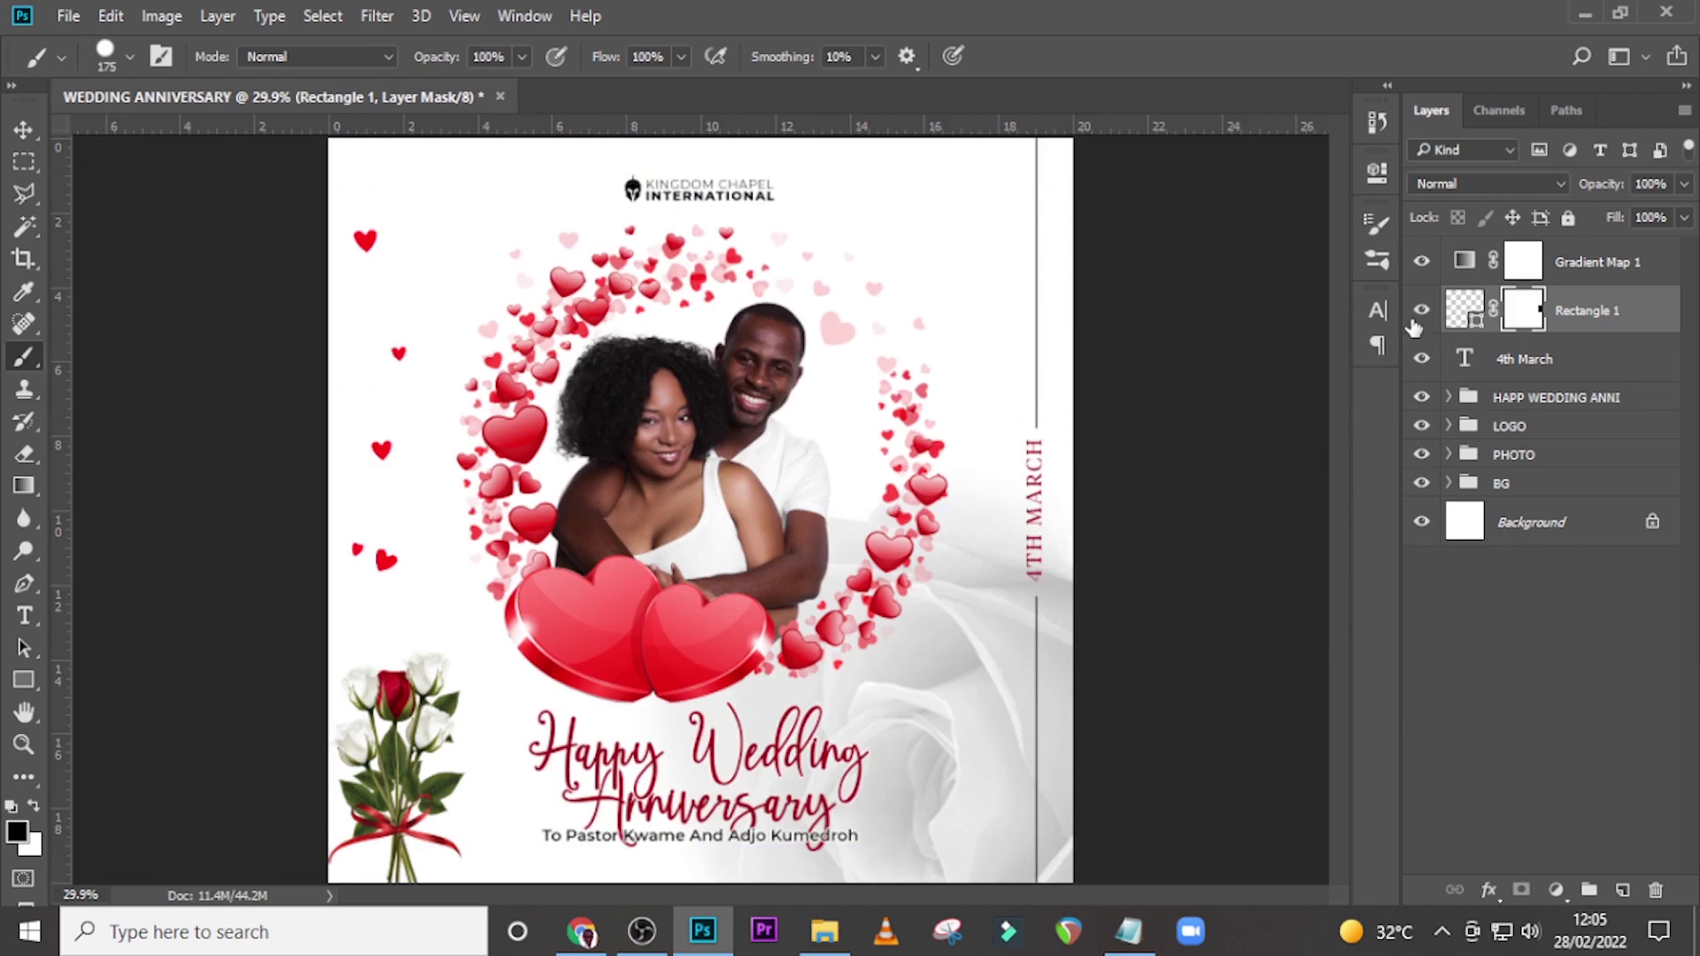
Step: Recolour the vertical line dark red, ae0616, and check the flyer with the gradient map toggled
double_click(1459, 312)
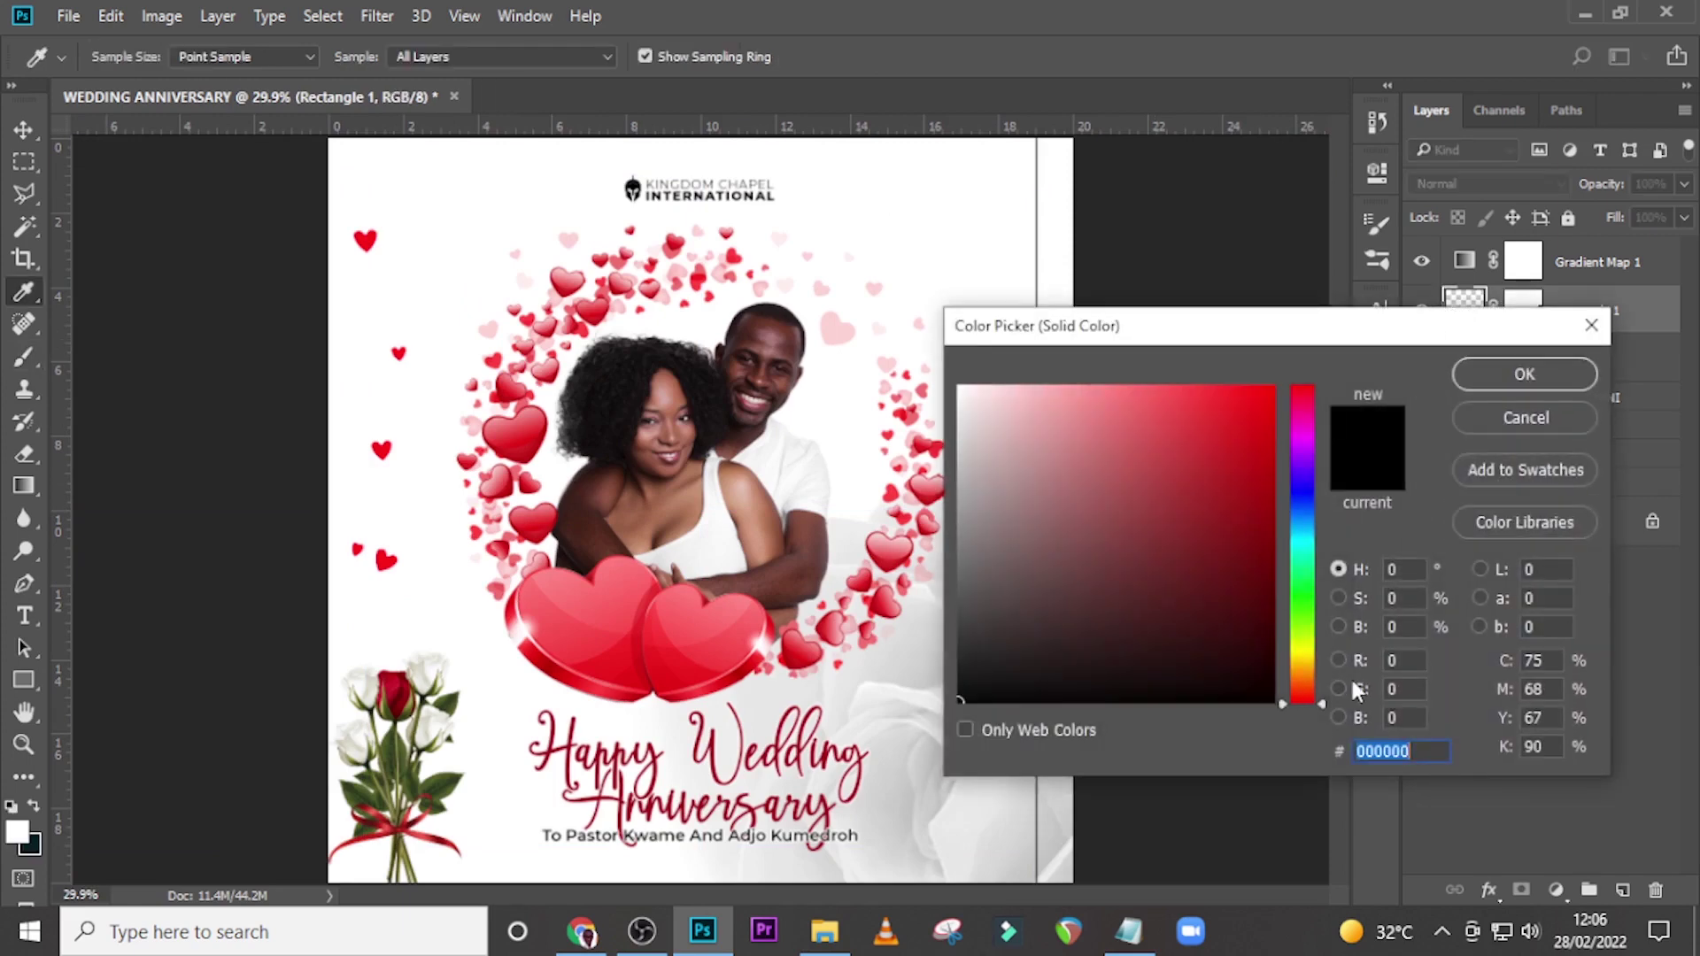
text(ae)
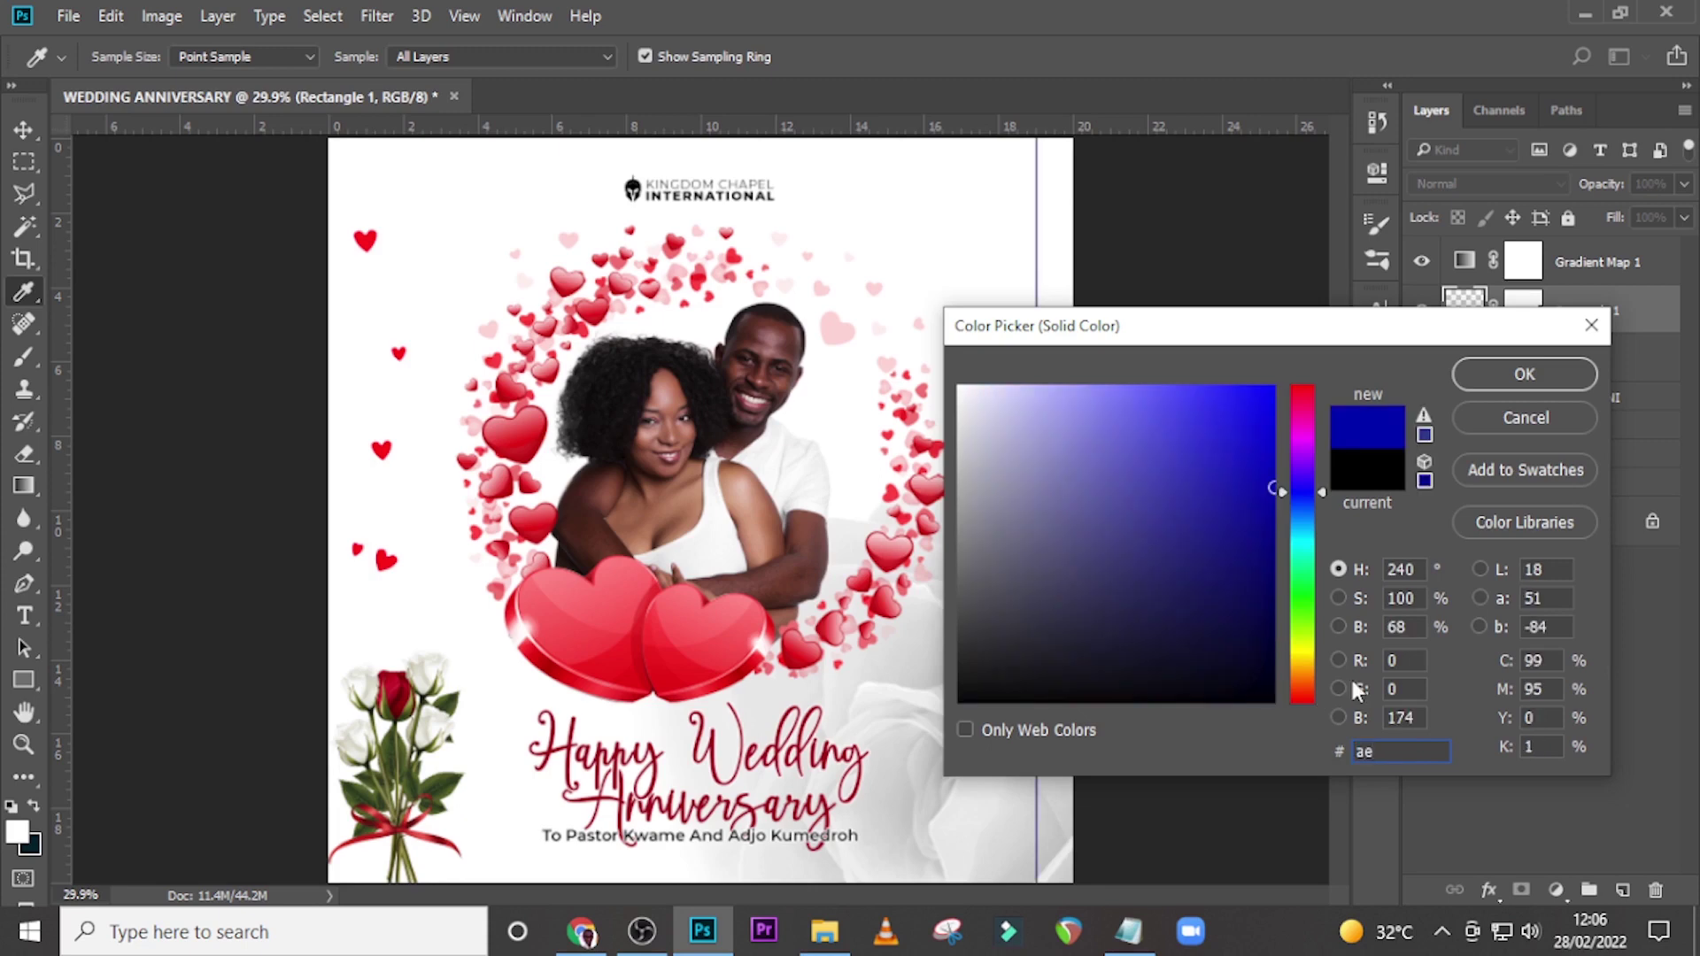
text(0)
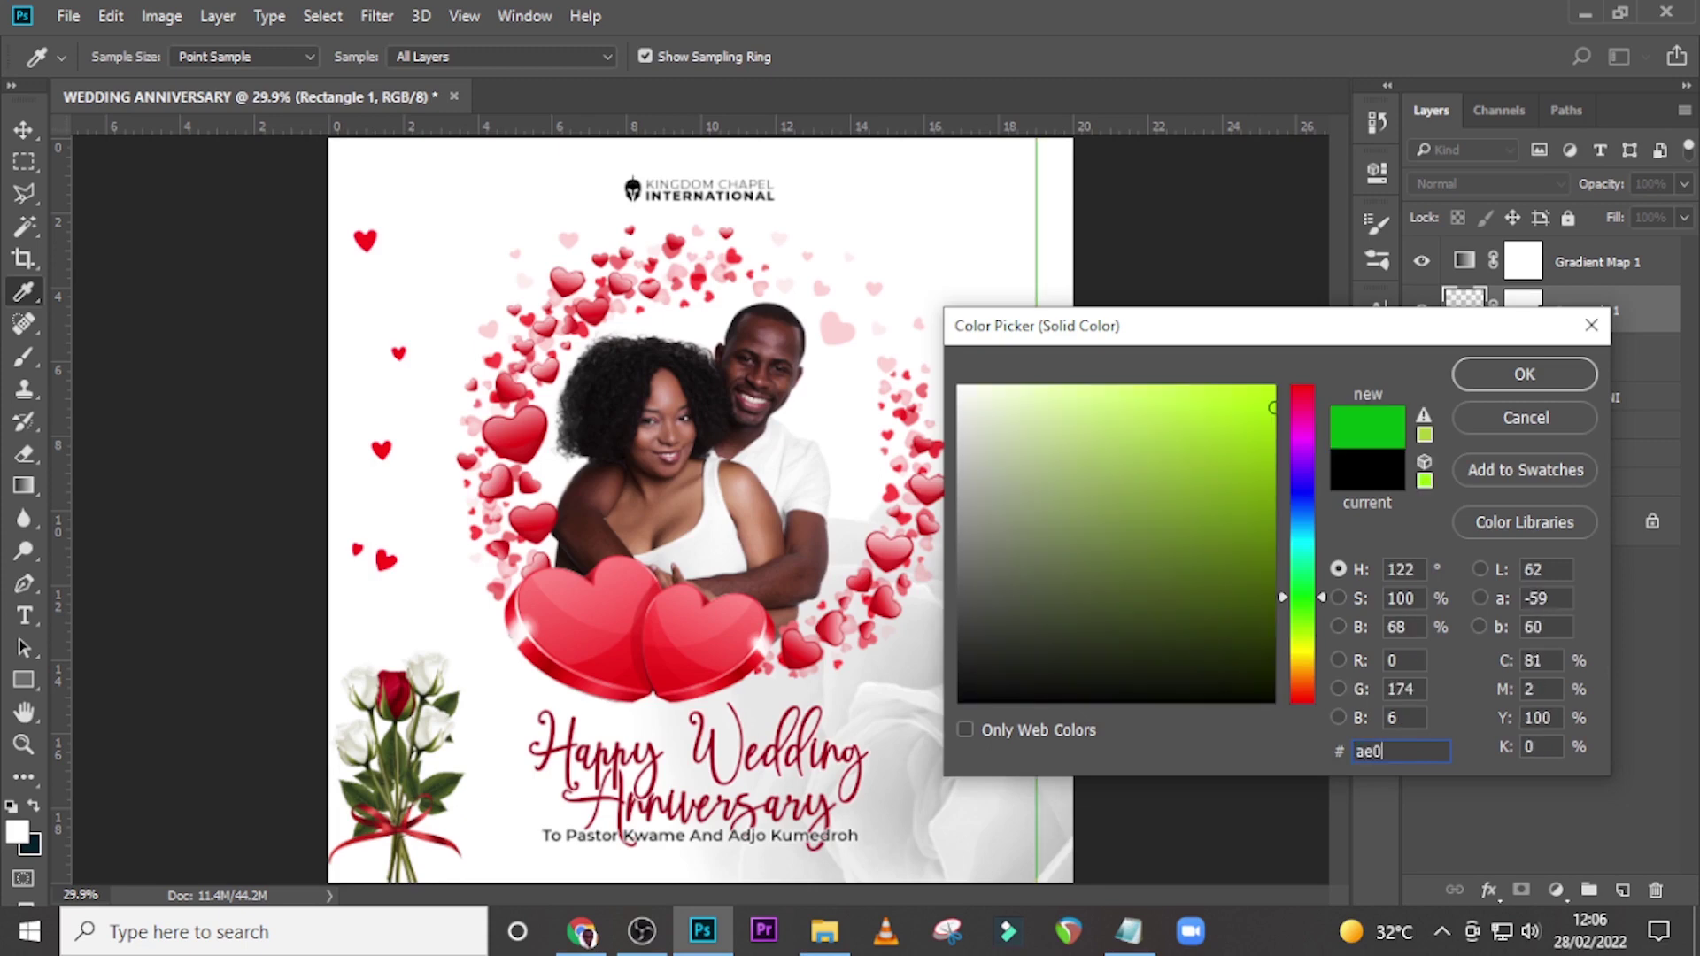
text(616)
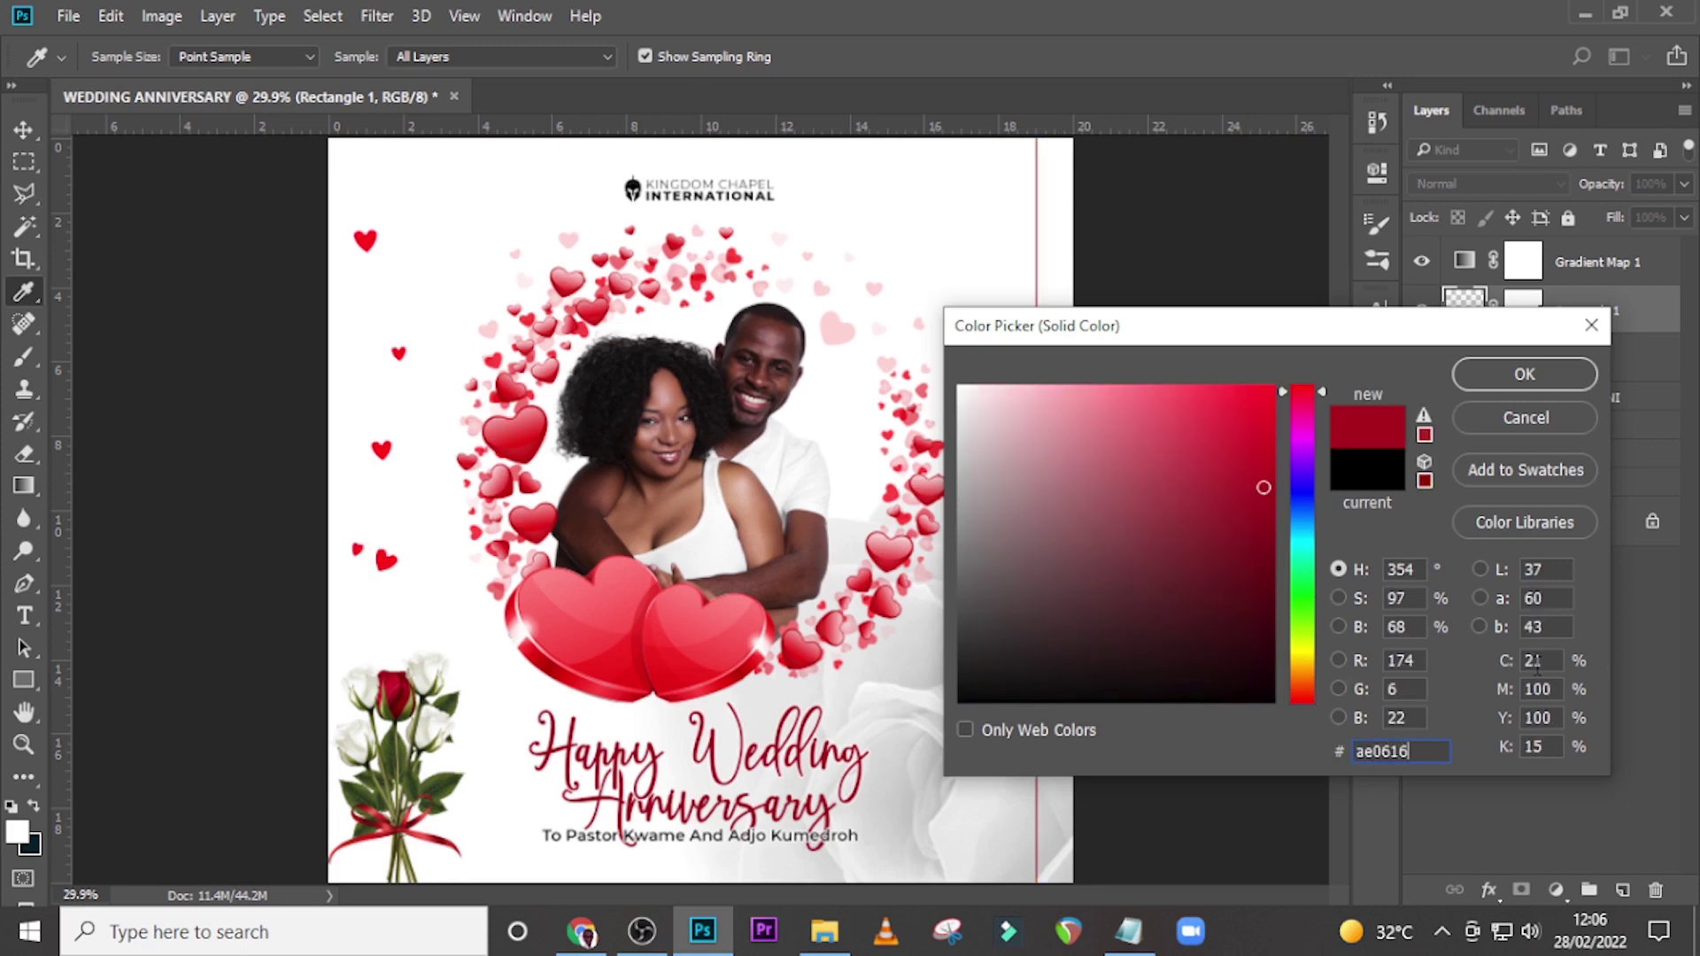
click(1518, 374)
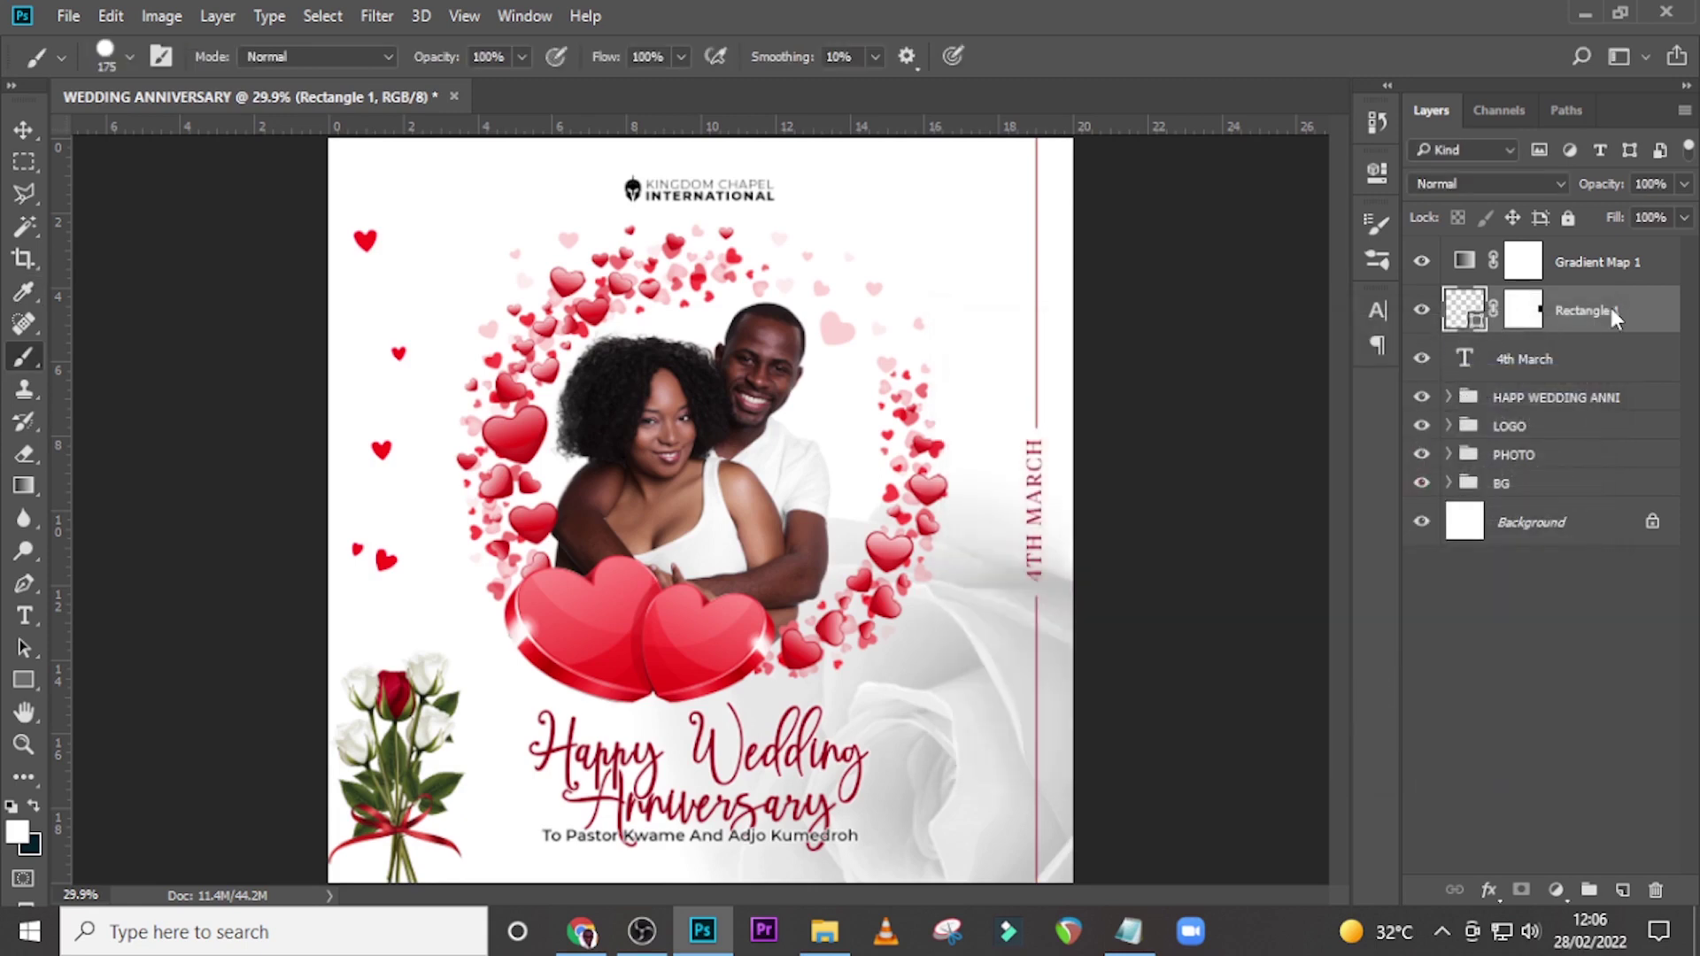
click(1421, 264)
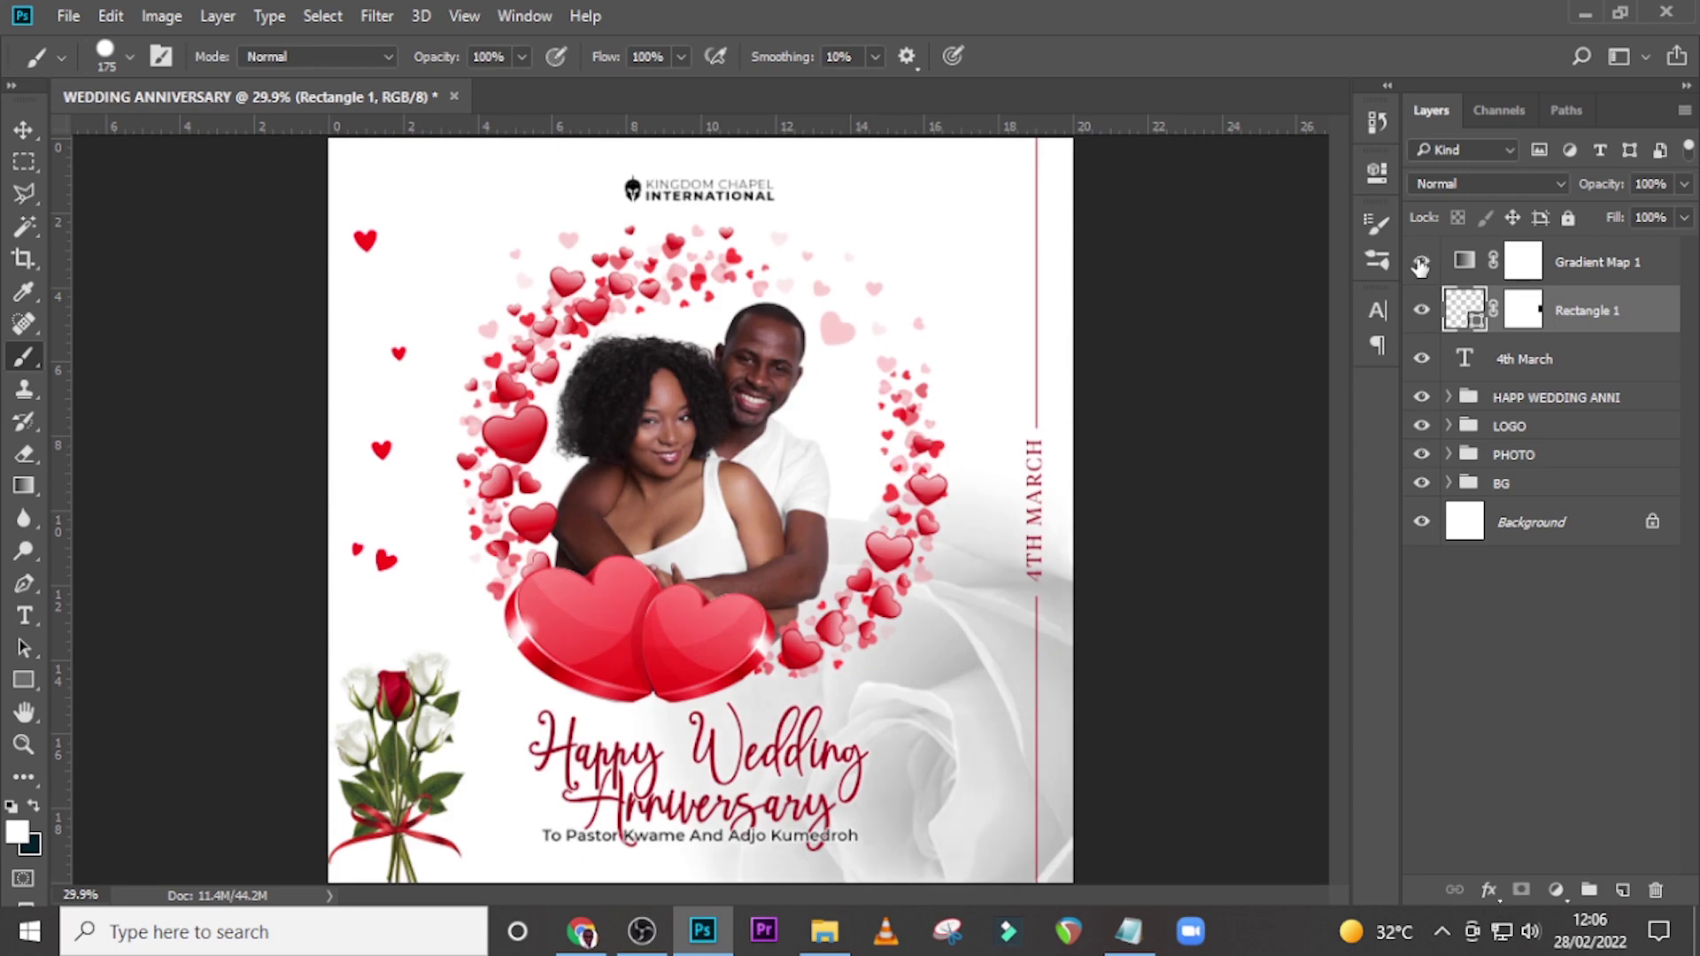
Step: Group the 4th March text layer with the line layer and name the group DATE
click(1559, 358)
shift+click(1580, 324)
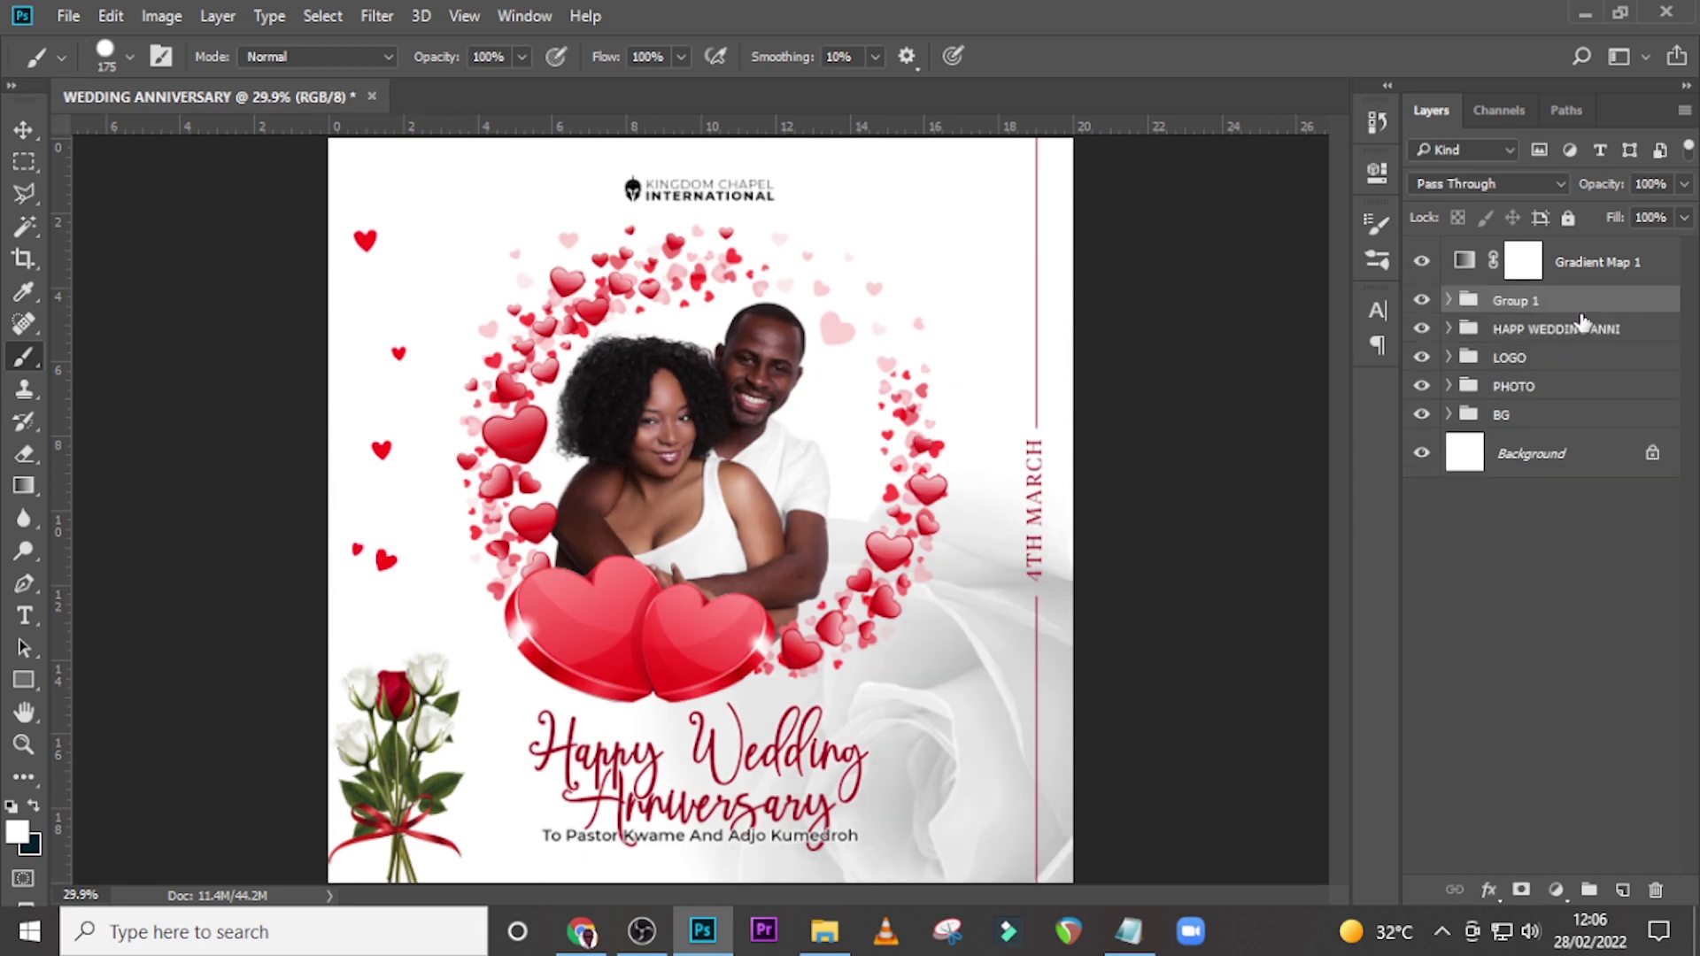
key(ctrl+g)
double_click(1515, 301)
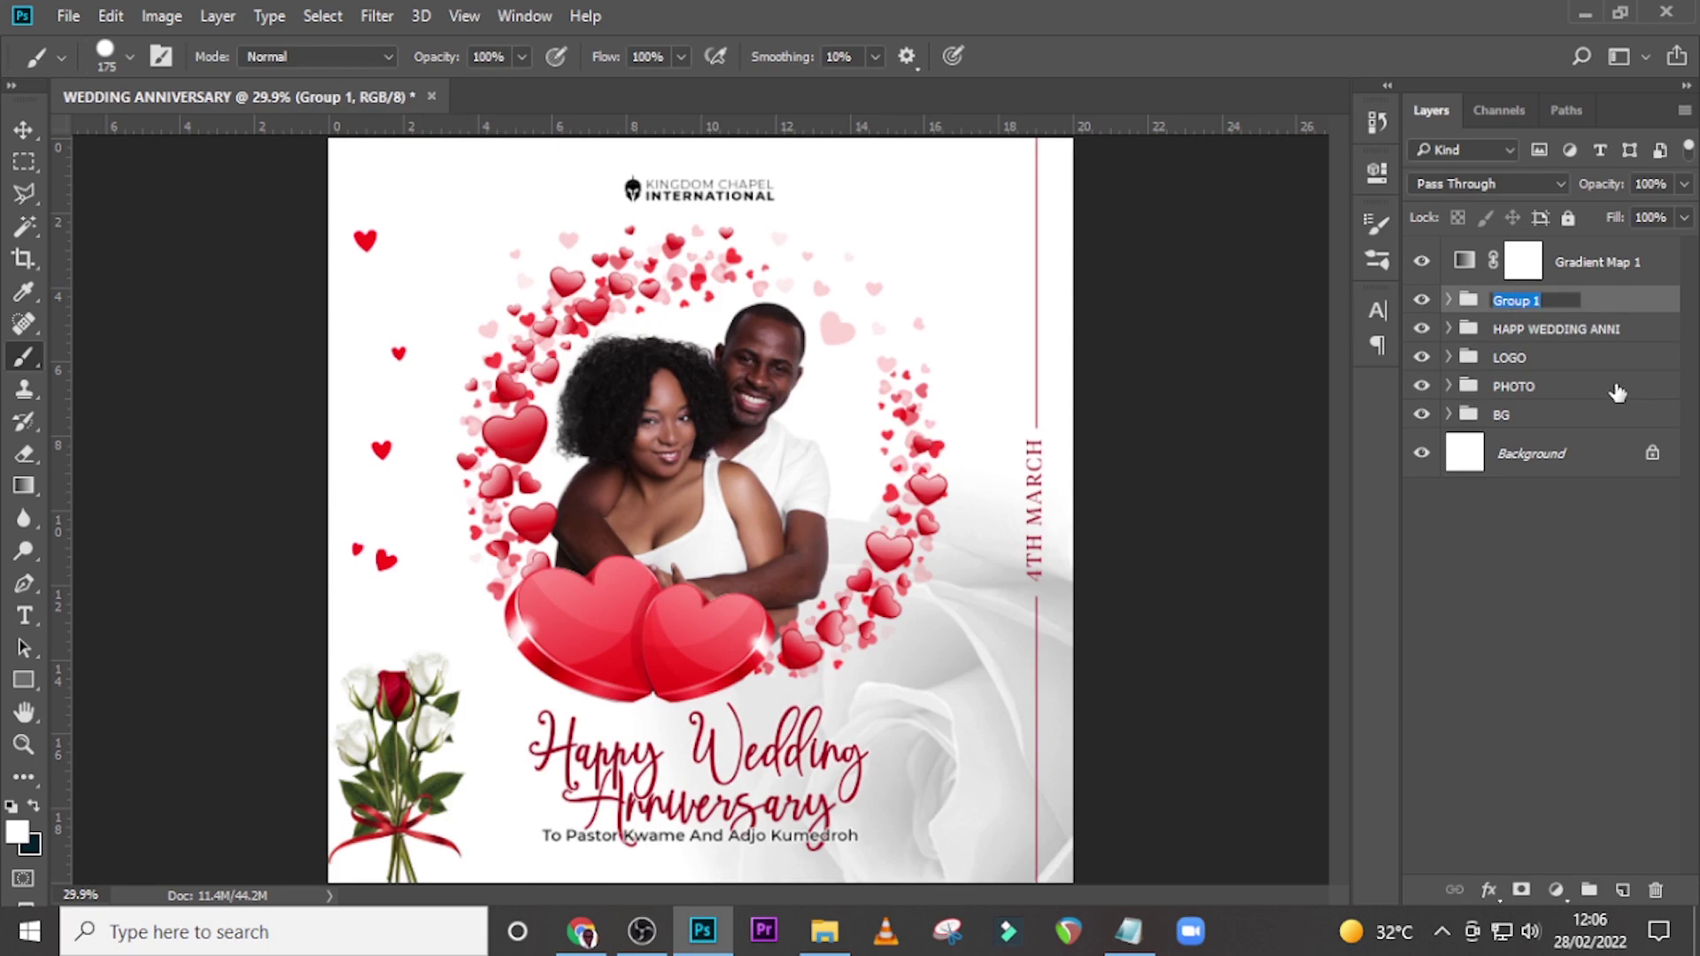
text(DATE)
key(Return)
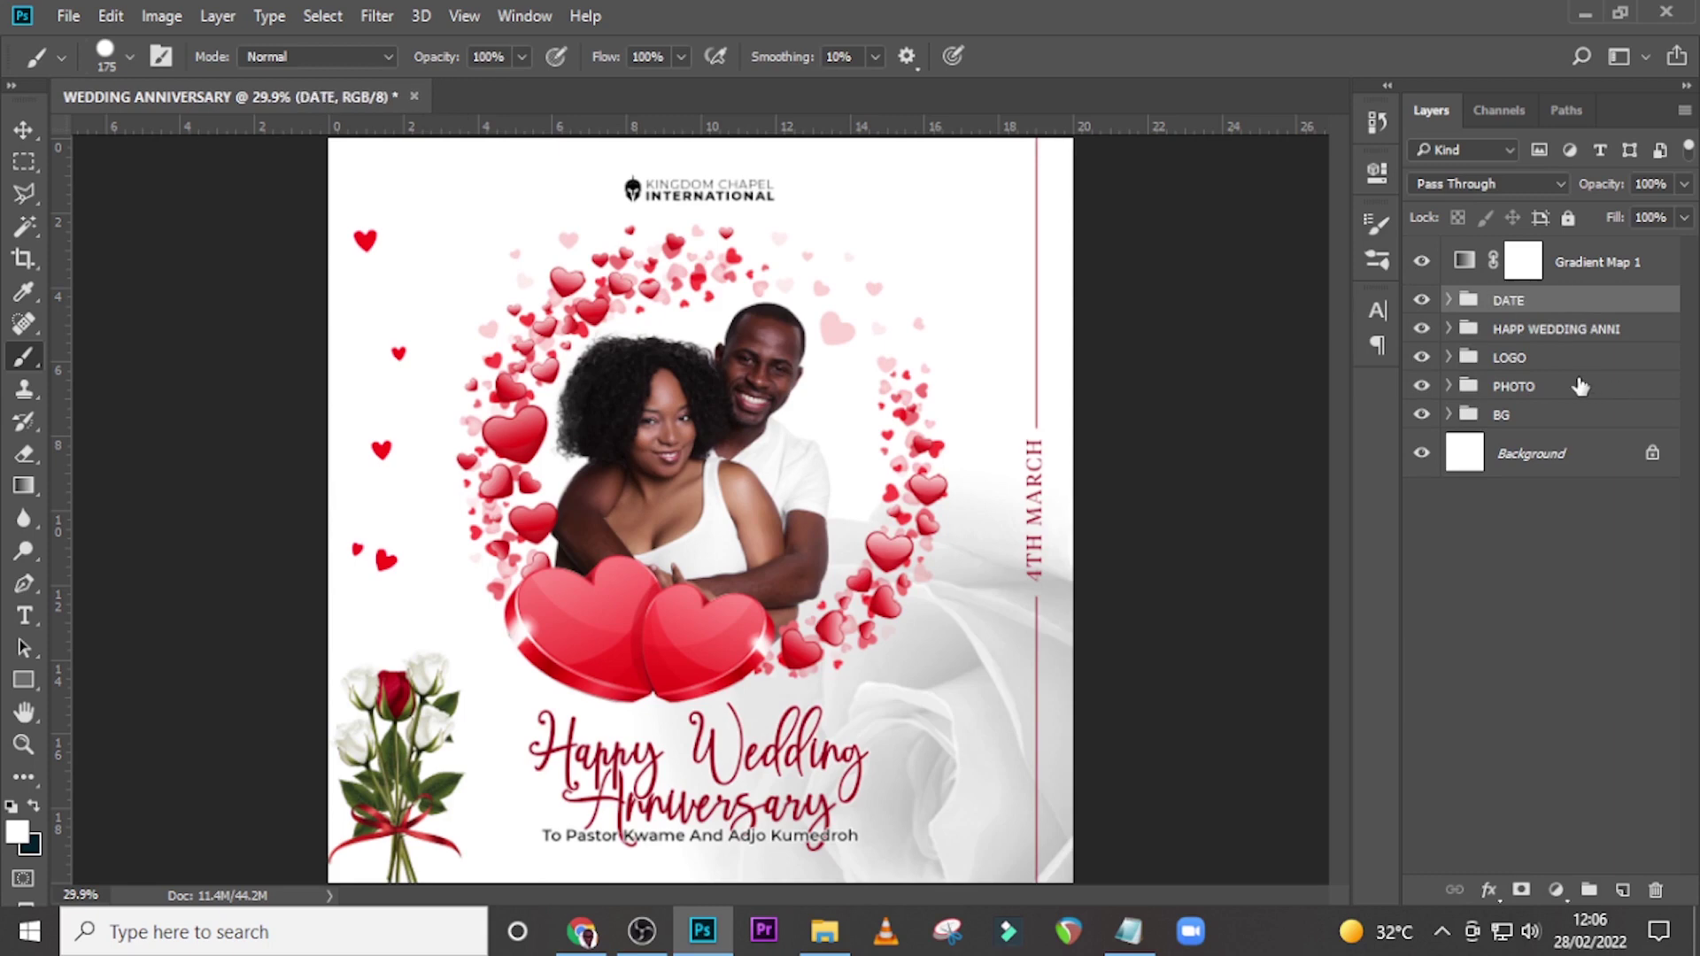
Step: Toggle the Gradient Map 1 adjustment to compare its effect on the flyer, and select that layer
click(1422, 263)
click(1642, 271)
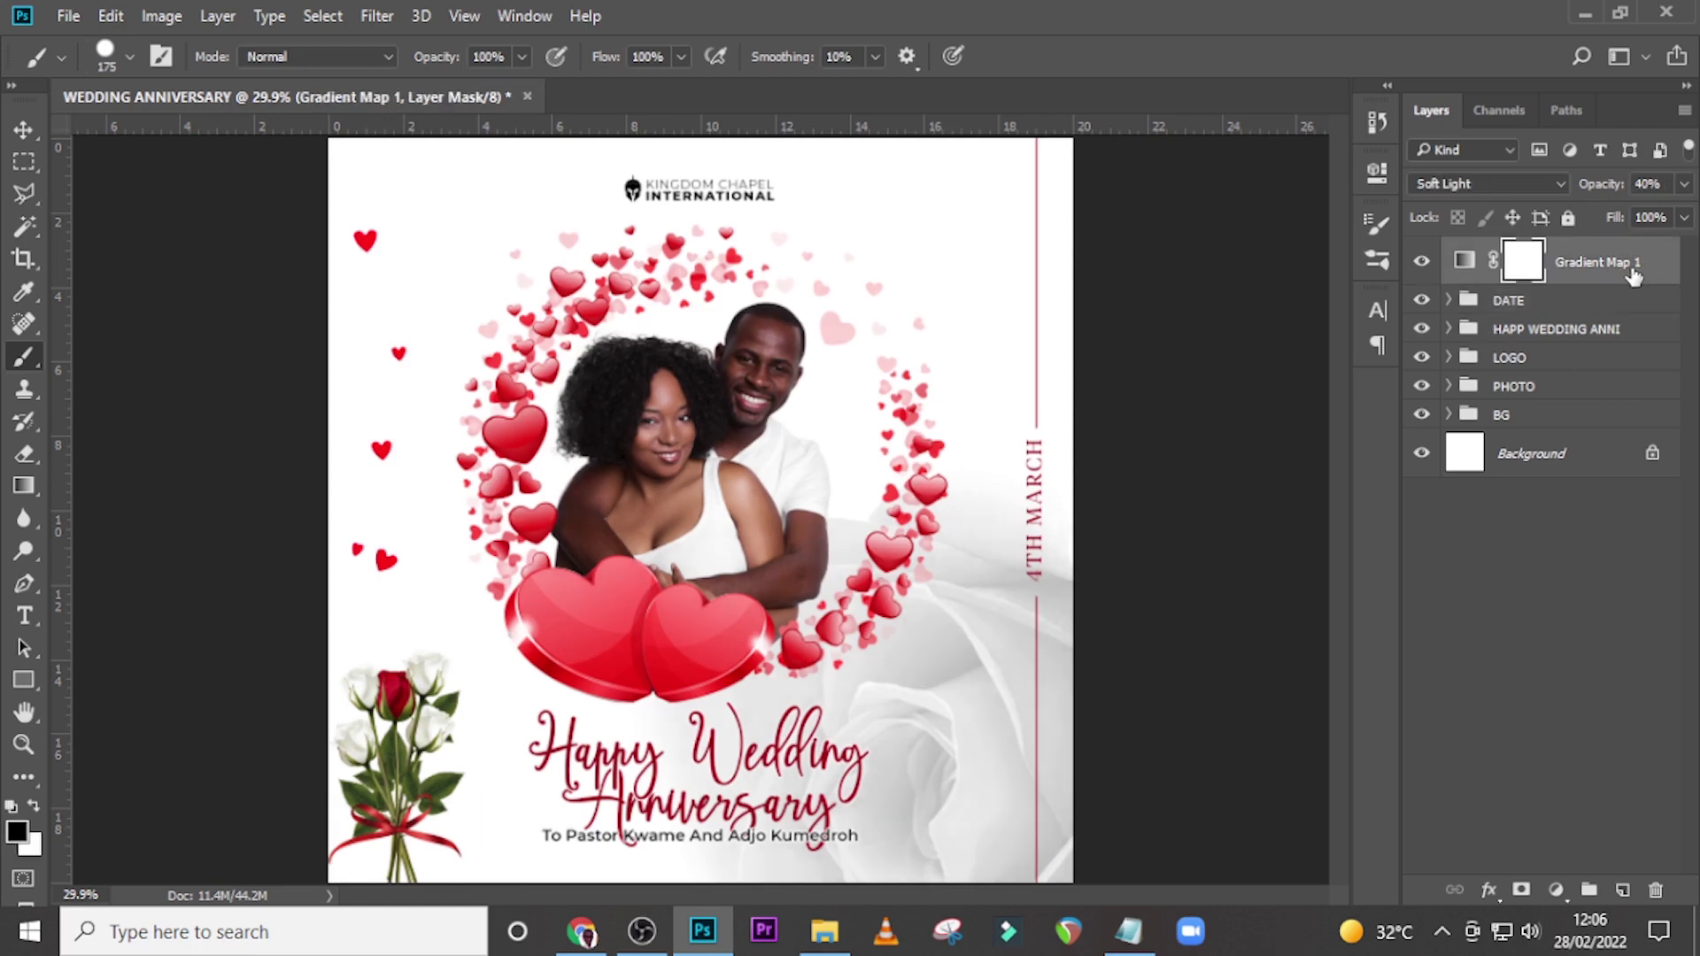